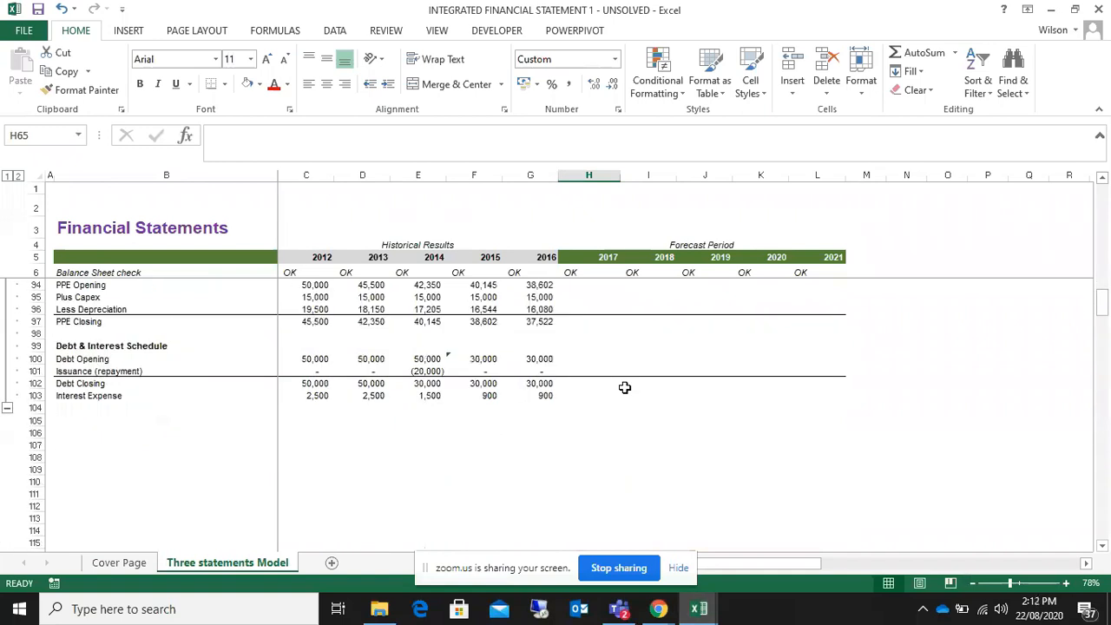
# - Review the model's assumptions, income statement and balance sheet sections, comparing the historical results with the forecast columns
pyautogui.scroll(20, 621, 386)
pyautogui.scroll(12, 621, 386)
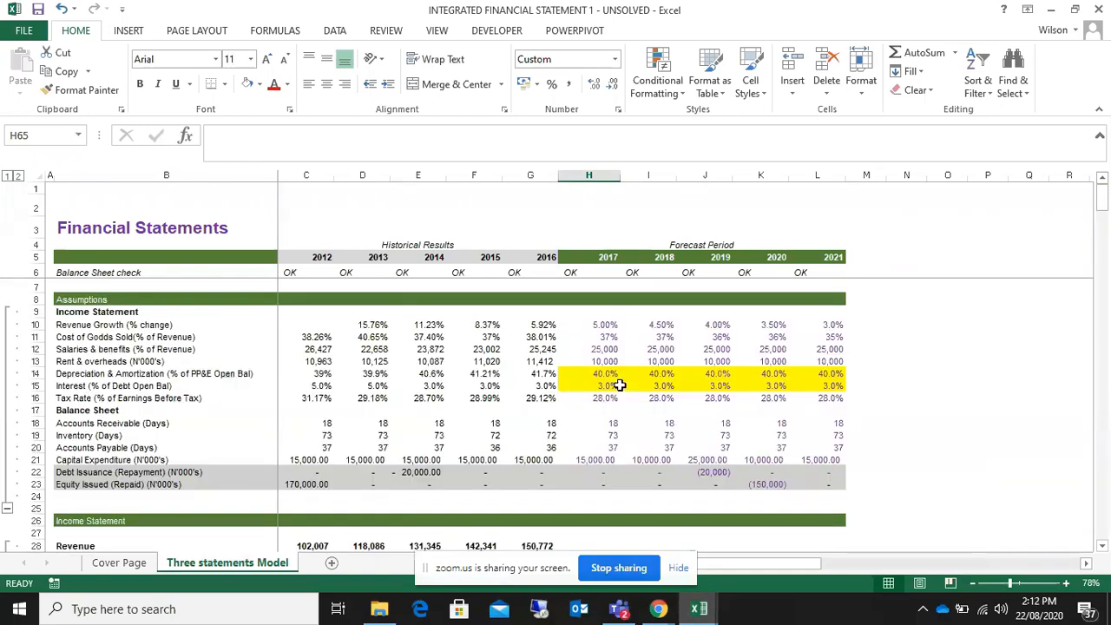
pyautogui.scroll(-5, 616, 381)
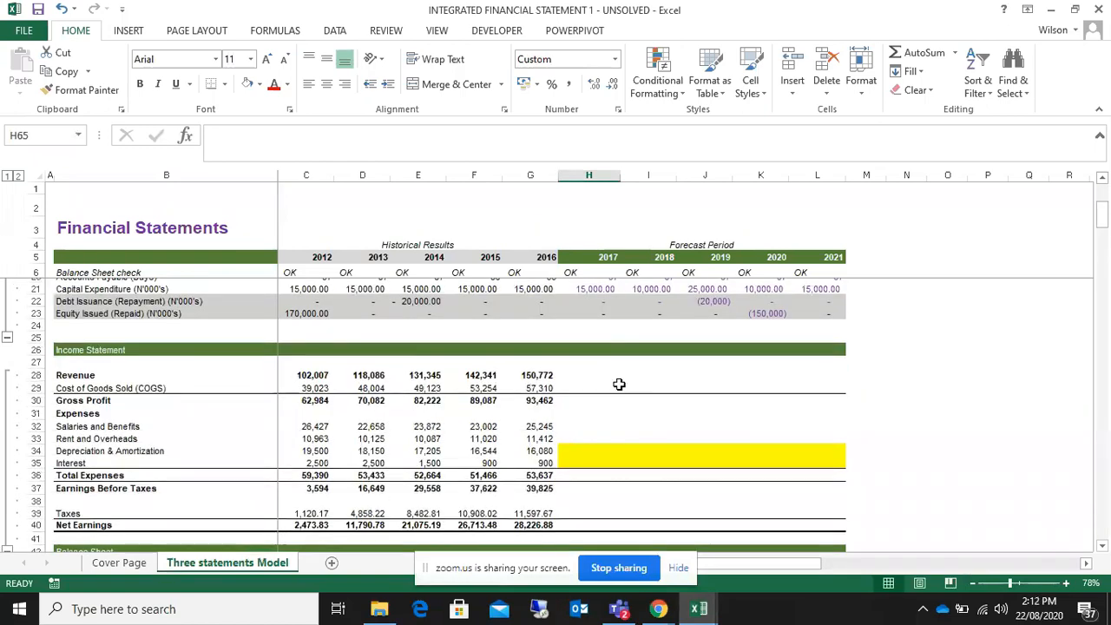
pyautogui.scroll(-7, 621, 385)
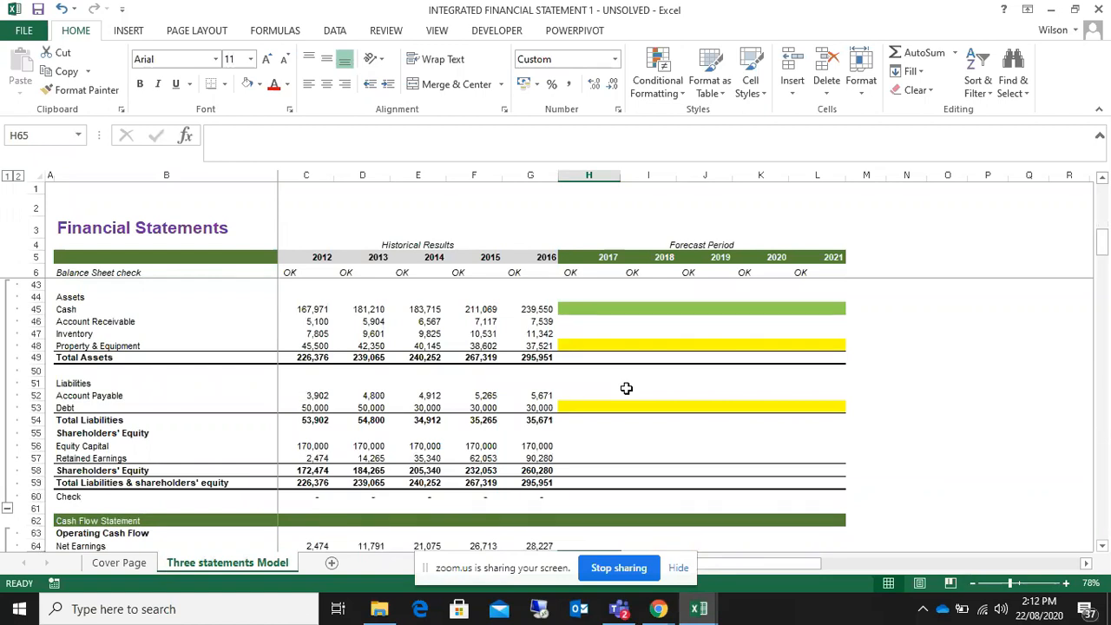
pyautogui.scroll(12, 625, 388)
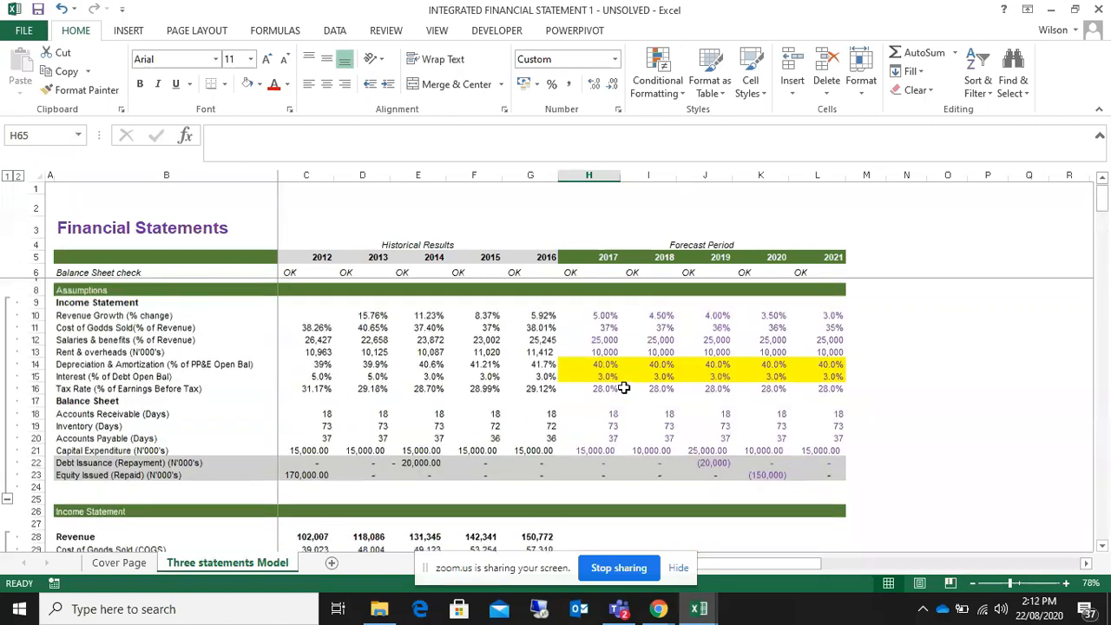
pyautogui.scroll(-1, 622, 387)
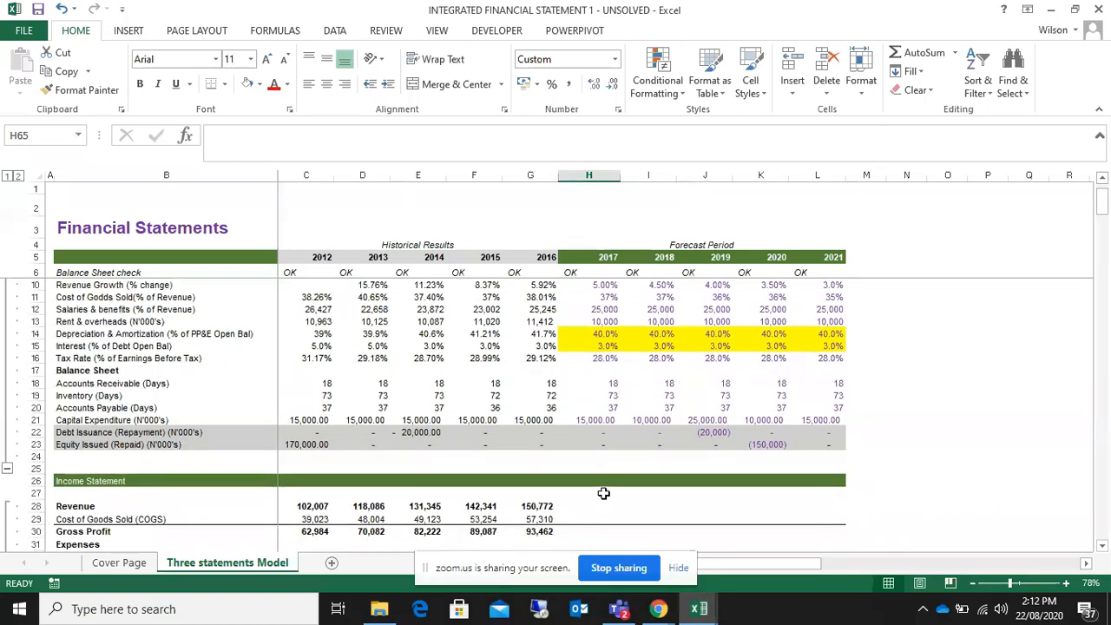
pyautogui.scroll(-1, 601, 477)
pyautogui.scroll(2, 599, 471)
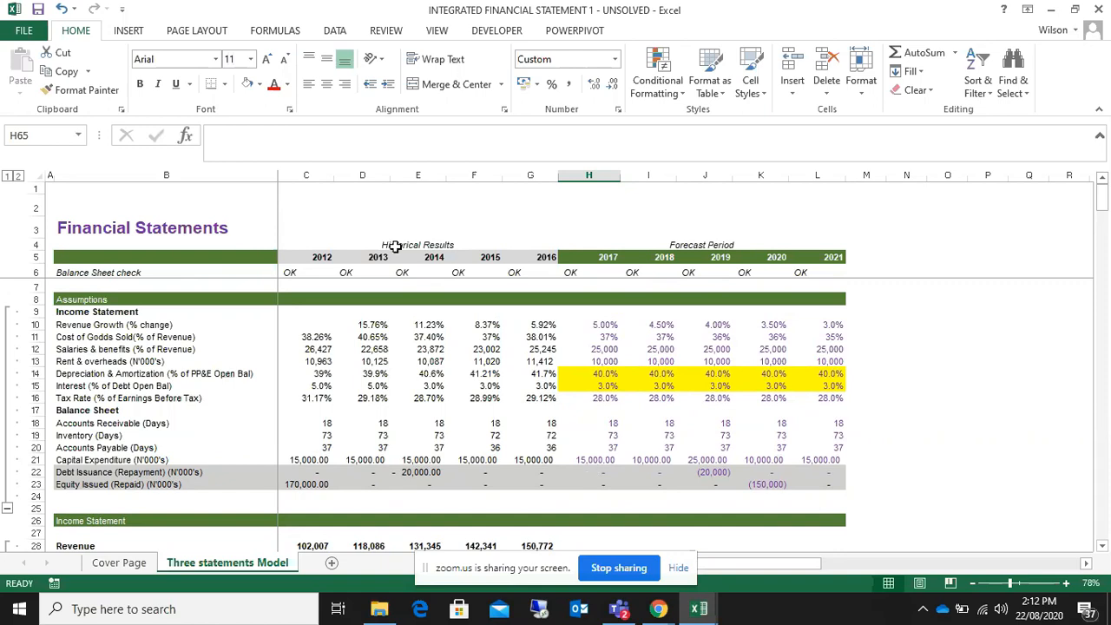
pyautogui.scroll(-2, 216, 351)
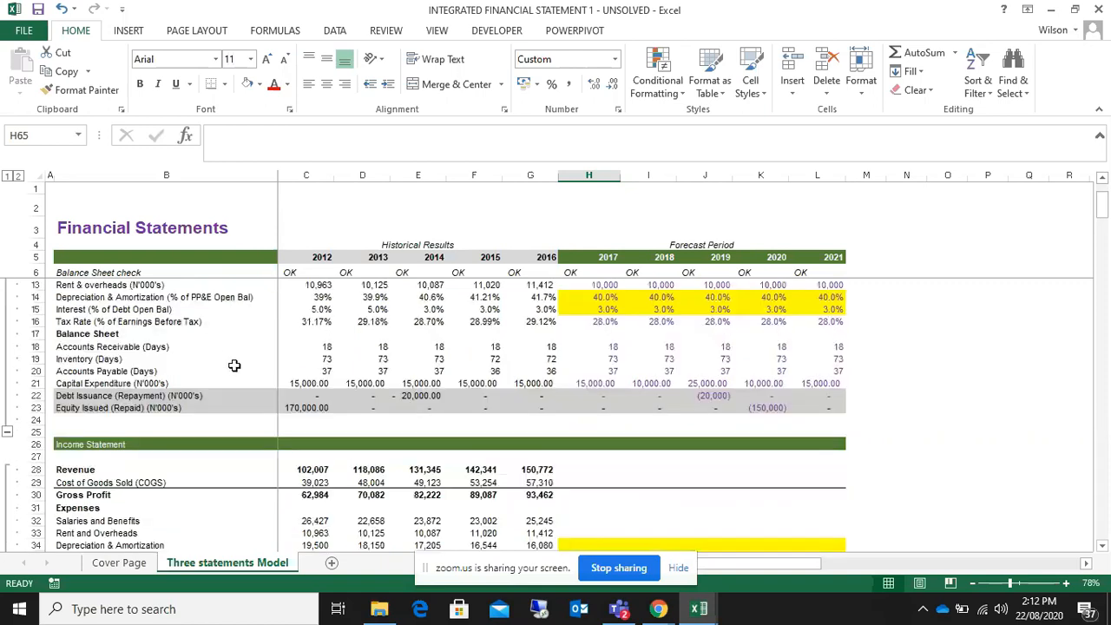
# - Collapse the Assumptions, Income Statement, Balance Sheet, Cash Flow Statement and Supporting Schedules row groups so only their headings show
pyautogui.click(6, 432)
pyautogui.scroll(1, 216, 338)
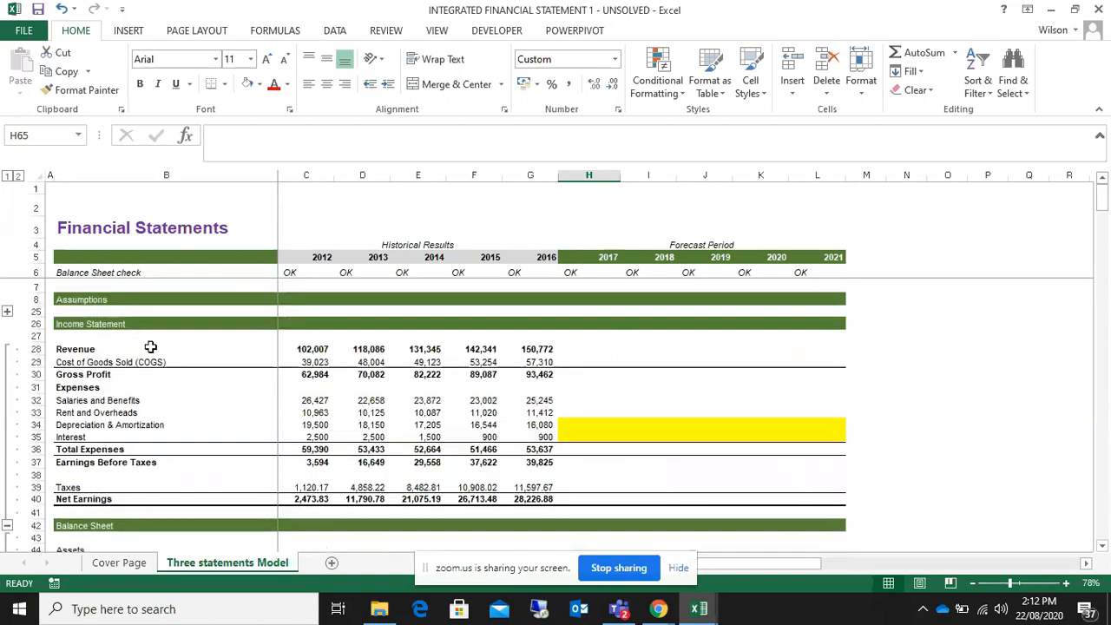
pyautogui.click(7, 527)
pyautogui.scroll(-2, 8, 512)
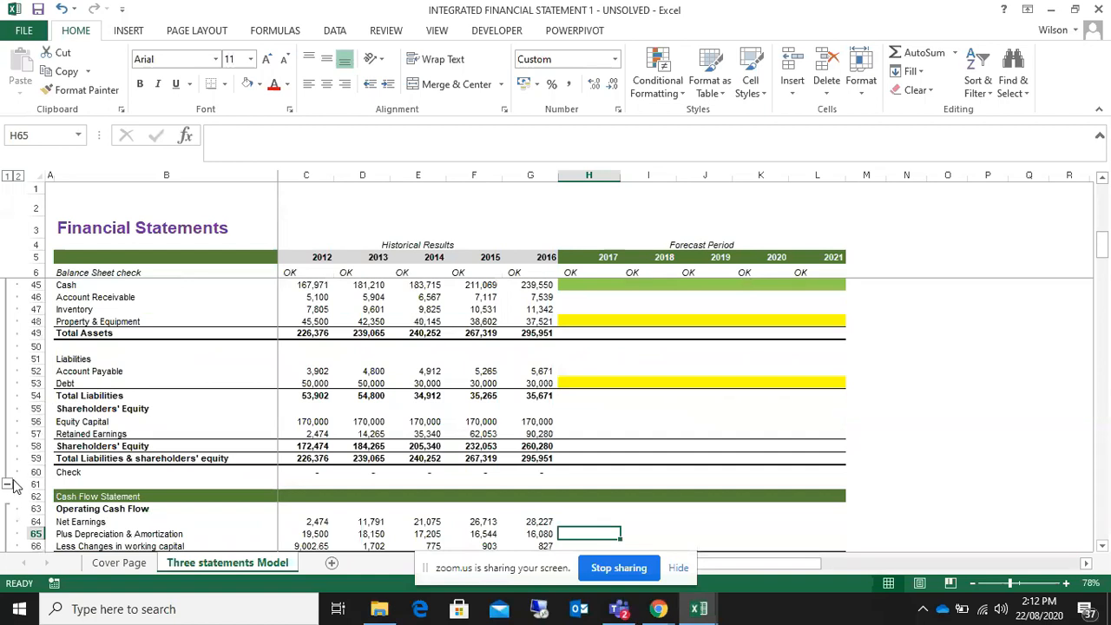
pyautogui.scroll(-10, 12, 468)
pyautogui.click(8, 385)
pyautogui.scroll(-4, 10, 387)
pyautogui.click(8, 386)
pyautogui.scroll(4, 159, 388)
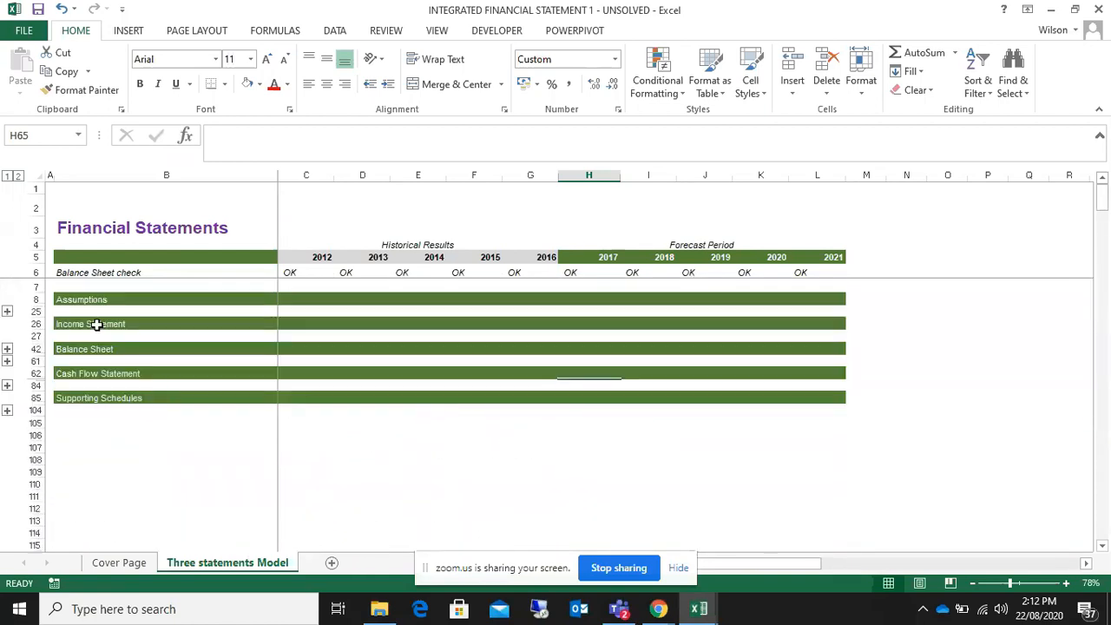
# - Go through the five section headings one by one, from Assumptions down to Supporting Schedules
pyautogui.click(113, 301)
pyautogui.click(114, 324)
pyautogui.click(121, 352)
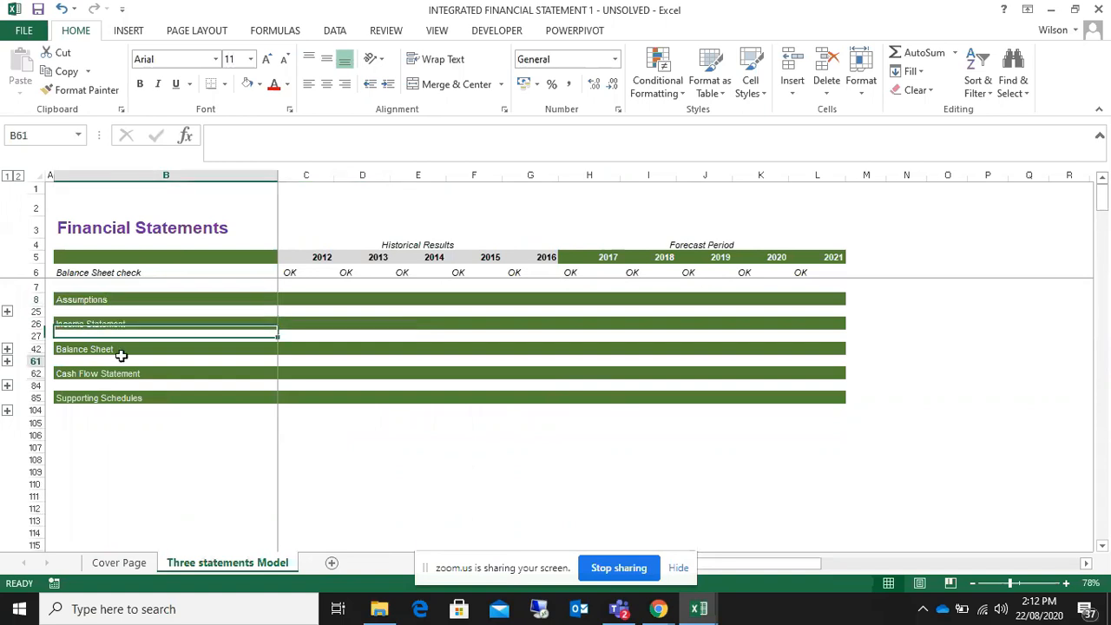
pyautogui.click(125, 373)
pyautogui.click(125, 398)
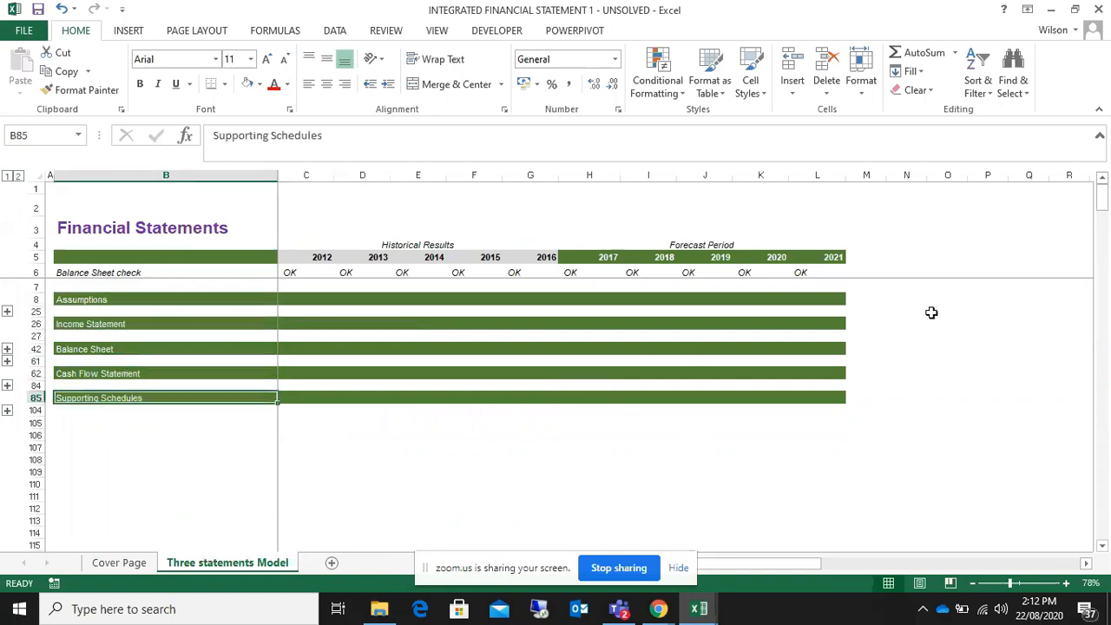
# - Expand the Assumptions and Income Statement row groups
pyautogui.click(10, 314)
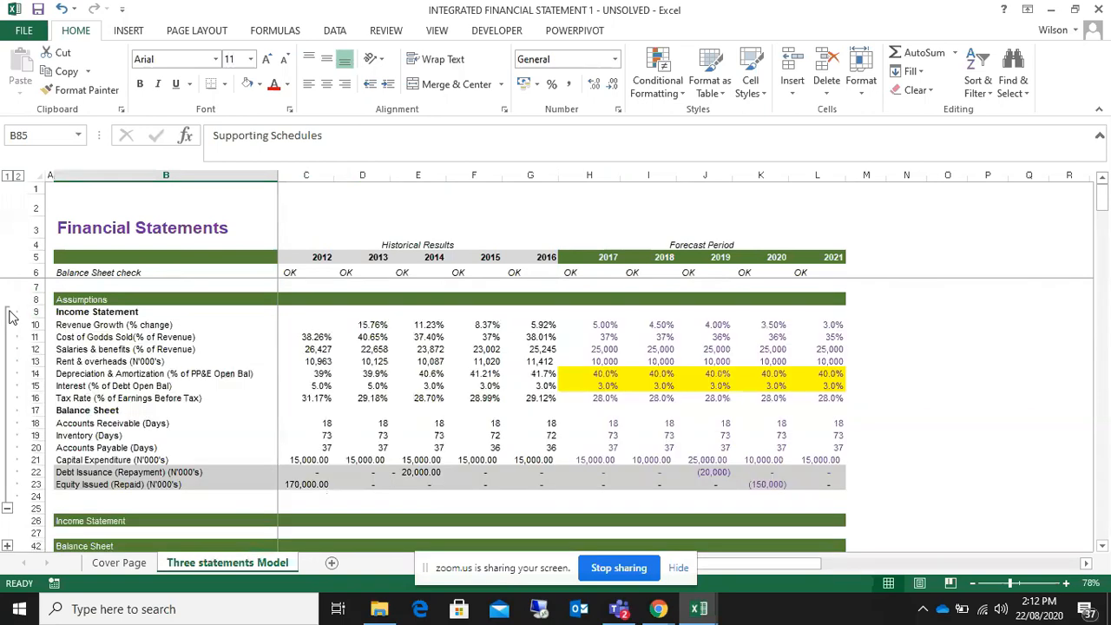
pyautogui.scroll(-3, 6, 440)
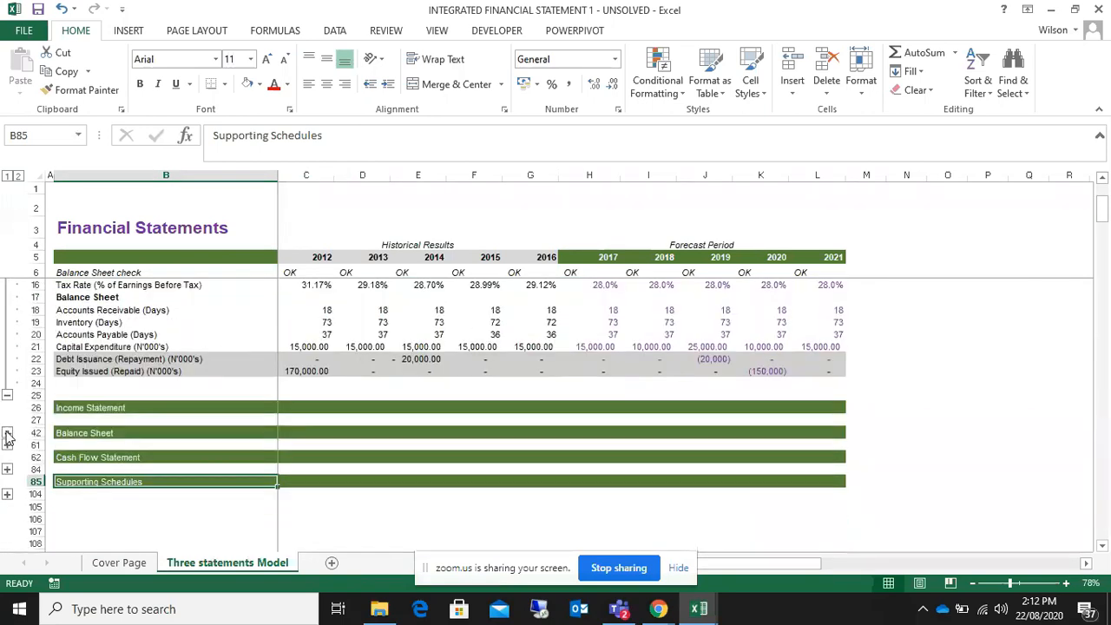
pyautogui.click(6, 432)
pyautogui.scroll(-2, 434, 309)
pyautogui.scroll(5, 491, 350)
pyautogui.scroll(-5, 511, 362)
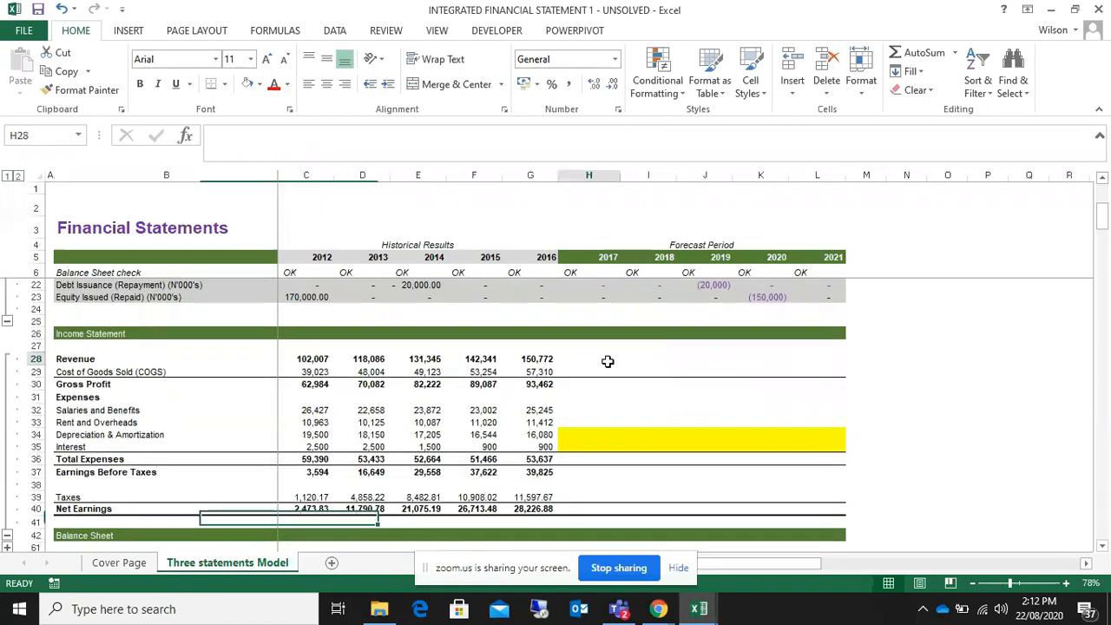
# - Examine the 2017–2021 forecast assumptions in H10:L23 and the historical income statement figures from Revenue to Taxes
pyautogui.click(607, 361)
pyautogui.scroll(5, 607, 371)
pyautogui.moveTo(589, 325); pyautogui.dragTo(836, 482)
pyautogui.scroll(-2, 781, 486)
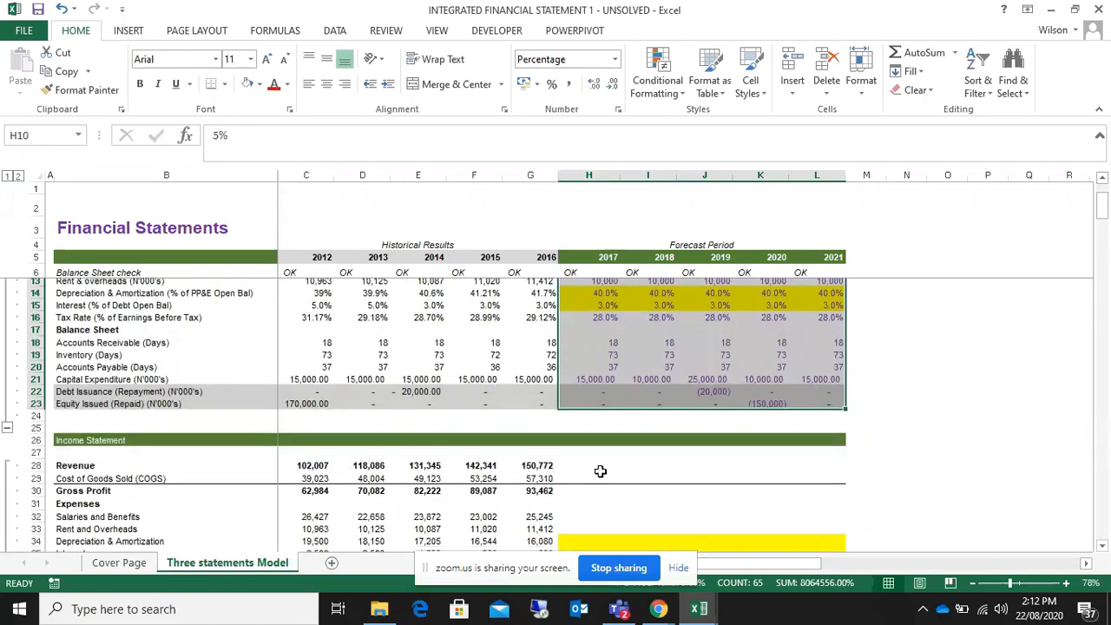
pyautogui.scroll(-3, 599, 471)
pyautogui.moveTo(56, 359); pyautogui.dragTo(502, 491)
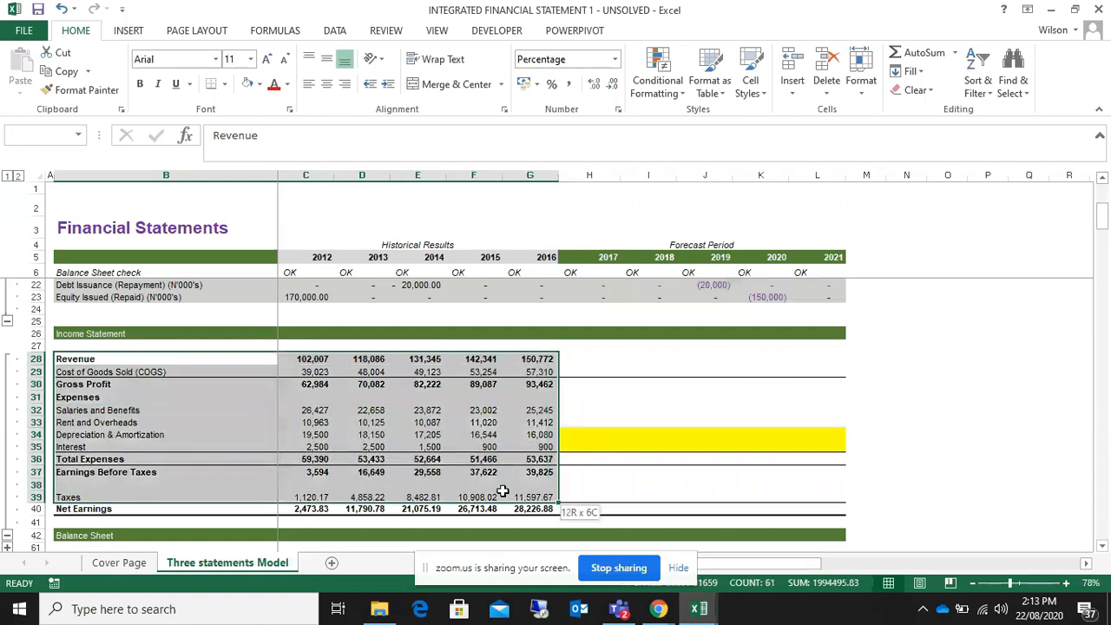
pyautogui.scroll(-3, 505, 484)
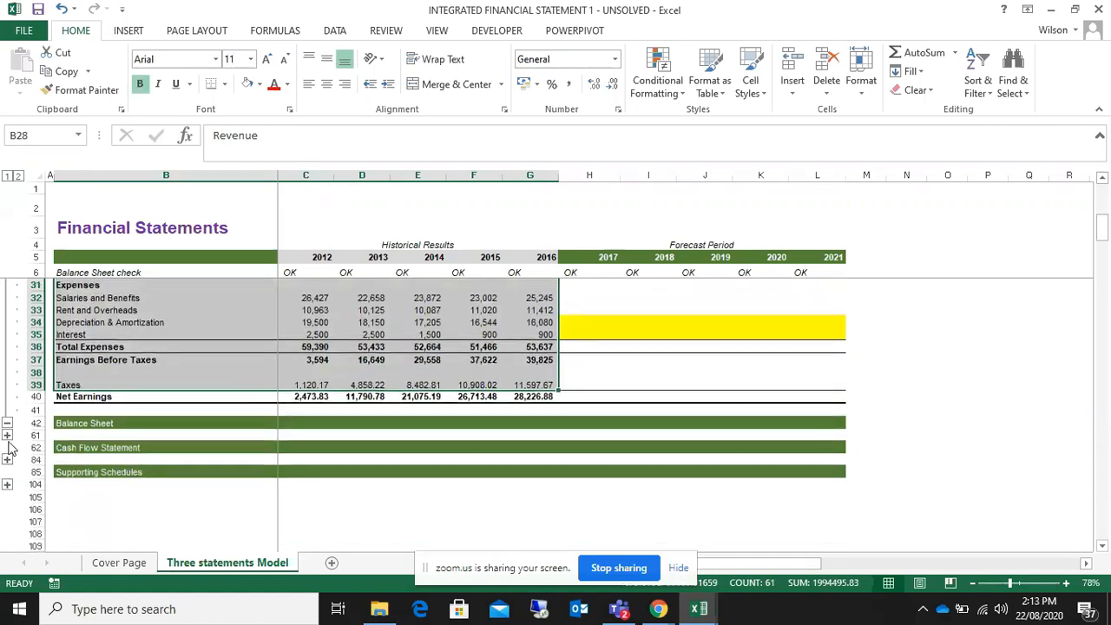
# - Expand the Balance Sheet row group and look over its rows
pyautogui.click(7, 435)
pyautogui.scroll(-5, 706, 355)
pyautogui.scroll(6, 706, 354)
# - Examine the colour-highlighted forecast rows in the balance sheet, then Depreciation & Amortization and Interest in the income statement and assumptions
pyautogui.click(572, 362)
pyautogui.moveTo(572, 363); pyautogui.dragTo(830, 370)
pyautogui.scroll(-2, 833, 379)
pyautogui.moveTo(575, 422); pyautogui.dragTo(853, 419)
pyautogui.moveTo(568, 458); pyautogui.dragTo(809, 457)
pyautogui.scroll(4, 808, 456)
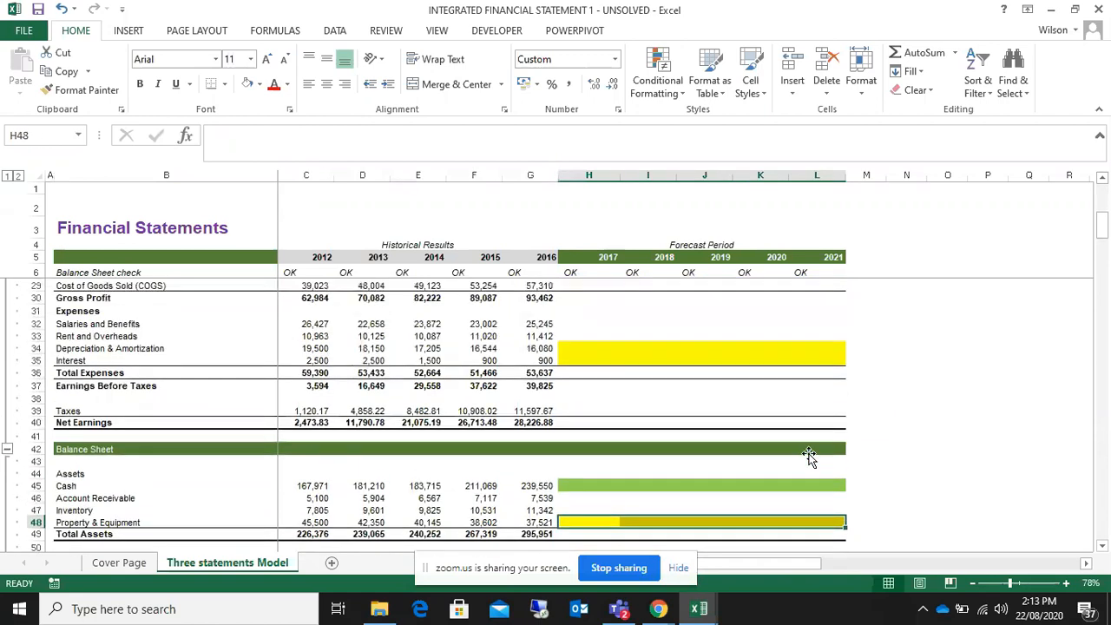
pyautogui.scroll(-1, 591, 442)
pyautogui.scroll(-1, 587, 434)
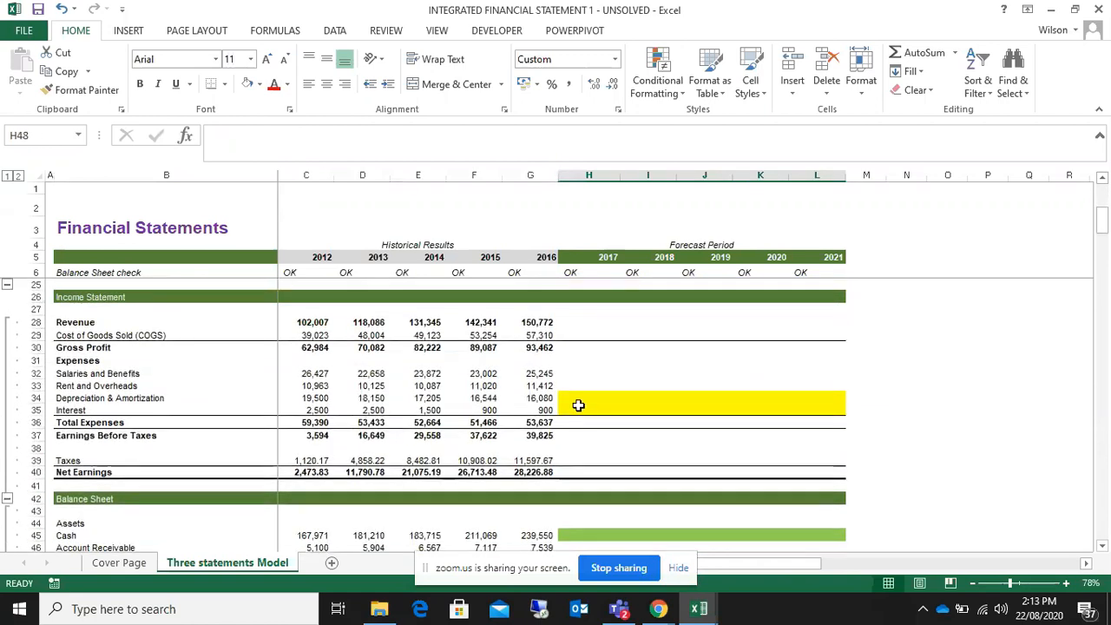
pyautogui.moveTo(568, 399); pyautogui.dragTo(824, 403)
pyautogui.scroll(4, 824, 403)
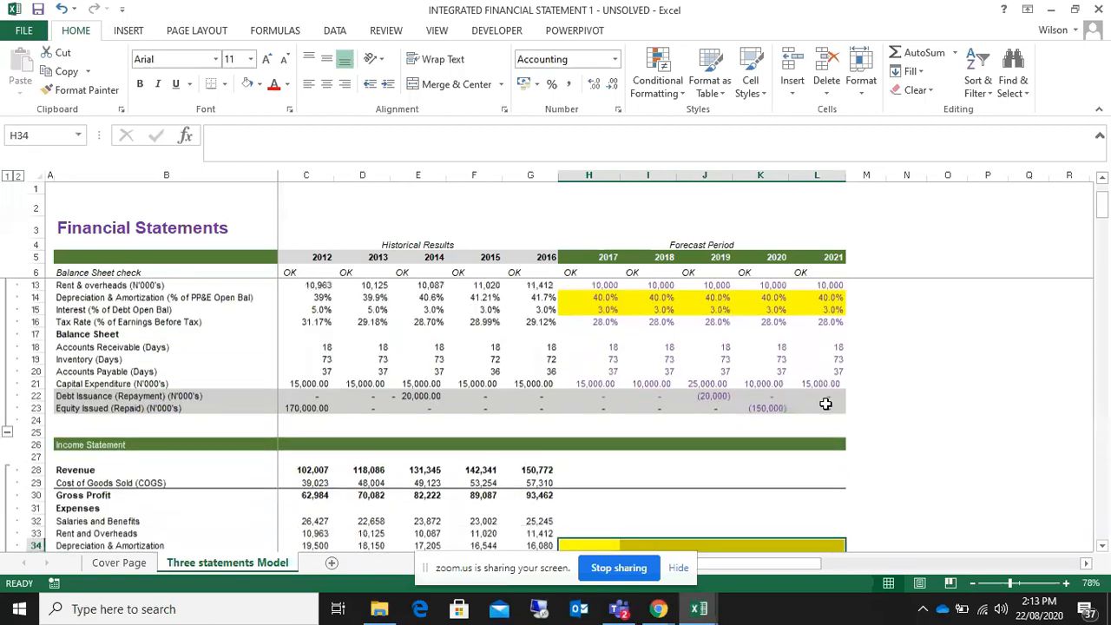
pyautogui.scroll(1, 837, 451)
pyautogui.scroll(-2, 565, 434)
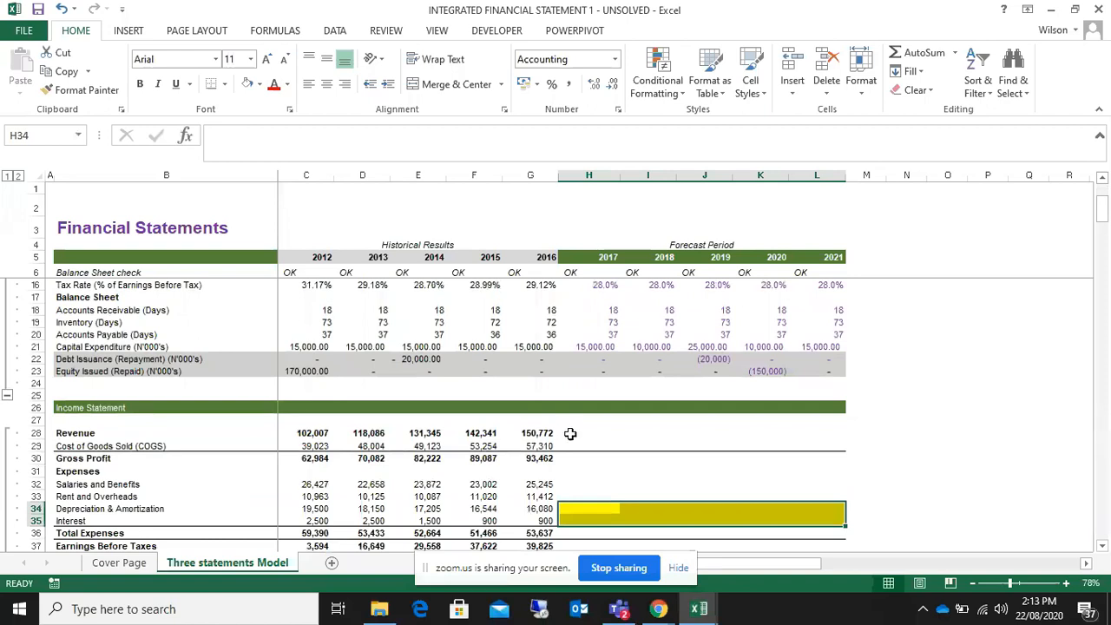
# - Calculate 2017 revenue in H28 from 2016 revenue and the 2017 growth rate with =G28*(H10+1)
pyautogui.click(570, 433)
pyautogui.scroll(3, 565, 434)
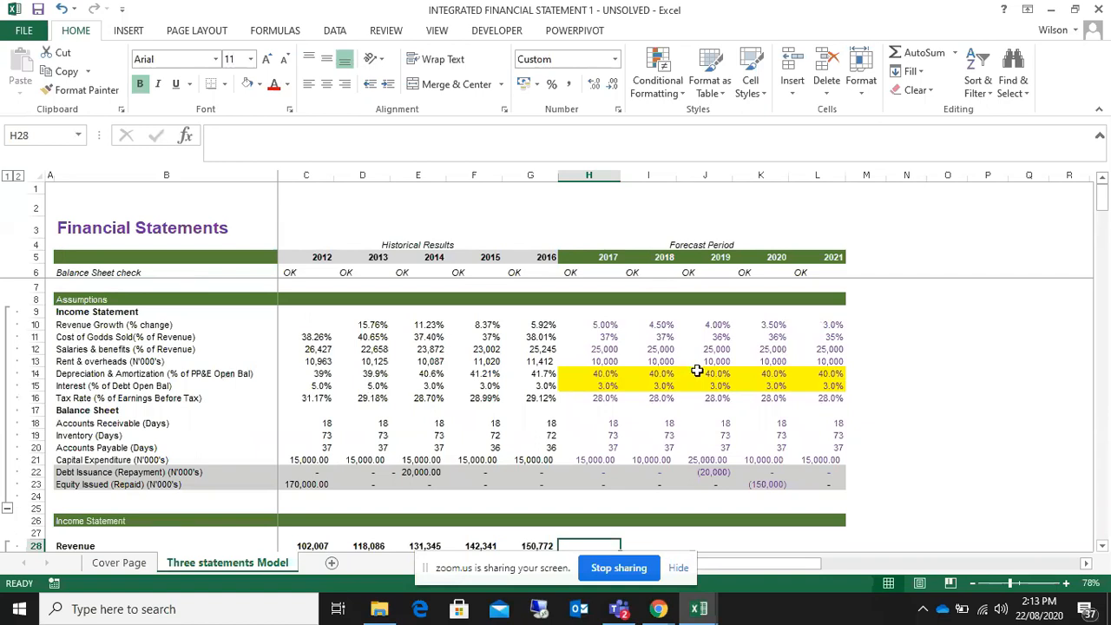
pyautogui.scroll(-1, 636, 519)
pyautogui.scroll(-1, 636, 521)
pyautogui.scroll(1, 608, 512)
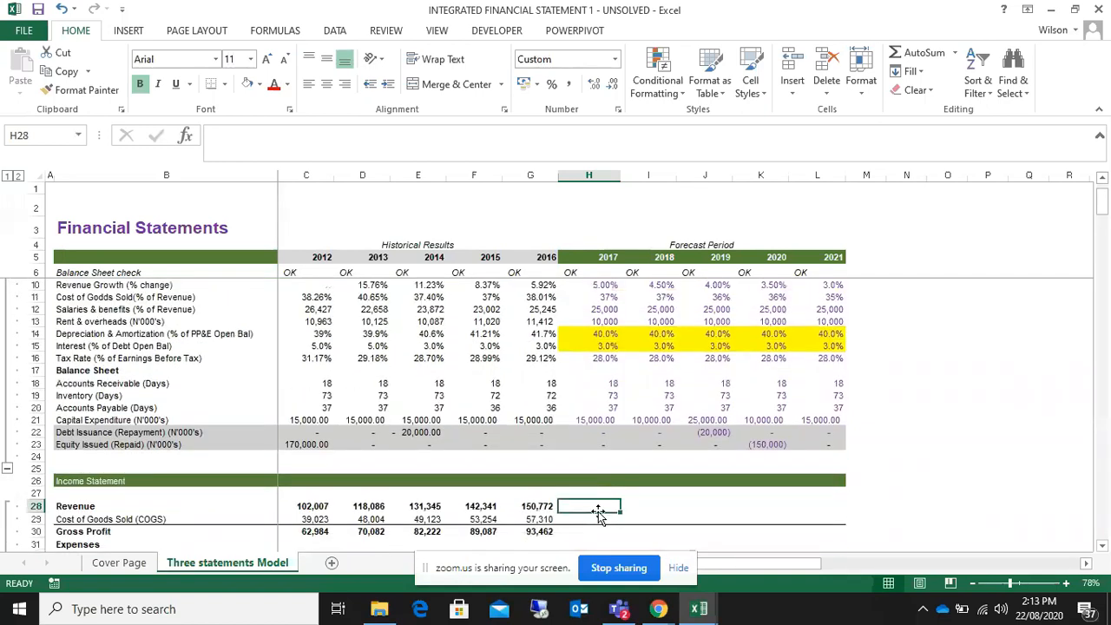
pyautogui.scroll(1, 600, 507)
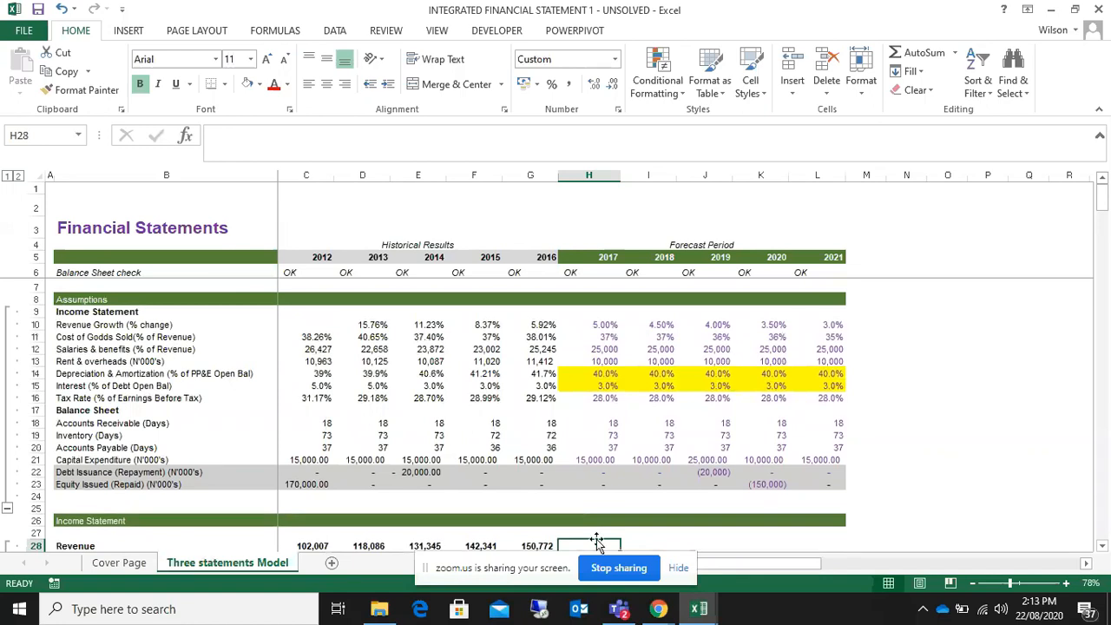
pyautogui.scroll(-2, 595, 486)
pyautogui.scroll(1, 599, 512)
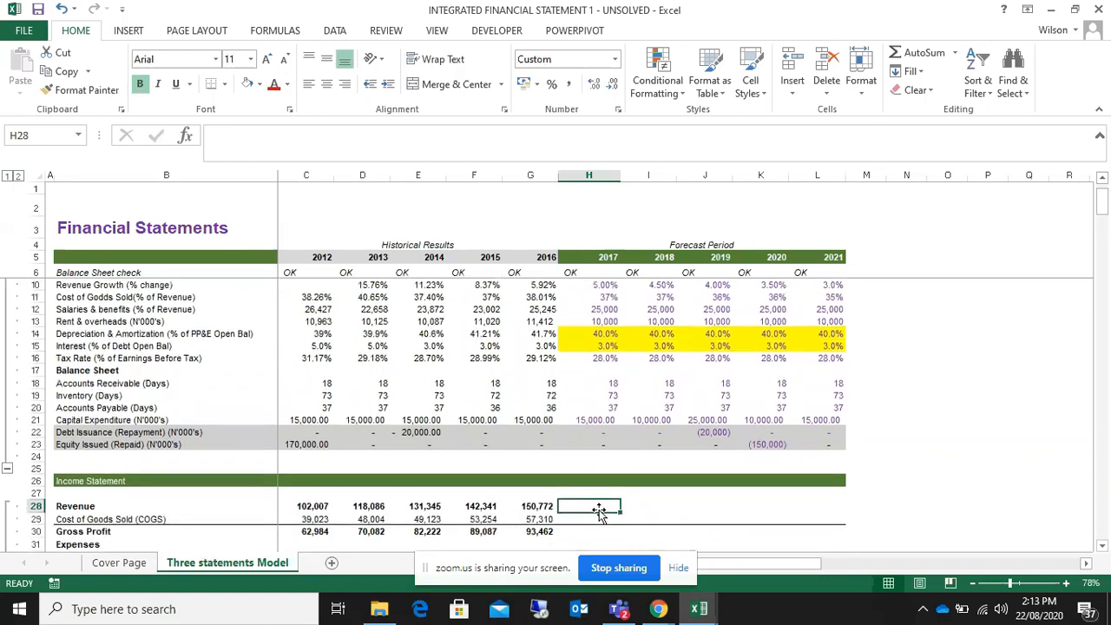
pyautogui.write('=')
pyautogui.scroll(1, 599, 507)
pyautogui.scroll(-1, 597, 507)
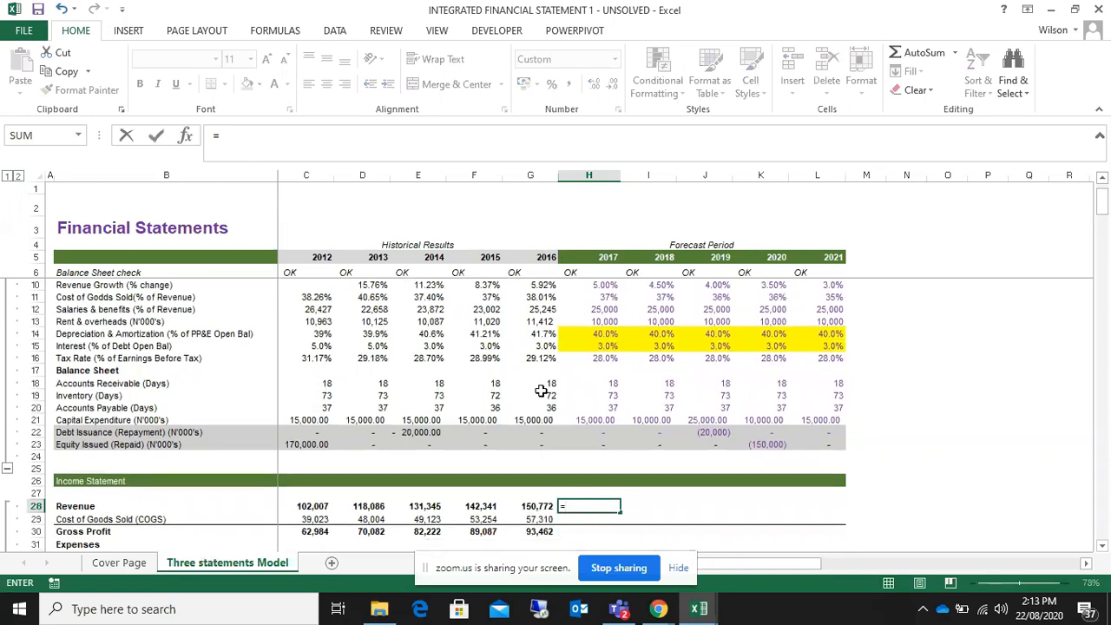
pyautogui.click(532, 506)
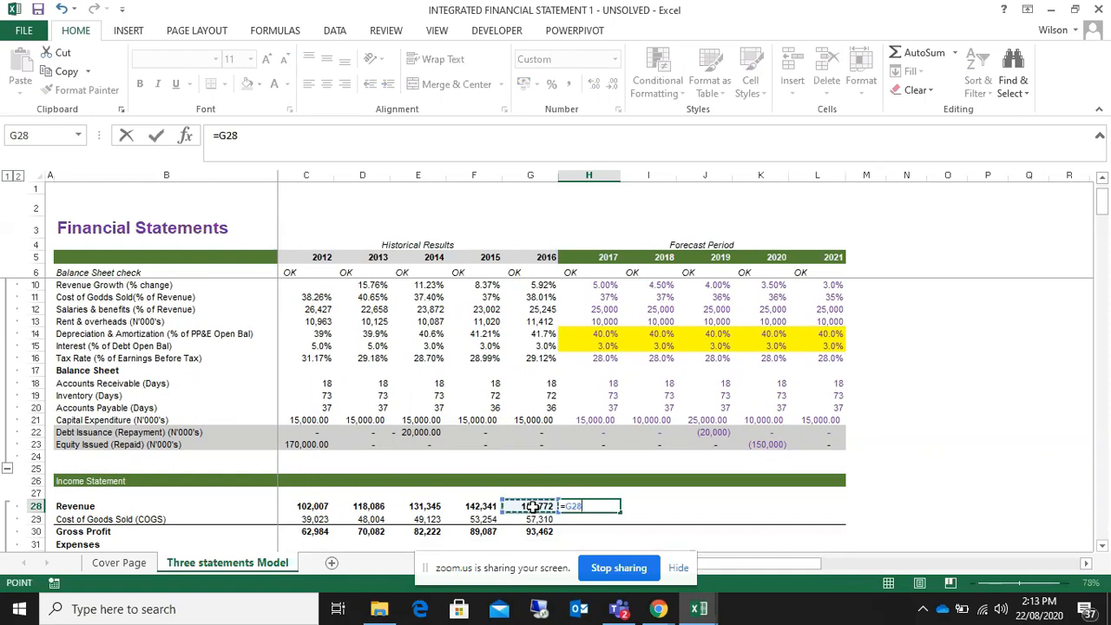
pyautogui.write('*')
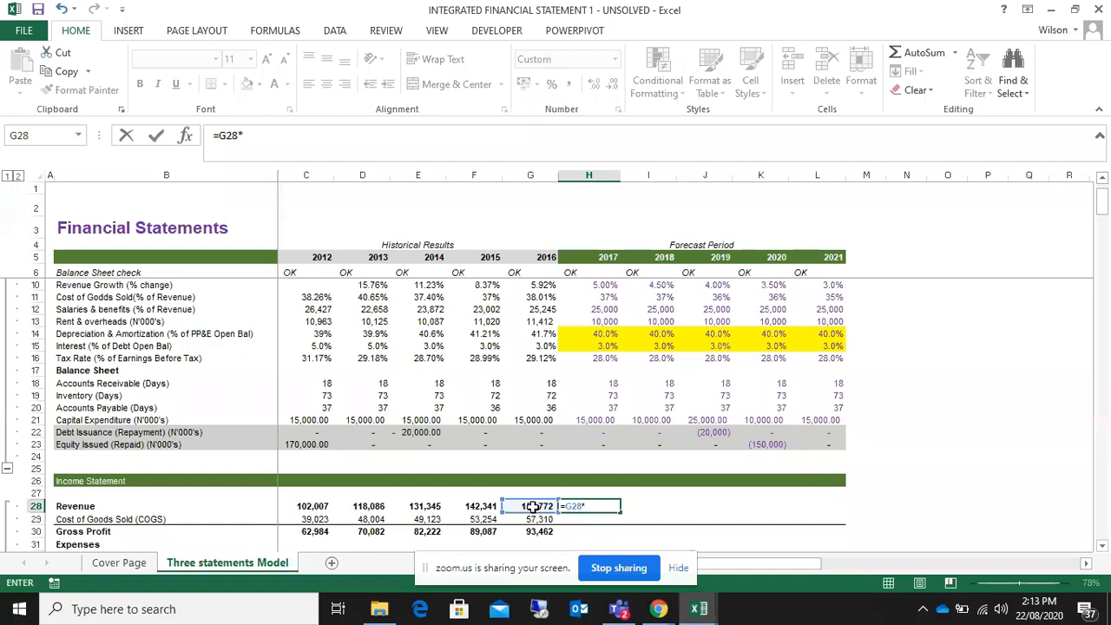
pyautogui.write('(')
pyautogui.scroll(2, 601, 325)
pyautogui.click(601, 325)
pyautogui.write('+')
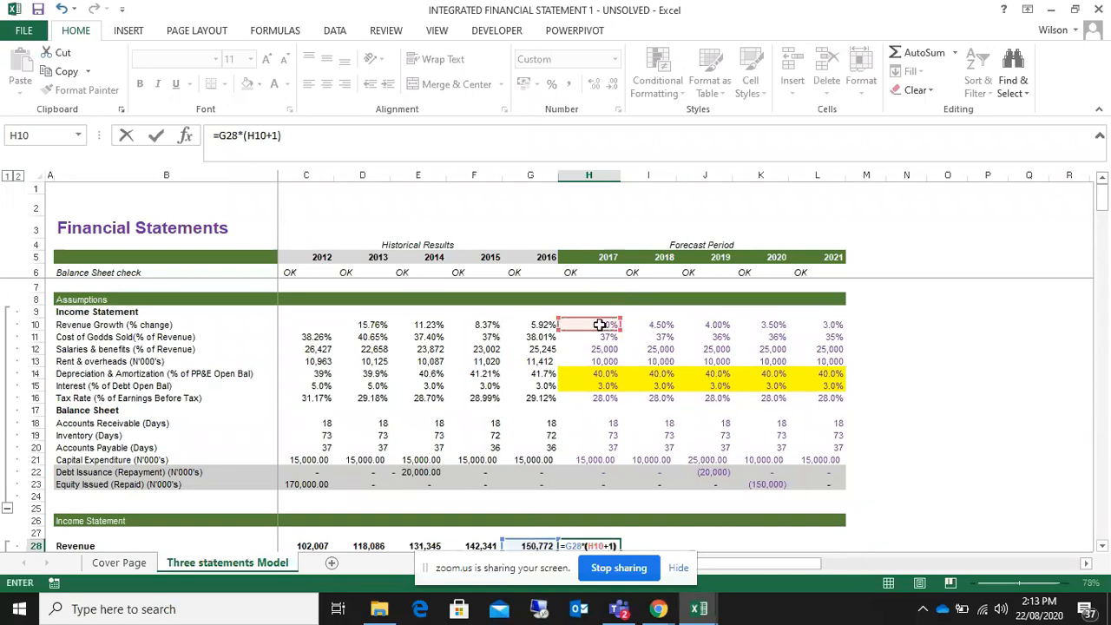
pyautogui.write('1)')
pyautogui.scroll(-2, 797, 285)
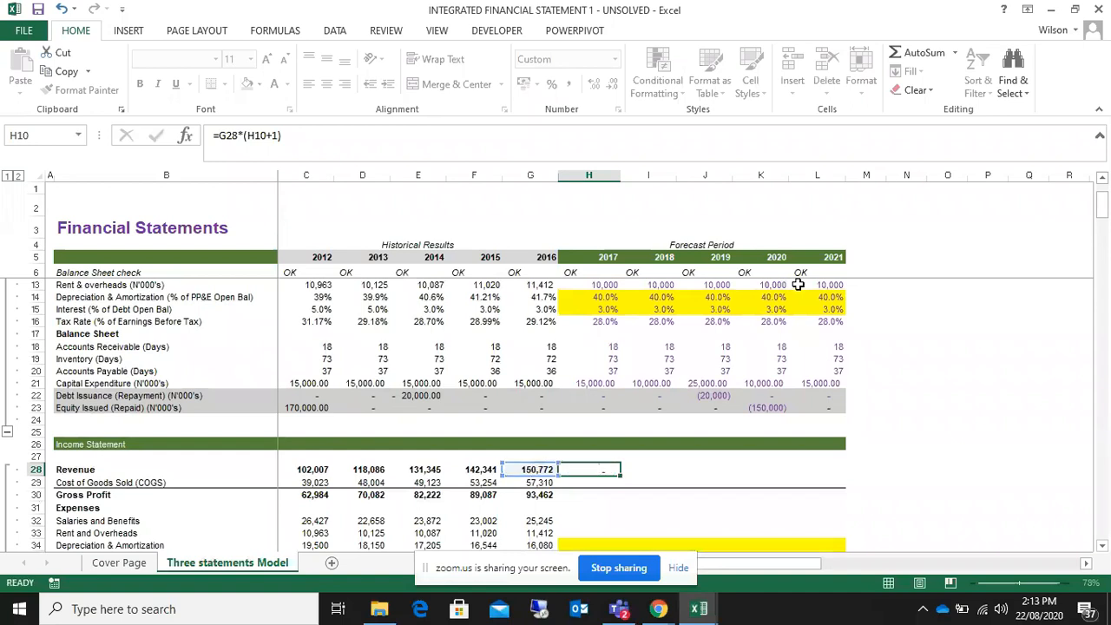
pyautogui.press('Return')
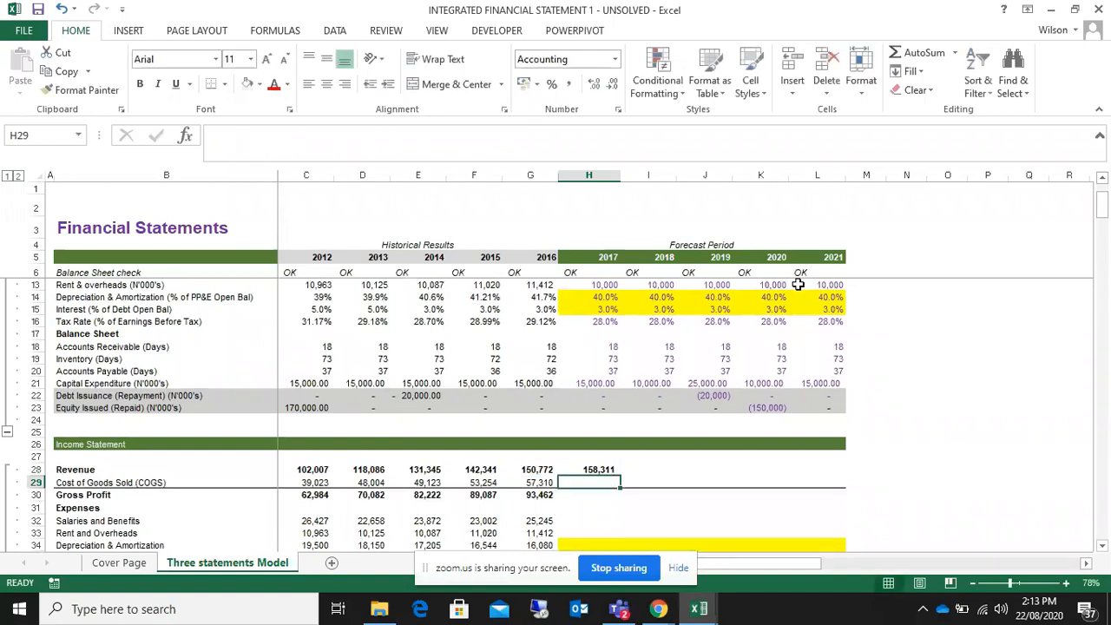
# - Copy the 2017 revenue formula in H28 across the remaining forecast years through 2021 in L28
pyautogui.click(598, 469)
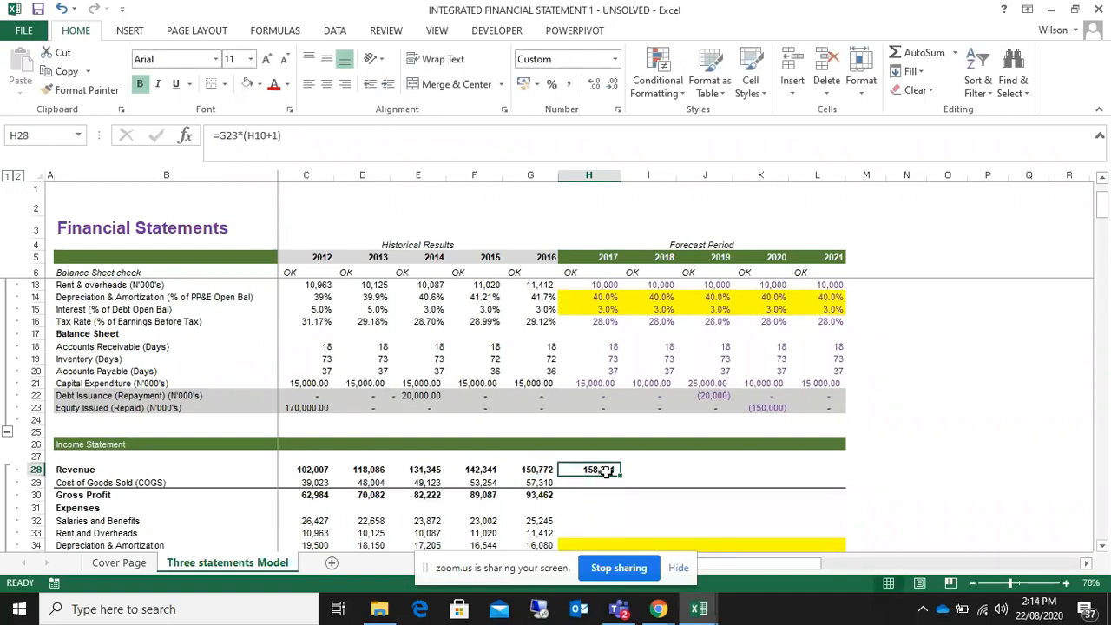
pyautogui.hotkey('ctrl', 'c')
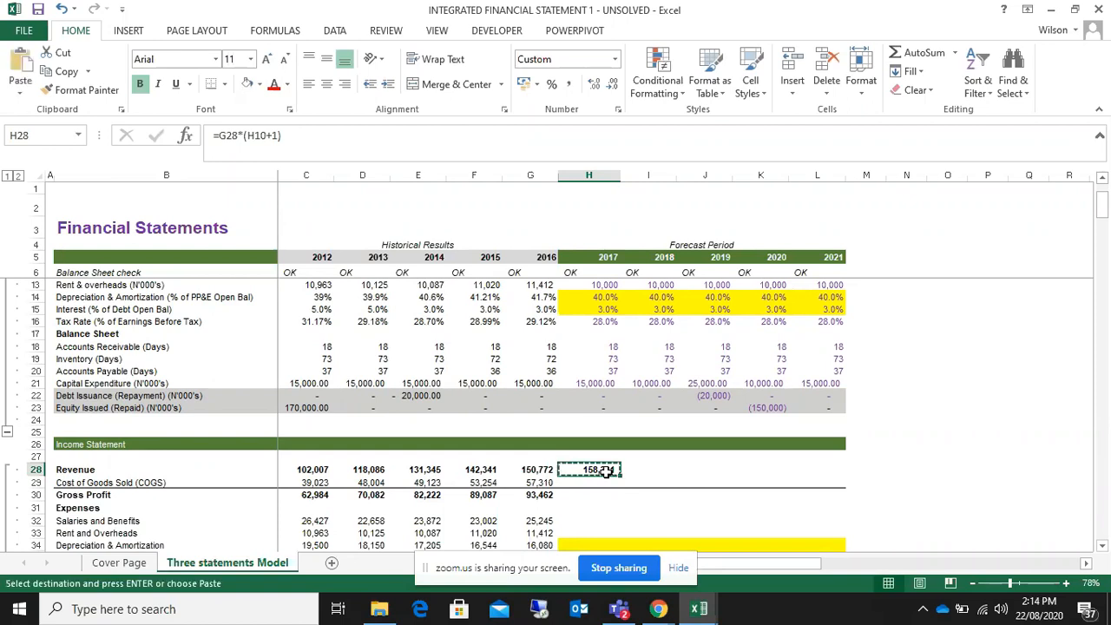
pyautogui.hotkey('shift', 'Right')
pyautogui.hotkey('shift', 'Right')
pyautogui.hotkey('shift', 'Right')
pyautogui.hotkey('shift', 'Right')
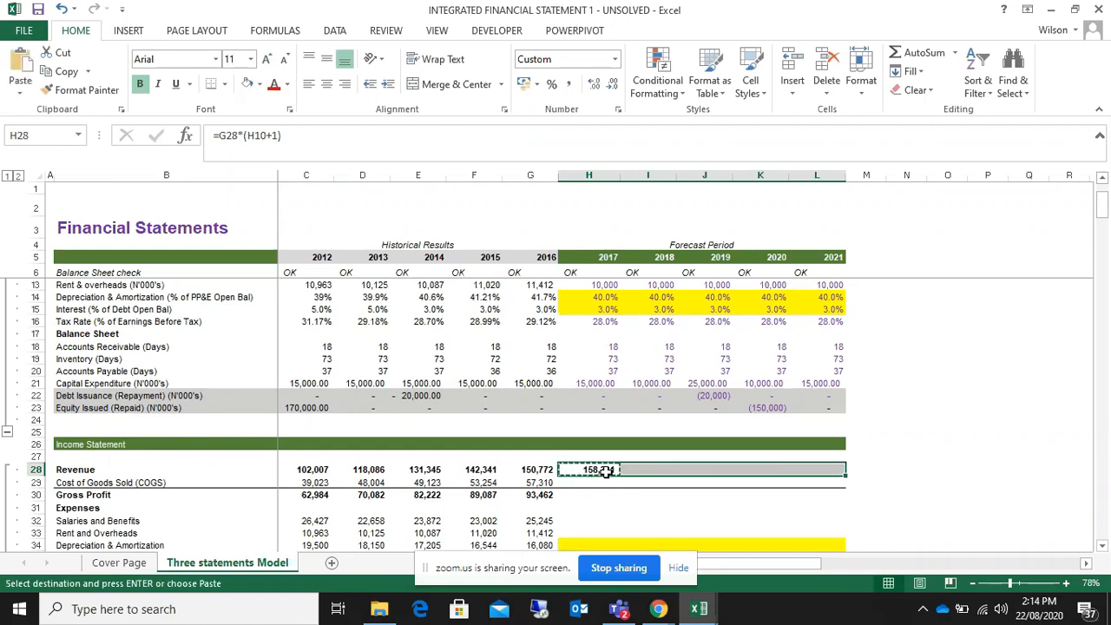
pyautogui.press('Return')
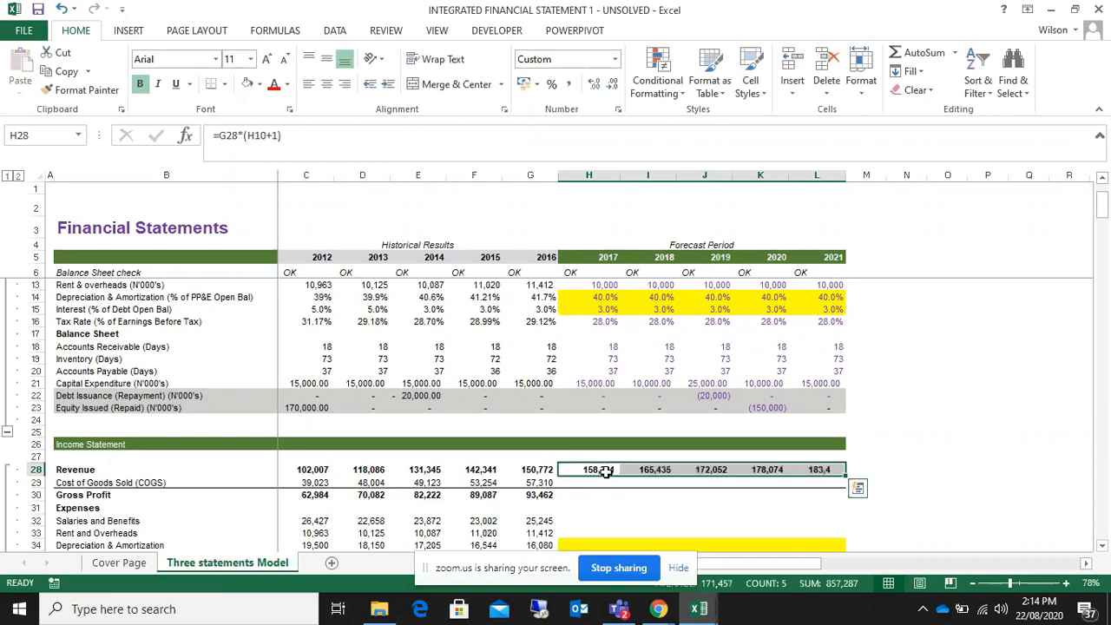
pyautogui.click(946, 359)
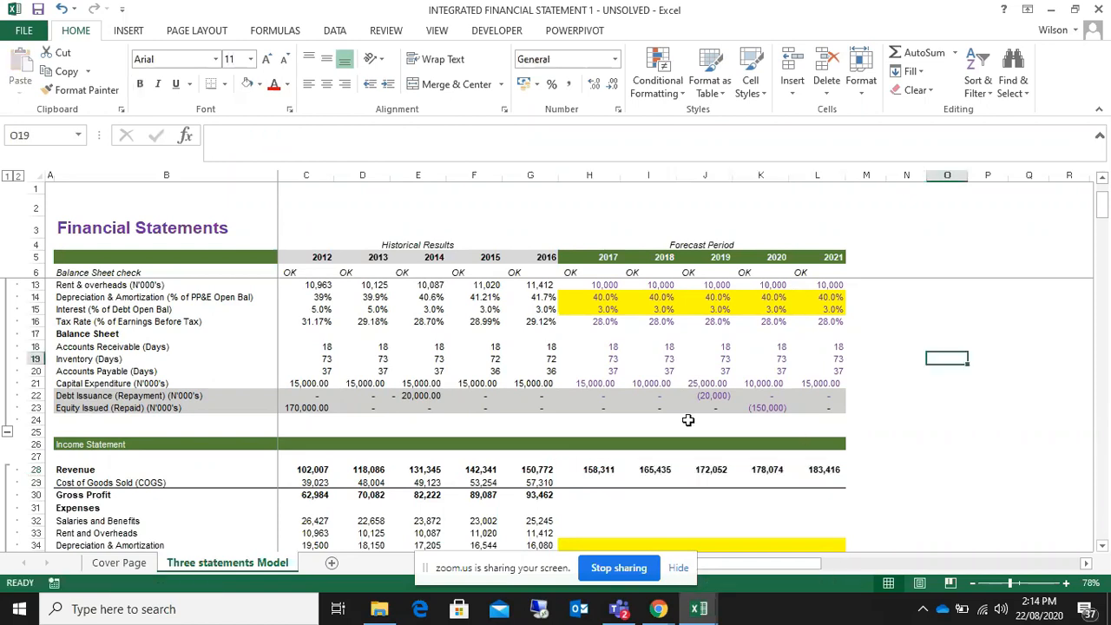
# - Correct the misspelled assumption label in B11 to "Cost of Goods Sold(% of Revenue)"
pyautogui.click(598, 481)
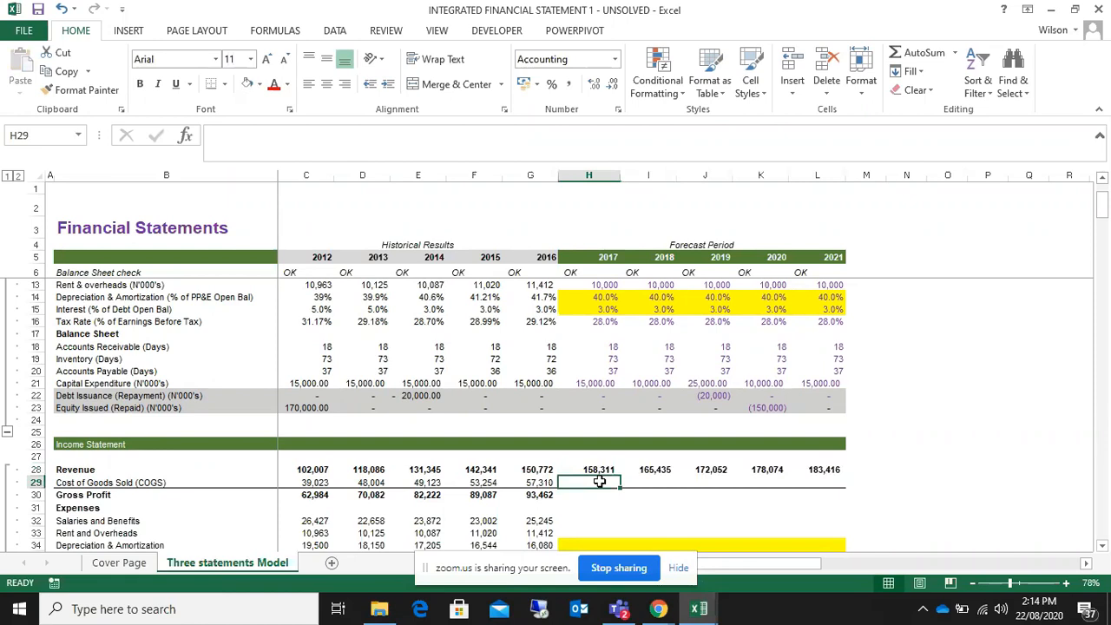
pyautogui.scroll(2, 582, 493)
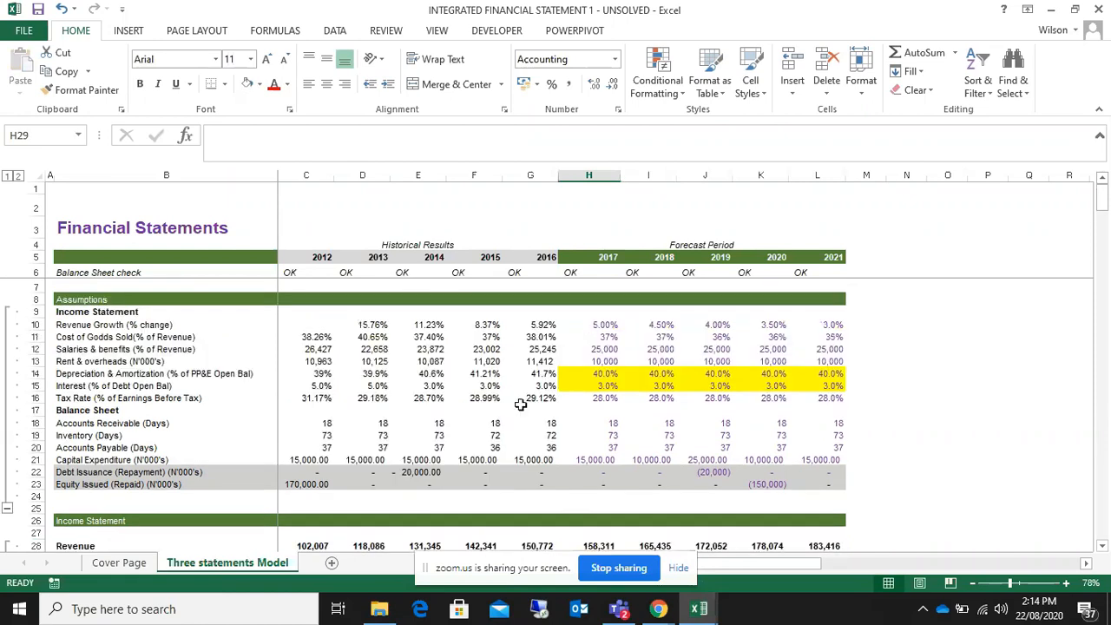
pyautogui.click(112, 338)
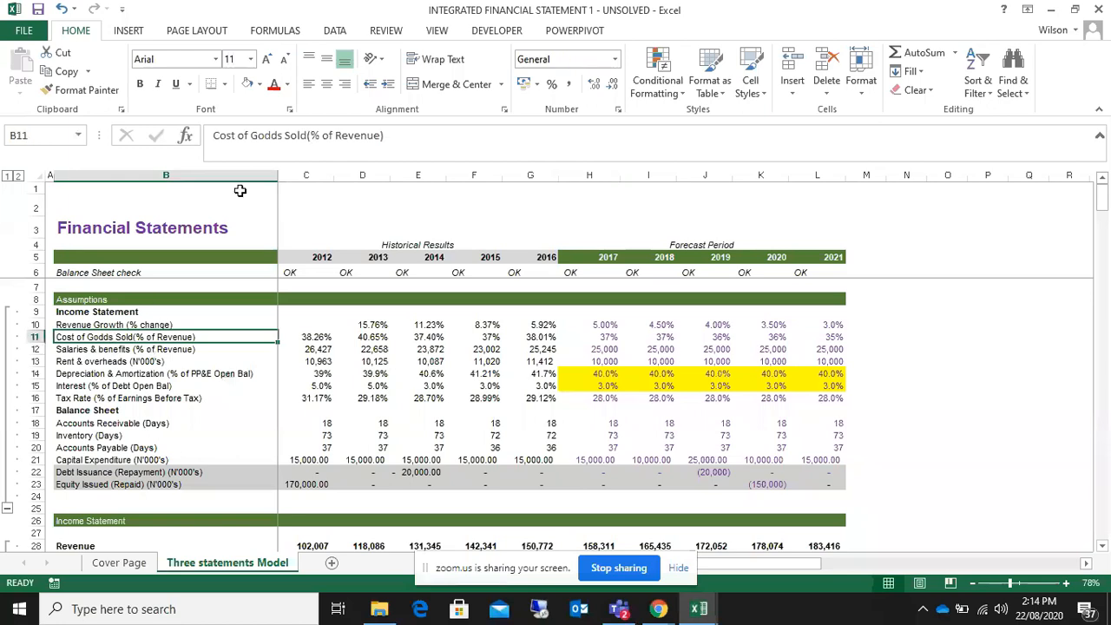
pyautogui.click(267, 139)
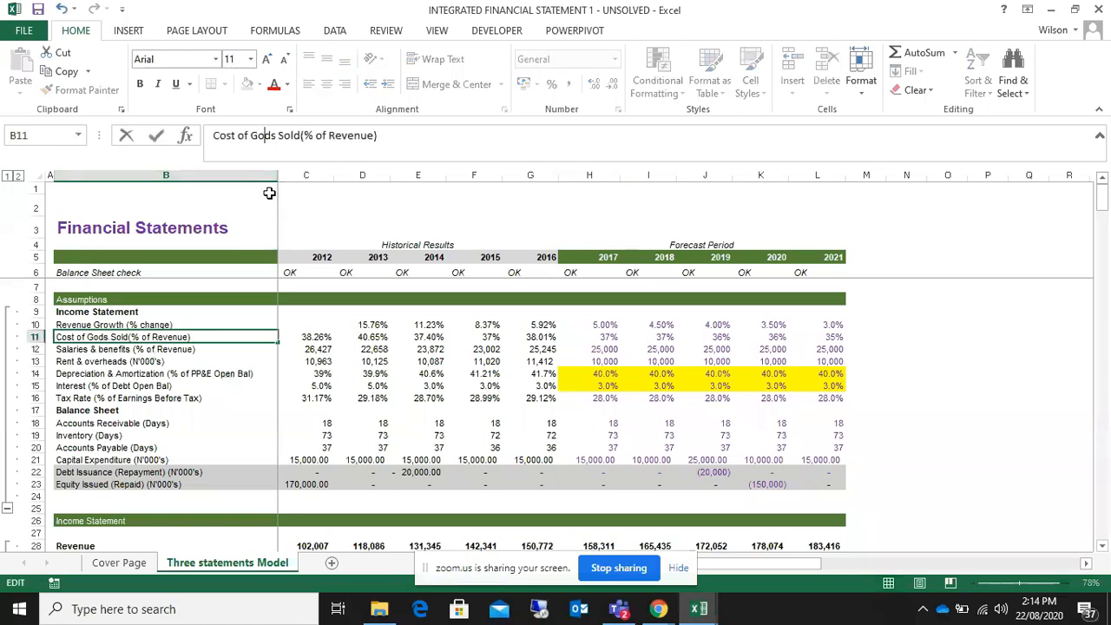
pyautogui.click(472, 408)
# - Calculate 2017 Cost of Goods Sold in H29 with =H28*H11 and fill the formula across to 2021 in L29
pyautogui.scroll(-4, 570, 409)
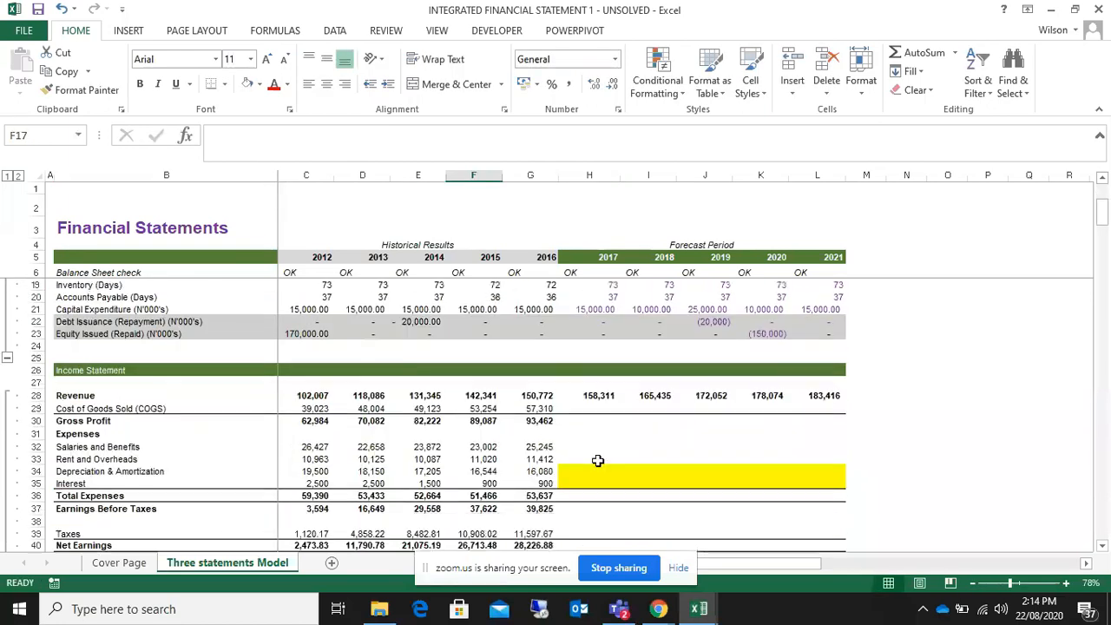
pyautogui.click(593, 408)
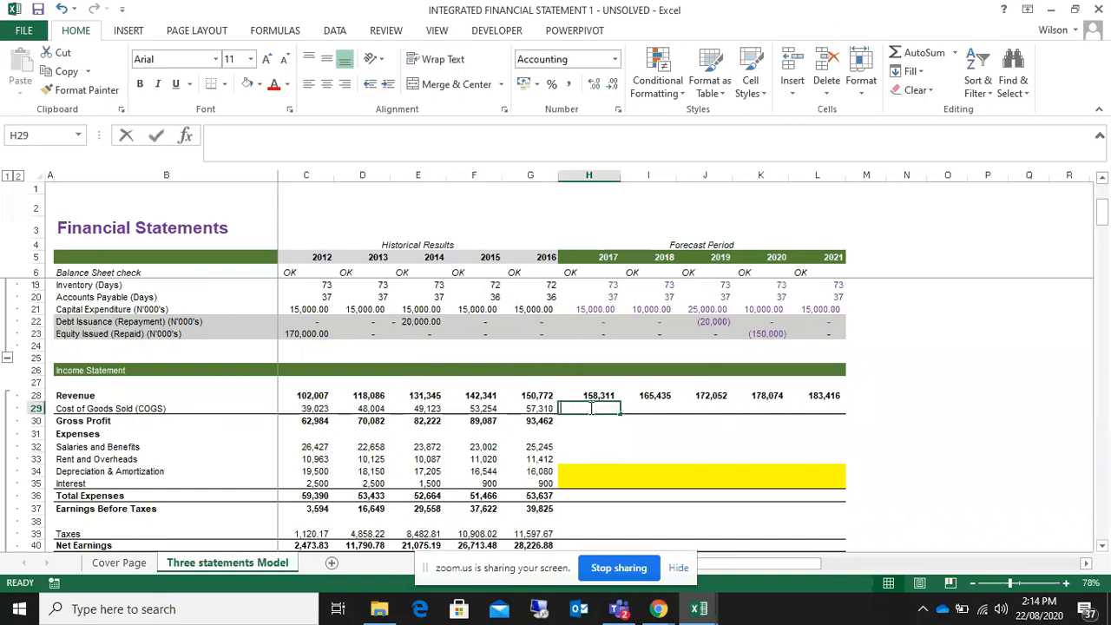
pyautogui.write('=')
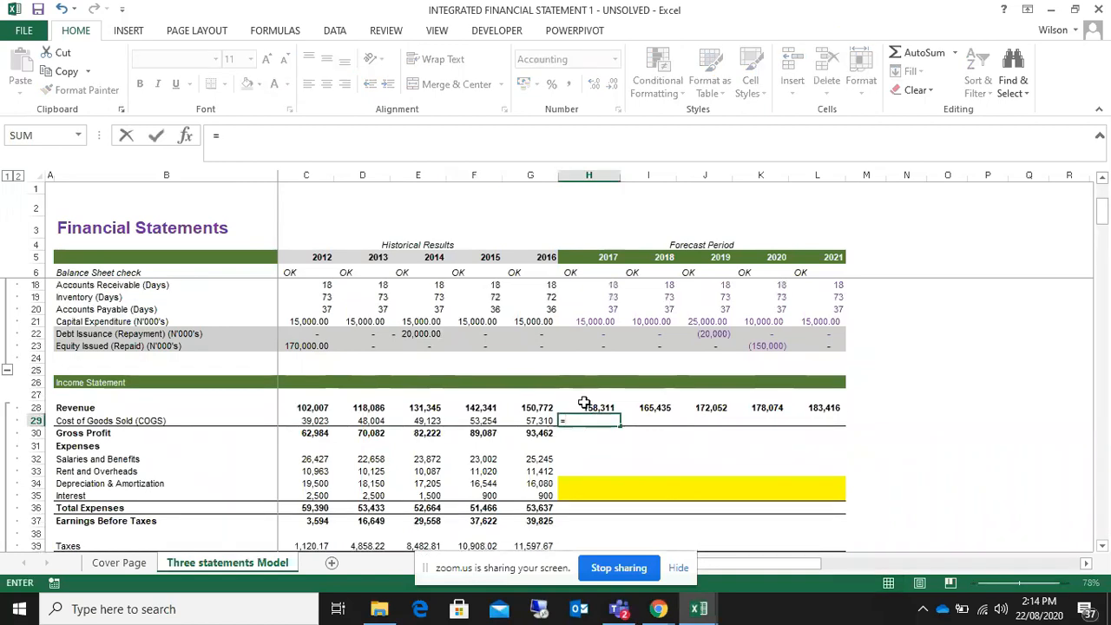
pyautogui.scroll(4, 585, 403)
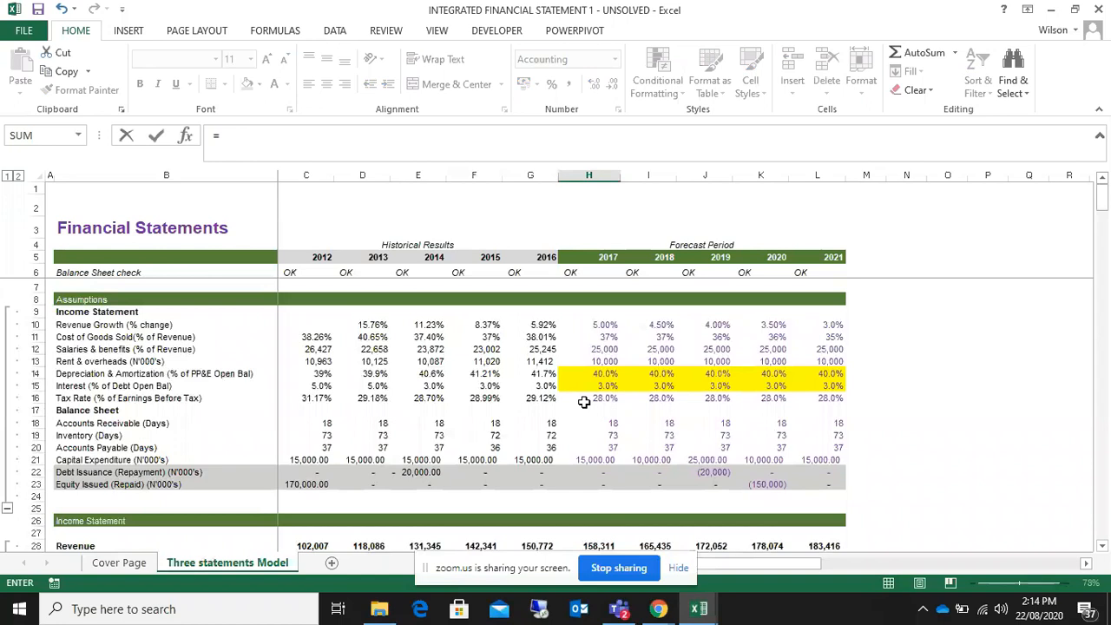
pyautogui.scroll(-3, 587, 404)
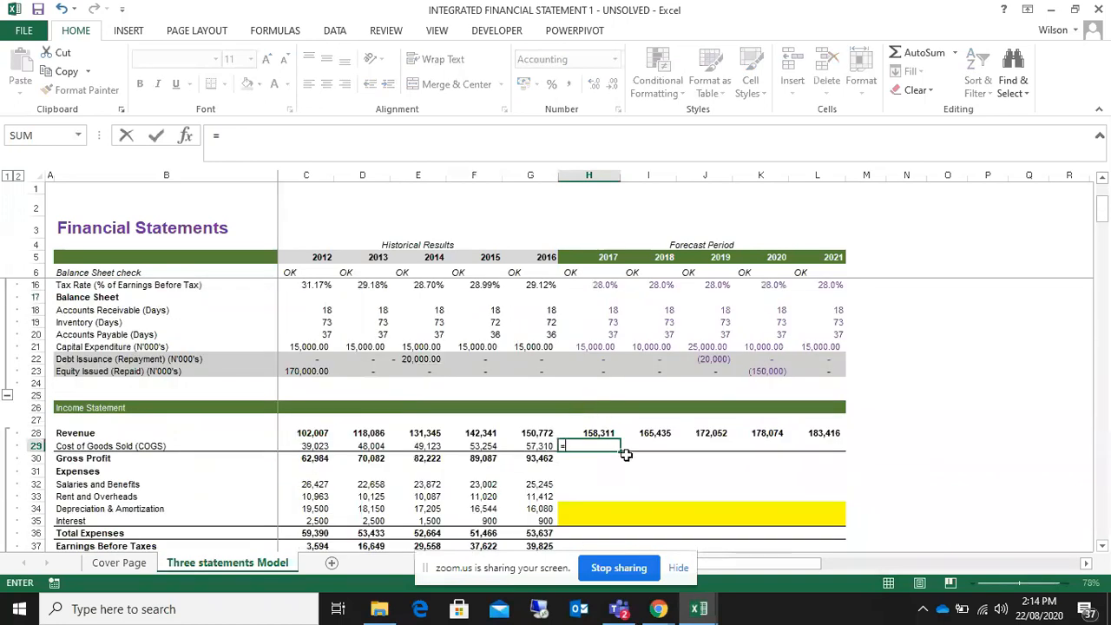
pyautogui.click(580, 432)
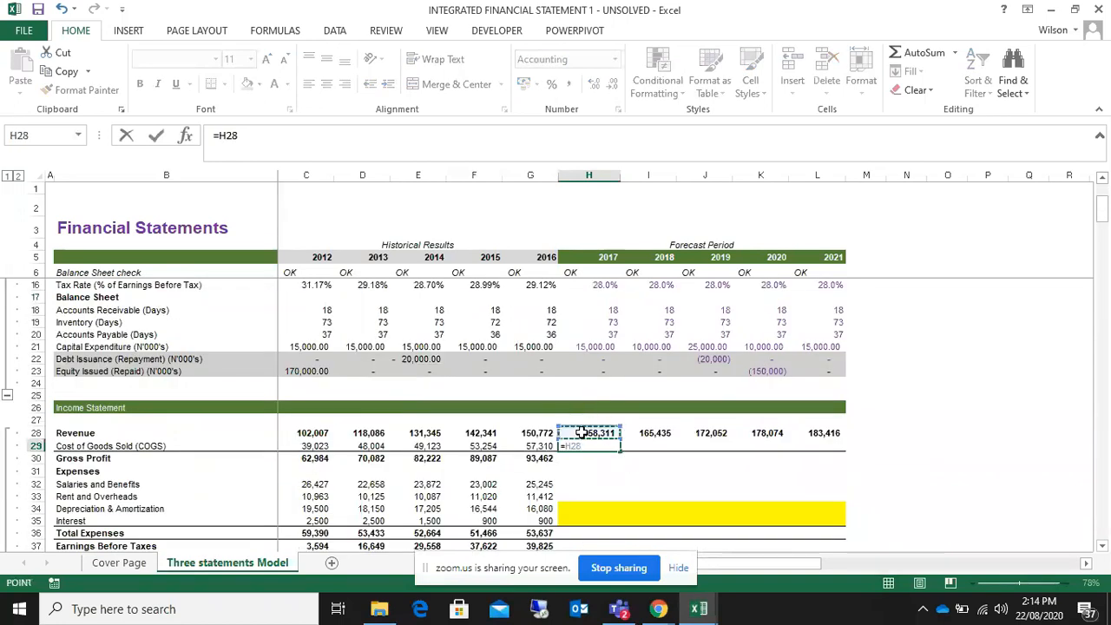
pyautogui.write('*')
pyautogui.press('Up')
pyautogui.press('Up')
pyautogui.press('Up')
pyautogui.press('Up')
pyautogui.press('Up')
pyautogui.press('Up')
pyautogui.press('Up')
pyautogui.press('Up')
pyautogui.press('Up')
pyautogui.press('Up')
pyautogui.press('Up')
pyautogui.press('Up')
pyautogui.press('Up')
pyautogui.press('Up')
pyautogui.press('Up')
pyautogui.press('Up')
pyautogui.press('Up')
pyautogui.press('Up')
pyautogui.press('Up')
pyautogui.press('Up')
pyautogui.press('Up')
pyautogui.press('Up')
pyautogui.press('Up')
pyautogui.press('Up')
pyautogui.press('Up')
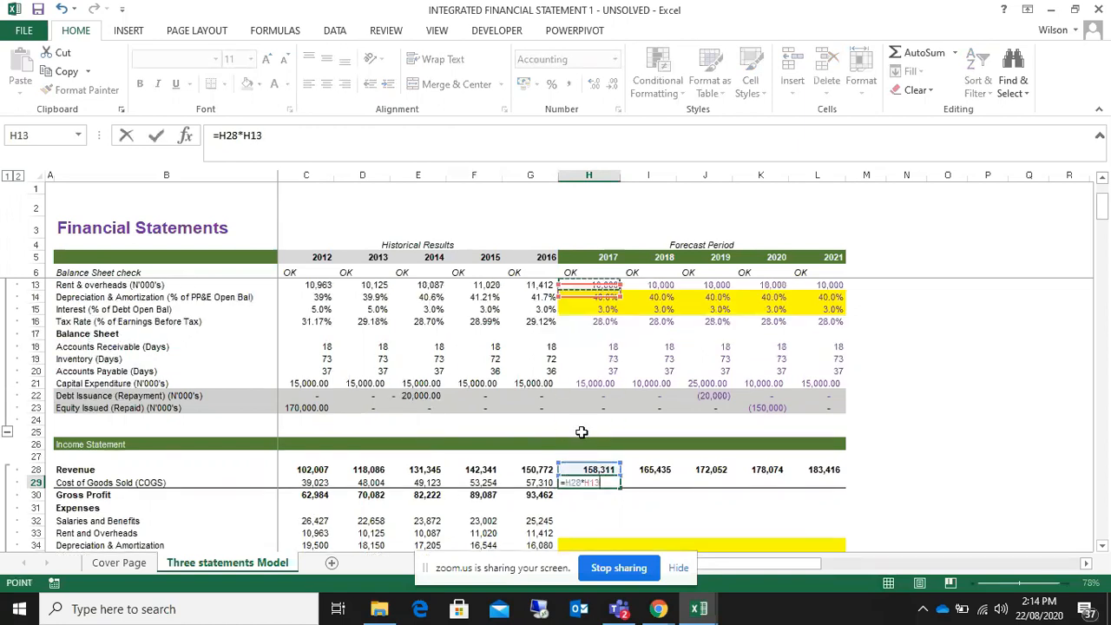
pyautogui.press('Down')
pyautogui.press('Down')
pyautogui.press('Down')
pyautogui.press('Down')
pyautogui.press('Down')
pyautogui.press('Down')
pyautogui.press('Down')
pyautogui.press('Down')
pyautogui.press('Down')
pyautogui.press('Down')
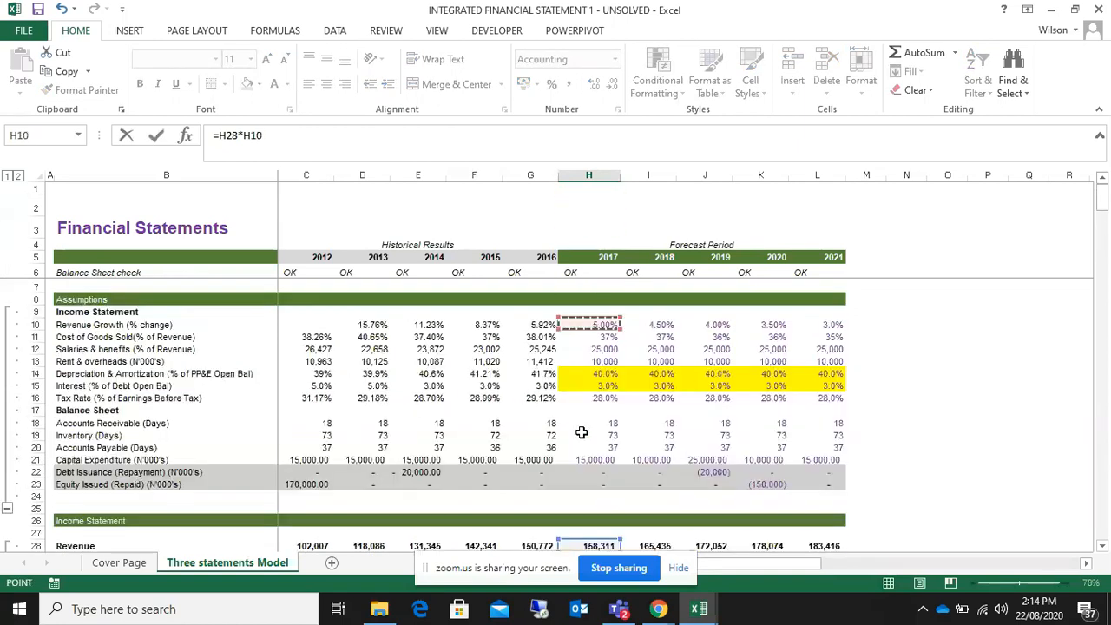
pyautogui.press('Up')
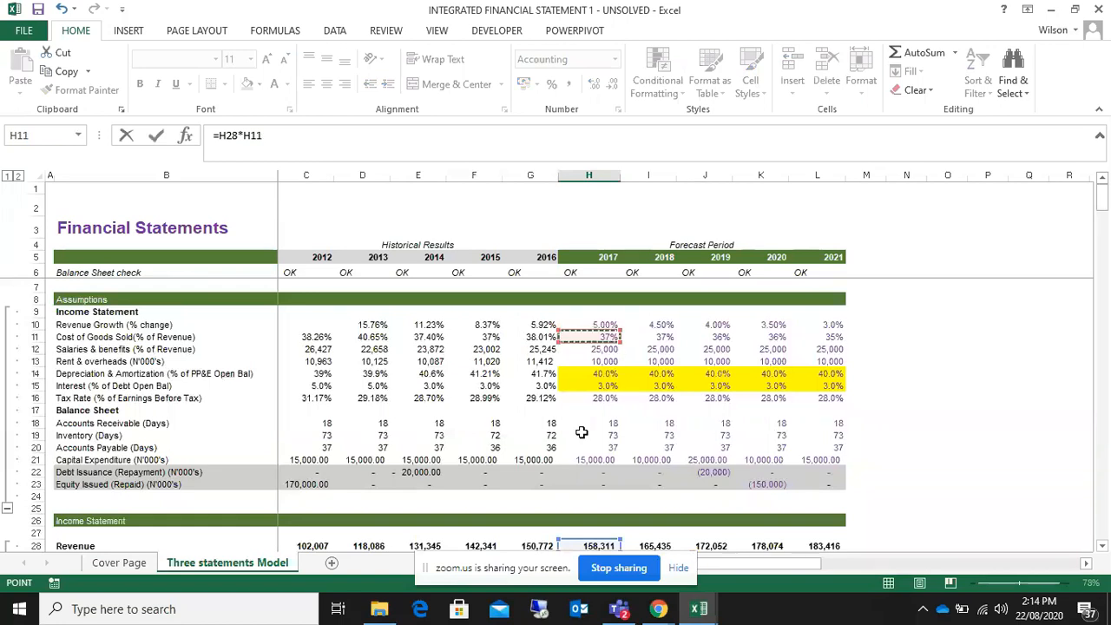
pyautogui.press('Return')
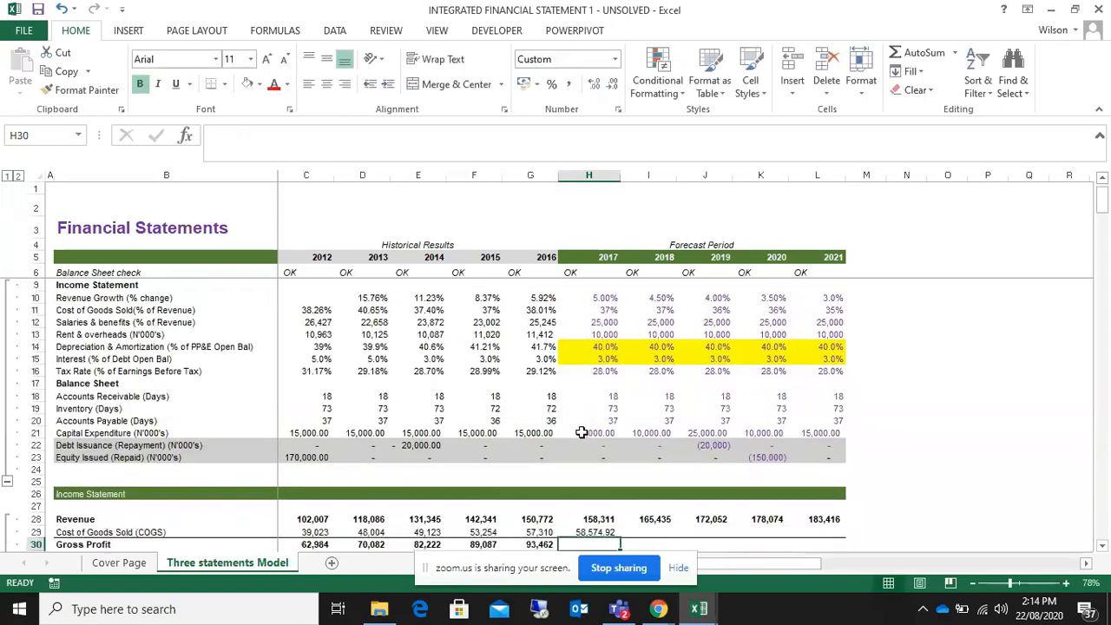
pyautogui.click(613, 533)
pyautogui.moveTo(619, 538); pyautogui.dragTo(835, 534)
# - Calculate 2017 Gross Profit in H30 with =H28-H29 and fill the formula across to 2021 in L30
pyautogui.scroll(-3, 865, 513)
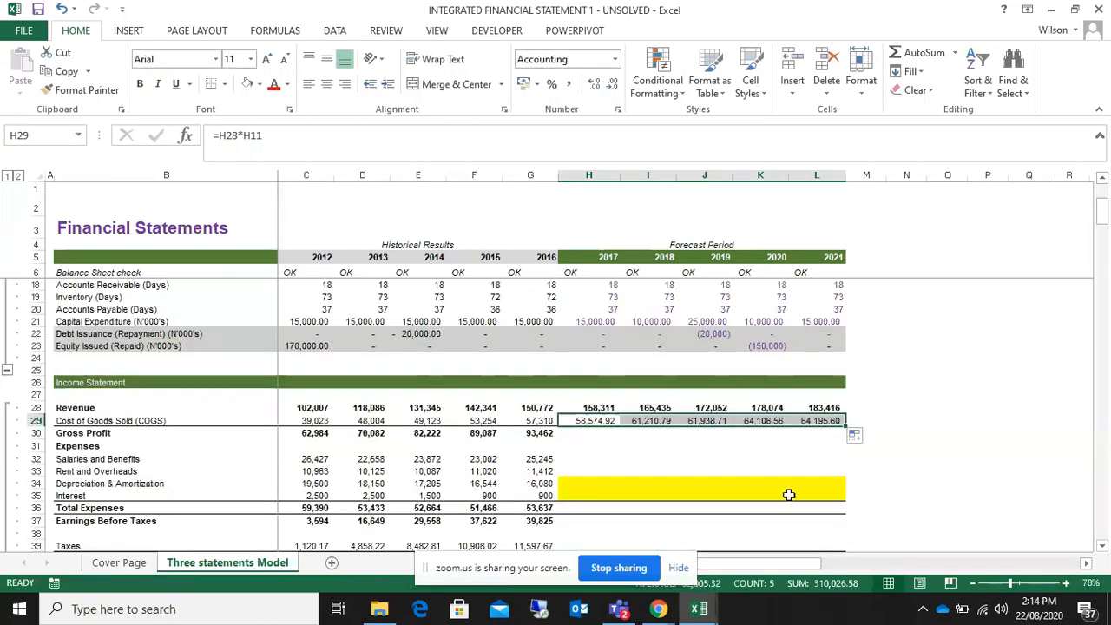
pyautogui.click(588, 432)
pyautogui.write('=')
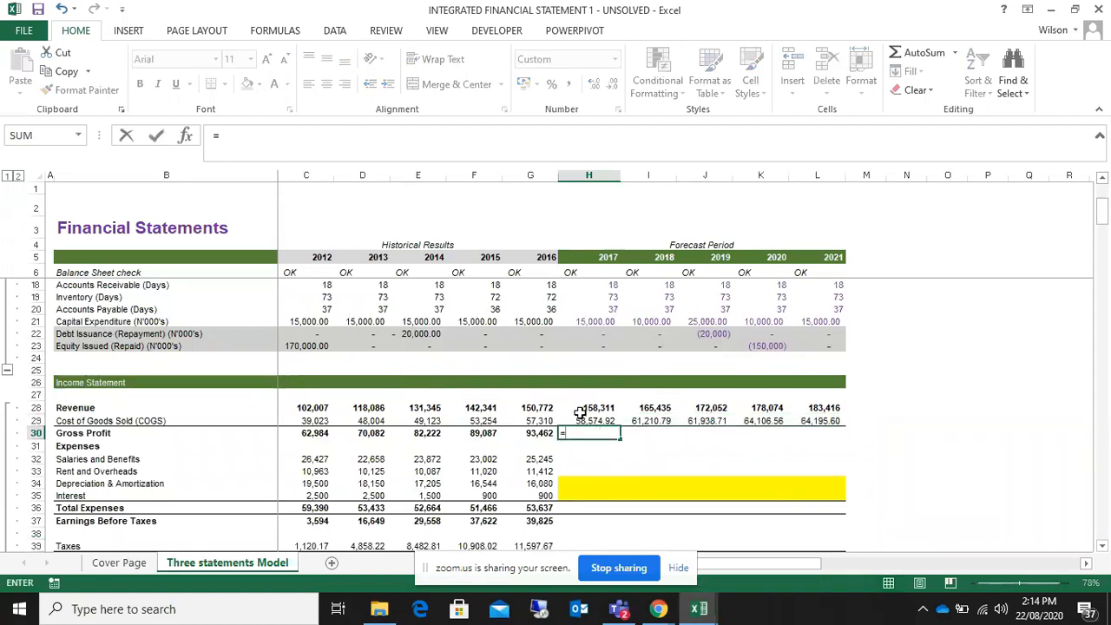
pyautogui.click(586, 408)
pyautogui.write('-')
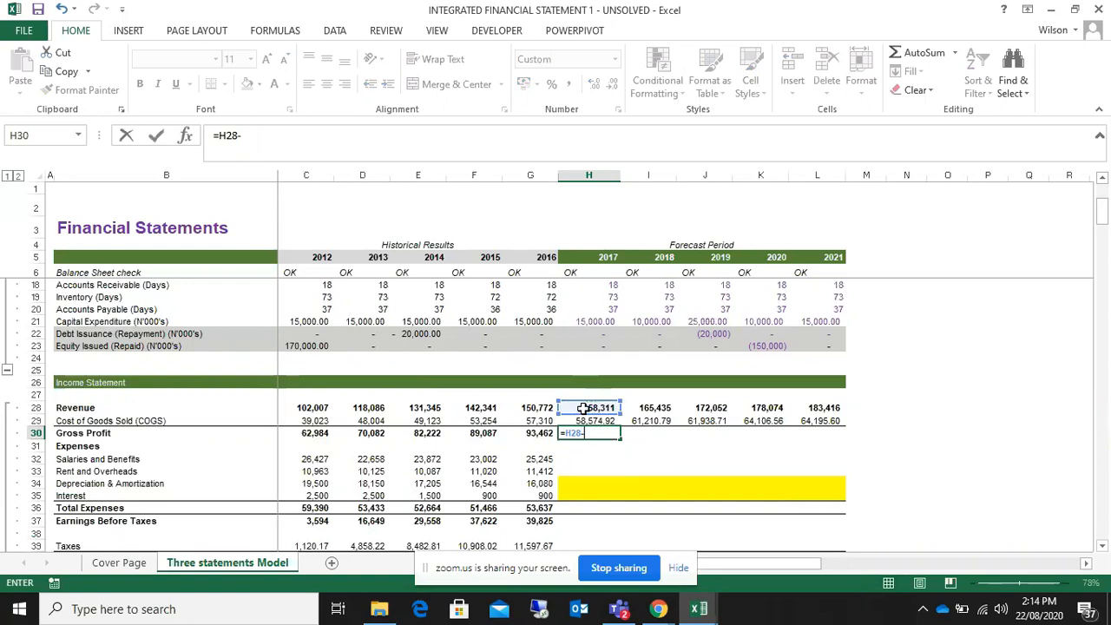
pyautogui.click(592, 421)
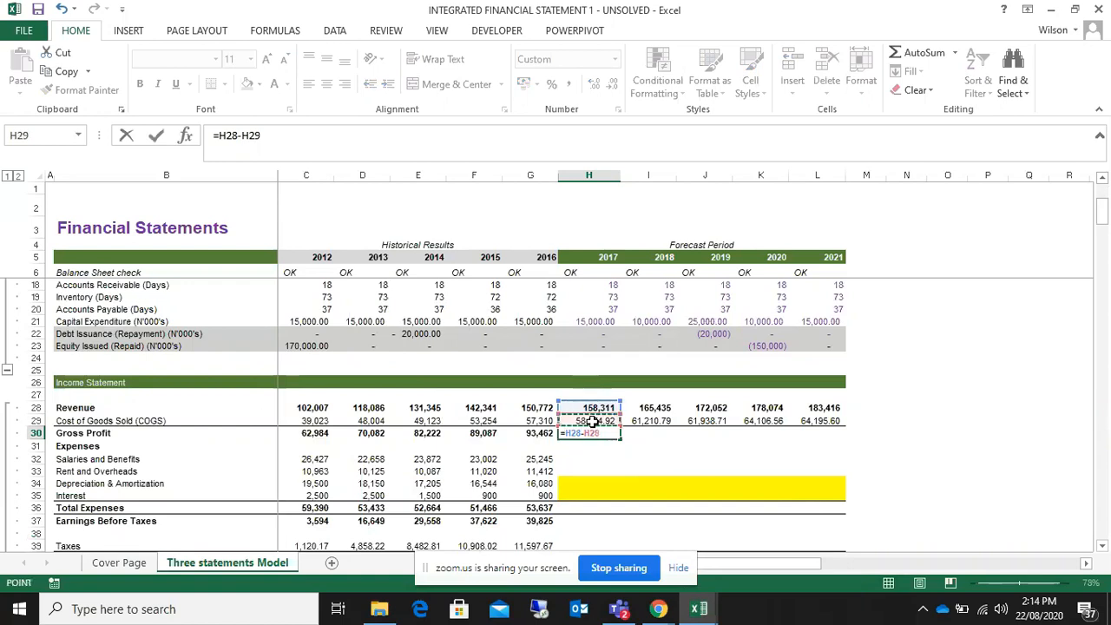
pyautogui.press('Return')
pyautogui.click(608, 433)
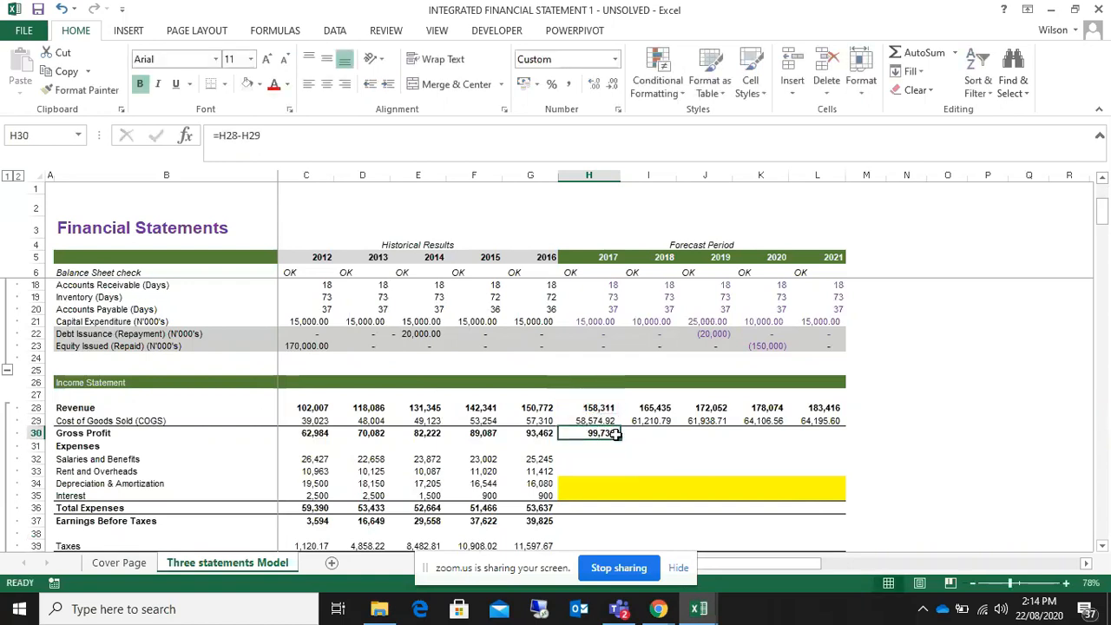
pyautogui.moveTo(620, 439); pyautogui.dragTo(826, 434)
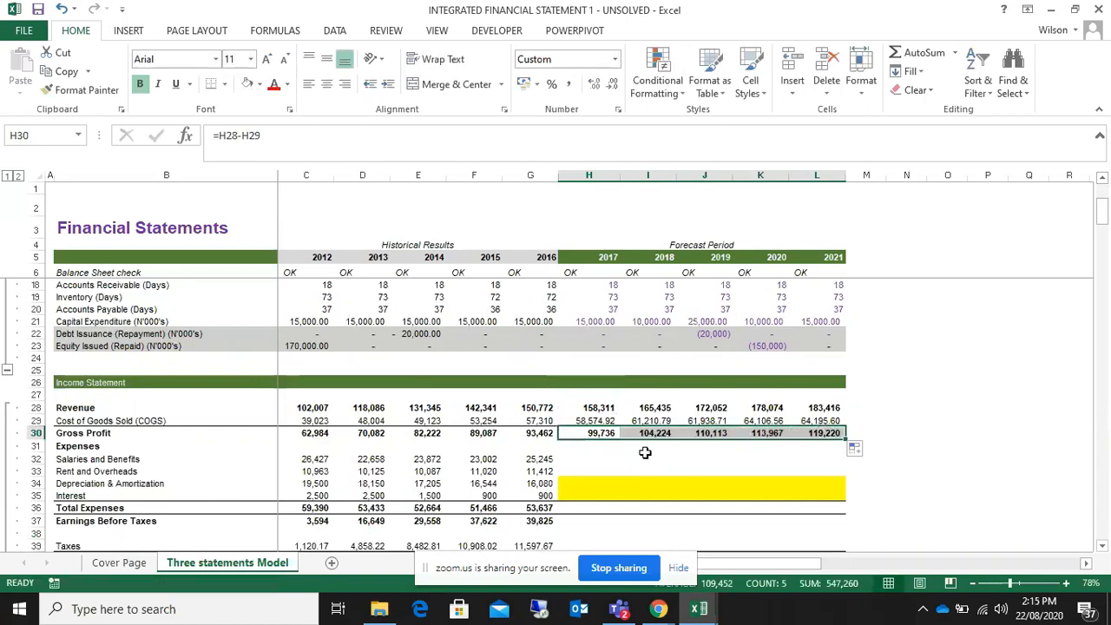
# - Examine the Salaries & benefits assumption in row 12 and compare the 2012–2016 historical block with the 2017–2021 forecast assumptions
pyautogui.scroll(4, 644, 452)
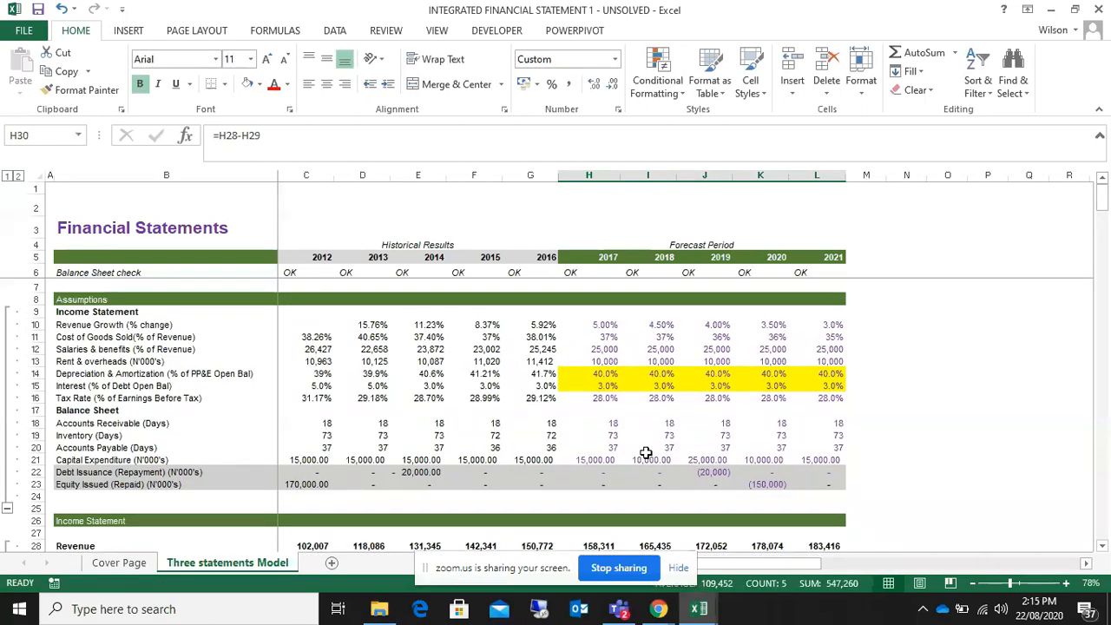
pyautogui.click(97, 350)
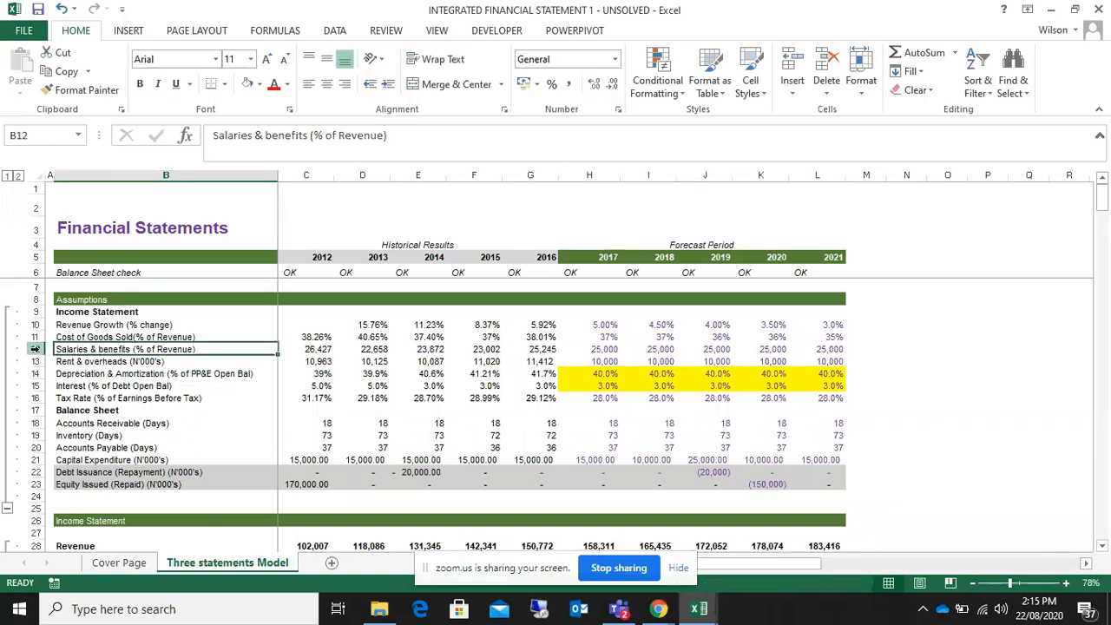
pyautogui.click(34, 348)
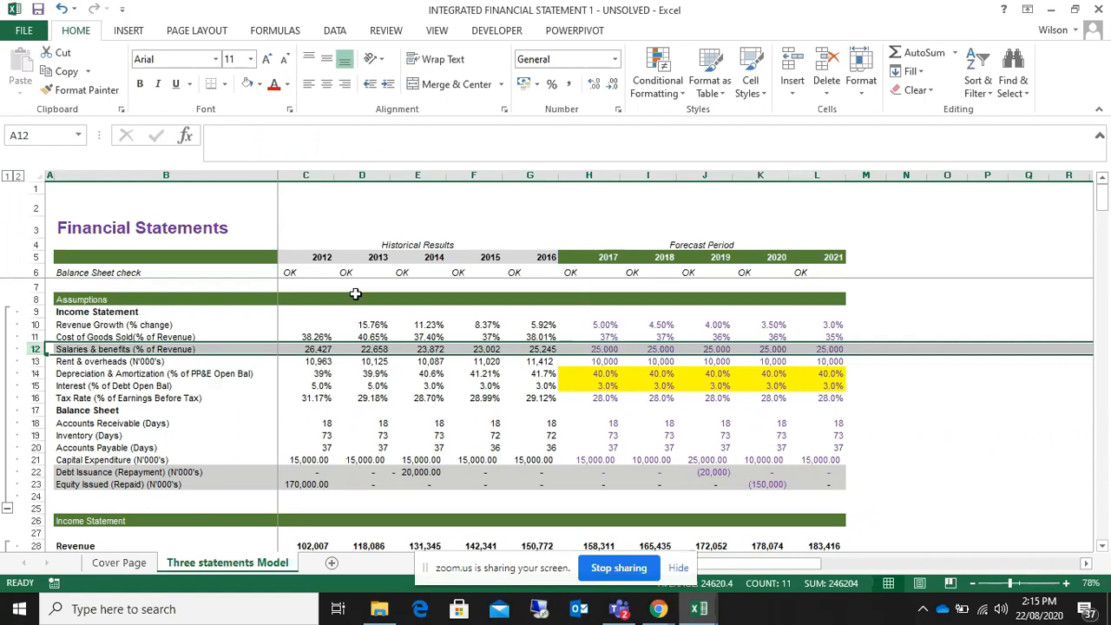
pyautogui.moveTo(305, 258); pyautogui.dragTo(519, 493)
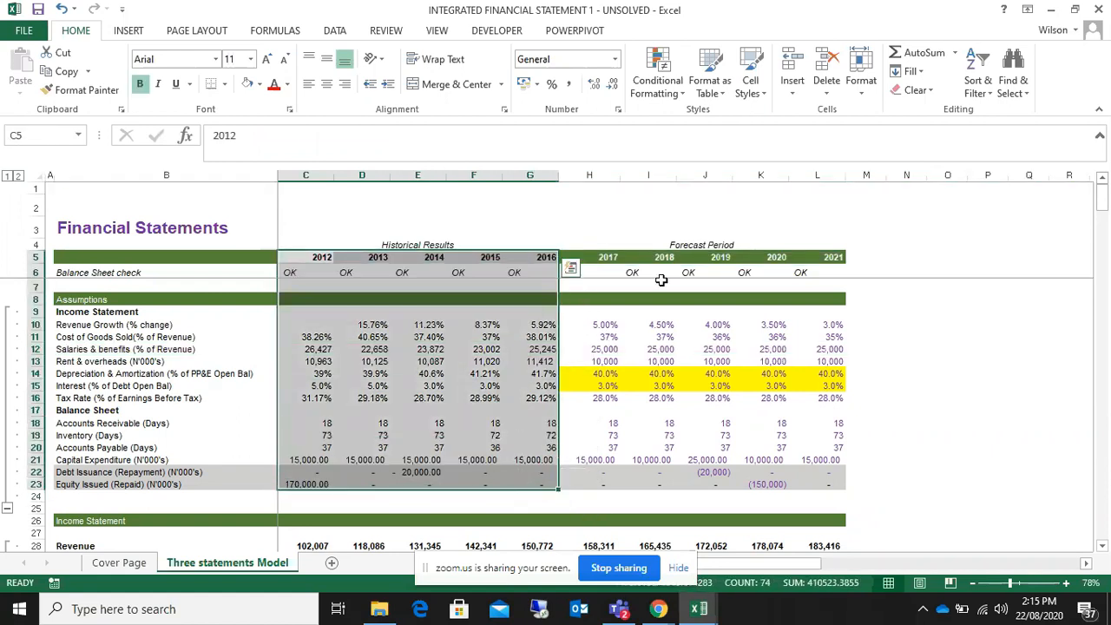
pyautogui.moveTo(589, 257); pyautogui.dragTo(820, 491)
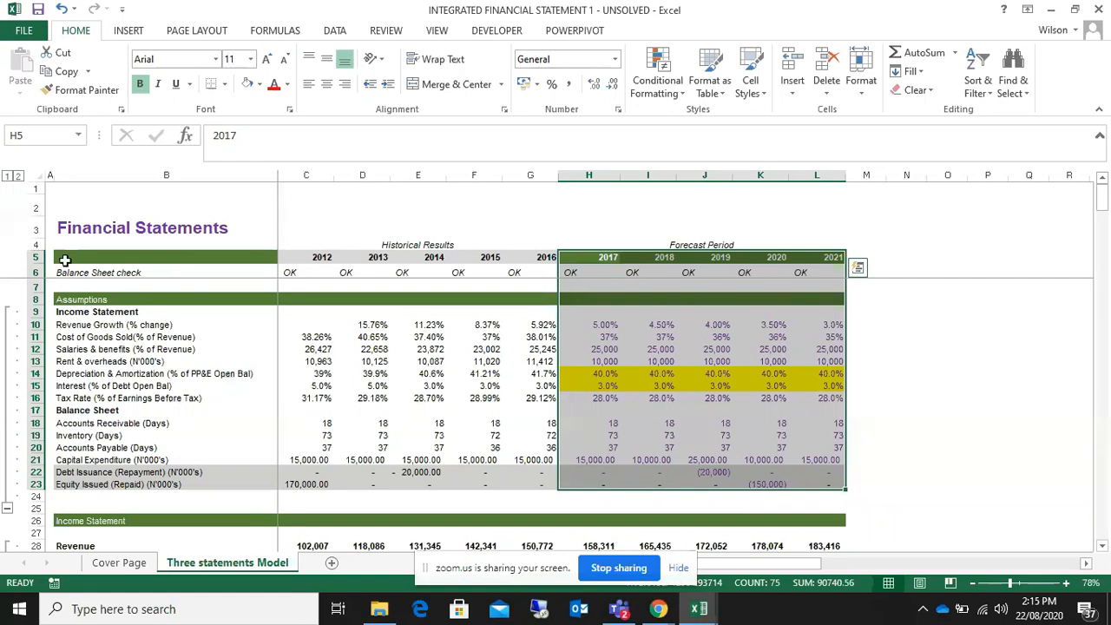
pyautogui.moveTo(64, 259); pyautogui.dragTo(523, 477)
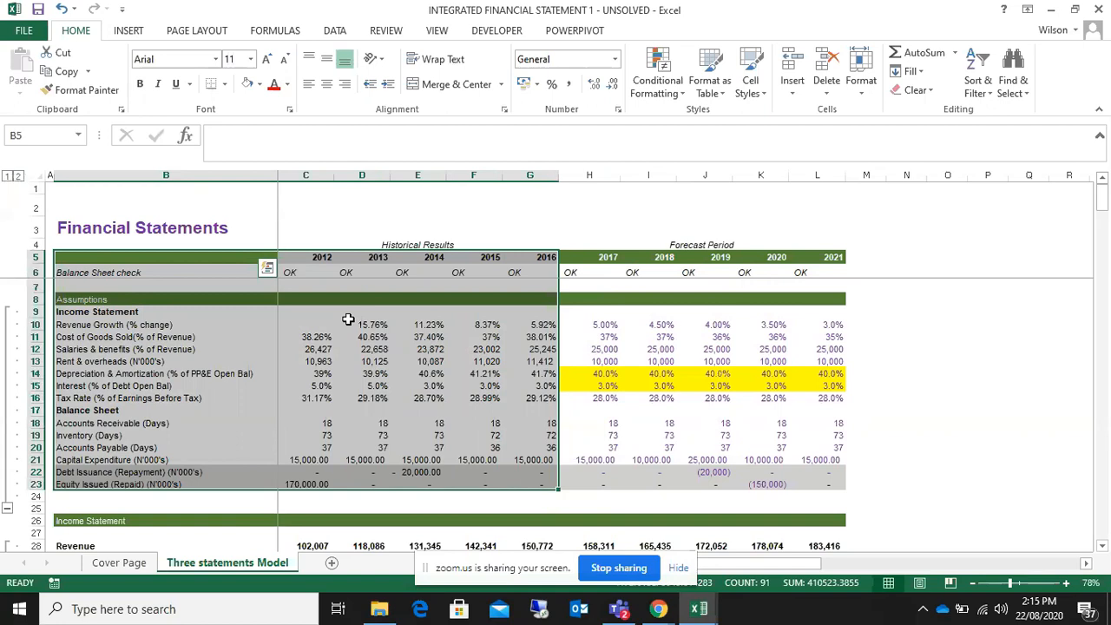
pyautogui.moveTo(65, 257); pyautogui.dragTo(534, 482)
pyautogui.moveTo(94, 258); pyautogui.dragTo(533, 459)
pyautogui.moveTo(581, 258); pyautogui.dragTo(821, 479)
pyautogui.moveTo(104, 258); pyautogui.dragTo(796, 444)
pyautogui.moveTo(608, 258); pyautogui.dragTo(796, 482)
pyautogui.moveTo(153, 257); pyautogui.dragTo(499, 476)
# - Compare the Salaries and Benefits line in row 32 of the income statement with its 2017–2021 forecast assumptions in H12:L12
pyautogui.scroll(-3, 735, 413)
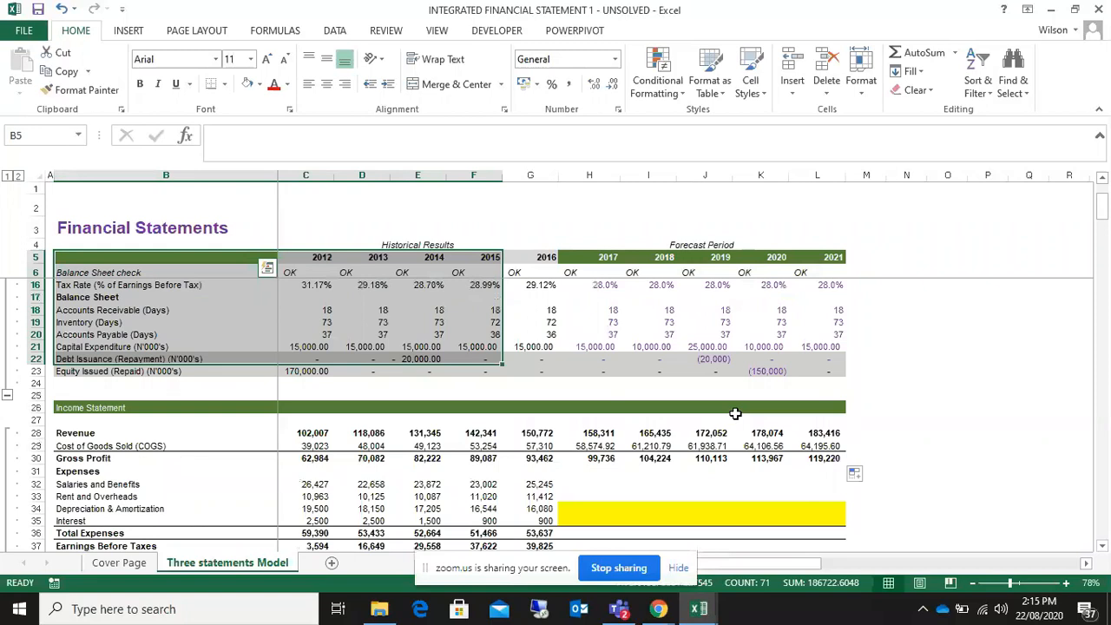
pyautogui.scroll(-3, 694, 412)
pyautogui.scroll(1, 645, 408)
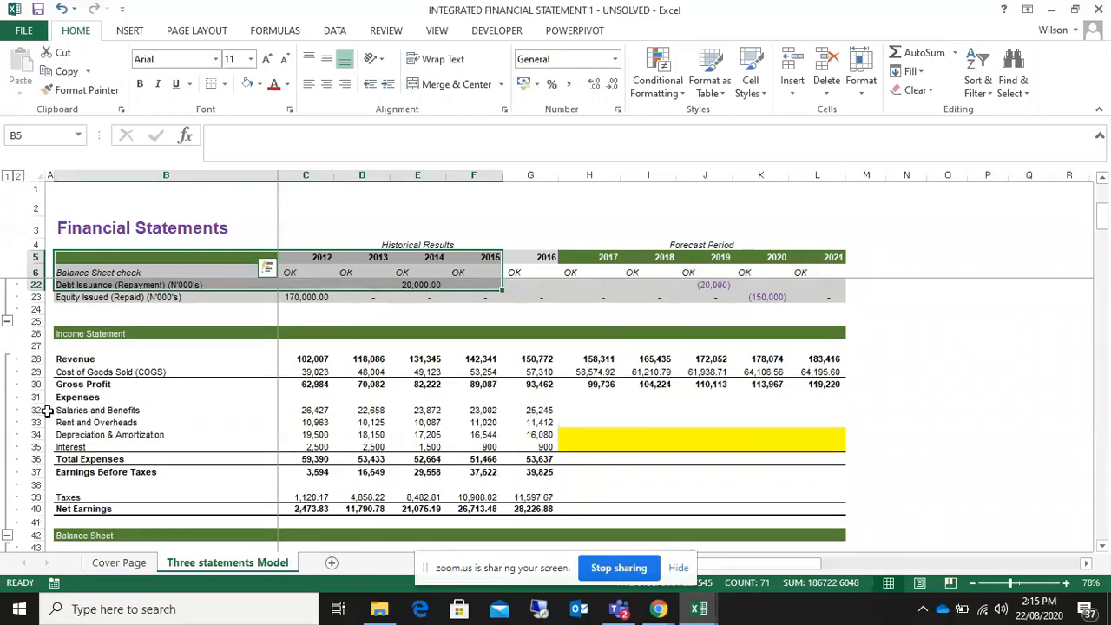
pyautogui.click(39, 409)
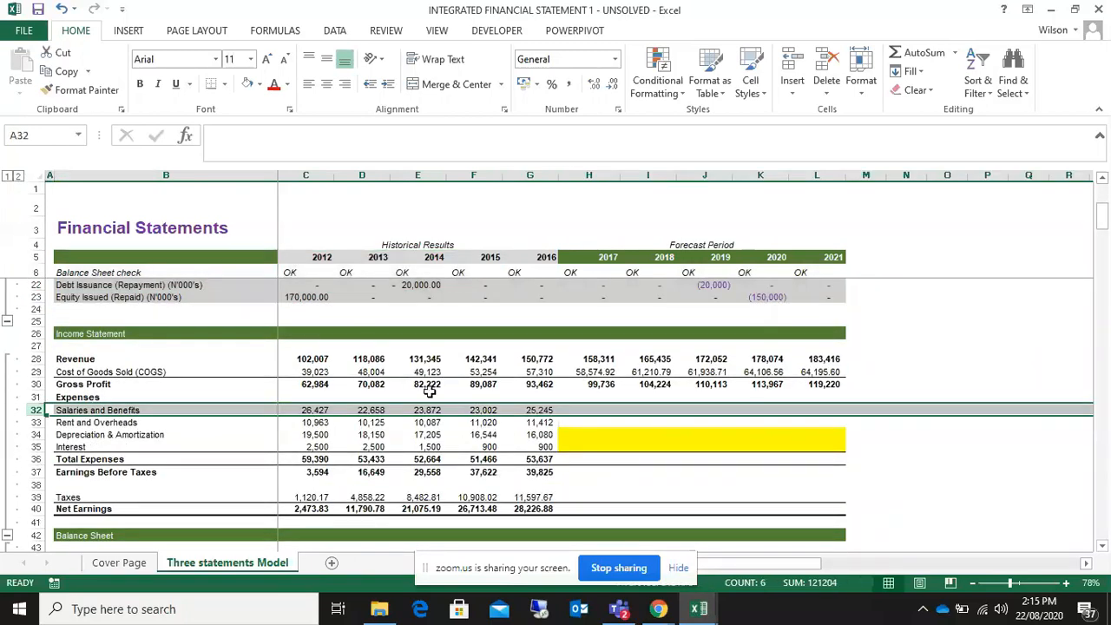
pyautogui.click(597, 410)
pyautogui.scroll(2, 597, 408)
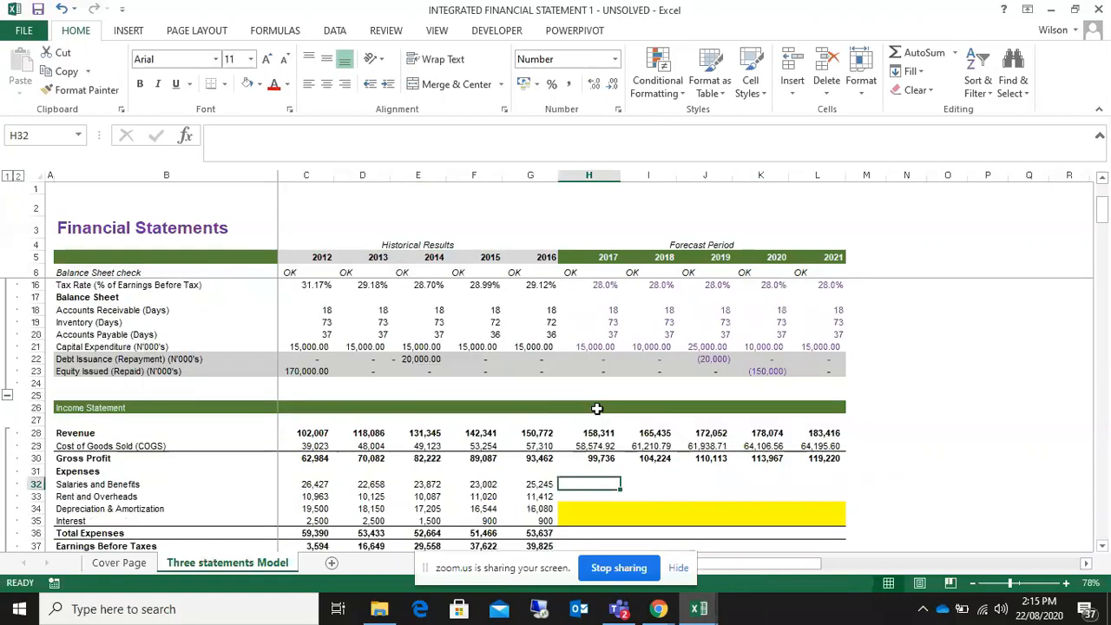
pyautogui.scroll(3, 597, 407)
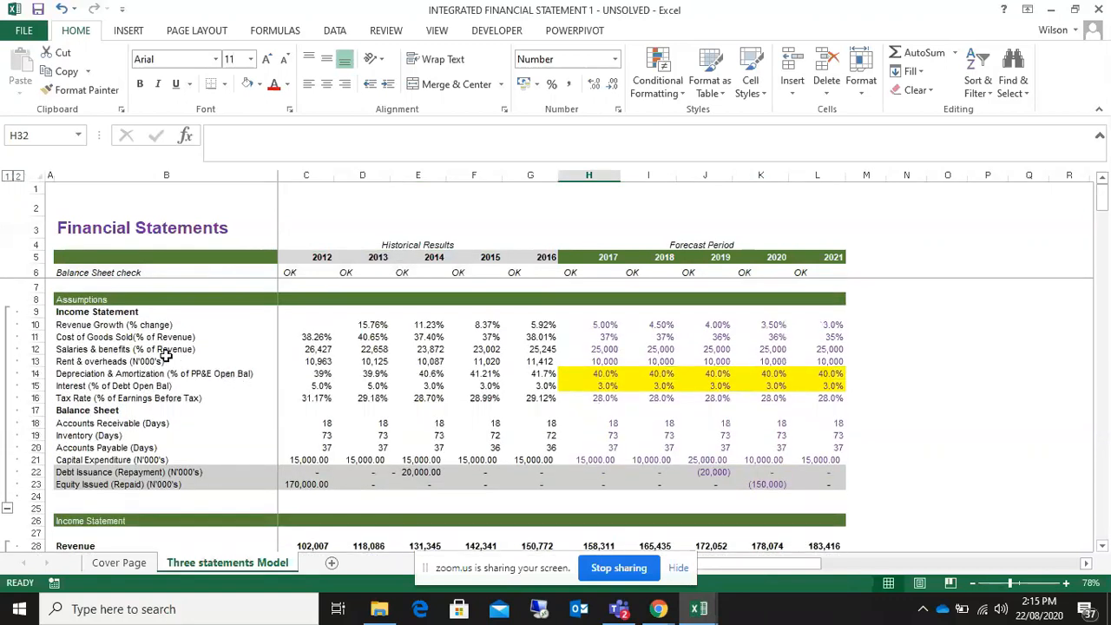
pyautogui.scroll(-3, 657, 382)
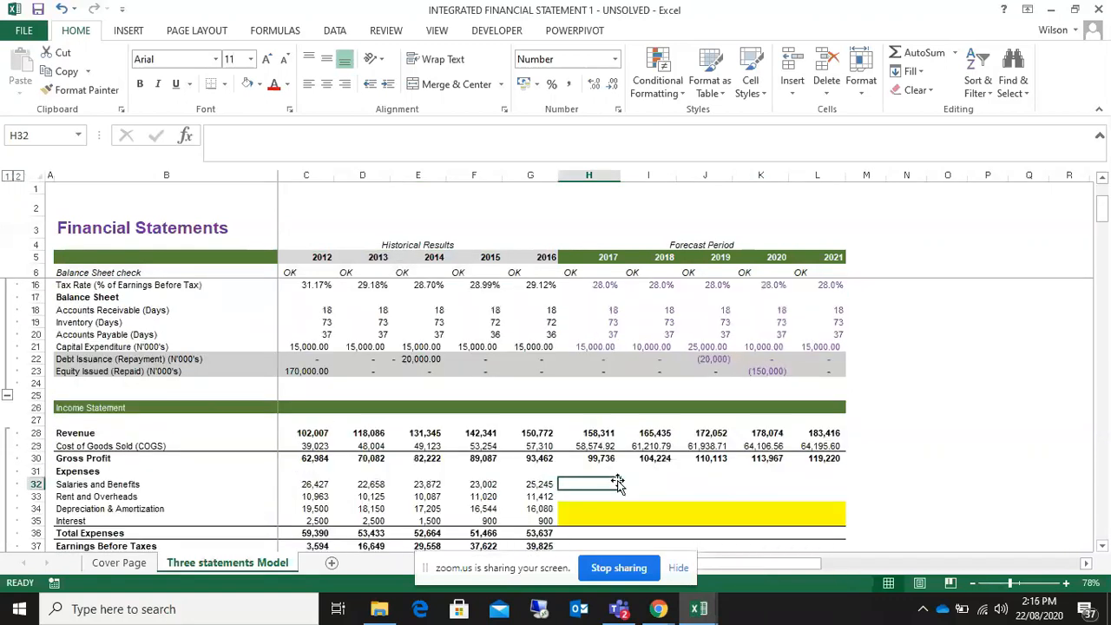
pyautogui.scroll(2, 617, 479)
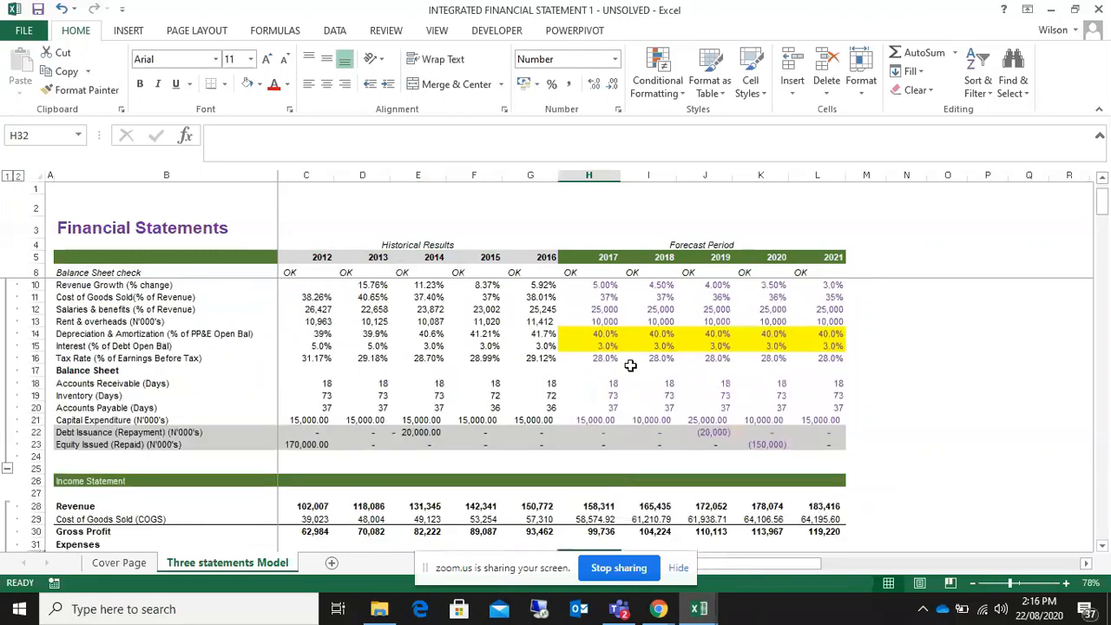
pyautogui.click(38, 309)
pyautogui.moveTo(597, 310); pyautogui.dragTo(811, 310)
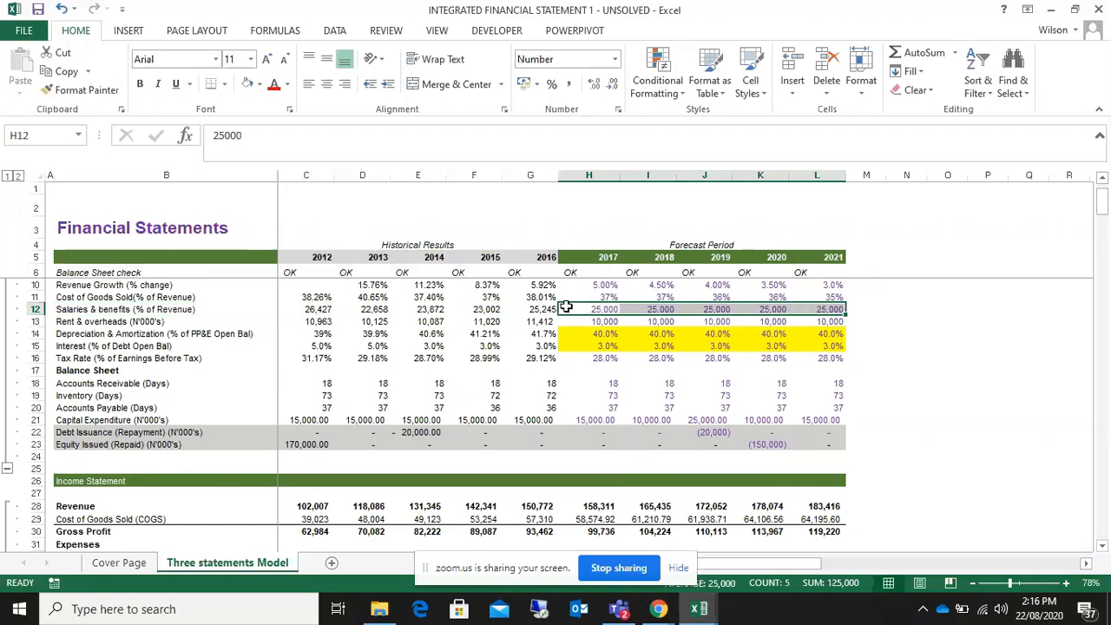
# - Link 2017 Salaries and Benefits in H32 to its assumption with =H12 and fill the formula across to 2021 in L32
pyautogui.scroll(-1, 582, 416)
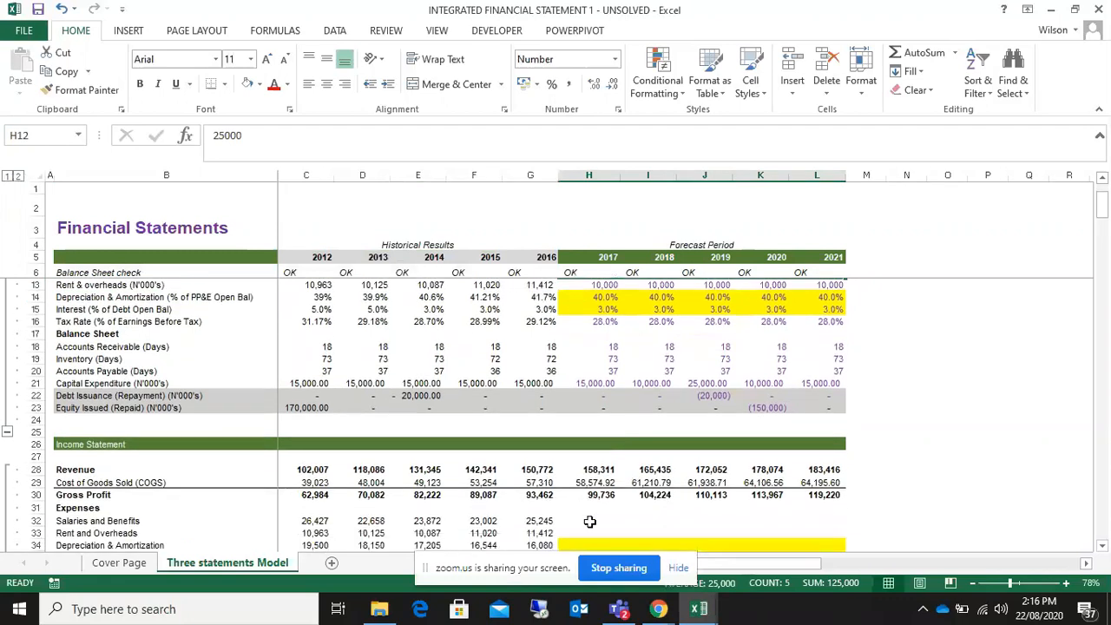
pyautogui.click(589, 521)
pyautogui.write('=')
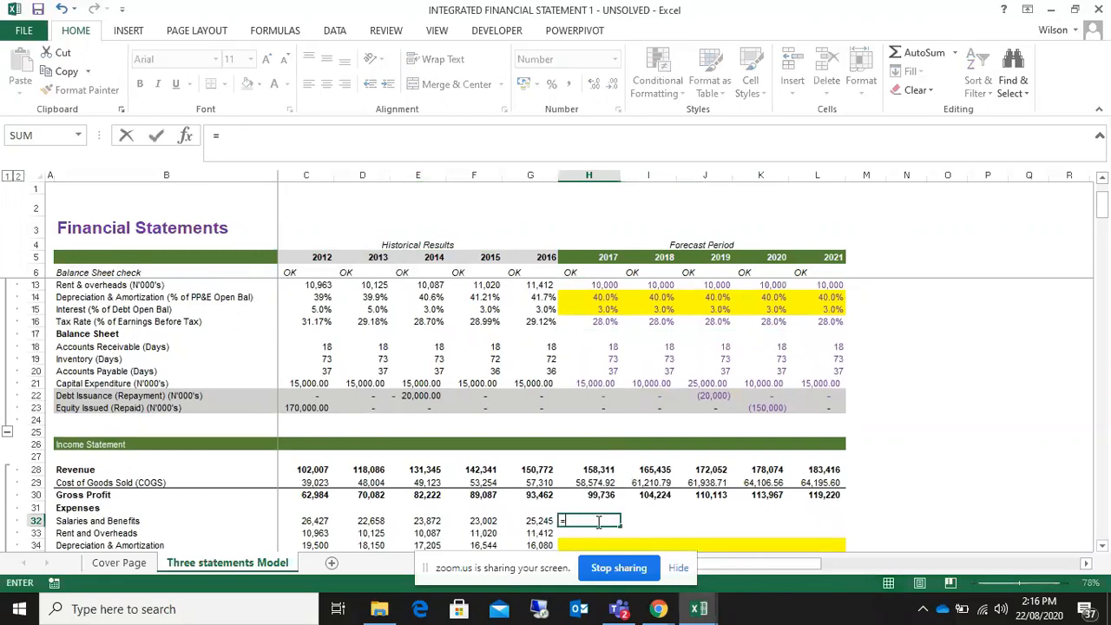
pyautogui.press('Up')
pyautogui.press('Up')
pyautogui.press('Up')
pyautogui.press('Up')
pyautogui.press('Up')
pyautogui.press('Up')
pyautogui.press('Up')
pyautogui.press('Up')
pyautogui.press('Up')
pyautogui.press('Up')
pyautogui.press('Up')
pyautogui.press('Up')
pyautogui.press('Up')
pyautogui.press('Up')
pyautogui.press('Up')
pyautogui.press('Up')
pyautogui.press('Up')
pyautogui.press('Up')
pyautogui.press('Up')
pyautogui.press('Up')
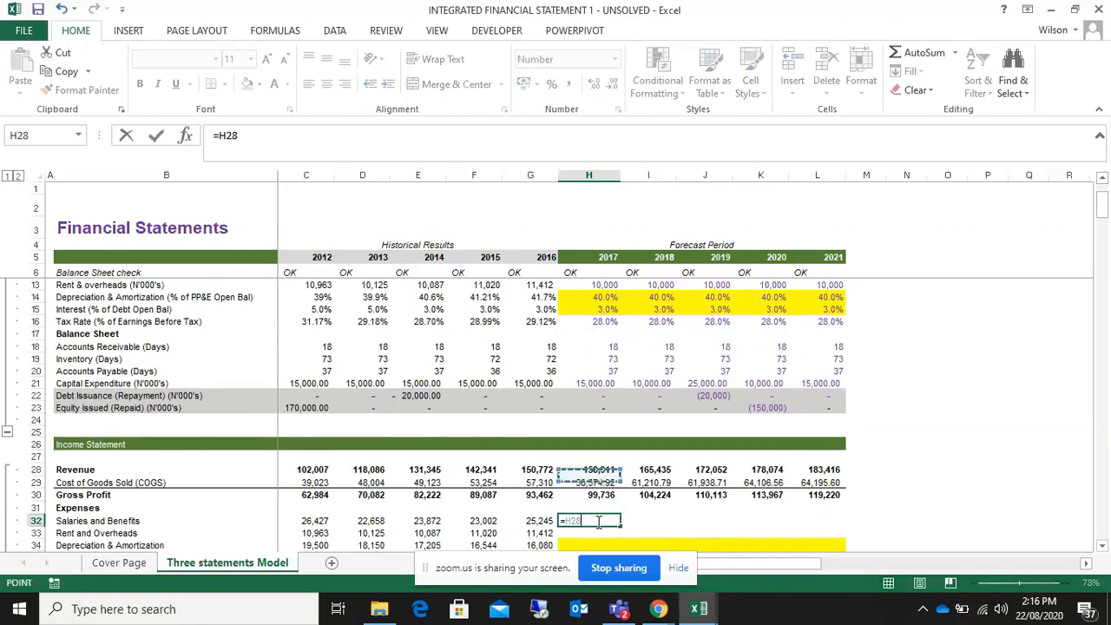
pyautogui.press('Up')
pyautogui.press('Up')
pyautogui.press('Down')
pyautogui.press('Down')
pyautogui.press('Down')
pyautogui.press('Down')
pyautogui.press('Down')
pyautogui.press('Return')
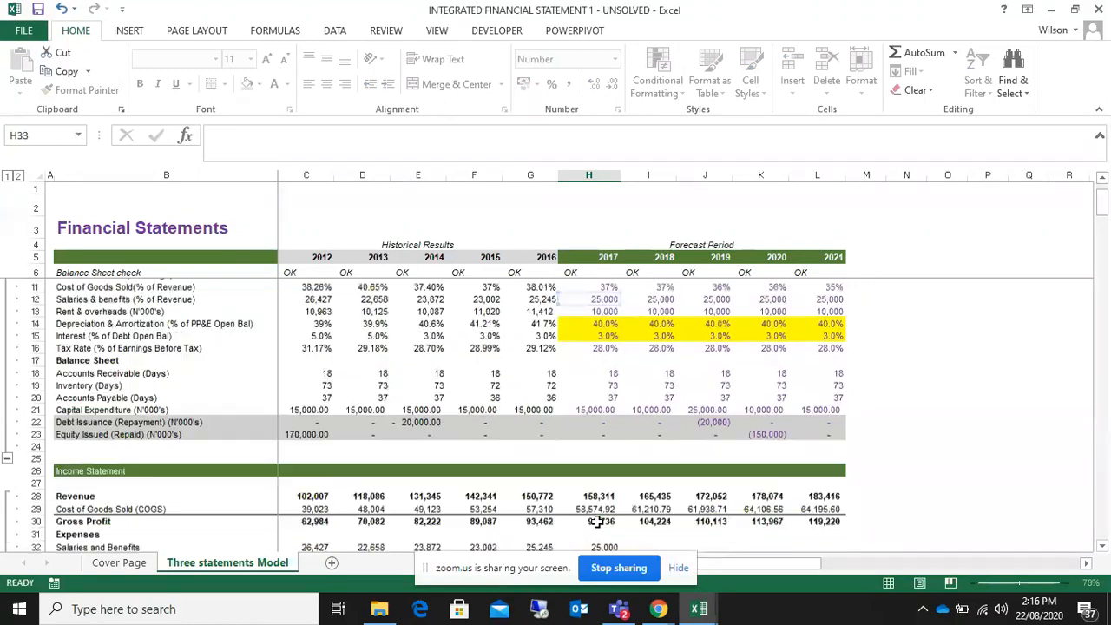
pyautogui.click(599, 531)
pyautogui.moveTo(617, 539); pyautogui.dragTo(838, 531)
# - Link 2017 Rent and Overheads in H33 to its assumption with =H13 and fill the formula across to 2021 in L33
pyautogui.scroll(-5, 826, 499)
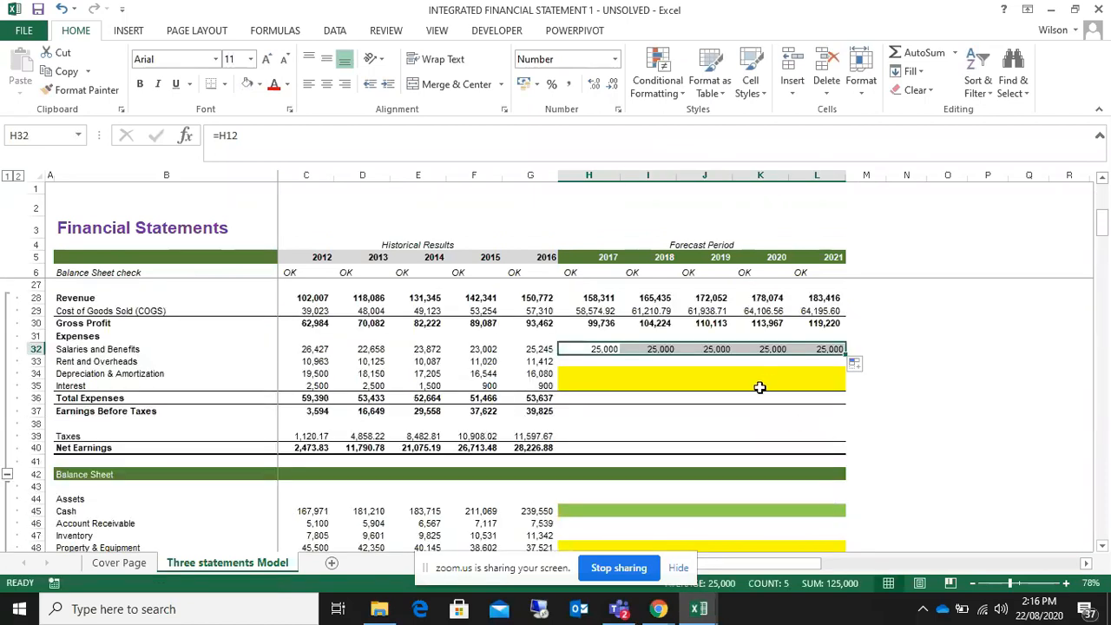
pyautogui.click(599, 361)
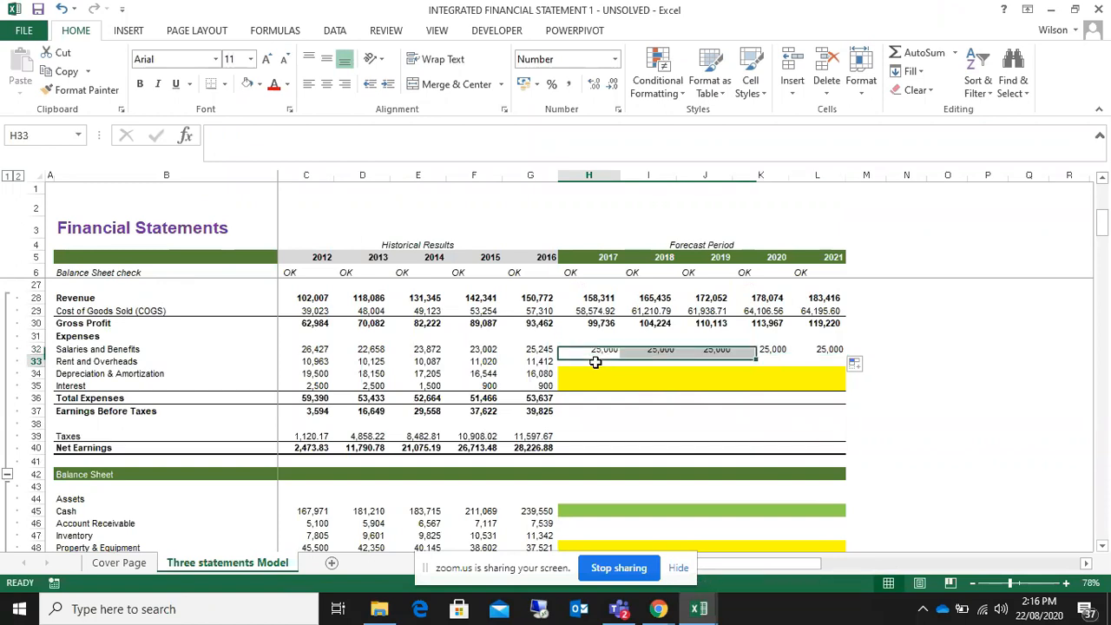
pyautogui.write('=')
pyautogui.press('Up')
pyautogui.press('Up')
pyautogui.press('Up')
pyautogui.press('Up')
pyautogui.press('Up')
pyautogui.press('Up')
pyautogui.press('Up')
pyautogui.press('Up')
pyautogui.press('Up')
pyautogui.press('Up')
pyautogui.press('Up')
pyautogui.press('Up')
pyautogui.press('Up')
pyautogui.press('Up')
pyautogui.press('Up')
pyautogui.press('Up')
pyautogui.press('Up')
pyautogui.press('Up')
pyautogui.press('Up')
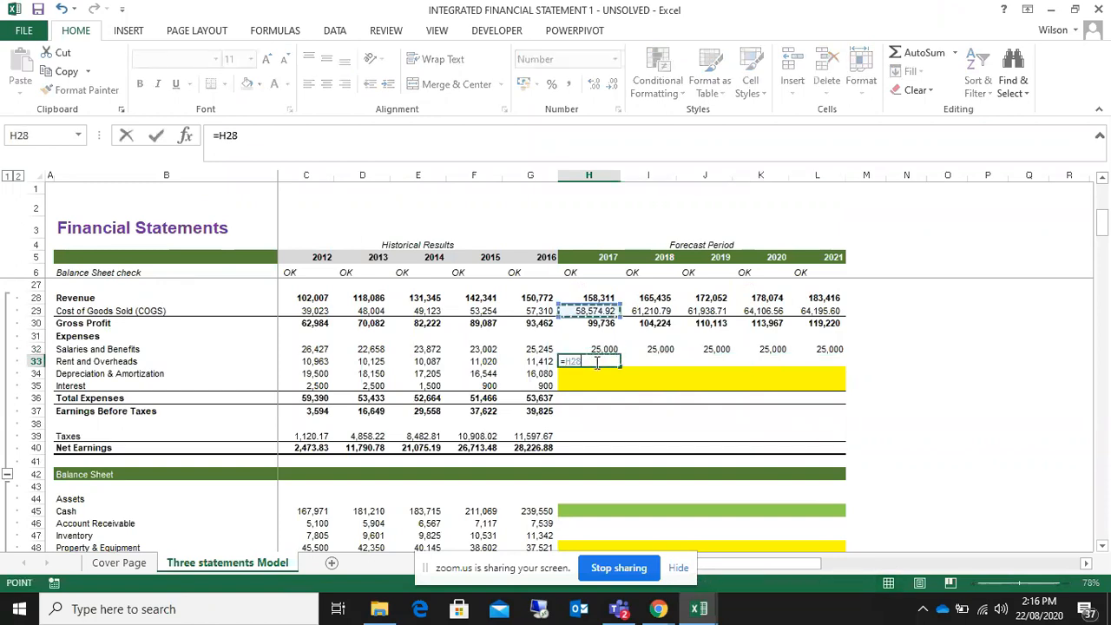
pyautogui.press('Up')
pyautogui.press('Up')
pyautogui.press('Up')
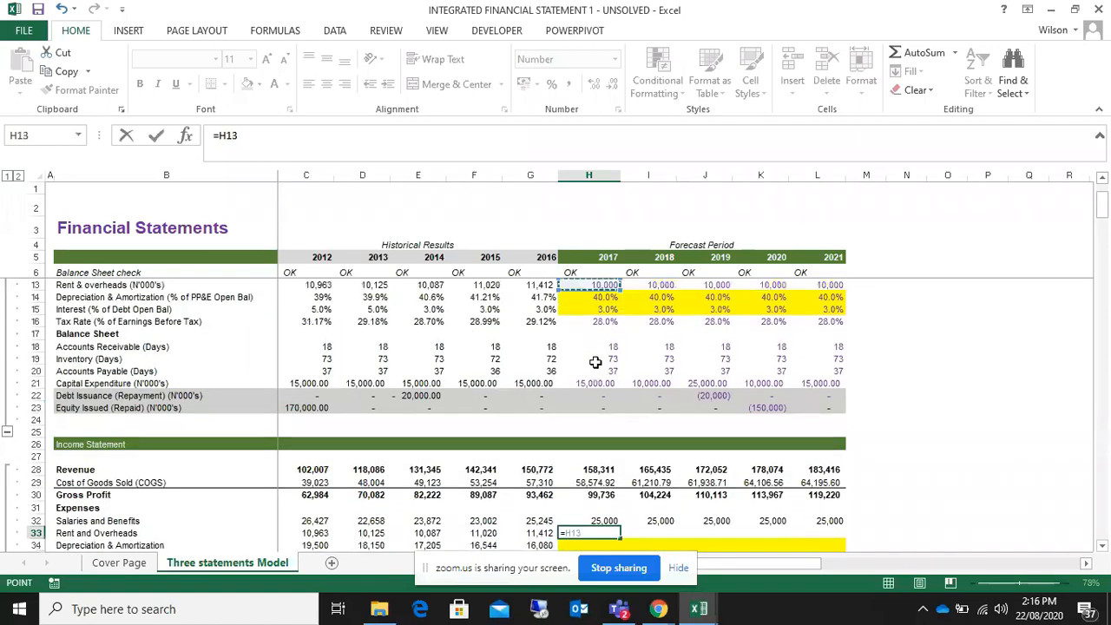
pyautogui.press('Down')
pyautogui.press('Down')
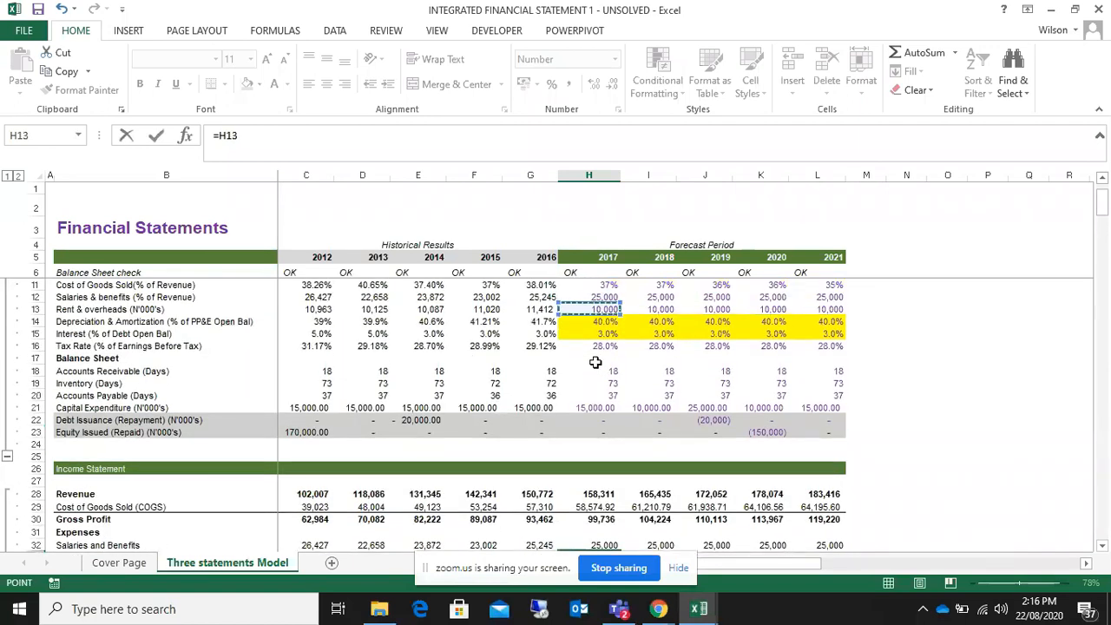
pyautogui.press('Return')
pyautogui.click(595, 532)
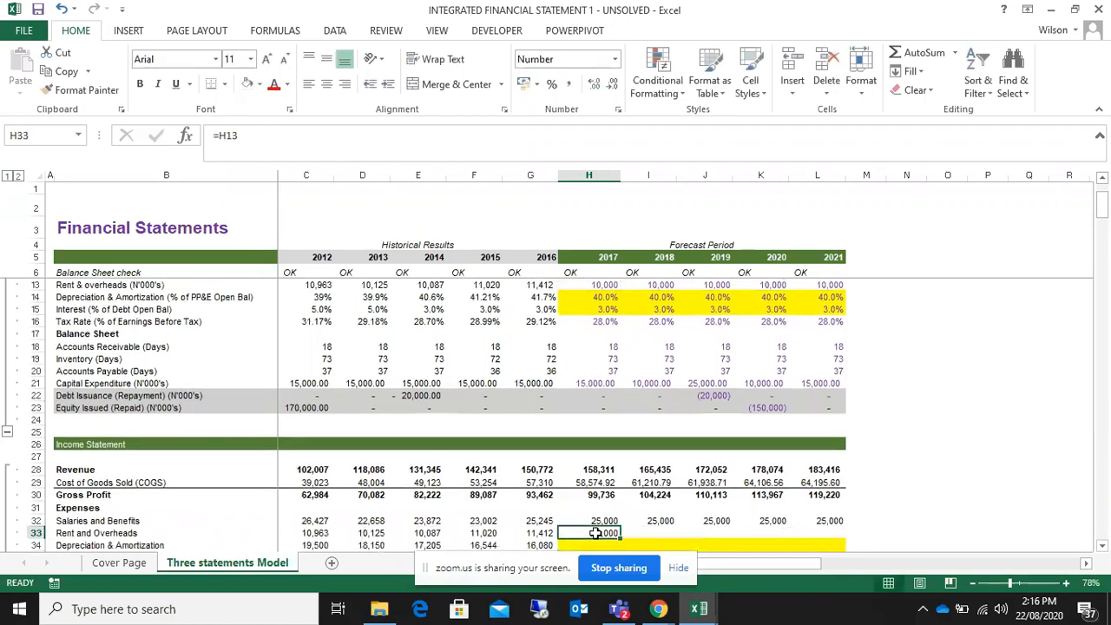
pyautogui.moveTo(620, 538); pyautogui.dragTo(827, 529)
# - Examine the yellow 2017–2021 forecast cells of Depreciation & Amortization and Interest in rows 34 and 35, along with their labels
pyautogui.scroll(-5, 833, 512)
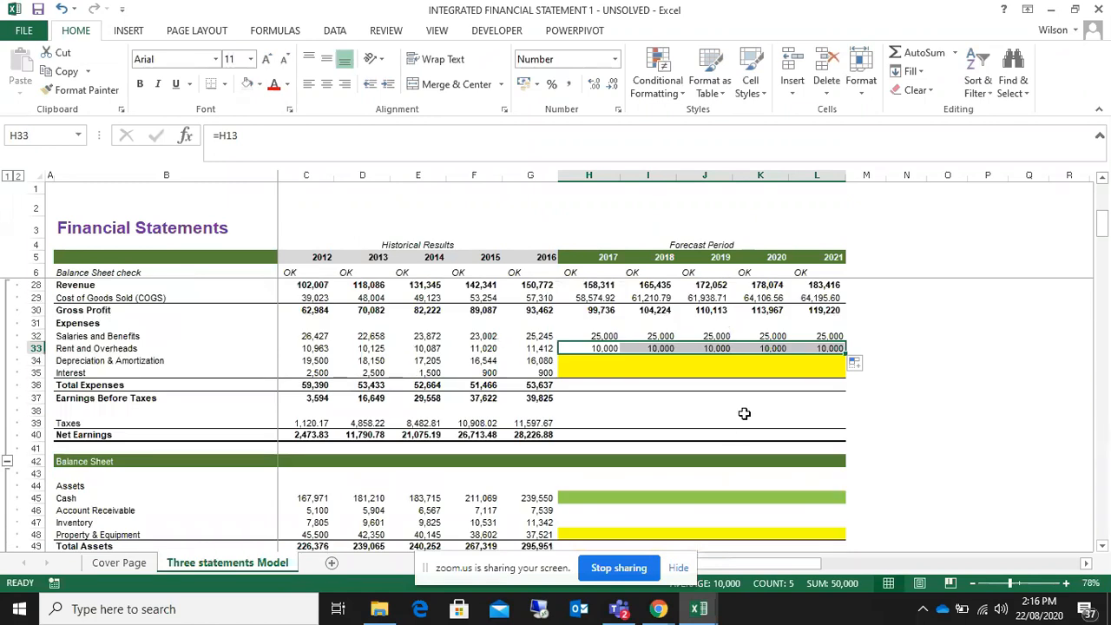
pyautogui.moveTo(576, 360); pyautogui.dragTo(821, 367)
pyautogui.moveTo(584, 364); pyautogui.dragTo(829, 374)
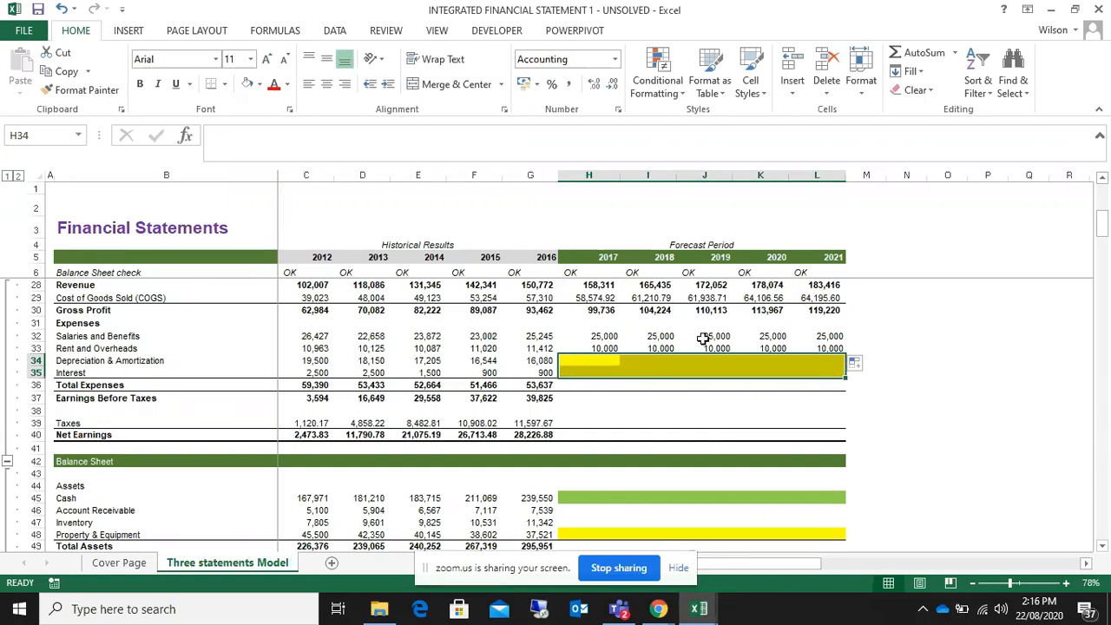
pyautogui.click(62, 362)
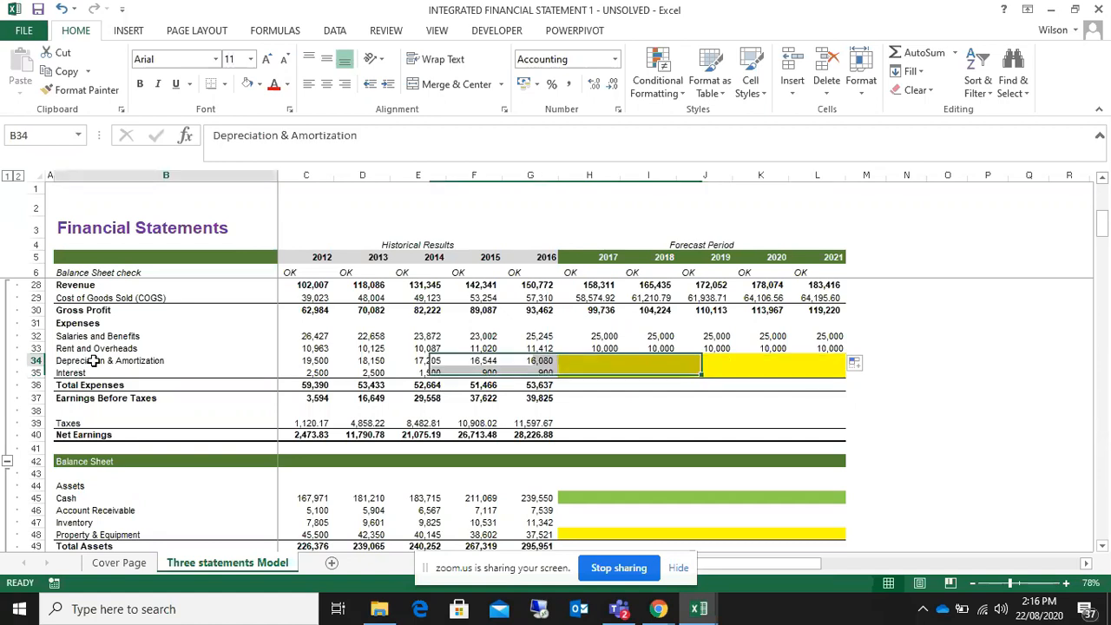
pyautogui.click(85, 373)
pyautogui.click(97, 361)
pyautogui.click(110, 372)
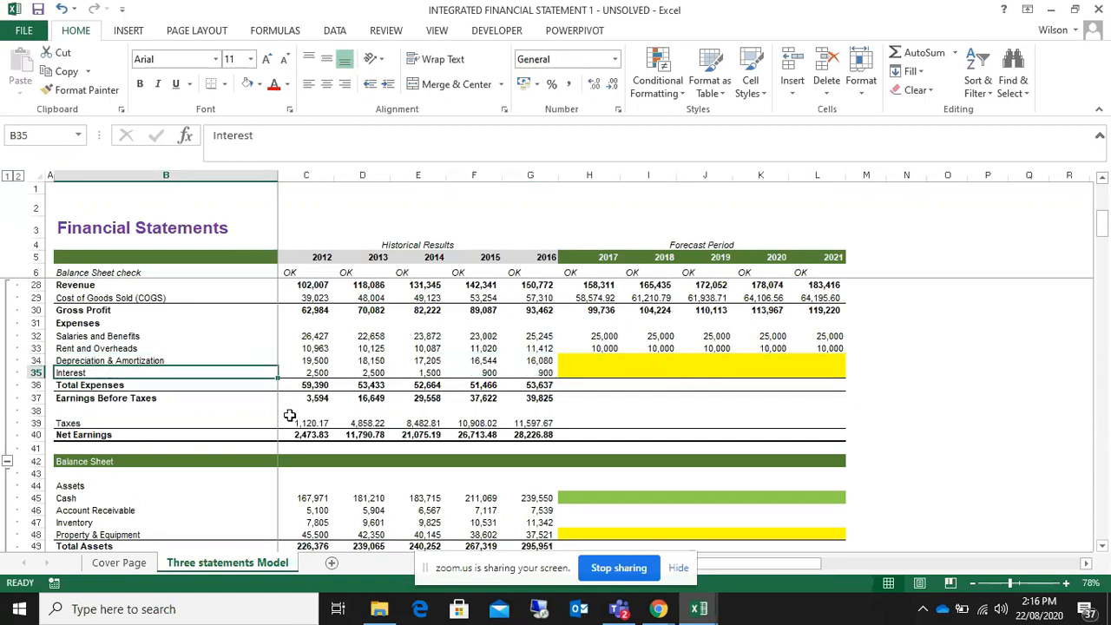
# - Review the assumptions, income statement and balance sheet sections down to the collapsed Supporting Schedules
pyautogui.scroll(7, 333, 364)
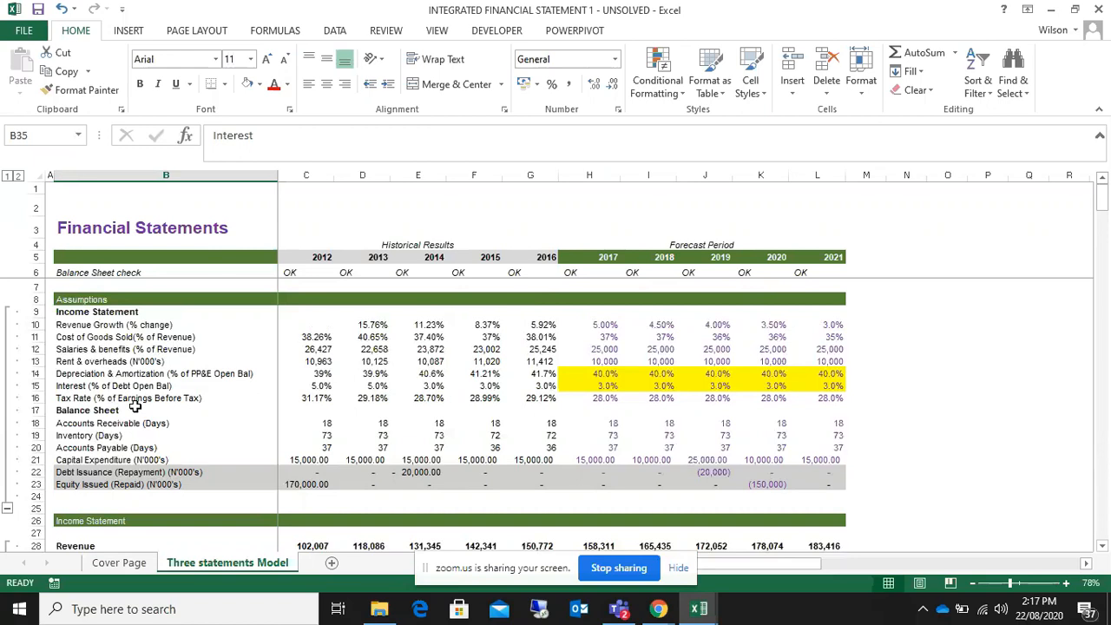
pyautogui.scroll(-9, 200, 389)
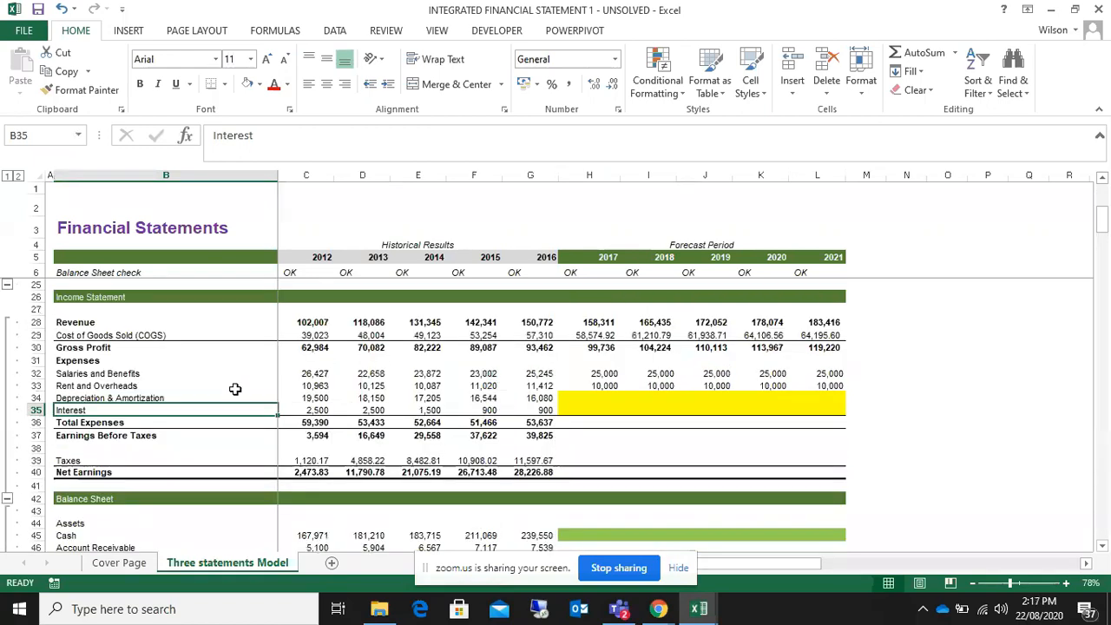
pyautogui.scroll(10, 235, 390)
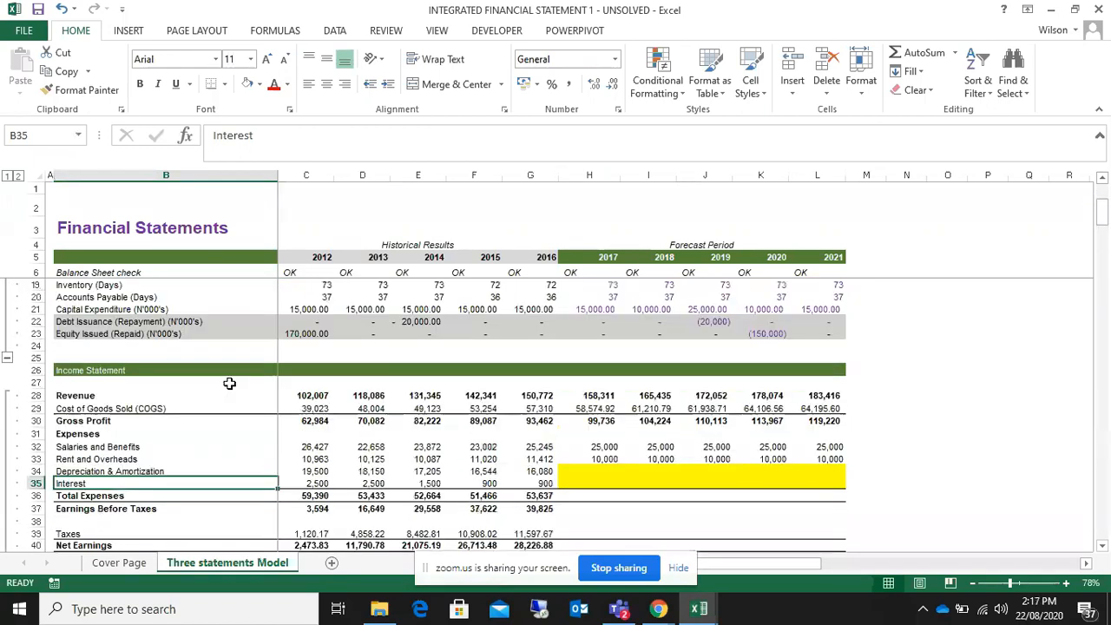
pyautogui.scroll(-9, 233, 387)
pyautogui.scroll(-4, 232, 387)
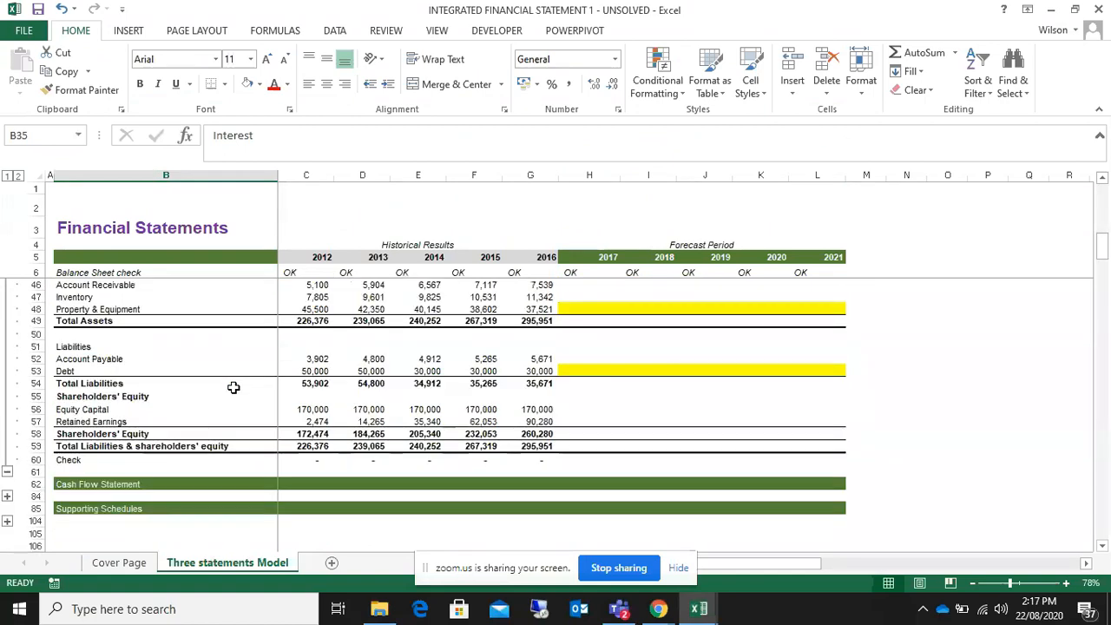
pyautogui.scroll(5, 232, 387)
pyautogui.scroll(5, 233, 387)
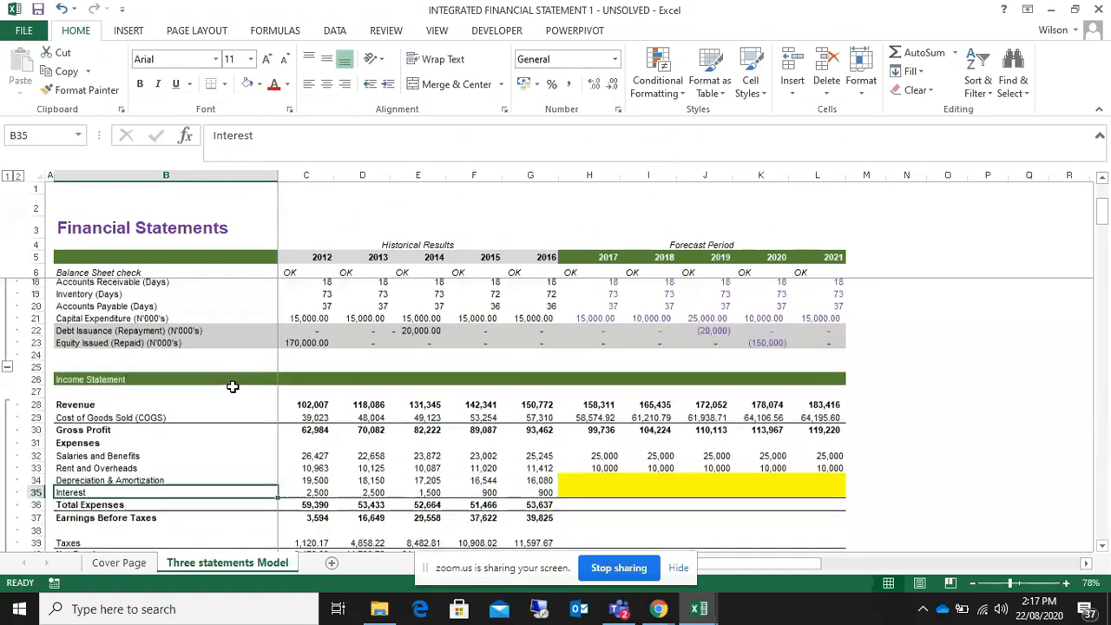
pyautogui.scroll(-7, 234, 386)
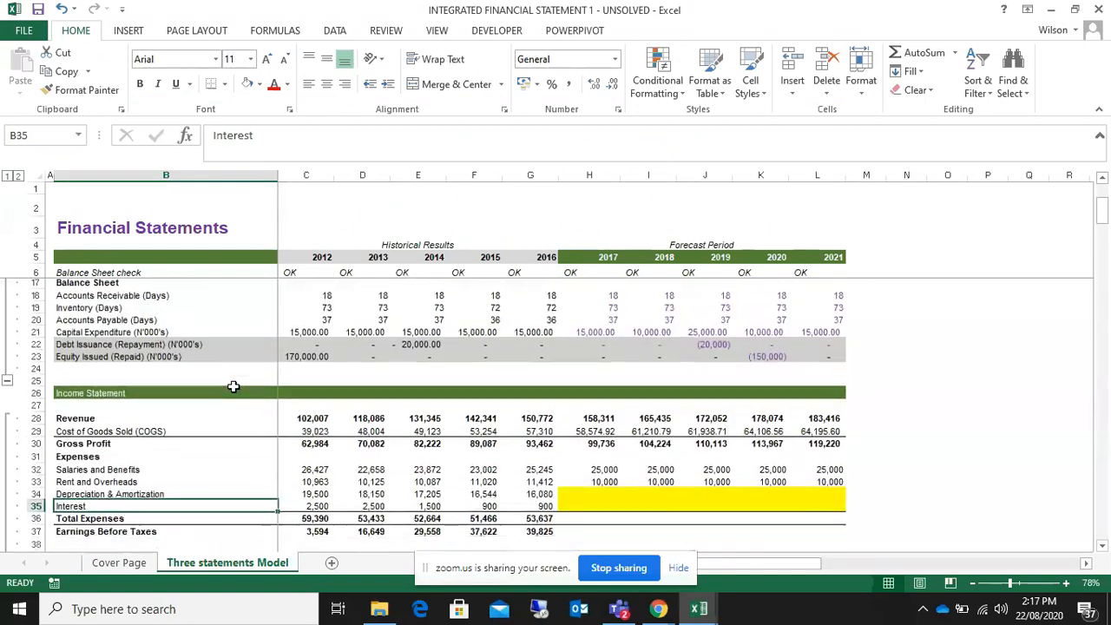
pyautogui.scroll(-4, 233, 386)
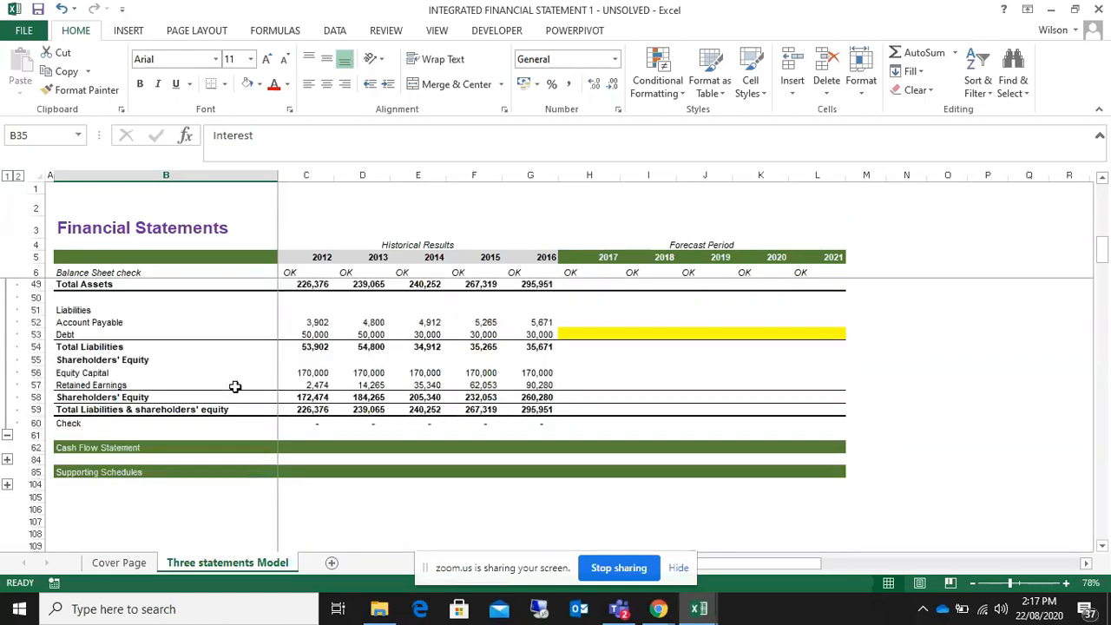
# - Expand the Supporting Schedules group and examine the Account Receivable, Inventory and Account Payable lines of the Working Capital Schedule
pyautogui.scroll(-2, 234, 386)
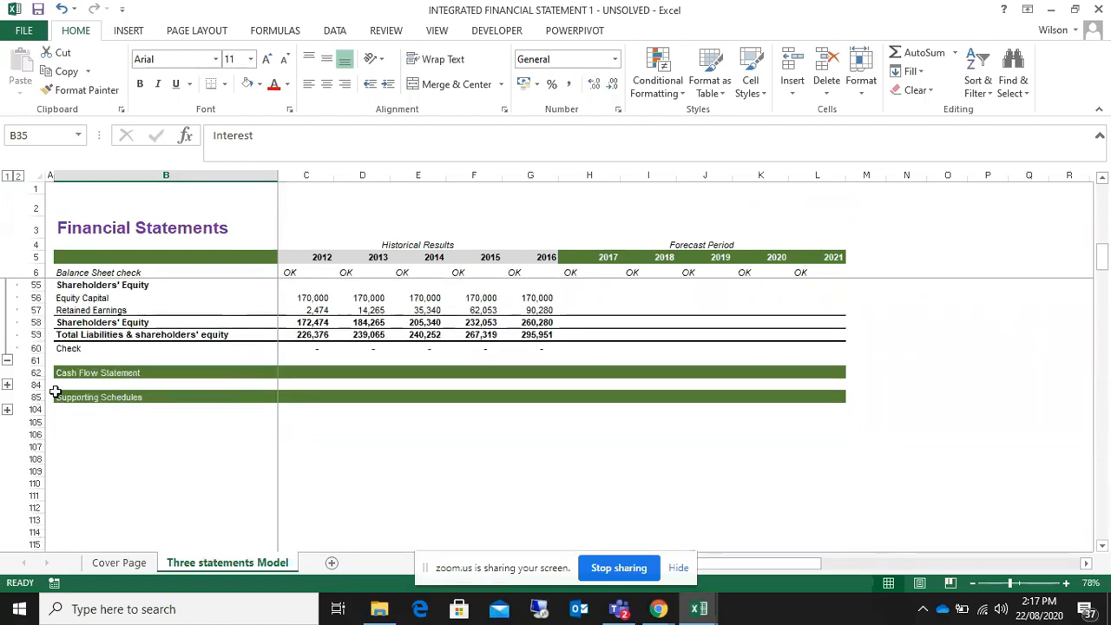
pyautogui.click(7, 411)
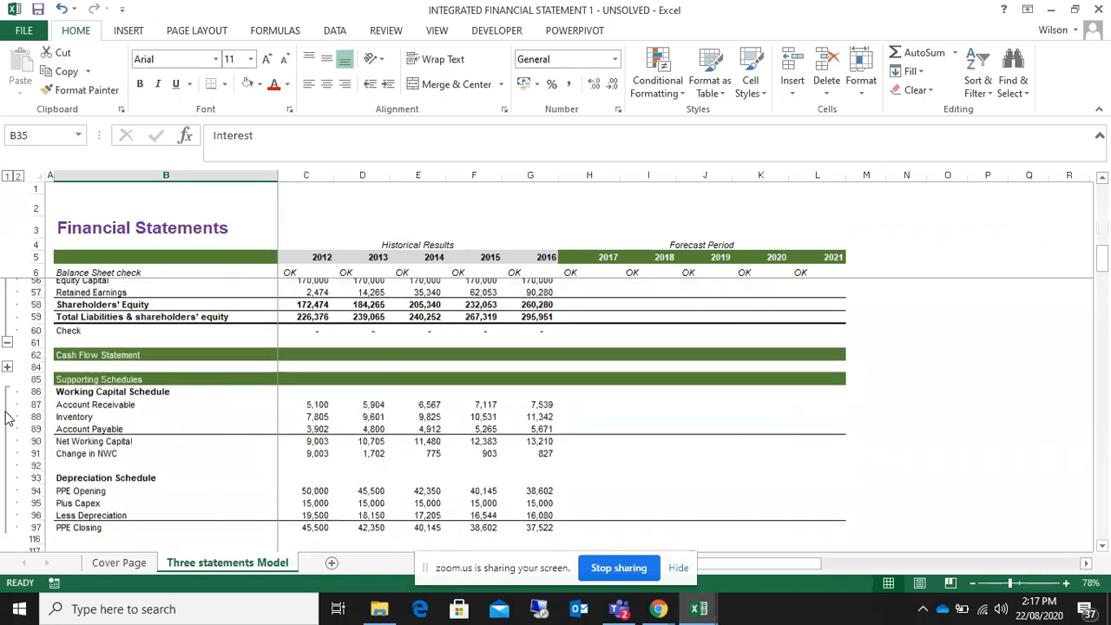
pyautogui.scroll(-1, 223, 362)
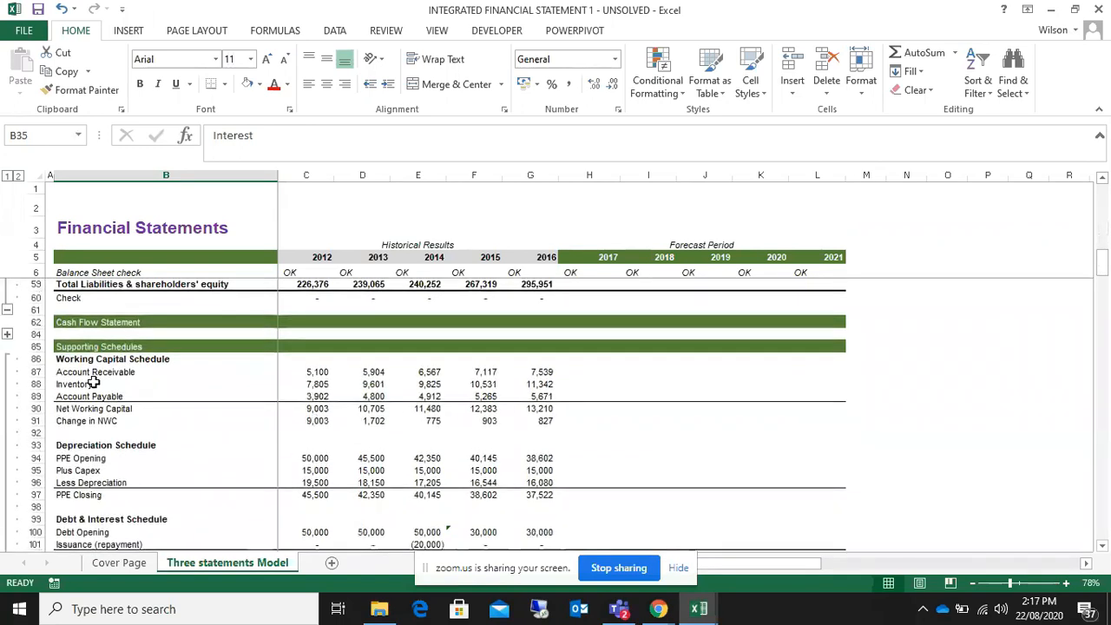
pyautogui.scroll(-1, 151, 390)
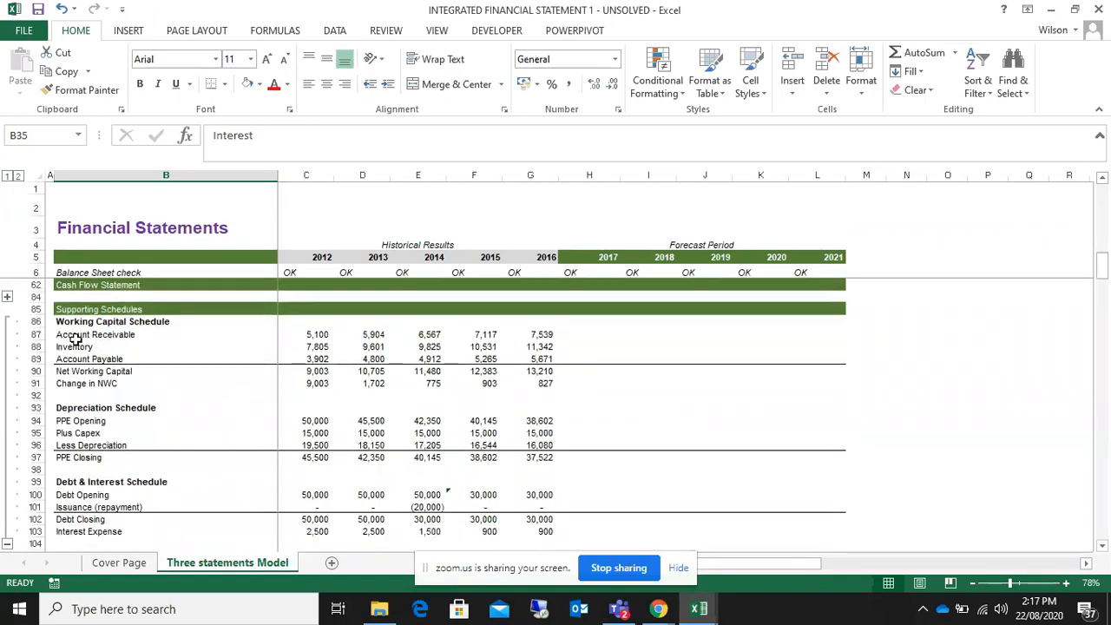
pyautogui.click(97, 335)
pyautogui.click(87, 347)
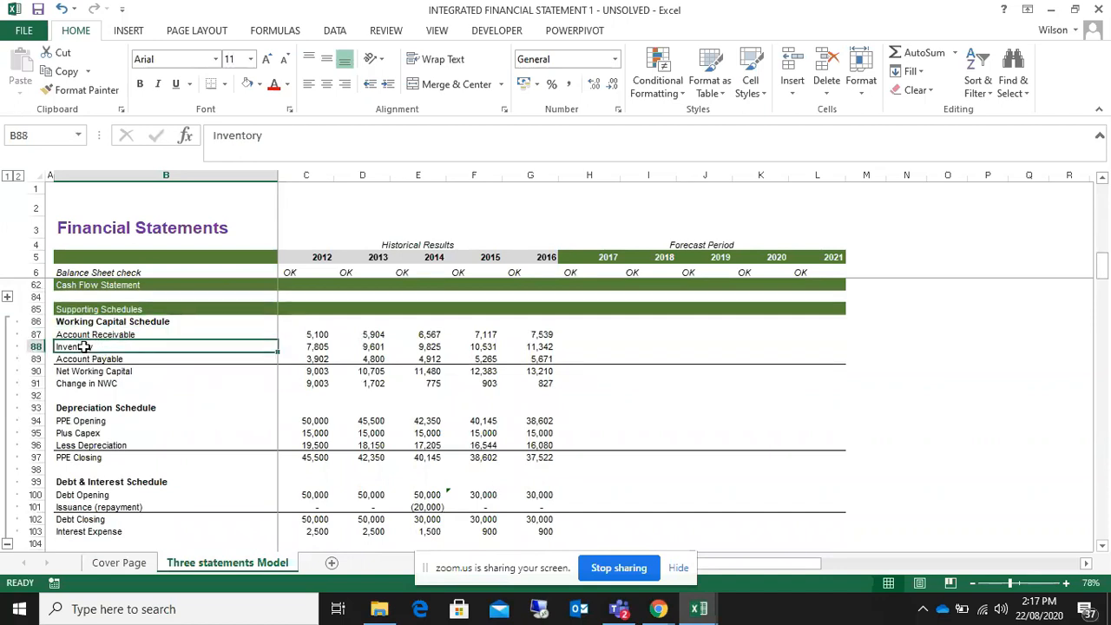
pyautogui.click(100, 359)
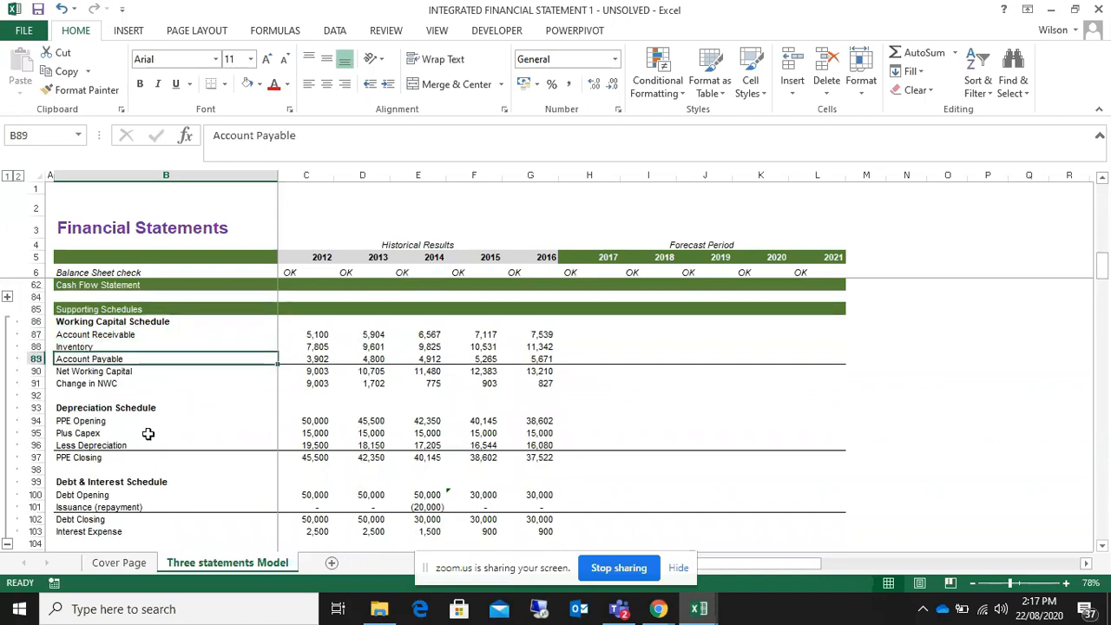
# - Review the Net Working Capital, Depreciation Schedule and Debt & Interest Schedule labels, along with the yellow 2017–2021 expense cells in H34:L35
pyautogui.click(87, 373)
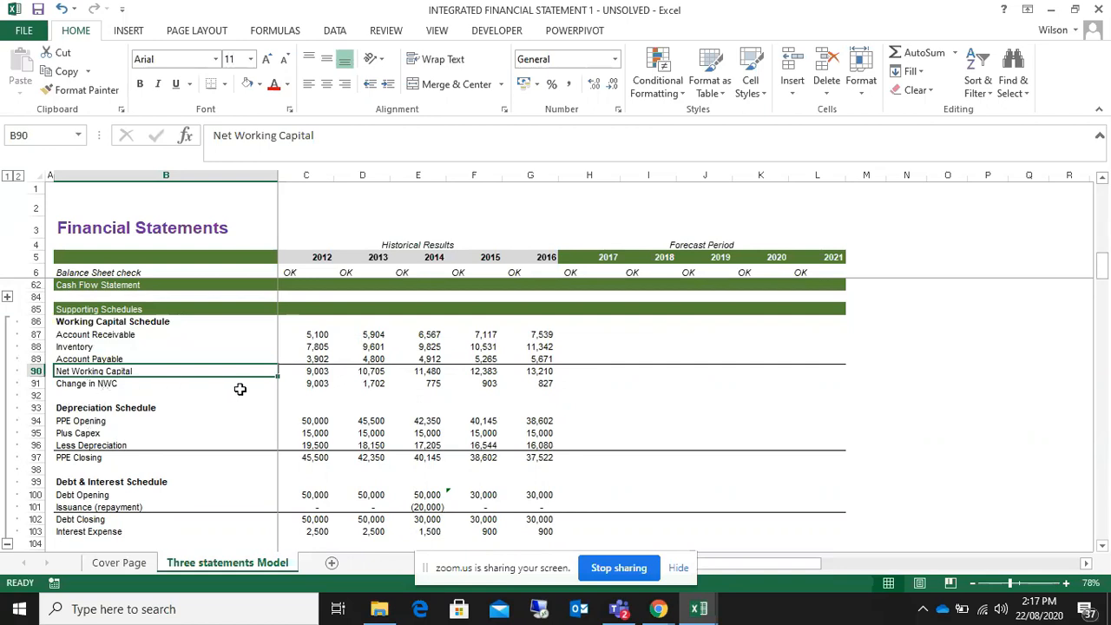
pyautogui.click(113, 408)
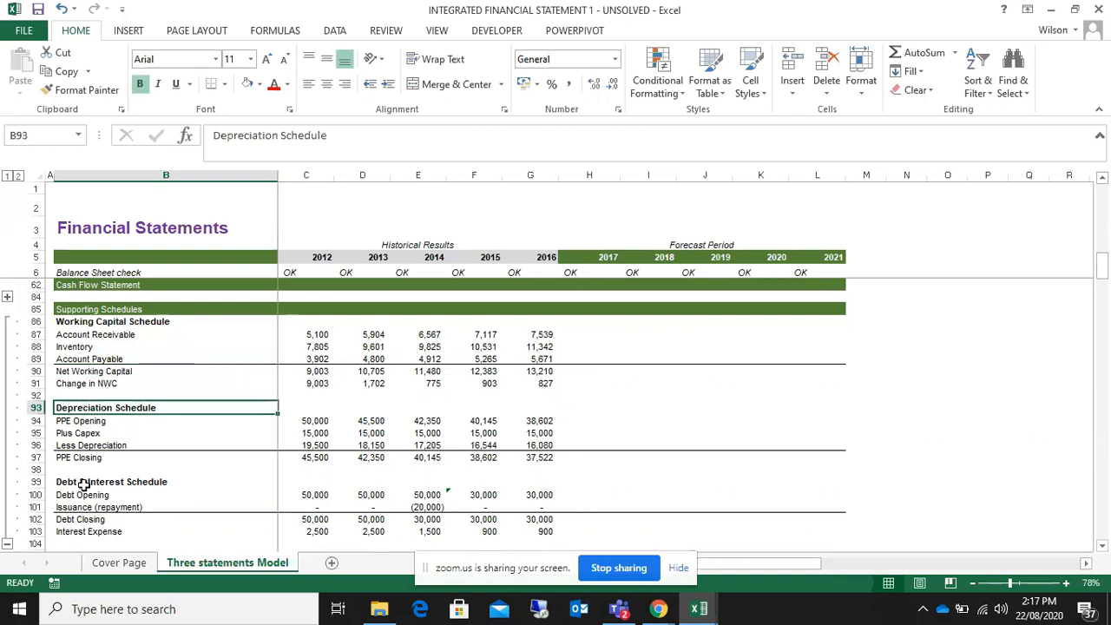
pyautogui.click(110, 480)
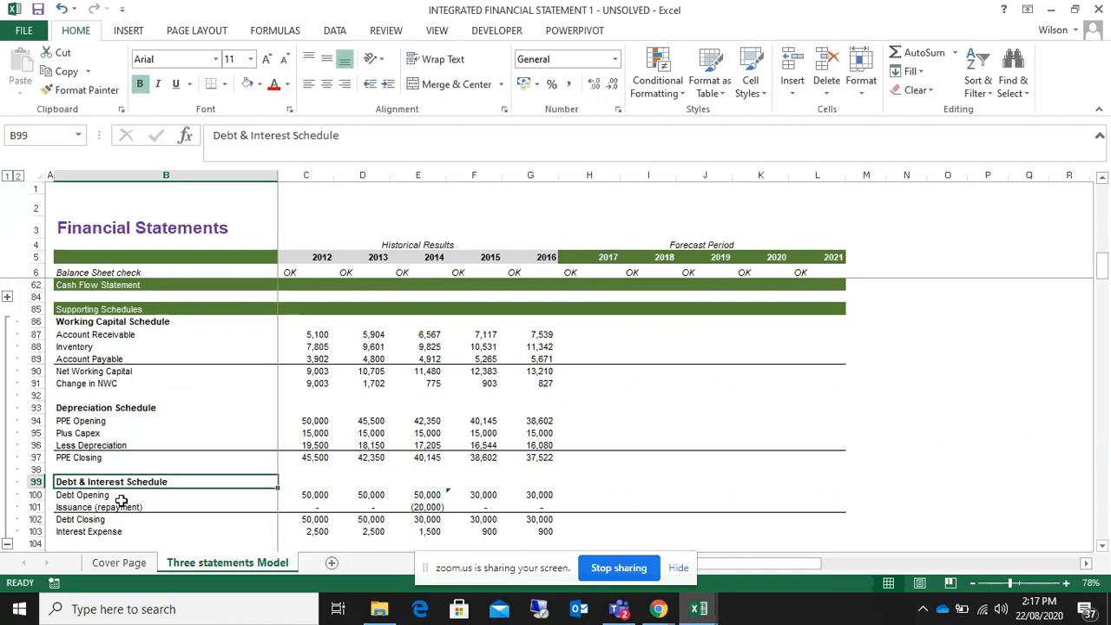
pyautogui.scroll(8, 122, 501)
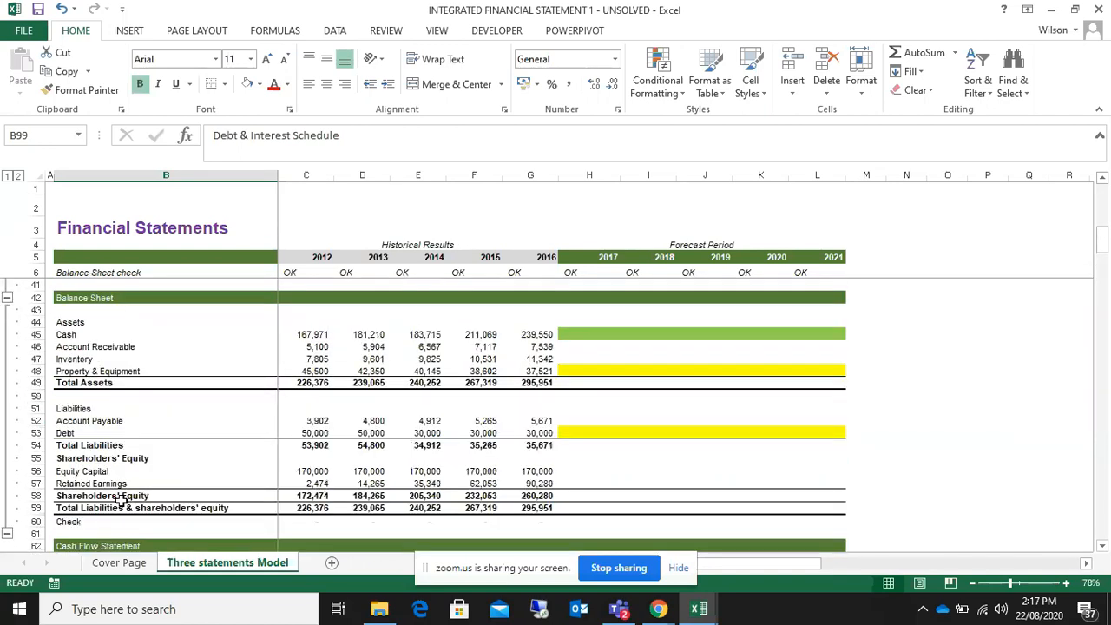
pyautogui.scroll(4, 118, 499)
pyautogui.moveTo(576, 389); pyautogui.dragTo(833, 395)
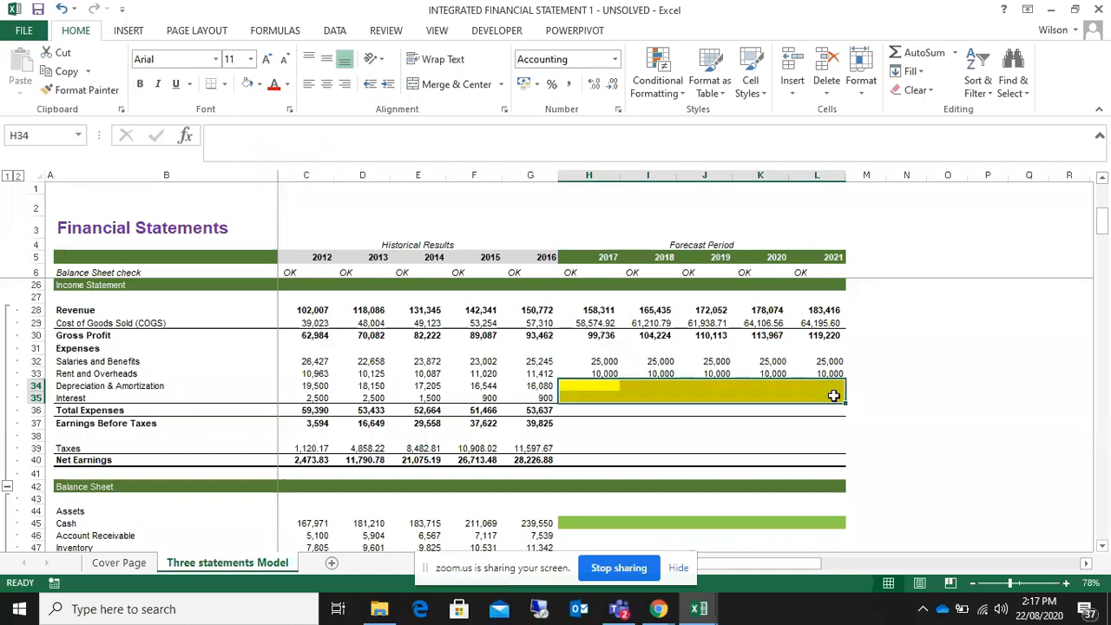
pyautogui.moveTo(578, 386); pyautogui.dragTo(832, 399)
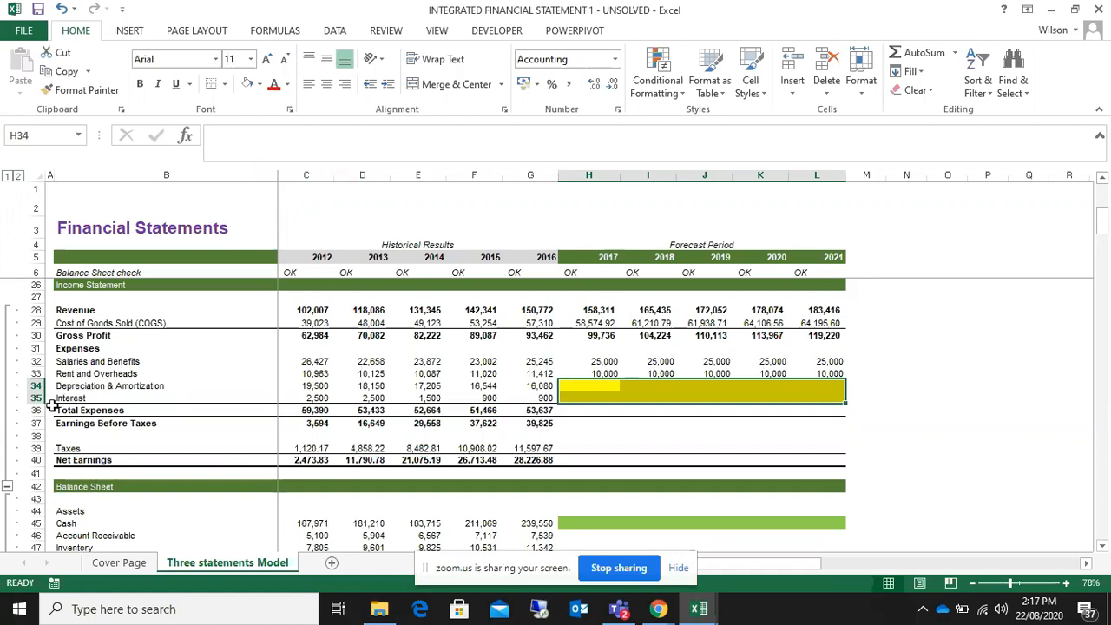
# - Total the 2017 expenses in H36 with =SUM(H32:H35) and fill the formula across to 2021 in L36
pyautogui.click(602, 410)
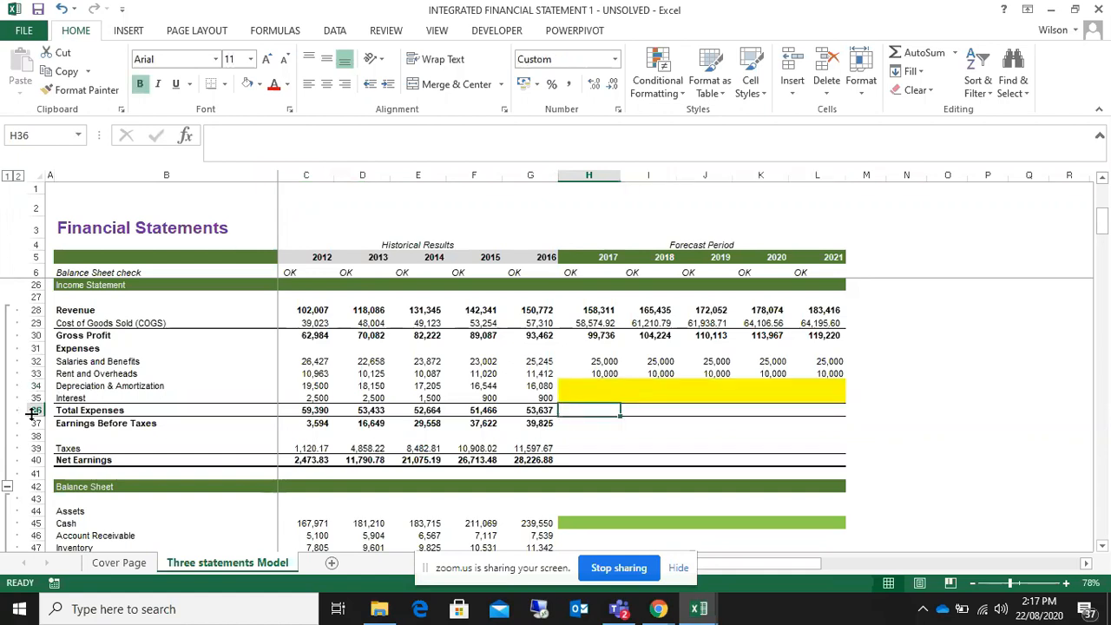
pyautogui.write('=sum')
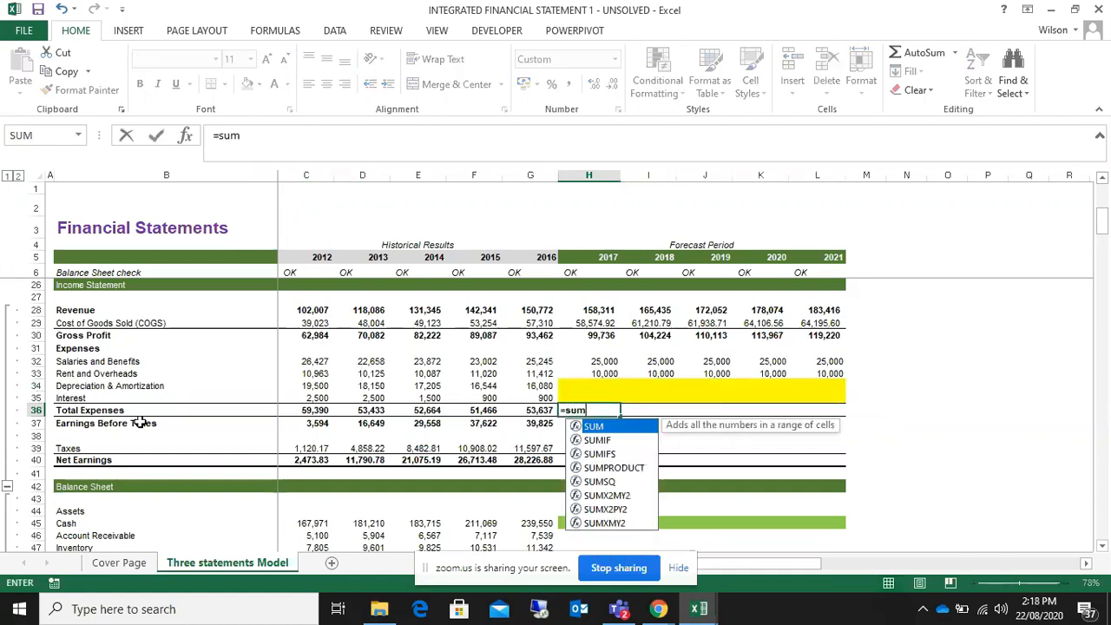
pyautogui.write('(')
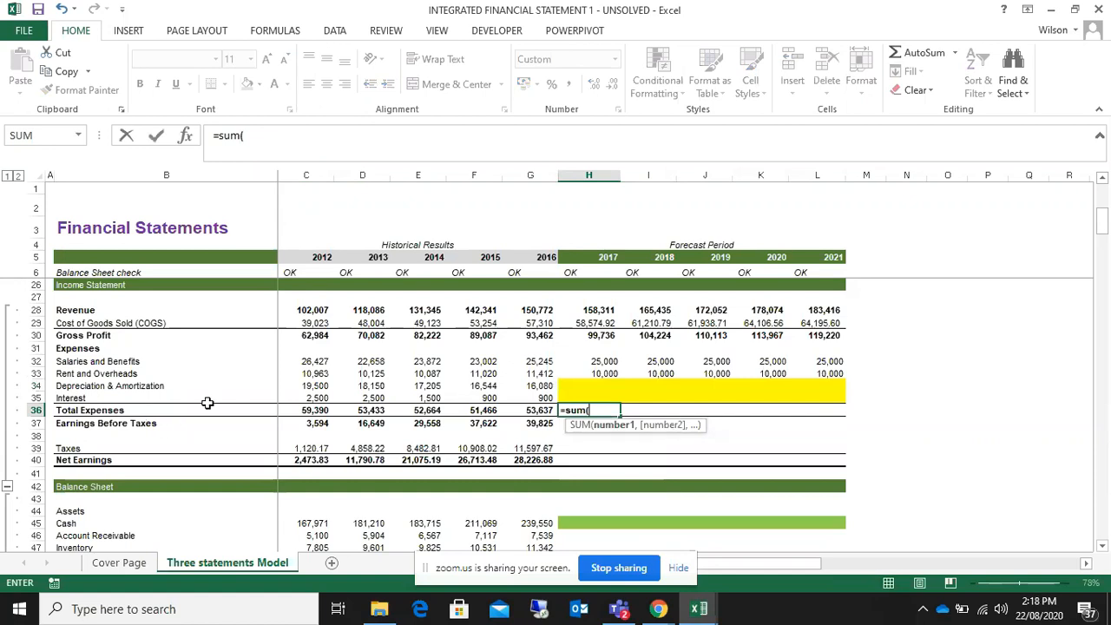
pyautogui.moveTo(597, 361); pyautogui.dragTo(597, 392)
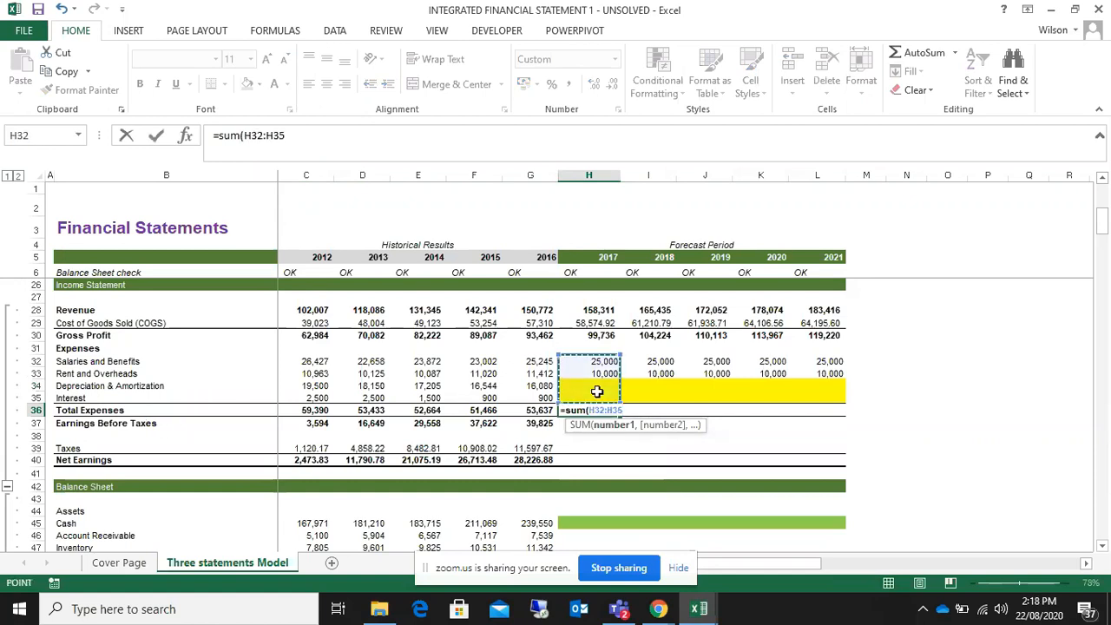
pyautogui.write(')')
pyautogui.press('Return')
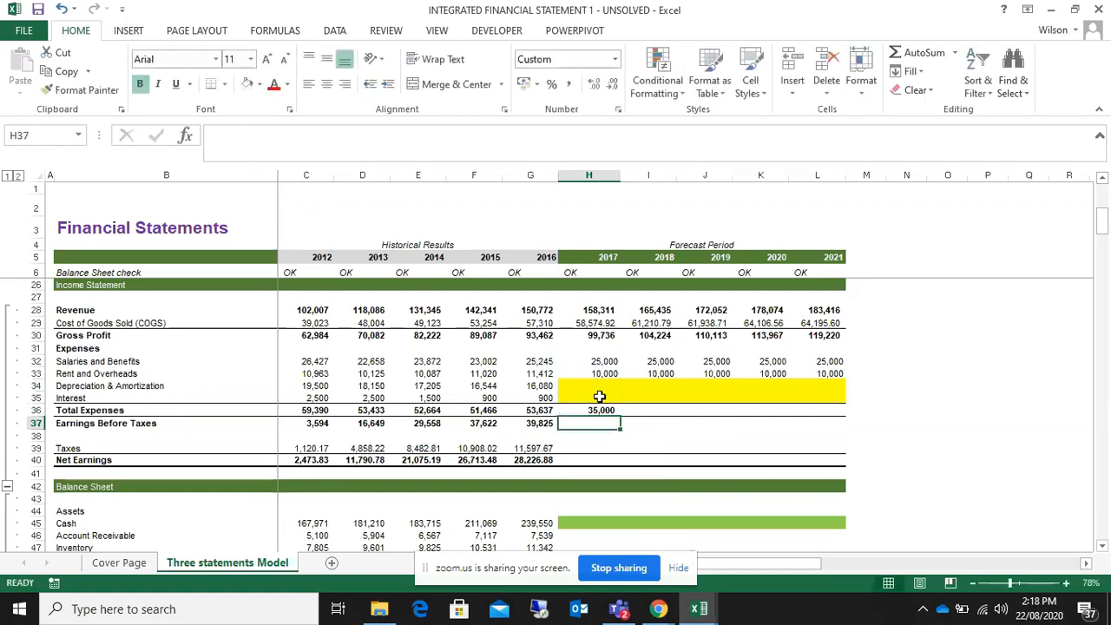
pyautogui.click(600, 410)
pyautogui.moveTo(621, 418); pyautogui.dragTo(850, 417)
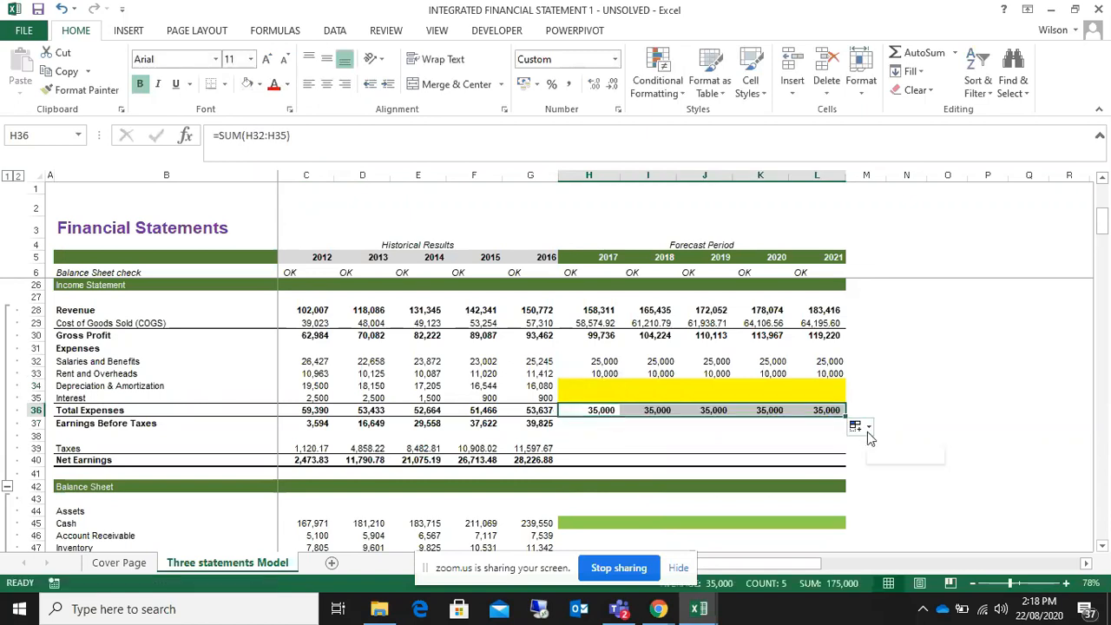
# - Calculate 2017 Earnings Before Taxes in H37 with =H30-H36 and fill the formula across to 2021 in L37
pyautogui.click(585, 422)
pyautogui.write('=')
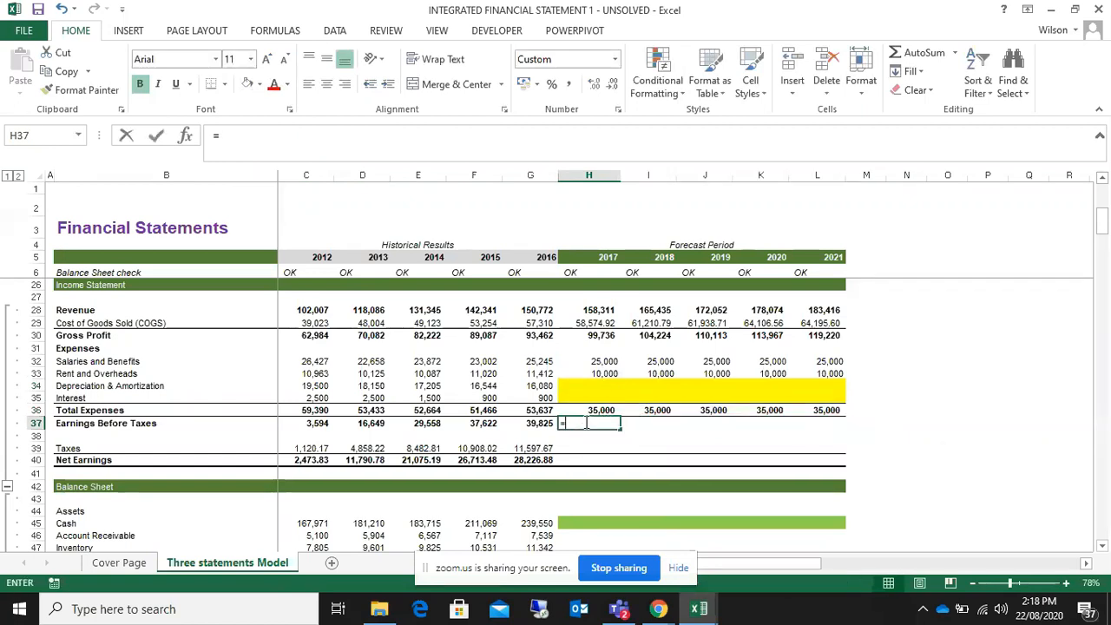
pyautogui.click(587, 335)
pyautogui.write('-')
pyautogui.click(601, 410)
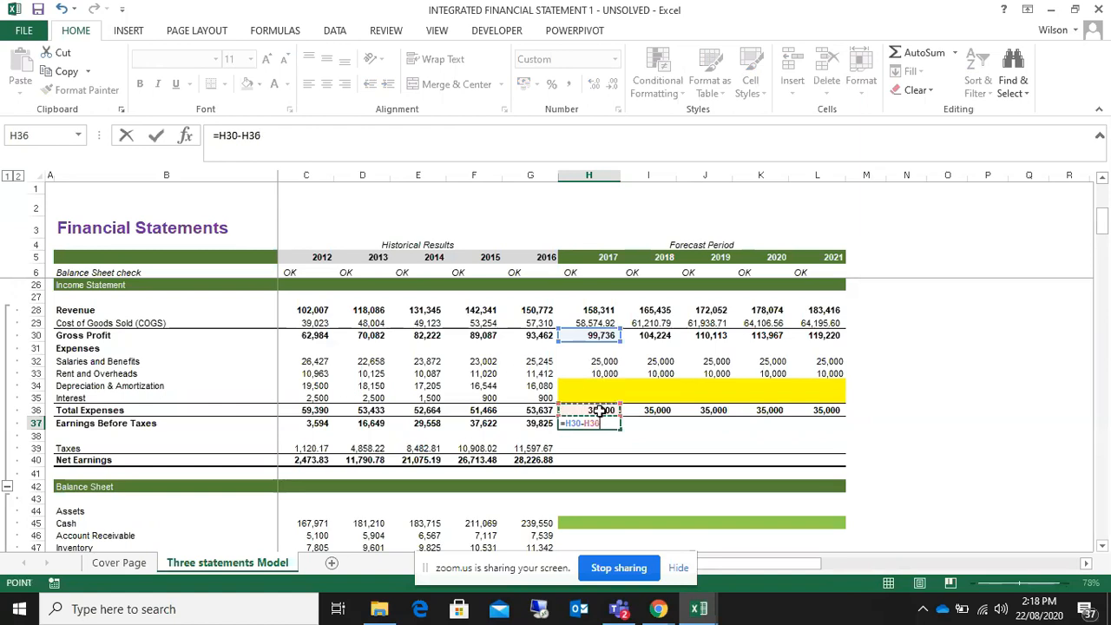
pyautogui.press('Return')
pyautogui.click(597, 422)
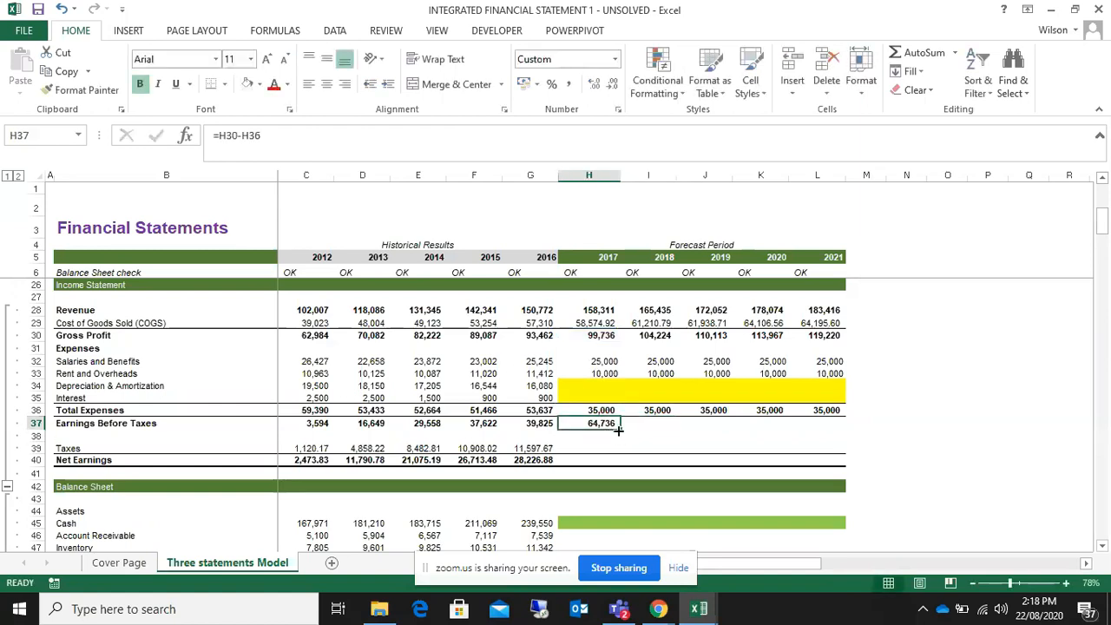
pyautogui.moveTo(620, 431); pyautogui.dragTo(823, 412)
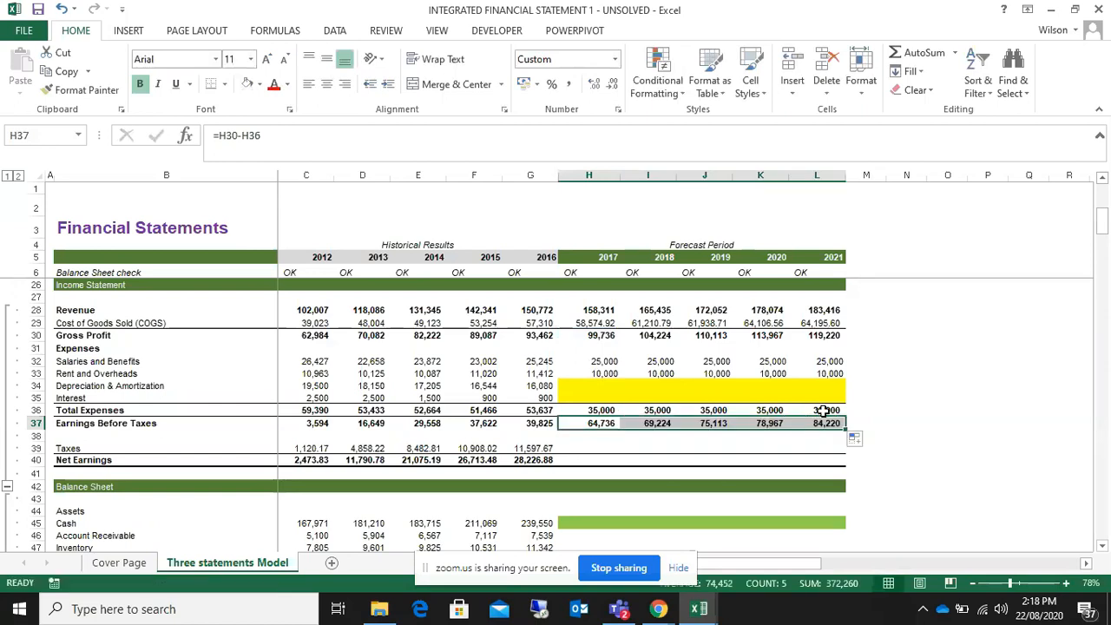
# - Examine the 2017–2021 Tax Rate assumptions in row 16 and the Taxes, Earnings Before Taxes, Depreciation and Interest forecast cells they relate to
pyautogui.click(590, 448)
pyautogui.scroll(6, 591, 451)
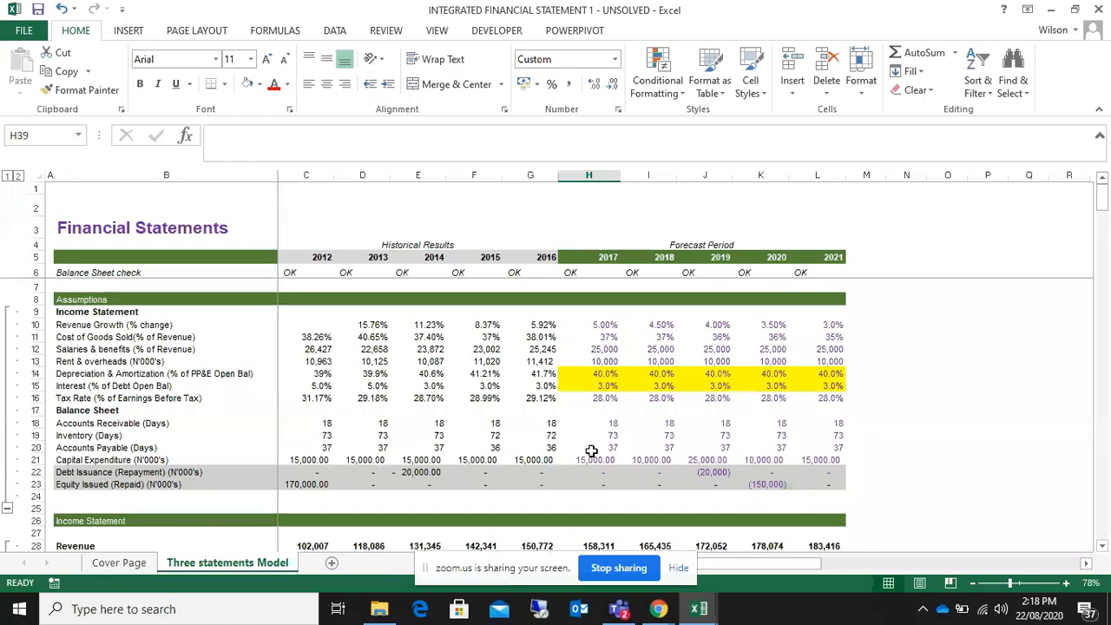
pyautogui.scroll(-1, 591, 450)
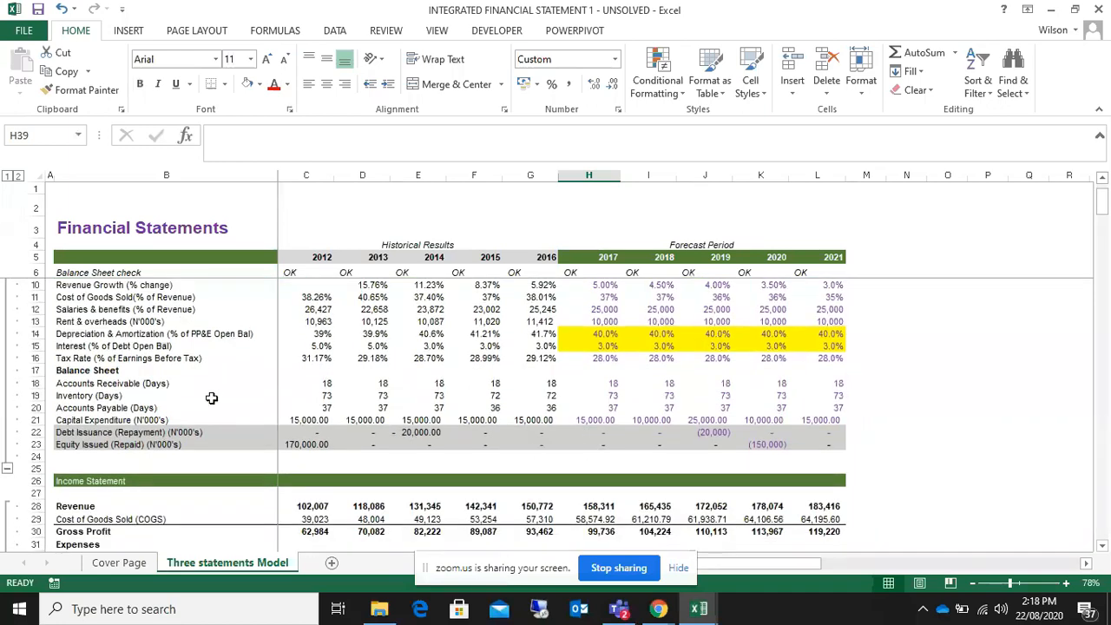
pyautogui.moveTo(603, 362); pyautogui.dragTo(838, 356)
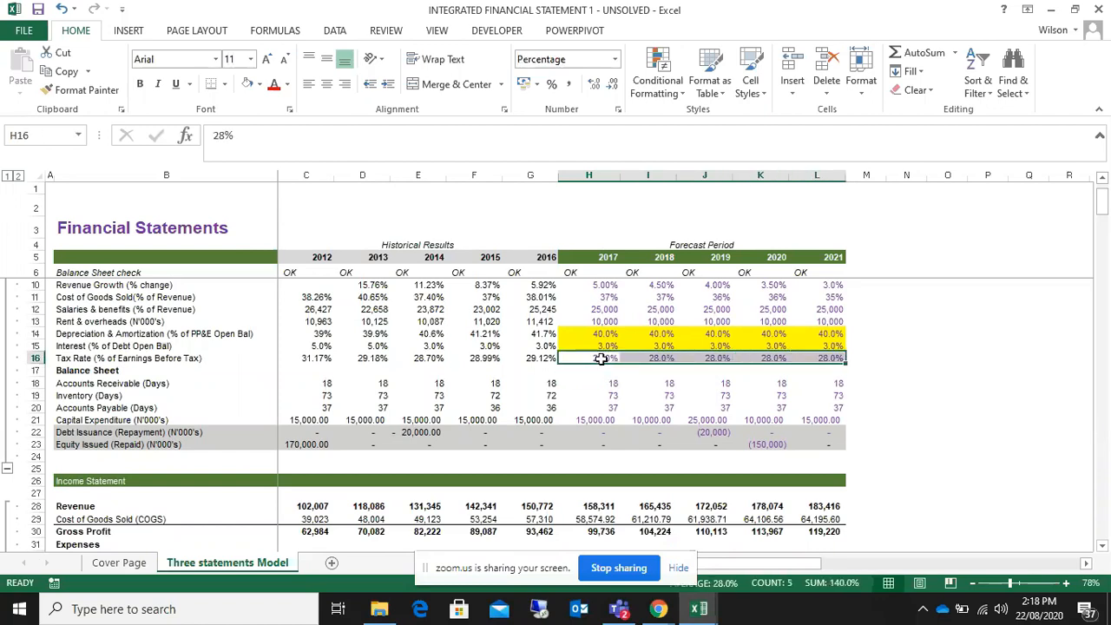
pyautogui.moveTo(600, 257); pyautogui.dragTo(884, 260)
pyautogui.scroll(-1, 883, 282)
pyautogui.scroll(-7, 883, 282)
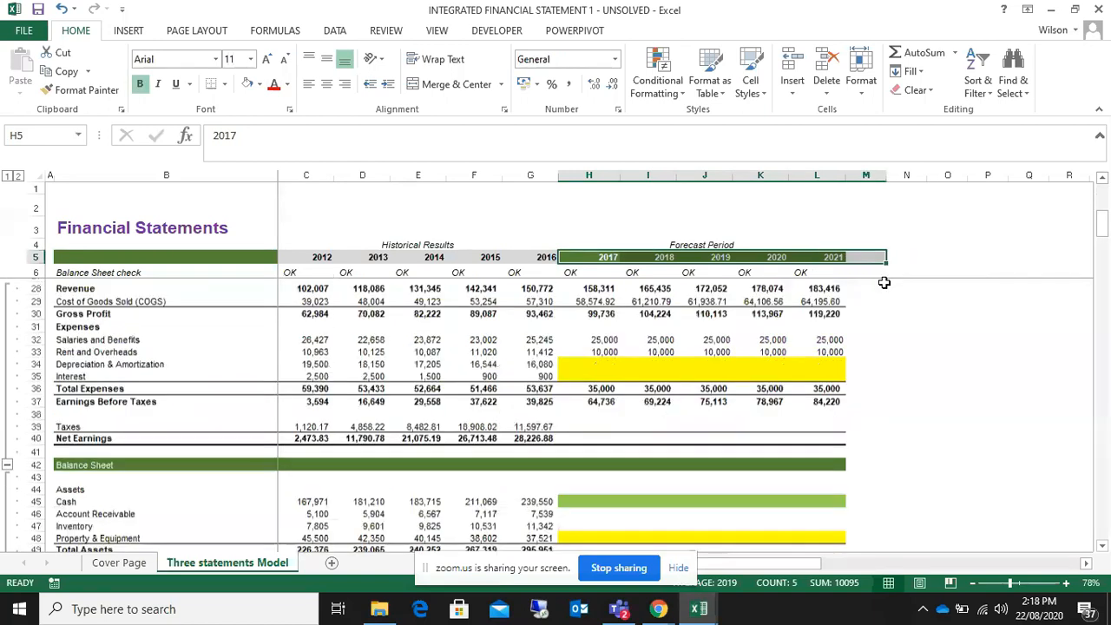
pyautogui.click(587, 384)
pyautogui.scroll(1, 587, 384)
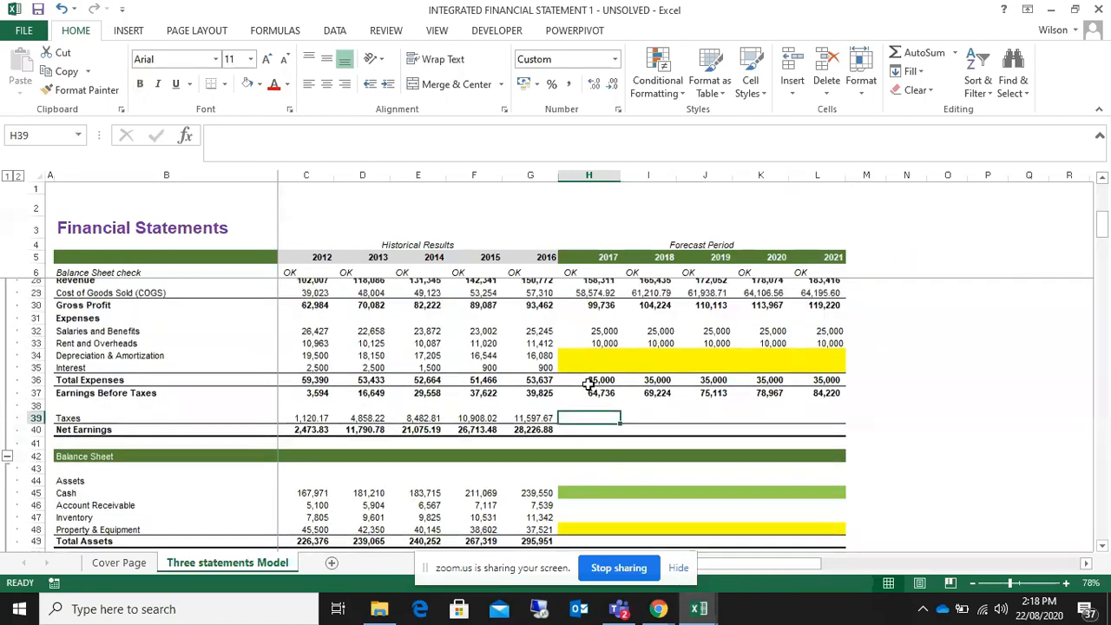
pyautogui.moveTo(588, 423); pyautogui.dragTo(825, 411)
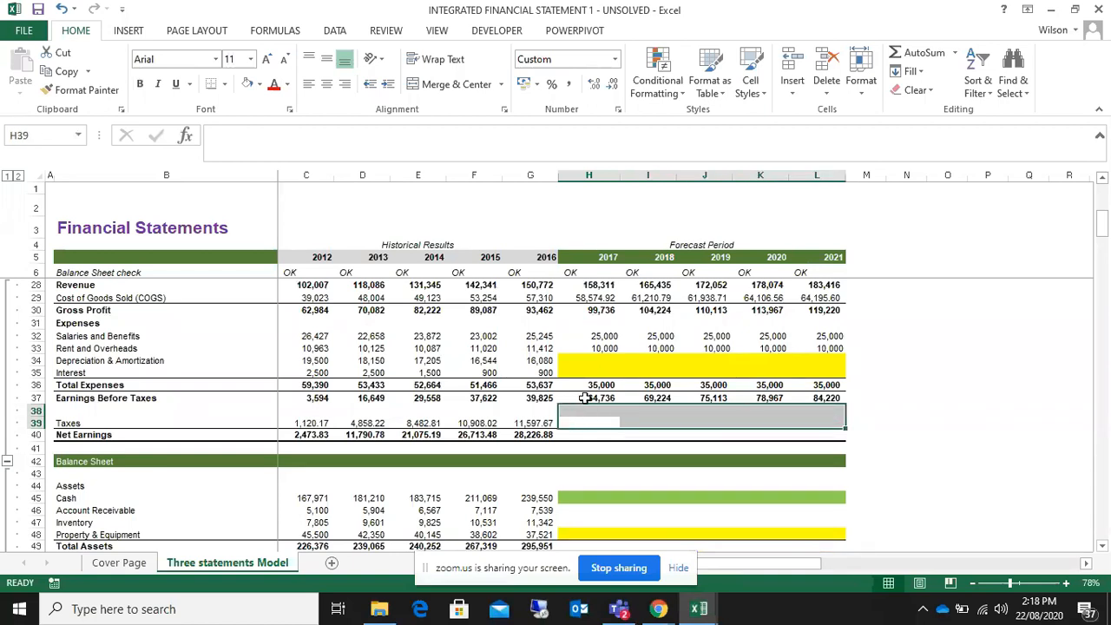
pyautogui.moveTo(586, 397); pyautogui.dragTo(694, 399)
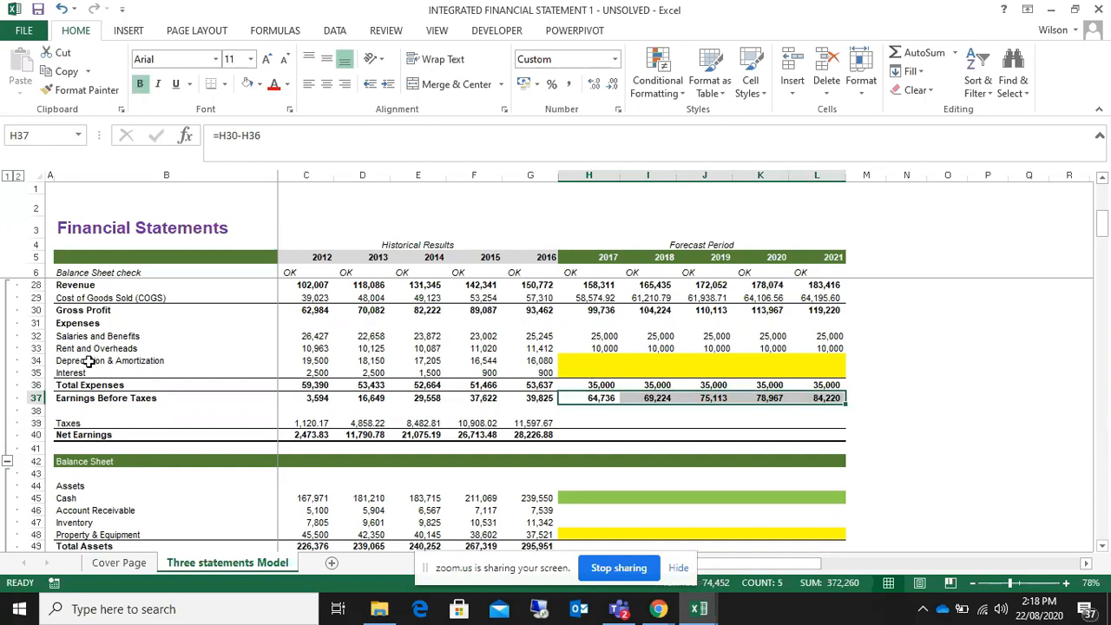
pyautogui.moveTo(582, 366); pyautogui.dragTo(795, 372)
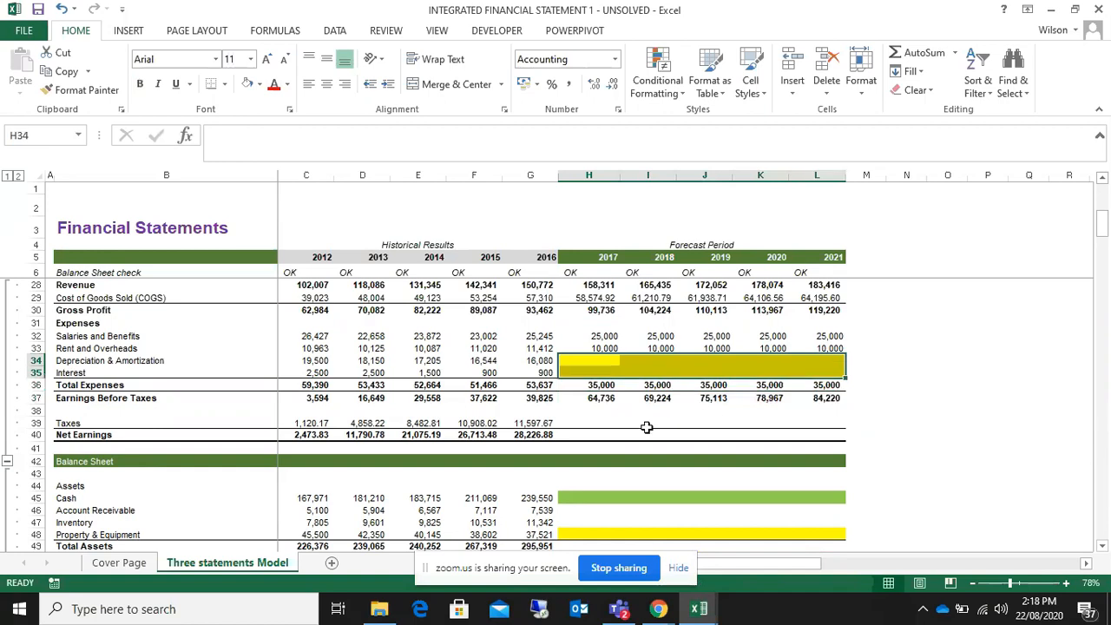
# - Calculate 2017 Taxes in H39 as Earnings Before Taxes times the tax rate assumption, with =H37*H16
pyautogui.click(598, 422)
pyautogui.write('=')
pyautogui.click(603, 398)
pyautogui.write('*')
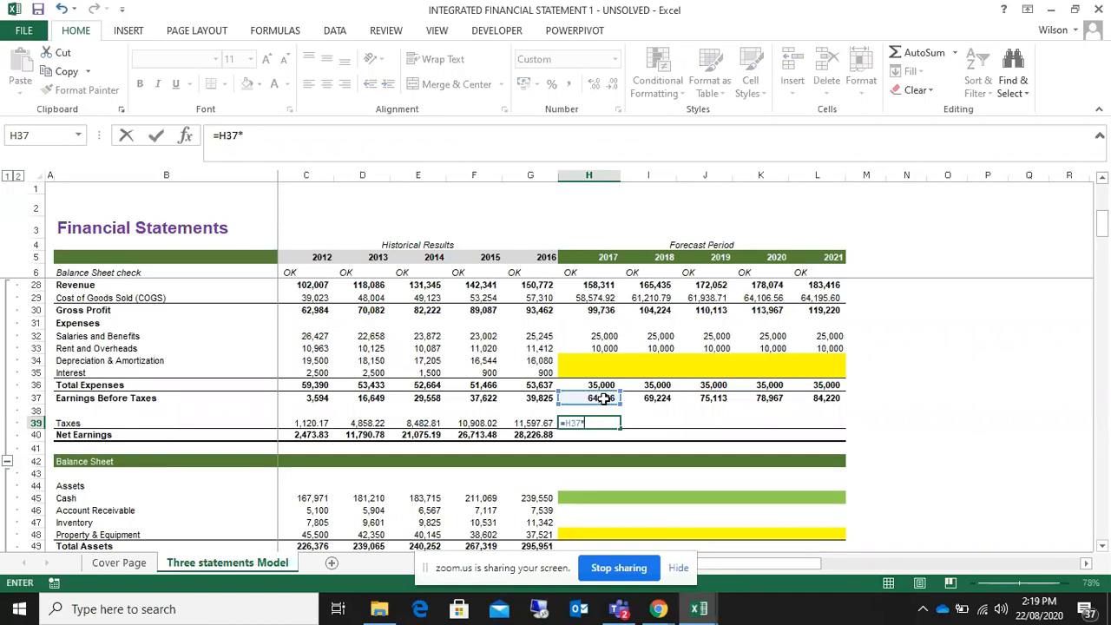
pyautogui.press('Up')
pyautogui.press('Up')
pyautogui.press('Up')
pyautogui.press('Up')
pyautogui.press('Up')
pyautogui.press('Up')
pyautogui.press('Up')
pyautogui.press('Up')
pyautogui.press('Up')
pyautogui.press('Up')
pyautogui.press('Up')
pyautogui.press('Up')
pyautogui.press('Up')
pyautogui.press('Up')
pyautogui.press('Up')
pyautogui.press('Up')
pyautogui.press('Up')
pyautogui.press('Up')
pyautogui.press('Up')
pyautogui.press('Up')
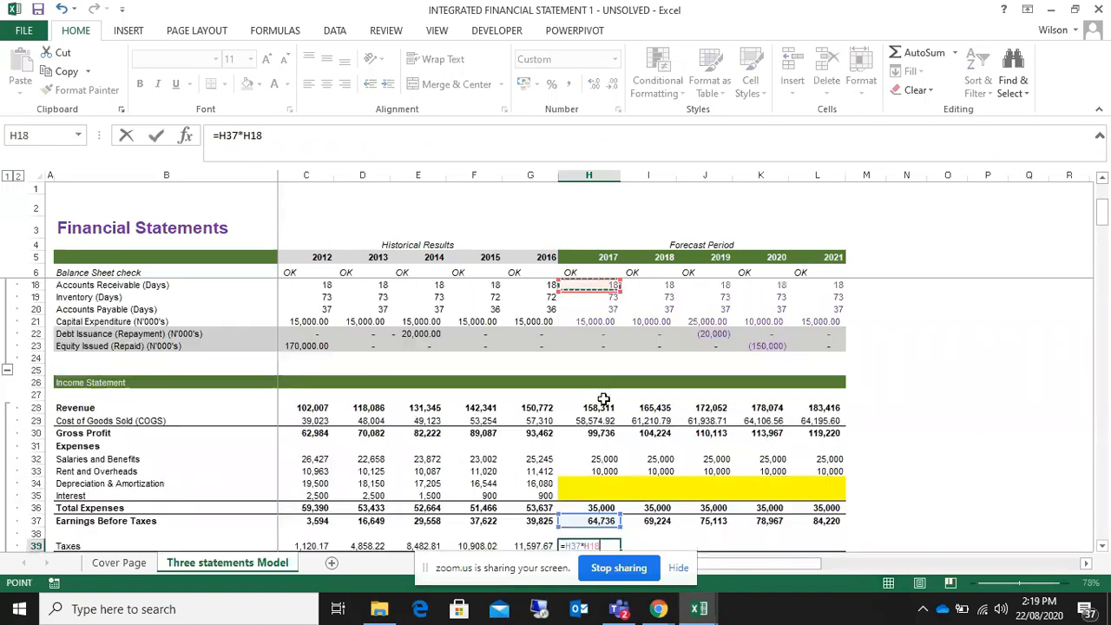
pyautogui.press('Up')
pyautogui.press('Up')
pyautogui.press('Up')
pyautogui.press('Up')
pyautogui.press('Up')
pyautogui.press('Up')
pyautogui.press('Up')
pyautogui.press('Up')
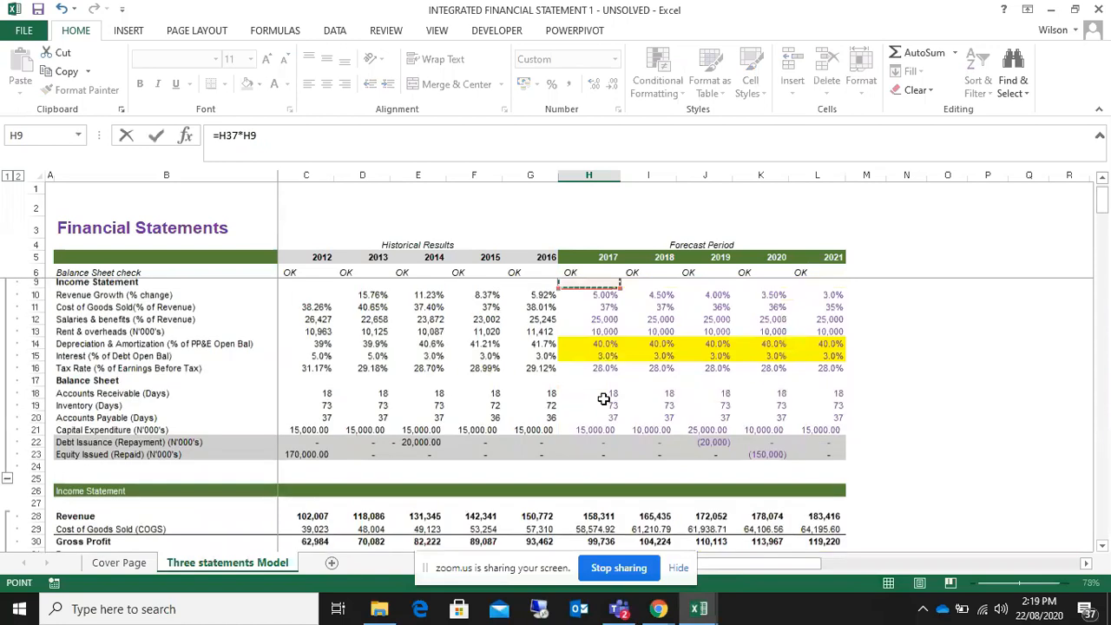
pyautogui.press('Up')
pyautogui.press('Down')
pyautogui.press('Down')
pyautogui.press('Down')
pyautogui.press('Down')
pyautogui.press('Down')
pyautogui.press('Down')
pyautogui.press('Down')
pyautogui.press('Down')
pyautogui.press('Down')
pyautogui.press('Down')
pyautogui.press('Down')
pyautogui.press('Down')
pyautogui.press('Up')
pyautogui.press('Up')
pyautogui.press('Up')
pyautogui.press('Up')
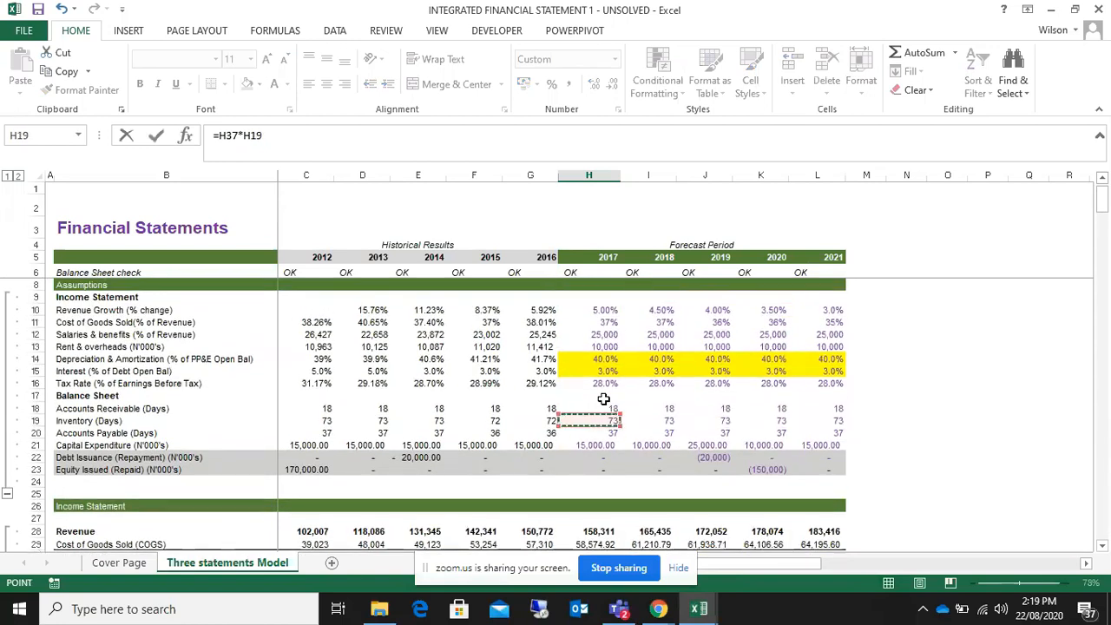
pyautogui.press('Return')
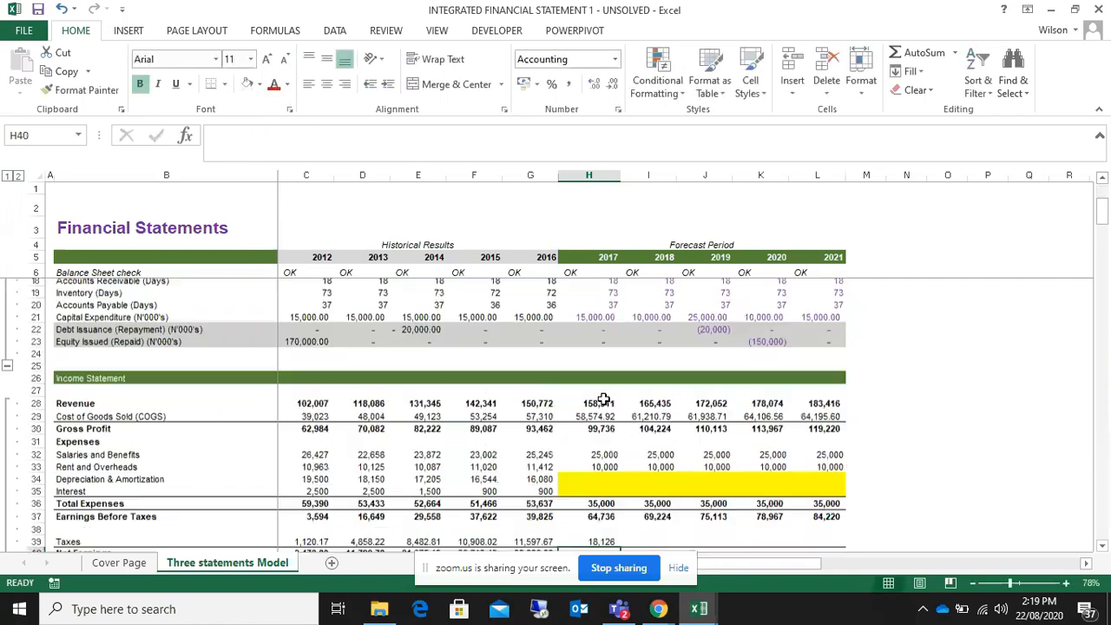
# - Fill the 2017 Taxes formula in H39 across the forecast years to 2021 in L39
pyautogui.scroll(-2, 655, 431)
pyautogui.click(611, 424)
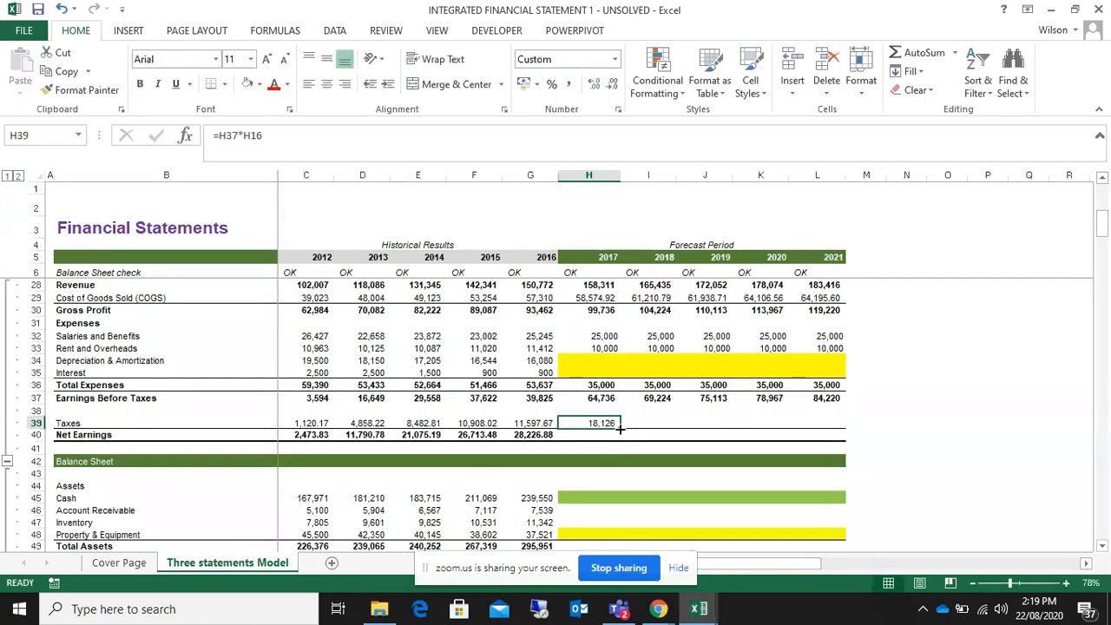
pyautogui.moveTo(619, 427); pyautogui.dragTo(791, 429)
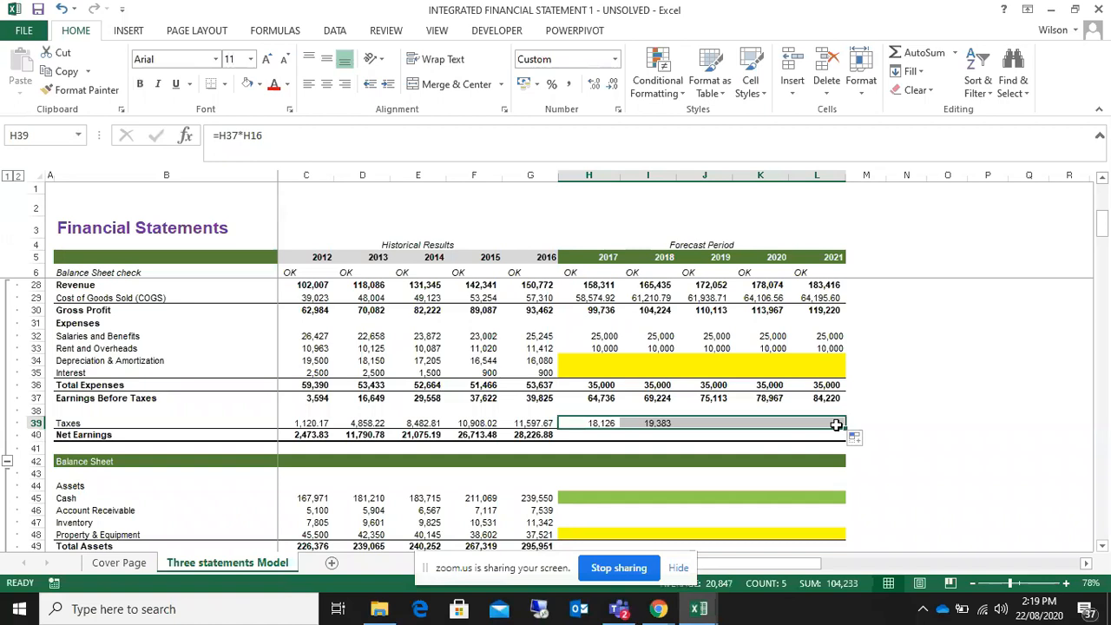
# - Calculate 2017 Net Earnings in H40 with =H37-H39 and fill the formula across to 2021 in L40
pyautogui.click(593, 434)
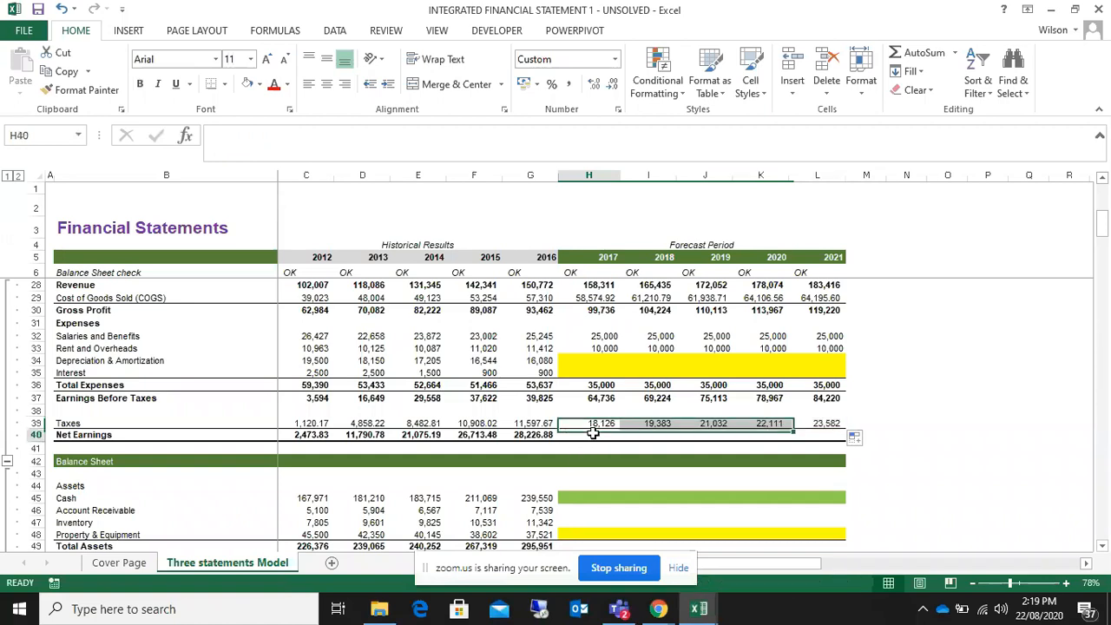
pyautogui.write('==')
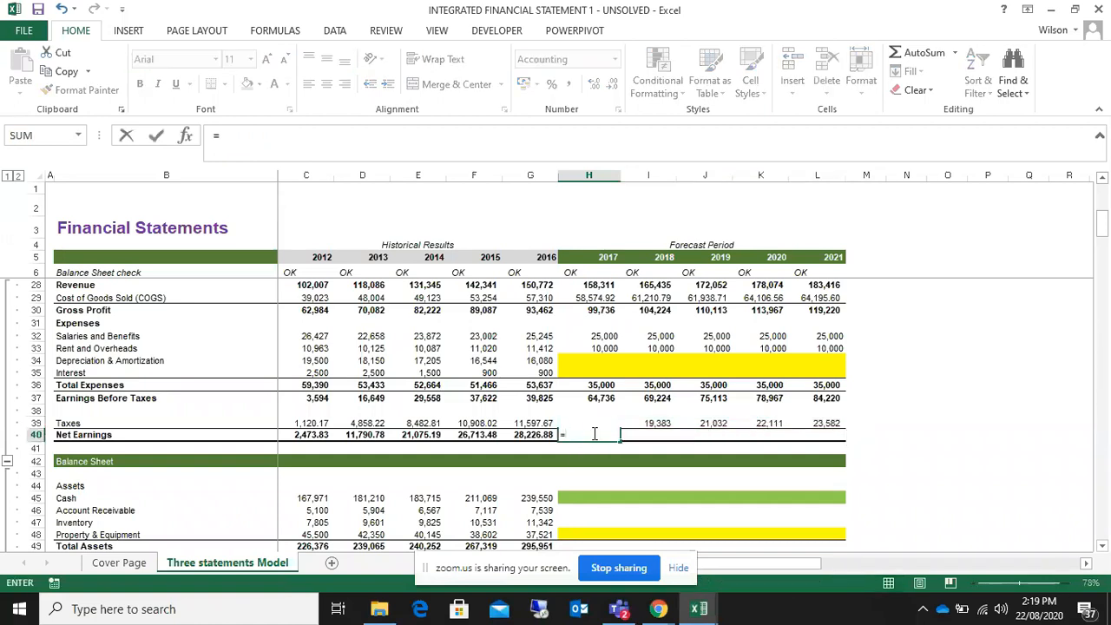
pyautogui.click(592, 397)
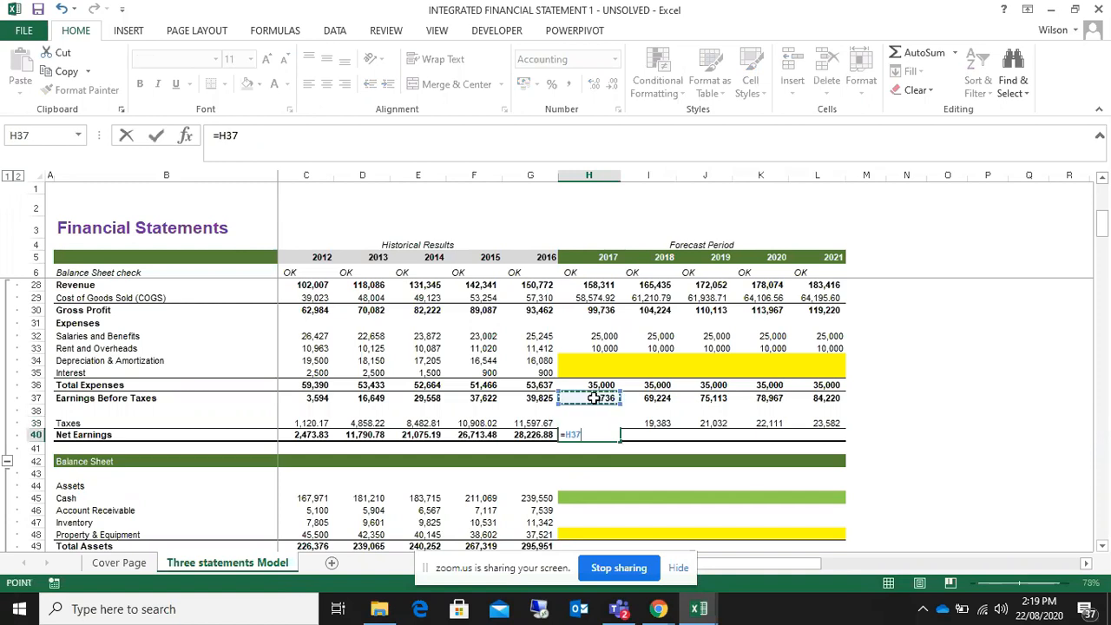
pyautogui.write('-h')
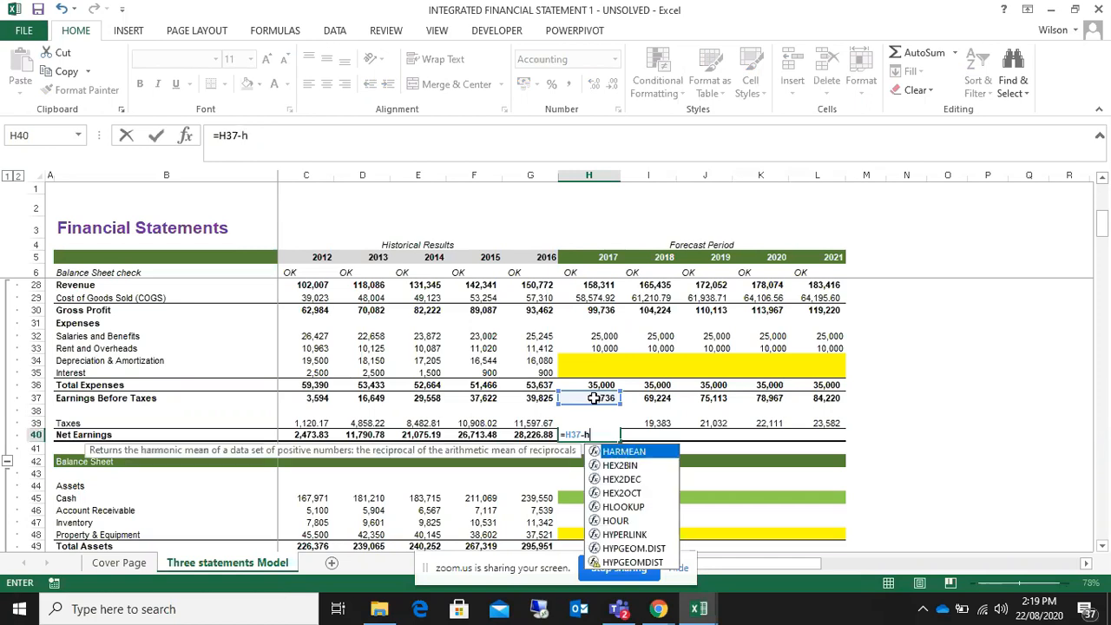
pyautogui.write('39')
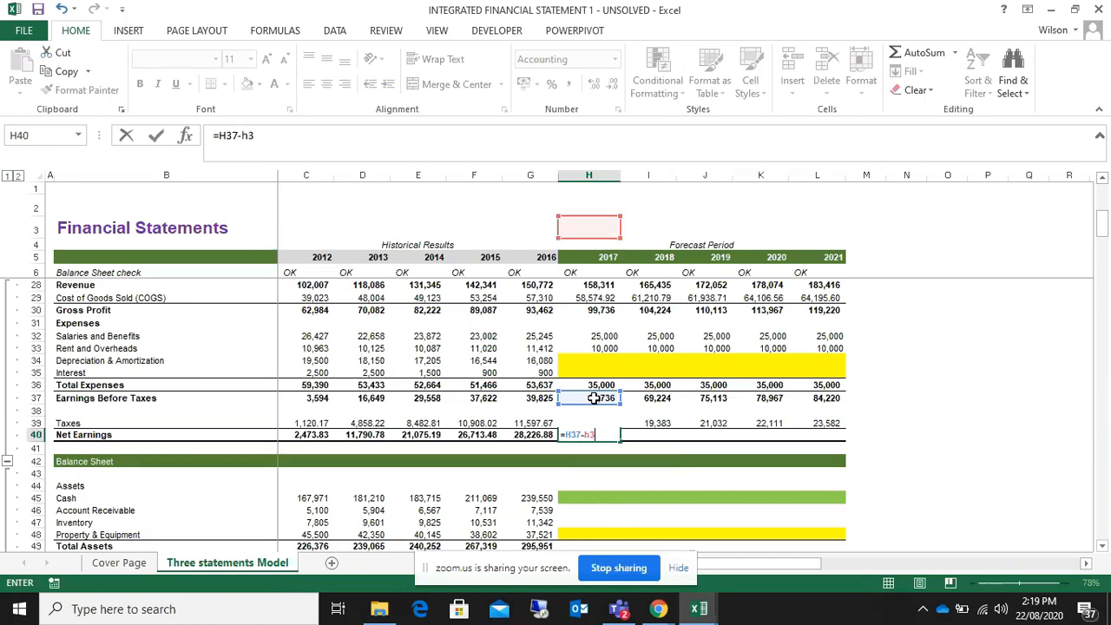
pyautogui.press('Return')
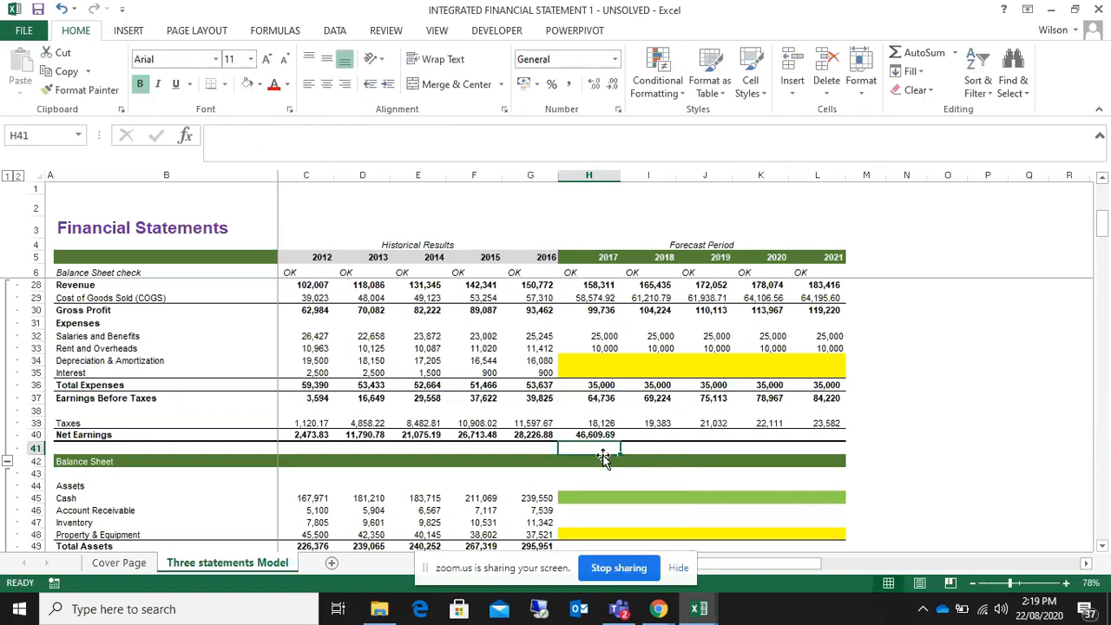
pyautogui.click(601, 435)
pyautogui.moveTo(618, 439); pyautogui.dragTo(838, 438)
# - Make the Assets heading in B44 of the Balance Sheet section bold
pyautogui.scroll(-2, 869, 385)
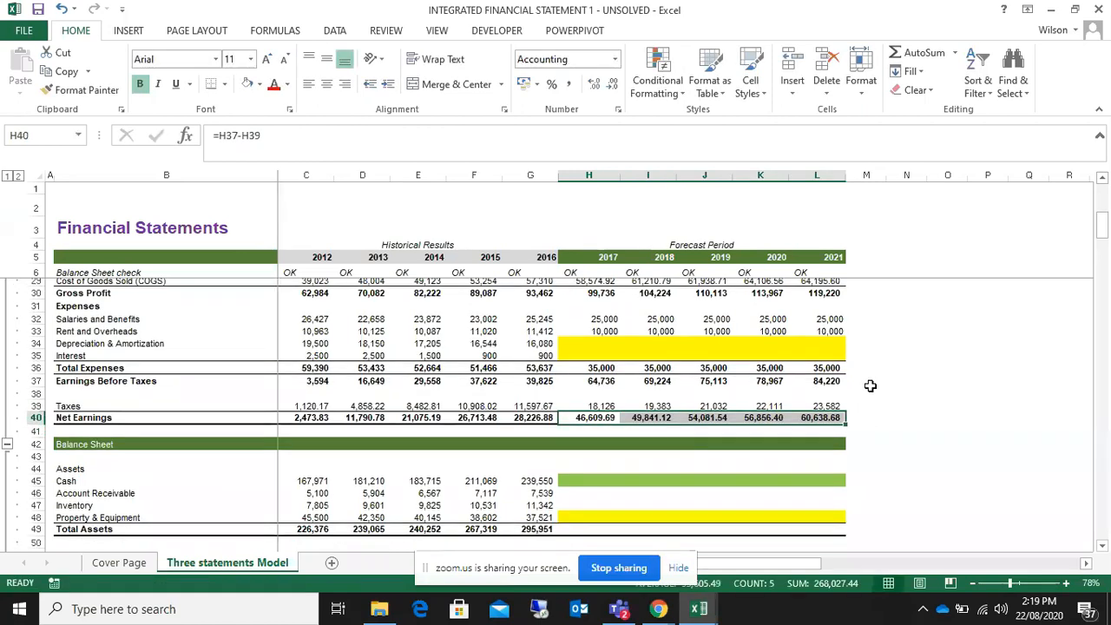
pyautogui.click(67, 385)
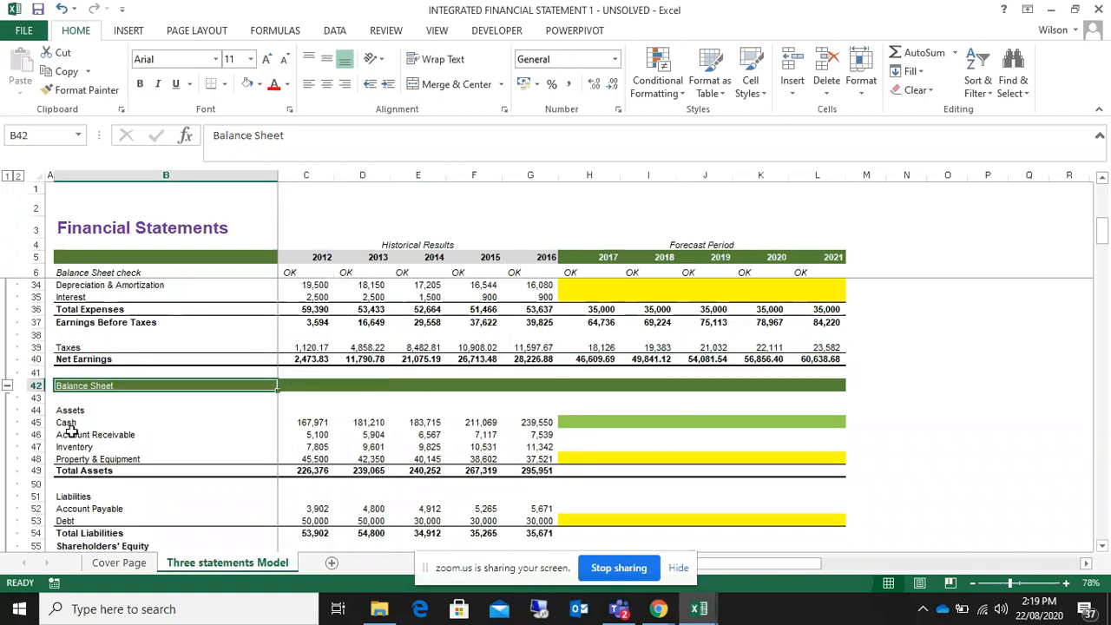
pyautogui.click(73, 411)
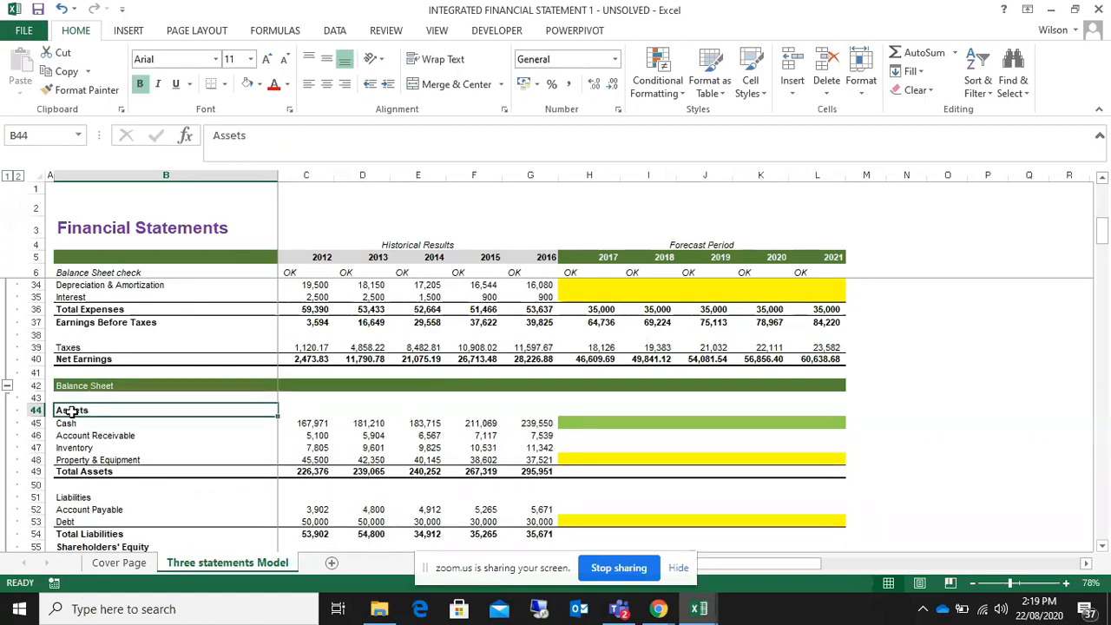
# - Examine the 2017–2021 Cash forecast cells in row 45 and the Depreciation & Amortization and Interest lines of the income statement
pyautogui.click(68, 422)
pyautogui.click(35, 422)
pyautogui.moveTo(578, 422); pyautogui.dragTo(802, 419)
pyautogui.moveTo(583, 422); pyautogui.dragTo(772, 422)
pyautogui.click(97, 289)
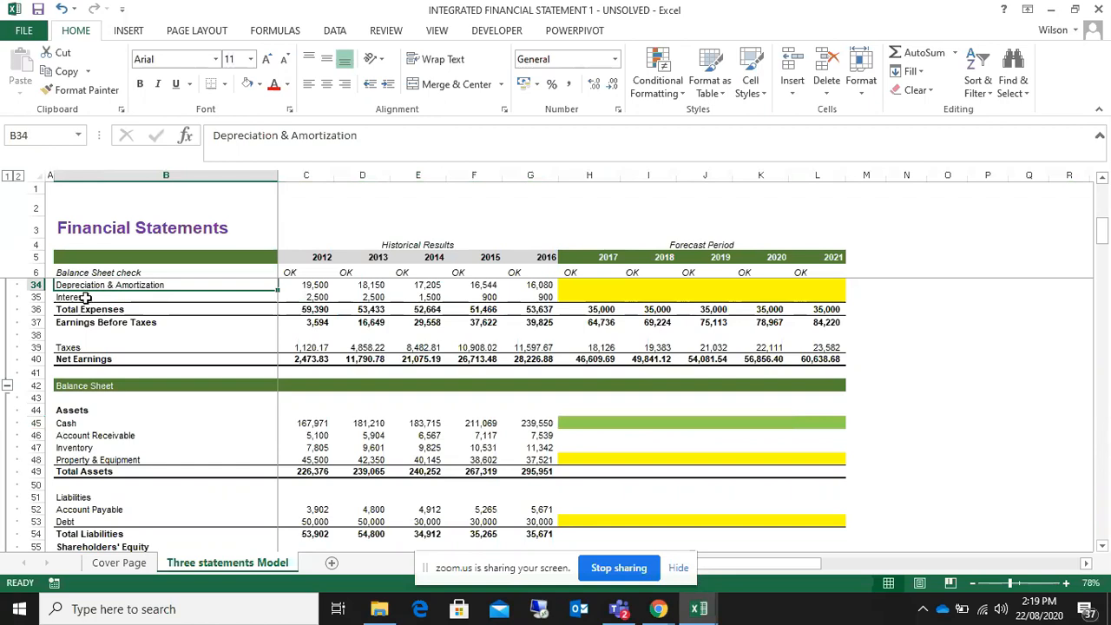
pyautogui.click(85, 298)
pyautogui.click(68, 423)
pyautogui.click(588, 423)
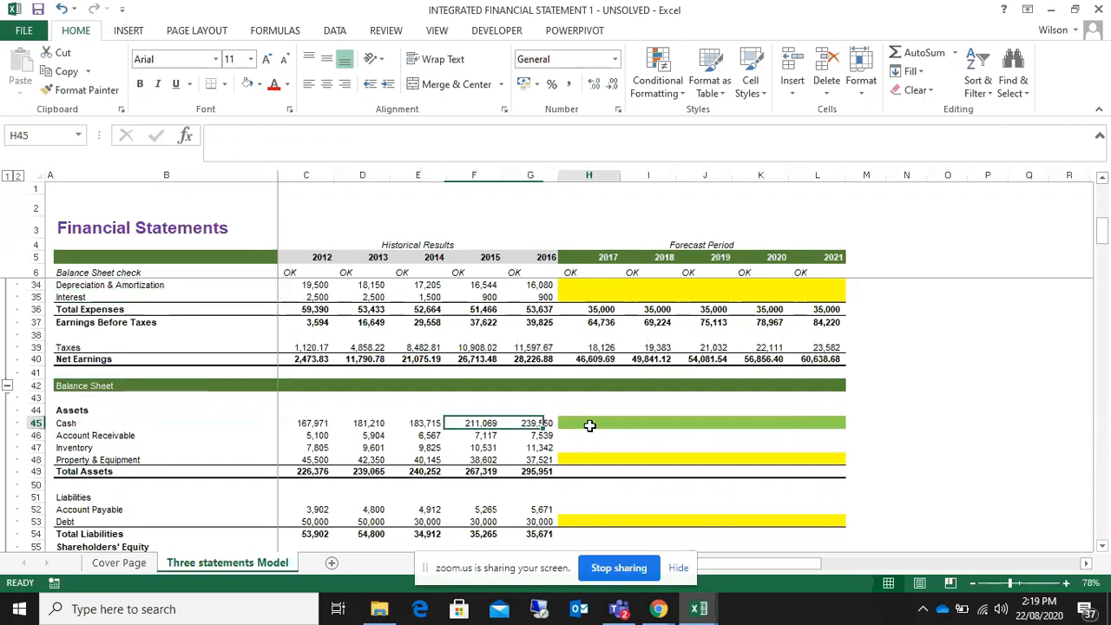
# - Examine the Account Receivable line in row 46 and the Accounts Receivable (Days) assumptions in row 18
pyautogui.click(571, 436)
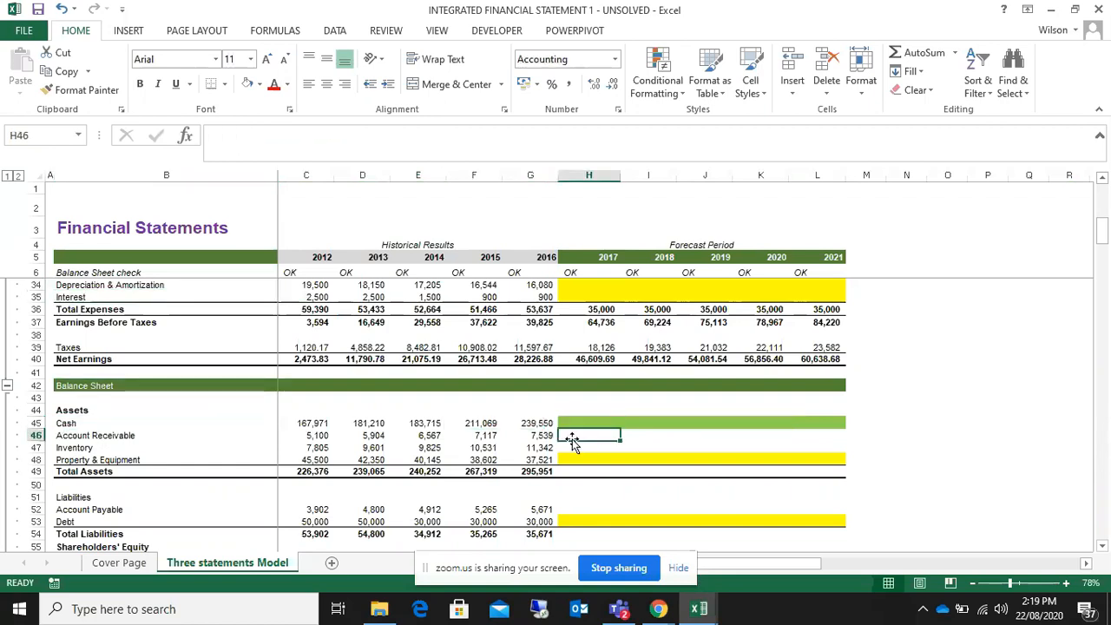
pyautogui.click(98, 435)
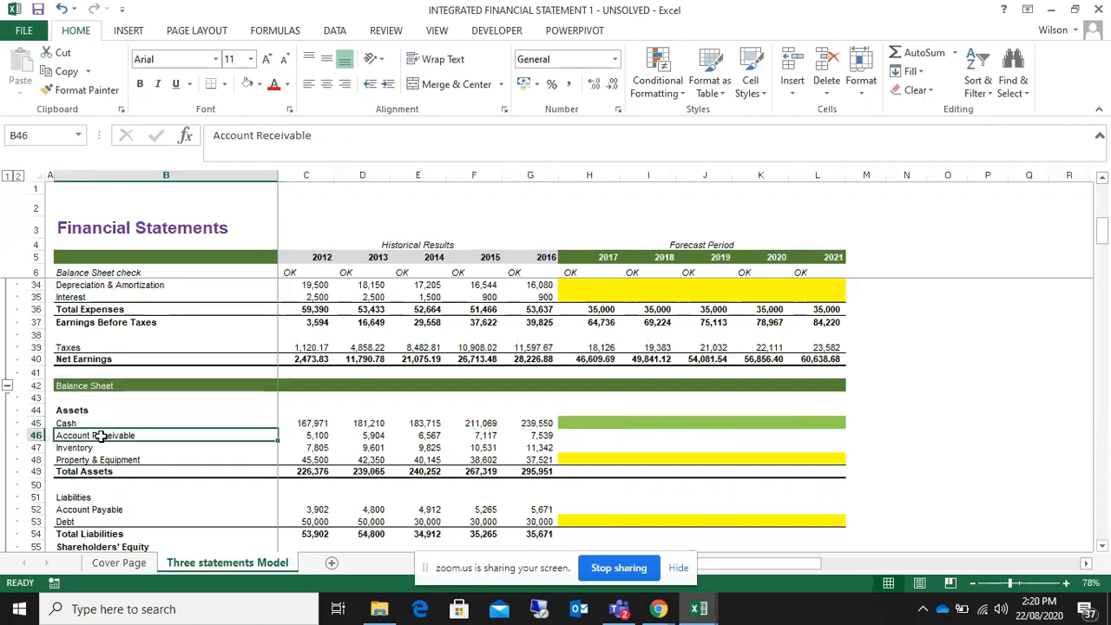
pyautogui.click(568, 436)
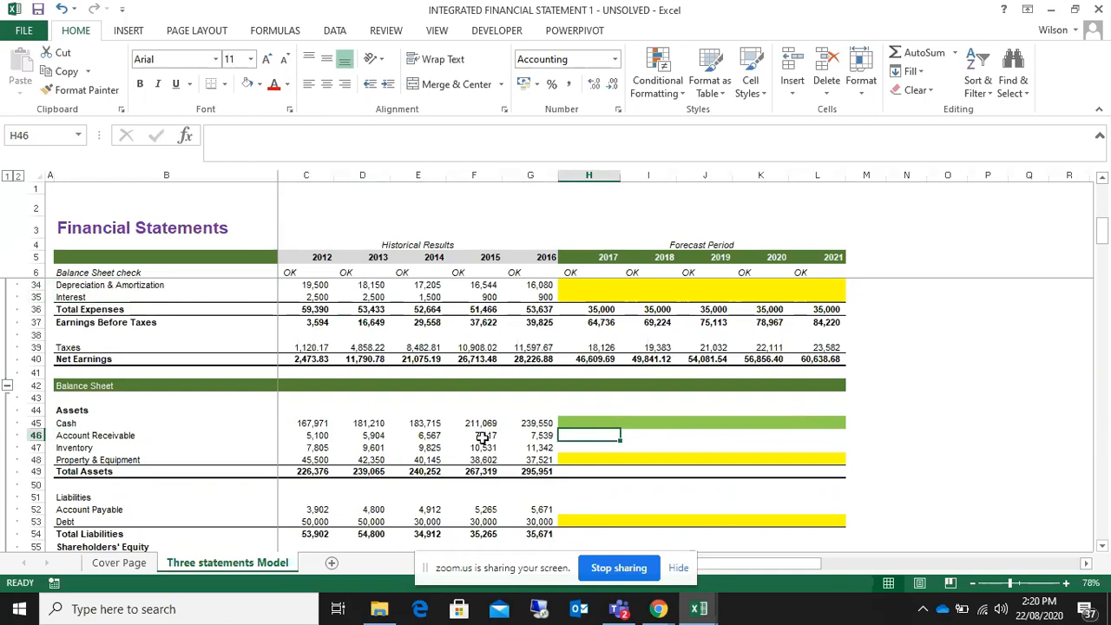
pyautogui.click(82, 435)
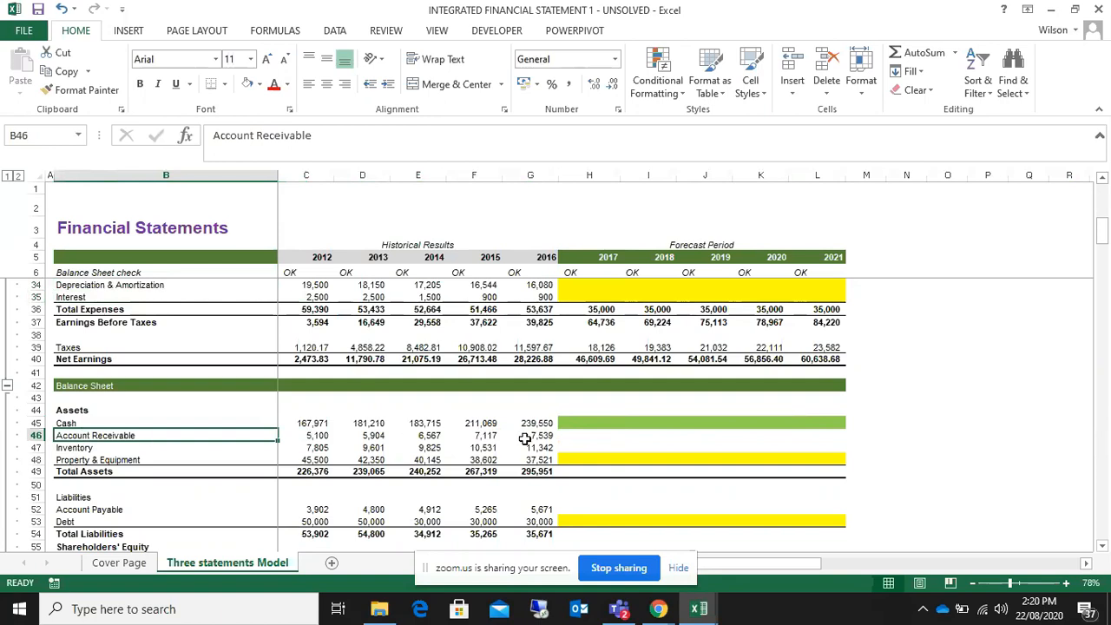
pyautogui.click(579, 438)
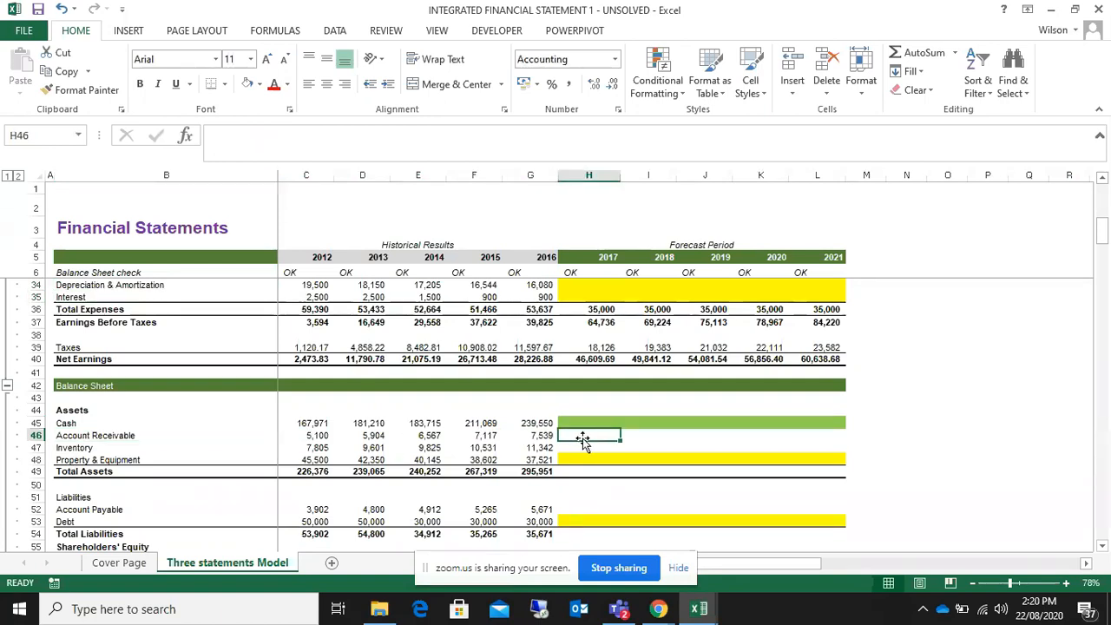
pyautogui.scroll(7, 583, 439)
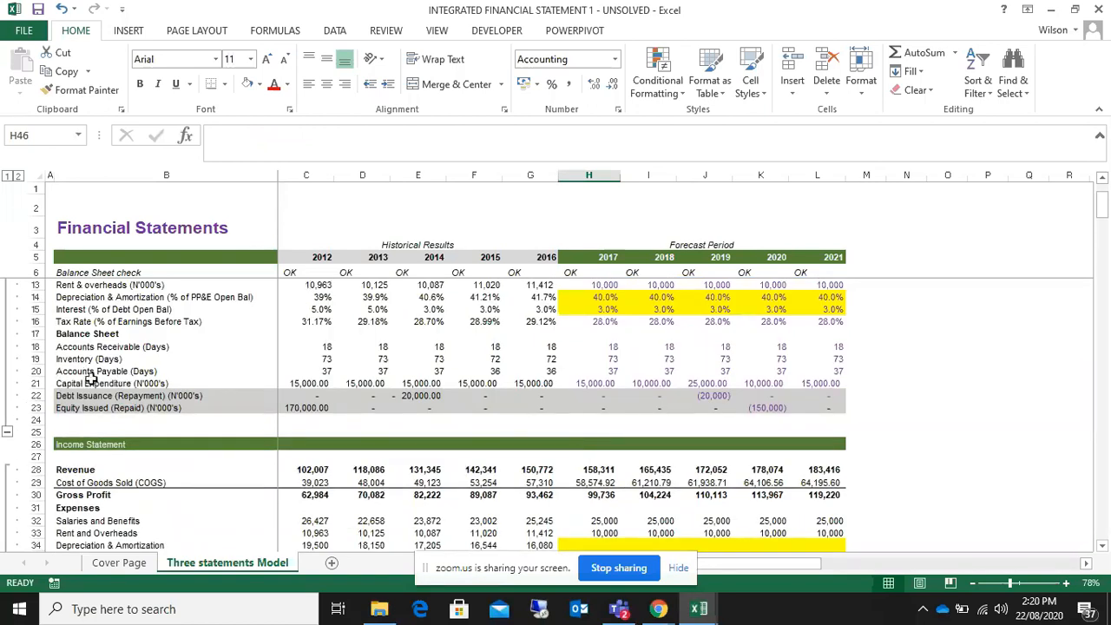
pyautogui.click(40, 345)
pyautogui.scroll(-3, 753, 354)
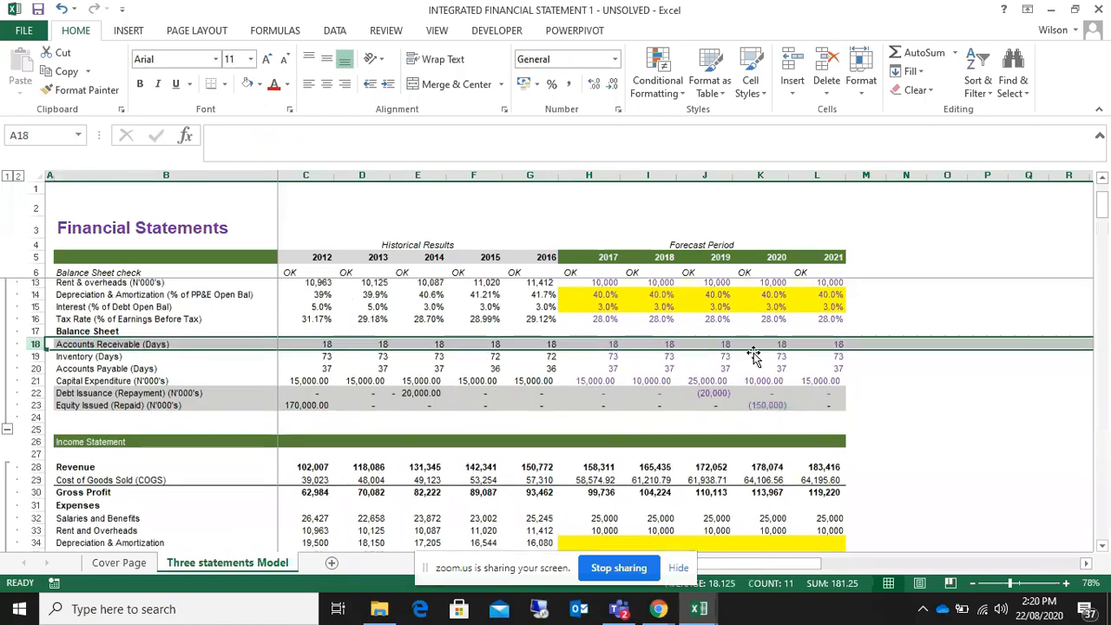
pyautogui.scroll(-6, 754, 354)
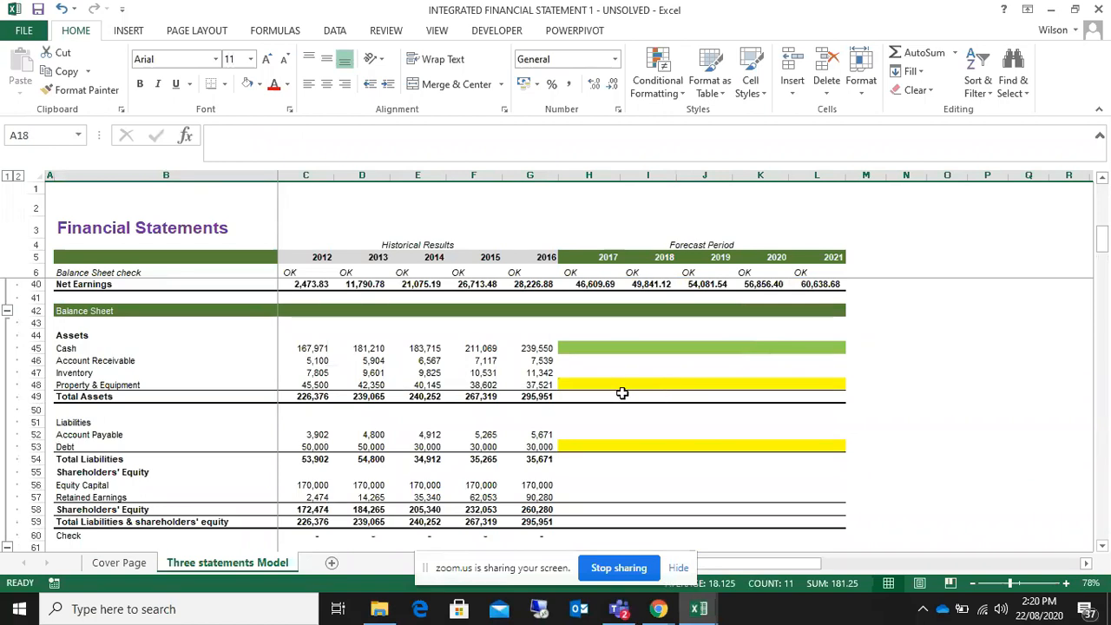
# - Calculate 2017 Account Receivable in H46 as Revenue times the receivable days assumption over 365, with =H28*H18/365
pyautogui.click(588, 360)
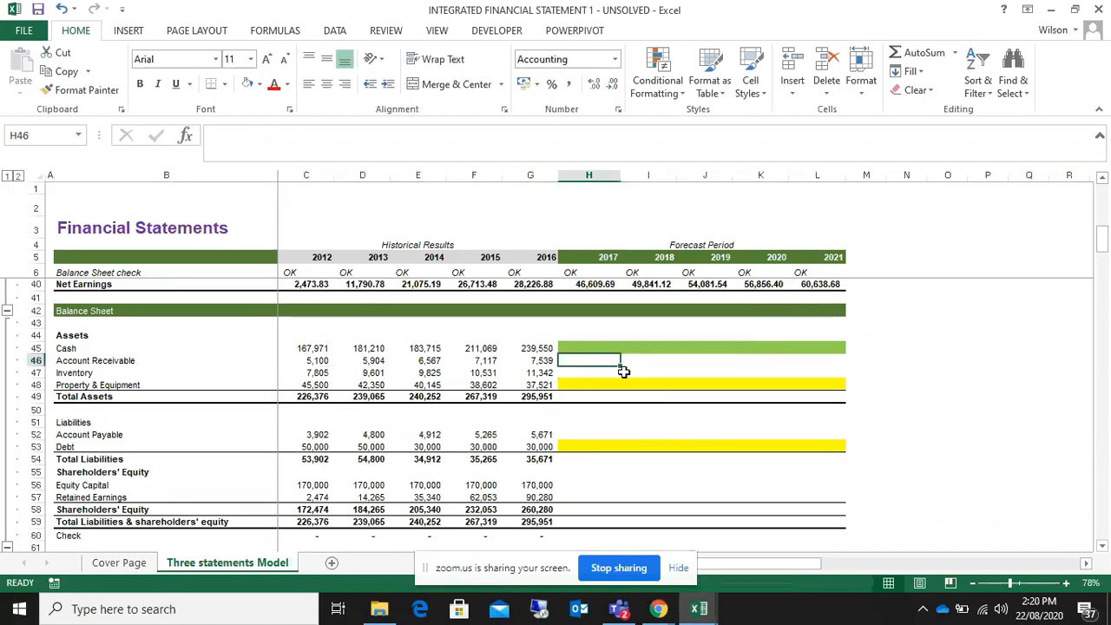
pyautogui.write('=')
pyautogui.press('Up')
pyautogui.press('Up')
pyautogui.press('Up')
pyautogui.press('Up')
pyautogui.press('Up')
pyautogui.press('Up')
pyautogui.press('Up')
pyautogui.press('Up')
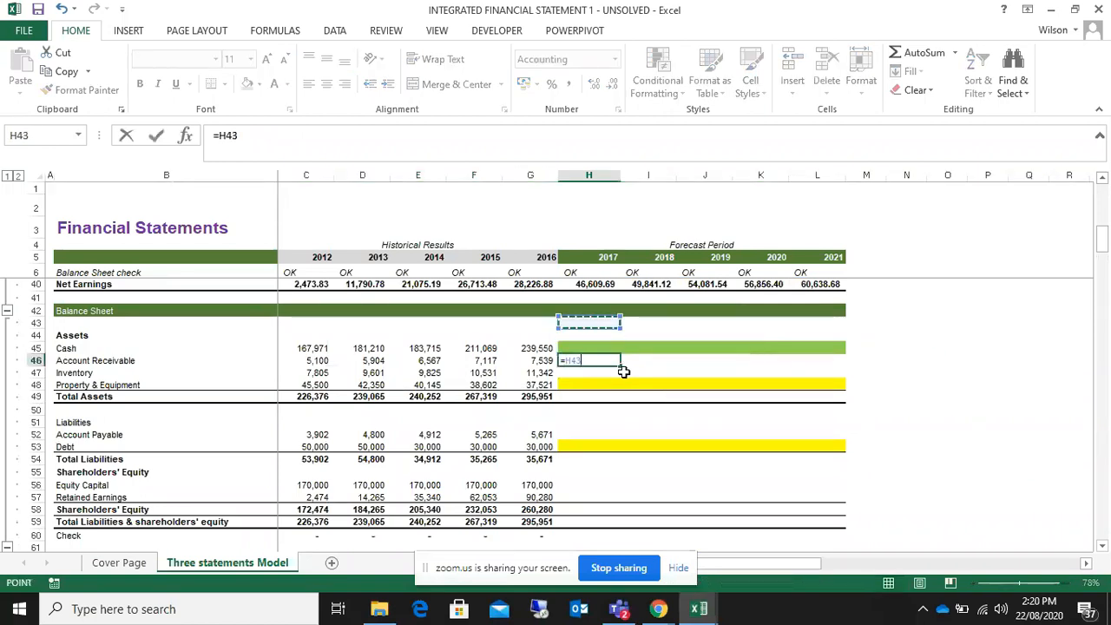
pyautogui.press('Up')
pyautogui.press('Up')
pyautogui.press('Up')
pyautogui.press('Up')
pyautogui.press('Up')
pyautogui.press('Up')
pyautogui.press('Up')
pyautogui.press('Up')
pyautogui.press('Up')
pyautogui.press('Up')
pyautogui.press('Up')
pyautogui.press('Up')
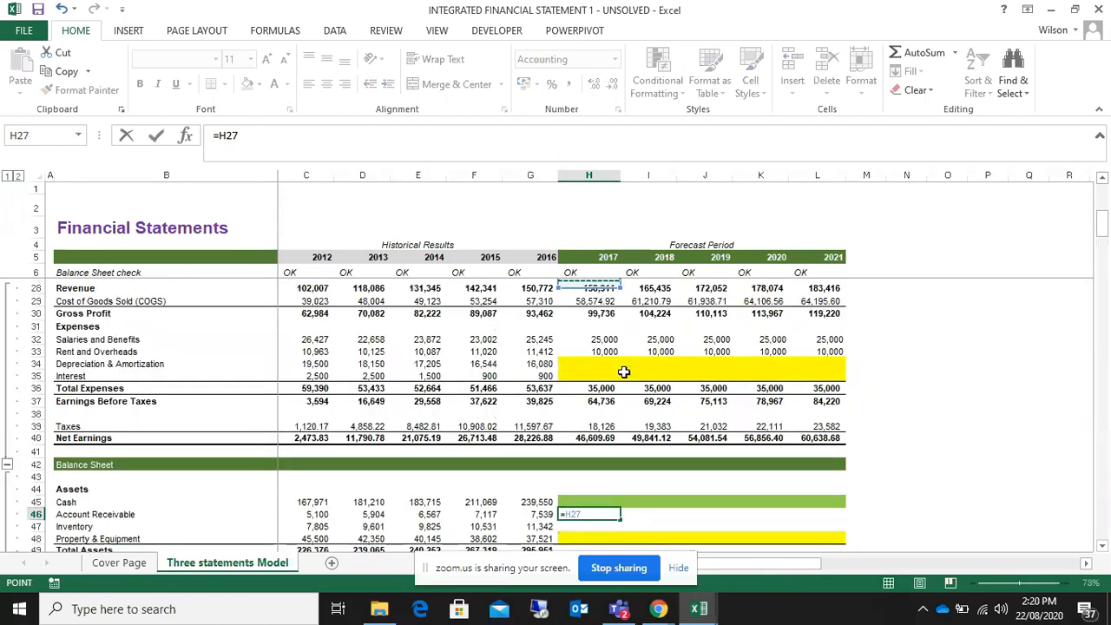
pyautogui.press('Down')
pyautogui.press('Down')
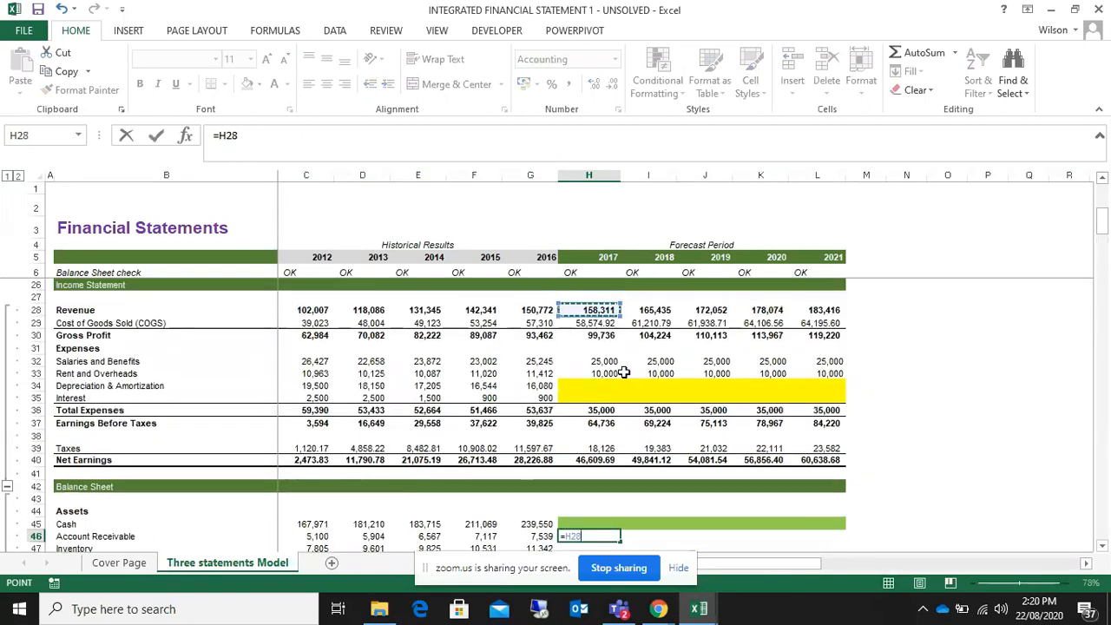
pyautogui.write('*')
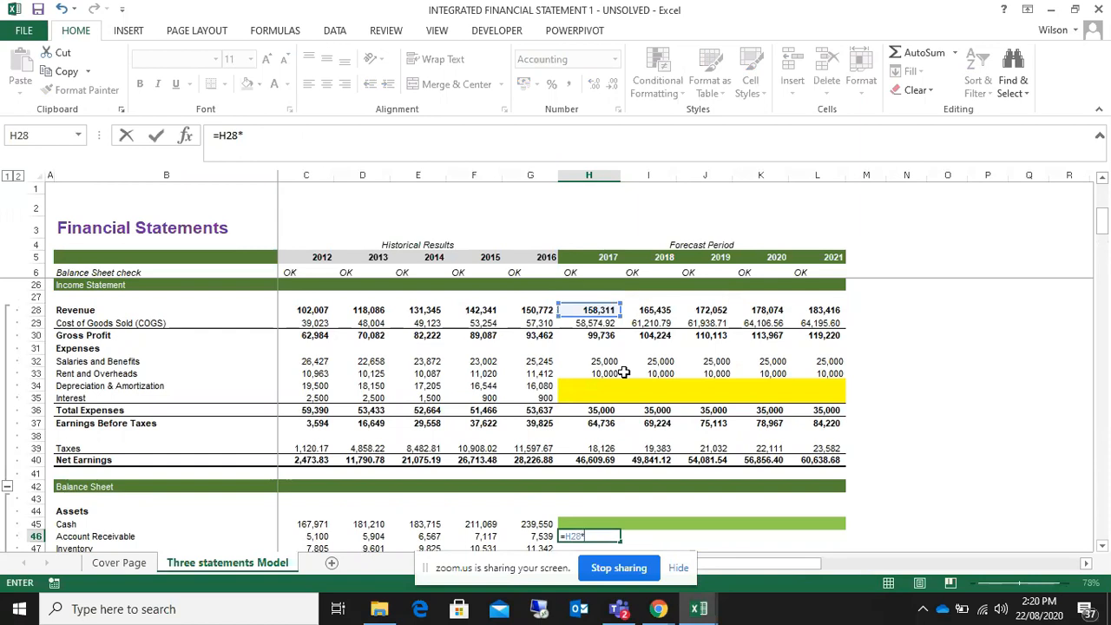
pyautogui.press('Up')
pyautogui.press('Up')
pyautogui.press('Up')
pyautogui.press('Up')
pyautogui.press('Up')
pyautogui.press('Up')
pyautogui.press('Up')
pyautogui.press('Up')
pyautogui.press('Up')
pyautogui.press('Up')
pyautogui.press('Up')
pyautogui.press('Up')
pyautogui.press('Up')
pyautogui.press('Up')
pyautogui.press('Up')
pyautogui.press('Up')
pyautogui.press('Up')
pyautogui.press('Up')
pyautogui.press('Up')
pyautogui.press('Up')
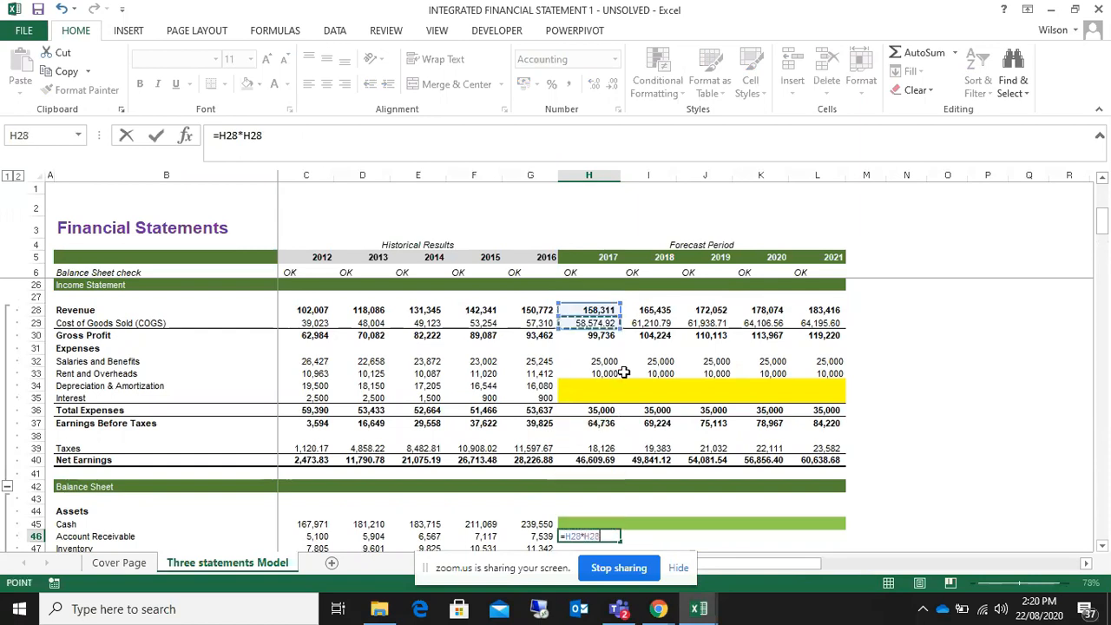
pyautogui.press('Up')
pyautogui.press('Up')
pyautogui.press('Up')
pyautogui.press('Up')
pyautogui.press('Up')
pyautogui.press('Up')
pyautogui.press('Up')
pyautogui.press('Up')
pyautogui.press('Up')
pyautogui.press('Up')
pyautogui.press('Up')
pyautogui.press('Up')
pyautogui.press('Up')
pyautogui.press('Up')
pyautogui.press('Up')
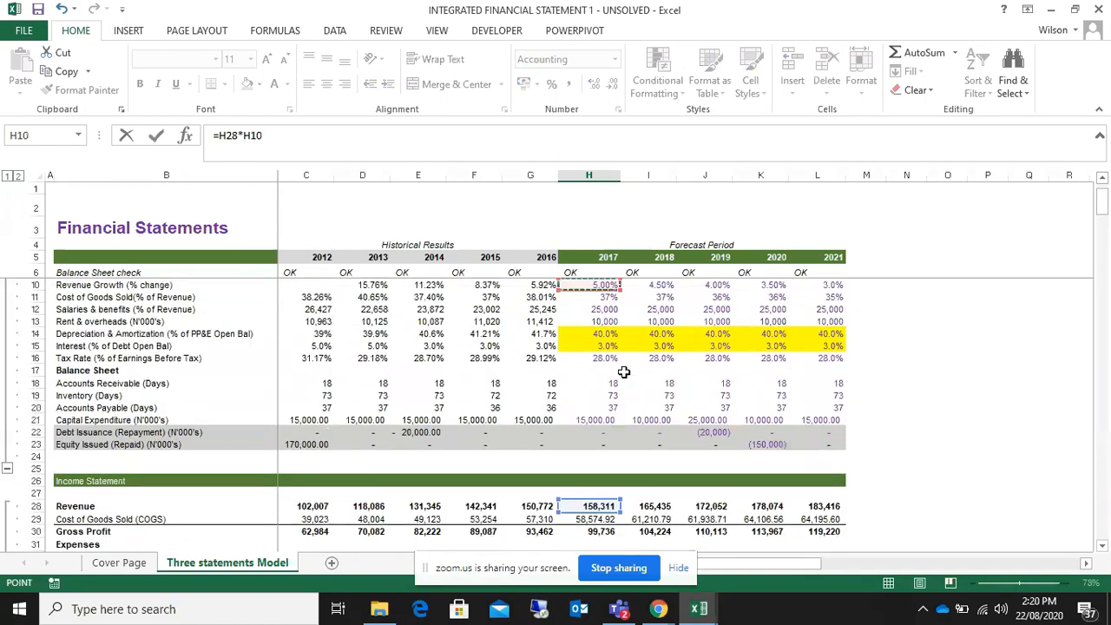
pyautogui.press('Down')
pyautogui.press('Down')
pyautogui.press('Down')
pyautogui.press('Down')
pyautogui.press('Down')
pyautogui.press('Down')
pyautogui.press('Down')
pyautogui.press('Down')
pyautogui.write('/')
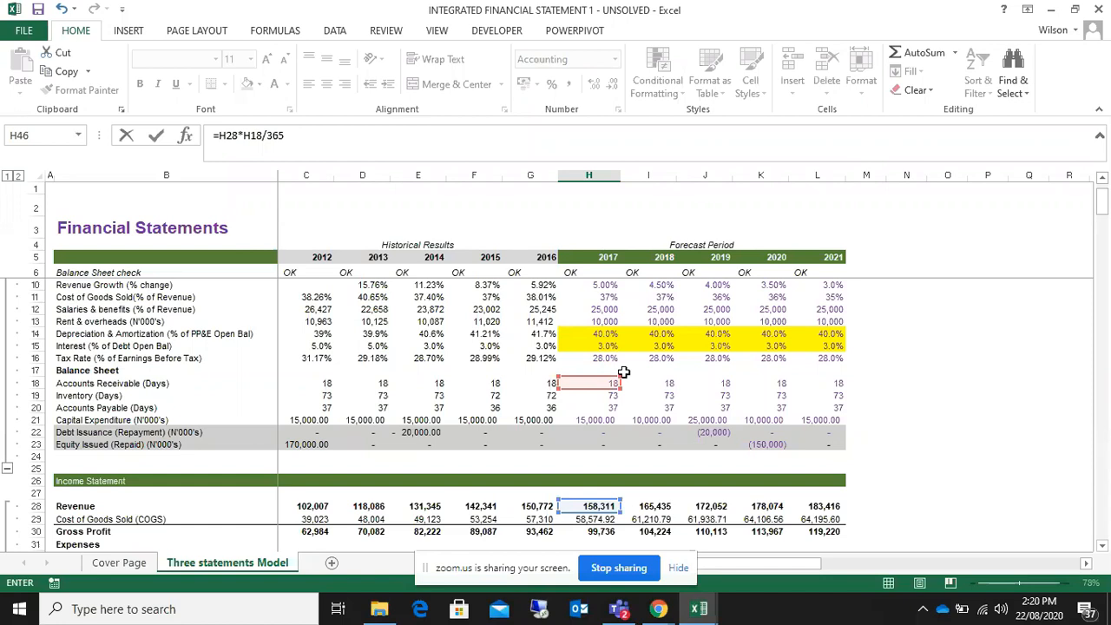
pyautogui.press('Return')
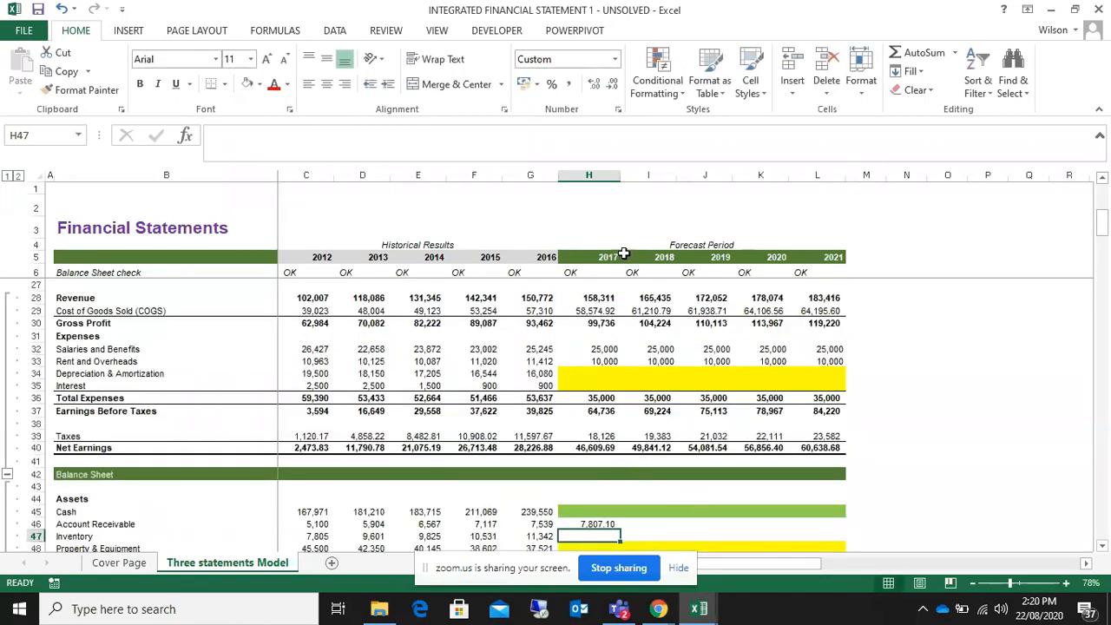
# - Fill the 2017 Account Receivable formula in H46 across the forecast years to 2021 in L46
pyautogui.click(583, 524)
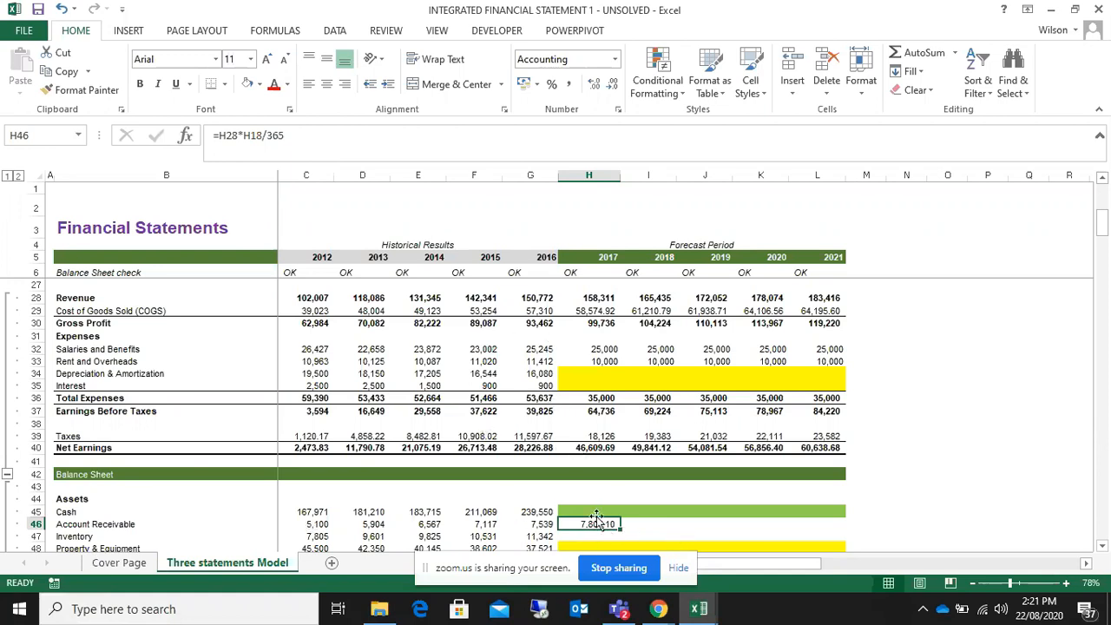
pyautogui.moveTo(621, 529); pyautogui.dragTo(840, 523)
pyautogui.scroll(-2, 827, 476)
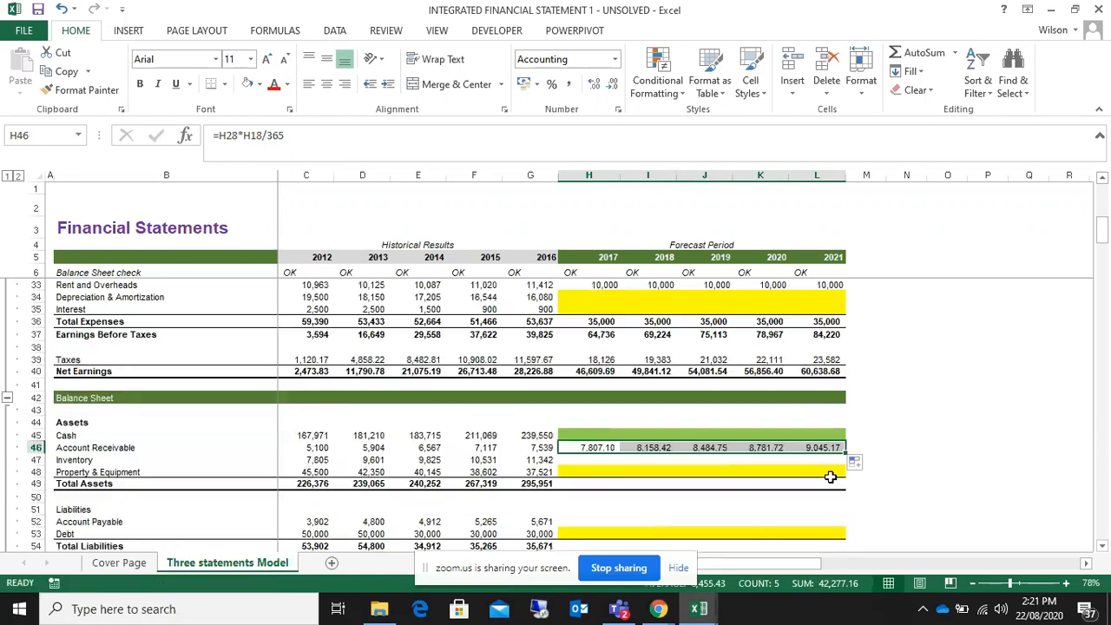
# - Calculate 2017 Inventory in H47 as Cost of Goods Sold times the inventory days assumption over 365, with =H29*H19/365
pyautogui.click(590, 461)
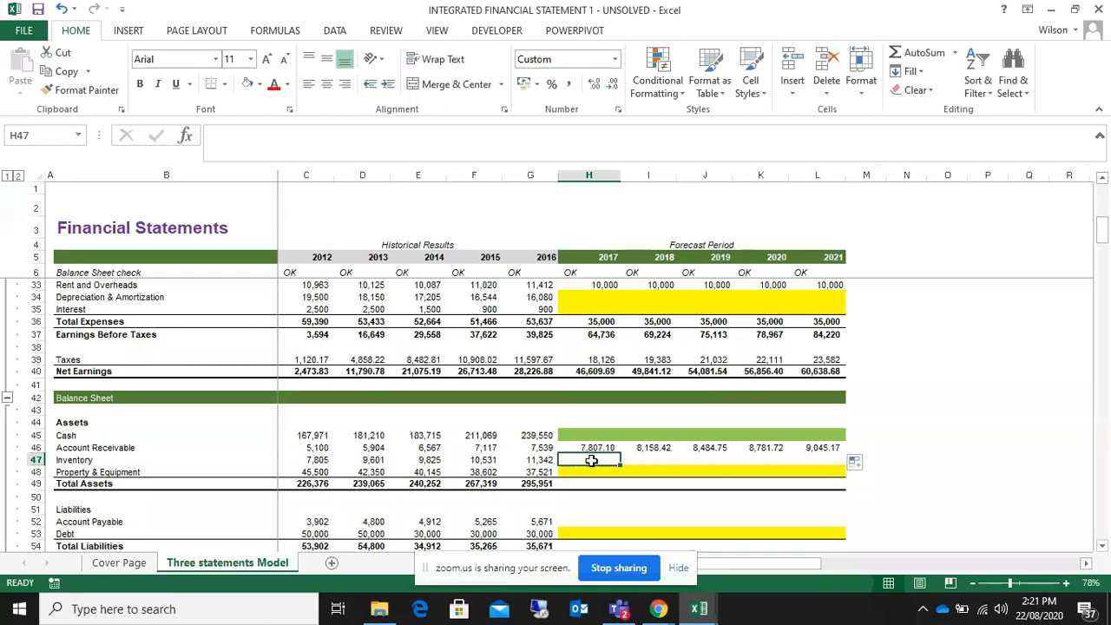
pyautogui.write('=')
pyautogui.press('Up')
pyautogui.press('Up')
pyautogui.press('Up')
pyautogui.press('Up')
pyautogui.press('Up')
pyautogui.press('Up')
pyautogui.press('Up')
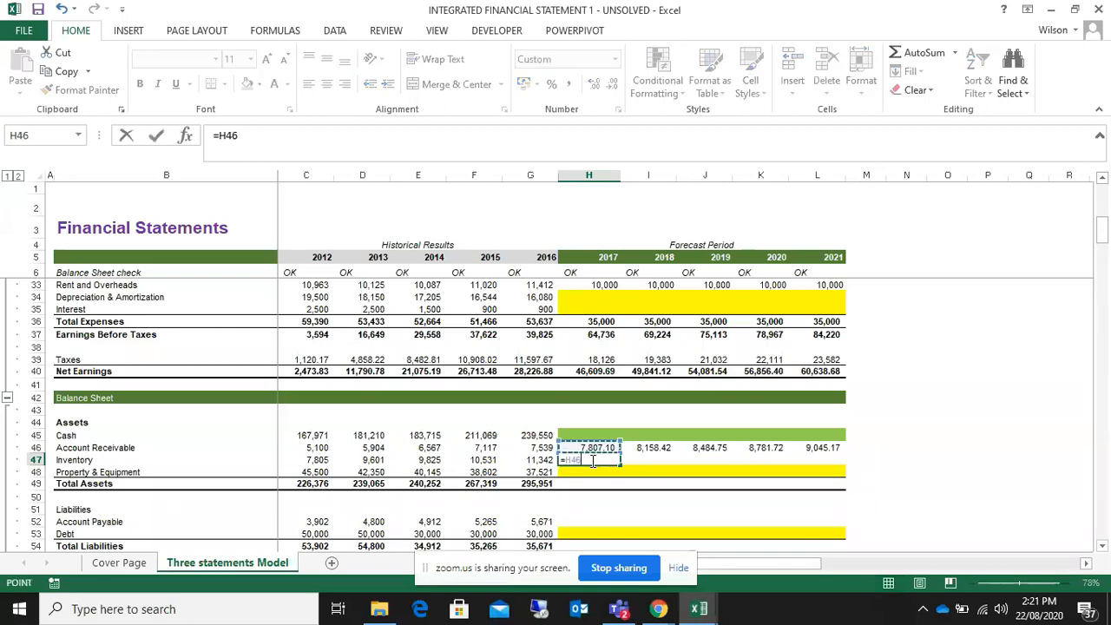
pyautogui.press('Up')
pyautogui.press('Up')
pyautogui.press('Up')
pyautogui.press('Up')
pyautogui.press('Up')
pyautogui.press('Up')
pyautogui.press('Up')
pyautogui.press('Up')
pyautogui.press('Up')
pyautogui.press('Up')
pyautogui.press('Up')
pyautogui.press('Up')
pyautogui.press('Up')
pyautogui.press('Up')
pyautogui.press('Up')
pyautogui.press('Up')
pyautogui.press('Up')
pyautogui.press('Up')
pyautogui.press('Up')
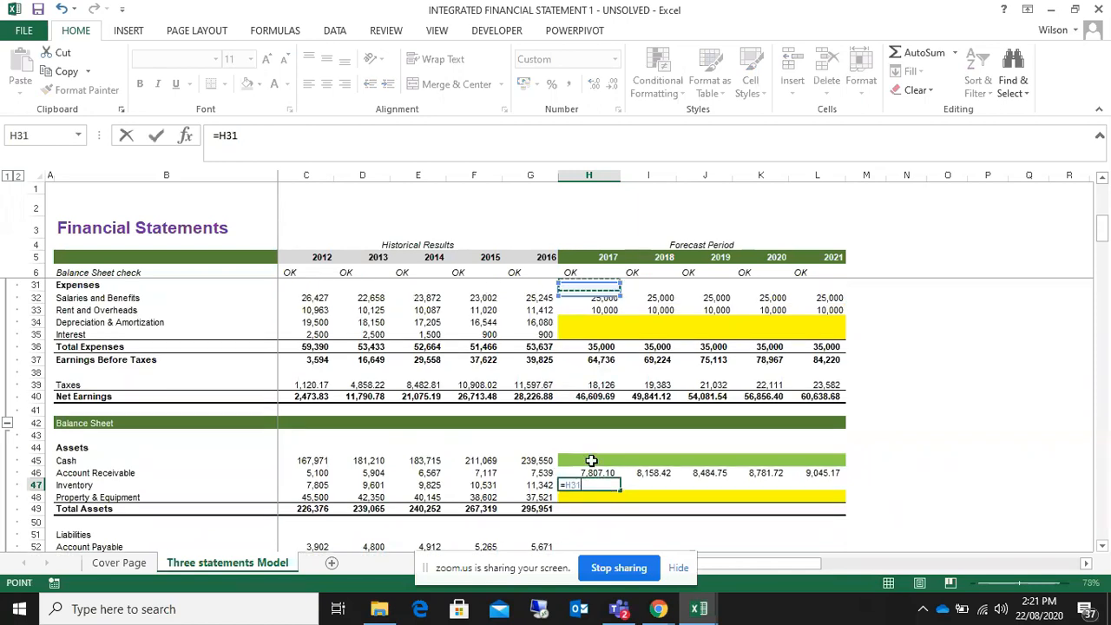
pyautogui.press('Down')
pyautogui.press('Down')
pyautogui.press('Down')
pyautogui.press('Down')
pyautogui.press('Down')
pyautogui.press('Down')
pyautogui.press('Down')
pyautogui.press('Down')
pyautogui.press('Down')
pyautogui.press('Up')
pyautogui.write('*')
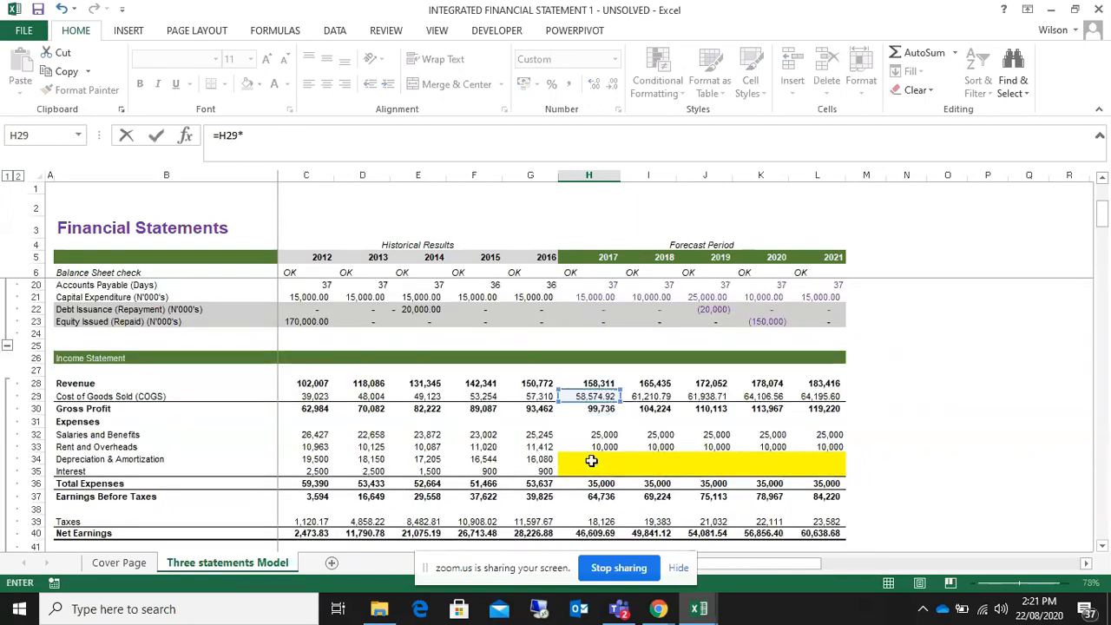
pyautogui.scroll(-1, 590, 460)
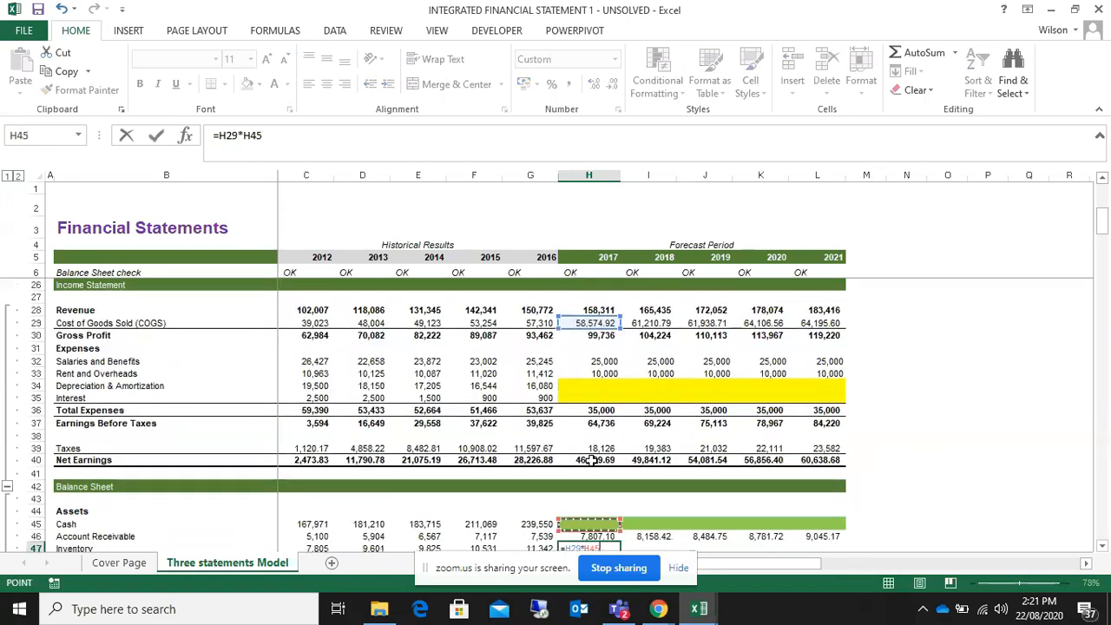
pyautogui.press('Up')
pyautogui.press('Up')
pyautogui.press('Up')
pyautogui.press('Up')
pyautogui.press('Up')
pyautogui.press('Up')
pyautogui.press('Up')
pyautogui.press('Up')
pyautogui.press('Up')
pyautogui.press('Up')
pyautogui.press('Up')
pyautogui.press('Up')
pyautogui.press('Up')
pyautogui.press('Up')
pyautogui.press('Up')
pyautogui.press('Up')
pyautogui.press('Up')
pyautogui.press('Up')
pyautogui.press('Up')
pyautogui.press('Up')
pyautogui.press('Up')
pyautogui.press('Up')
pyautogui.press('Up')
pyautogui.press('Up')
pyautogui.press('Up')
pyautogui.press('Up')
pyautogui.press('Up')
pyautogui.press('Up')
pyautogui.press('Up')
pyautogui.press('Down')
pyautogui.press('Down')
pyautogui.press('Down')
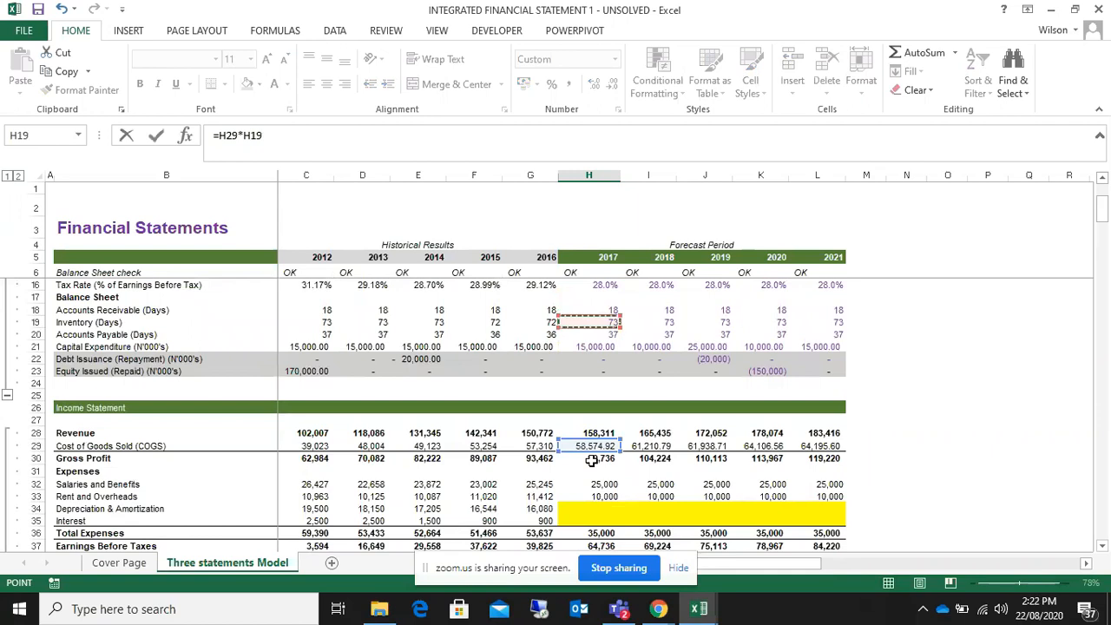
pyautogui.write('/365')
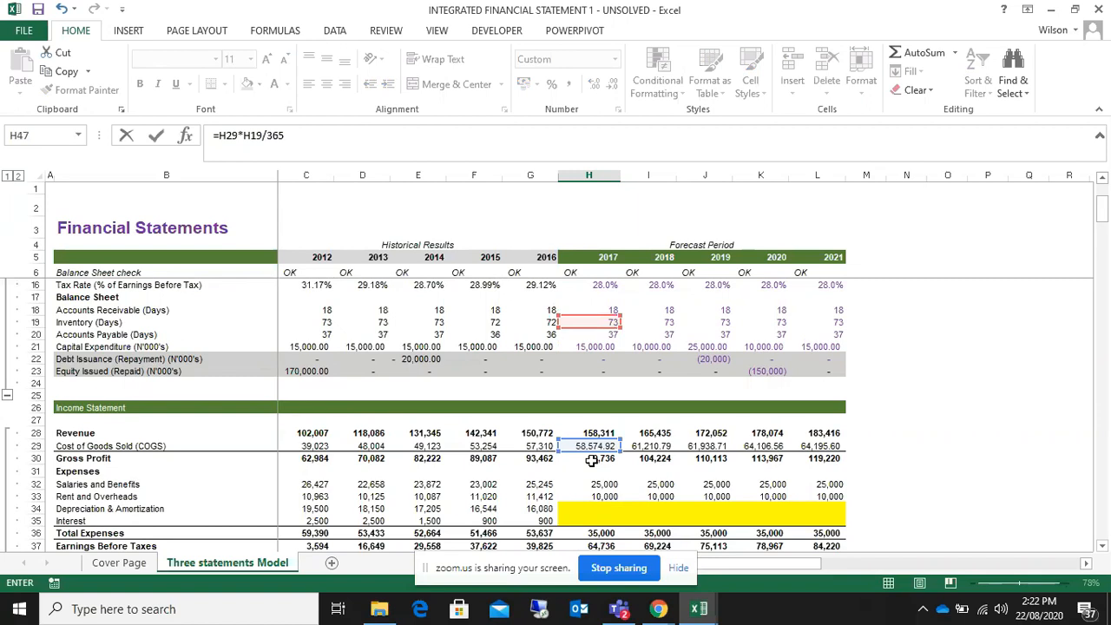
pyautogui.press('Return')
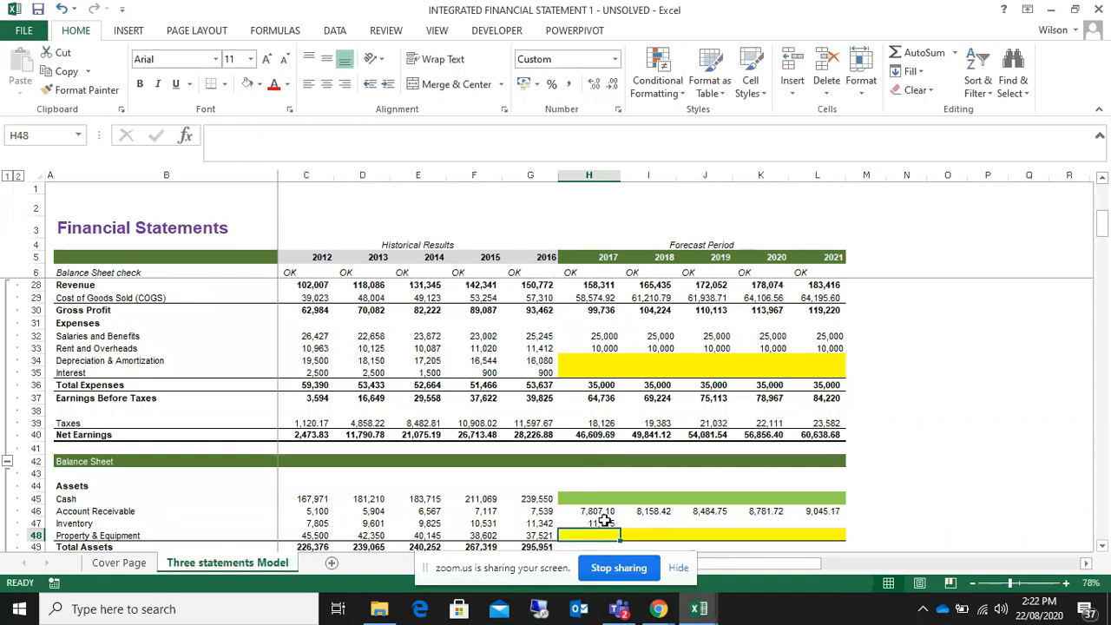
# - Fill the 2017 Inventory formula in H47 across the forecast years to 2021 in L47
pyautogui.click(603, 521)
pyautogui.moveTo(619, 529); pyautogui.dragTo(860, 526)
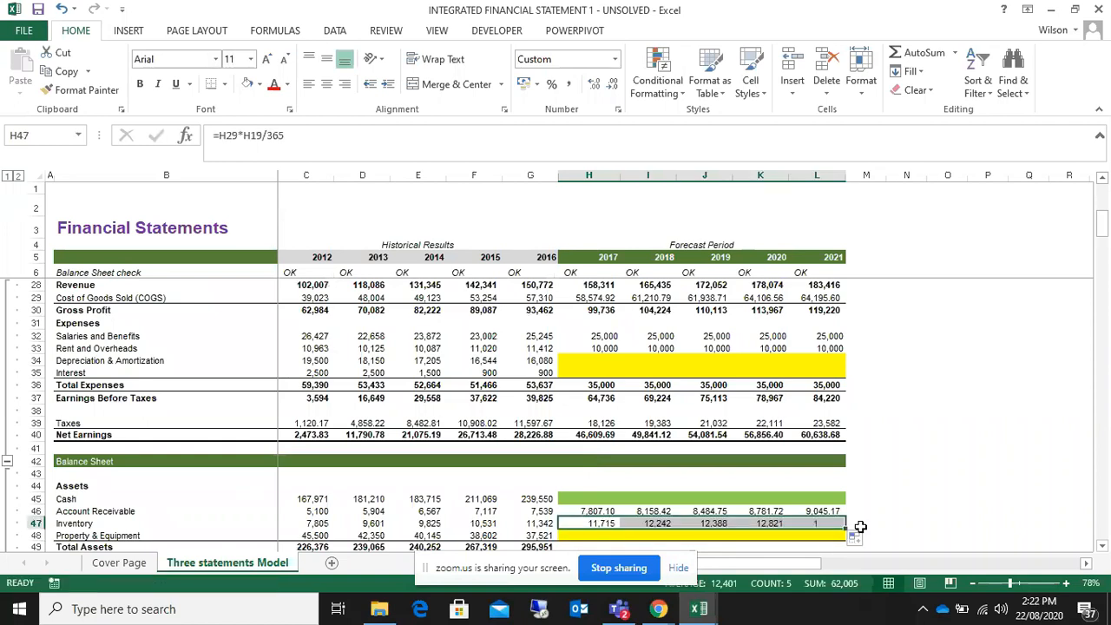
pyautogui.click(592, 512)
pyautogui.moveTo(593, 514); pyautogui.dragTo(594, 518)
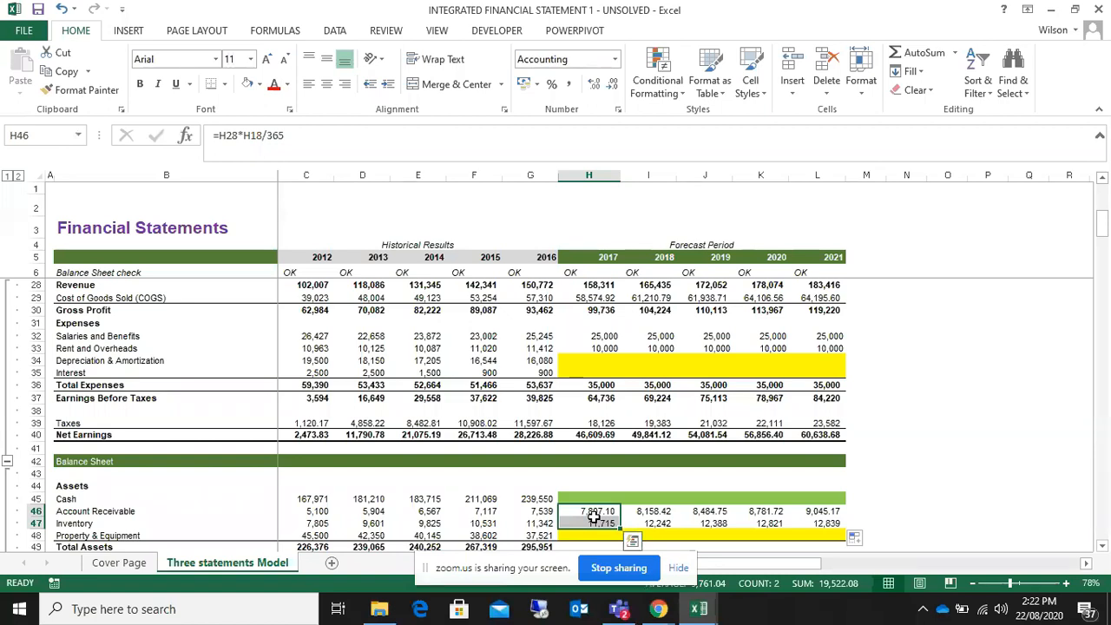
# - Examine the 2017–2021 Property & Equipment forecast cells in row 48 against the assumptions and the Depreciation & Amortization line
pyautogui.scroll(-1, 605, 514)
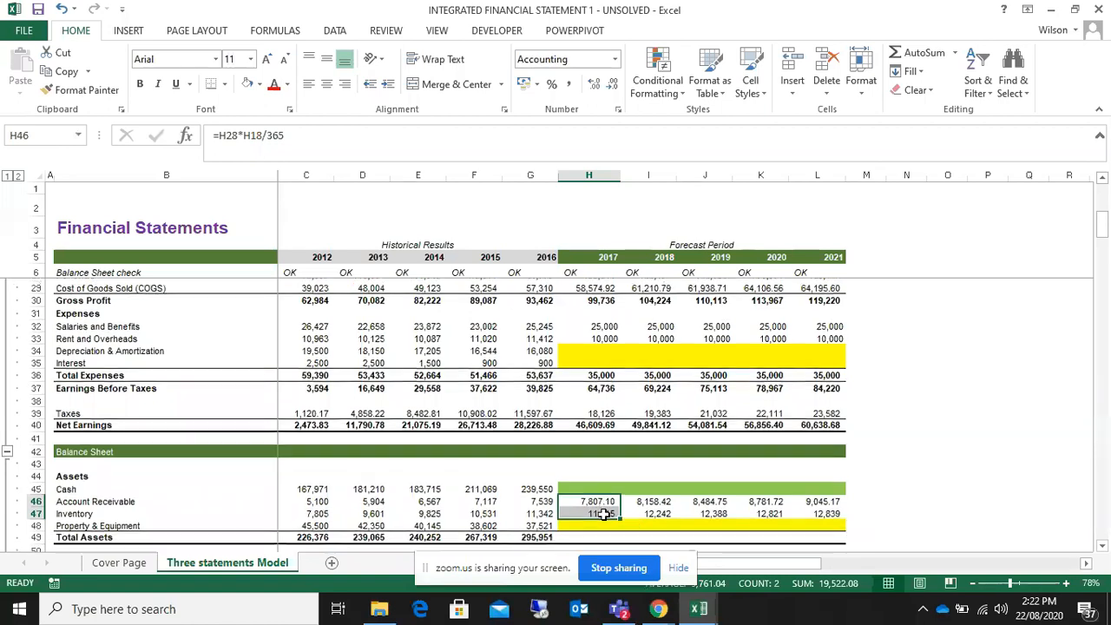
pyautogui.scroll(-3, 604, 514)
pyautogui.moveTo(568, 423); pyautogui.dragTo(819, 421)
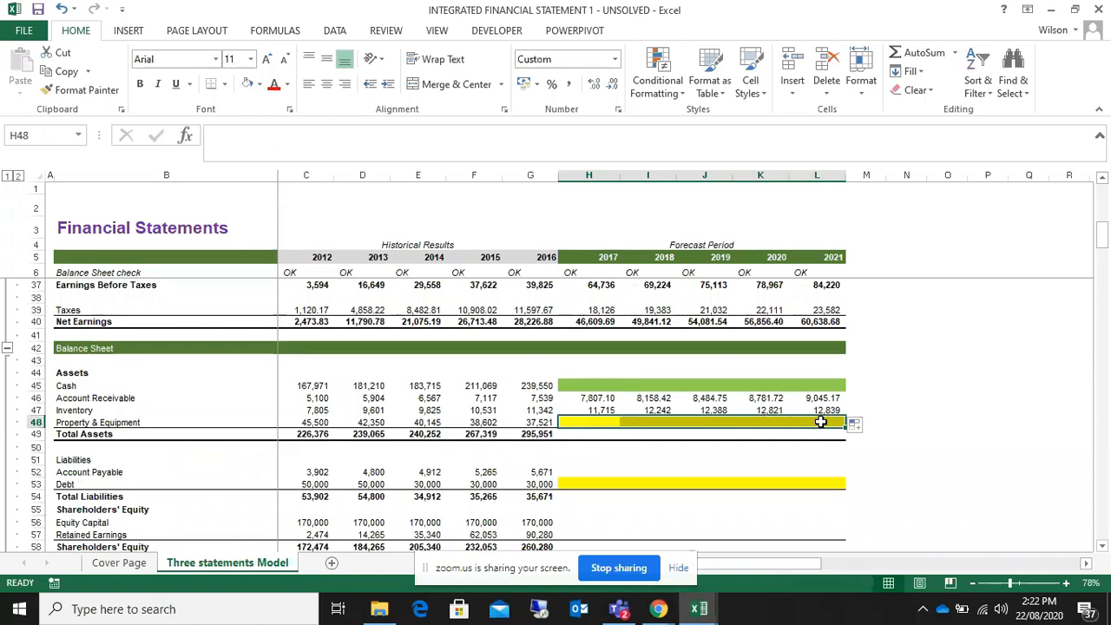
pyautogui.scroll(4, 820, 422)
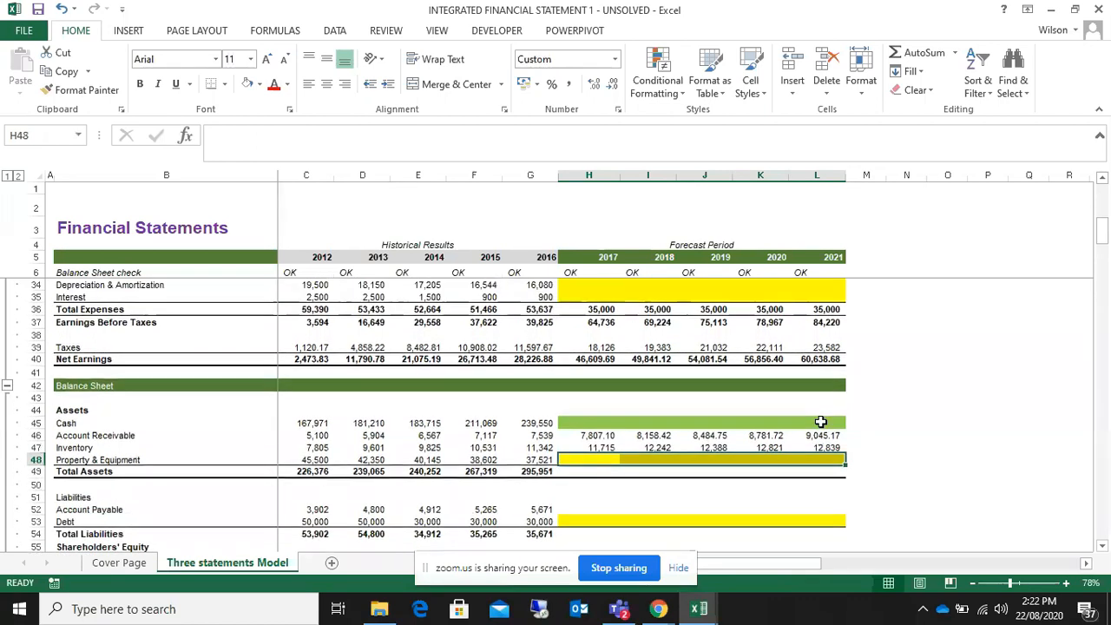
pyautogui.scroll(5, 820, 421)
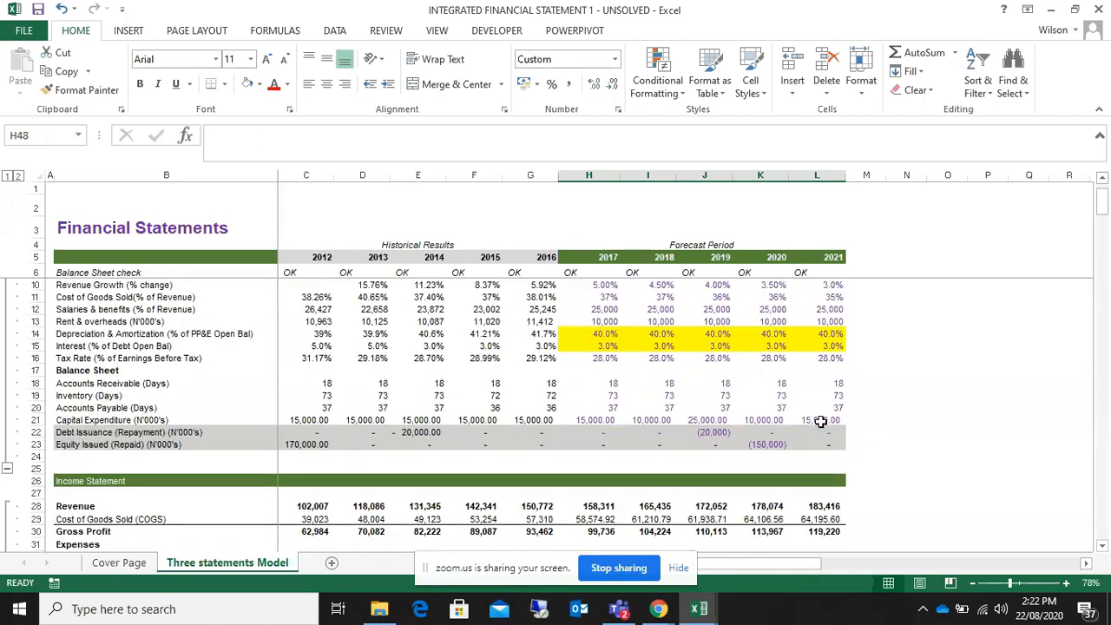
pyautogui.scroll(-3, 820, 422)
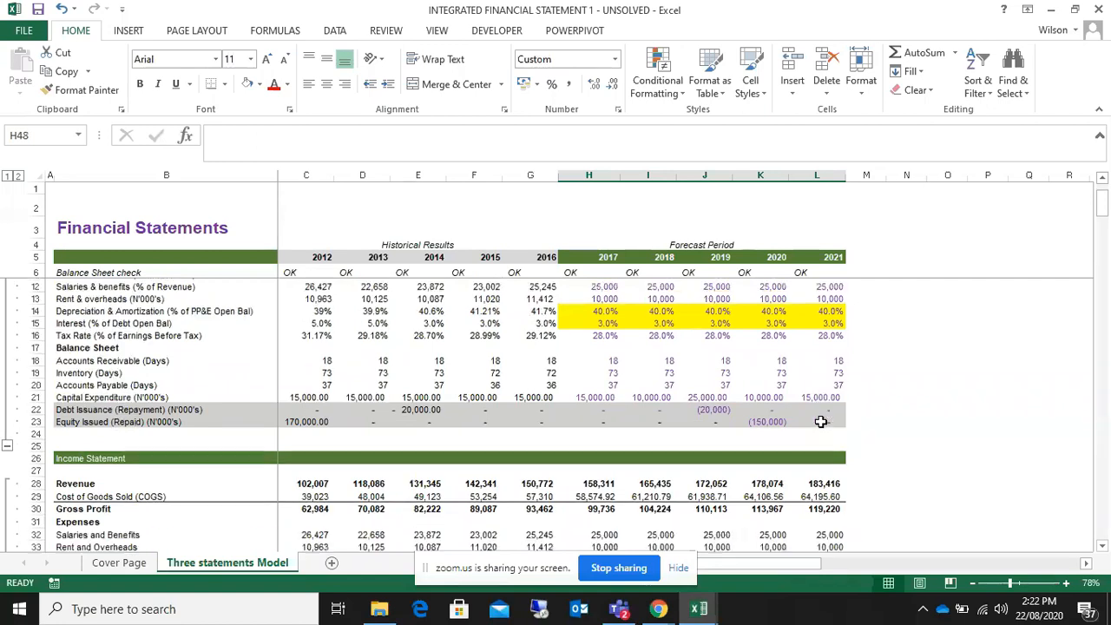
pyautogui.scroll(-3, 820, 422)
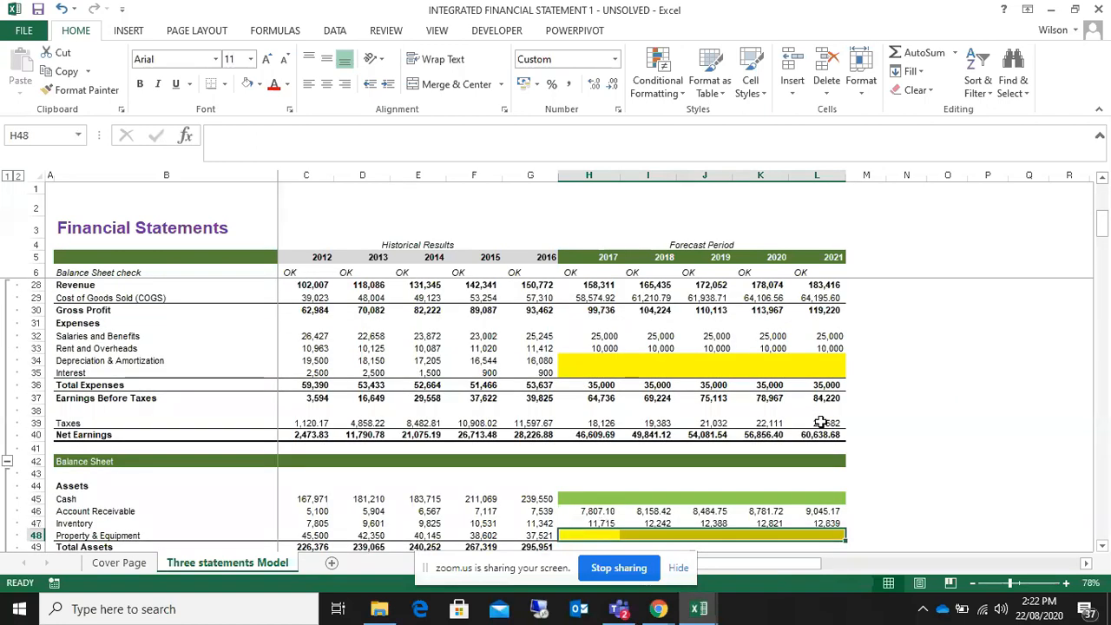
pyautogui.scroll(-2, 820, 421)
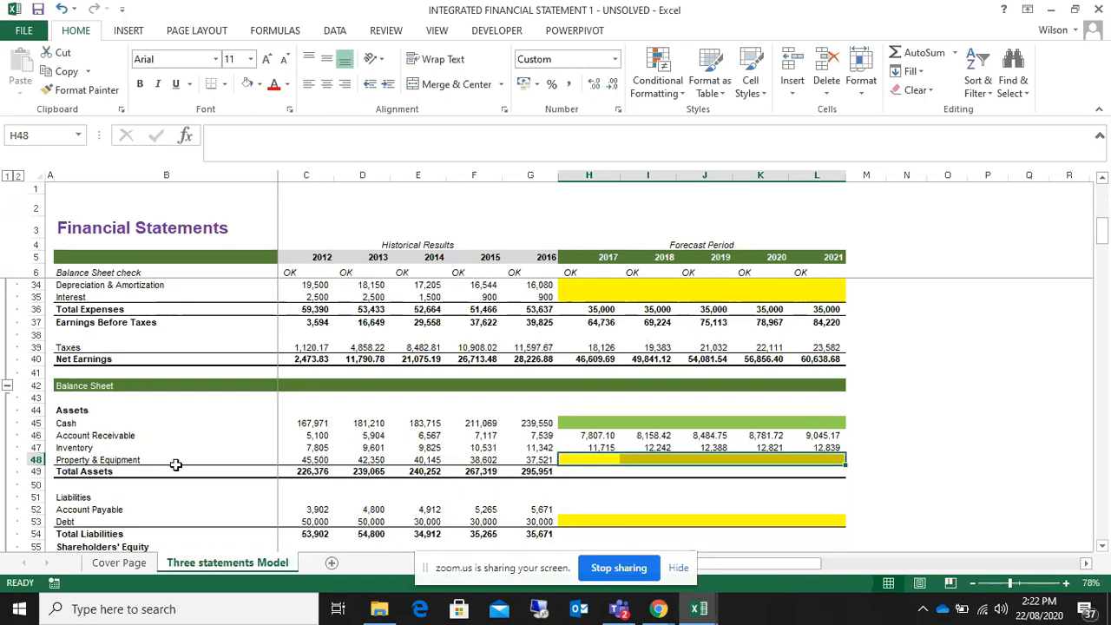
# - Total the 2017 assets in H49 with =SUM(H45:H48) and fill the formula across to 2021 in L49
pyautogui.click(601, 471)
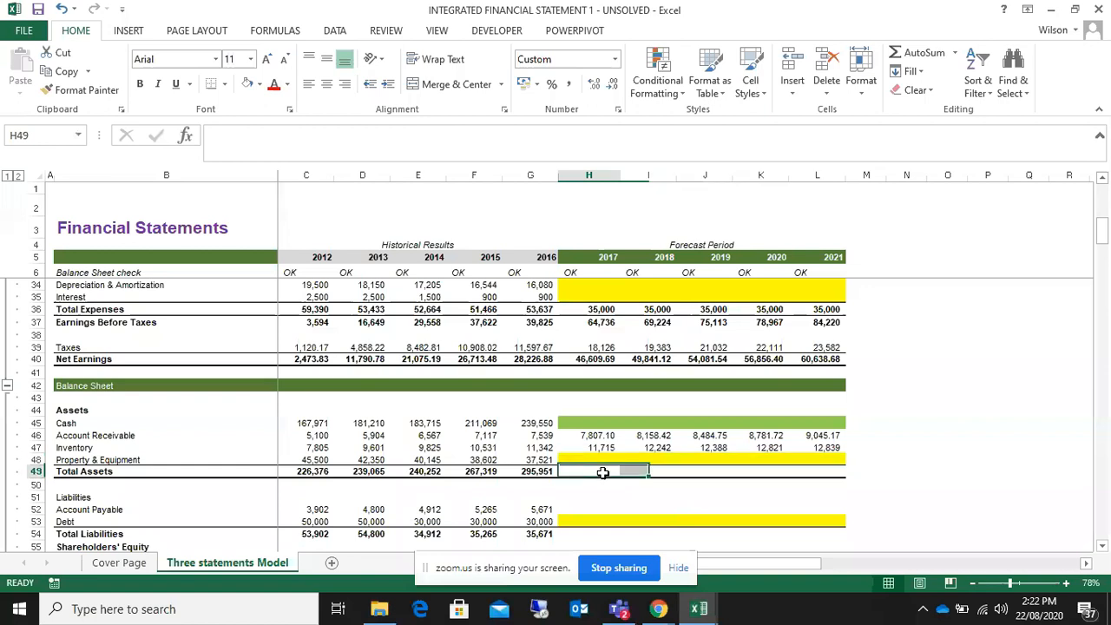
pyautogui.write('=sum(')
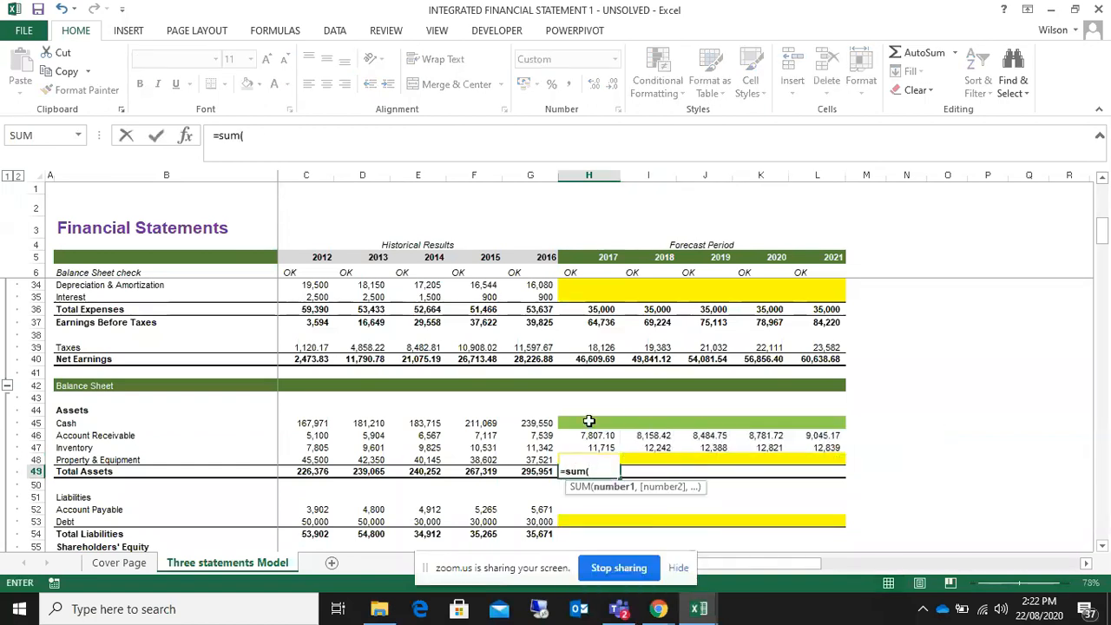
pyautogui.moveTo(587, 425); pyautogui.dragTo(592, 458)
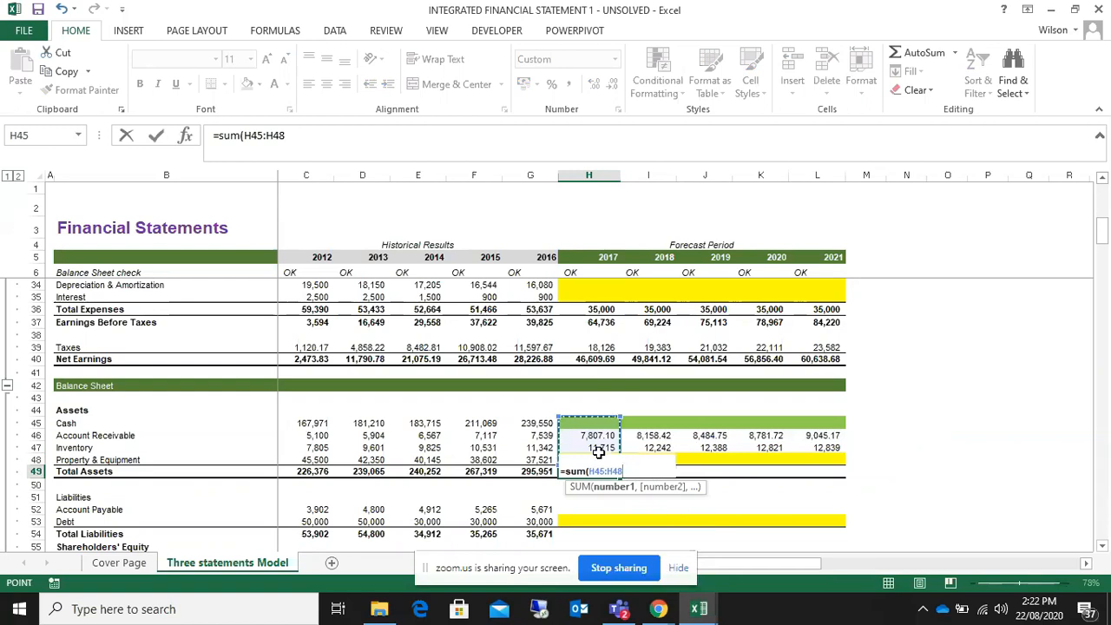
pyautogui.press('Return')
pyautogui.click(590, 471)
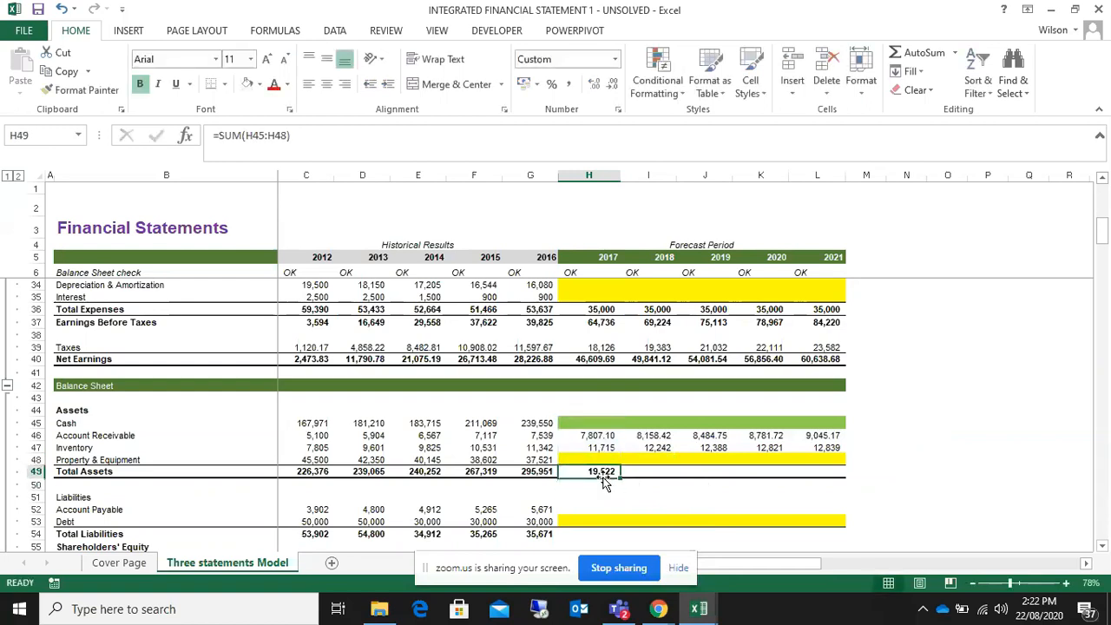
pyautogui.moveTo(620, 477); pyautogui.dragTo(846, 484)
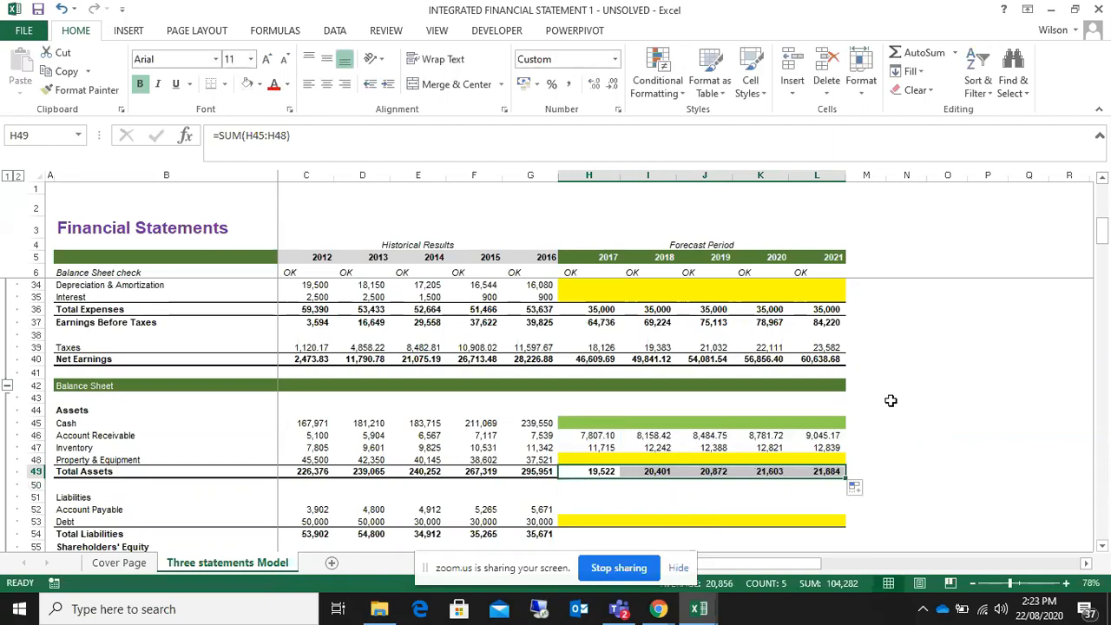
# - Calculate 2017 Account Payable in H52 as Cost of Goods Sold times the payable days assumption over 365, with =H29*H20/365
pyautogui.scroll(-2, 890, 400)
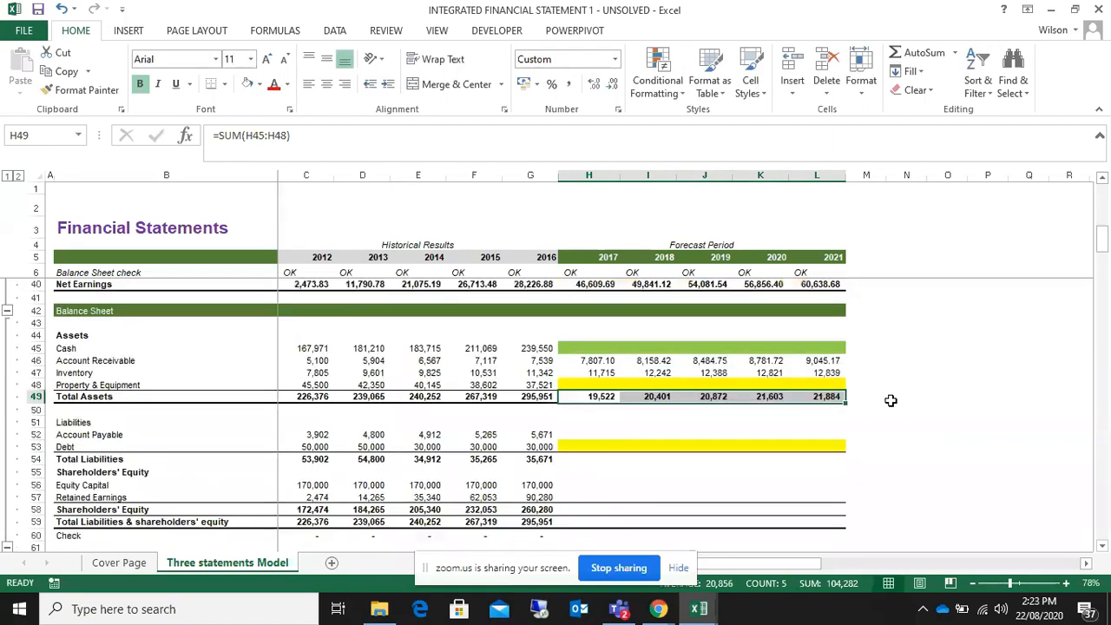
pyautogui.click(581, 433)
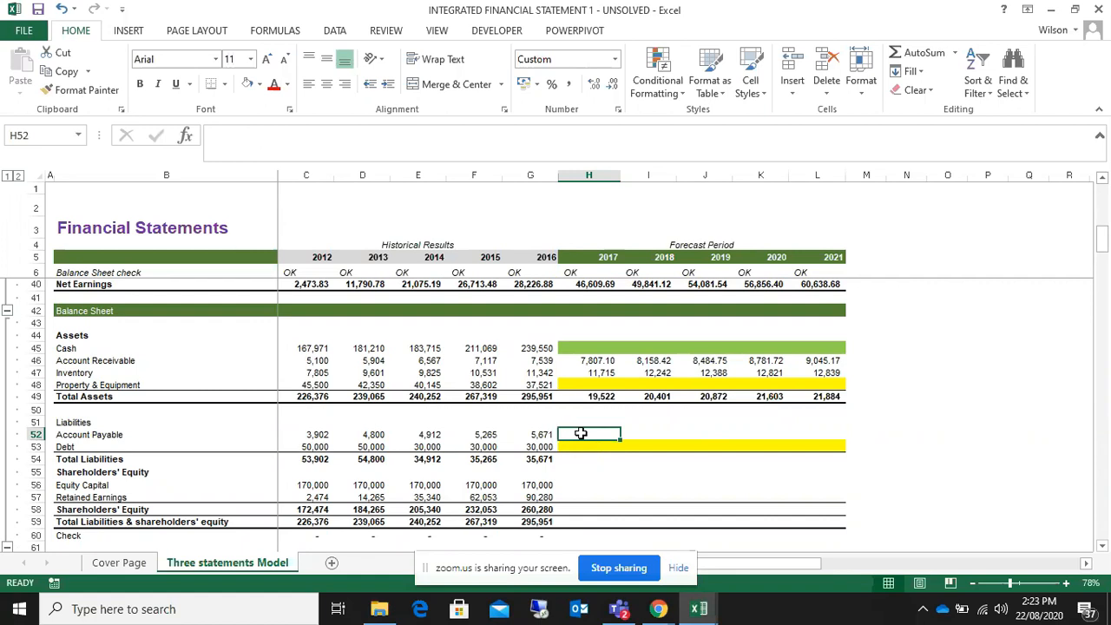
pyautogui.write('=')
pyautogui.press('Up')
pyautogui.press('Up')
pyautogui.press('Up')
pyautogui.press('Up')
pyautogui.press('Up')
pyautogui.press('Up')
pyautogui.press('Up')
pyautogui.press('Up')
pyautogui.press('Up')
pyautogui.press('Up')
pyautogui.press('Up')
pyautogui.press('Up')
pyautogui.press('Up')
pyautogui.press('Up')
pyautogui.press('Up')
pyautogui.press('Up')
pyautogui.press('Up')
pyautogui.press('Up')
pyautogui.press('Up')
pyautogui.press('Up')
pyautogui.press('Up')
pyautogui.press('Up')
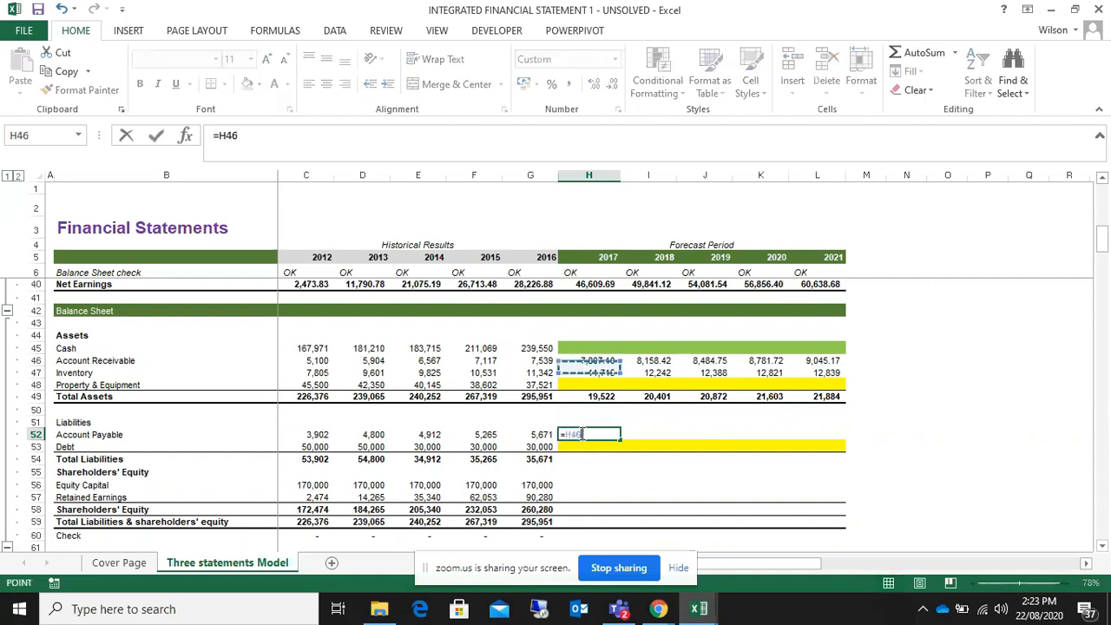
pyautogui.press('Up')
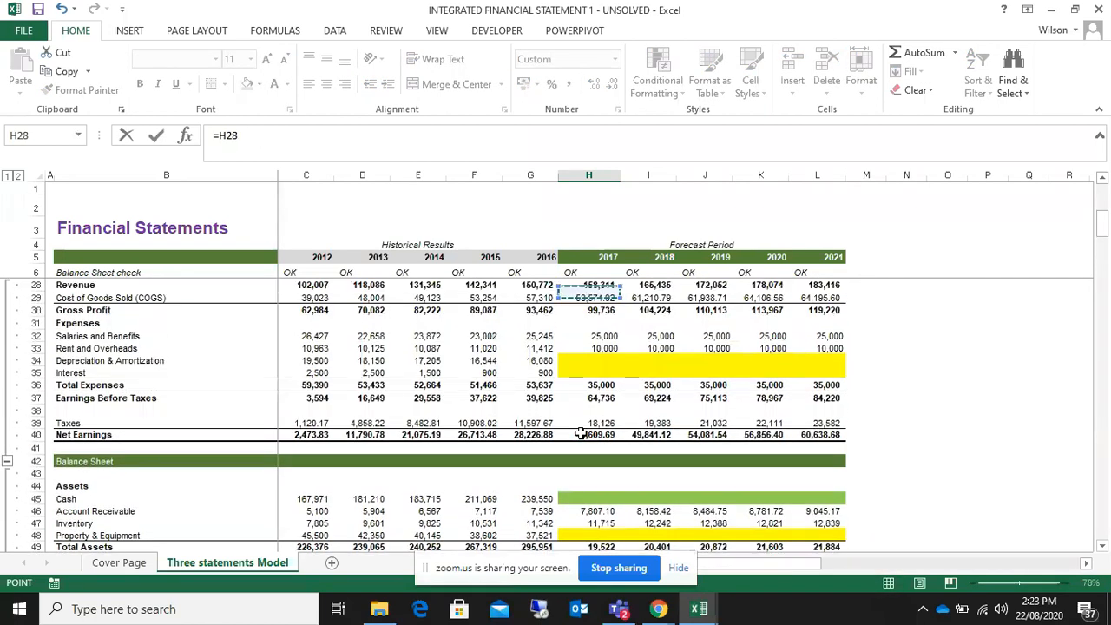
pyautogui.press('Down')
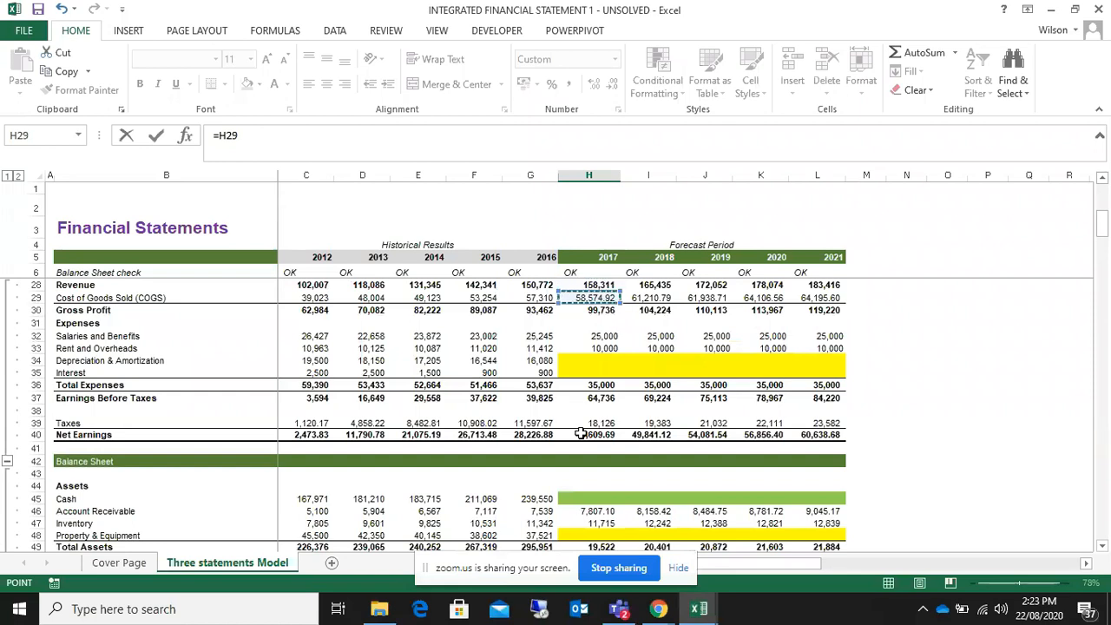
pyautogui.write('*')
pyautogui.press('Up')
pyautogui.press('Up')
pyautogui.press('Up')
pyautogui.press('Up')
pyautogui.press('Up')
pyautogui.press('Up')
pyautogui.press('Up')
pyautogui.press('Up')
pyautogui.press('Up')
pyautogui.press('Up')
pyautogui.press('Up')
pyautogui.press('Up')
pyautogui.press('Up')
pyautogui.press('Up')
pyautogui.press('Up')
pyautogui.press('Up')
pyautogui.press('Up')
pyautogui.press('Up')
pyautogui.press('Up')
pyautogui.press('Up')
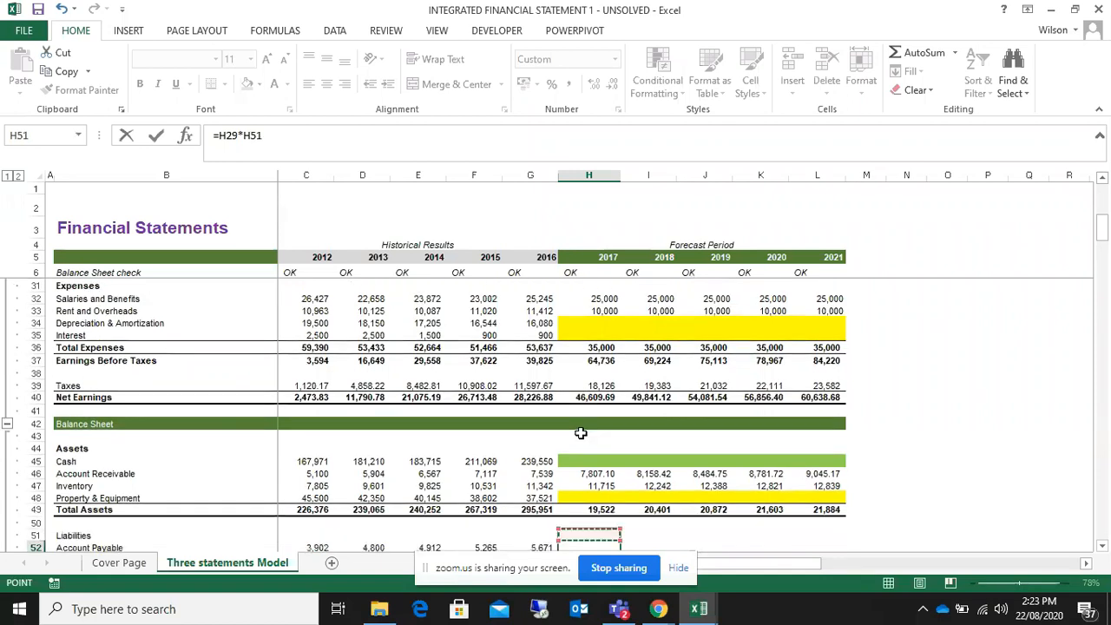
pyautogui.press('Up')
pyautogui.press('Up')
pyautogui.press('Up')
pyautogui.press('Up')
pyautogui.press('Up')
pyautogui.press('Up')
pyautogui.press('Up')
pyautogui.press('Up')
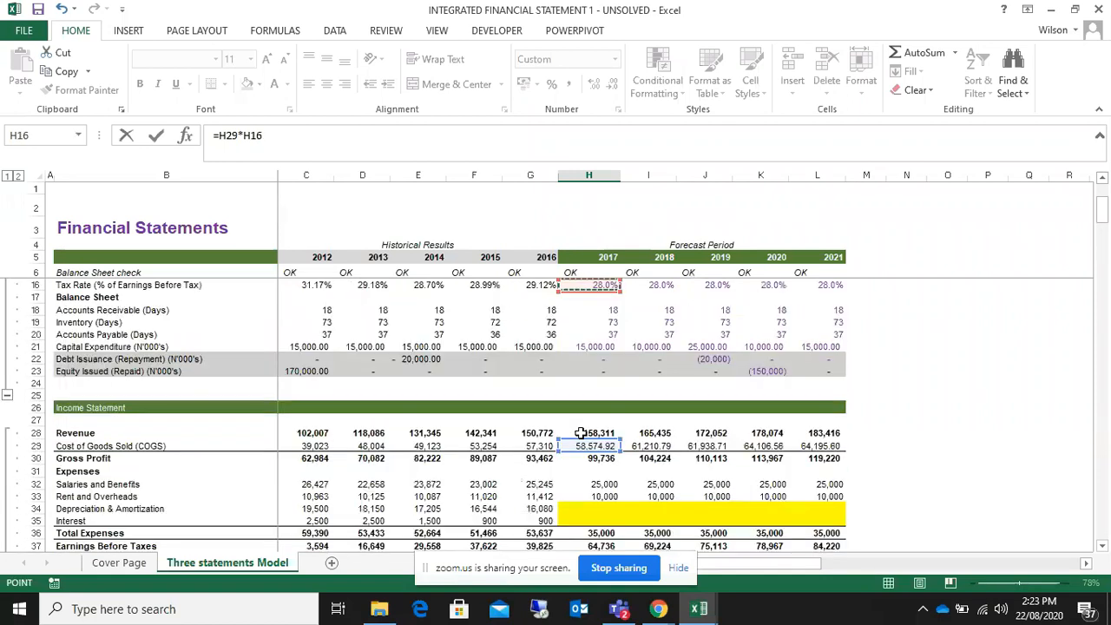
pyautogui.press('Down')
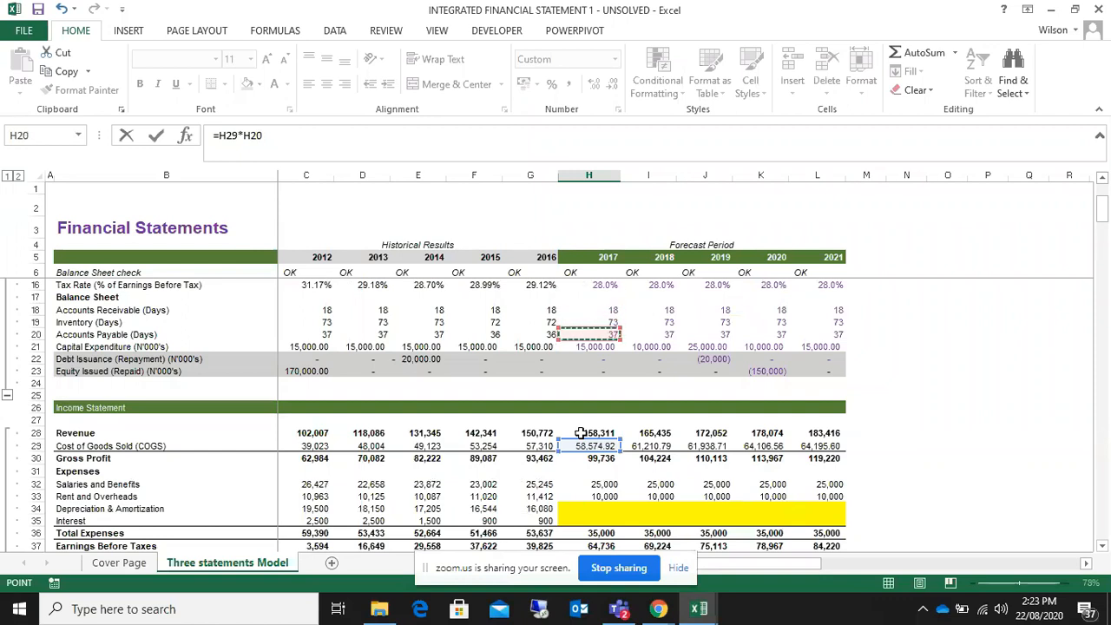
pyautogui.write('/365')
pyautogui.press('Return')
# - Fill the 2017 Account Payable formula in H52 across the forecast years to 2021 in L52
pyautogui.scroll(-2, 608, 469)
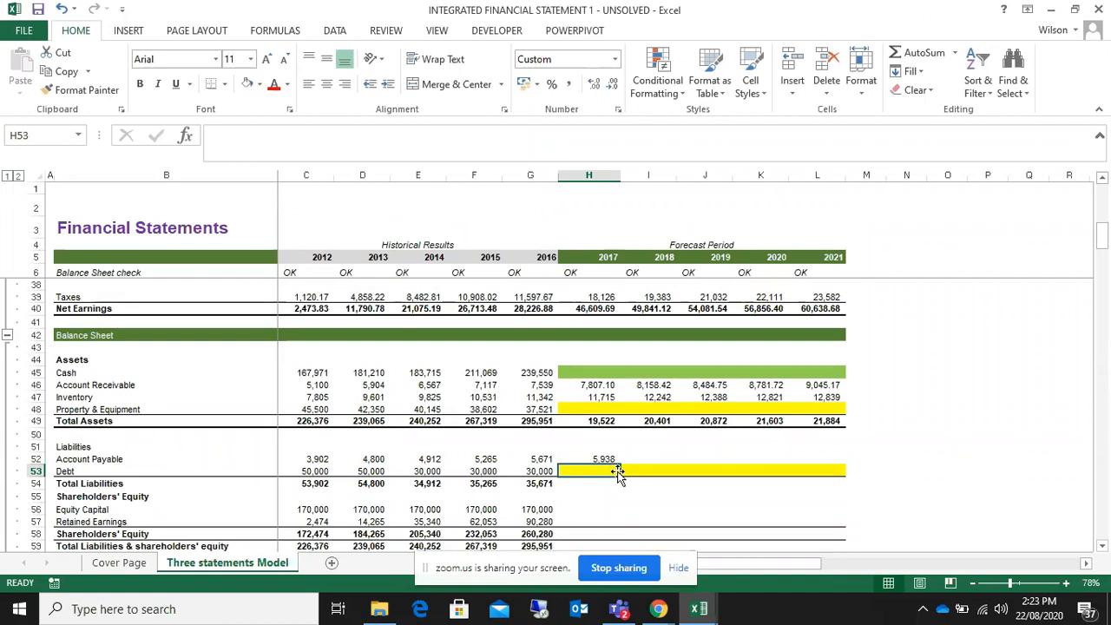
pyautogui.click(607, 396)
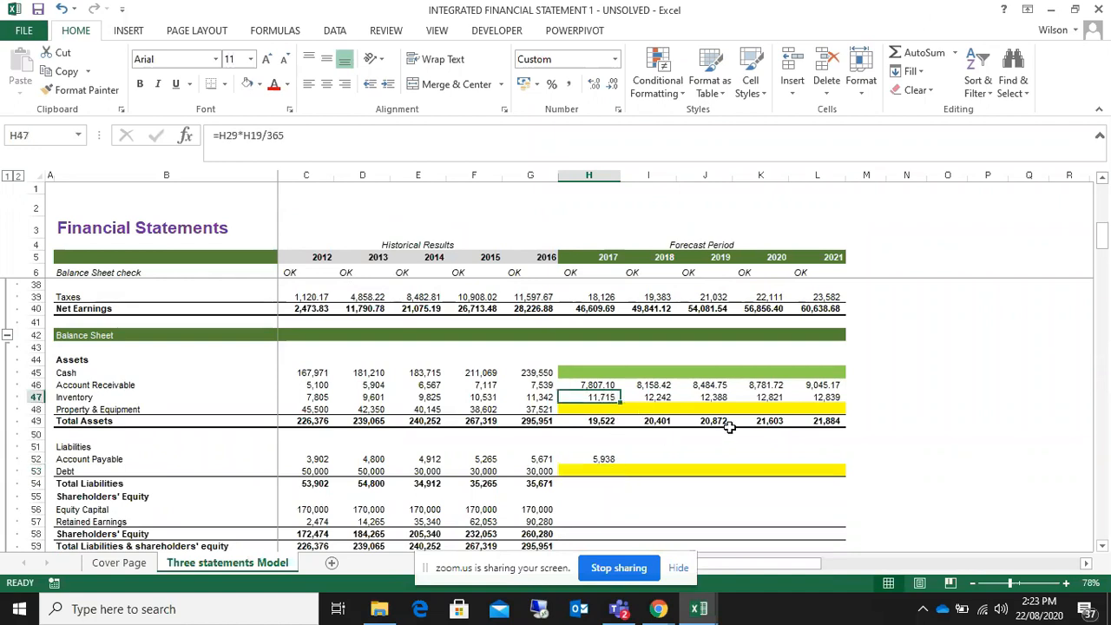
pyautogui.click(611, 459)
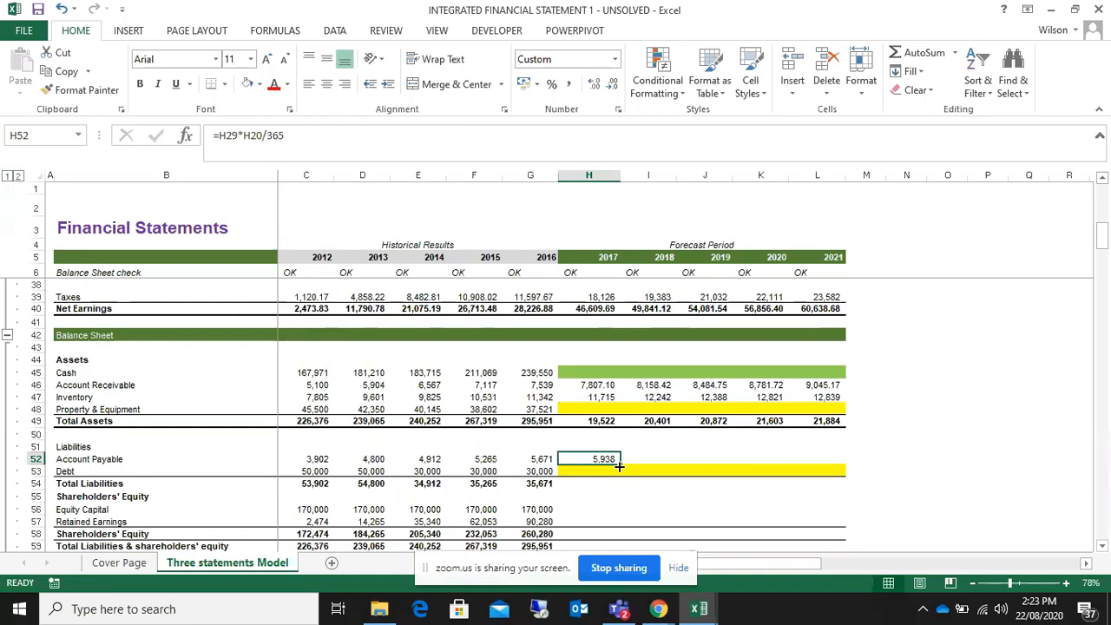
pyautogui.moveTo(619, 466); pyautogui.dragTo(865, 465)
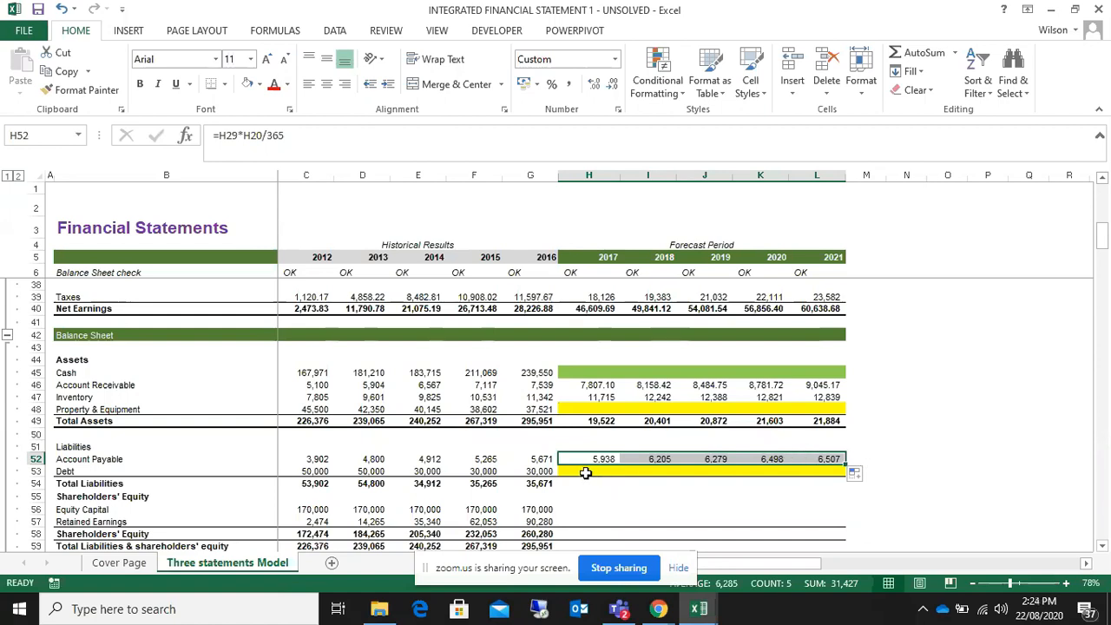
# - Examine the 2017–2021 Debt forecast cells in row 53 of the balance sheet
pyautogui.moveTo(566, 473); pyautogui.dragTo(815, 472)
pyautogui.scroll(-1, 814, 472)
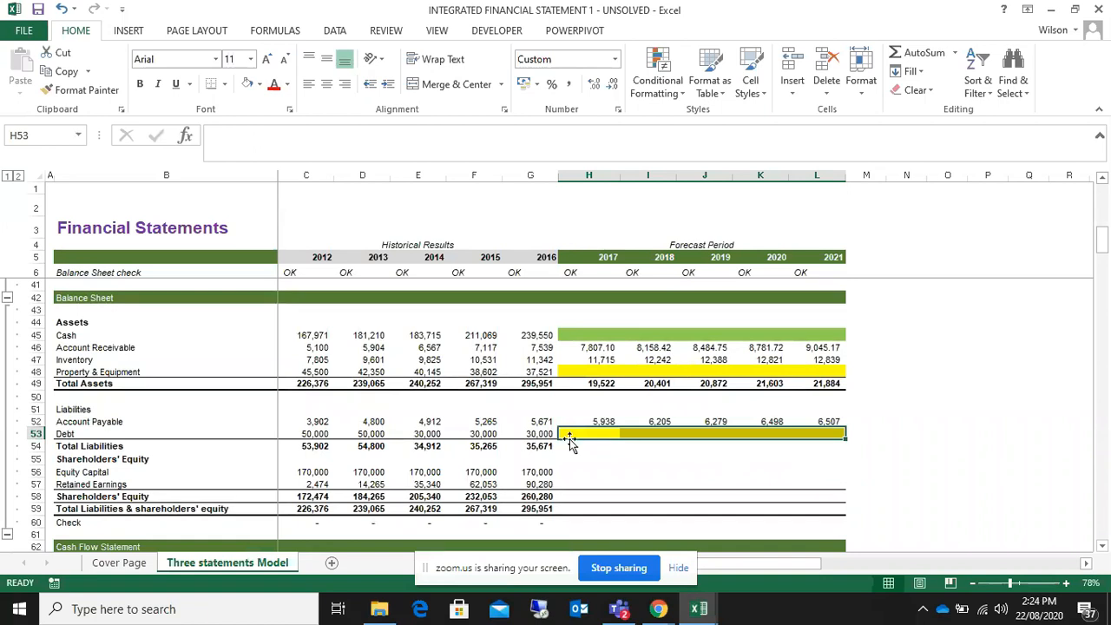
# - Total the 2017 liabilities in H54 with =SUM(H52:H53) and fill the formula across the forecast years to 2021 in L54
pyautogui.click(595, 445)
pyautogui.write('=sum(')
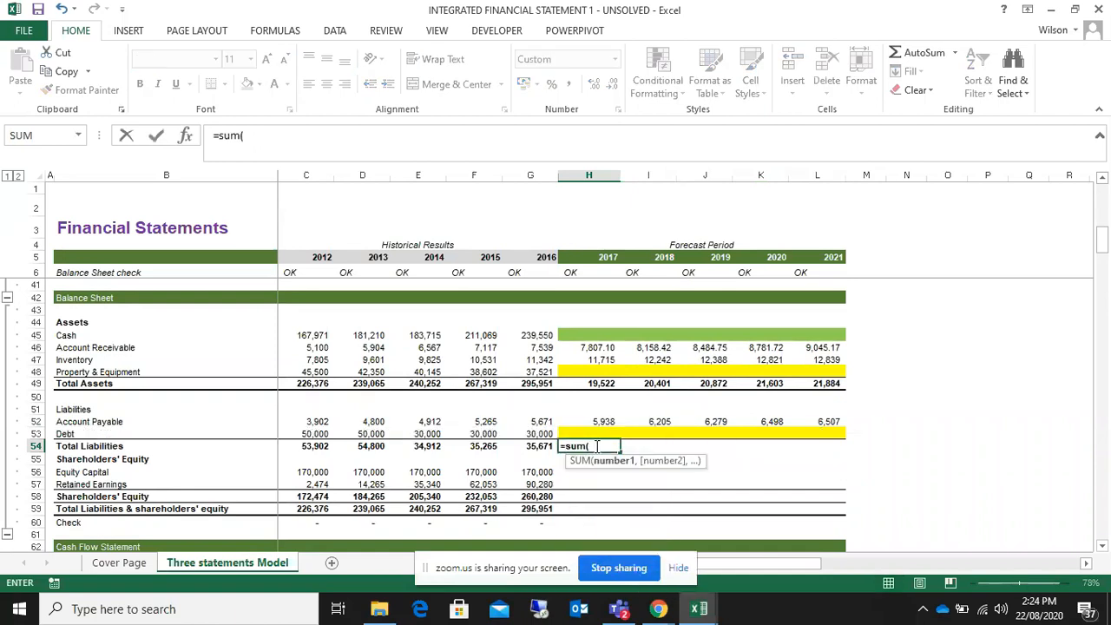
pyautogui.moveTo(586, 422); pyautogui.dragTo(588, 436)
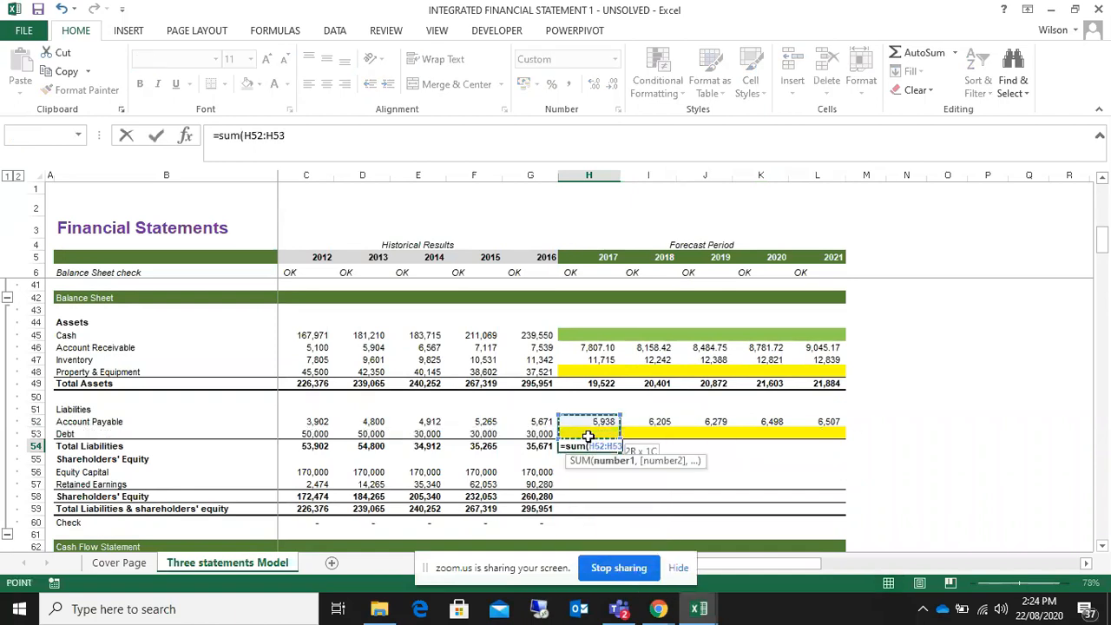
pyautogui.write(')')
pyautogui.press('Return')
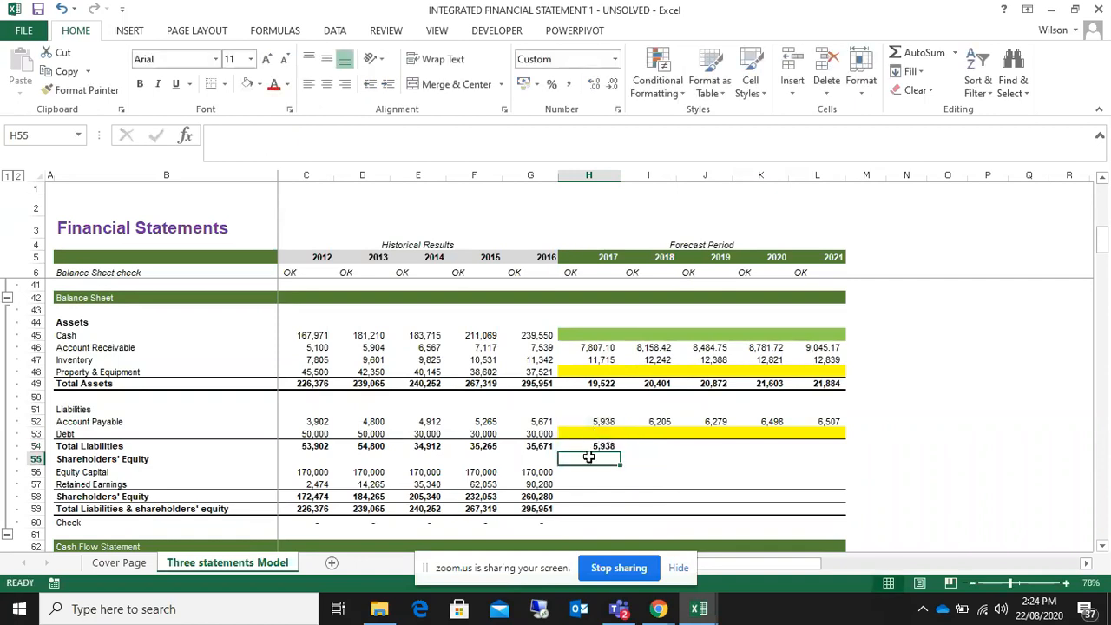
pyautogui.click(594, 446)
pyautogui.moveTo(621, 452); pyautogui.dragTo(838, 449)
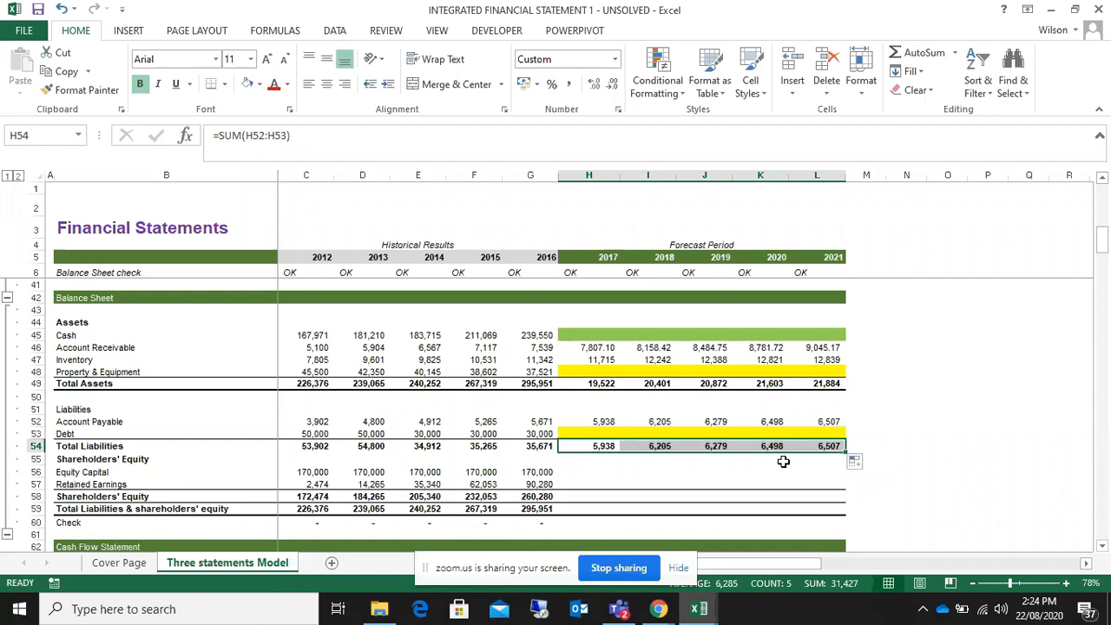
# - Examine the 2017–2021 capital expenditure, debt issuance and equity issued assumptions in rows 21 to 23
pyautogui.scroll(-2, 782, 462)
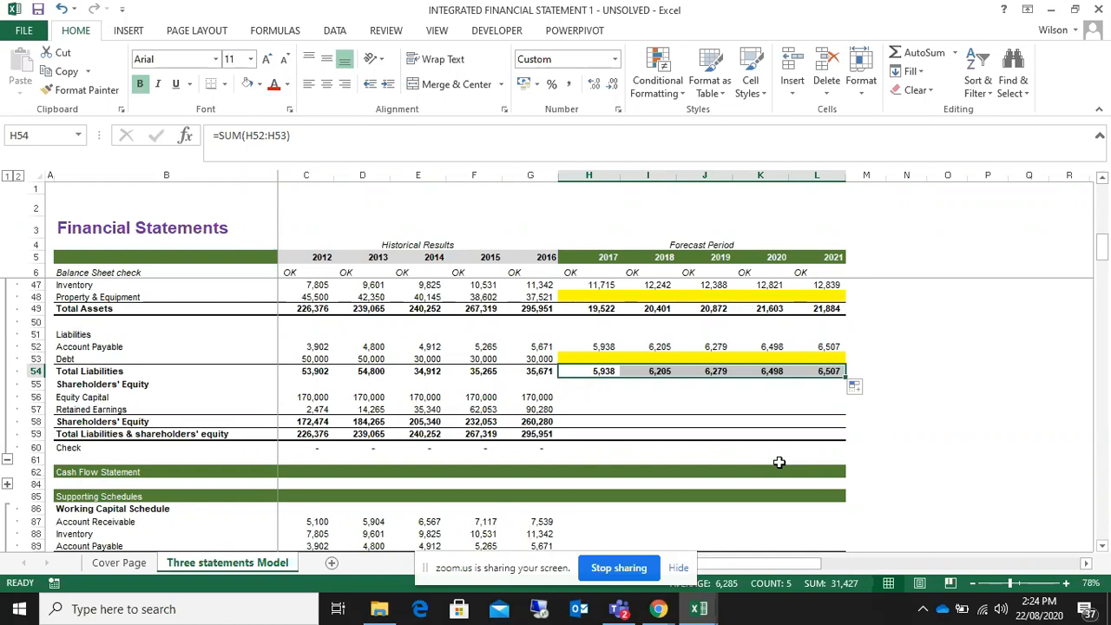
pyautogui.scroll(1, 778, 462)
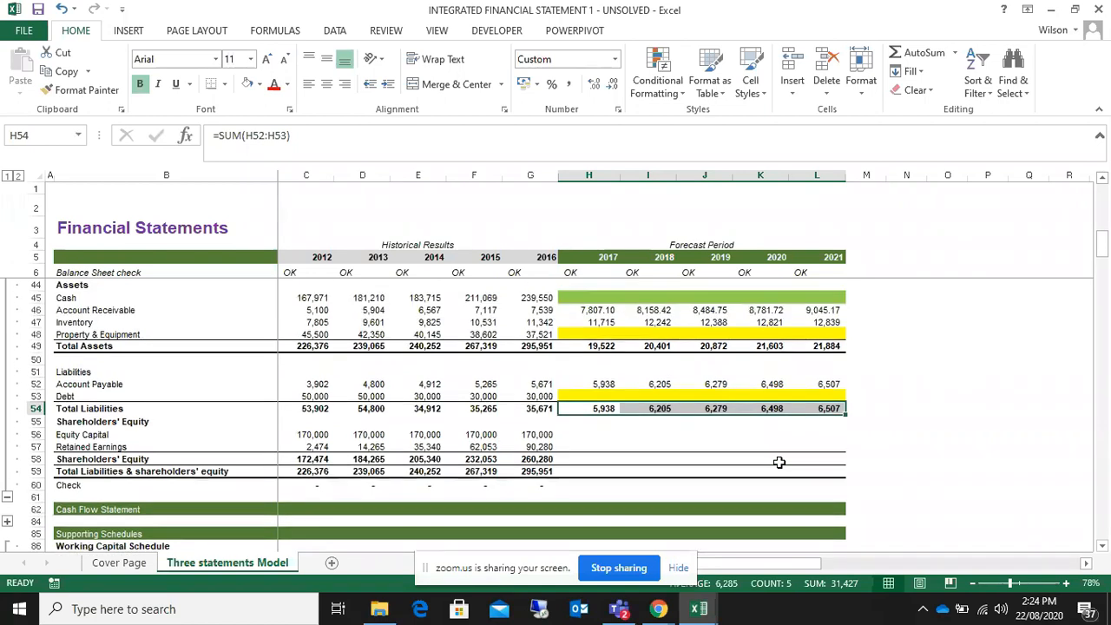
pyautogui.scroll(10, 809, 492)
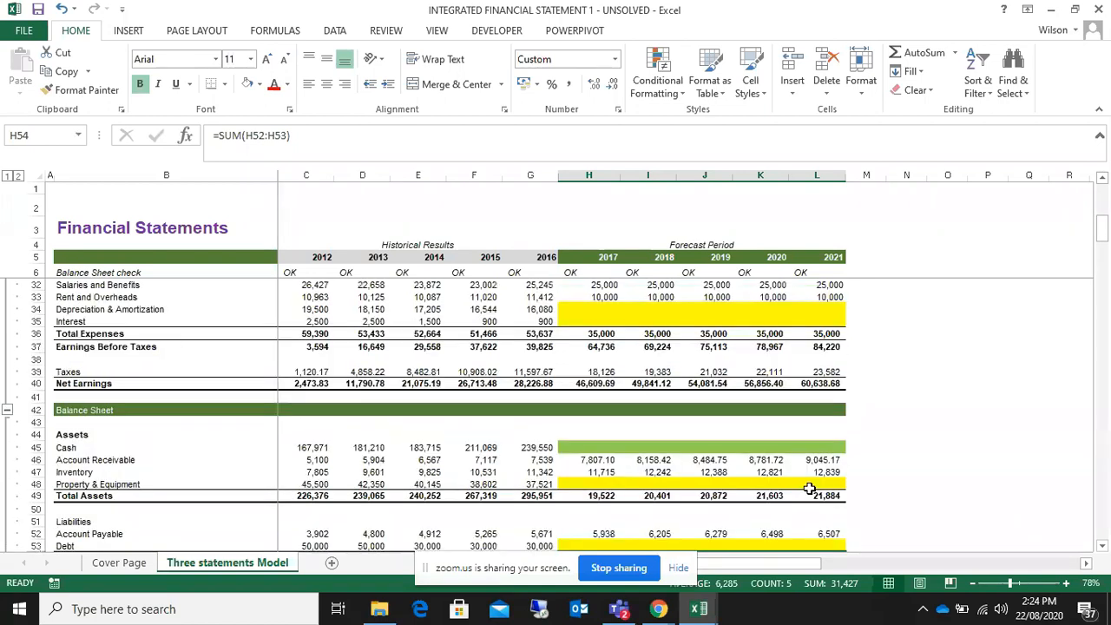
pyautogui.scroll(1, 809, 493)
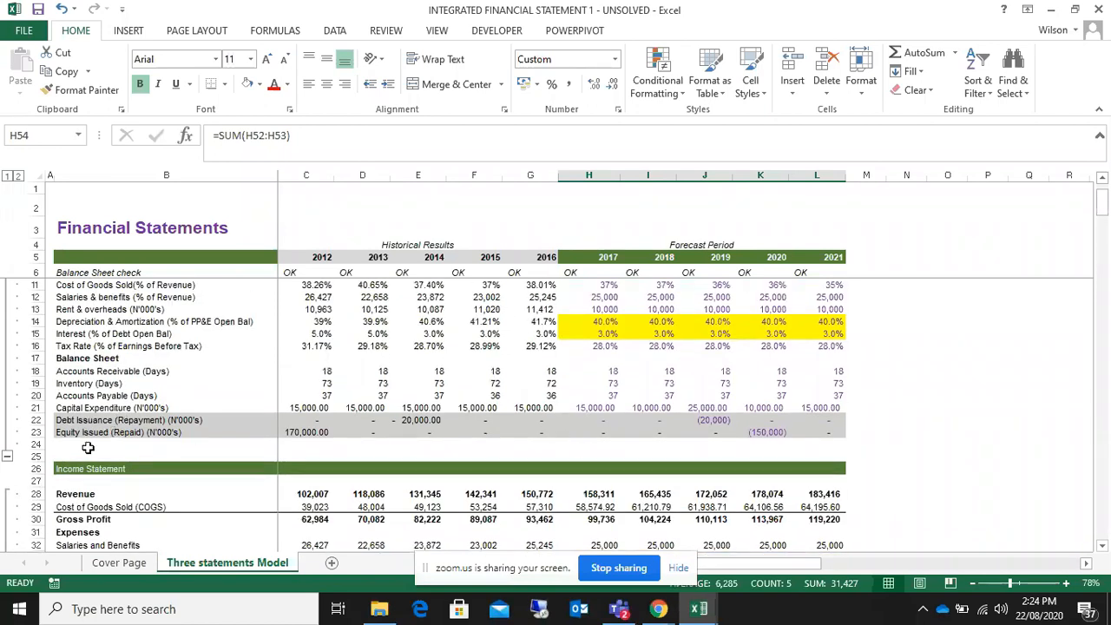
pyautogui.moveTo(592, 409); pyautogui.dragTo(834, 432)
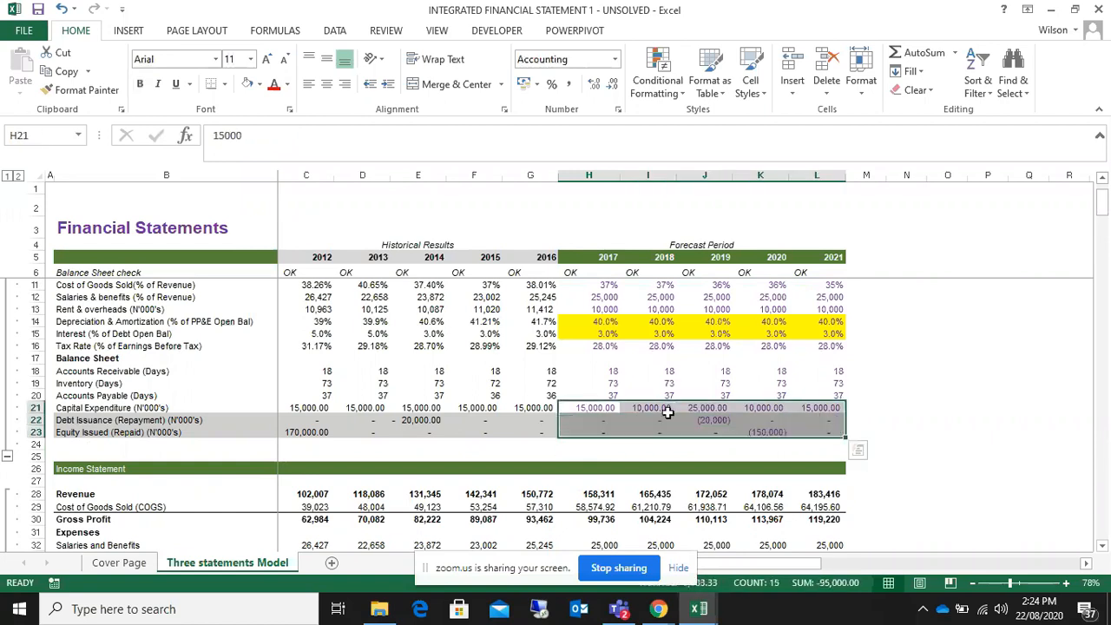
pyautogui.click(31, 431)
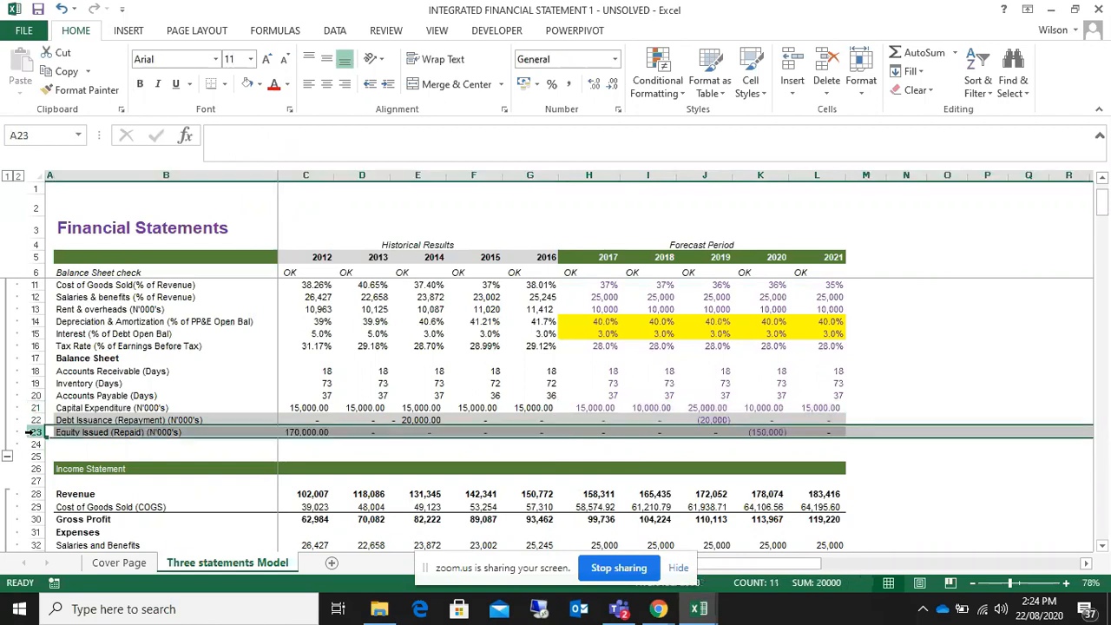
pyautogui.click(600, 431)
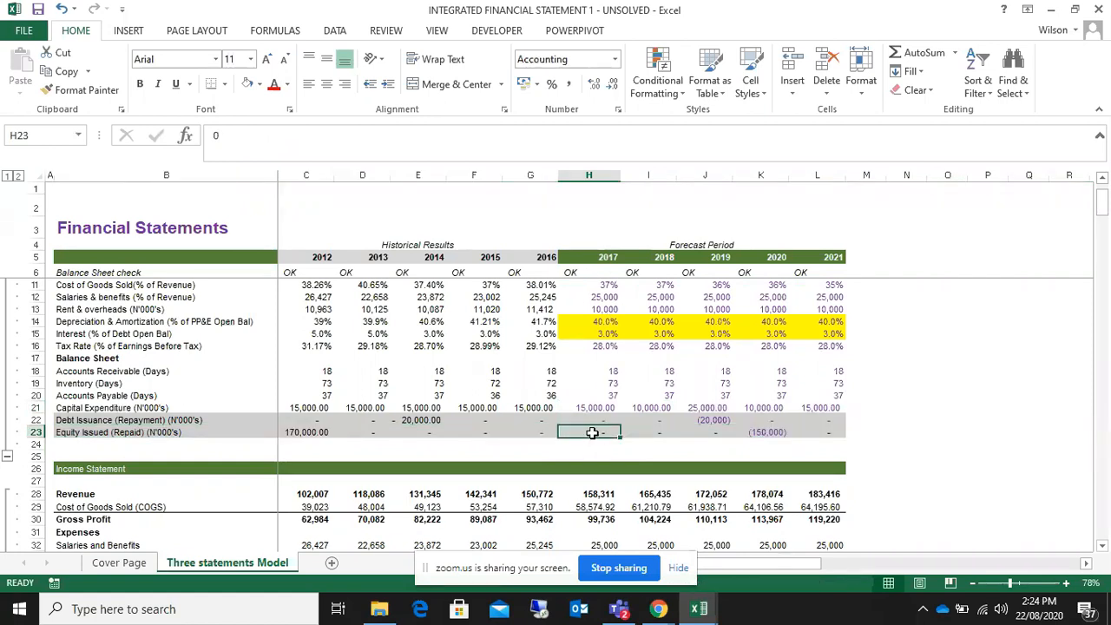
pyautogui.moveTo(591, 432); pyautogui.dragTo(704, 433)
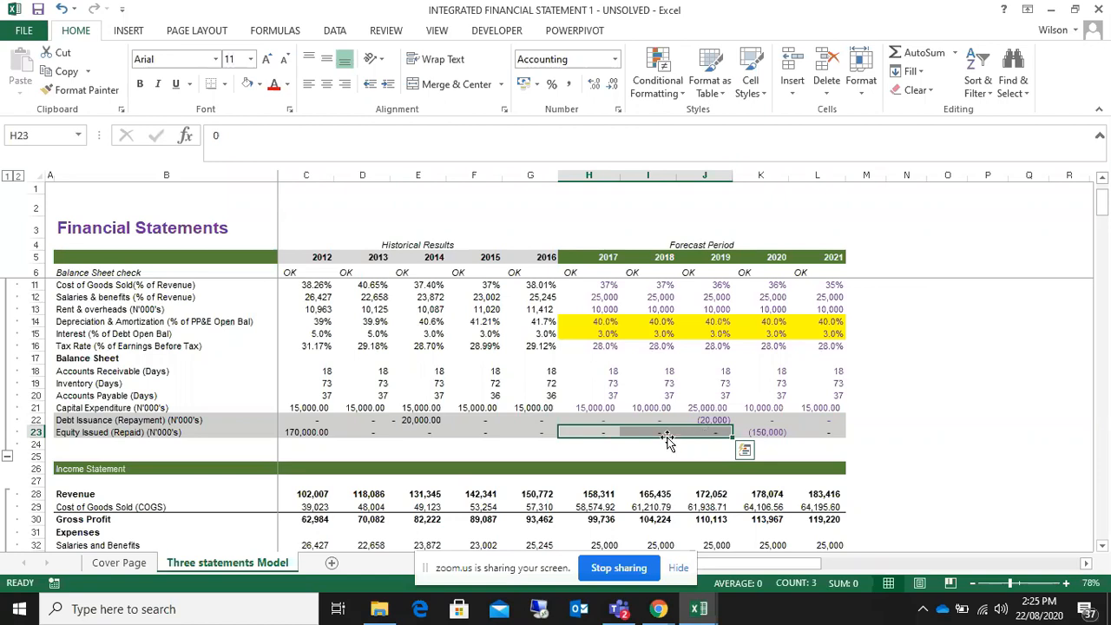
pyautogui.scroll(-1, 664, 438)
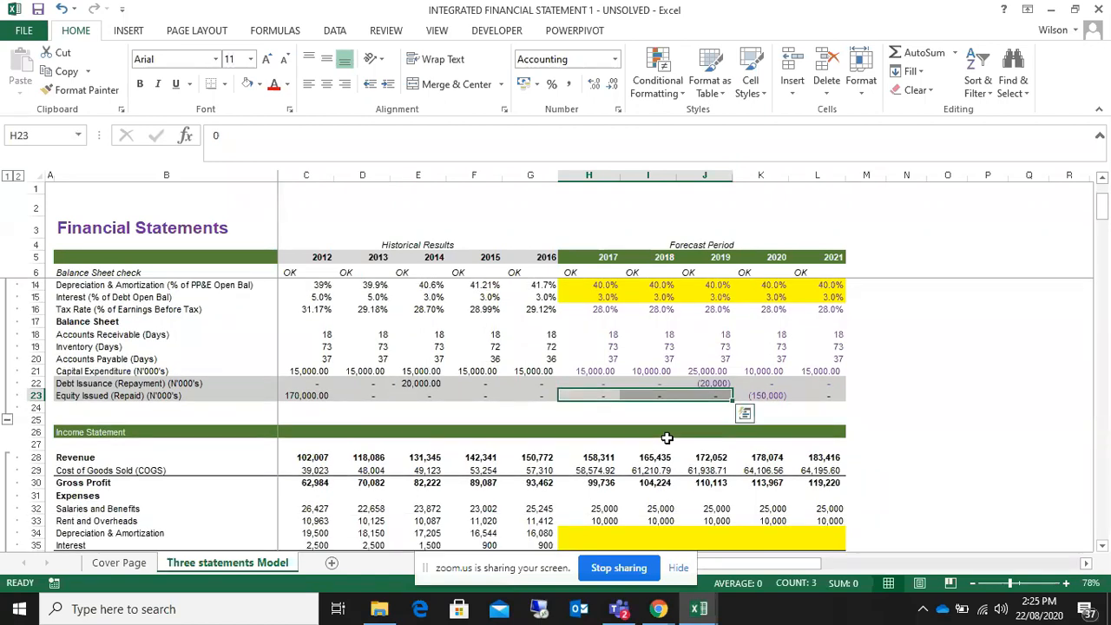
pyautogui.scroll(-5, 667, 437)
pyautogui.scroll(-4, 667, 437)
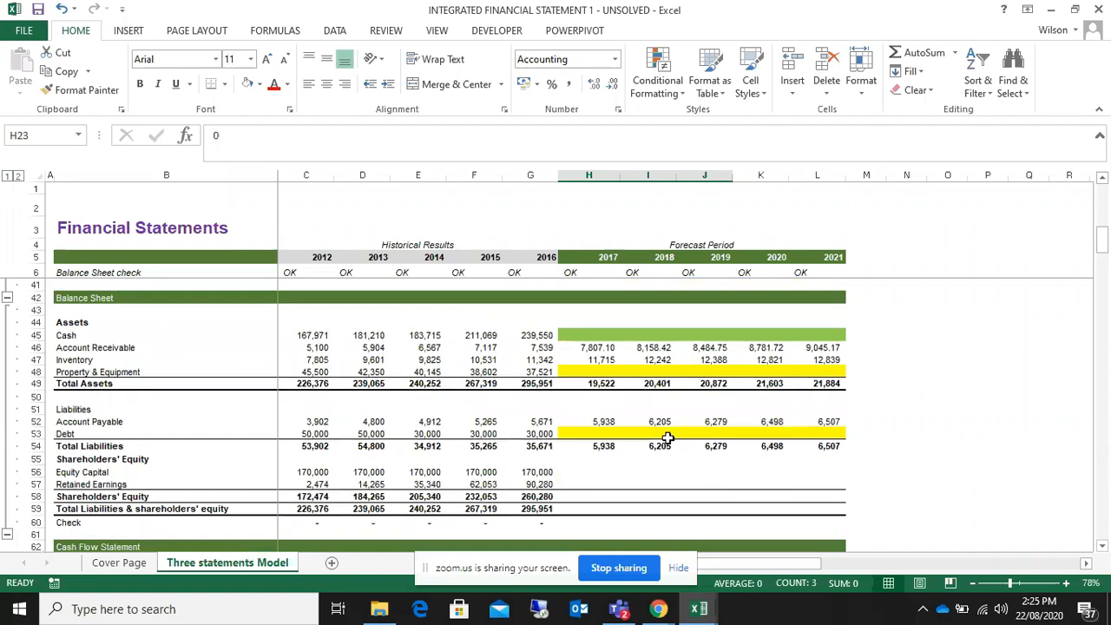
# - Calculate 2017 Equity Capital in H56 as prior-year equity plus equity issued, with =G56+H23, and fill it across to 2021 in L56
pyautogui.click(539, 472)
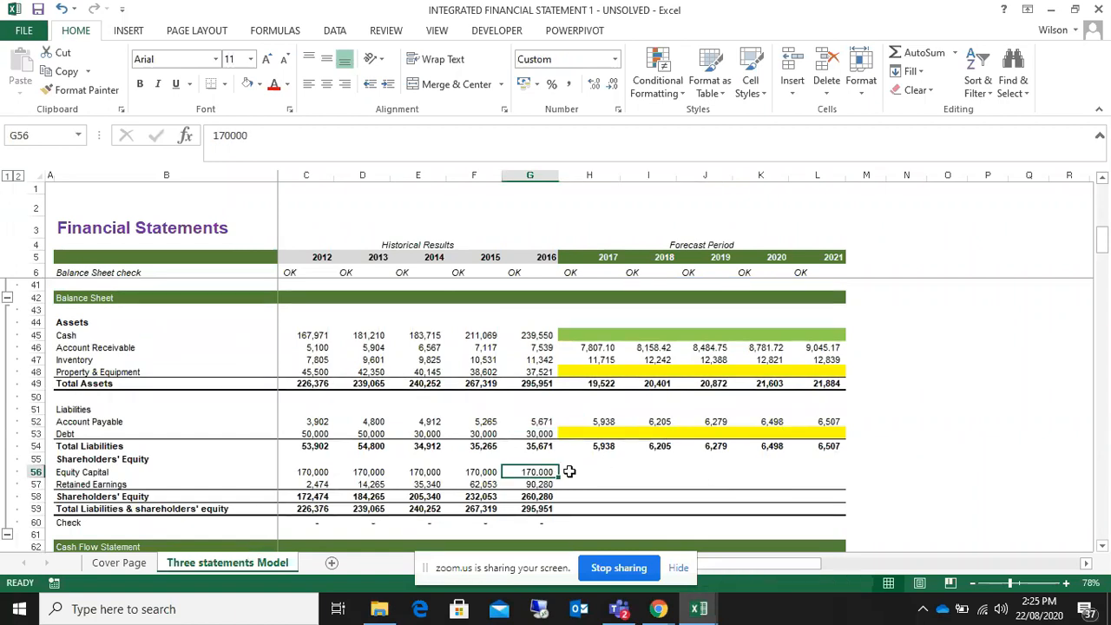
pyautogui.click(588, 471)
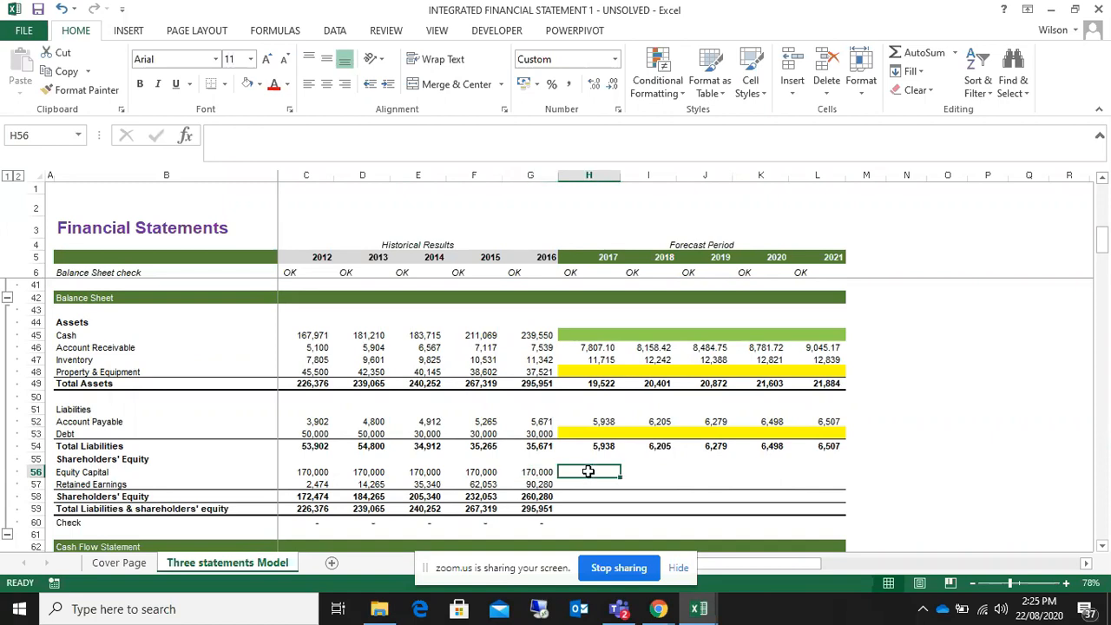
pyautogui.write('=')
pyautogui.click(538, 474)
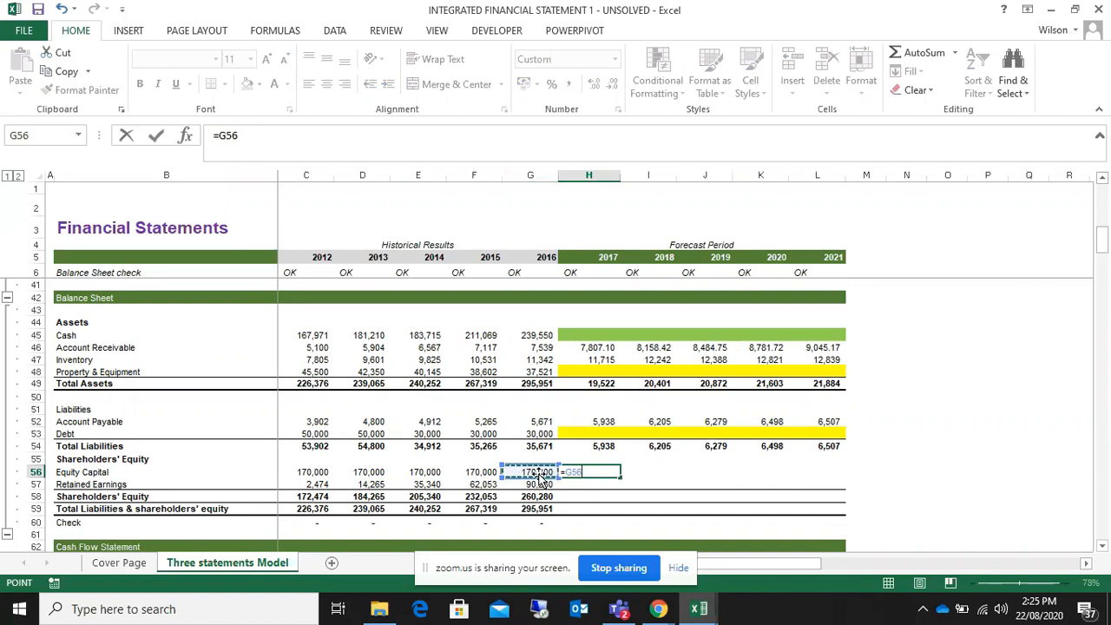
pyautogui.write('+')
pyautogui.press('Up')
pyautogui.press('Up')
pyautogui.press('Up')
pyautogui.press('Up')
pyautogui.press('Up')
pyautogui.press('Up')
pyautogui.press('Up')
pyautogui.press('Up')
pyautogui.press('Up')
pyautogui.press('Up')
pyautogui.press('Up')
pyautogui.press('Up')
pyautogui.press('Up')
pyautogui.press('Up')
pyautogui.press('Up')
pyautogui.press('Up')
pyautogui.press('Up')
pyautogui.press('Up')
pyautogui.press('Up')
pyautogui.press('Up')
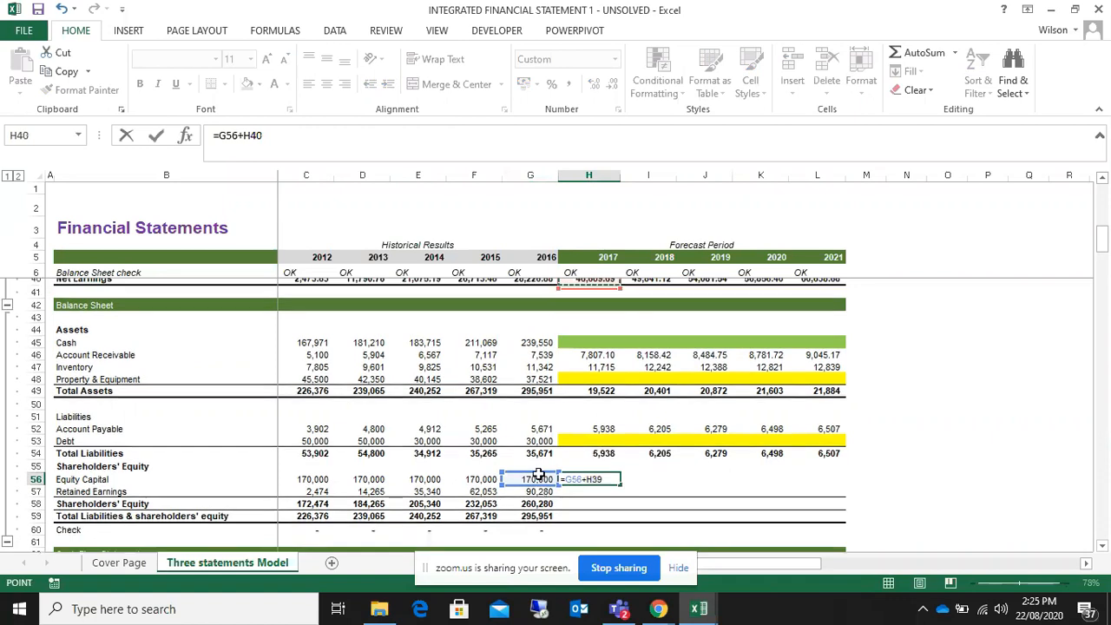
pyautogui.press('Up')
pyautogui.press('Up')
pyautogui.press('Up')
pyautogui.press('Up')
pyautogui.press('Up')
pyautogui.press('Up')
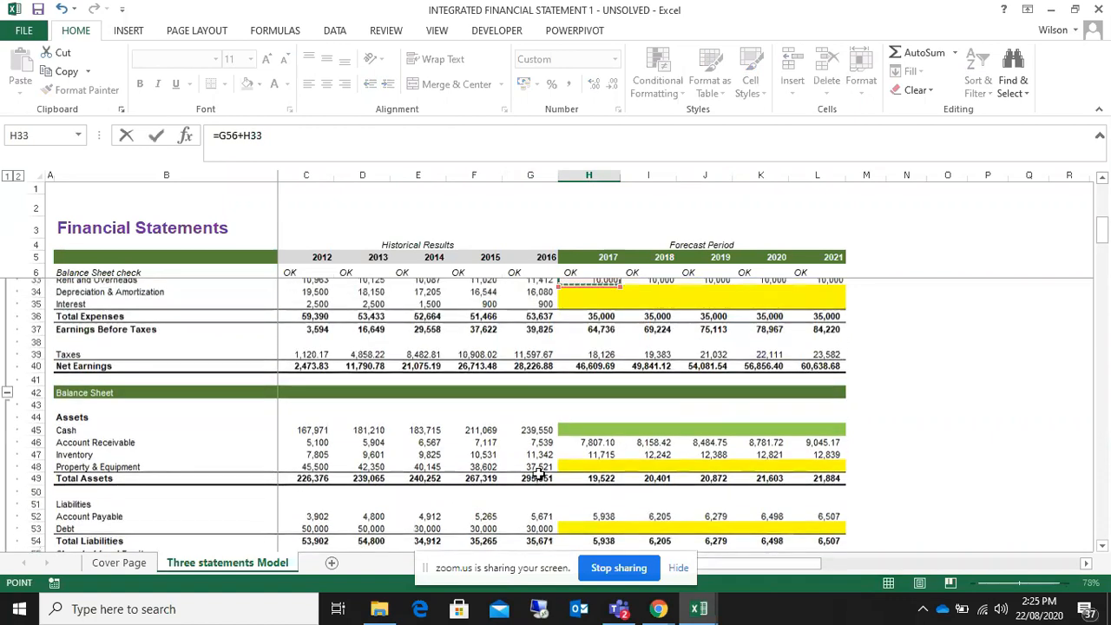
pyautogui.press('Up')
pyautogui.press('Up')
pyautogui.press('Up')
pyautogui.press('Up')
pyautogui.press('Up')
pyautogui.press('Up')
pyautogui.press('Up')
pyautogui.press('Up')
pyautogui.press('Up')
pyautogui.press('Up')
pyautogui.press('Up')
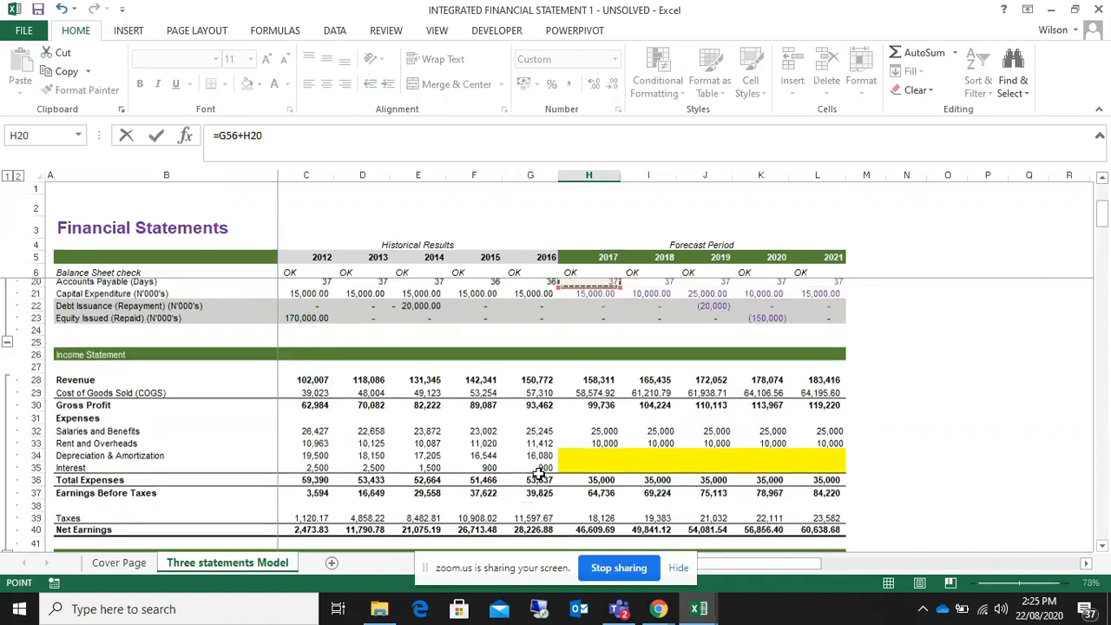
pyautogui.press('Up')
pyautogui.press('Down')
pyautogui.press('Down')
pyautogui.press('Down')
pyautogui.press('Down')
pyautogui.press('Down')
pyautogui.press('Down')
pyautogui.press('Down')
pyautogui.press('Down')
pyautogui.press('Up')
pyautogui.press('Up')
pyautogui.press('Up')
pyautogui.press('Up')
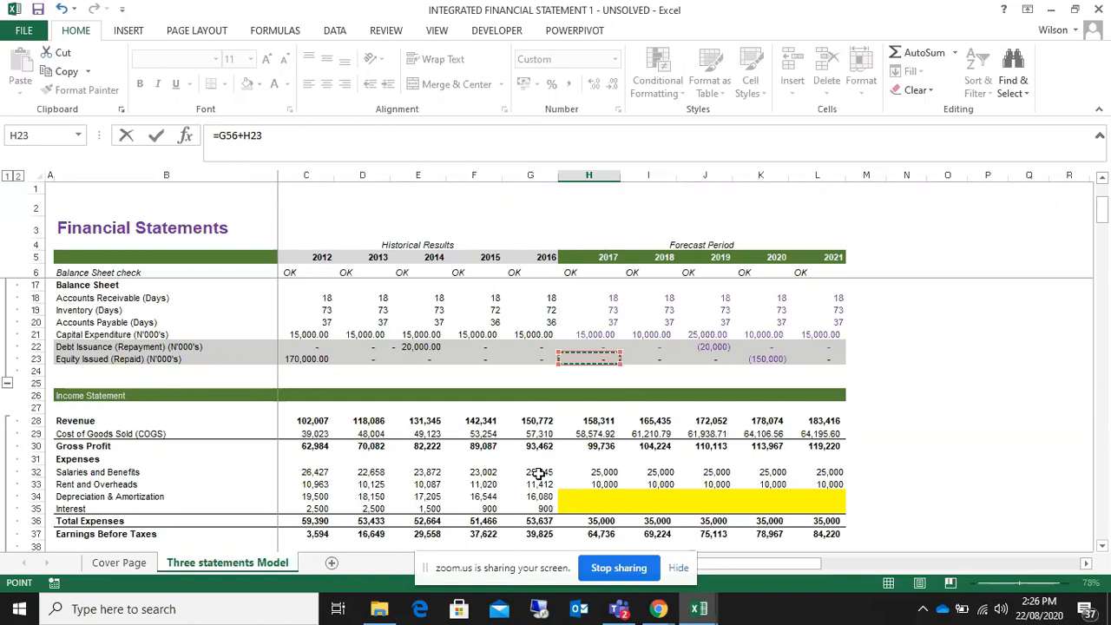
pyautogui.press('Return')
pyautogui.click(590, 521)
pyautogui.moveTo(620, 528); pyautogui.dragTo(855, 535)
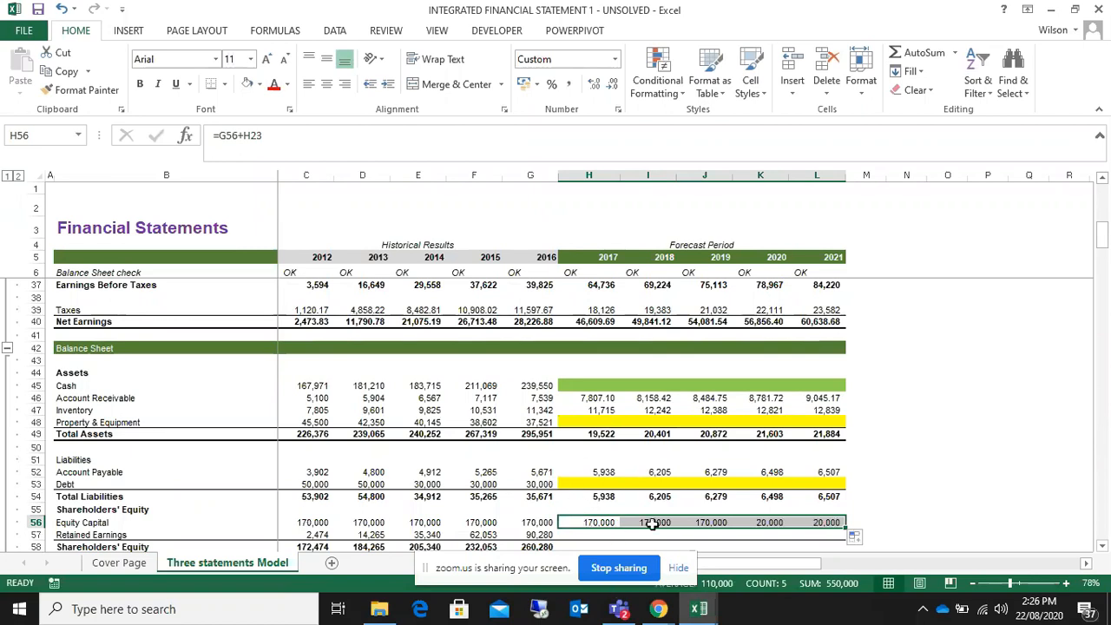
# - Compare the forecast Equity Capital in row 56 with the 2019 debt repayment and 2020 equity repayment assumptions in rows 22 and 23
pyautogui.scroll(-4, 942, 409)
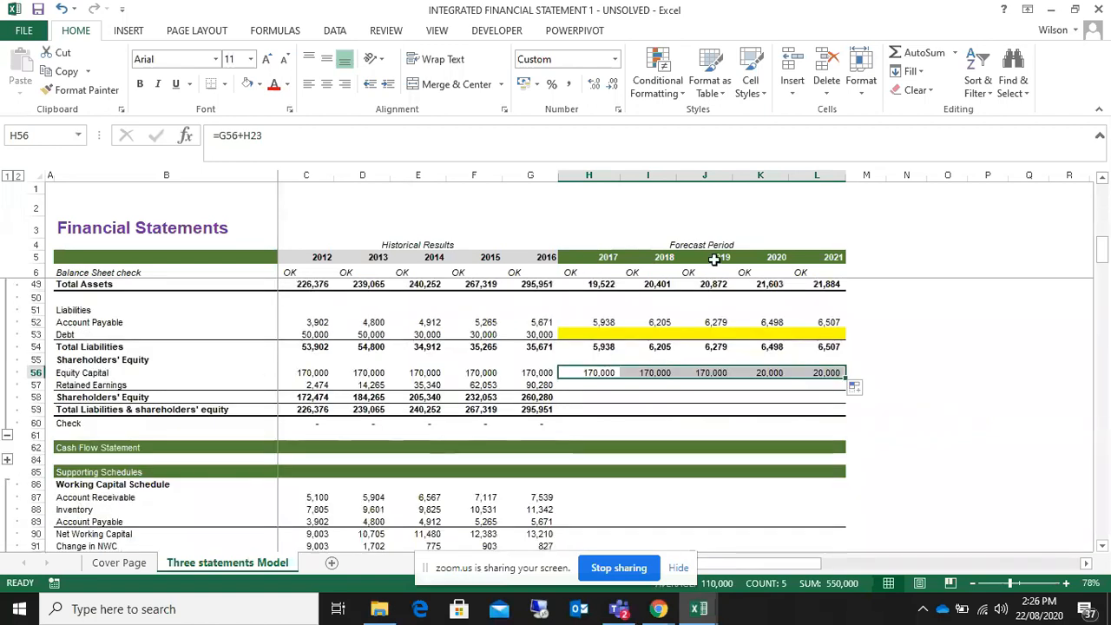
pyautogui.click(588, 372)
pyautogui.moveTo(616, 378); pyautogui.dragTo(713, 382)
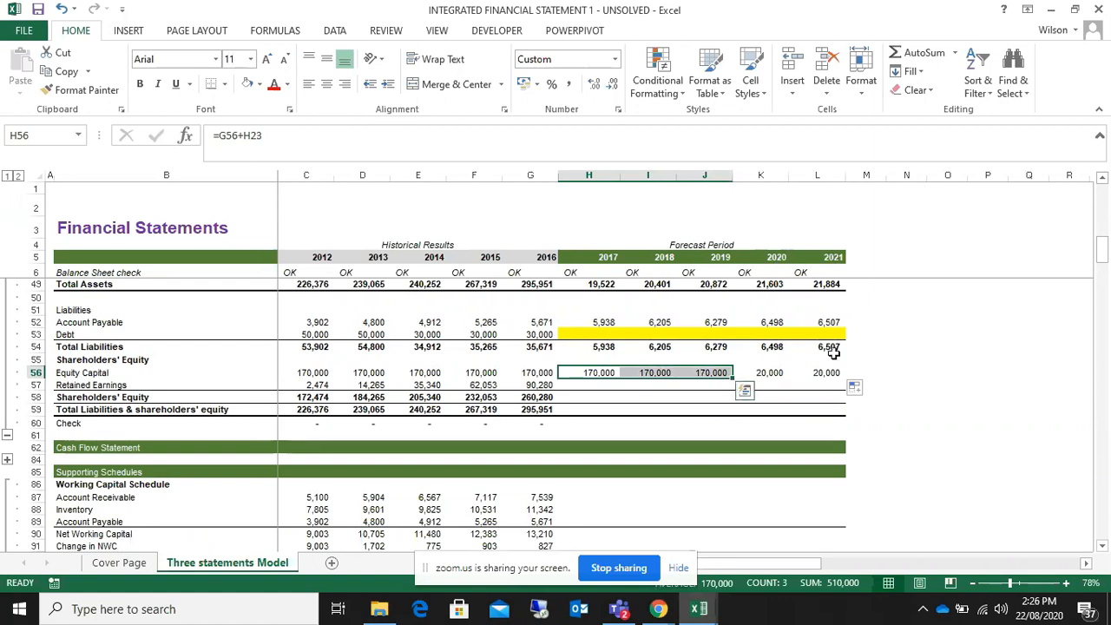
pyautogui.moveTo(758, 373); pyautogui.dragTo(818, 373)
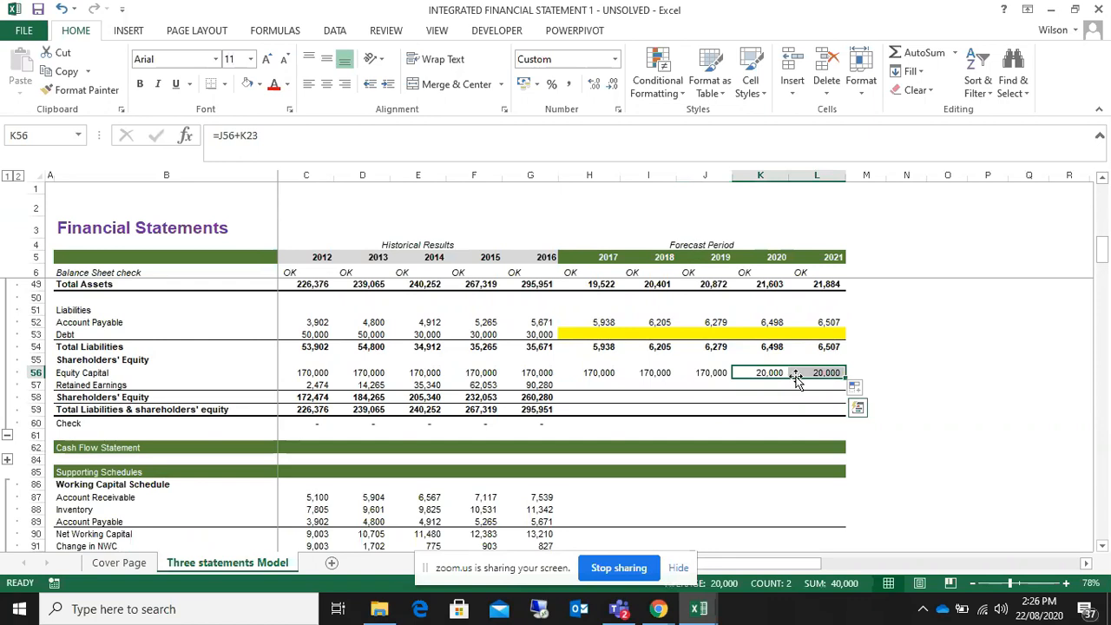
pyautogui.scroll(1, 795, 376)
pyautogui.scroll(12, 795, 376)
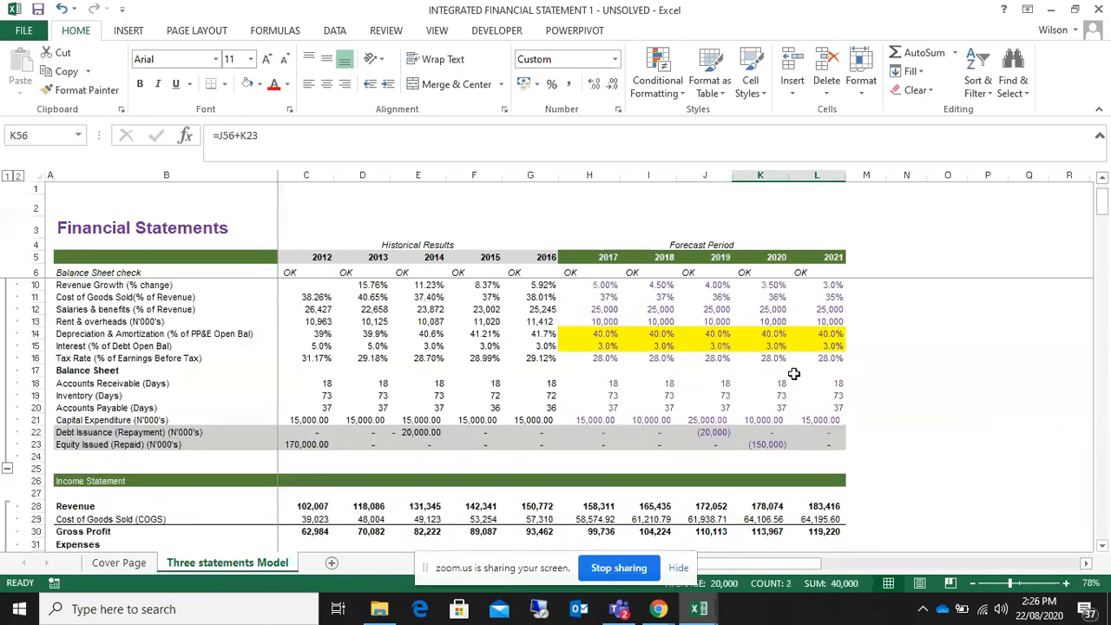
pyautogui.scroll(-1, 760, 380)
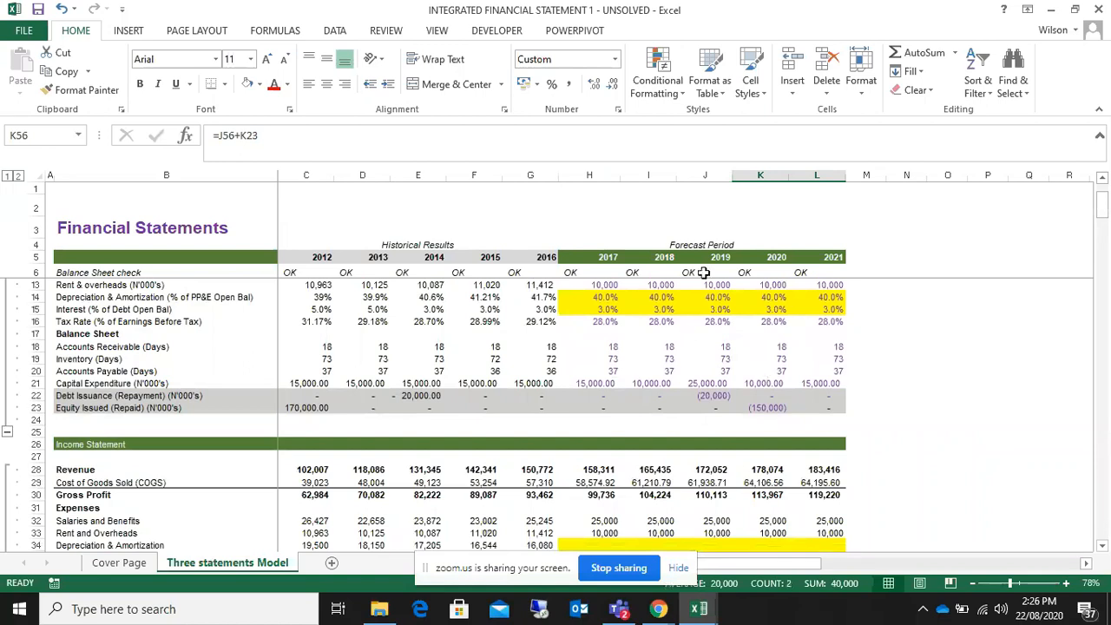
pyautogui.click(709, 394)
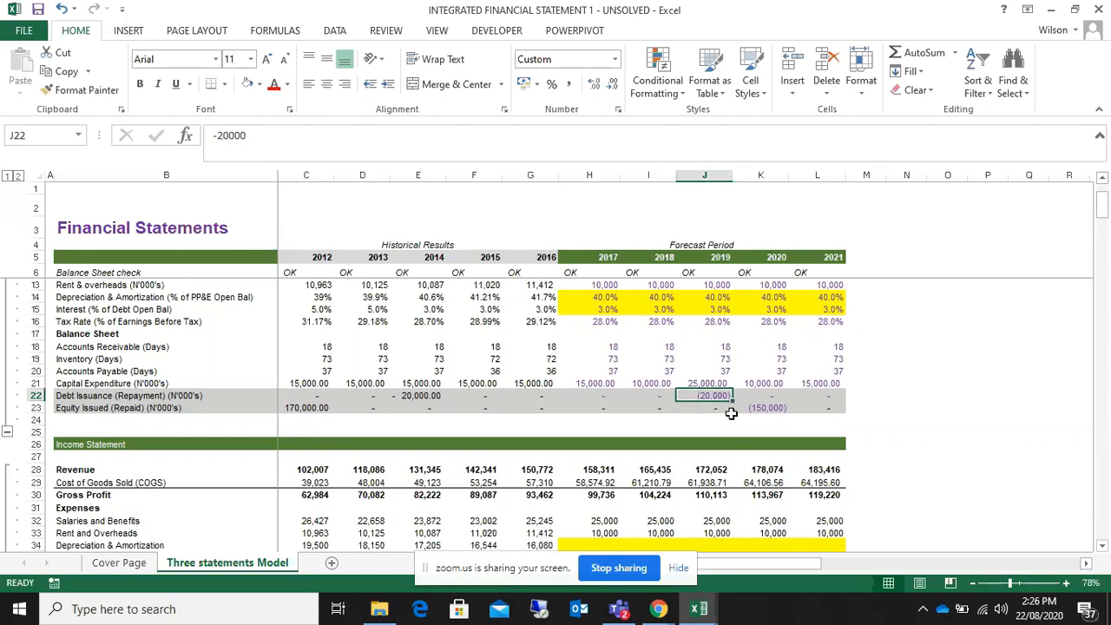
pyautogui.scroll(-10, 732, 414)
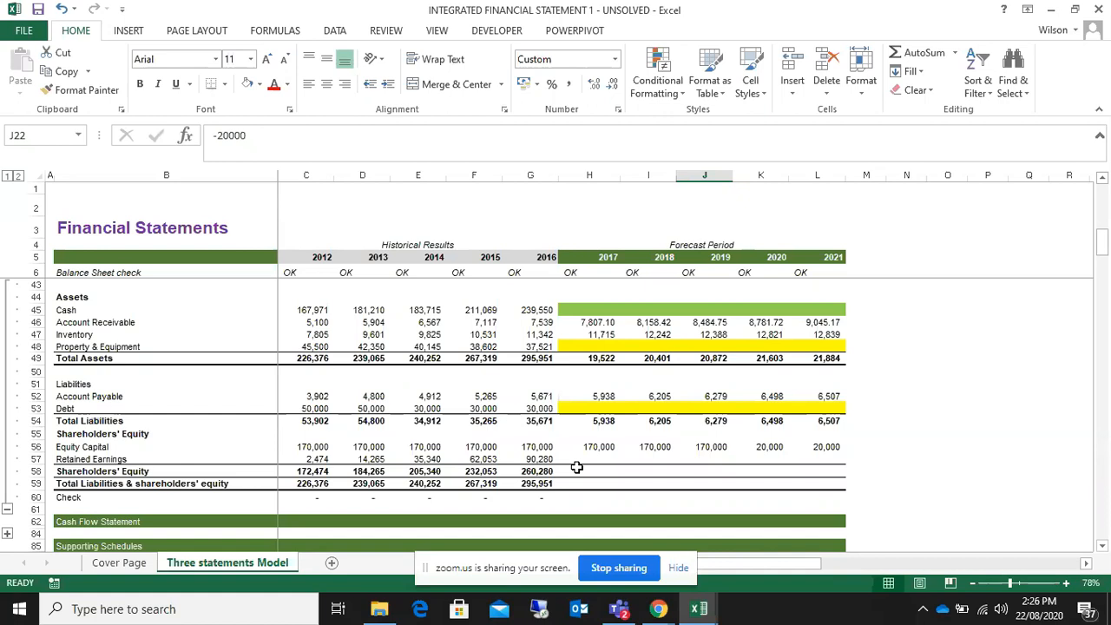
pyautogui.click(760, 447)
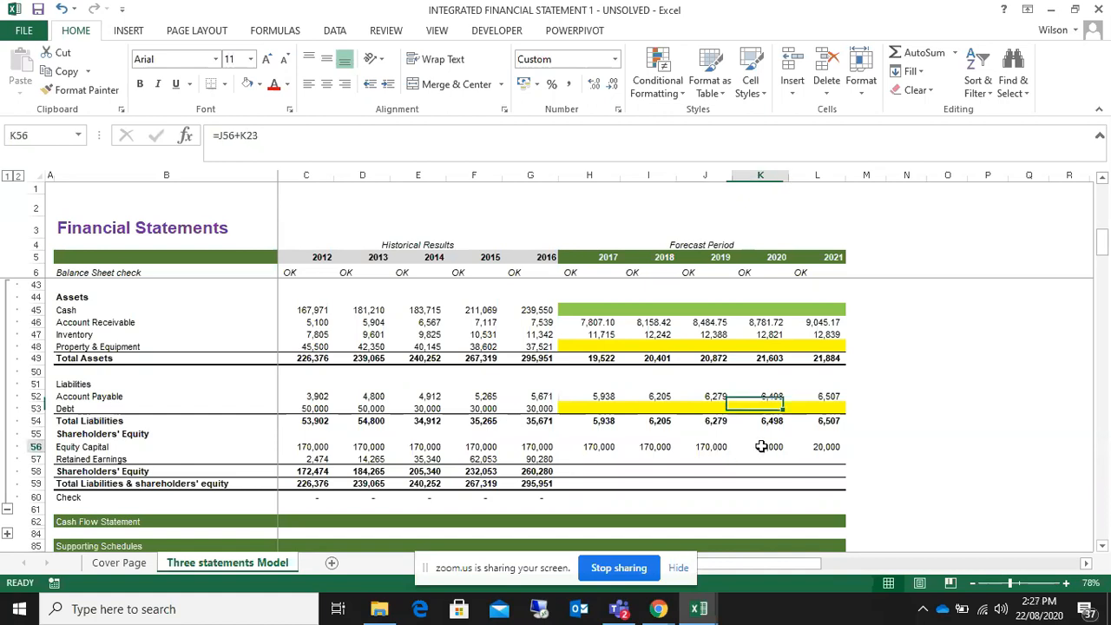
pyautogui.scroll(3, 763, 451)
pyautogui.scroll(7, 763, 451)
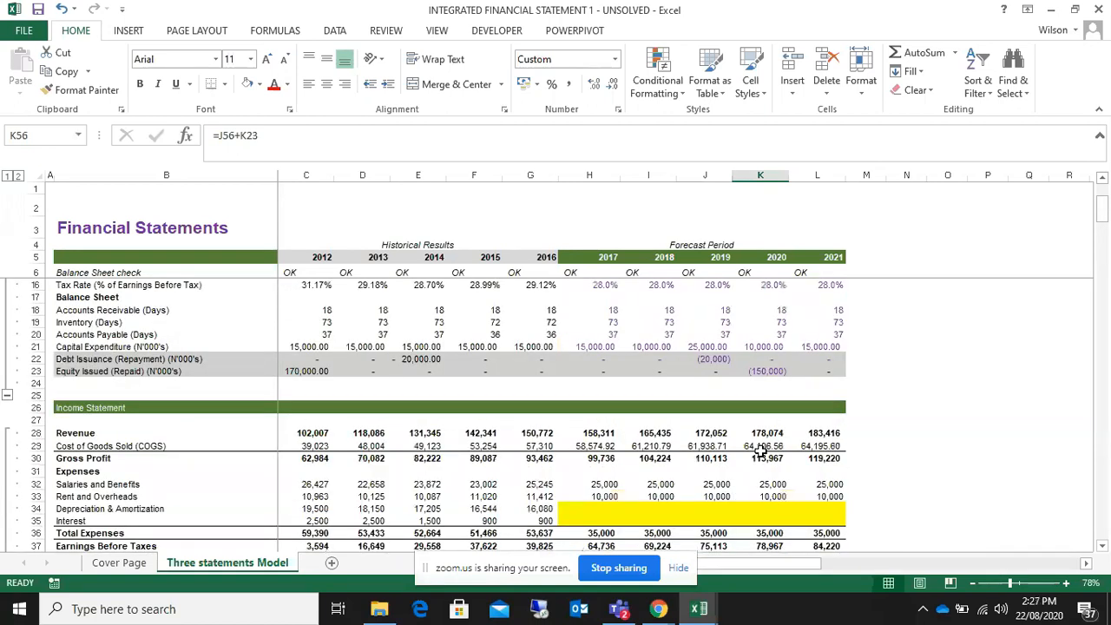
pyautogui.scroll(-1, 762, 452)
pyautogui.scroll(1, 760, 453)
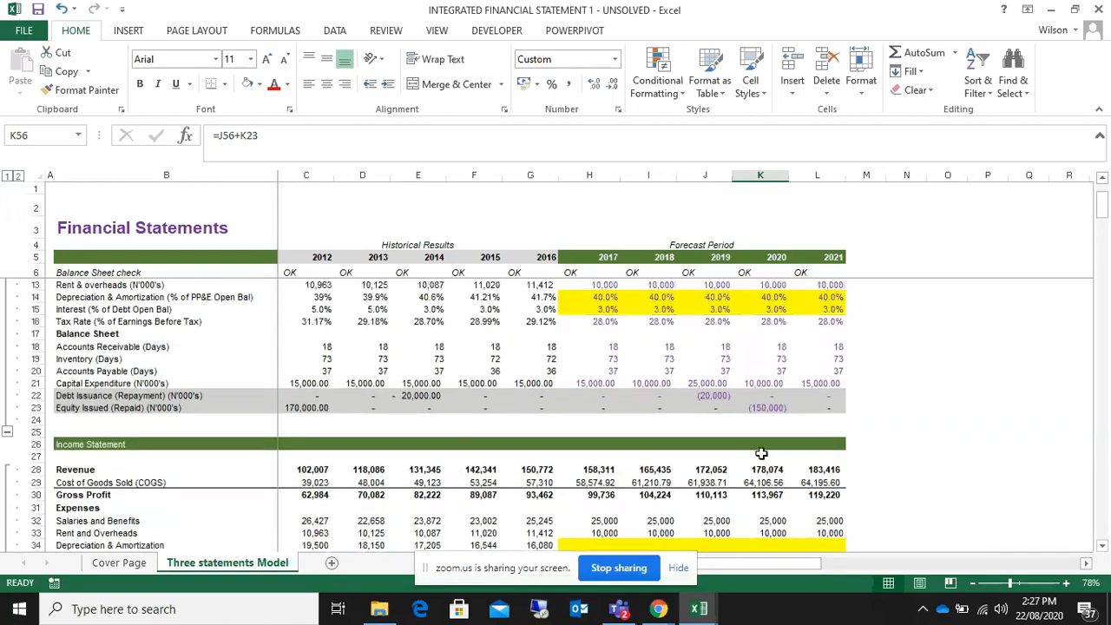
pyautogui.click(715, 395)
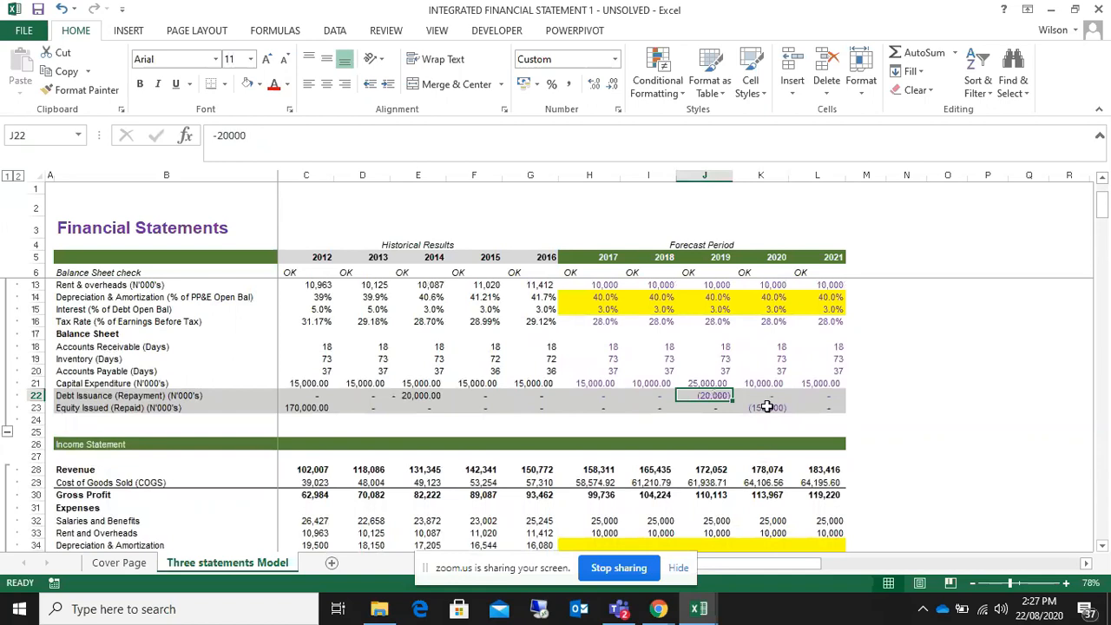
pyautogui.click(763, 406)
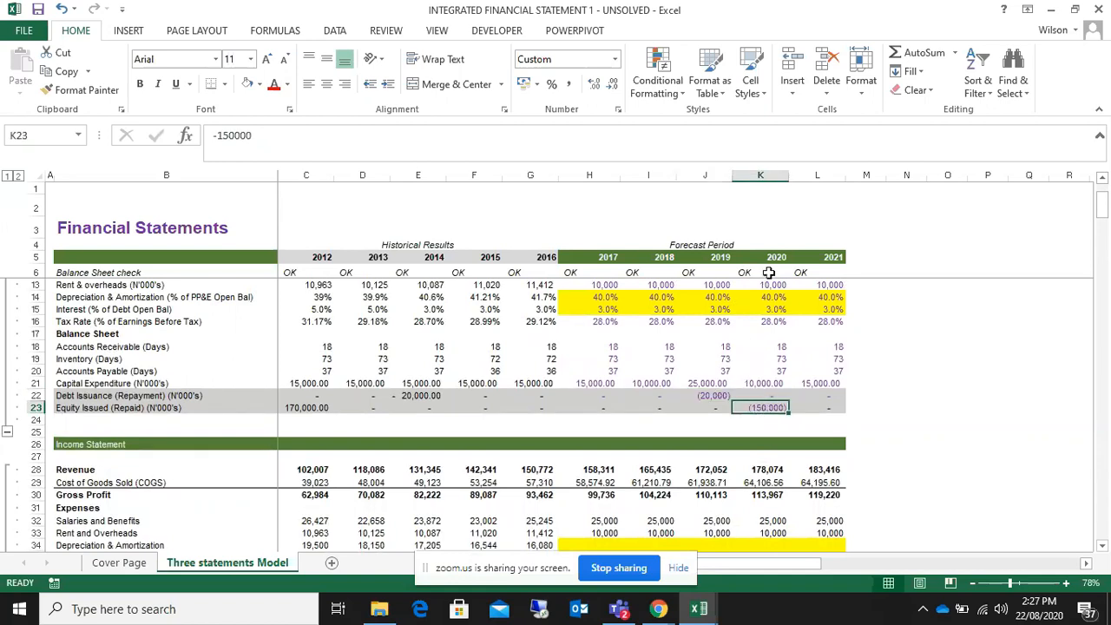
pyautogui.click(712, 394)
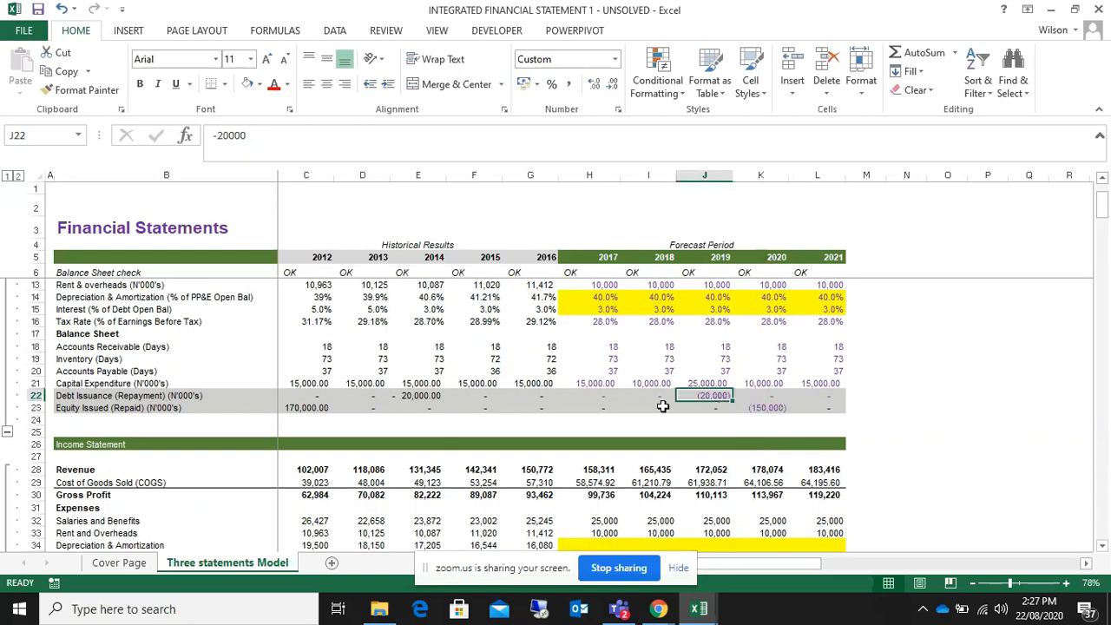
# - Review the Debt Issuance and Equity Issued assumptions in rows 22 and 23, and trace the 2020 equity repayment to the Equity Capital formula in K56
pyautogui.click(31, 395)
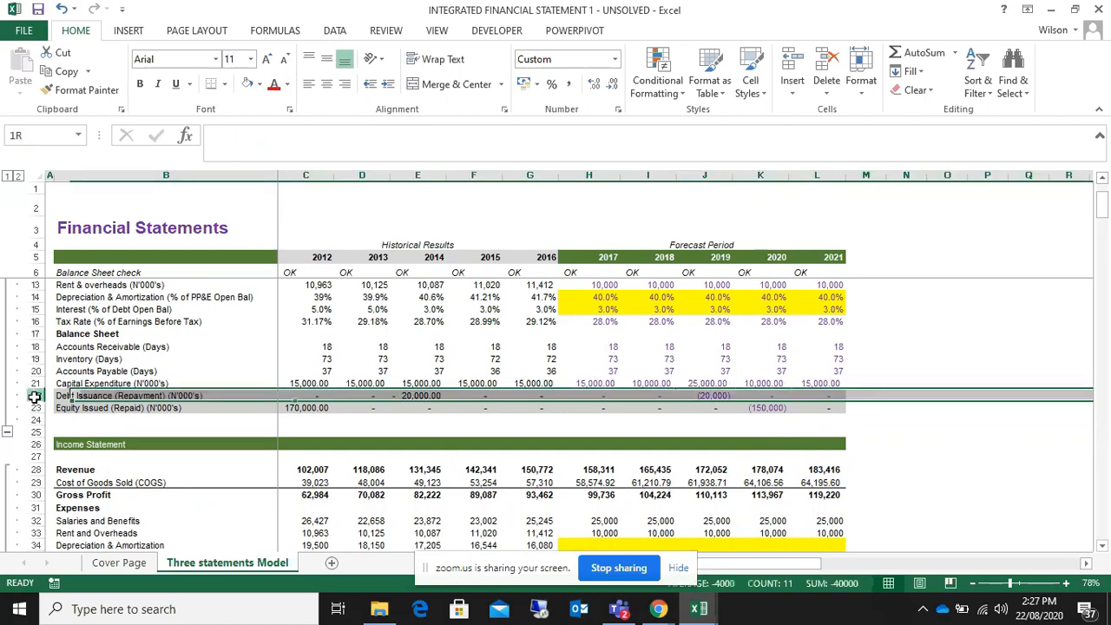
pyautogui.click(762, 407)
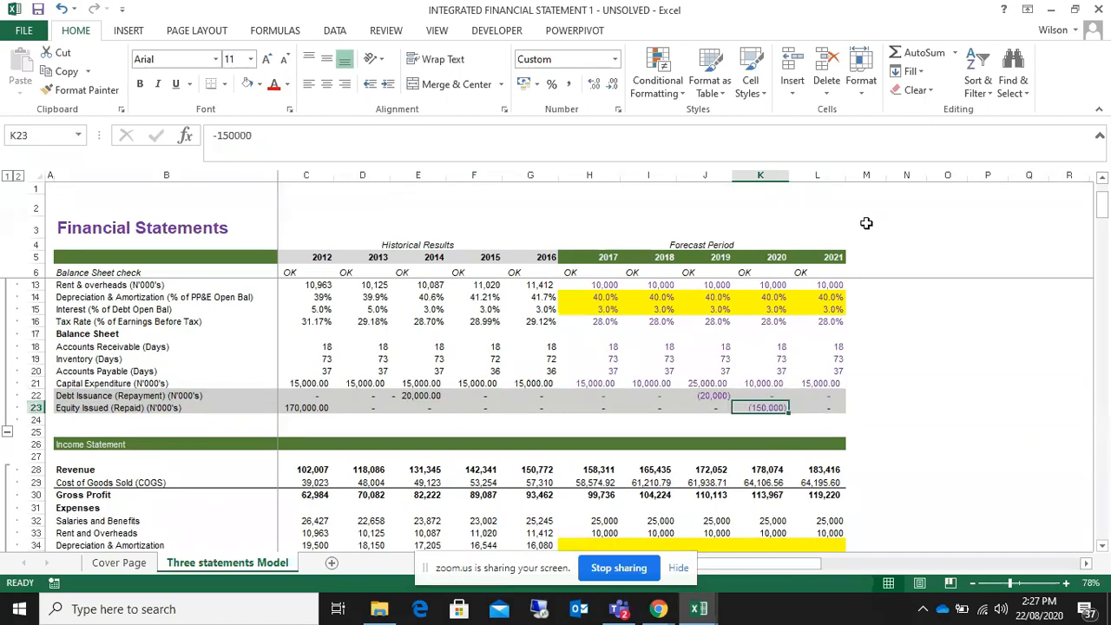
pyautogui.click(35, 407)
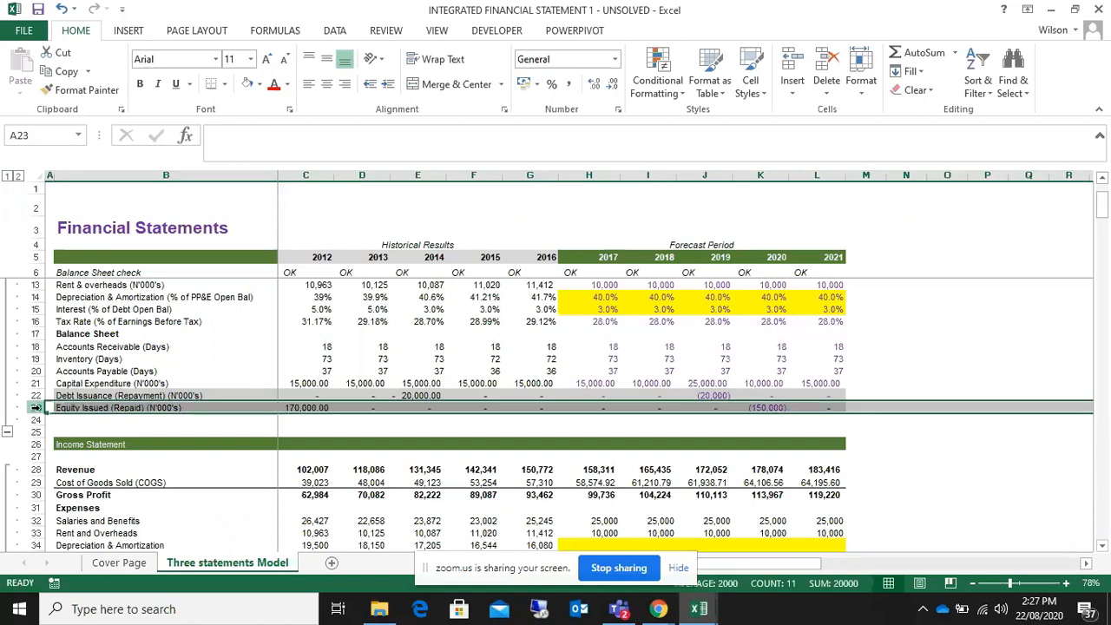
pyautogui.click(119, 408)
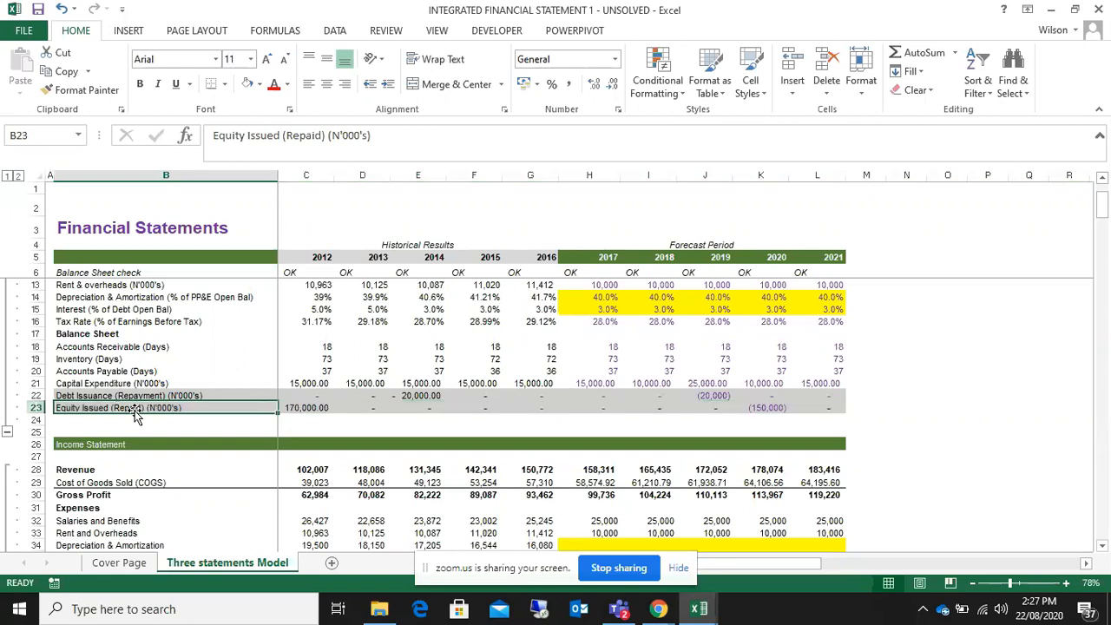
pyautogui.click(748, 408)
pyautogui.scroll(-6, 755, 408)
pyautogui.scroll(-4, 755, 407)
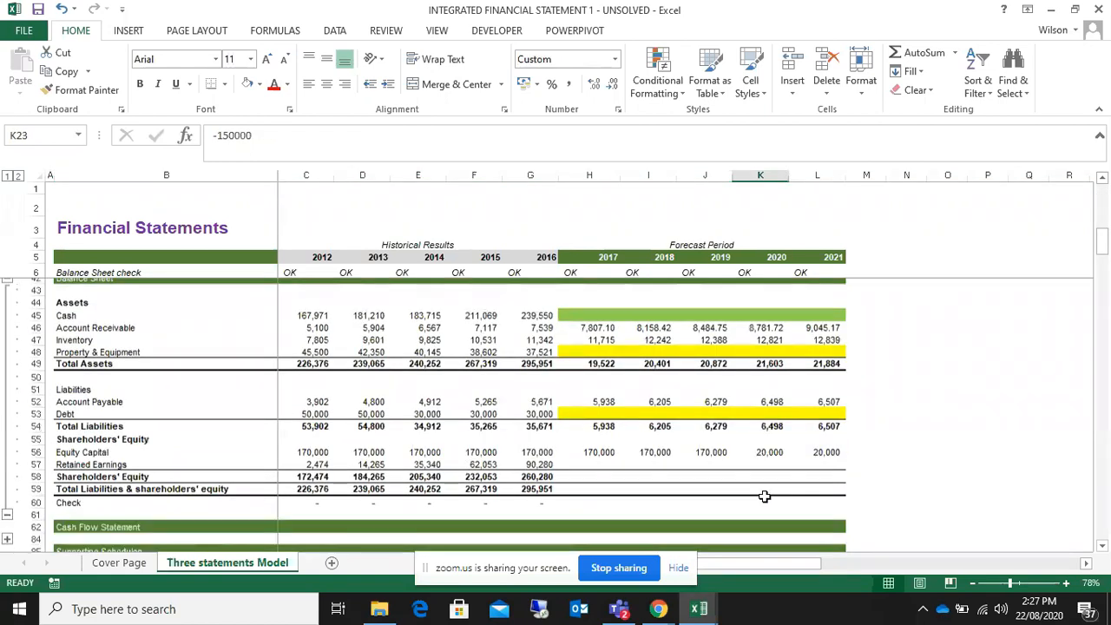
pyautogui.click(768, 446)
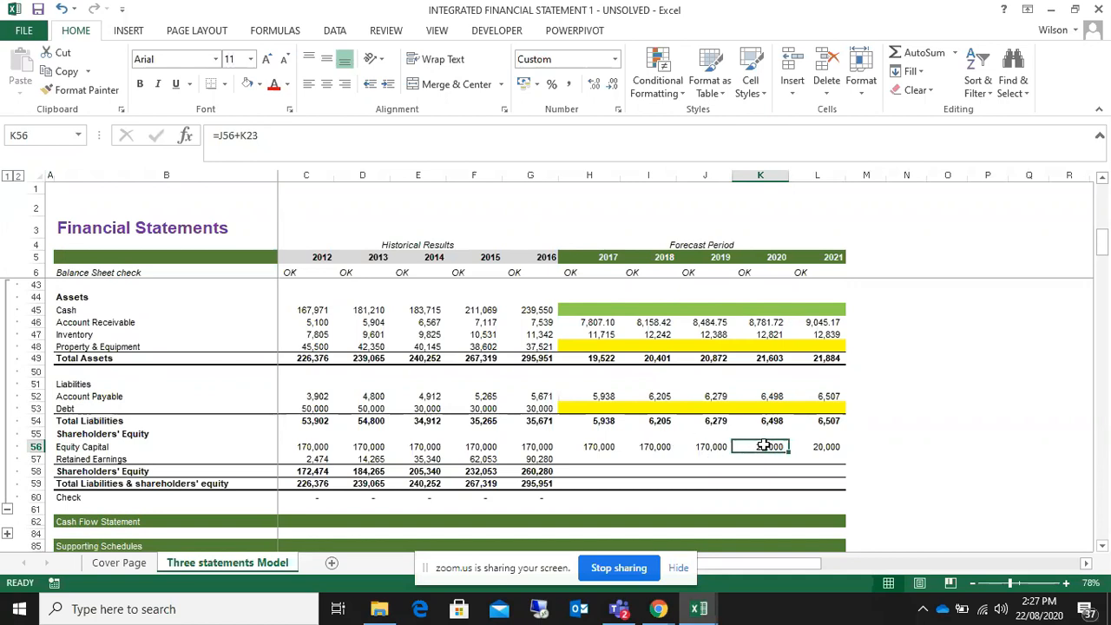
# - Calculate 2017 Retained Earnings in H57 as prior-year retained earnings plus 2017 net earnings, with =G57+H40
pyautogui.click(586, 460)
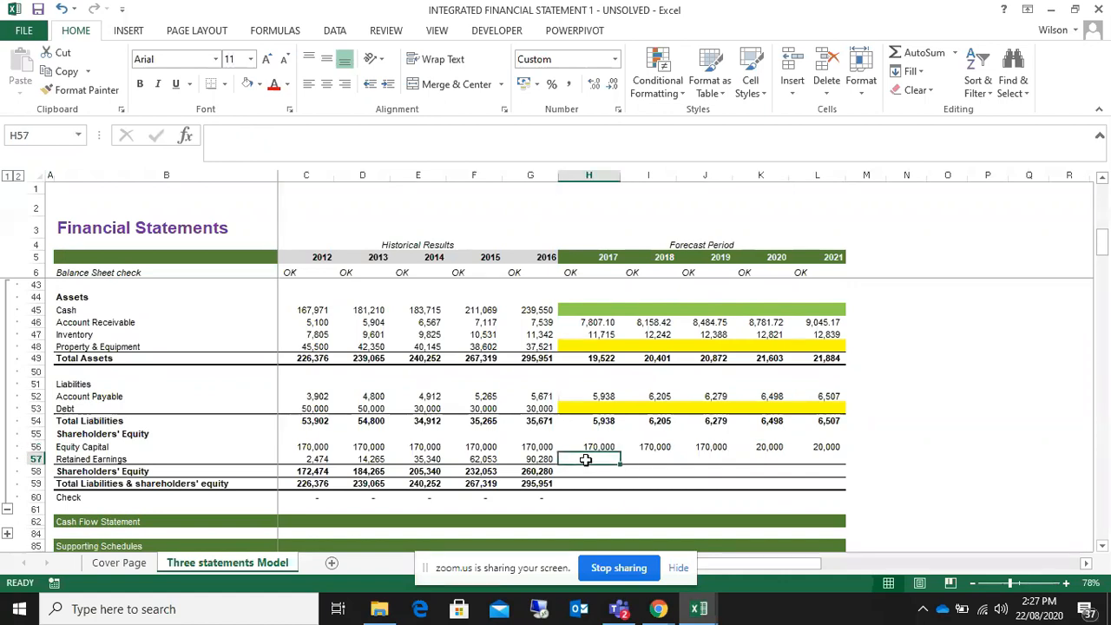
pyautogui.write('=')
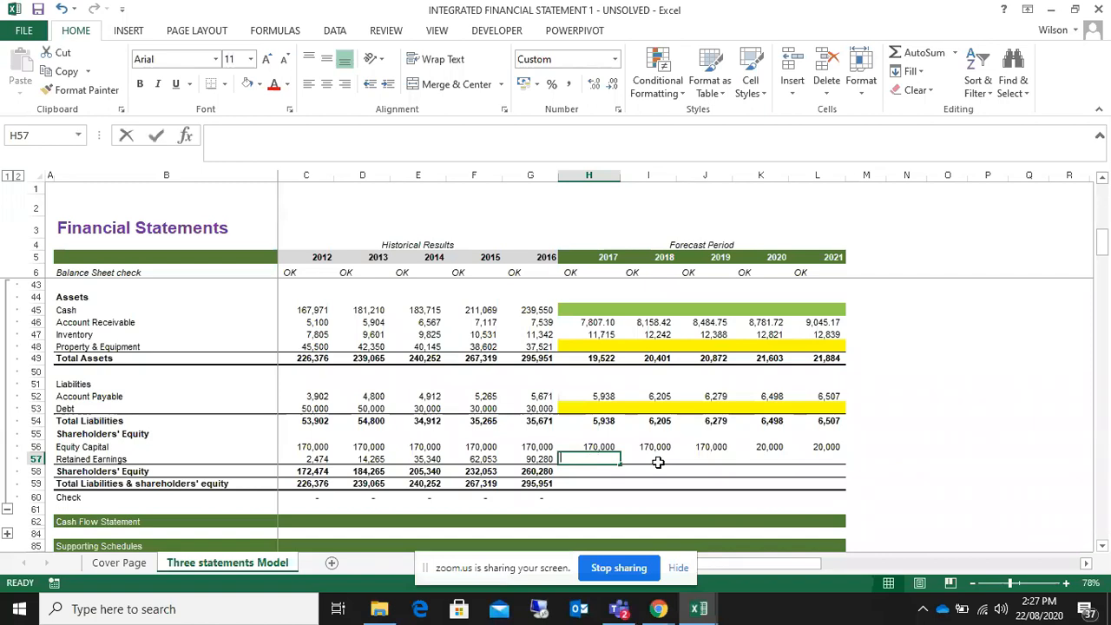
pyautogui.write('=')
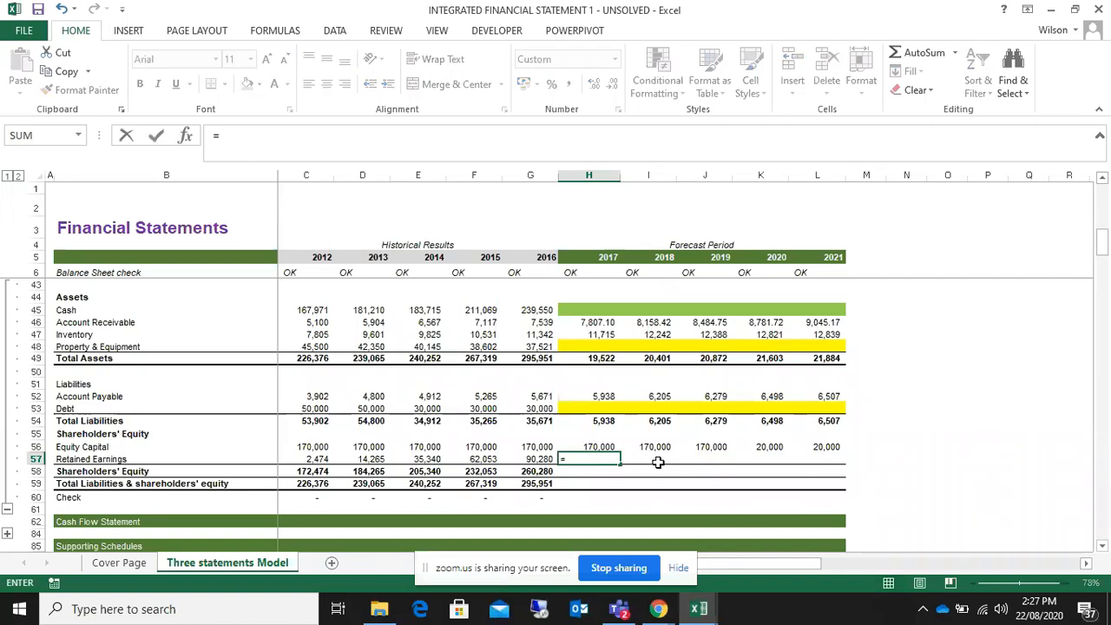
pyautogui.click(533, 459)
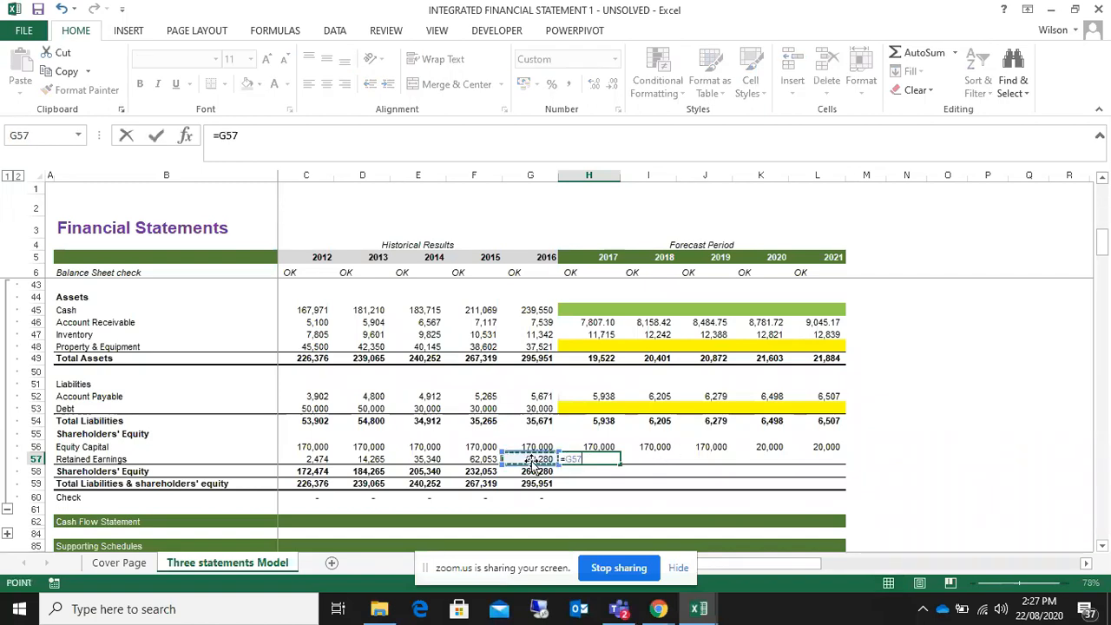
pyautogui.write('+')
pyautogui.press('Up')
pyautogui.press('Up')
pyautogui.press('Up')
pyautogui.press('Up')
pyautogui.press('Up')
pyautogui.press('Up')
pyautogui.press('Up')
pyautogui.press('Up')
pyautogui.press('Up')
pyautogui.press('Up')
pyautogui.press('Up')
pyautogui.press('Up')
pyautogui.press('Up')
pyautogui.press('Up')
pyautogui.press('Up')
pyautogui.press('Up')
pyautogui.press('Up')
pyautogui.press('Up')
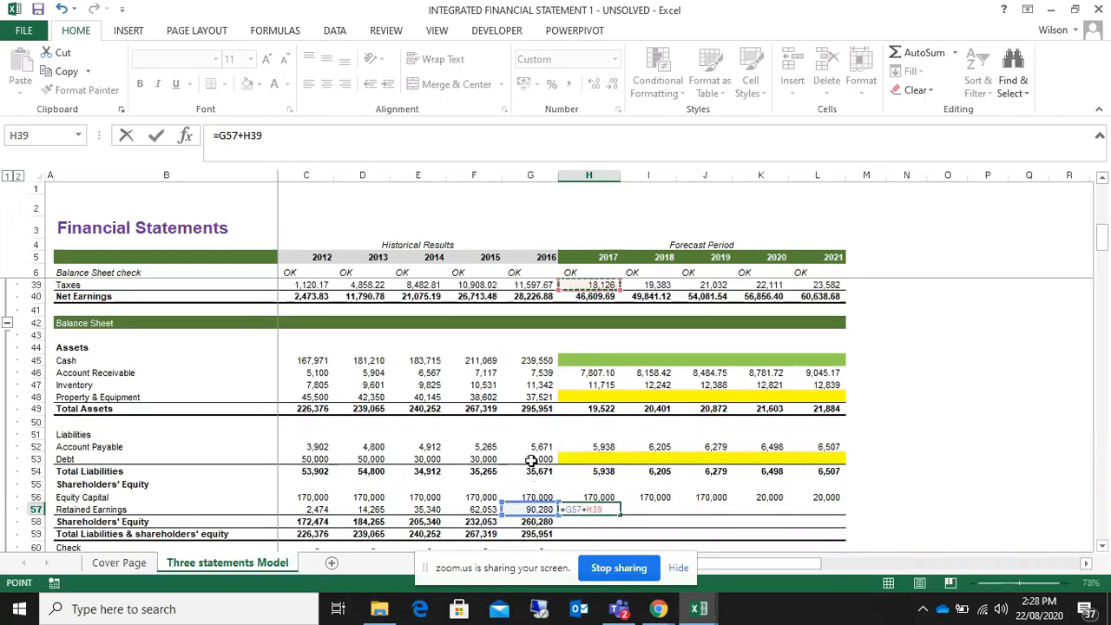
pyautogui.press('Down')
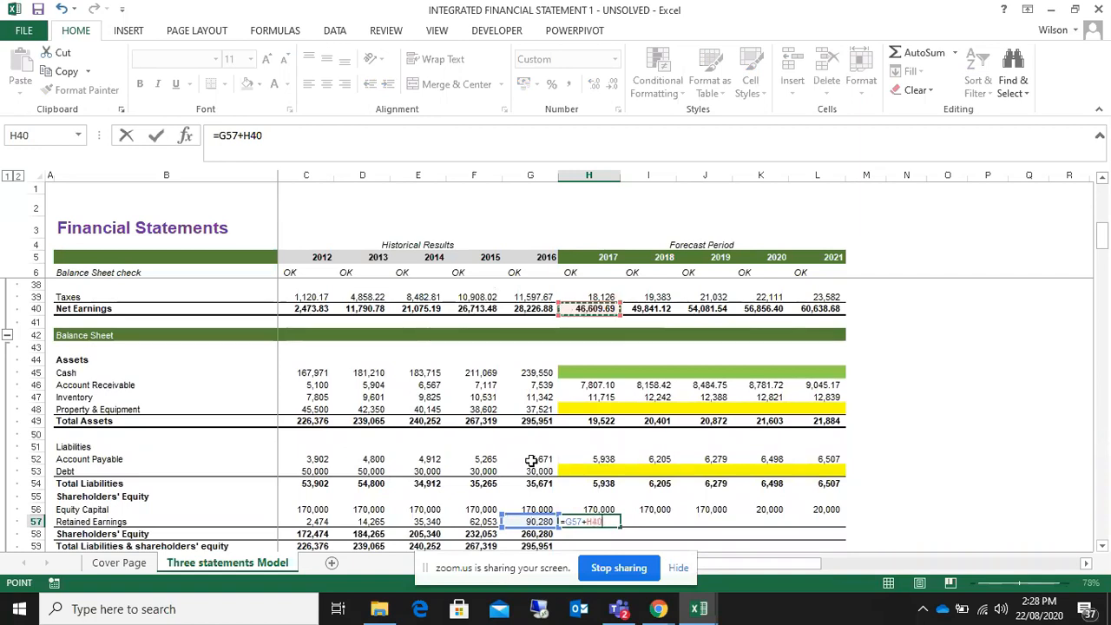
pyautogui.press('Return')
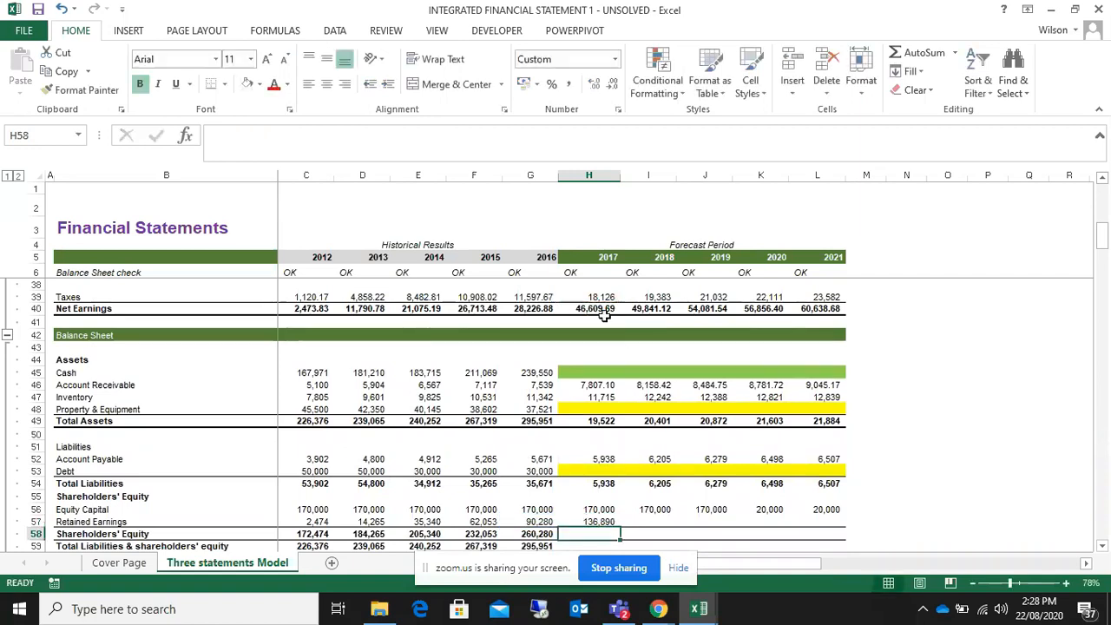
# - Review the 2017 Net Earnings formula in H40 and fill the Retained Earnings formula from H57 across to 2021 in L57
pyautogui.click(601, 310)
pyautogui.scroll(3, 600, 308)
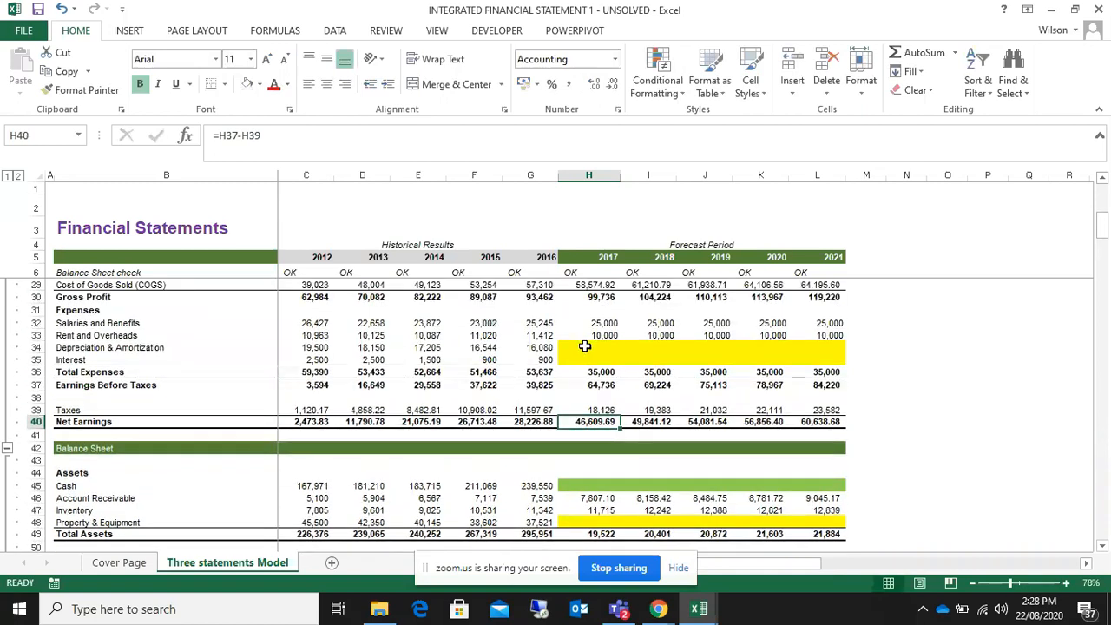
pyautogui.scroll(-9, 585, 346)
pyautogui.scroll(1, 601, 353)
pyautogui.scroll(-2, 601, 353)
pyautogui.scroll(6, 601, 353)
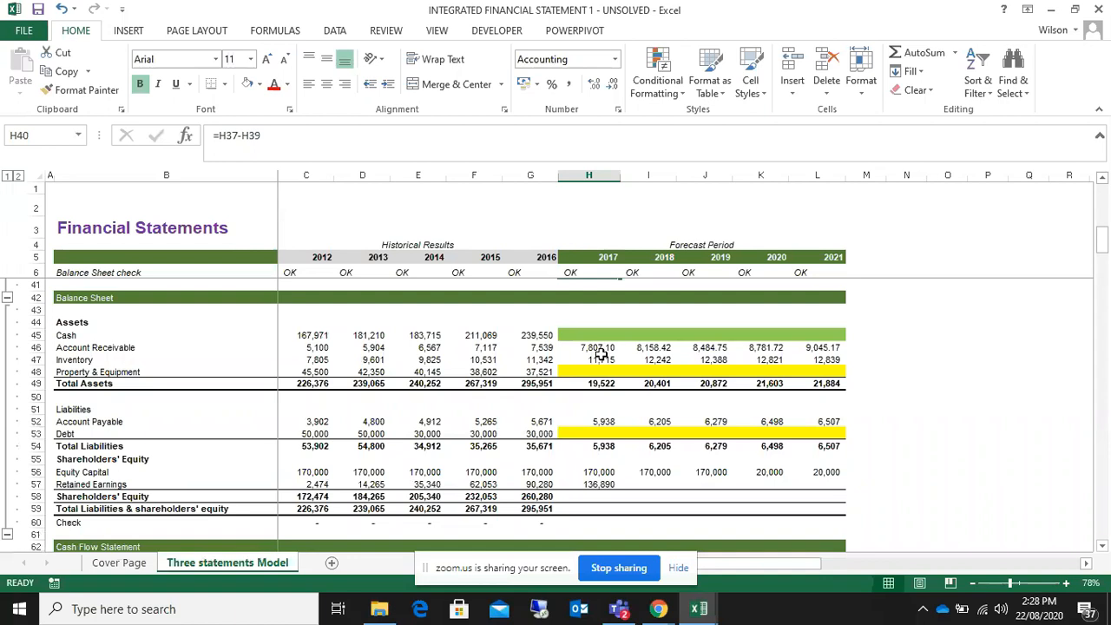
pyautogui.click(596, 486)
pyautogui.moveTo(620, 489); pyautogui.dragTo(841, 488)
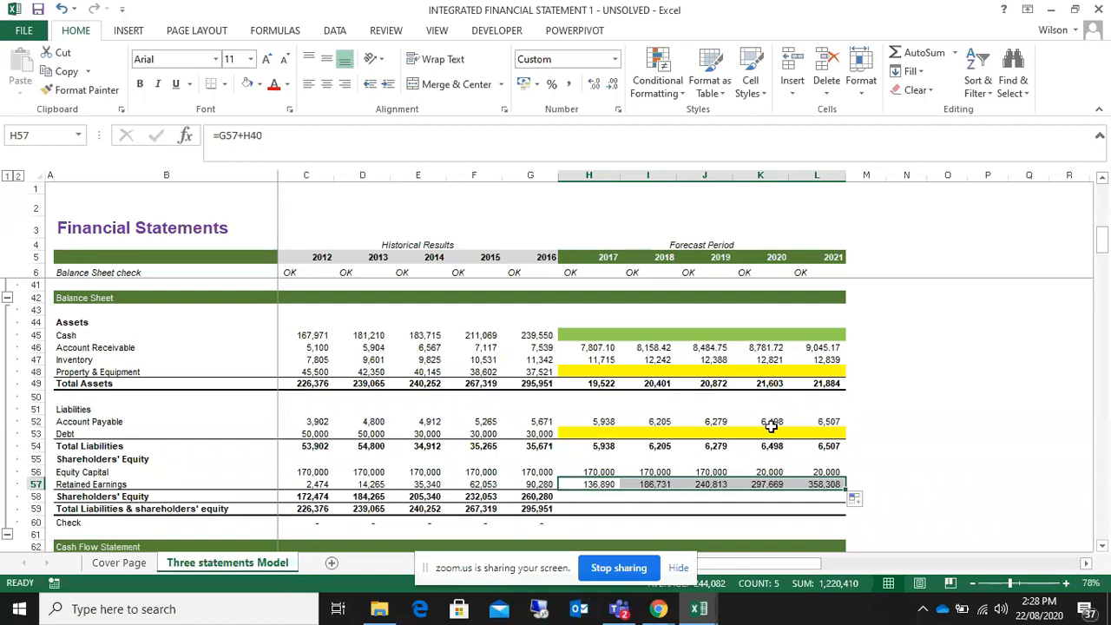
# - Total 2017 Shareholders' Equity in H58 with =SUM(H56:H57) and fill the formula across to 2021 in L58
pyautogui.scroll(-2, 744, 481)
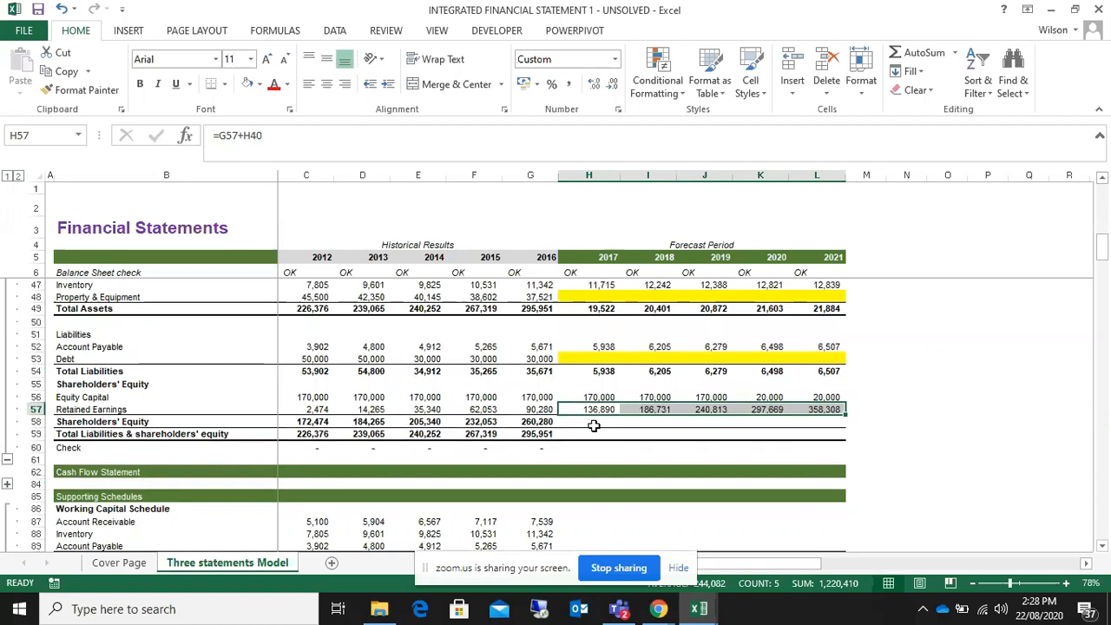
pyautogui.click(593, 425)
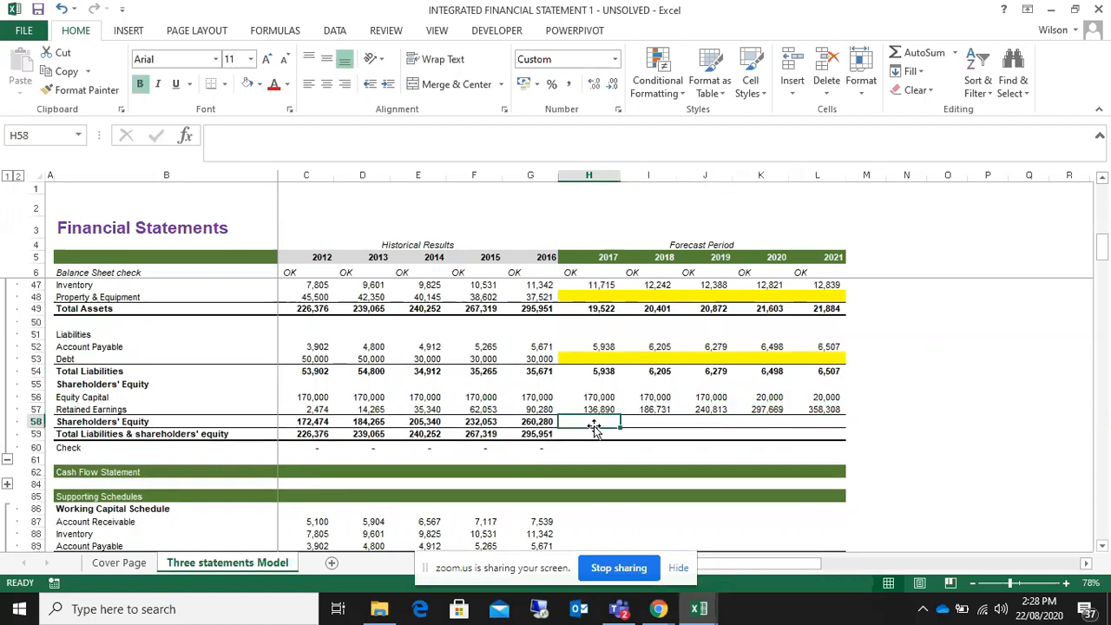
pyautogui.write('=')
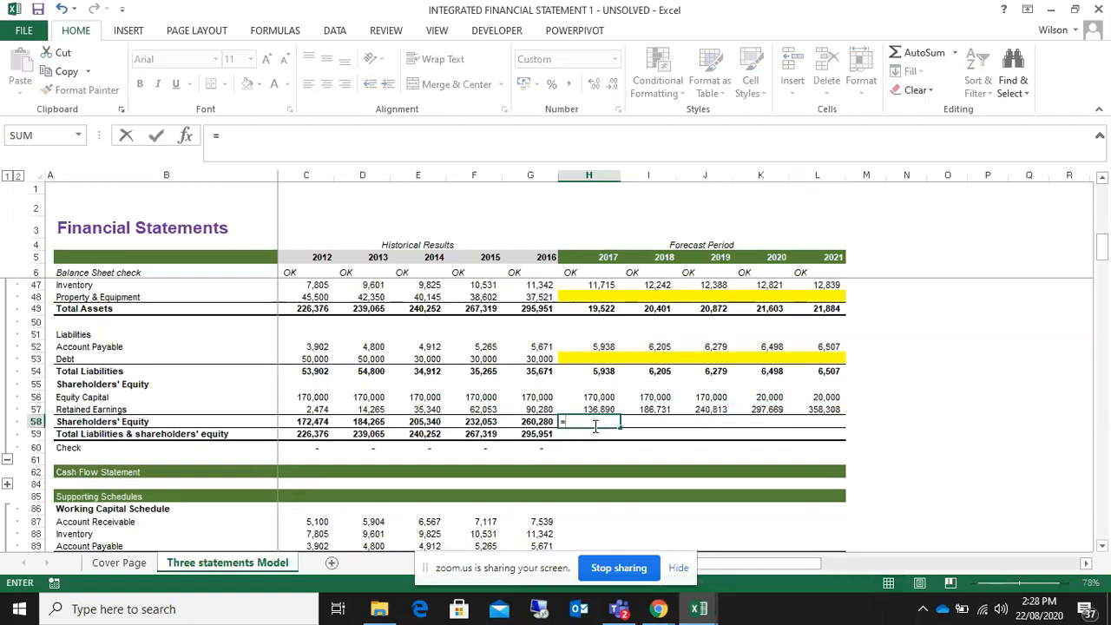
pyautogui.write('sum(')
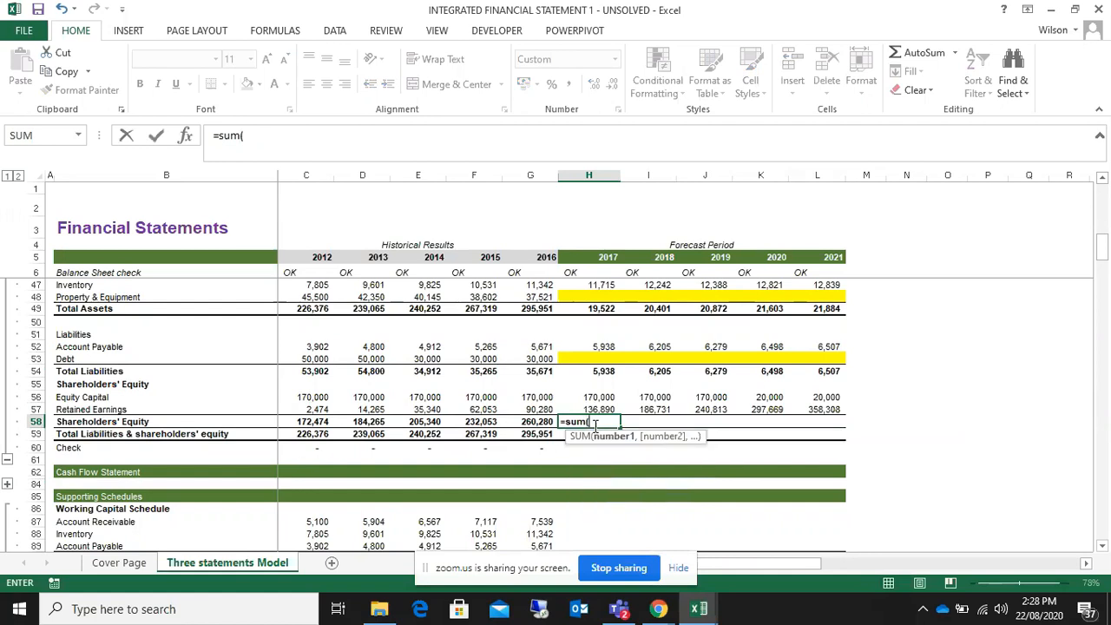
pyautogui.moveTo(597, 396); pyautogui.dragTo(598, 404)
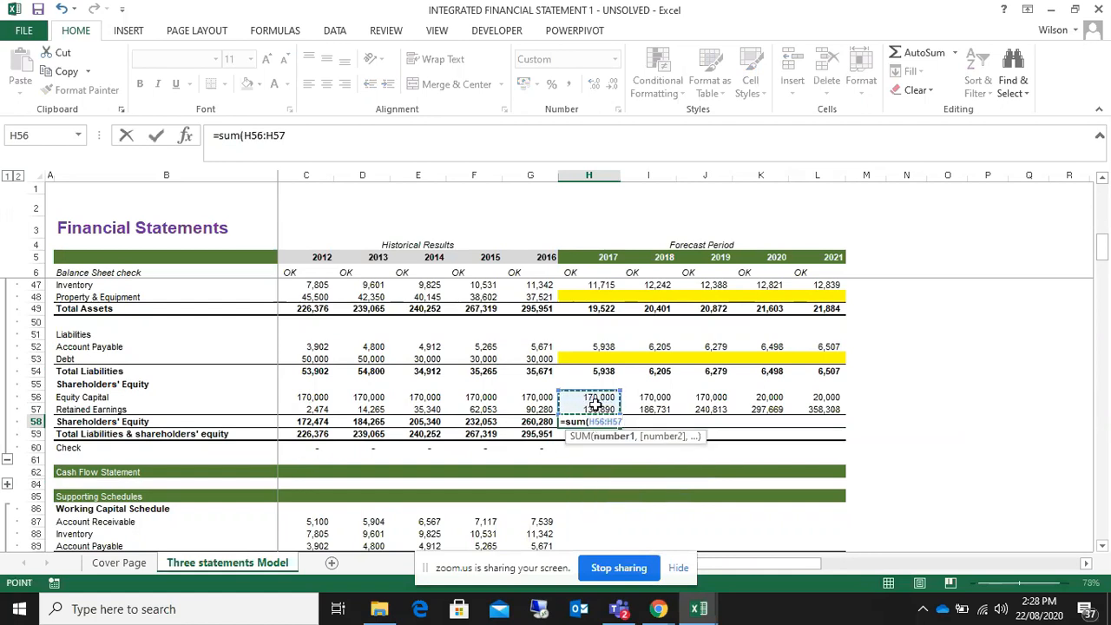
pyautogui.press('Return')
pyautogui.click(597, 422)
pyautogui.moveTo(619, 425); pyautogui.dragTo(828, 423)
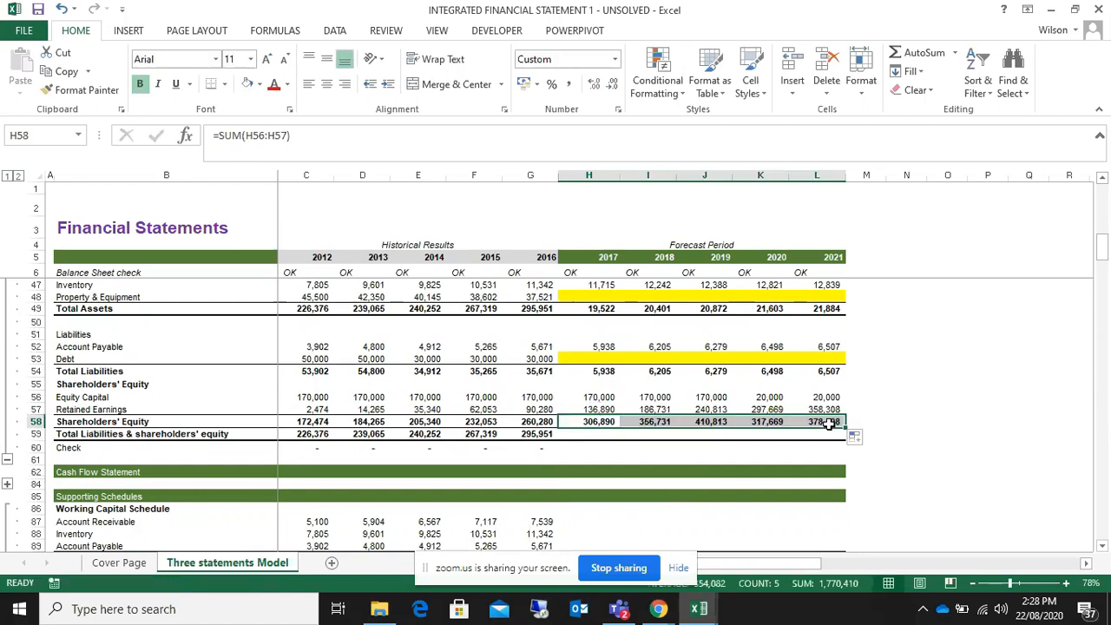
# - Calculate 2017 Total Liabilities & shareholders' equity in H59 with =H58+H54 and fill it across to 2021 in L59
pyautogui.click(599, 433)
pyautogui.write('=')
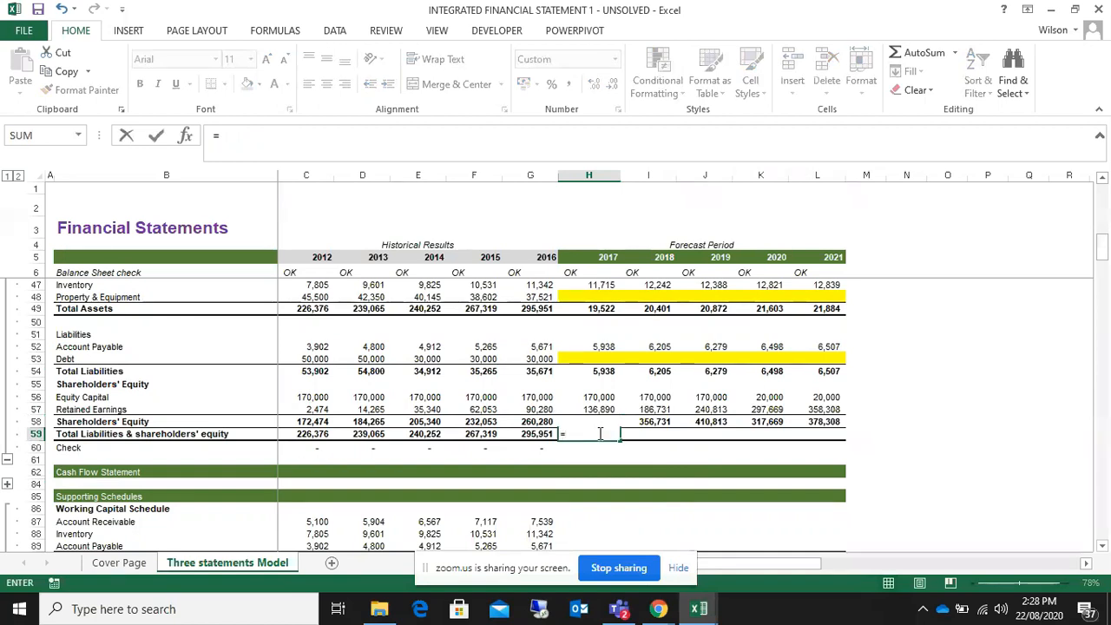
pyautogui.write('h58')
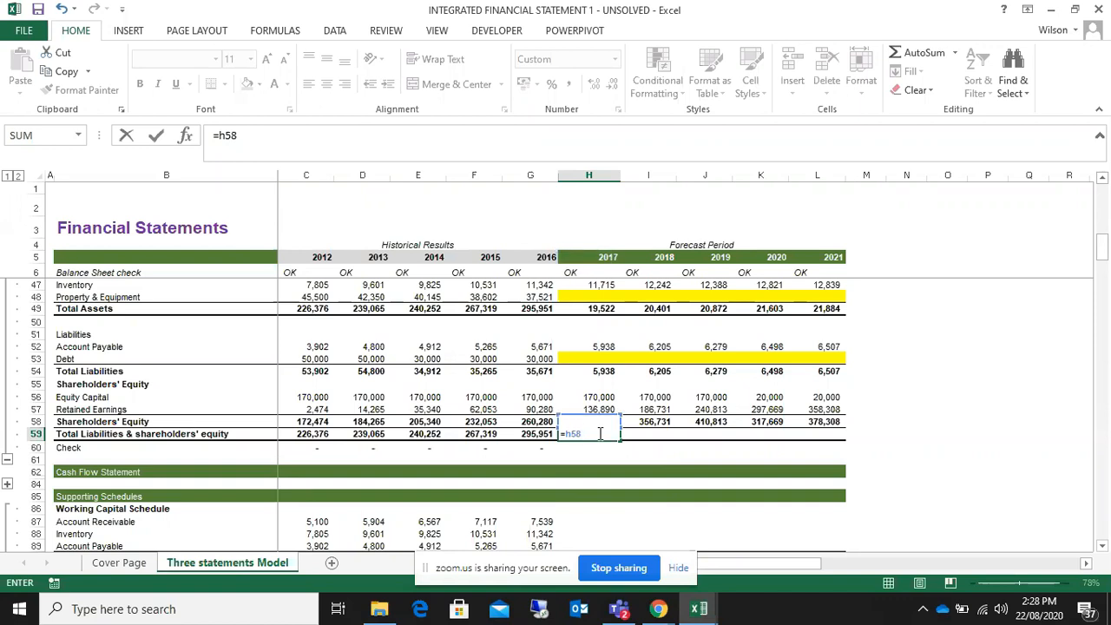
pyautogui.write('+')
pyautogui.click(592, 372)
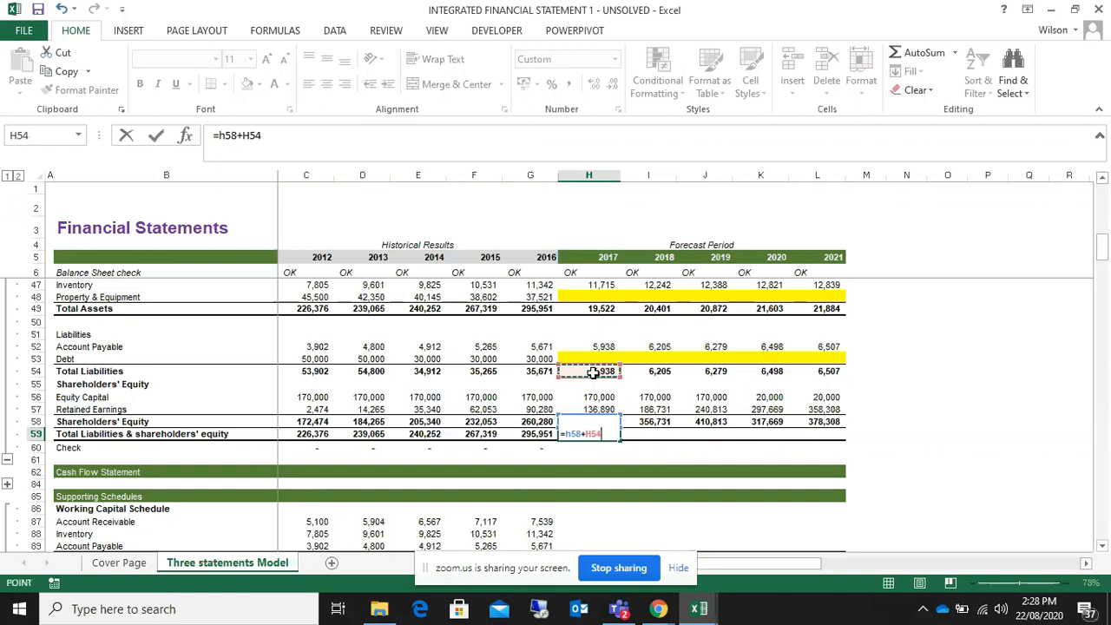
pyautogui.press('Return')
pyautogui.click(599, 433)
pyautogui.moveTo(621, 440); pyautogui.dragTo(849, 441)
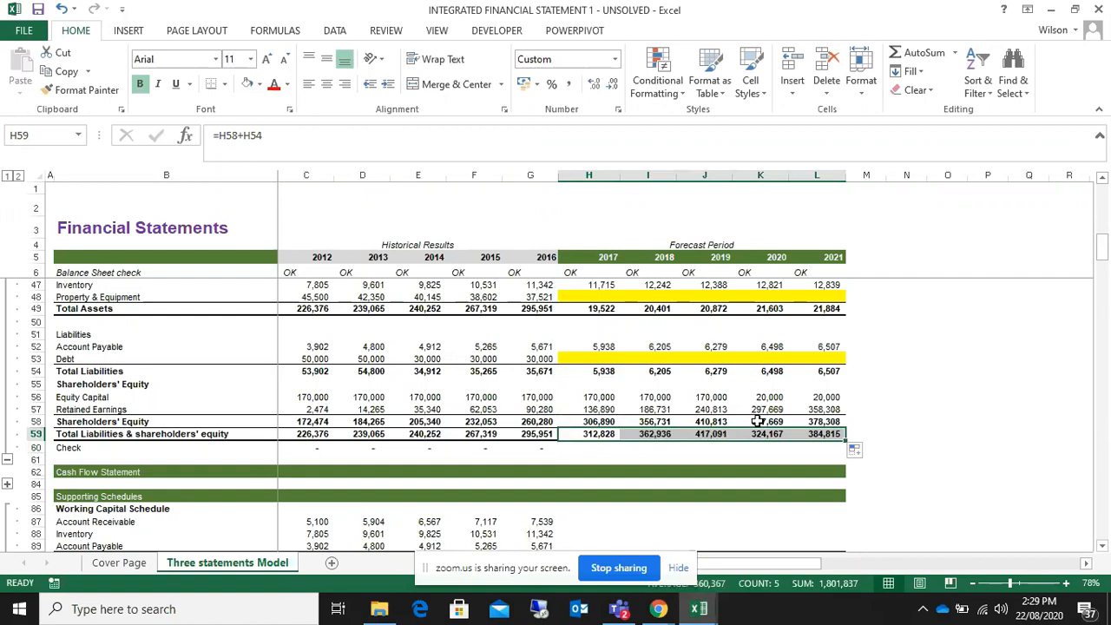
# - Show the 2017 Balance Sheet check formula in H6 as text by prefixing an apostrophe, and widen column H to fit it
pyautogui.scroll(13, 758, 421)
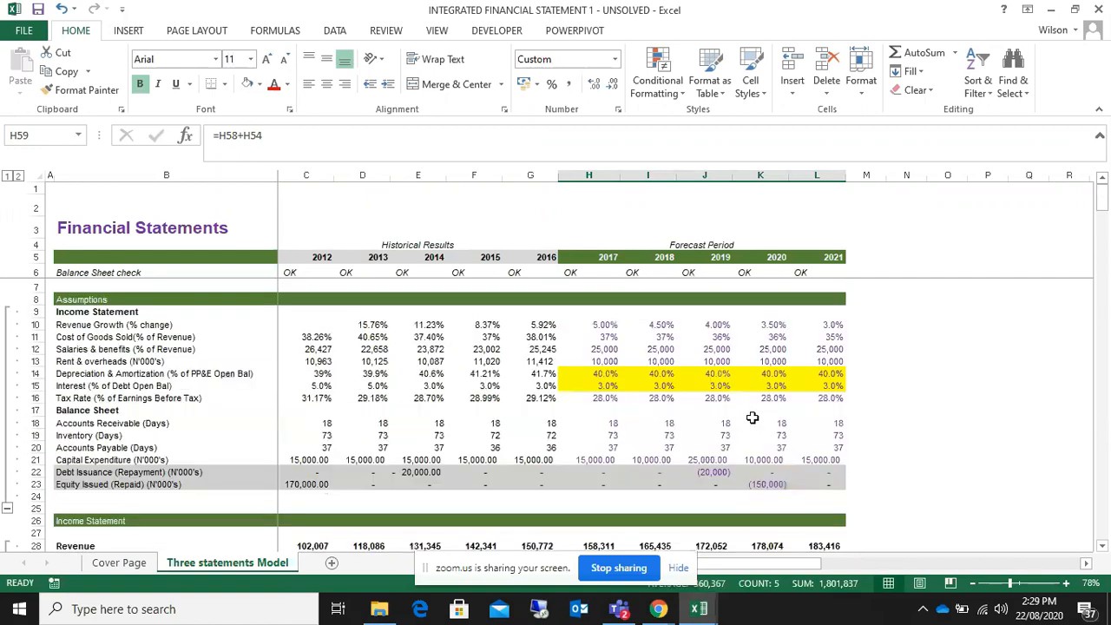
pyautogui.click(571, 272)
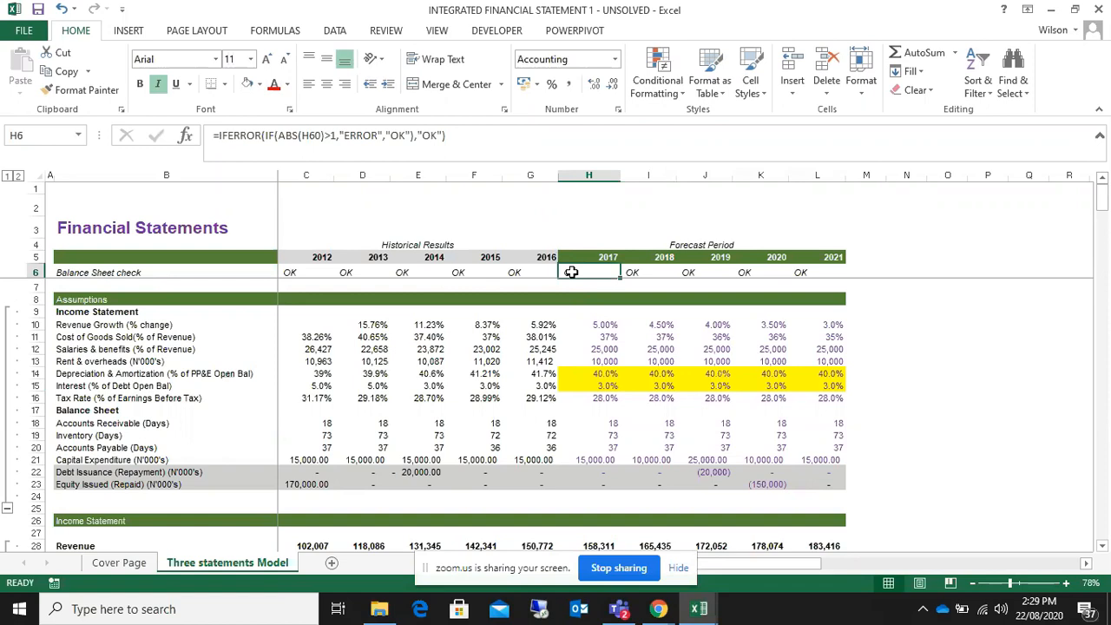
pyautogui.doubleClick(571, 272)
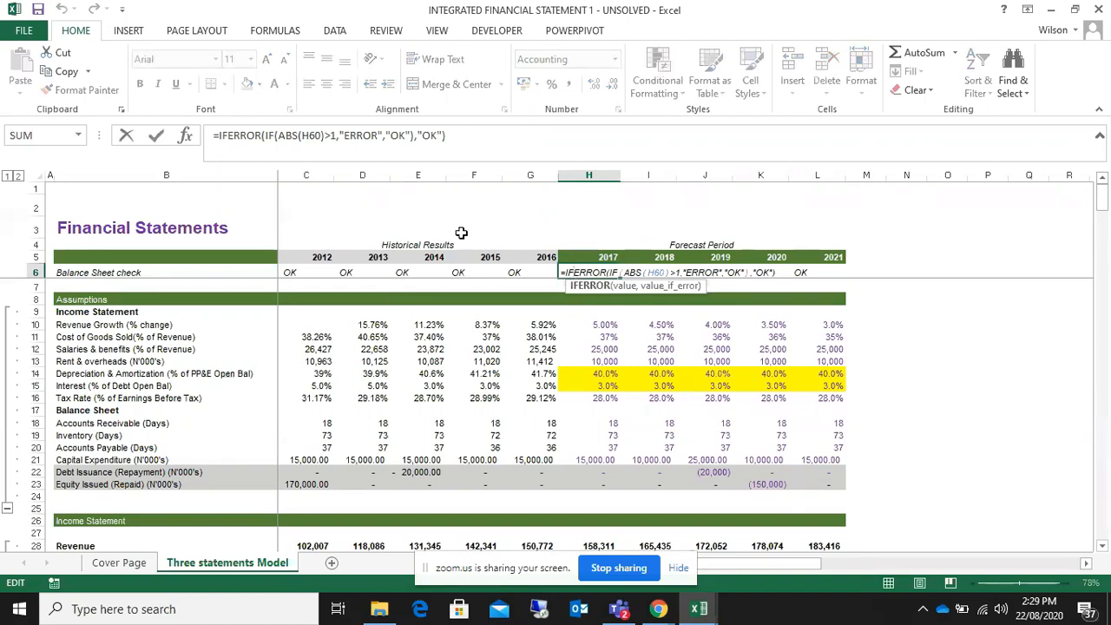
pyautogui.click(562, 272)
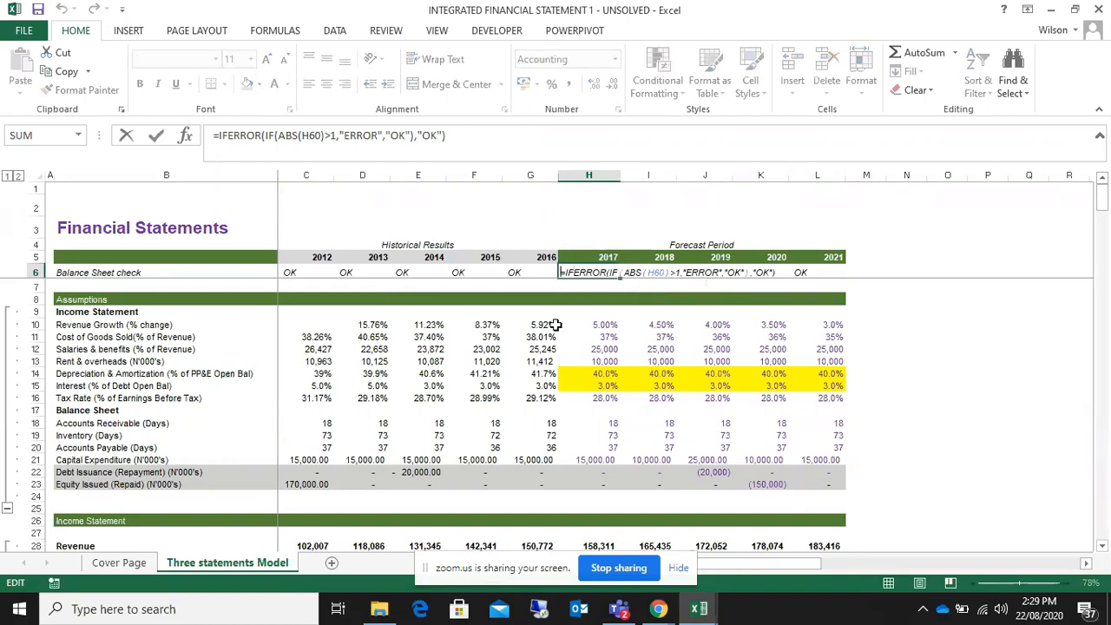
pyautogui.write("'")
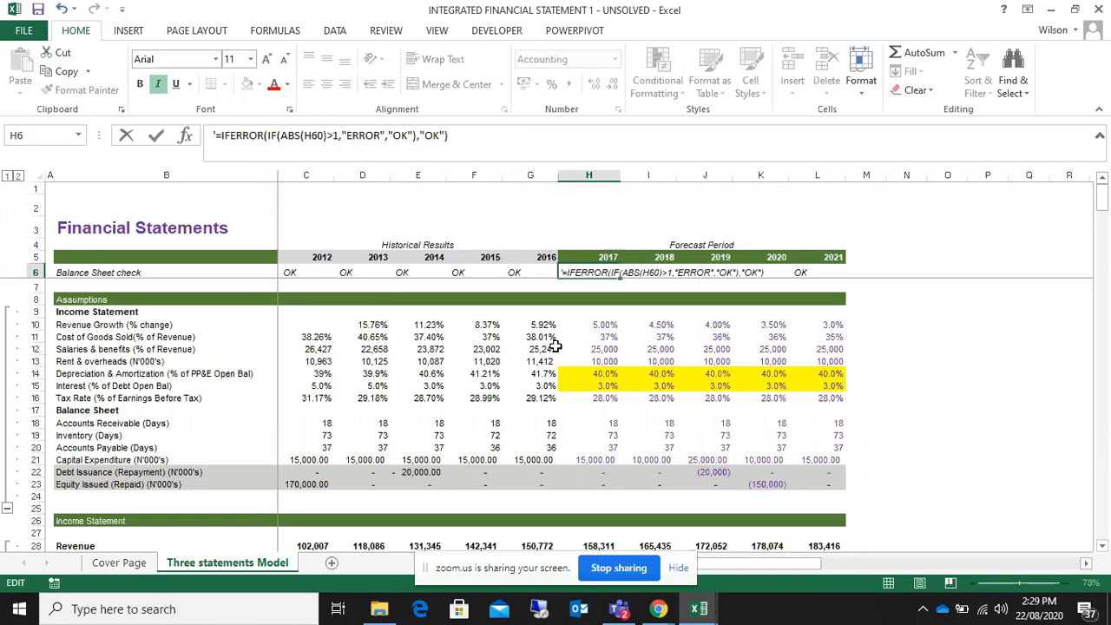
pyautogui.press('Return')
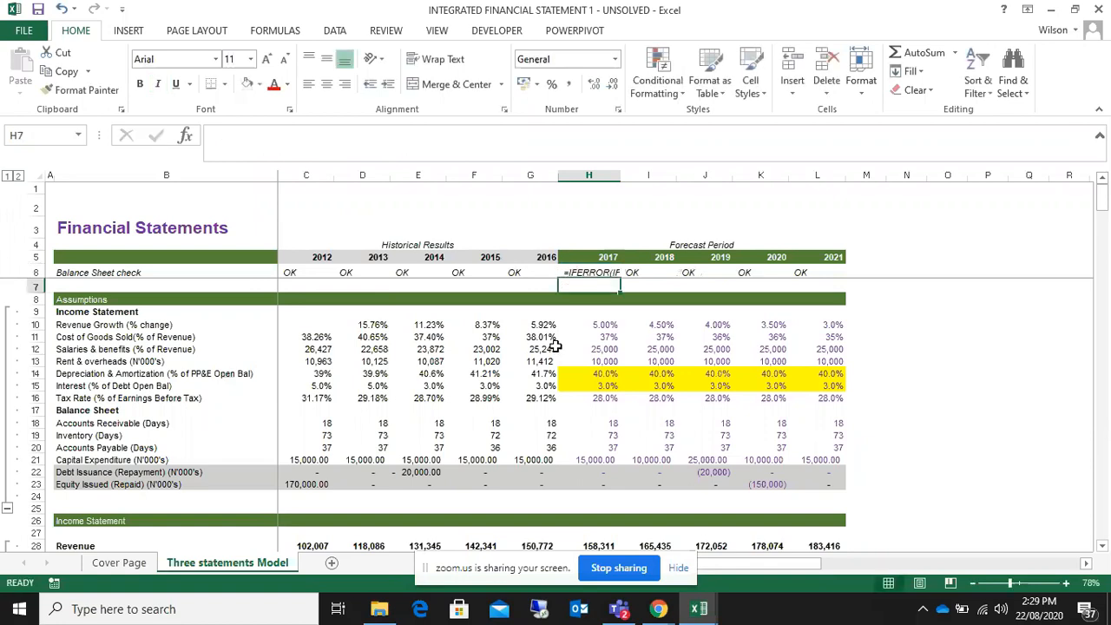
pyautogui.doubleClick(620, 176)
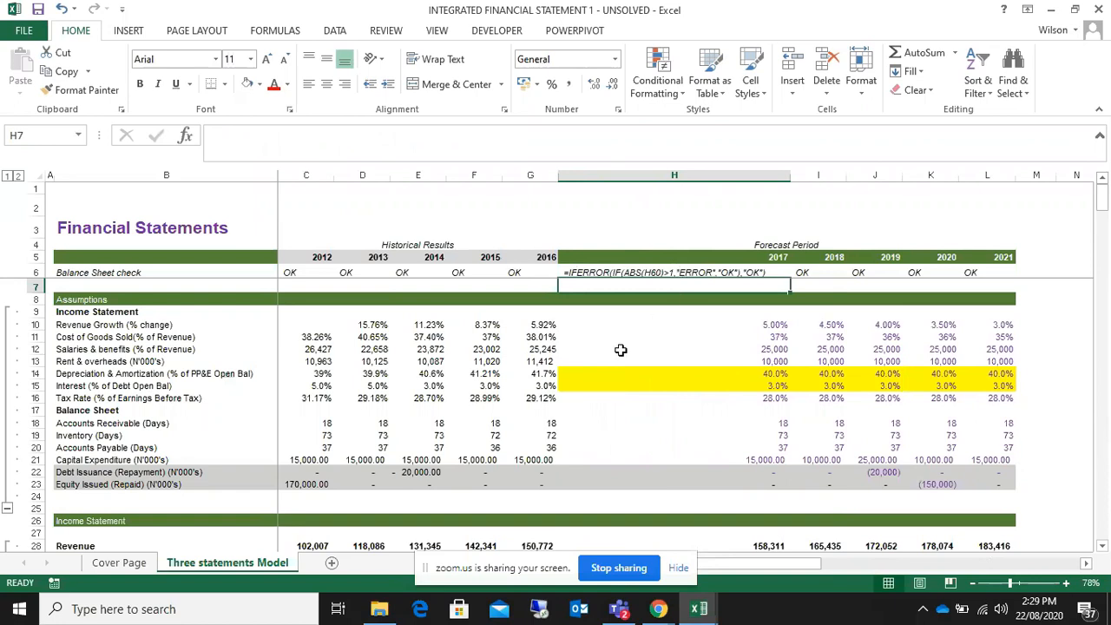
# - Inspect the 2017 Balance Sheet check formula in H6 and the Check cell H60 that it refers to
pyautogui.click(562, 272)
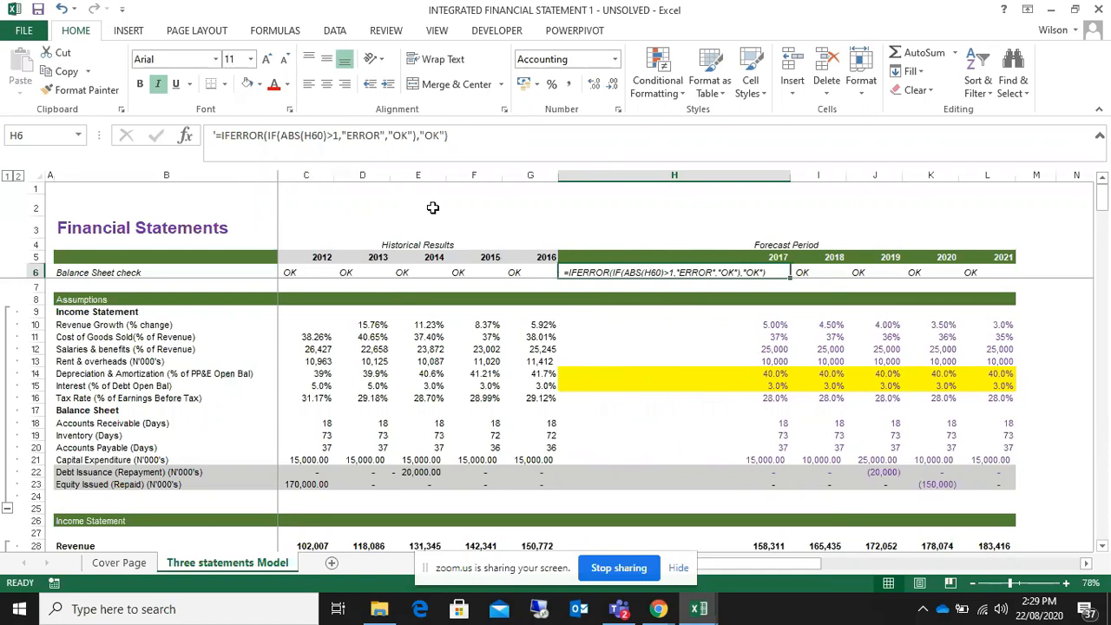
pyautogui.scroll(-7, 738, 377)
pyautogui.scroll(-7, 771, 404)
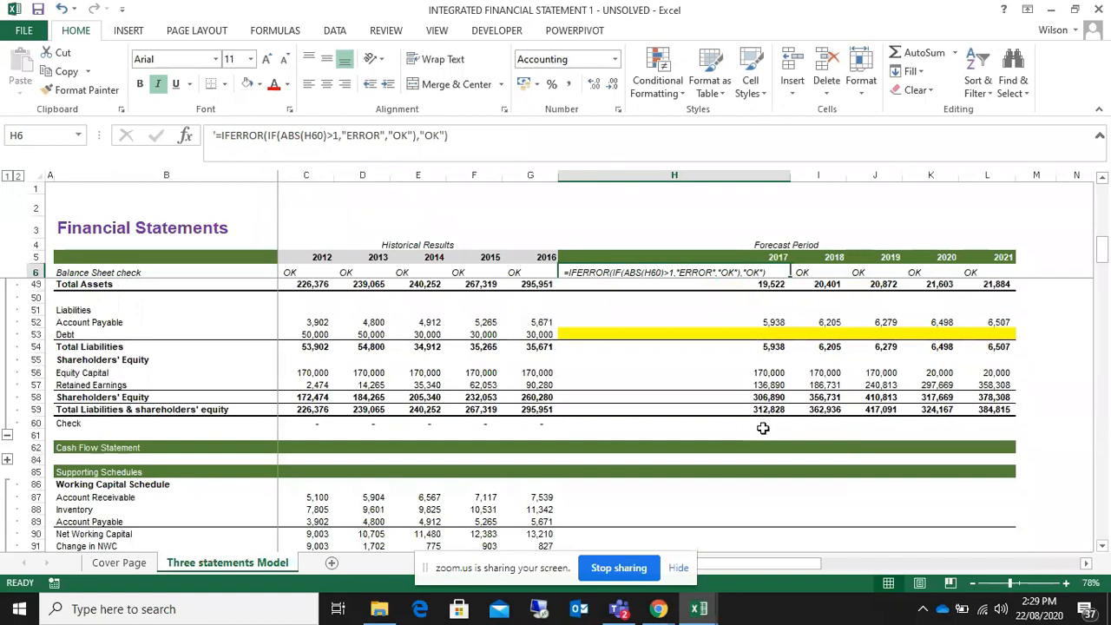
pyautogui.click(754, 424)
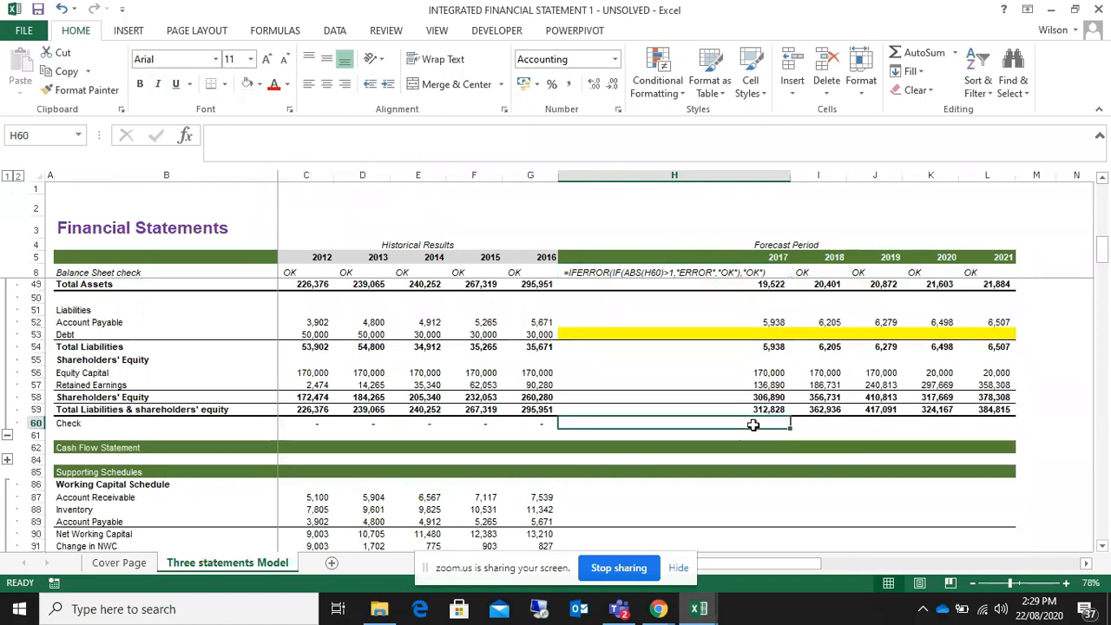
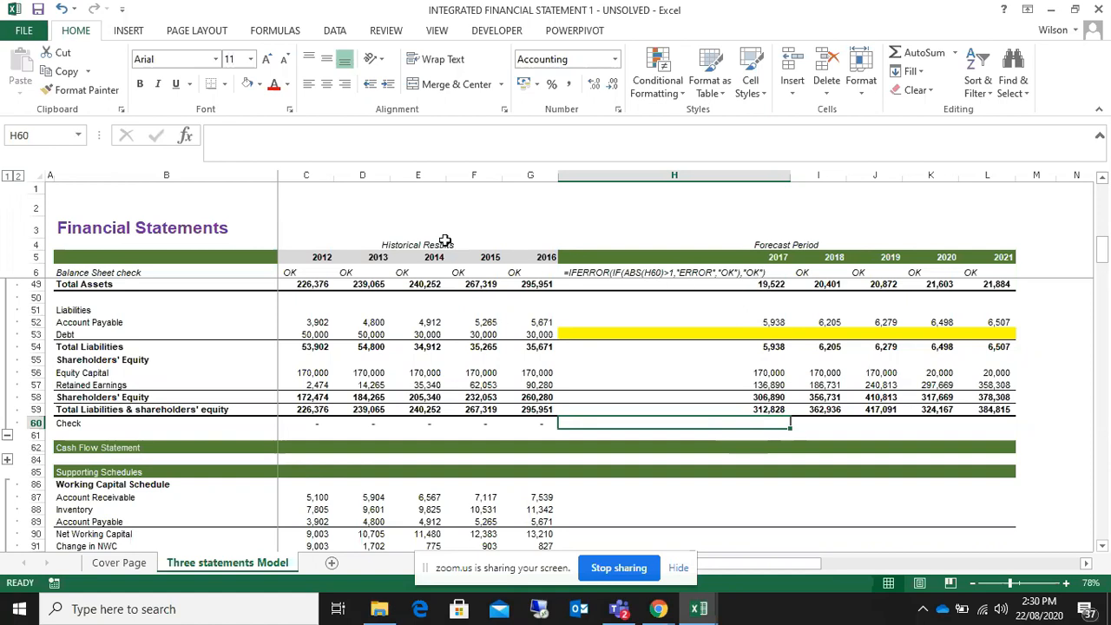
# - Remove the leading apostrophe from H6 so the check formula calculates again, and autofit column H
pyautogui.click(573, 272)
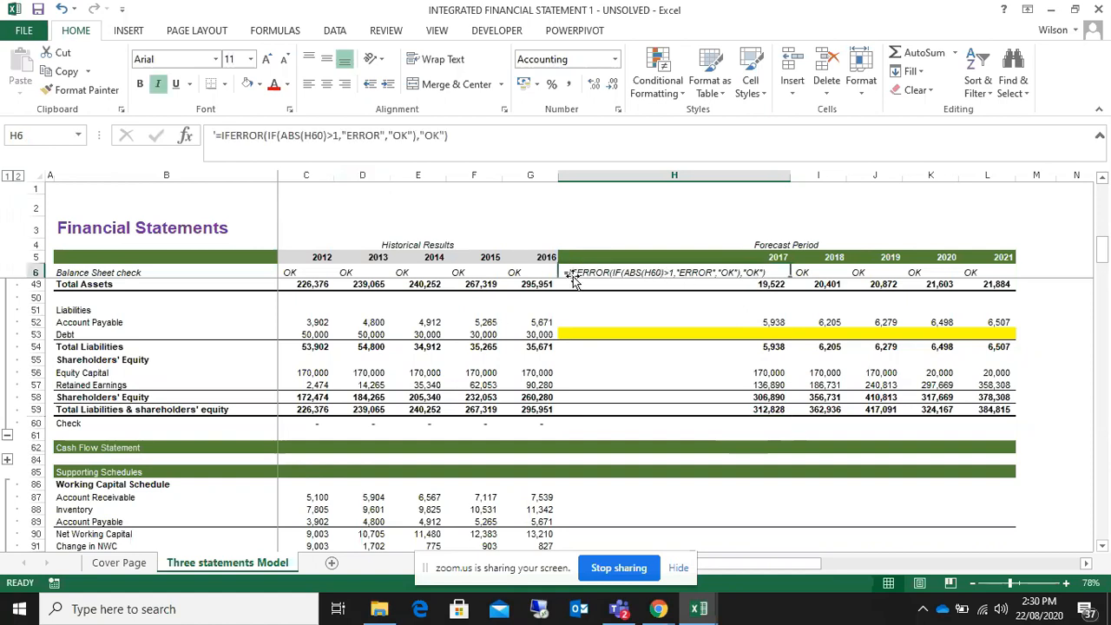
pyautogui.click(216, 135)
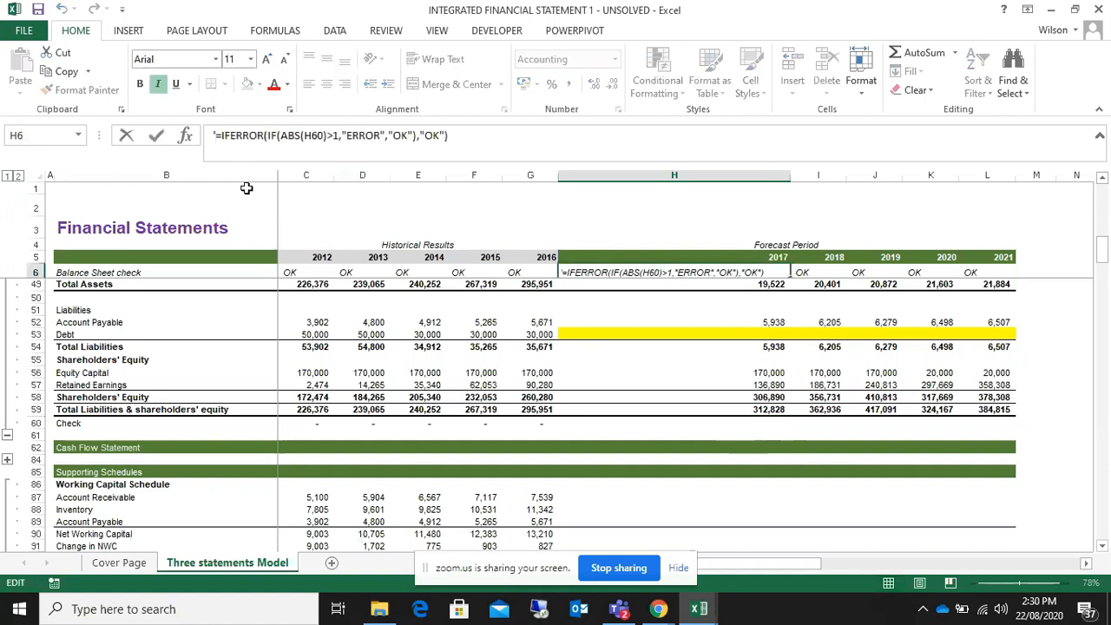
pyautogui.press('Delete')
pyautogui.press('Return')
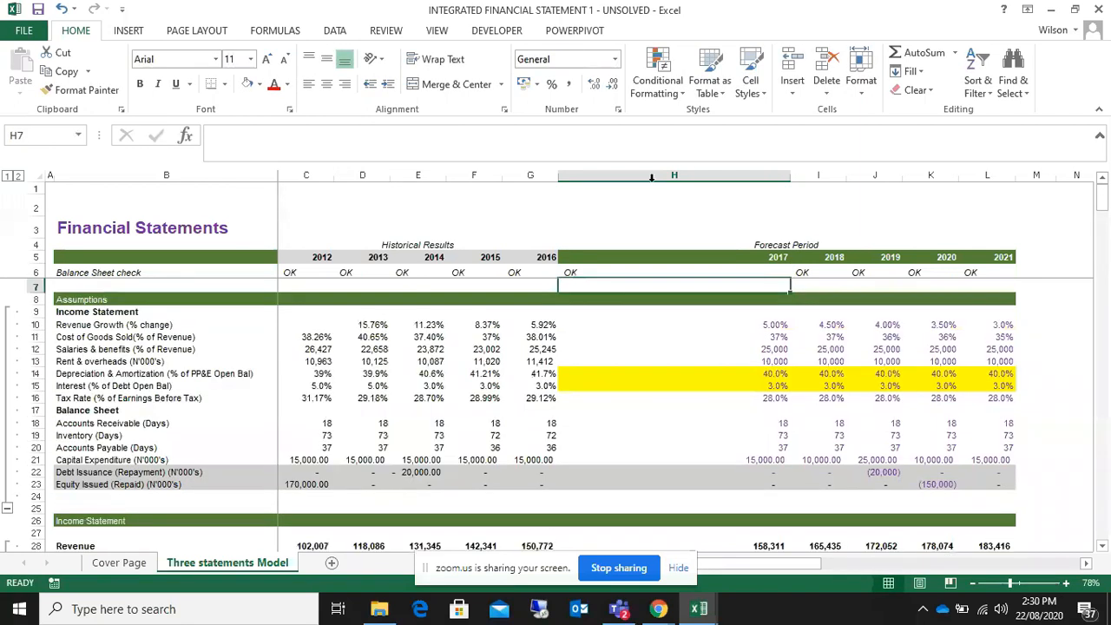
pyautogui.doubleClick(789, 176)
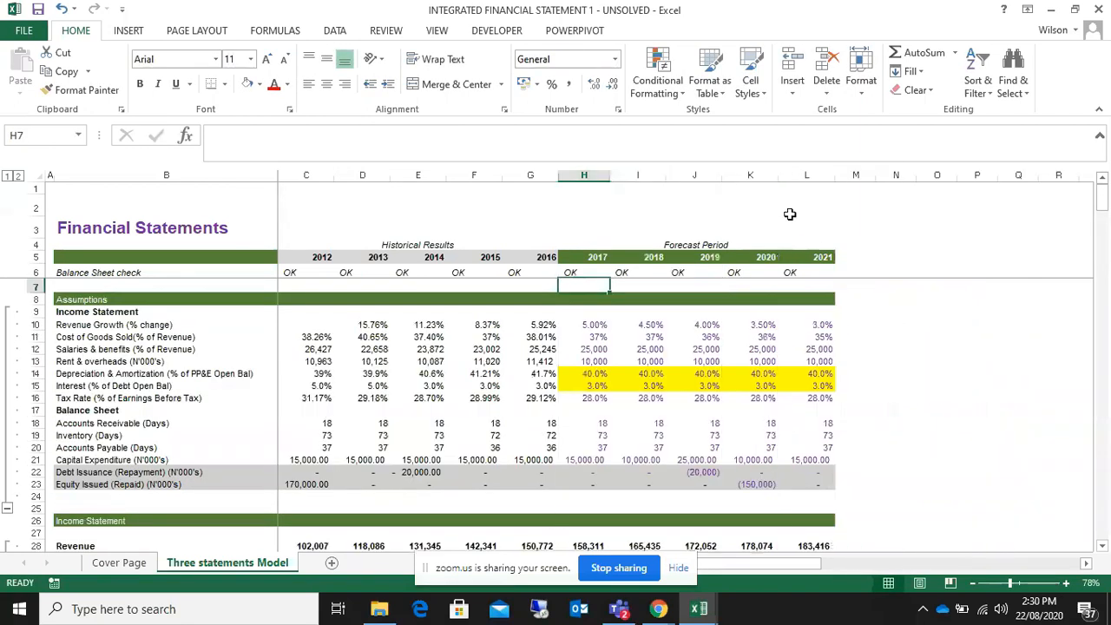
# - Enter 10 as a test value in both H2 and I2 above the forecast columns
pyautogui.click(579, 208)
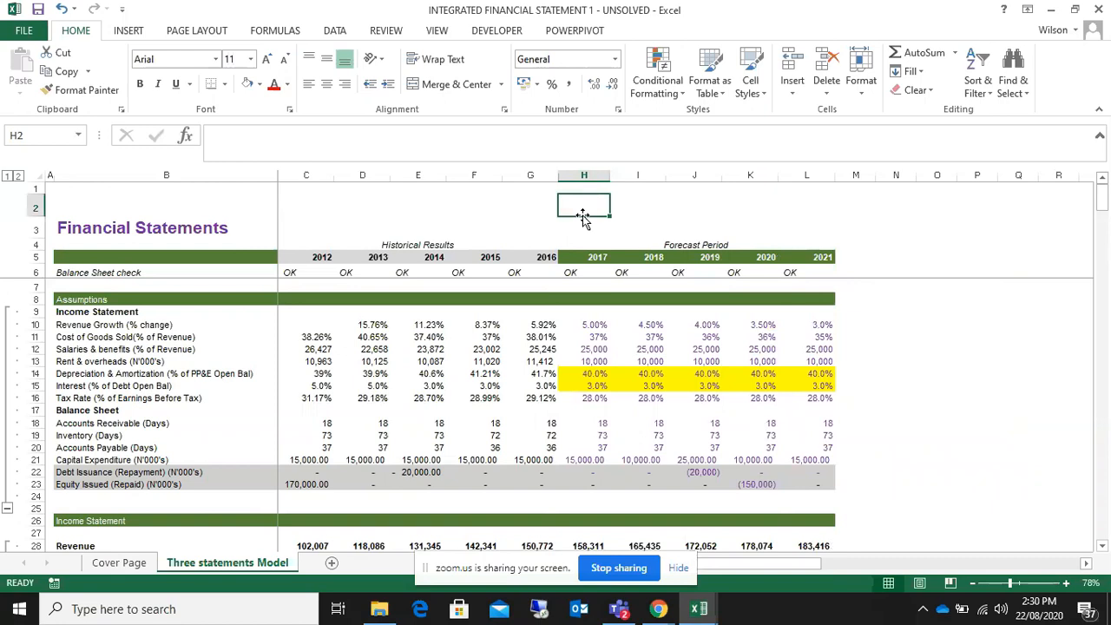
pyautogui.write('=')
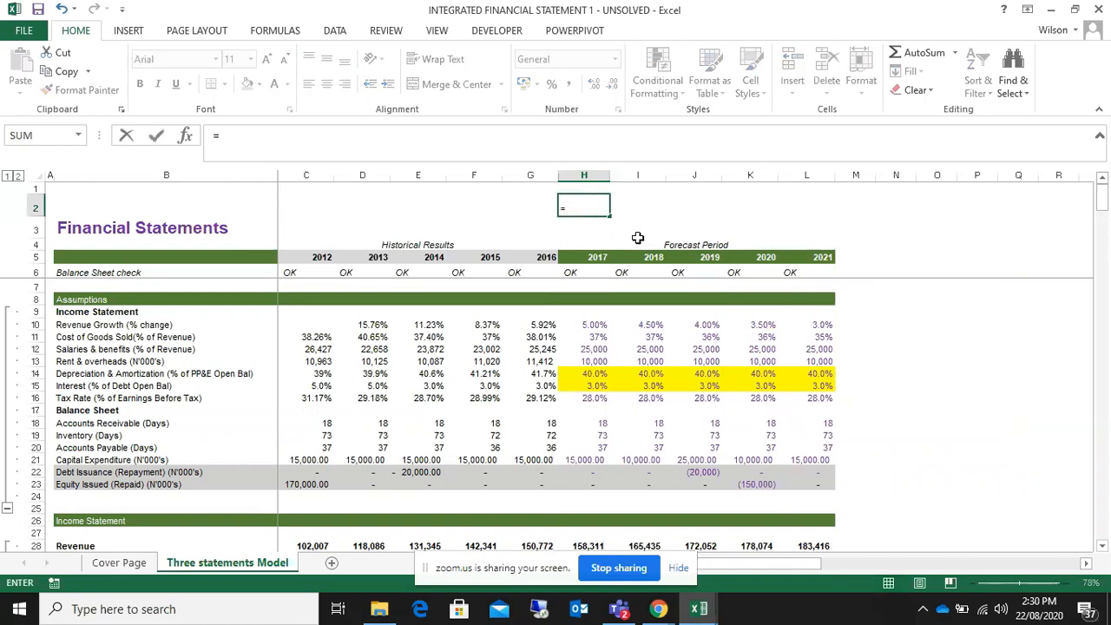
pyautogui.press('Escape')
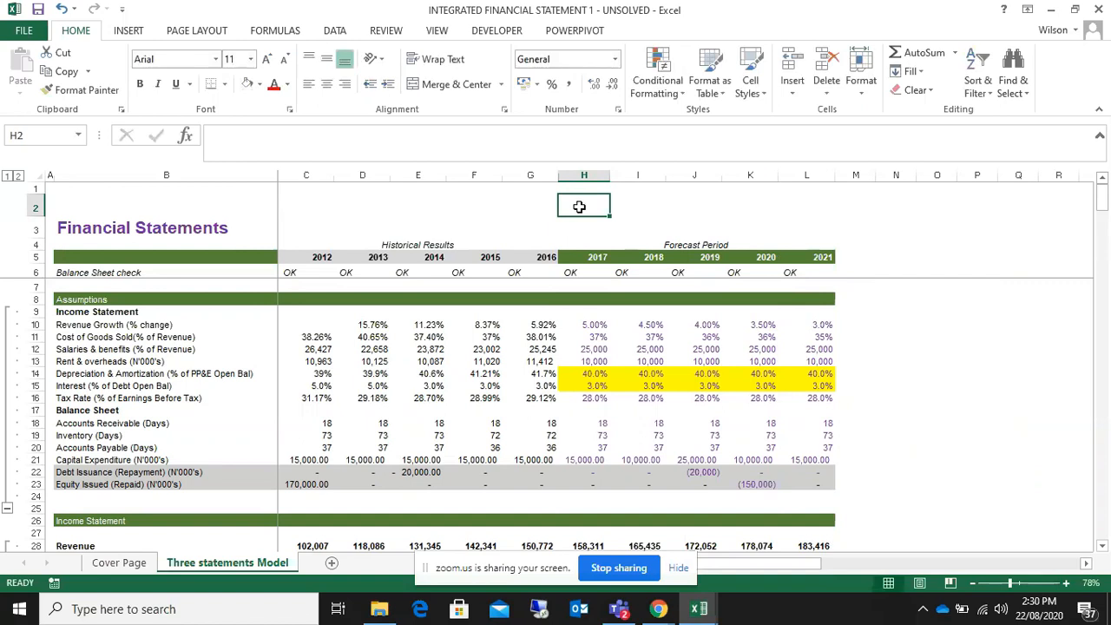
pyautogui.write('10')
pyautogui.press('Tab')
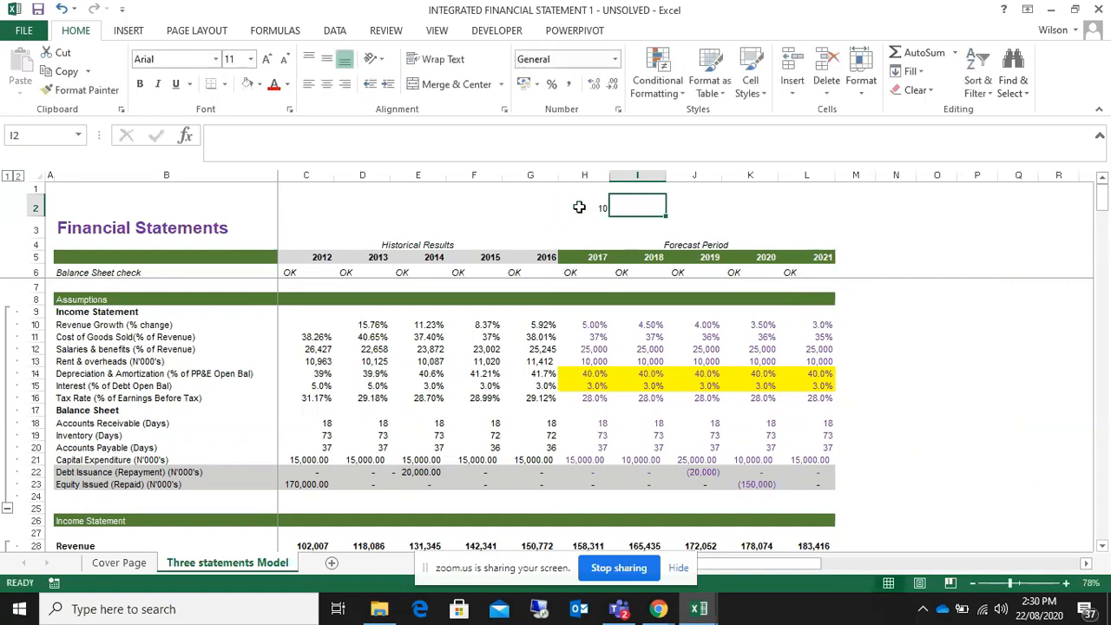
pyautogui.write('10')
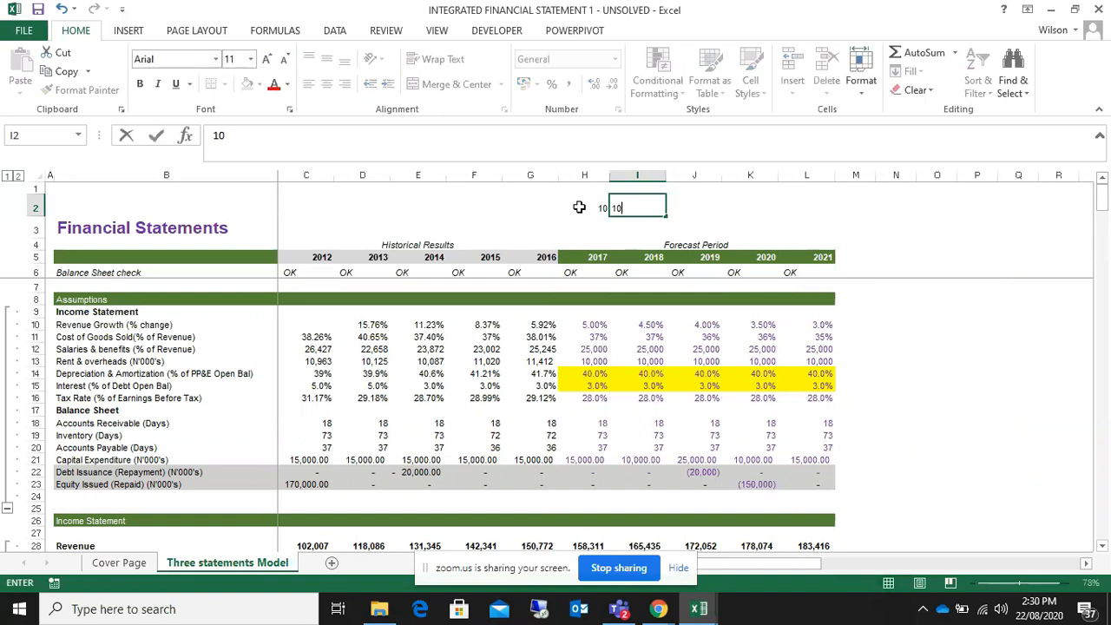
# - Test whether the two sample values are equal with =H2=I2 in J2
pyautogui.click(686, 202)
pyautogui.write('=')
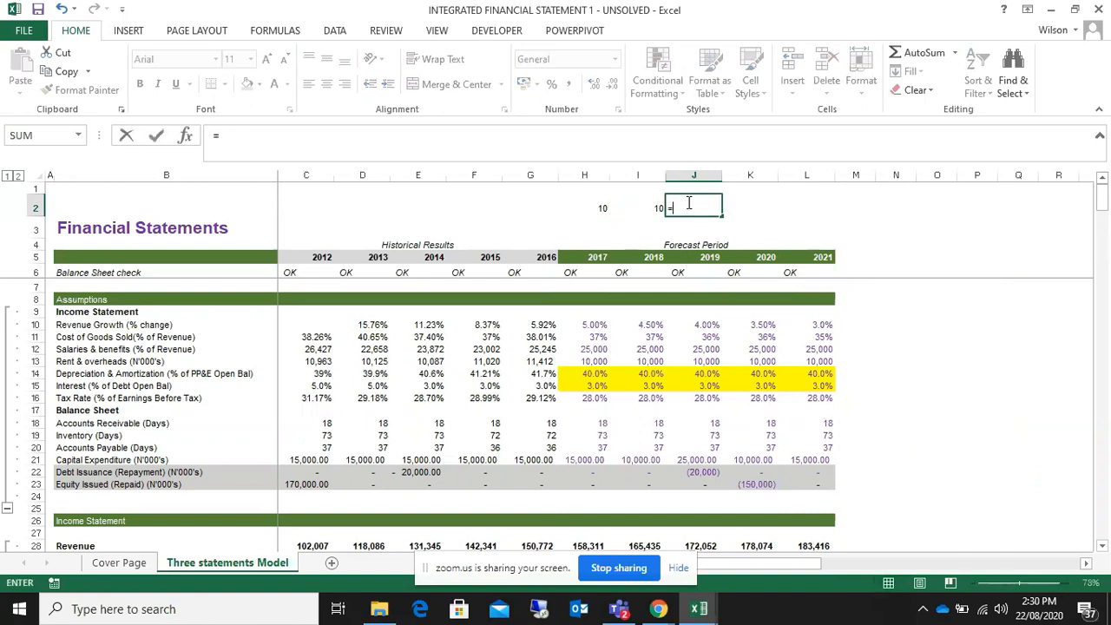
pyautogui.click(602, 208)
pyautogui.write('=')
pyautogui.click(631, 214)
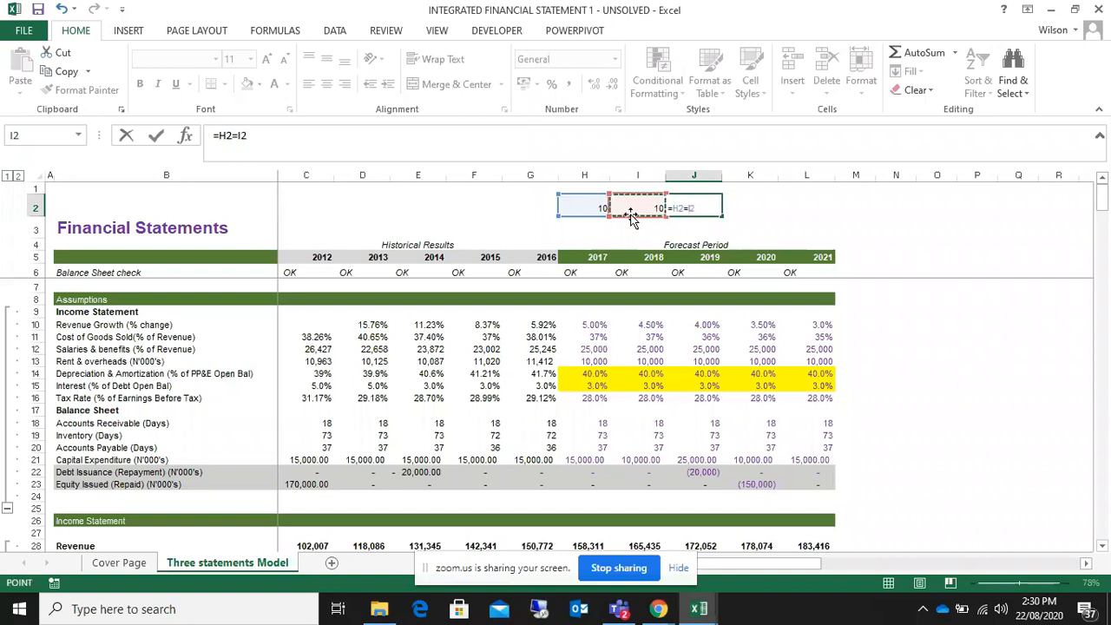
pyautogui.press('Return')
pyautogui.click(700, 206)
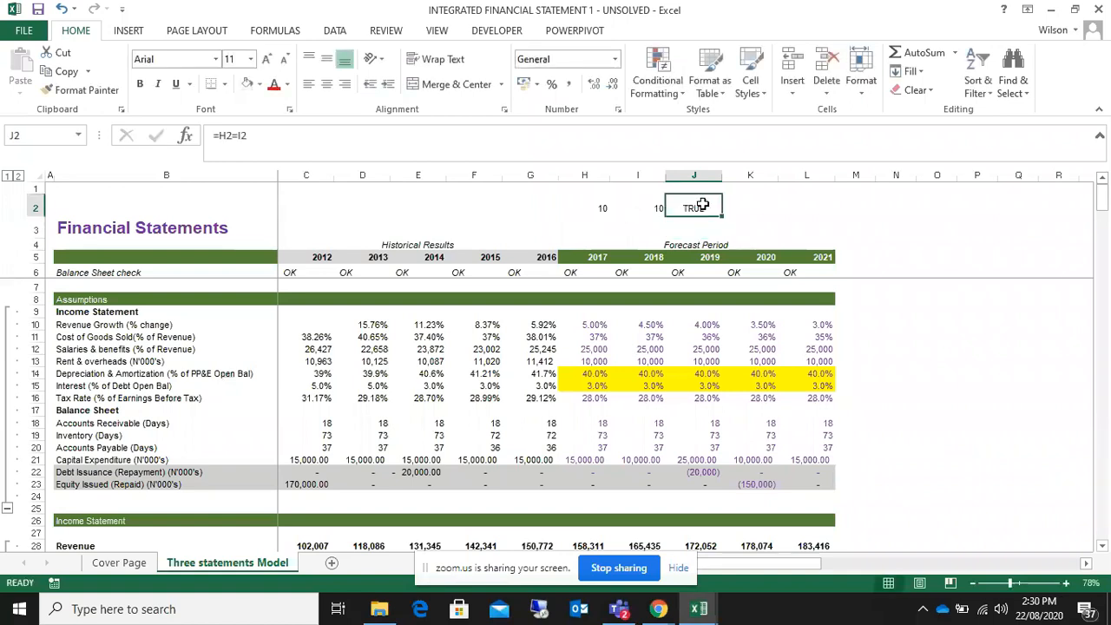
# - View the check formula in H6, clear the test cells H2:J2 and undo that deletion
pyautogui.click(577, 274)
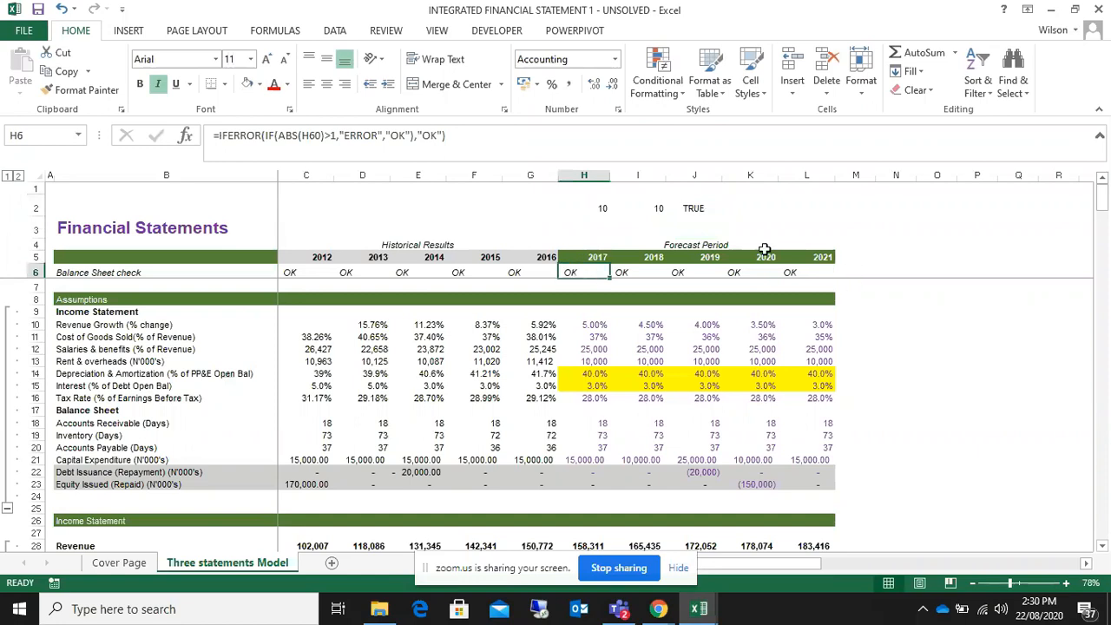
pyautogui.moveTo(599, 209); pyautogui.dragTo(694, 207)
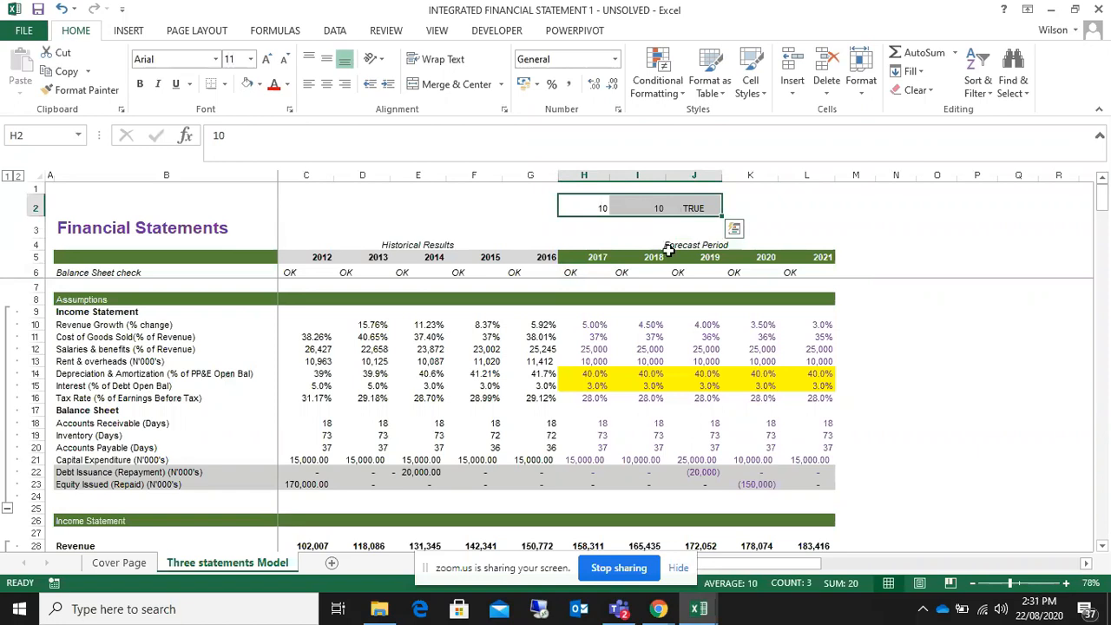
pyautogui.press('Delete')
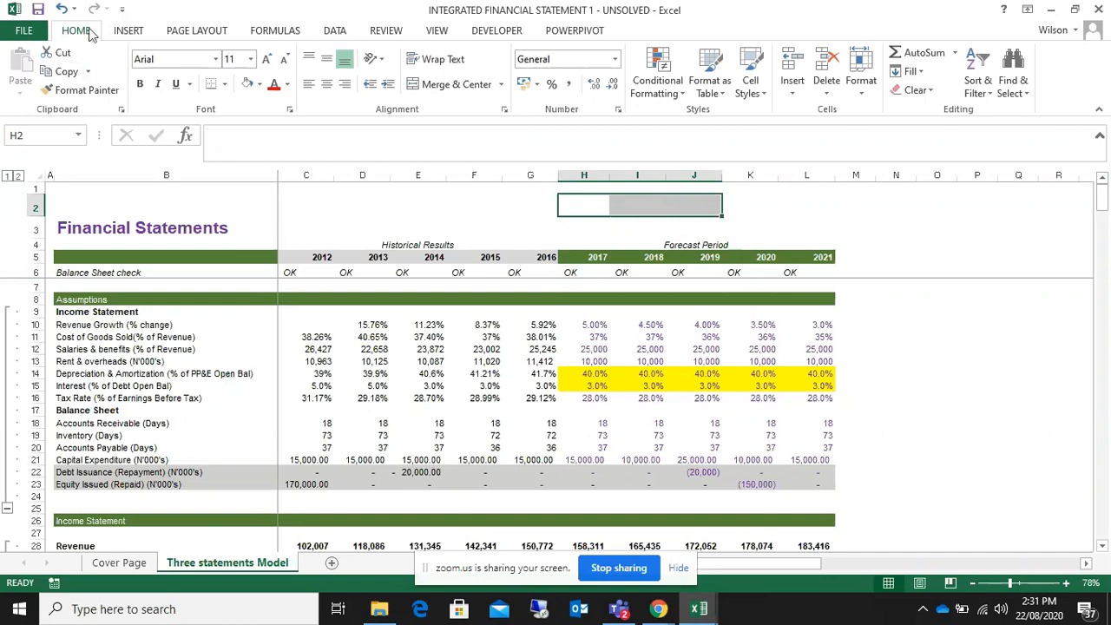
pyautogui.click(61, 9)
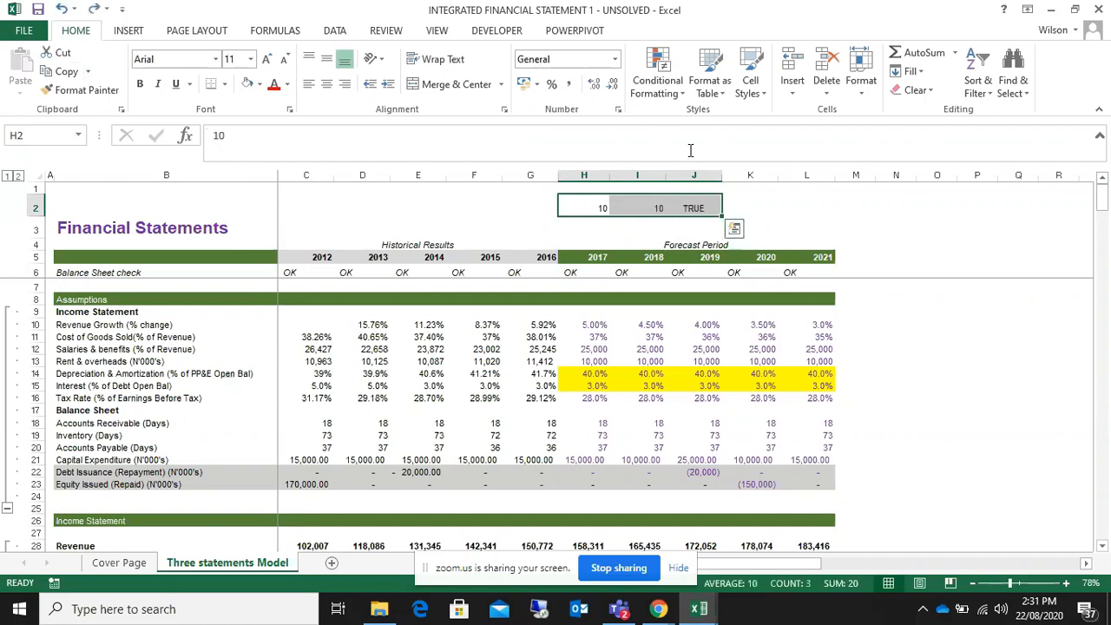
# - Change the test value in I2 to 10.5 and look at the equality test in J2
pyautogui.click(657, 205)
pyautogui.write('10.')
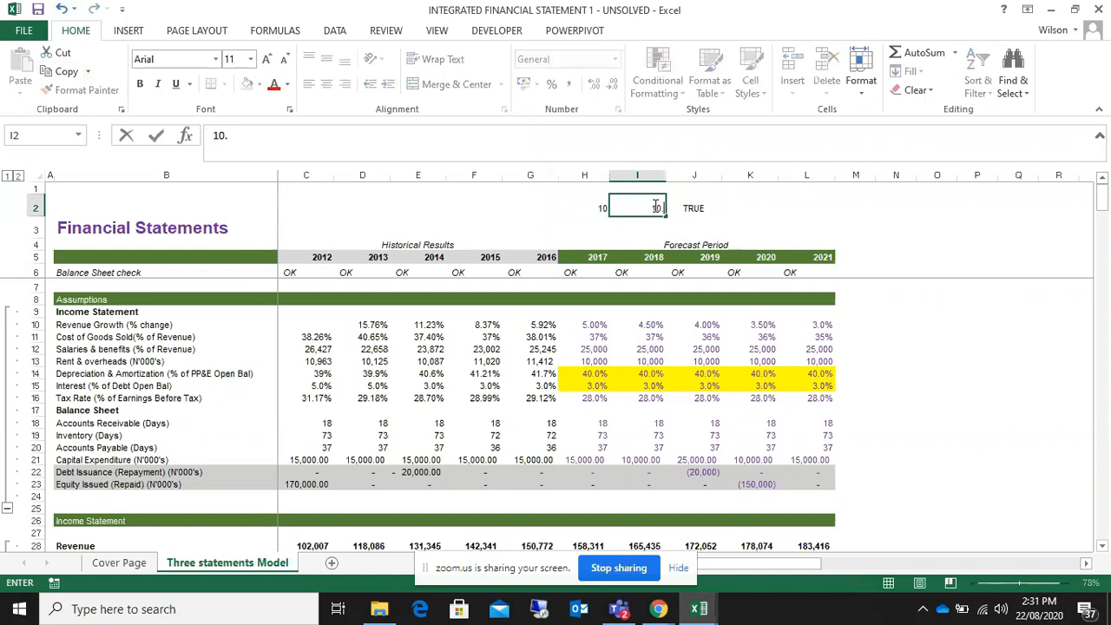
pyautogui.write('5')
pyautogui.press('Return')
pyautogui.click(687, 205)
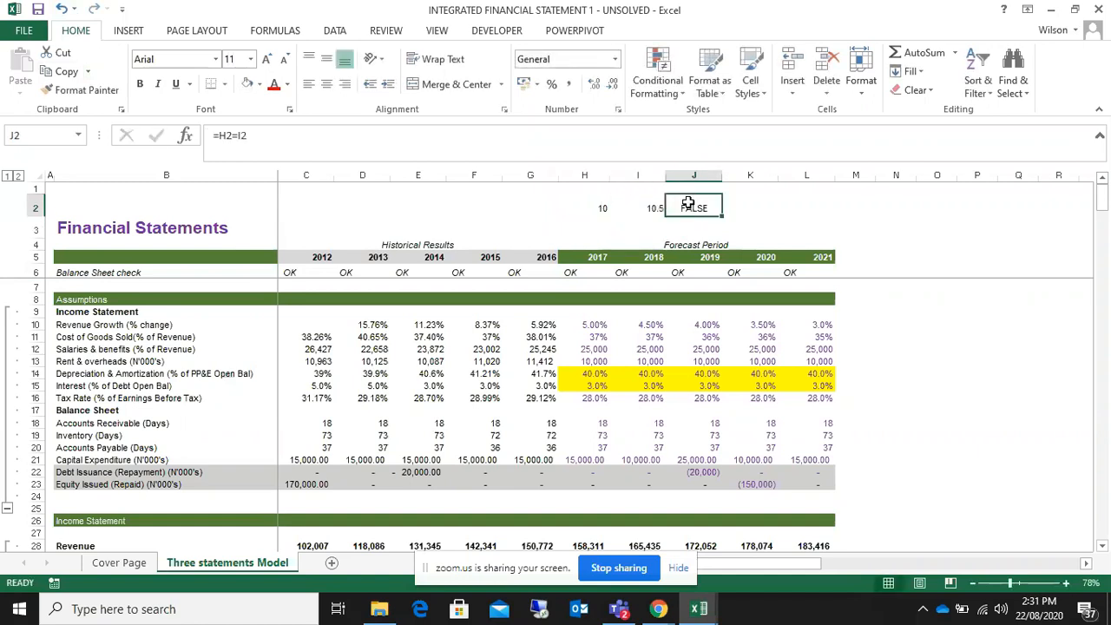
# - Clear the test values and comparison formula from H2:J2
pyautogui.moveTo(618, 206); pyautogui.dragTo(688, 208)
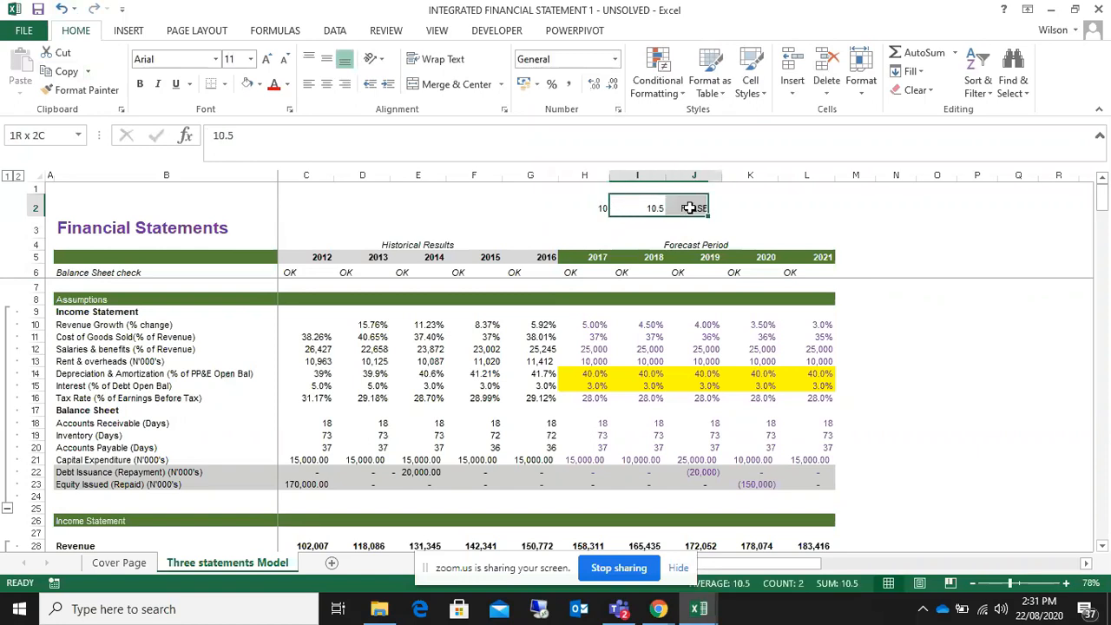
pyautogui.press('Delete')
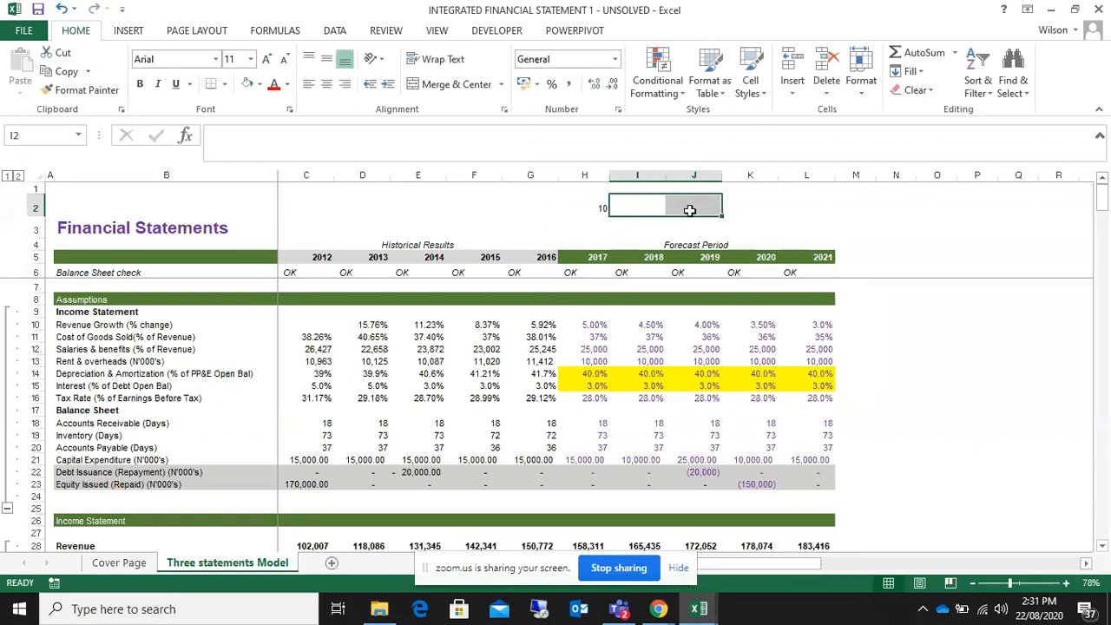
pyautogui.click(594, 206)
pyautogui.press('Delete')
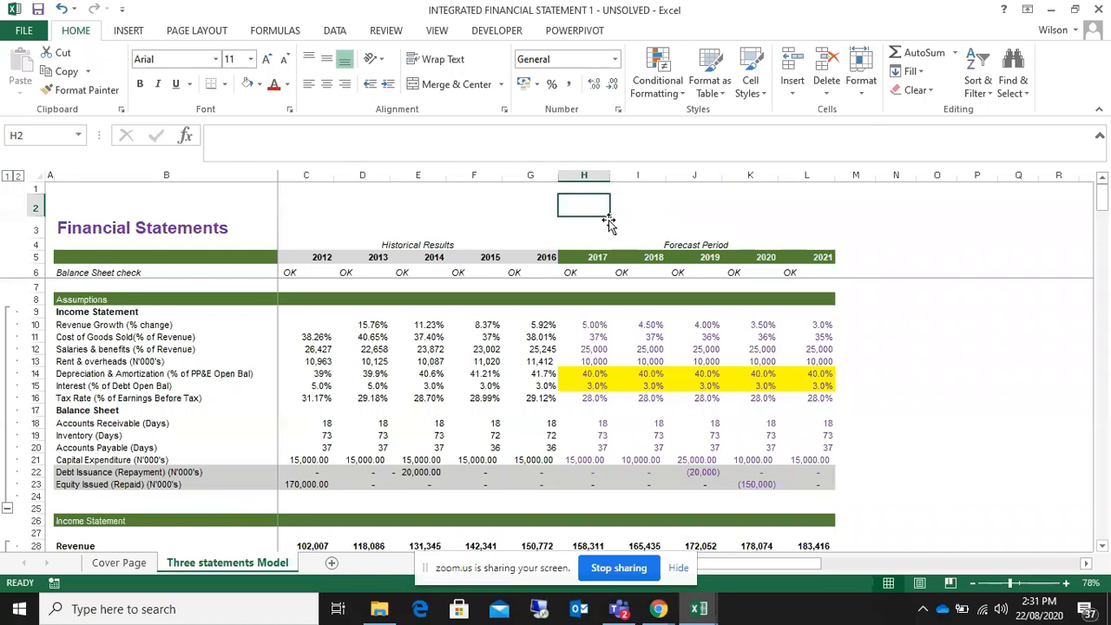
# - Examine the 2017 Balance Sheet check formula in H6, and look over the statements down to the Check row
pyautogui.click(582, 275)
pyautogui.doubleClick(583, 273)
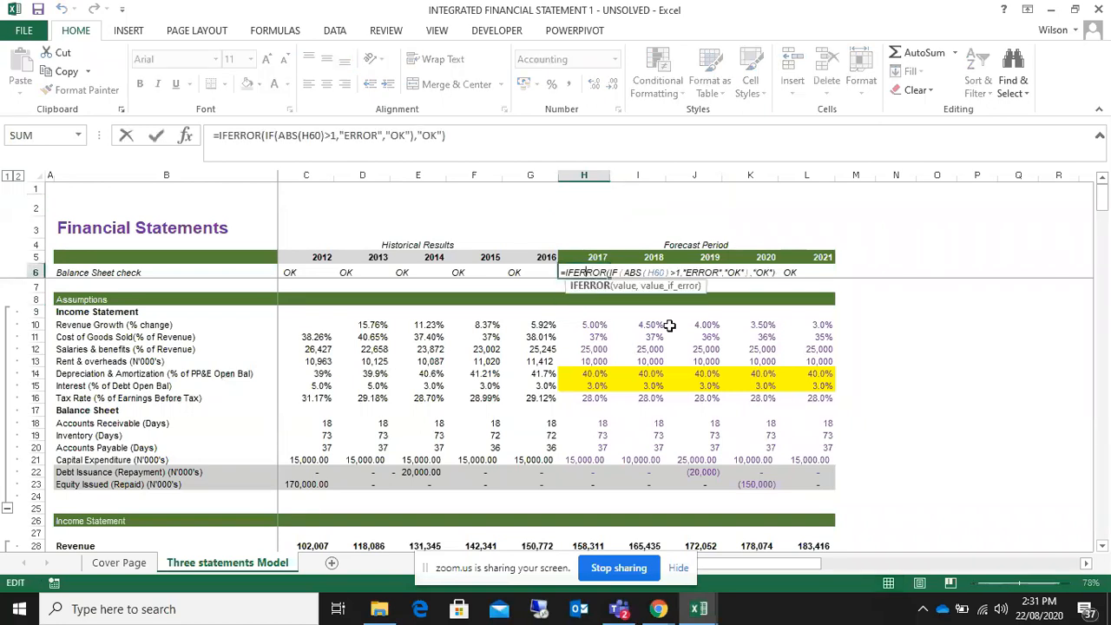
pyautogui.press('Escape')
pyautogui.scroll(-3, 669, 326)
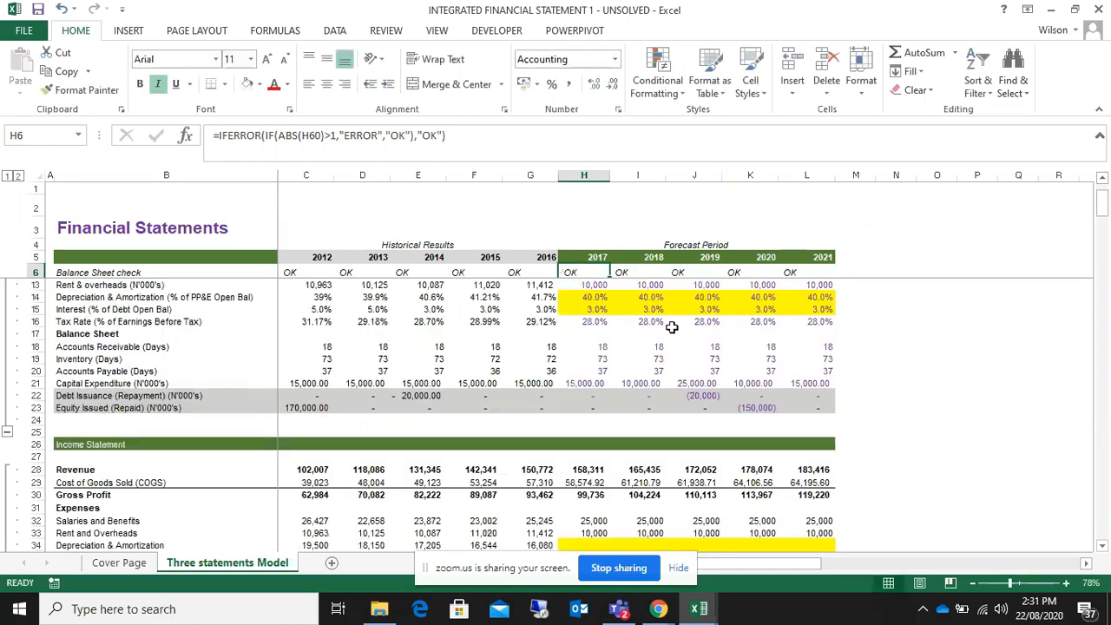
pyautogui.scroll(3, 671, 327)
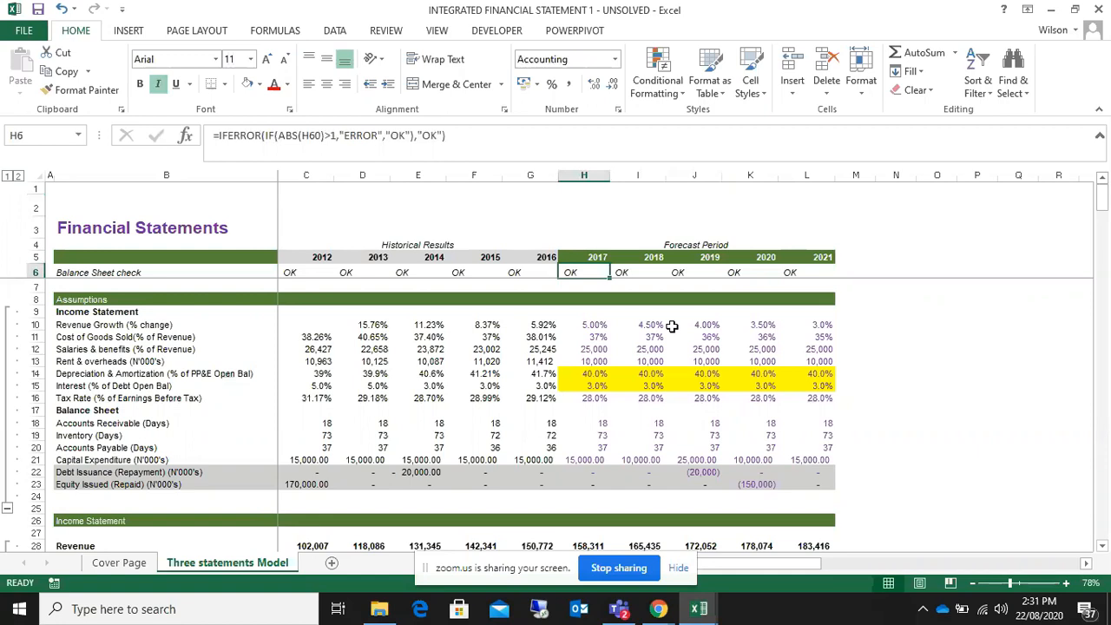
pyautogui.scroll(-7, 670, 325)
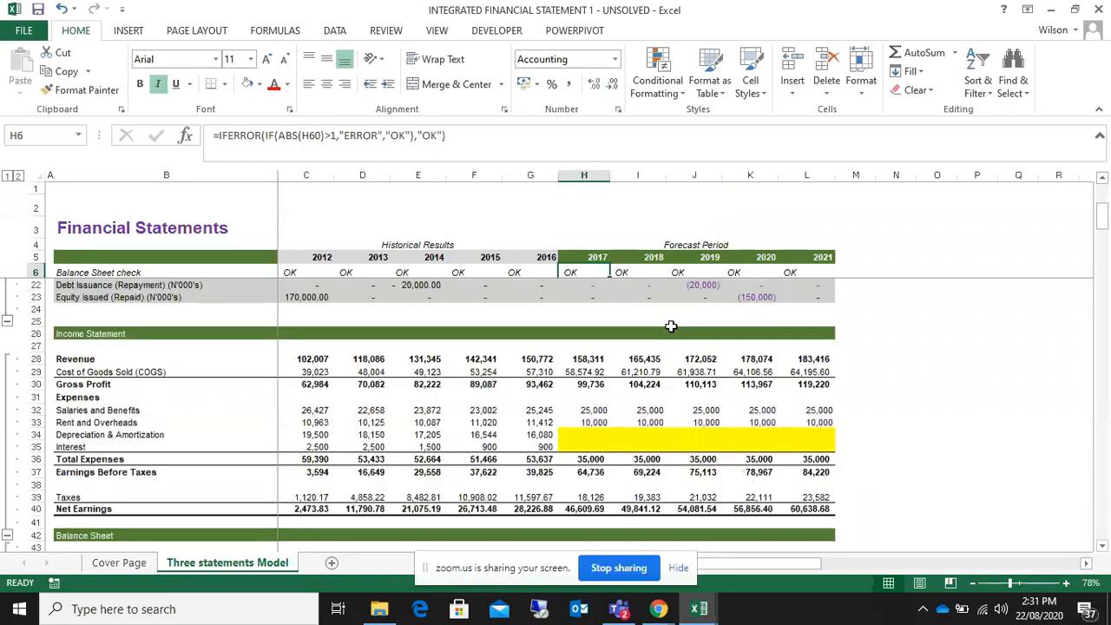
pyautogui.scroll(-5, 671, 327)
pyautogui.scroll(-4, 673, 327)
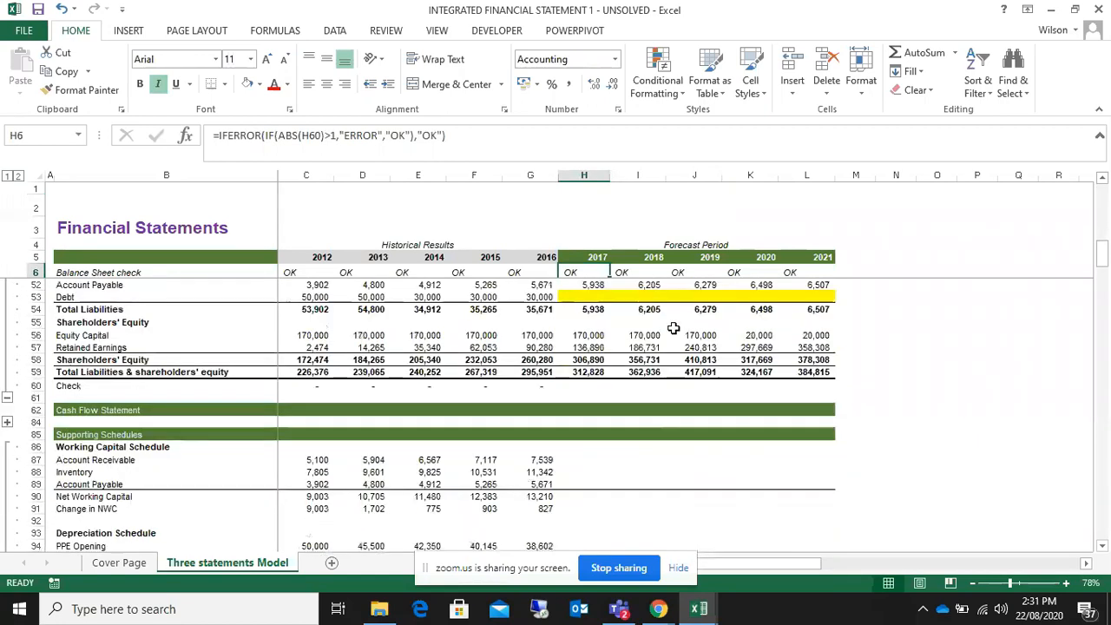
pyautogui.scroll(10, 681, 376)
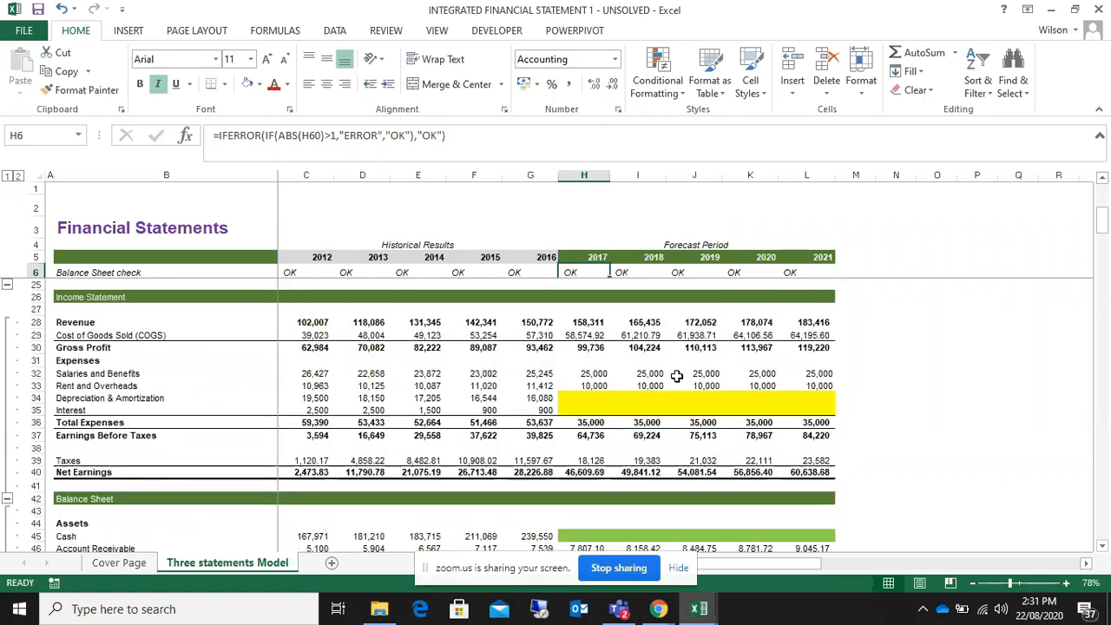
# - Highlight the unfilled 2017–2021 cells for Cash, Property & Equipment and Debt to see what the balance sheet still lacks
pyautogui.scroll(-3, 676, 375)
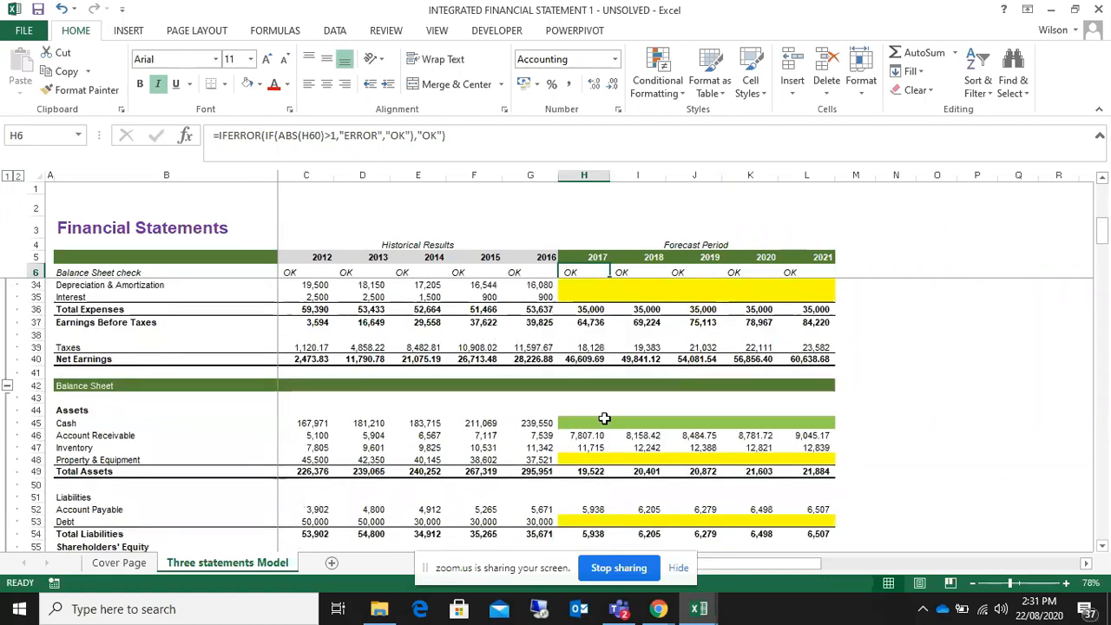
pyautogui.moveTo(574, 424); pyautogui.dragTo(822, 425)
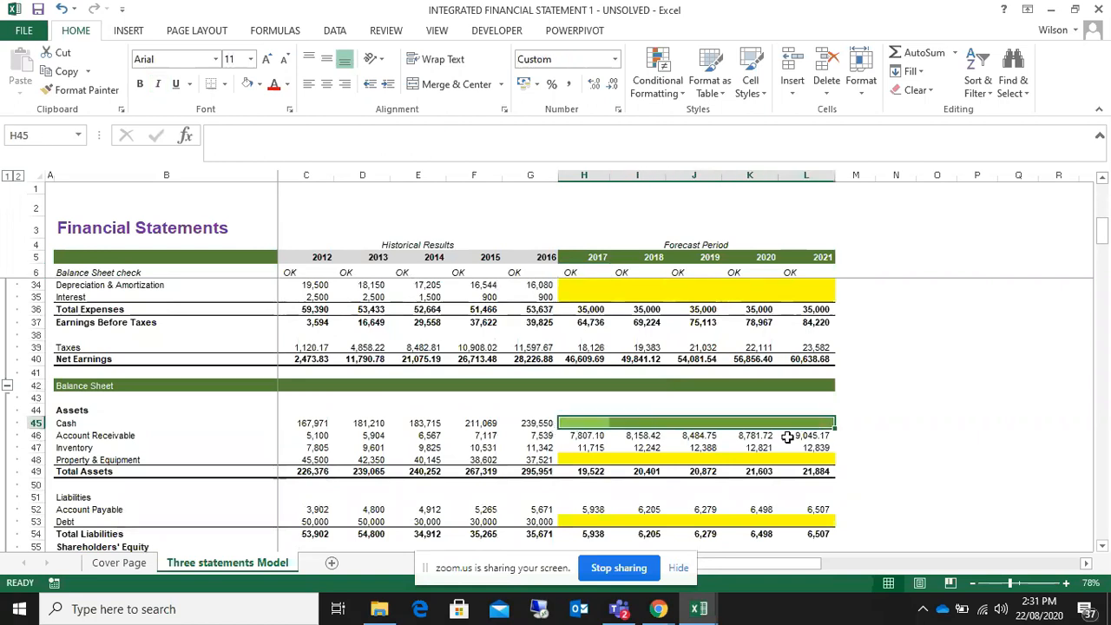
pyautogui.click(601, 407)
pyautogui.moveTo(570, 461); pyautogui.dragTo(820, 460)
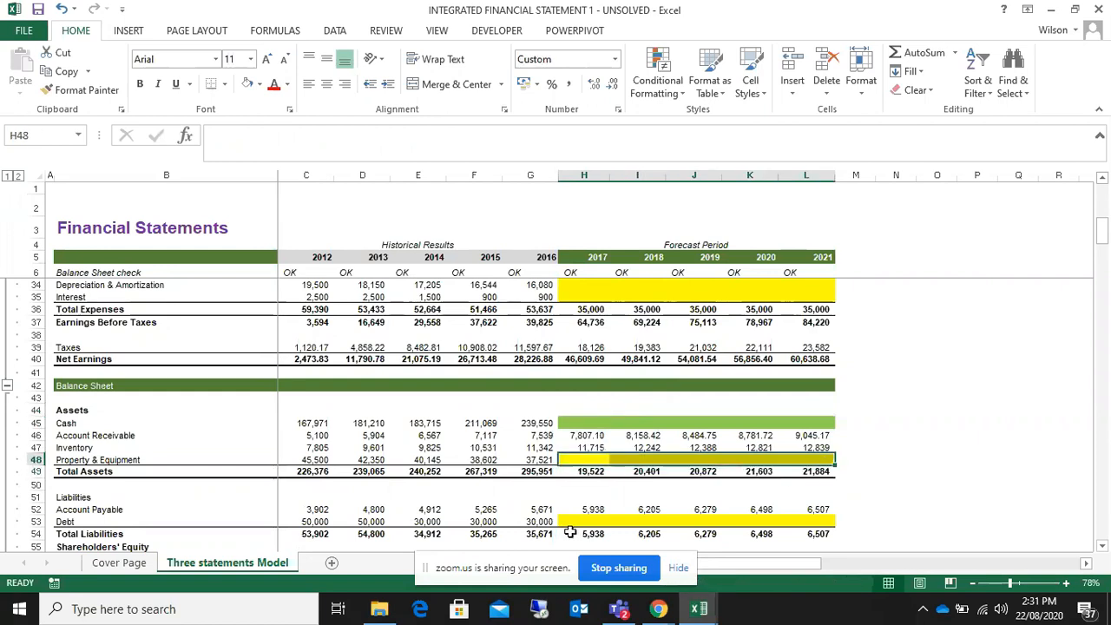
pyautogui.moveTo(566, 521); pyautogui.dragTo(824, 521)
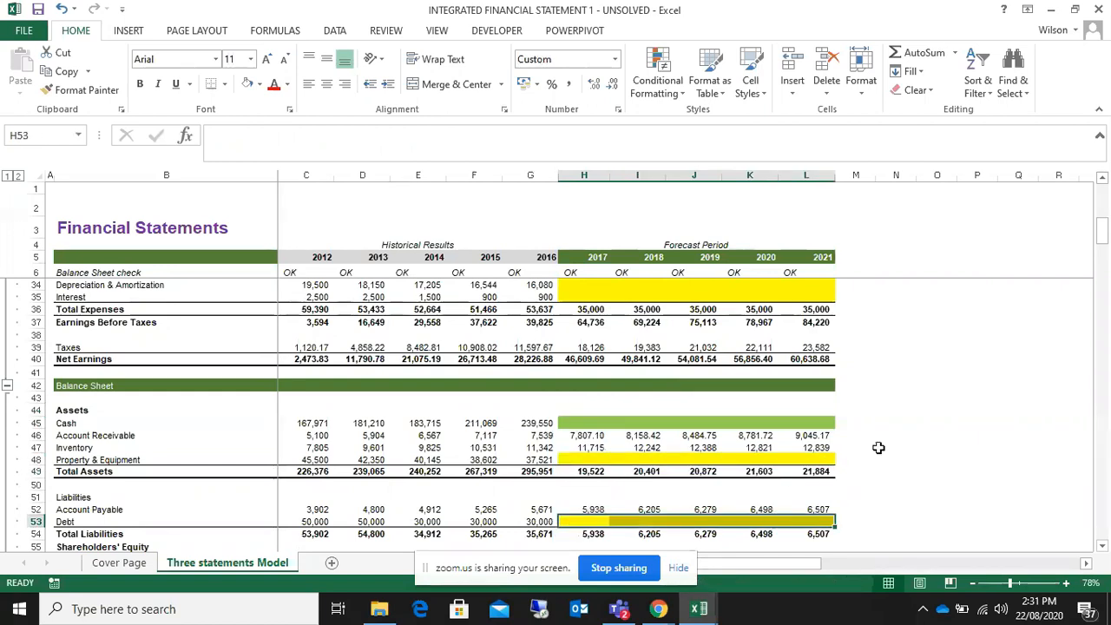
pyautogui.scroll(-6, 878, 449)
pyautogui.scroll(2, 875, 446)
pyautogui.scroll(13, 875, 446)
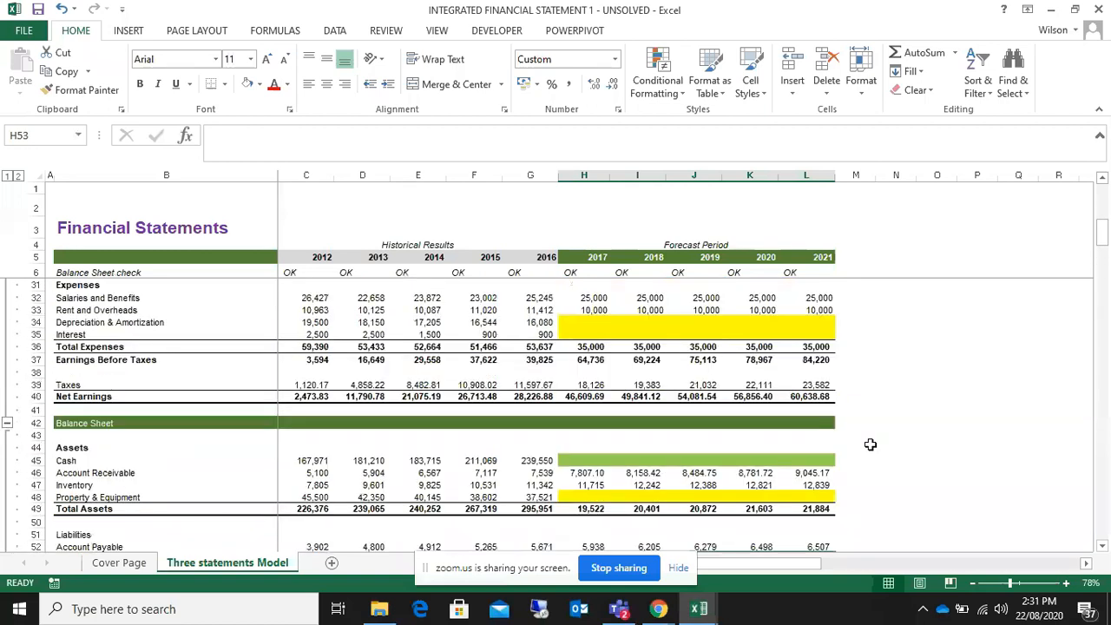
pyautogui.scroll(-5, 870, 442)
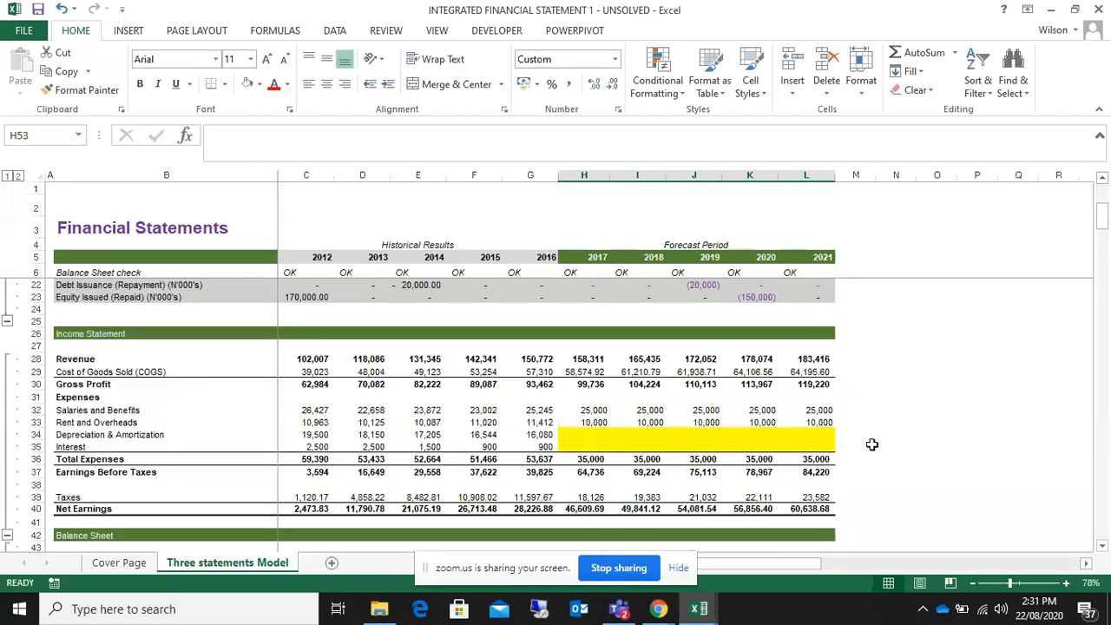
# - Select the 2017–2021 forecast from Revenue in row 28 down through the balance sheet and look over the range
pyautogui.moveTo(583, 359); pyautogui.dragTo(787, 582)
pyautogui.moveTo(786, 512); pyautogui.dragTo(787, 521)
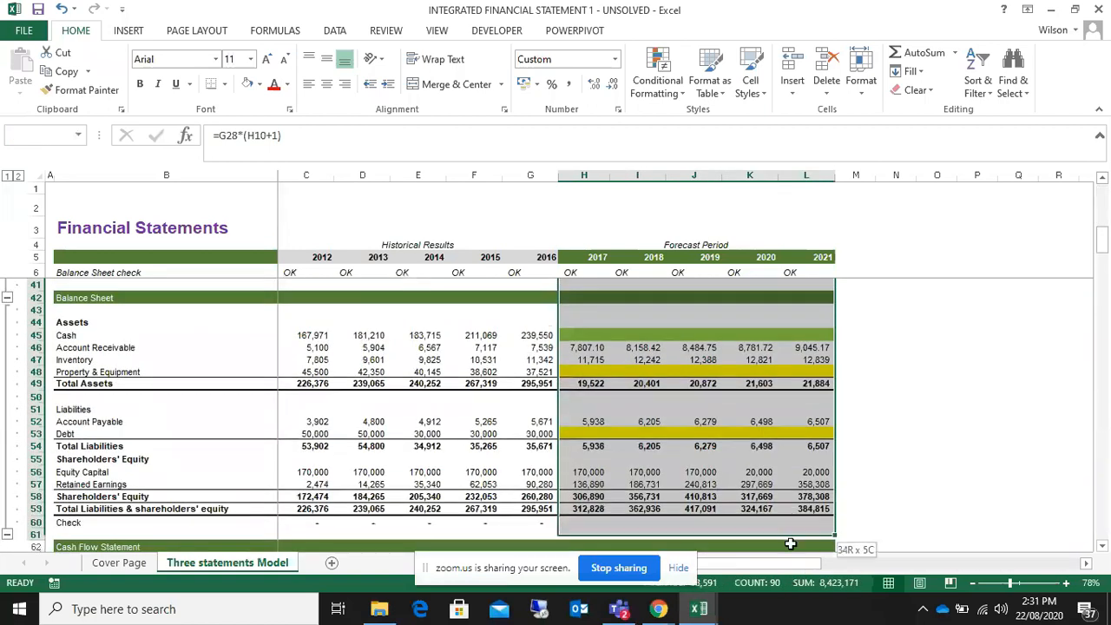
pyautogui.scroll(5, 887, 453)
pyautogui.scroll(2, 890, 454)
pyautogui.scroll(-4, 889, 455)
pyautogui.scroll(-2, 889, 455)
pyautogui.scroll(3, 890, 455)
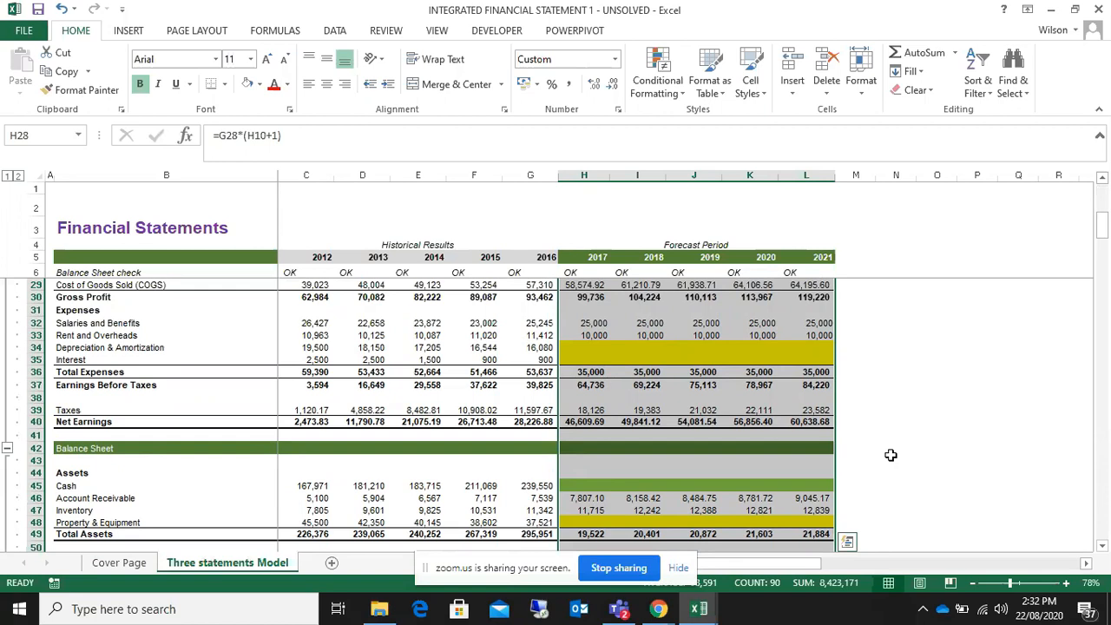
pyautogui.scroll(1, 890, 455)
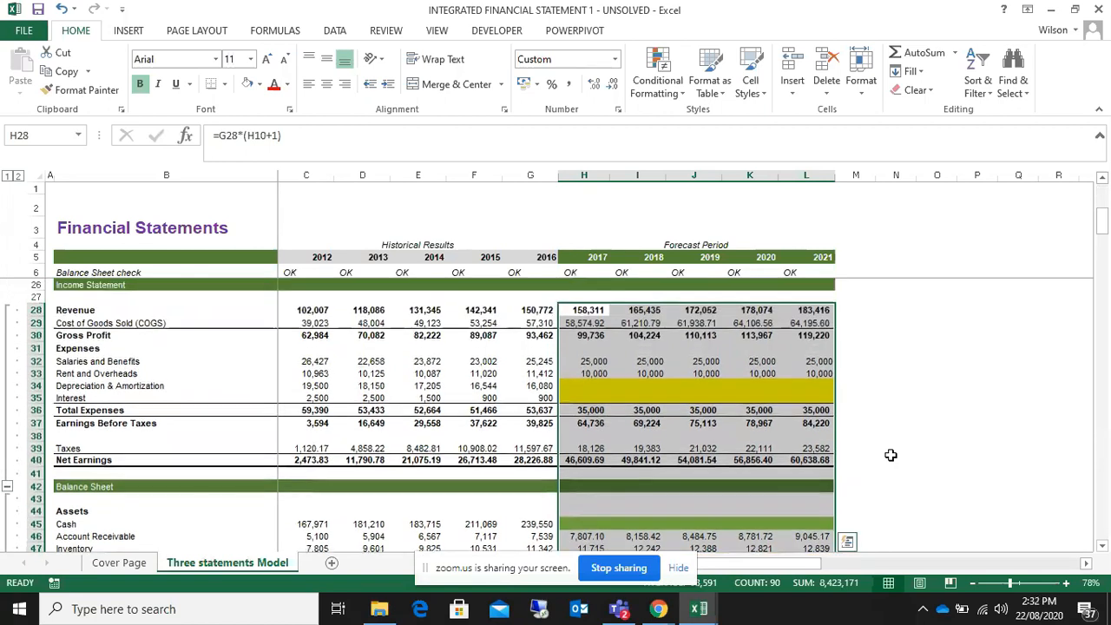
# - Review the forecast statements and the working capital, depreciation and debt schedules to see which forecast rows need filling
pyautogui.scroll(2, 890, 454)
pyautogui.scroll(-3, 888, 454)
pyautogui.scroll(-9, 889, 454)
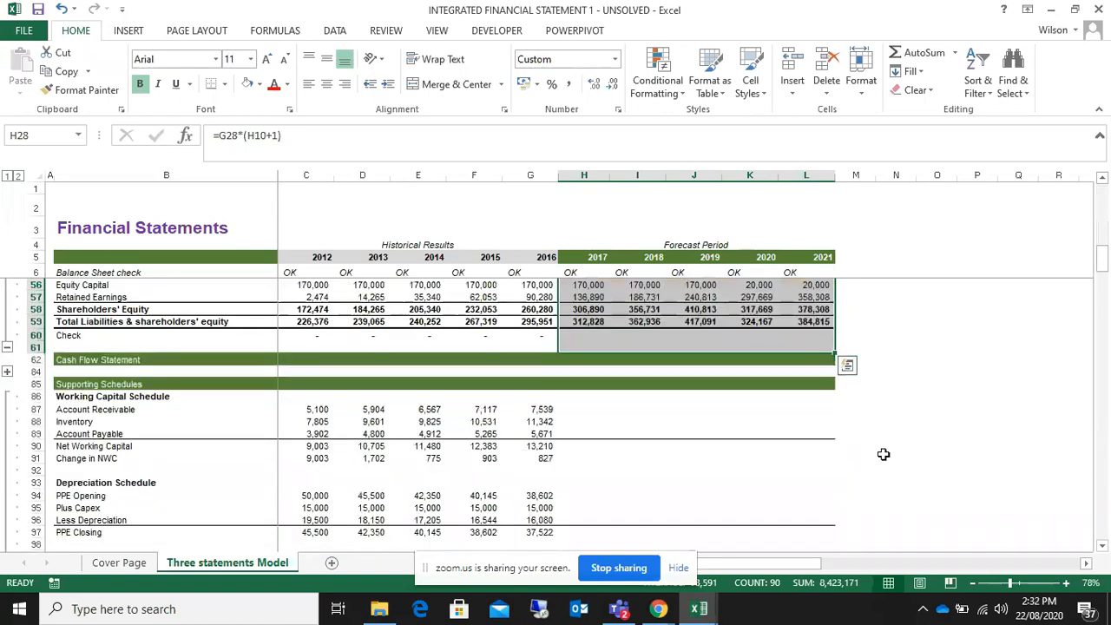
pyautogui.scroll(-7, 882, 454)
pyautogui.scroll(3, 883, 455)
pyautogui.scroll(-2, 883, 454)
pyautogui.scroll(6, 881, 453)
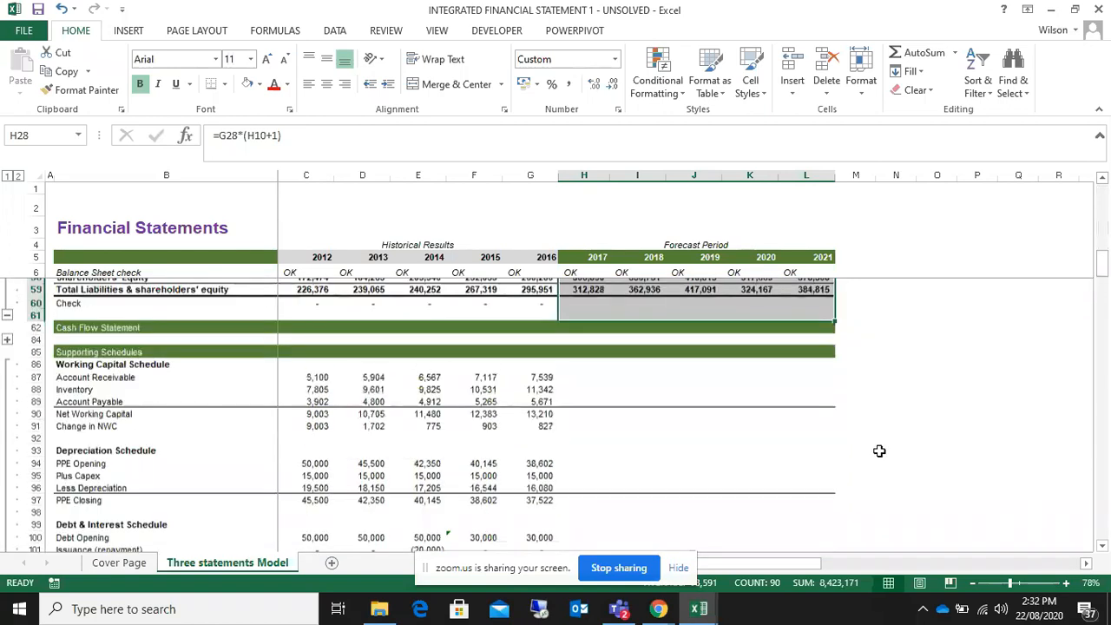
pyautogui.scroll(-15, 881, 453)
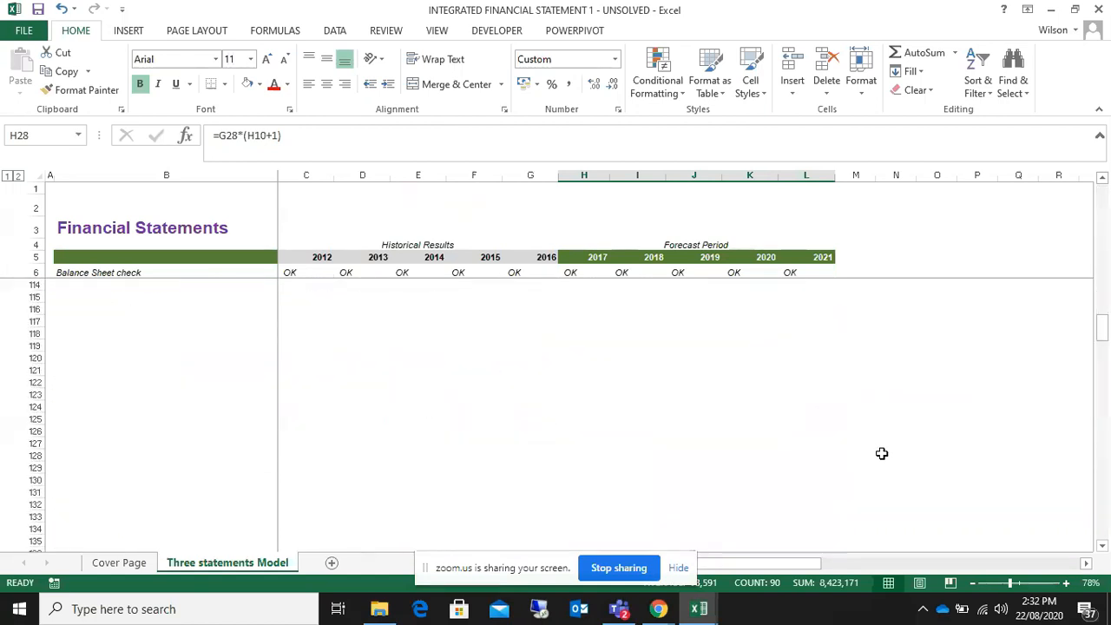
pyautogui.scroll(15, 882, 454)
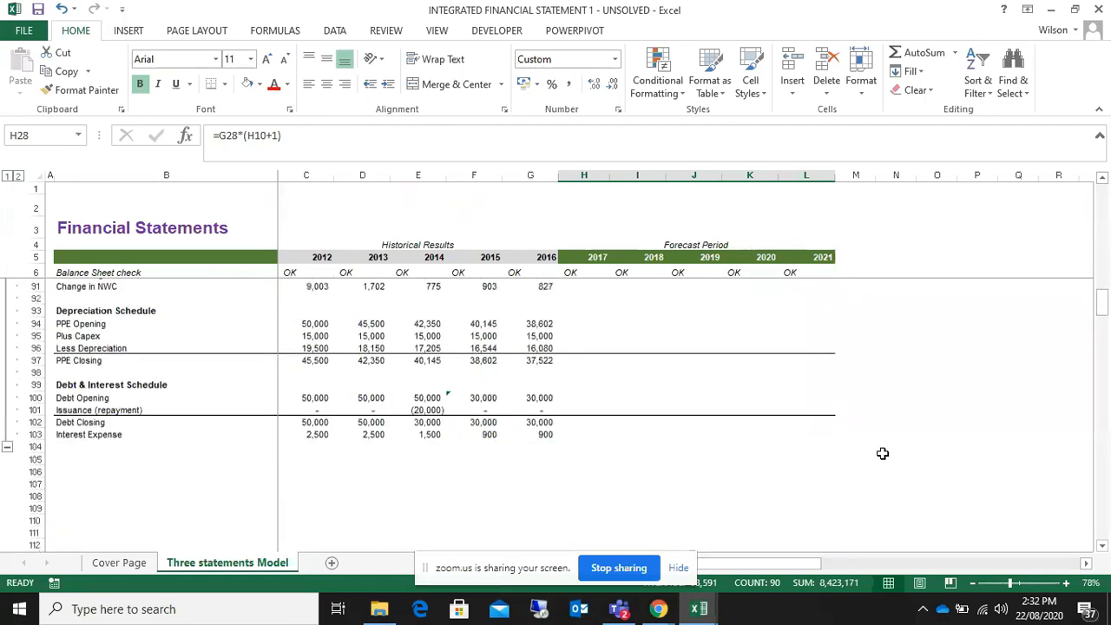
pyautogui.scroll(1, 883, 453)
pyautogui.scroll(-2, 871, 456)
pyautogui.scroll(2, 871, 456)
pyautogui.scroll(-1, 871, 456)
pyautogui.scroll(2, 871, 456)
pyautogui.scroll(-2, 871, 456)
# - Link 2017 Account Receivable in the Working Capital Schedule (H87) to the balance sheet's receivables with =H46
pyautogui.click(538, 371)
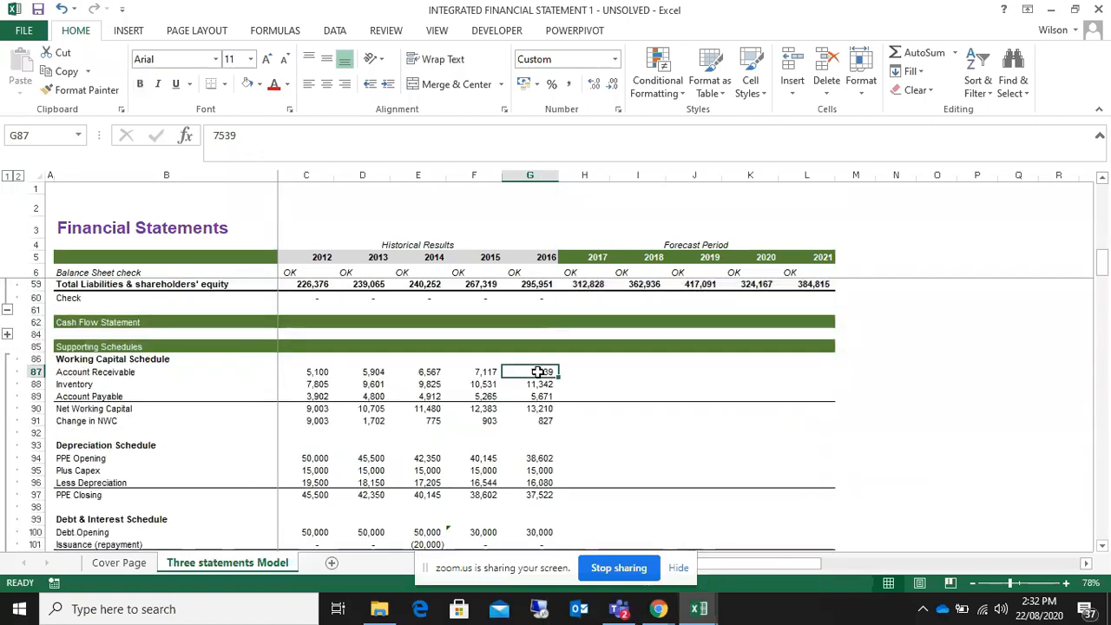
pyautogui.click(583, 373)
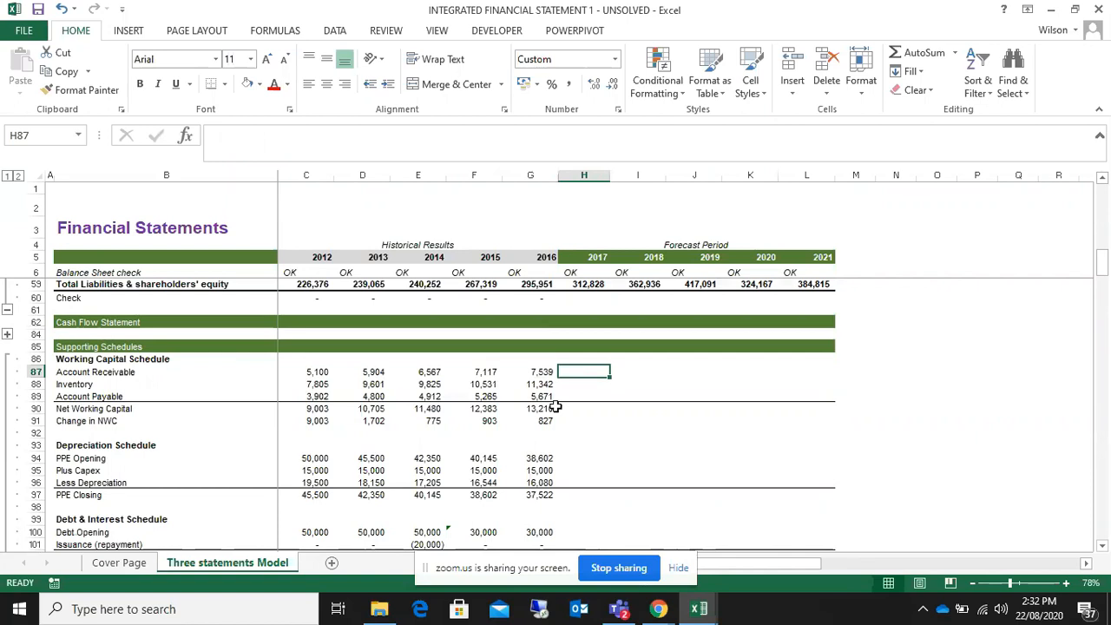
pyautogui.scroll(5, 556, 406)
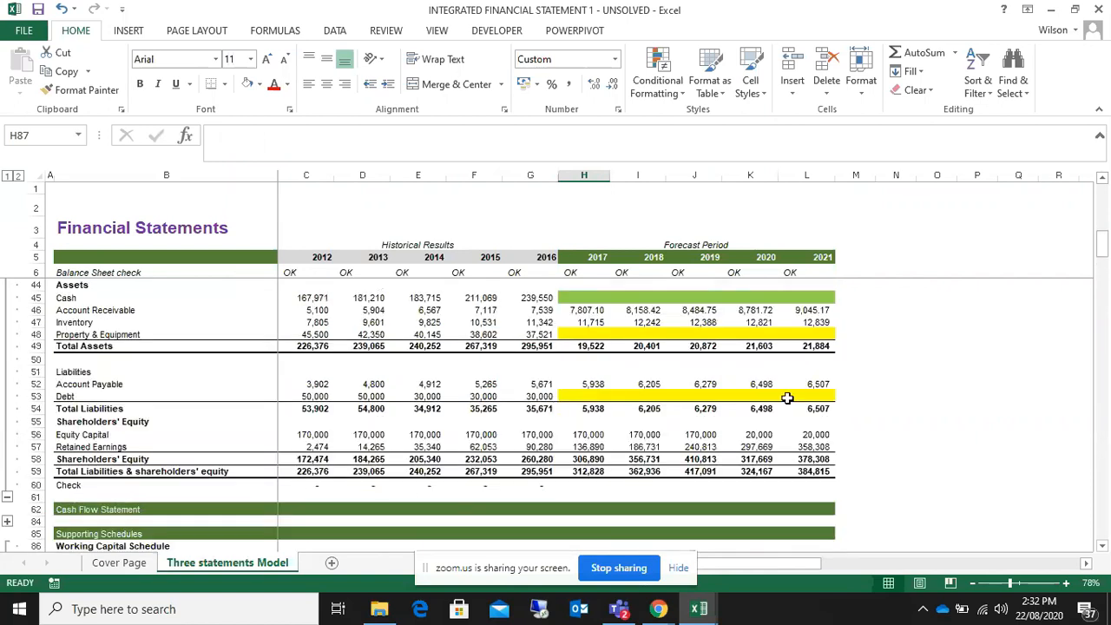
pyautogui.scroll(-4, 787, 397)
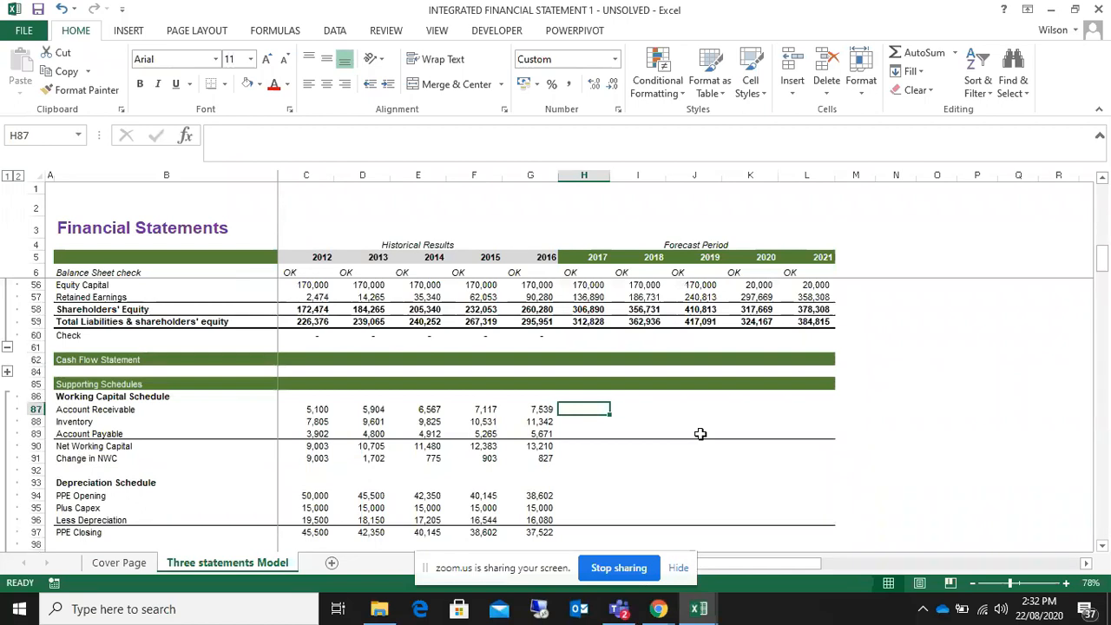
pyautogui.write('=')
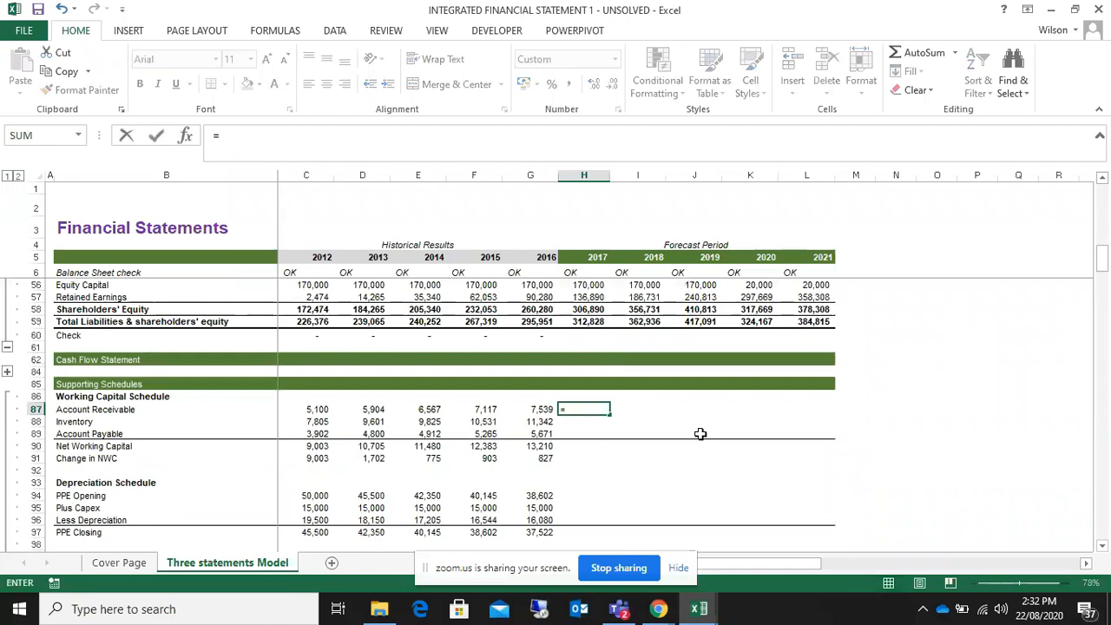
pyautogui.press('Up')
pyautogui.press('Up')
pyautogui.press('Up')
pyautogui.press('Up')
pyautogui.press('Up')
pyautogui.press('Up')
pyautogui.press('Up')
pyautogui.press('Up')
pyautogui.press('Up')
pyautogui.press('Up')
pyautogui.press('Up')
pyautogui.press('Up')
pyautogui.press('Up')
pyautogui.press('Up')
pyautogui.press('Up')
pyautogui.press('Up')
pyautogui.press('Up')
pyautogui.press('Up')
pyautogui.press('Up')
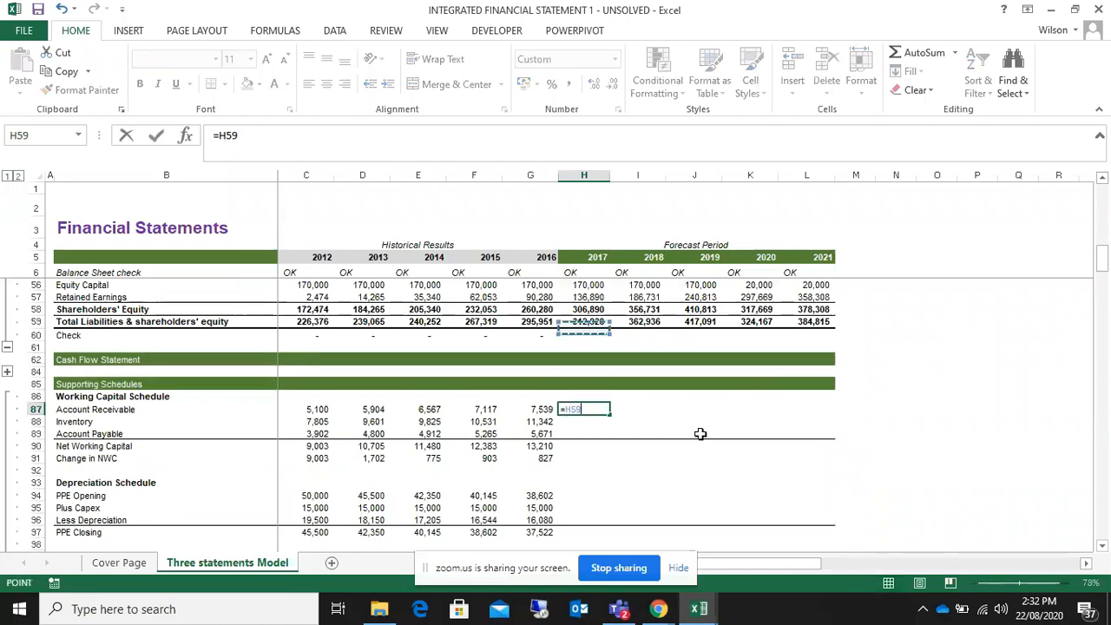
pyautogui.press('Up')
pyautogui.press('Up')
pyautogui.press('Up')
pyautogui.press('Up')
pyautogui.press('Up')
pyautogui.press('Up')
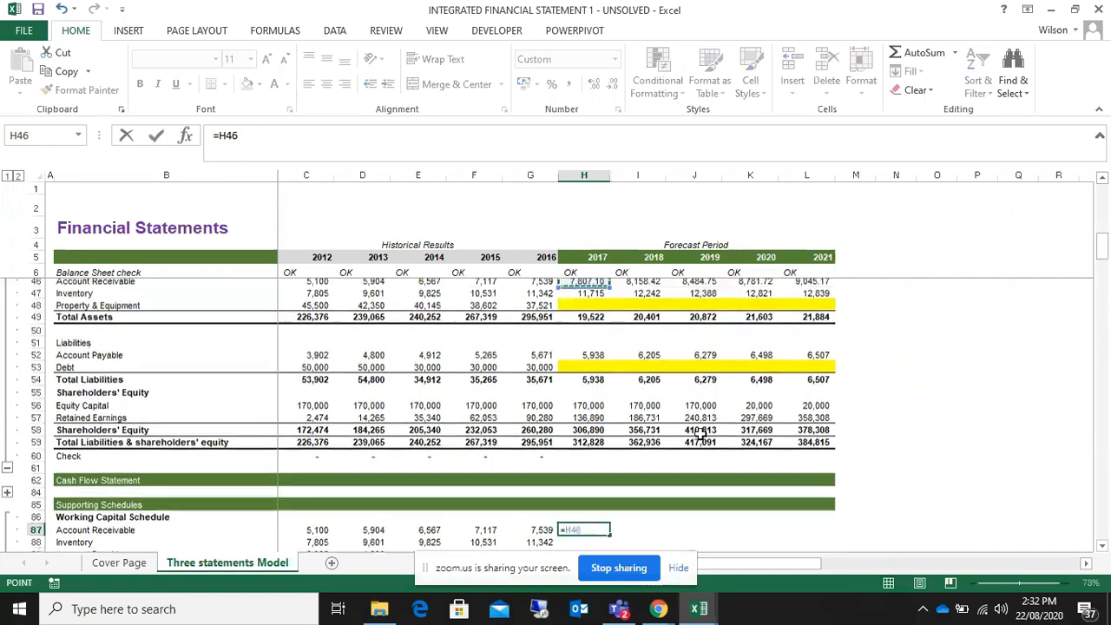
pyautogui.press('Down')
pyautogui.press('Down')
pyautogui.press('Down')
pyautogui.press('Down')
pyautogui.press('Down')
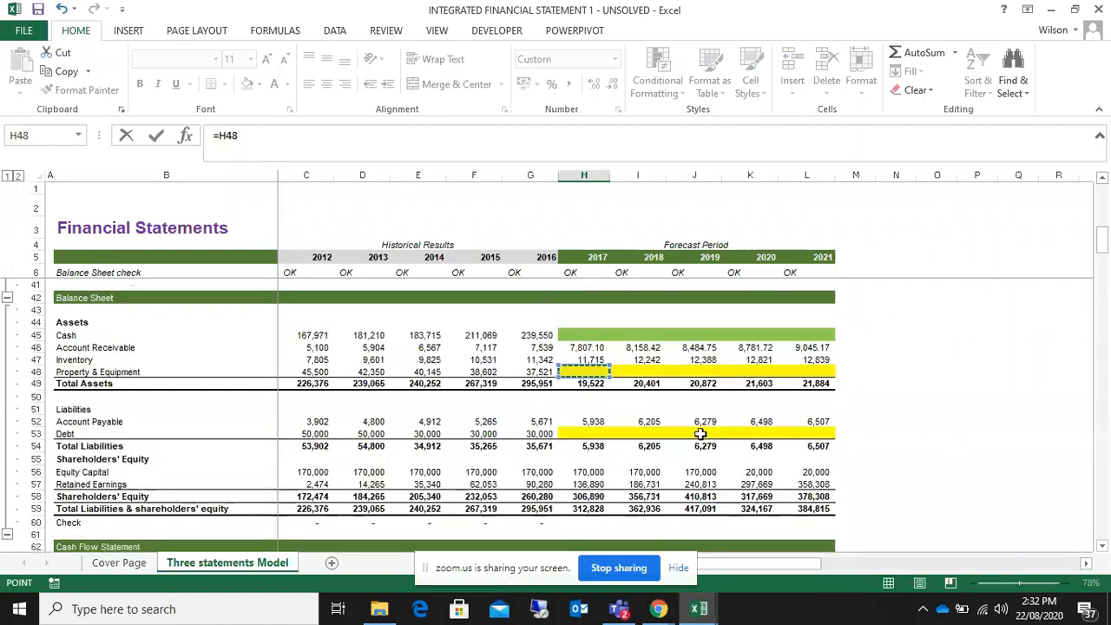
pyautogui.press('Return')
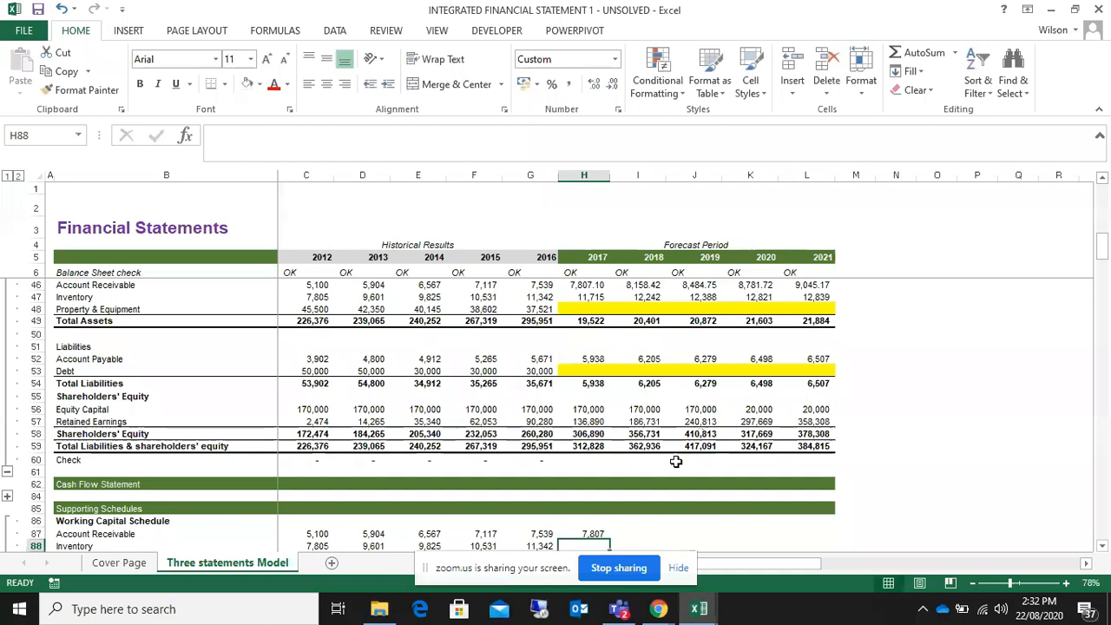
# - Link 2017 Inventory in the Working Capital Schedule (H88) to the balance sheet's inventory with =H47
pyautogui.scroll(-3, 587, 535)
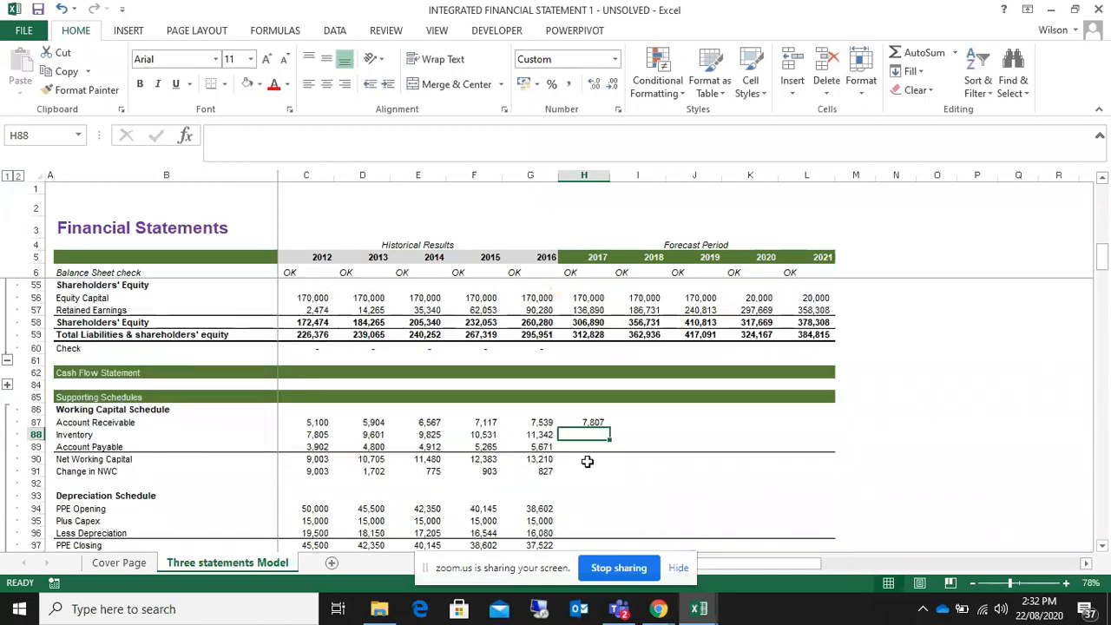
pyautogui.write('=')
pyautogui.press('Up')
pyautogui.press('Up')
pyautogui.press('Up')
pyautogui.press('Up')
pyautogui.press('Up')
pyautogui.press('Up')
pyautogui.press('Up')
pyautogui.press('Up')
pyautogui.press('Up')
pyautogui.press('Up')
pyautogui.press('Up')
pyautogui.press('Up')
pyautogui.press('Up')
pyautogui.press('Up')
pyautogui.press('Up')
pyautogui.press('Up')
pyautogui.press('Up')
pyautogui.press('Up')
pyautogui.press('Up')
pyautogui.press('Up')
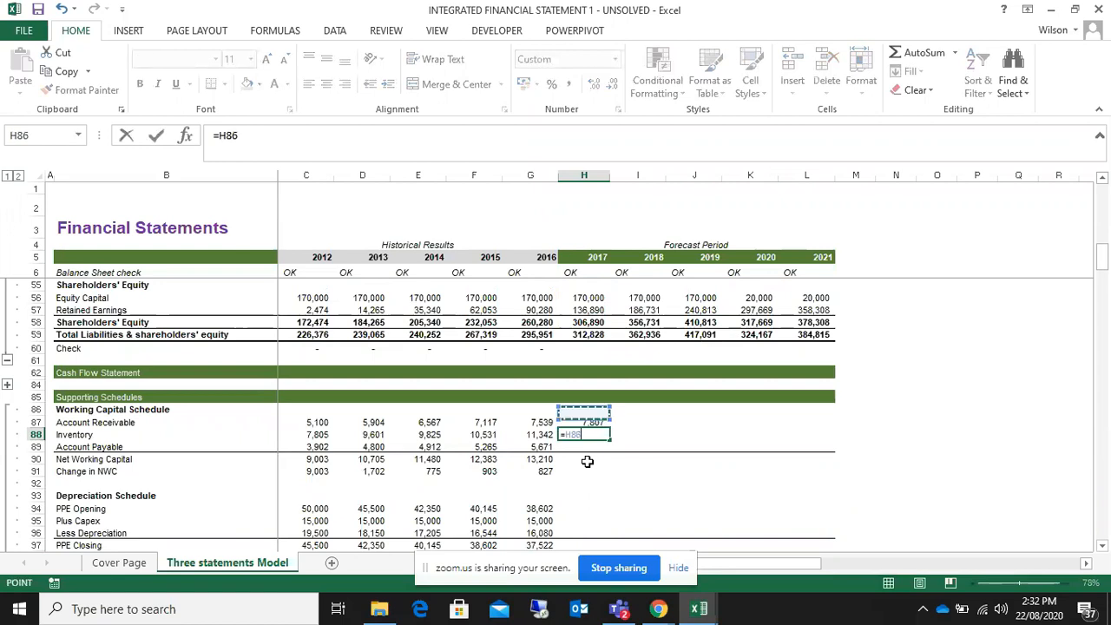
pyautogui.press('Up')
pyautogui.press('Up')
pyautogui.press('Up')
pyautogui.press('Up')
pyautogui.press('Down')
pyautogui.press('Down')
pyautogui.press('Down')
pyautogui.press('Down')
pyautogui.press('Down')
pyautogui.press('Down')
pyautogui.press('Down')
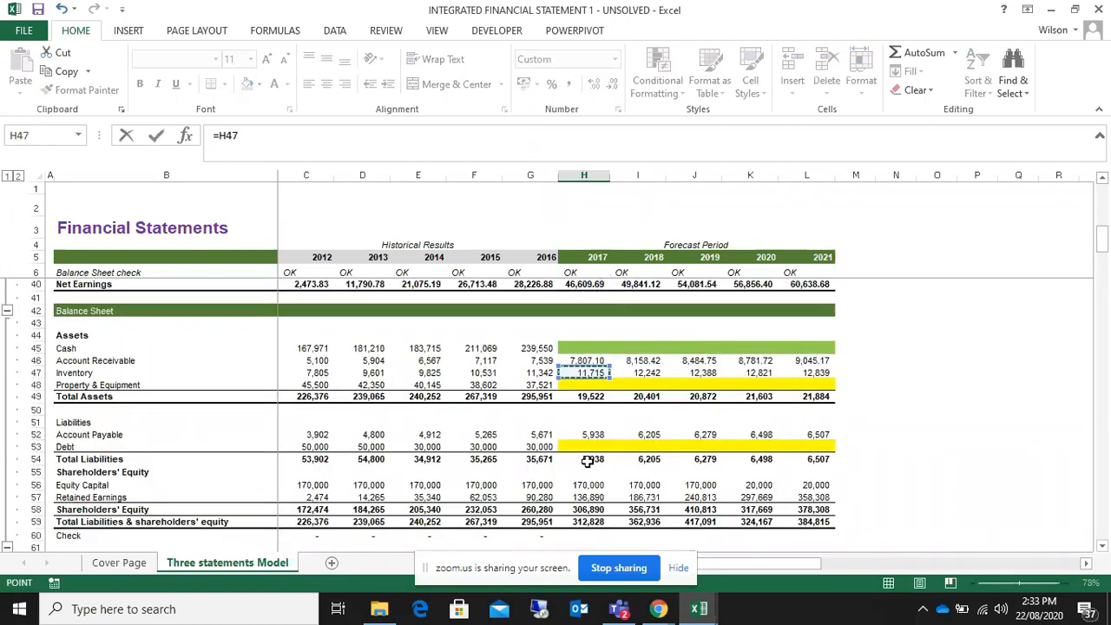
pyautogui.press('Return')
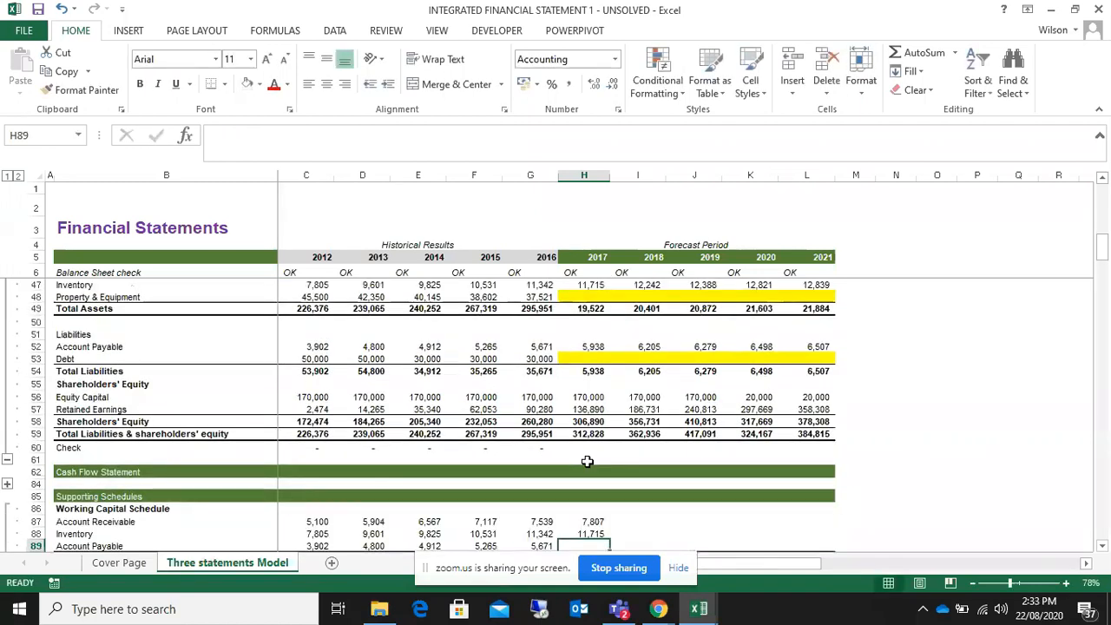
# - Link 2017 Account Payable in the Working Capital Schedule (H89) to the balance sheet's payables in H52
pyautogui.scroll(-3, 585, 460)
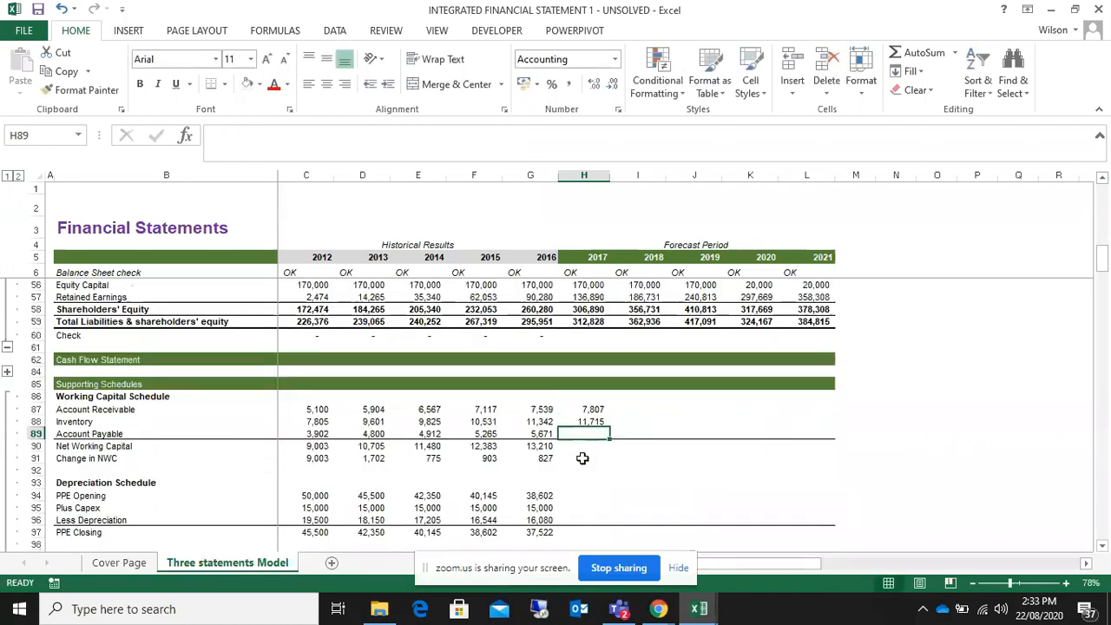
pyautogui.write('=')
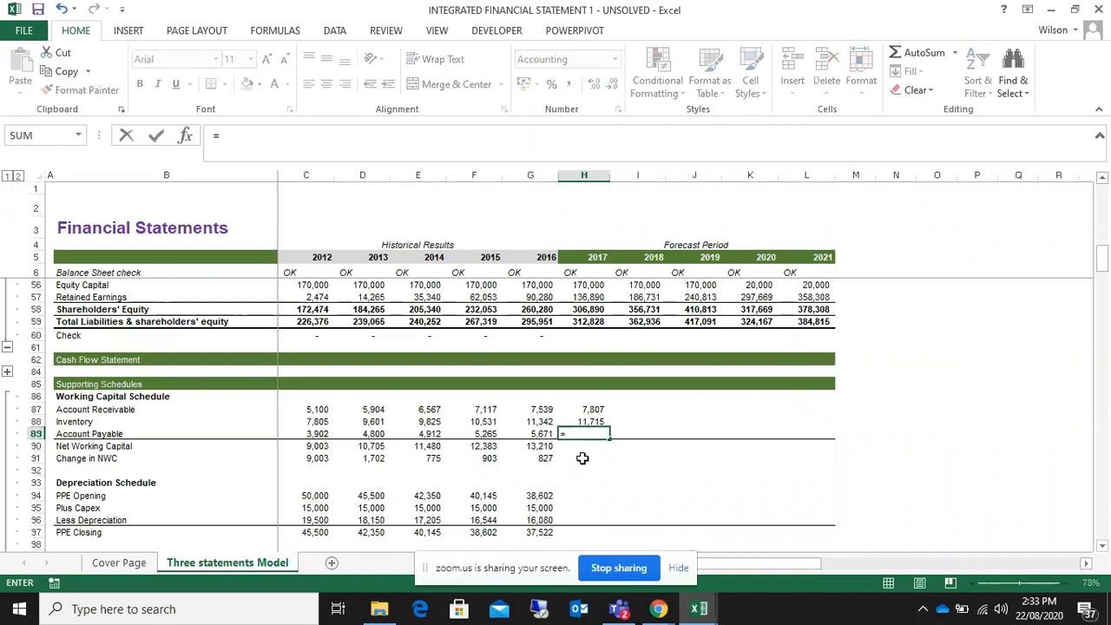
pyautogui.press('Up')
pyautogui.press('Up')
pyautogui.press('Up')
pyautogui.press('Up')
pyautogui.press('Up')
pyautogui.press('Up')
pyautogui.press('Up')
pyautogui.press('Up')
pyautogui.press('Up')
pyautogui.press('Up')
pyautogui.press('Up')
pyautogui.press('Up')
pyautogui.press('Up')
pyautogui.press('Up')
pyautogui.press('Up')
pyautogui.press('Up')
pyautogui.press('Up')
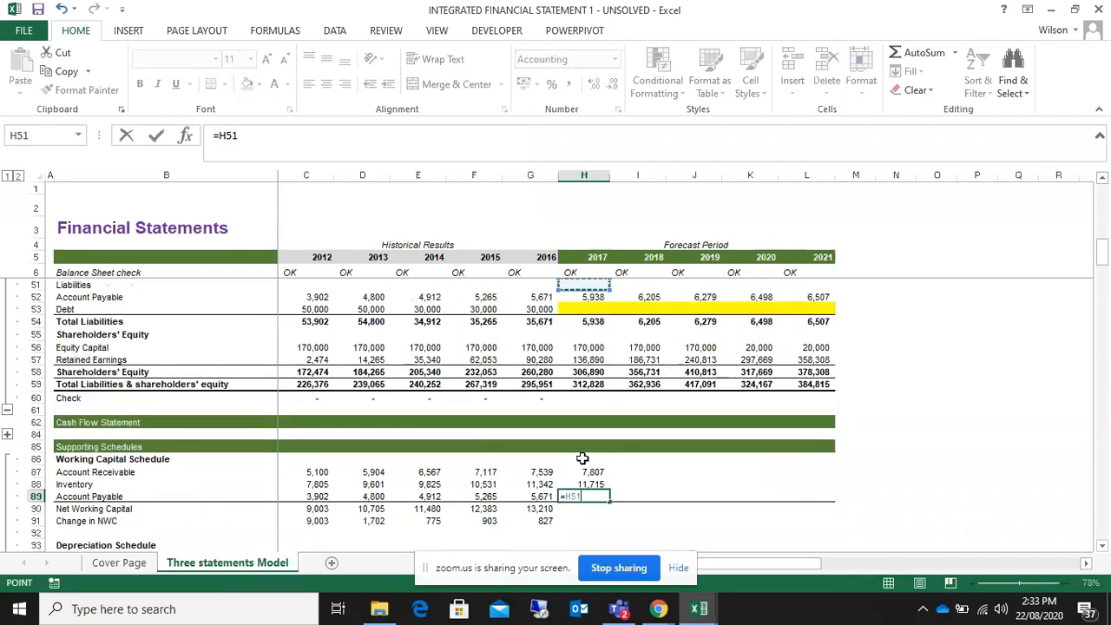
pyautogui.press('Up')
pyautogui.press('Up')
pyautogui.press('Up')
pyautogui.press('Down')
pyautogui.press('Down')
pyautogui.press('Down')
pyautogui.press('Down')
pyautogui.press('Return')
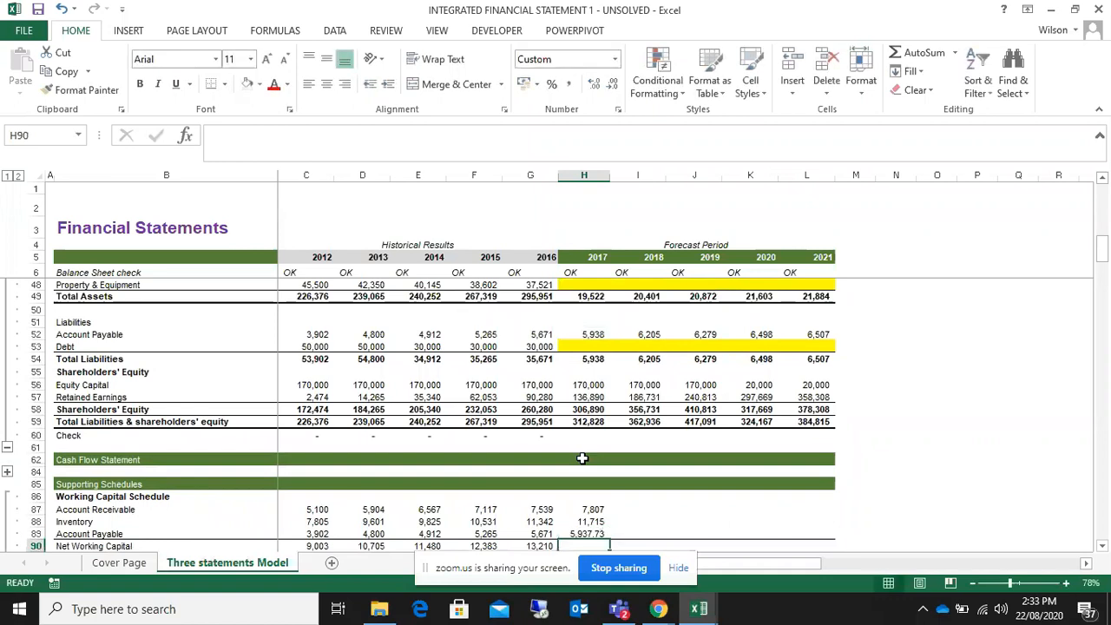
# - Calculate 2017 Net Working Capital in H90 as receivables plus inventory minus payables with =H87+H88-H89
pyautogui.scroll(-1, 583, 458)
pyautogui.scroll(-1, 584, 458)
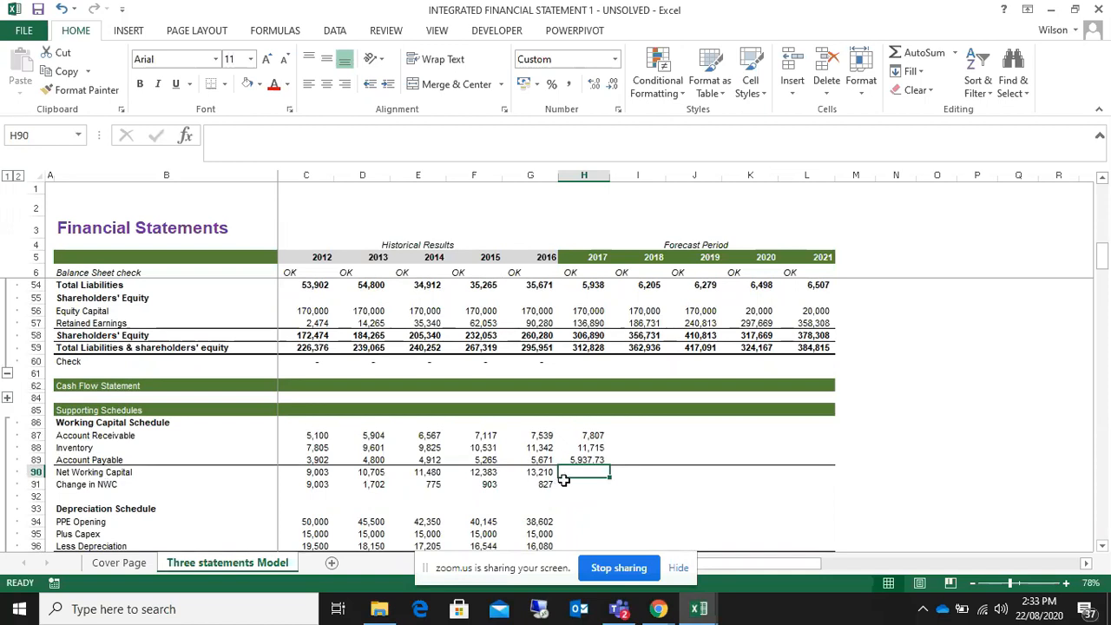
pyautogui.moveTo(90, 426); pyautogui.dragTo(99, 456)
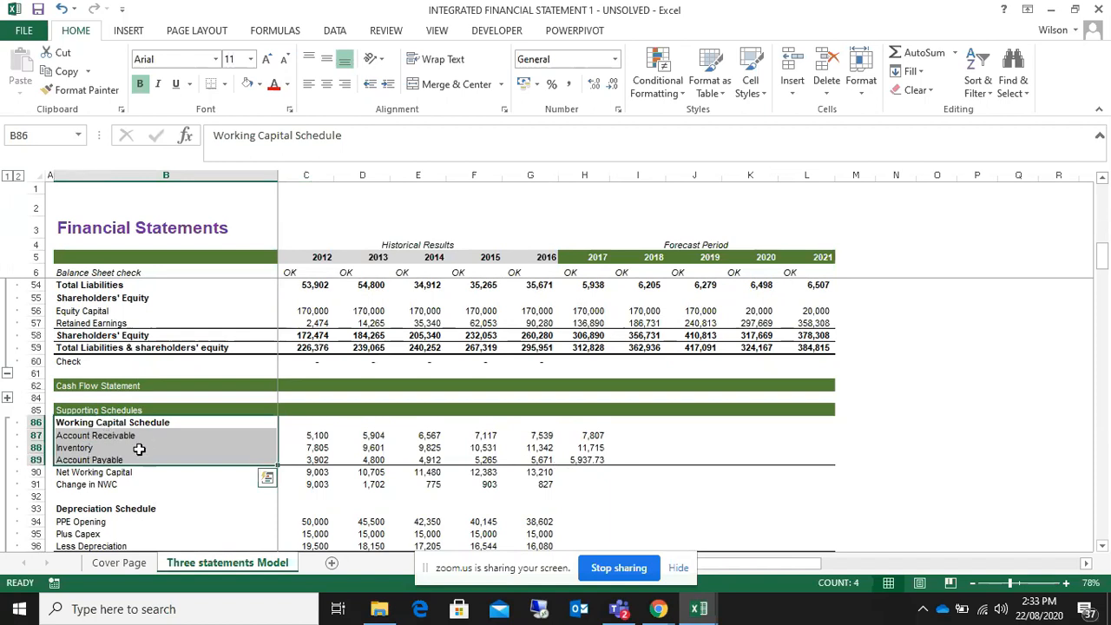
pyautogui.click(117, 436)
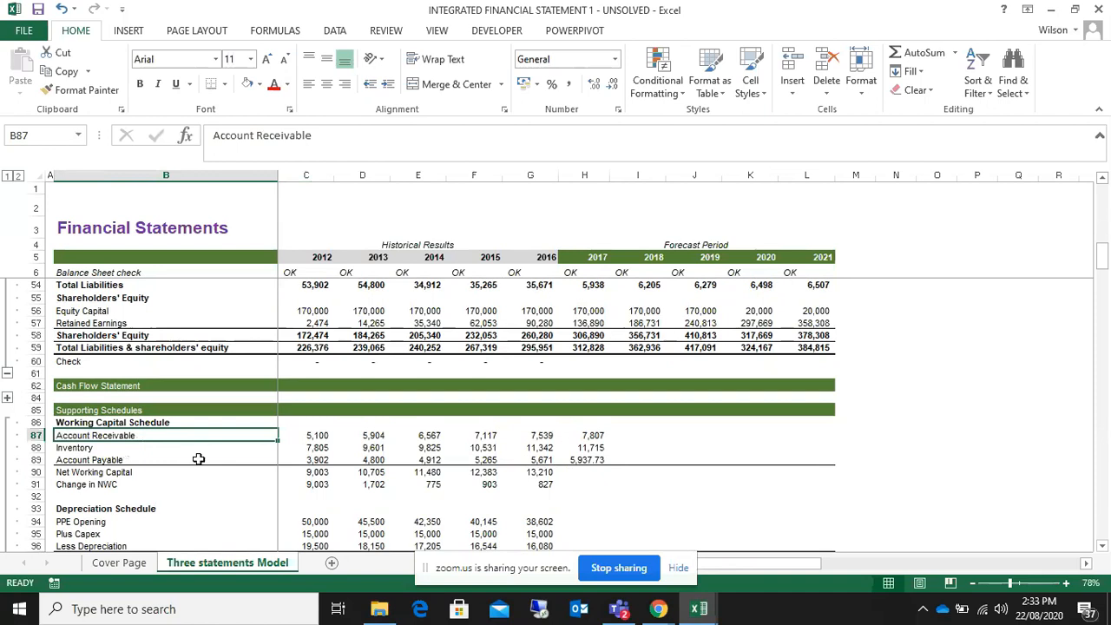
pyautogui.click(88, 446)
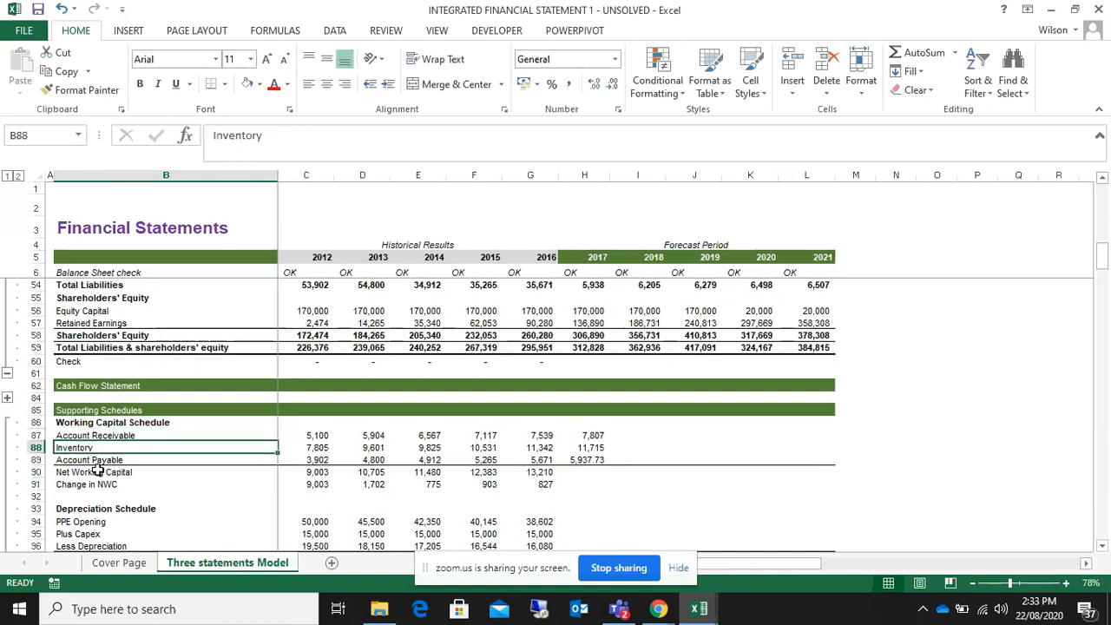
pyautogui.click(102, 461)
pyautogui.click(575, 472)
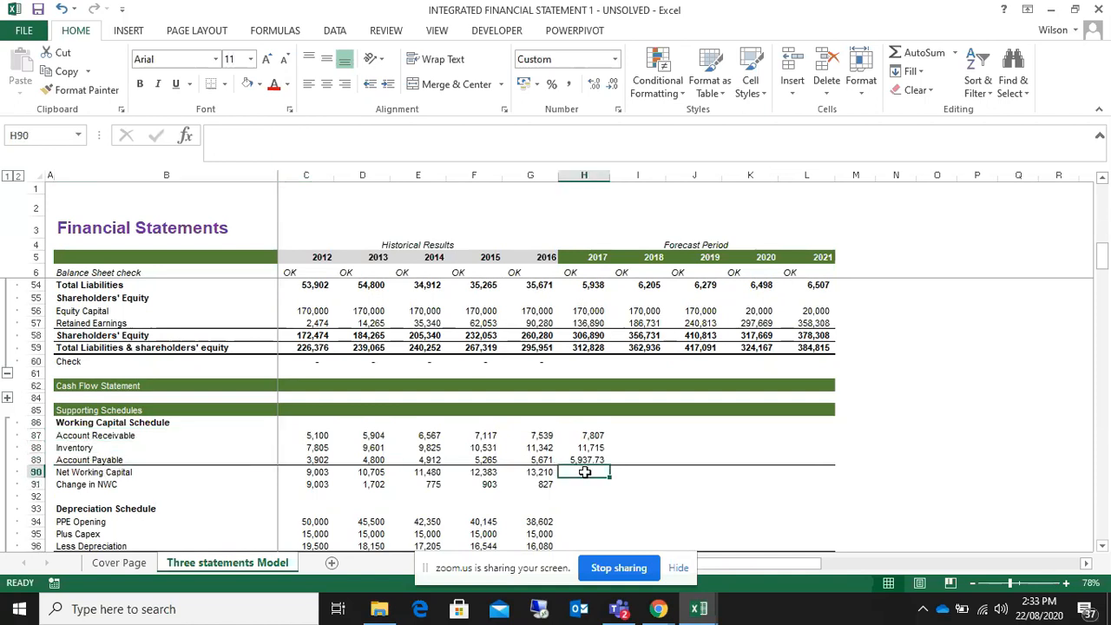
pyautogui.write('=')
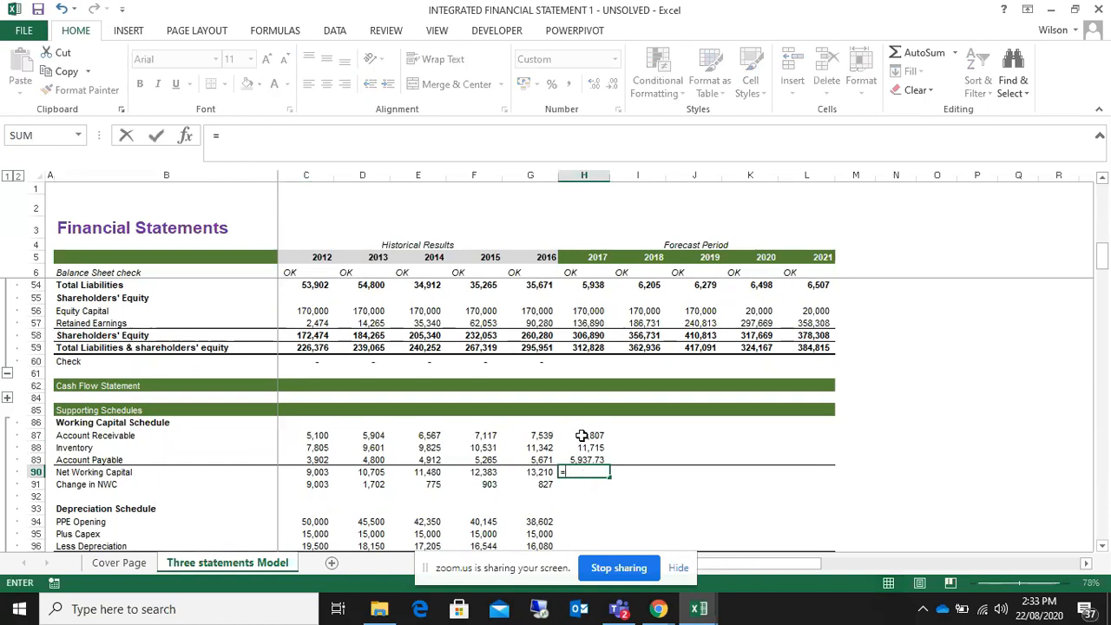
pyautogui.click(586, 435)
pyautogui.write('+')
pyautogui.click(591, 448)
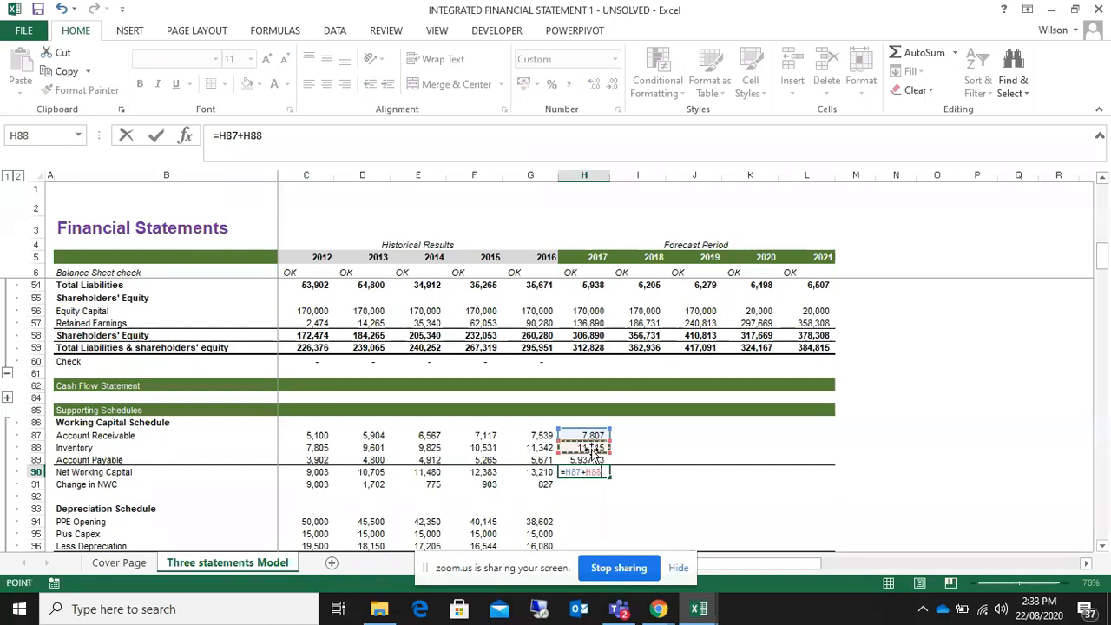
pyautogui.write('-')
pyautogui.click(585, 460)
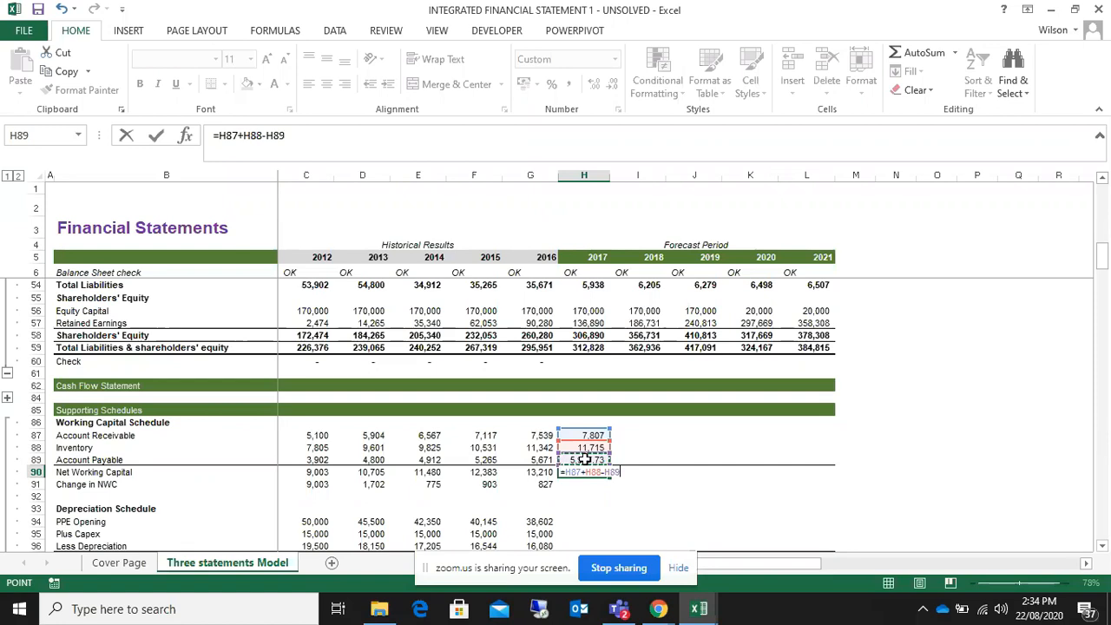
pyautogui.press('Return')
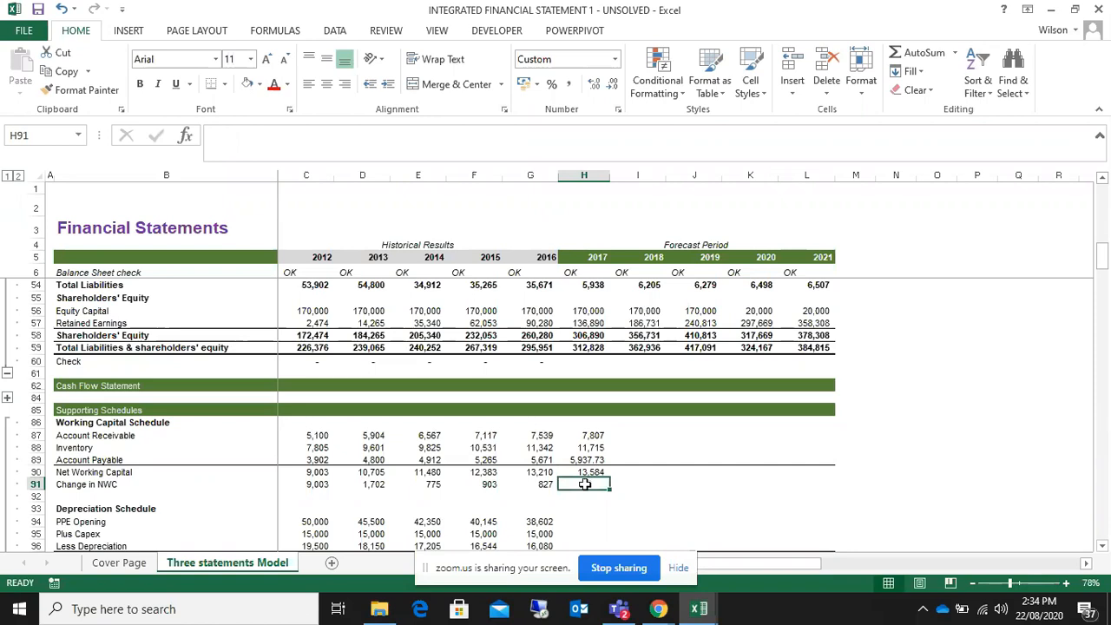
# - Calculate the 2017 Change in NWC in H91 as the difference from 2016 with =H90-G90
pyautogui.write('=')
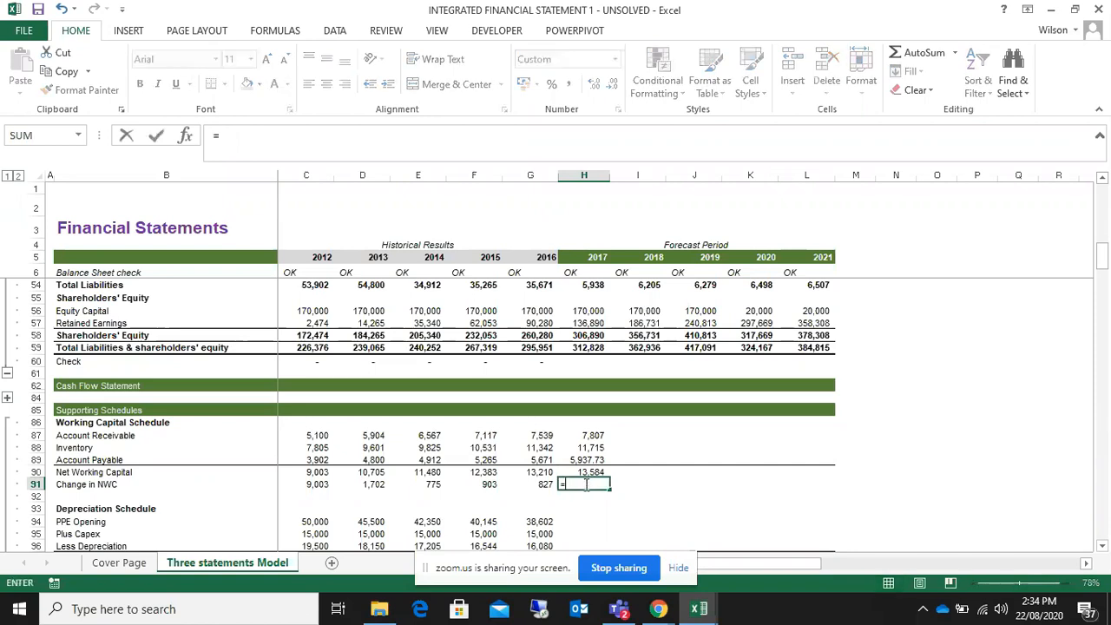
pyautogui.click(589, 473)
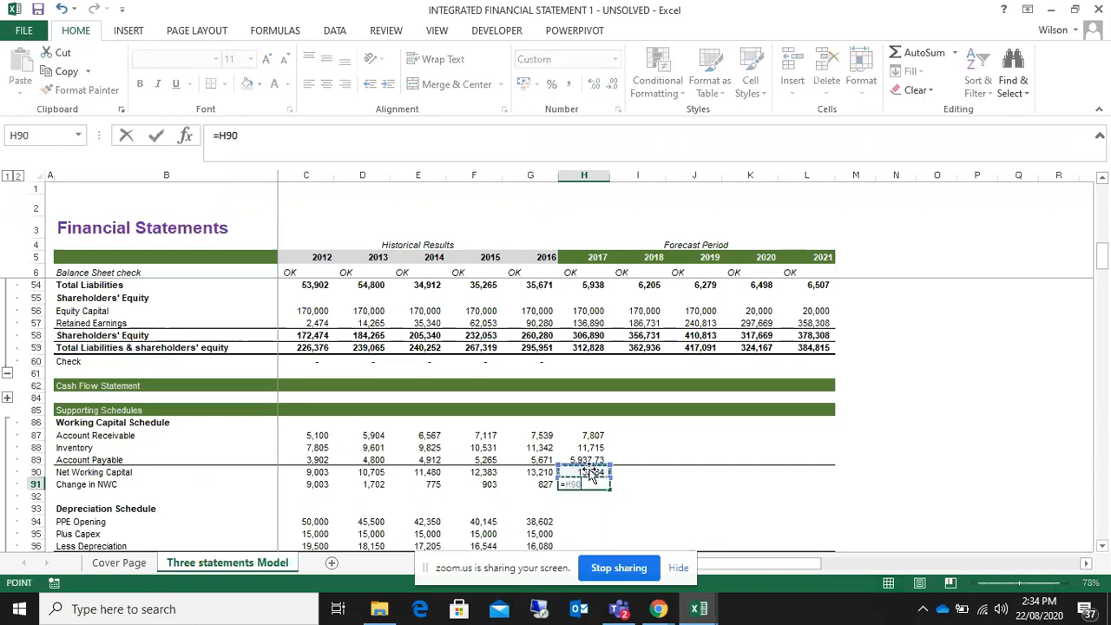
pyautogui.write('-')
pyautogui.click(531, 476)
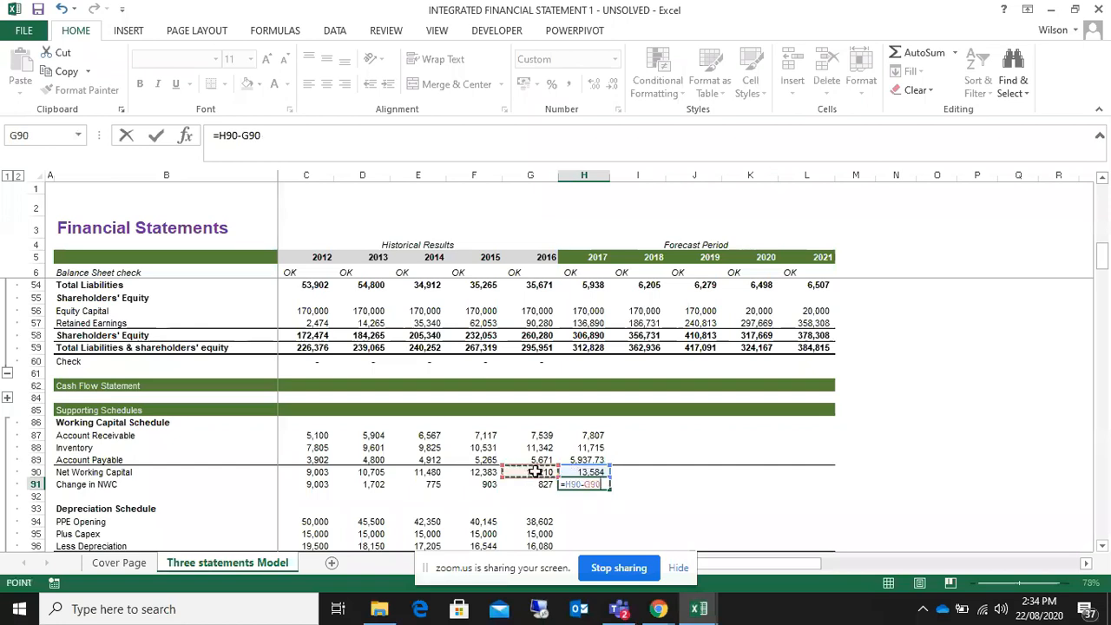
pyautogui.press('Return')
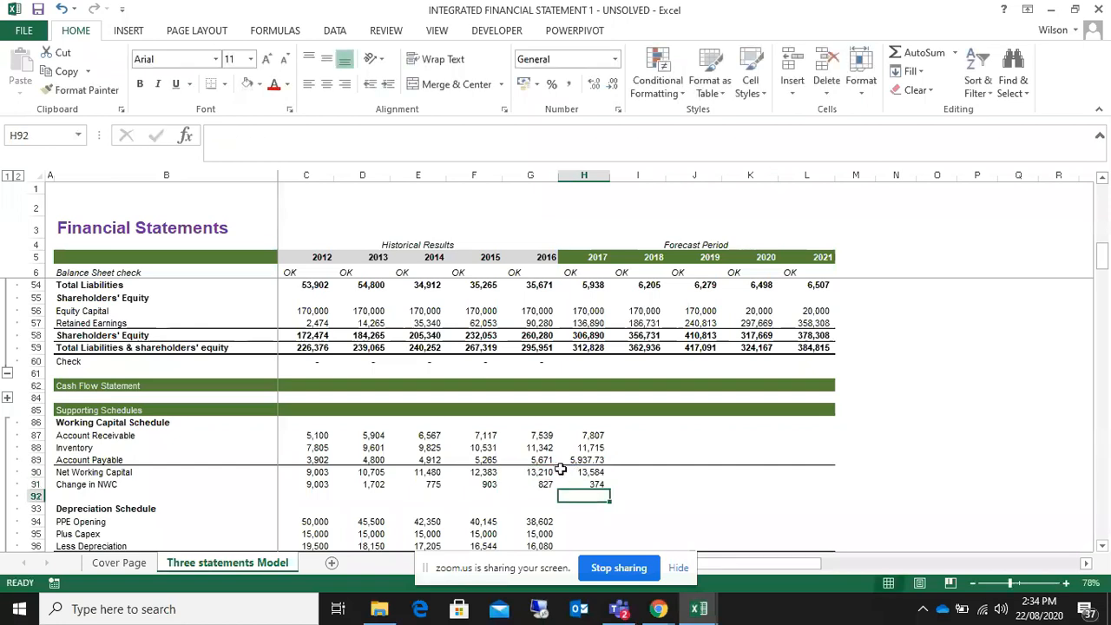
pyautogui.moveTo(583, 434); pyautogui.dragTo(583, 479)
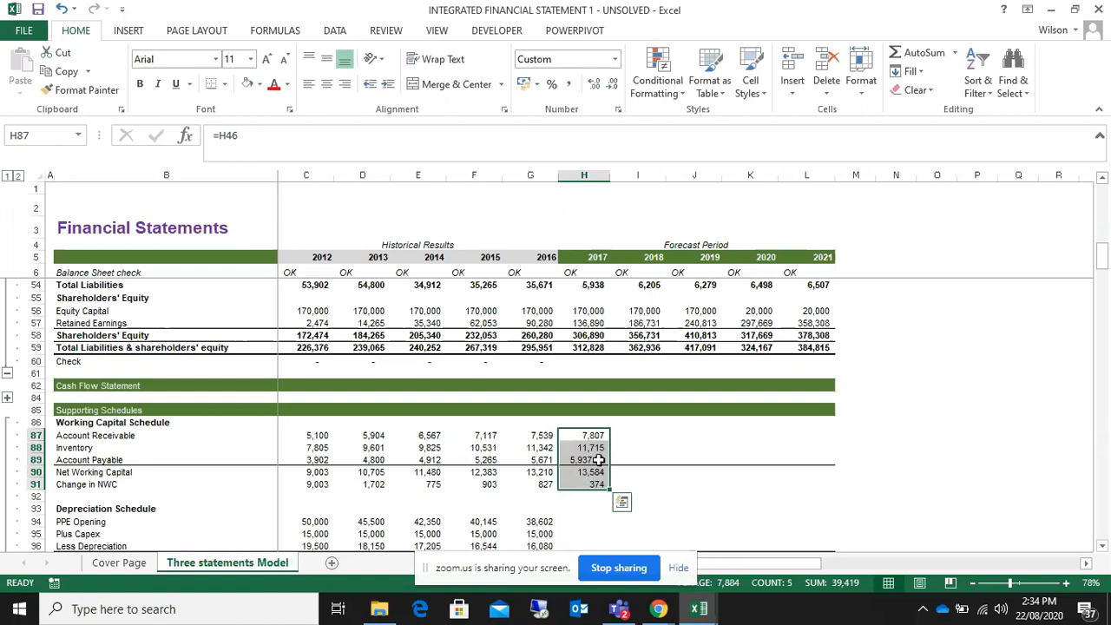
pyautogui.moveTo(583, 438); pyautogui.dragTo(577, 483)
pyautogui.hotkey('ctrl', 'q')
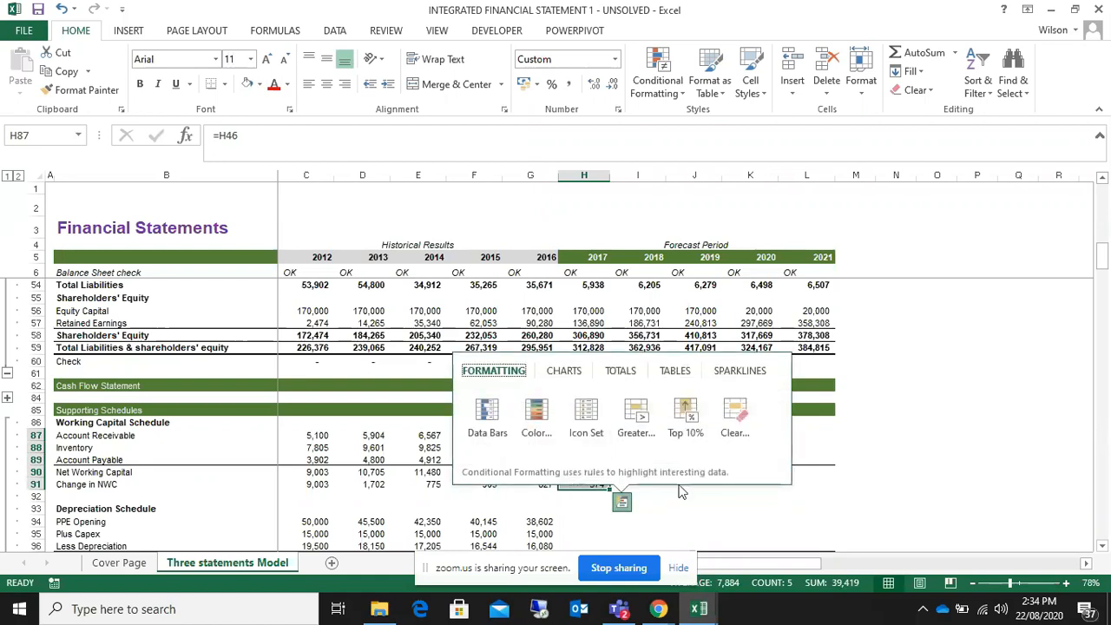
pyautogui.click(721, 495)
# - Try filling the 2017 working capital formulas in H87:H91 across to 2021, and undo the fill
pyautogui.moveTo(583, 436); pyautogui.dragTo(591, 481)
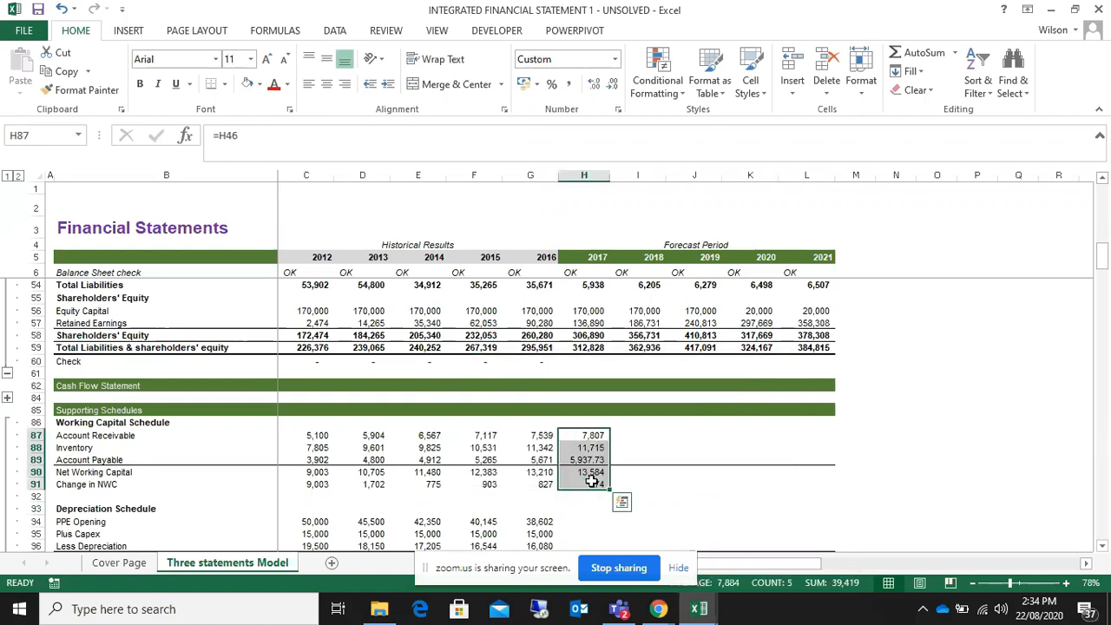
pyautogui.hotkey('shift', 'Right')
pyautogui.hotkey('shift', 'Right')
pyautogui.hotkey('shift', 'Right')
pyautogui.hotkey('shift', 'Right')
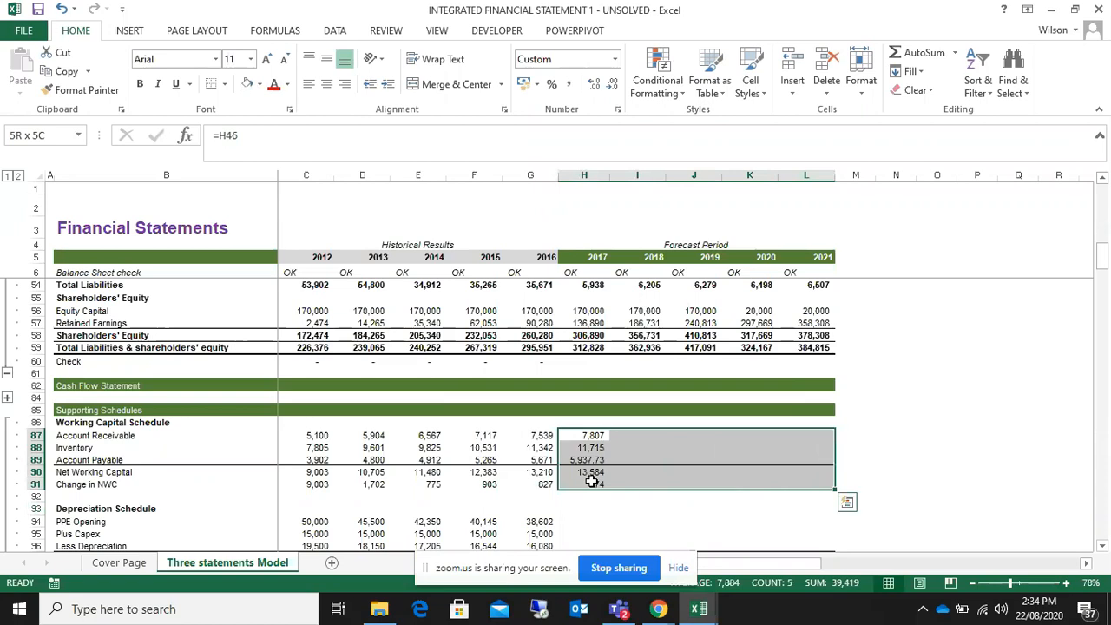
pyautogui.hotkey('ctrl', 'r')
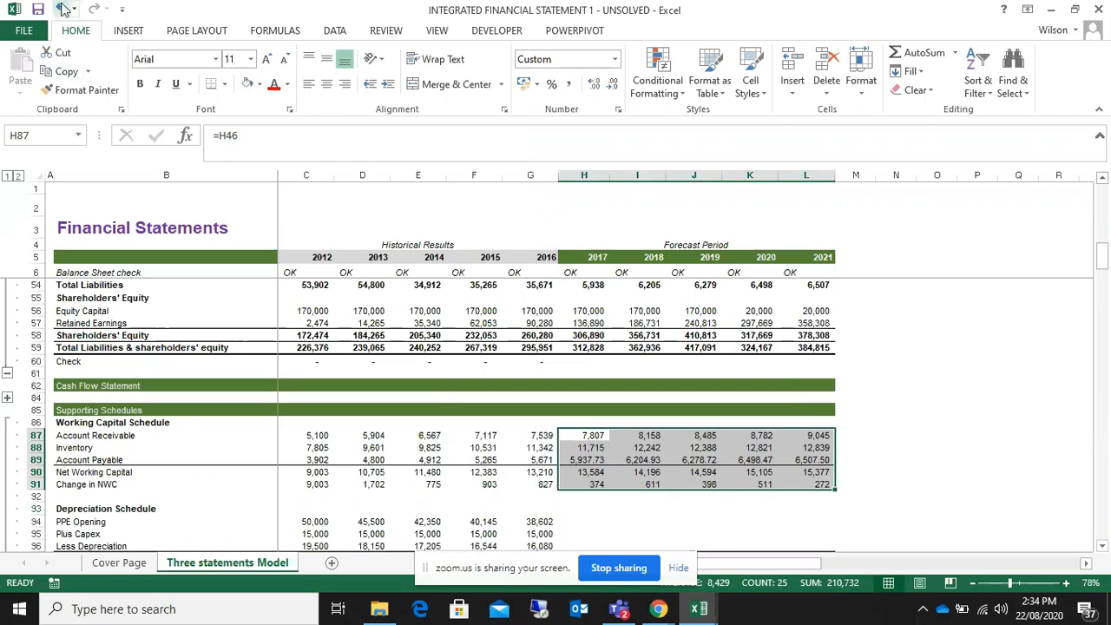
pyautogui.click(62, 9)
# - Fill the 2017 Working Capital Schedule formulas in H87:H91 across the forecast years to column L (2021)
pyautogui.moveTo(583, 437); pyautogui.dragTo(585, 478)
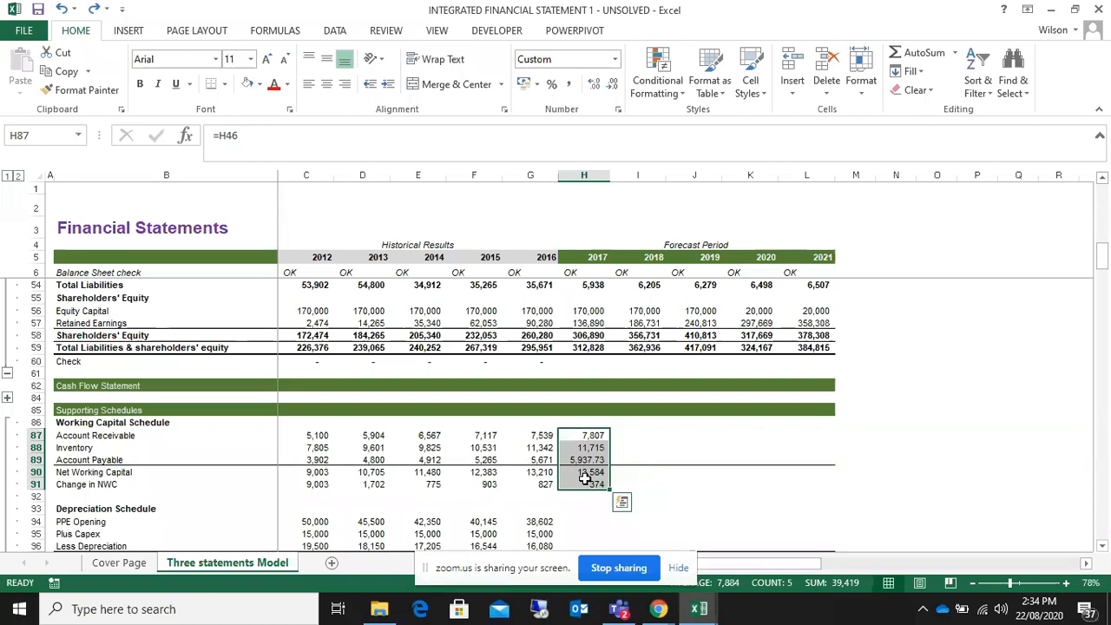
pyautogui.hotkey('shift', 'Right')
pyautogui.hotkey('shift', 'Right')
pyautogui.hotkey('shift', 'Right')
pyautogui.hotkey('shift', 'Right')
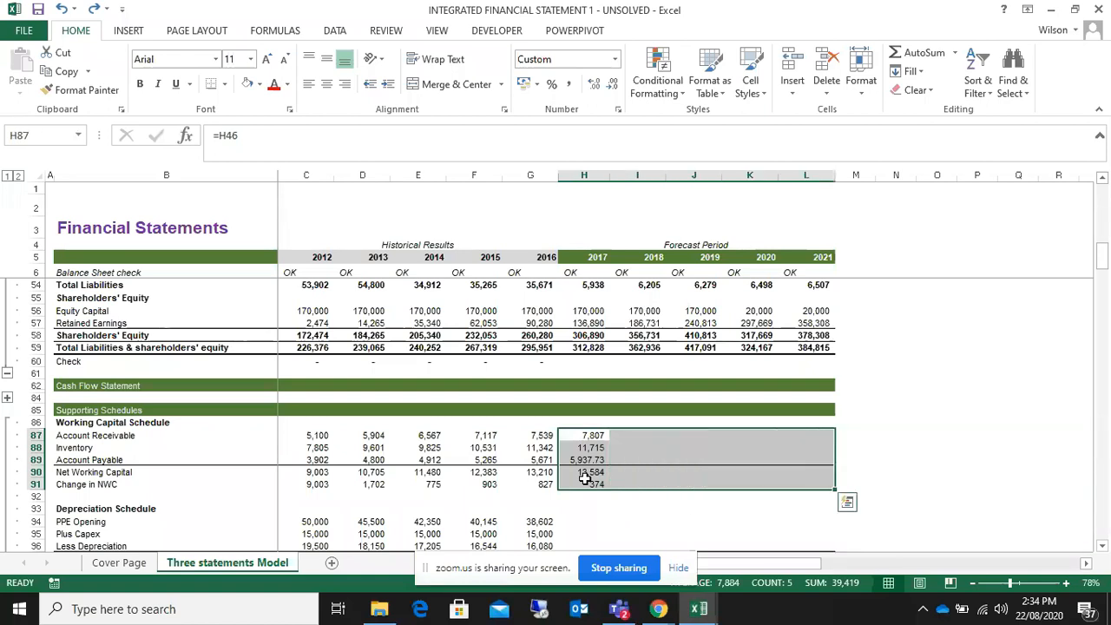
pyautogui.hotkey('ctrl', 'r')
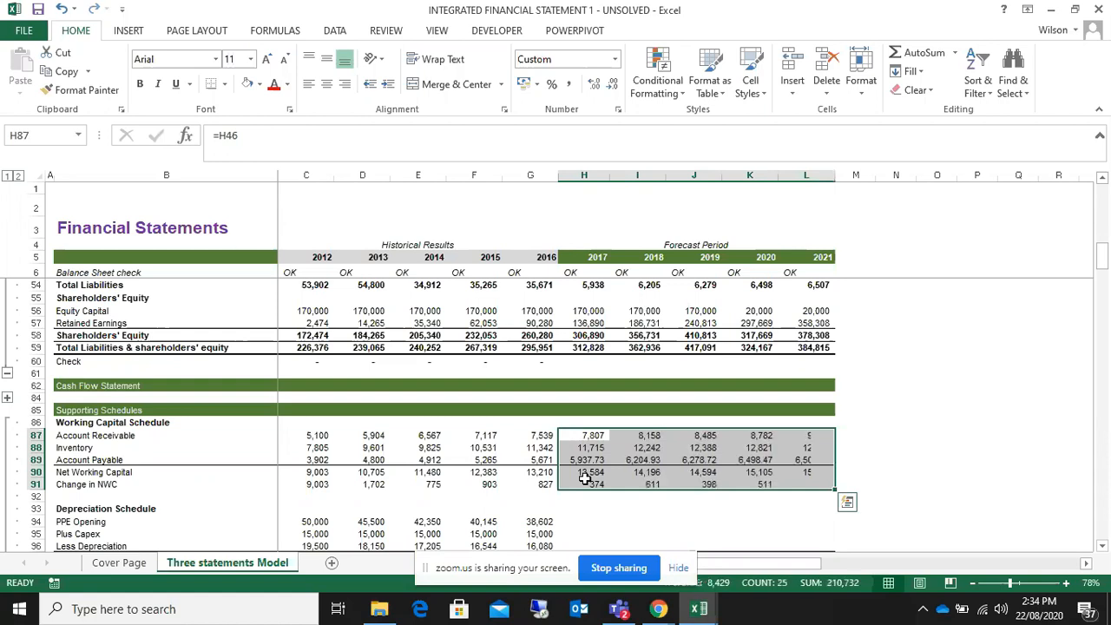
pyautogui.click(874, 412)
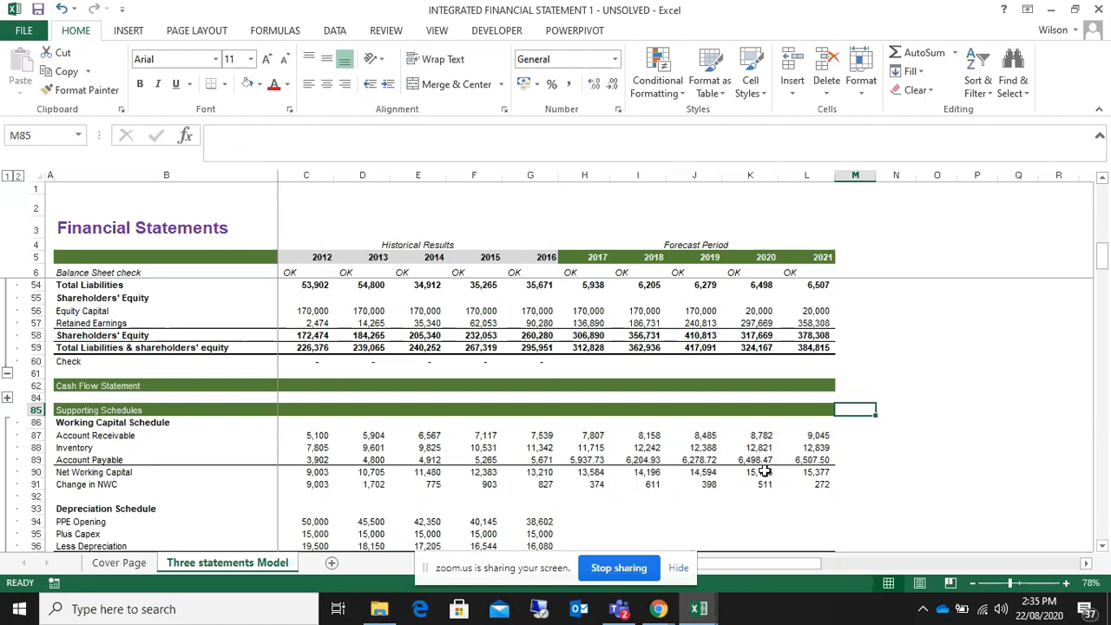
# - Link 2017 PPE Opening in the Depreciation Schedule (H94) to the 2016 PPE Closing balance with =G97
pyautogui.scroll(-2, 764, 471)
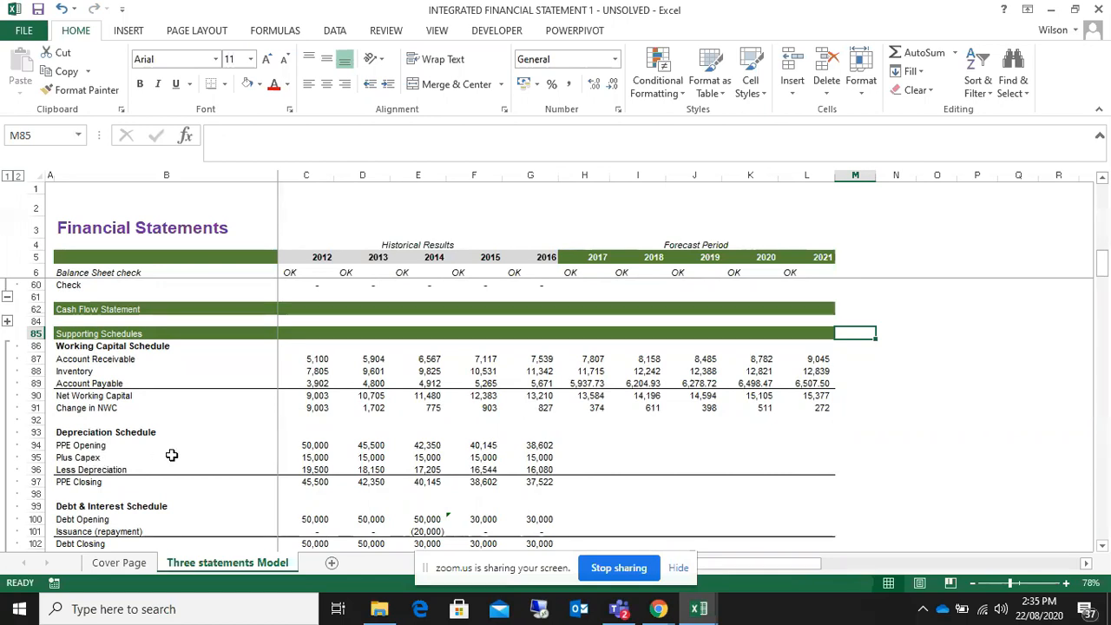
pyautogui.click(577, 445)
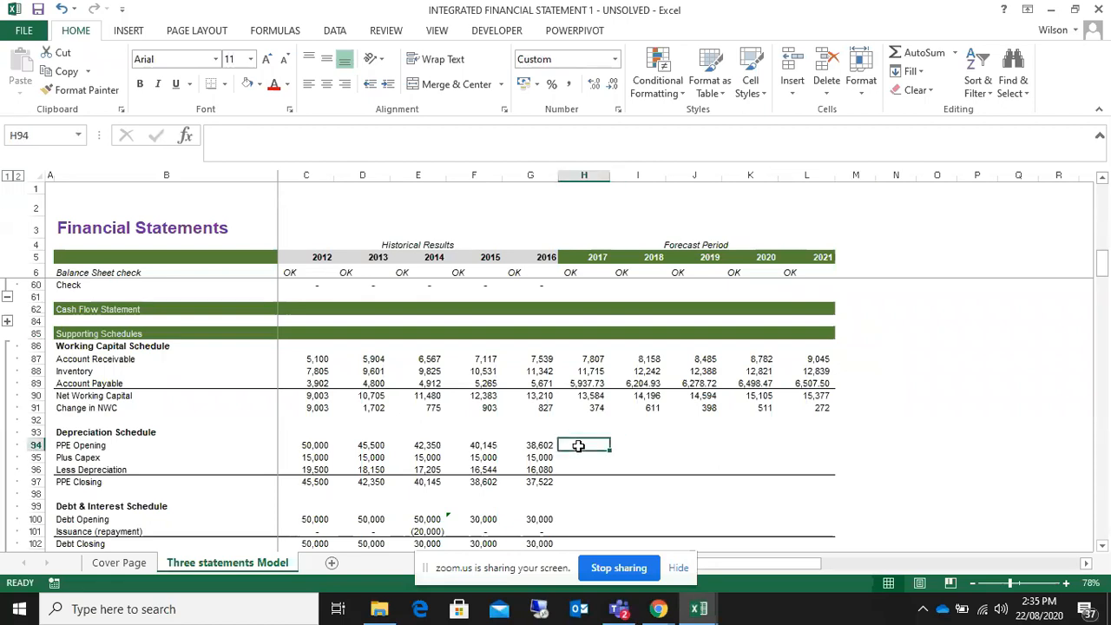
pyautogui.write('=')
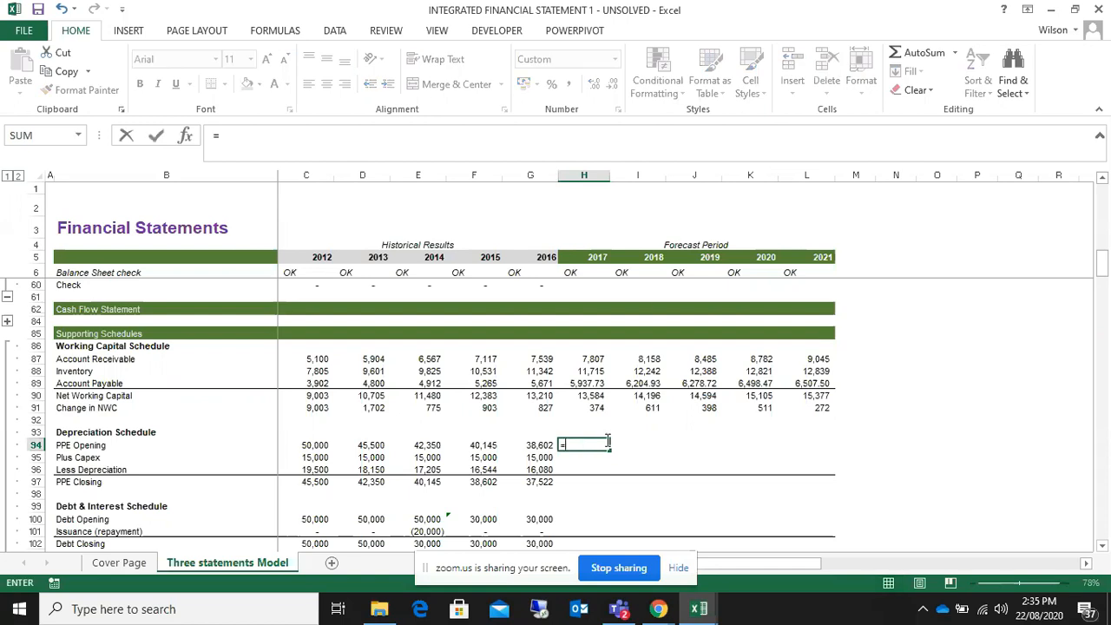
pyautogui.click(544, 483)
pyautogui.press('Return')
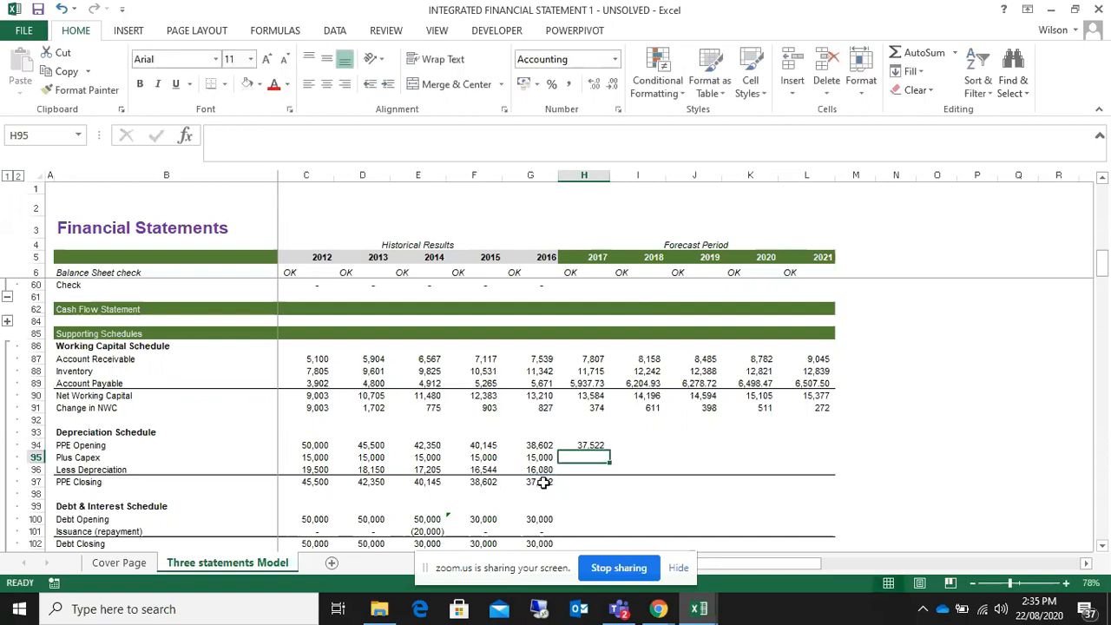
# - Link 2017 Plus Capex in H95 to the Capital Expenditure assumption with =H21
pyautogui.write('=')
pyautogui.press('Up')
pyautogui.press('Up')
pyautogui.press('Up')
pyautogui.press('Up')
pyautogui.press('Up')
pyautogui.press('Up')
pyautogui.press('Up')
pyautogui.press('Up')
pyautogui.press('Up')
pyautogui.press('Up')
pyautogui.press('Up')
pyautogui.press('Up')
pyautogui.press('Up')
pyautogui.press('Up')
pyautogui.press('Up')
pyautogui.press('Up')
pyautogui.press('Up')
pyautogui.press('Up')
pyautogui.press('Up')
pyautogui.press('Up')
pyautogui.press('Up')
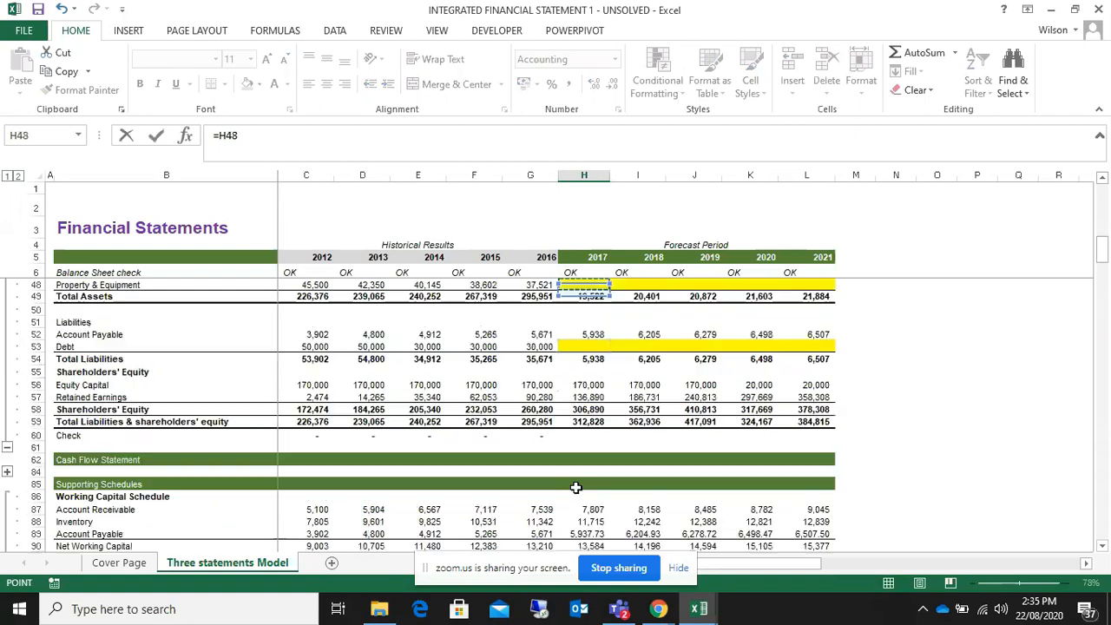
pyautogui.press('Up')
pyautogui.press('Up')
pyautogui.press('Up')
pyautogui.press('Up')
pyautogui.press('Up')
pyautogui.press('Up')
pyautogui.press('Up')
pyautogui.press('Up')
pyautogui.press('Up')
pyautogui.press('Up')
pyautogui.press('Up')
pyautogui.press('Up')
pyautogui.press('Up')
pyautogui.press('Up')
pyautogui.press('Up')
pyautogui.press('Up')
pyautogui.press('Up')
pyautogui.press('Up')
pyautogui.press('Up')
pyautogui.press('Up')
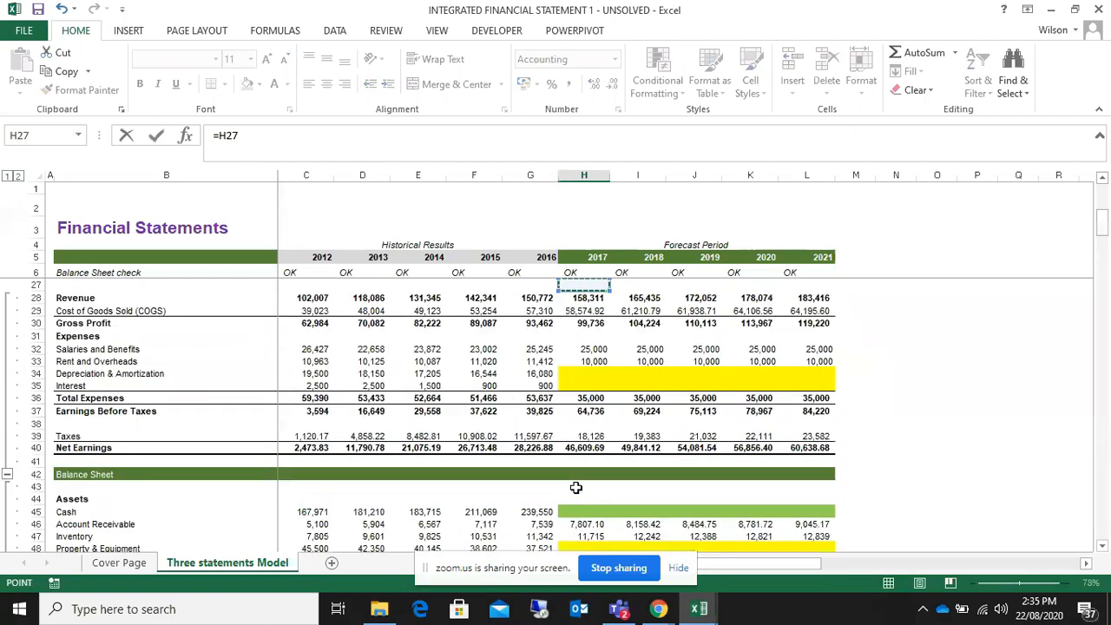
pyautogui.press('Up')
pyautogui.press('Up')
pyautogui.press('Up')
pyautogui.press('Up')
pyautogui.press('Up')
pyautogui.press('Up')
pyautogui.press('Up')
pyautogui.press('Up')
pyautogui.press('Up')
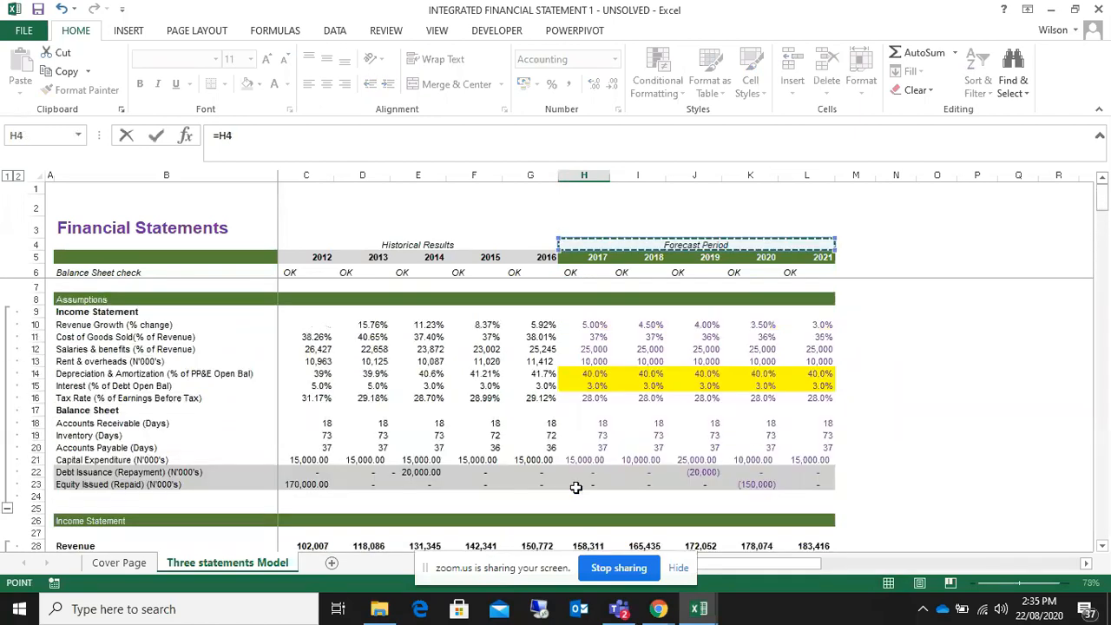
pyautogui.press('Down')
pyautogui.press('Down')
pyautogui.press('Down')
pyautogui.press('Down')
pyautogui.press('Down')
pyautogui.press('Down')
pyautogui.press('Down')
pyautogui.press('Down')
pyautogui.press('Down')
pyautogui.press('Down')
pyautogui.press('Down')
pyautogui.press('Down')
pyautogui.press('Down')
pyautogui.press('Down')
pyautogui.press('Down')
pyautogui.press('Down')
pyautogui.press('Down')
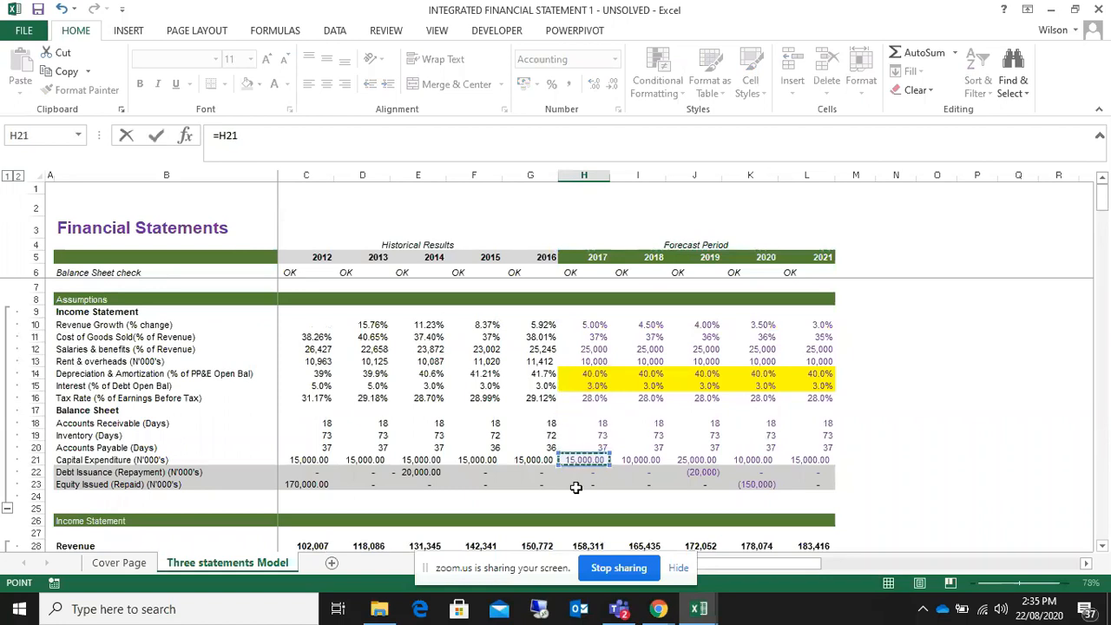
pyautogui.press('Return')
# - Calculate 2017 Less Depreciation in H96 as the depreciation rate assumption times PPE Opening with =H14*H94
pyautogui.scroll(-2, 575, 483)
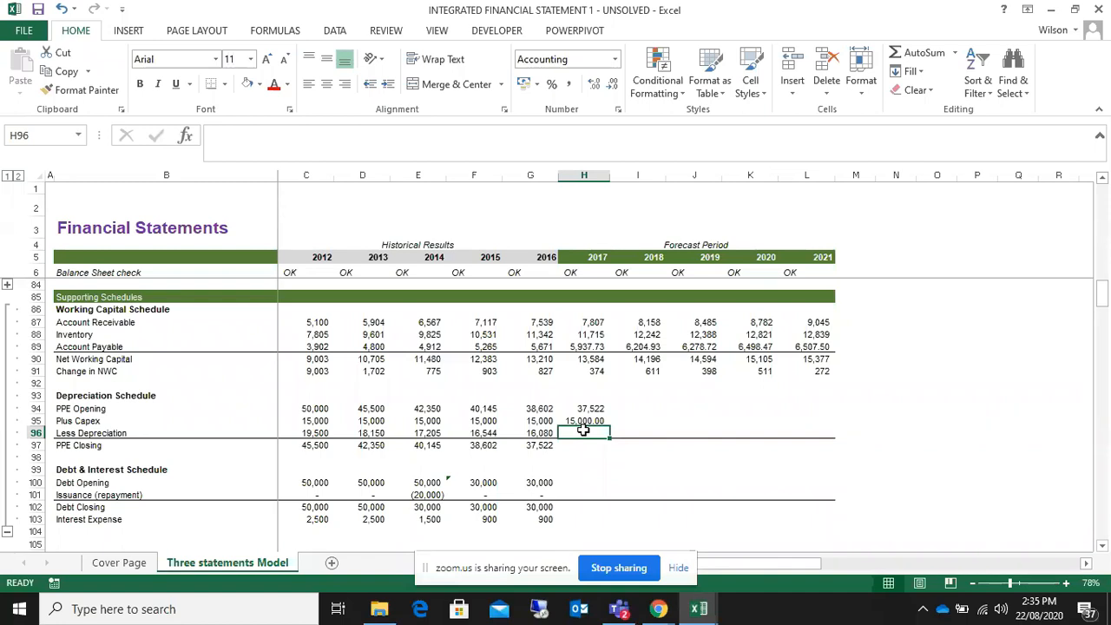
pyautogui.write('=')
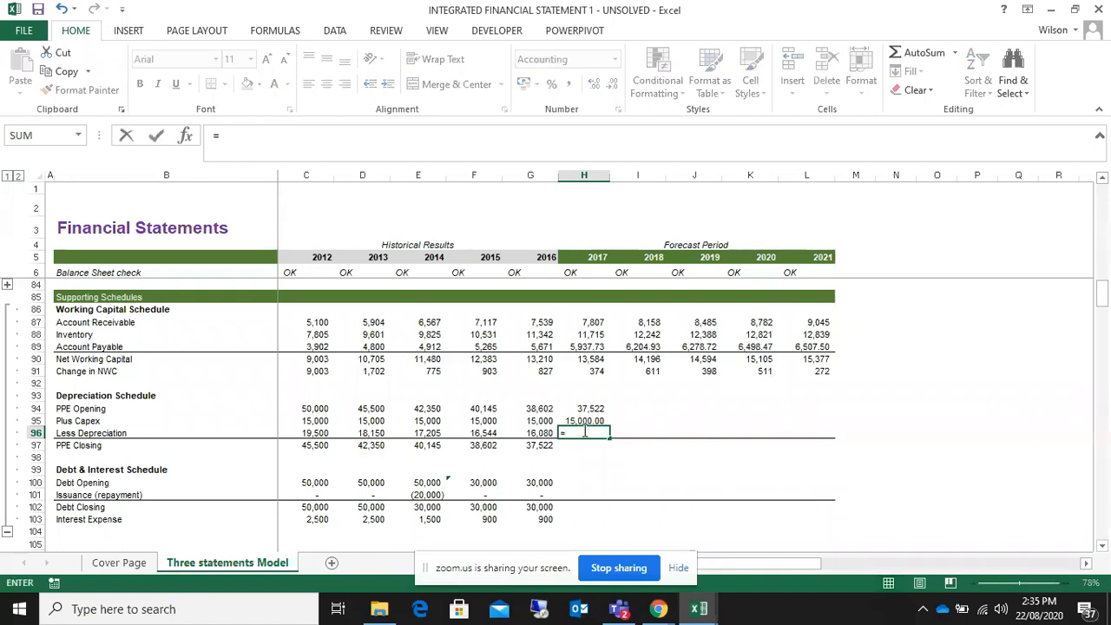
pyautogui.press('Up')
pyautogui.press('Up')
pyautogui.press('Up')
pyautogui.press('Up')
pyautogui.press('Up')
pyautogui.press('Up')
pyautogui.press('Up')
pyautogui.press('Up')
pyautogui.press('Up')
pyautogui.press('Up')
pyautogui.press('Up')
pyautogui.press('Up')
pyautogui.press('Up')
pyautogui.press('Up')
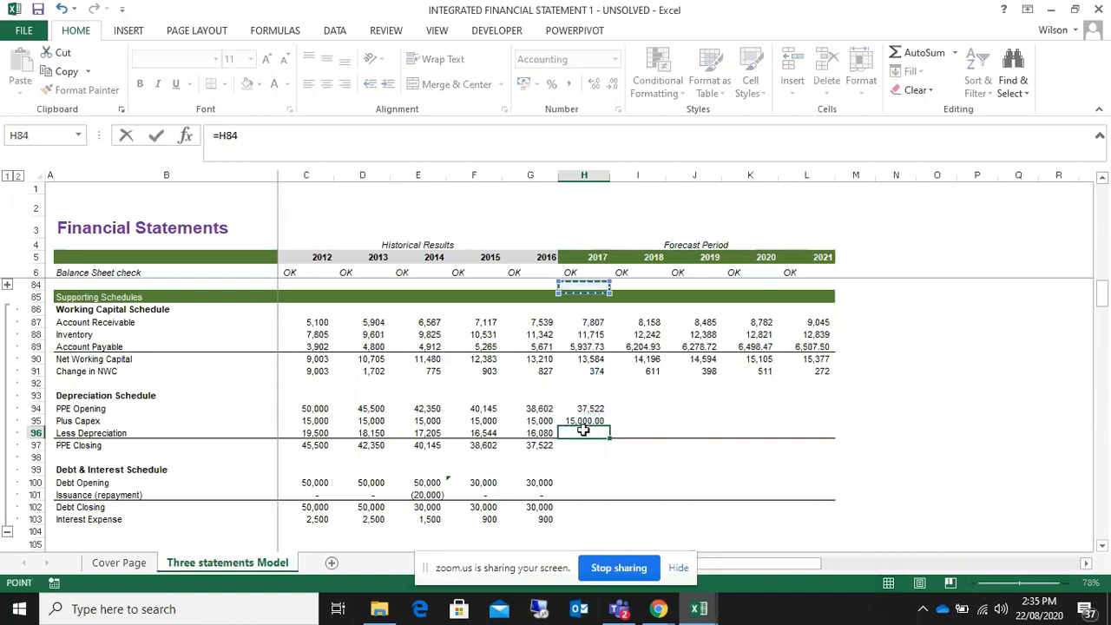
pyautogui.press('Up')
pyautogui.press('Up')
pyautogui.press('Up')
pyautogui.press('Up')
pyautogui.press('Up')
pyautogui.press('Up')
pyautogui.press('Up')
pyautogui.press('Up')
pyautogui.press('Up')
pyautogui.press('Up')
pyautogui.press('Up')
pyautogui.press('Up')
pyautogui.press('Up')
pyautogui.press('Up')
pyautogui.press('Up')
pyautogui.press('Up')
pyautogui.press('Up')
pyautogui.press('Up')
pyautogui.press('Up')
pyautogui.press('Up')
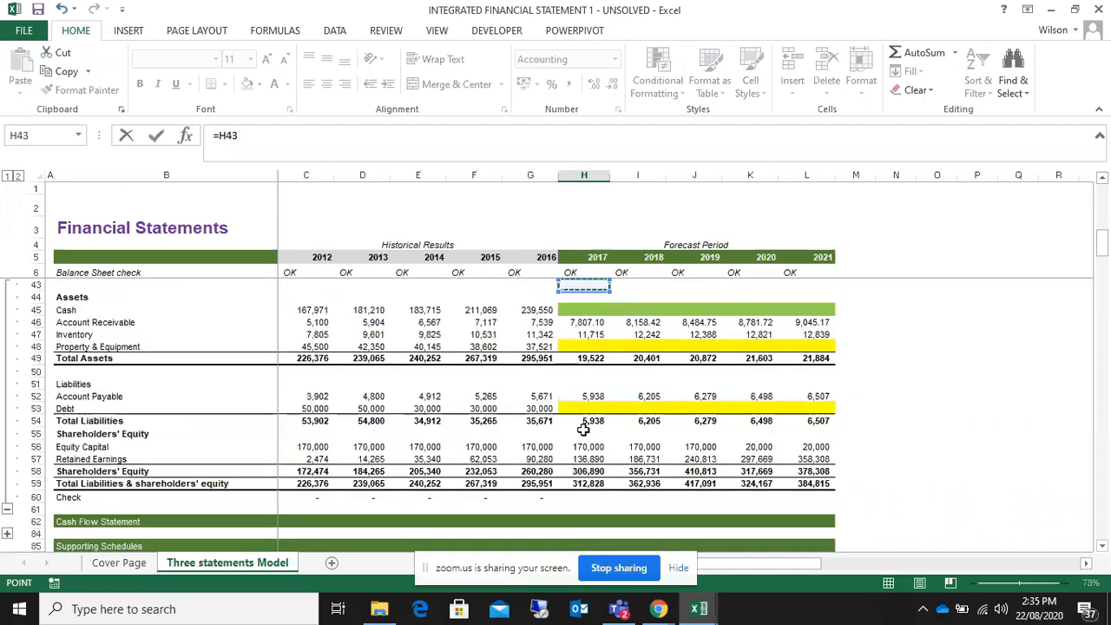
pyautogui.press('Down')
pyautogui.press('Down')
pyautogui.press('Down')
pyautogui.press('Down')
pyautogui.press('Down')
pyautogui.press('Down')
pyautogui.press('Down')
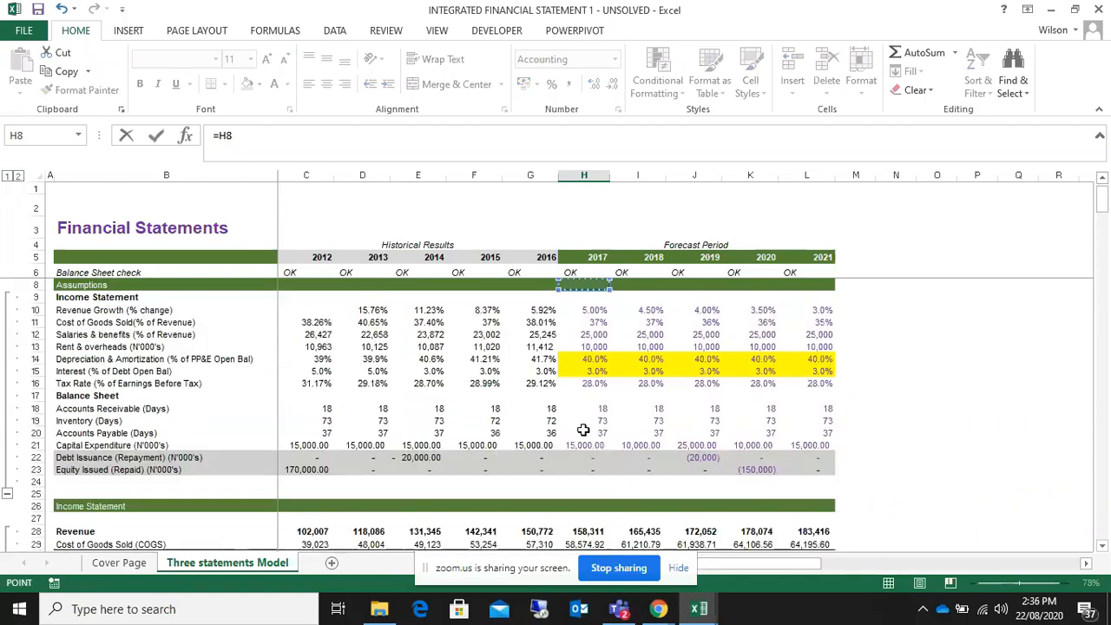
pyautogui.press('Up')
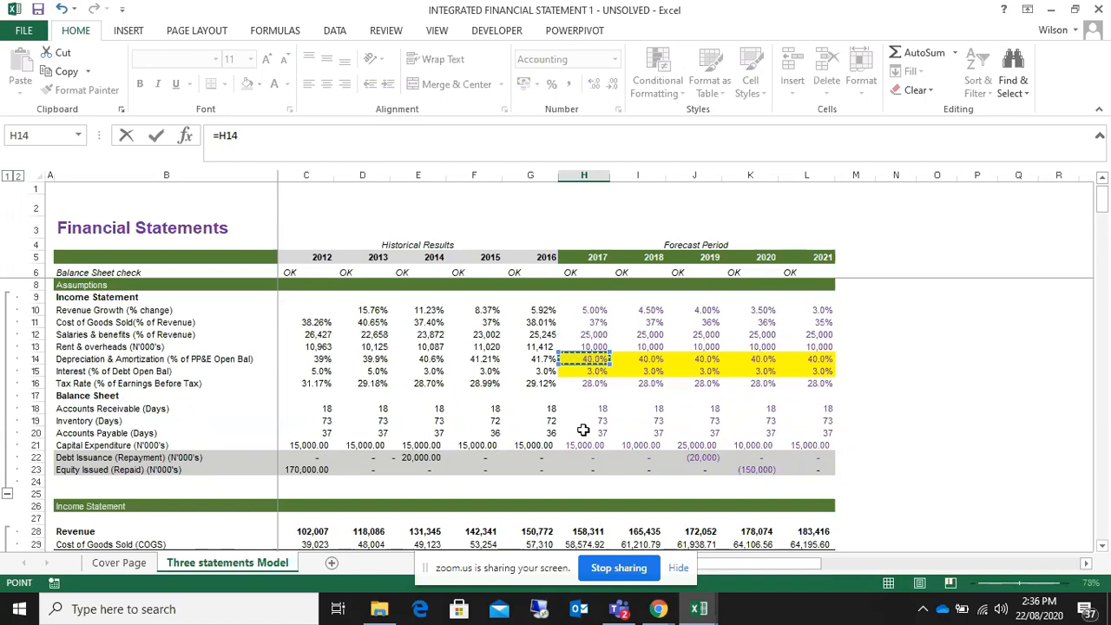
pyautogui.write('*')
pyautogui.press('Down')
pyautogui.press('Down')
pyautogui.press('Down')
pyautogui.press('Down')
pyautogui.press('Down')
pyautogui.press('Down')
pyautogui.press('Down')
pyautogui.press('Down')
pyautogui.press('Down')
pyautogui.press('Down')
pyautogui.press('Down')
pyautogui.press('Down')
pyautogui.press('Down')
pyautogui.press('Down')
pyautogui.press('Down')
pyautogui.press('Down')
pyautogui.press('Down')
pyautogui.press('Down')
pyautogui.press('Down')
pyautogui.press('Down')
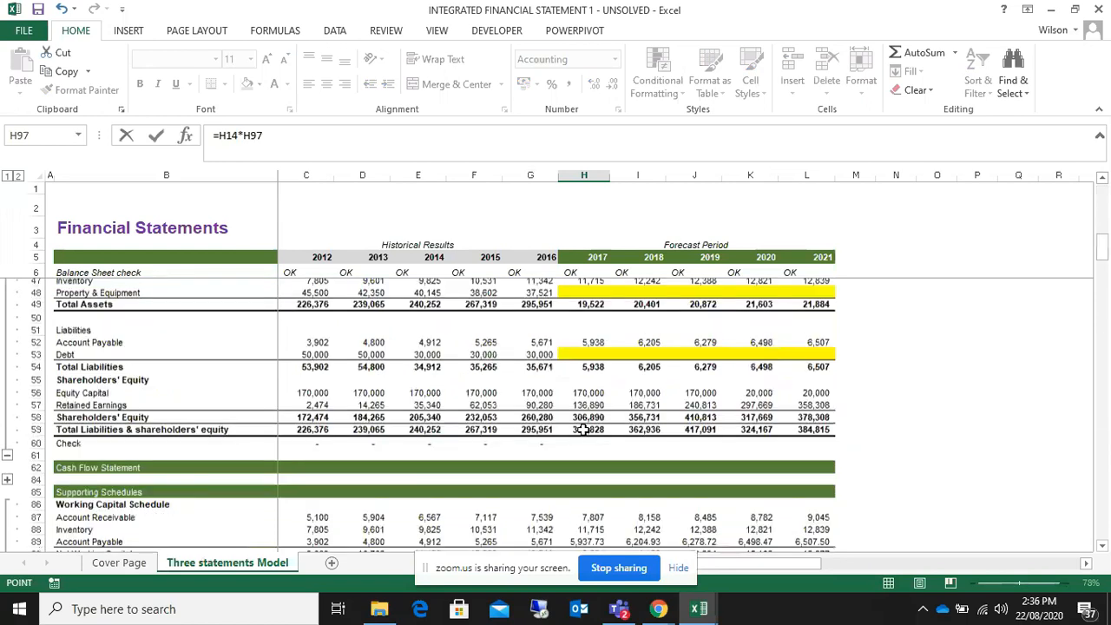
pyautogui.press('Up')
pyautogui.press('Up')
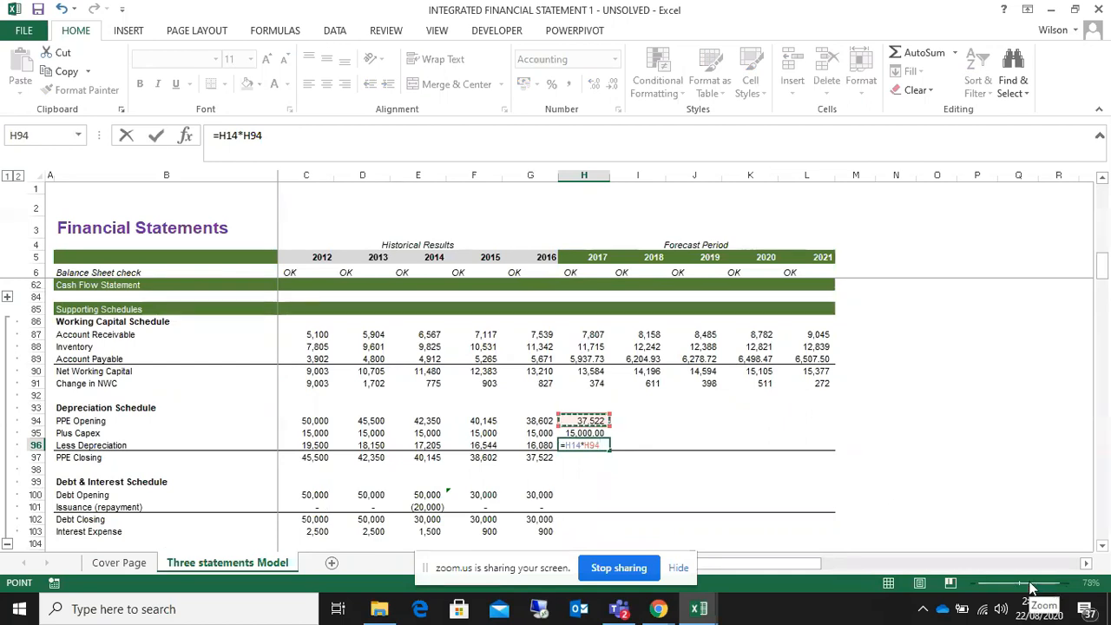
pyautogui.press('Return')
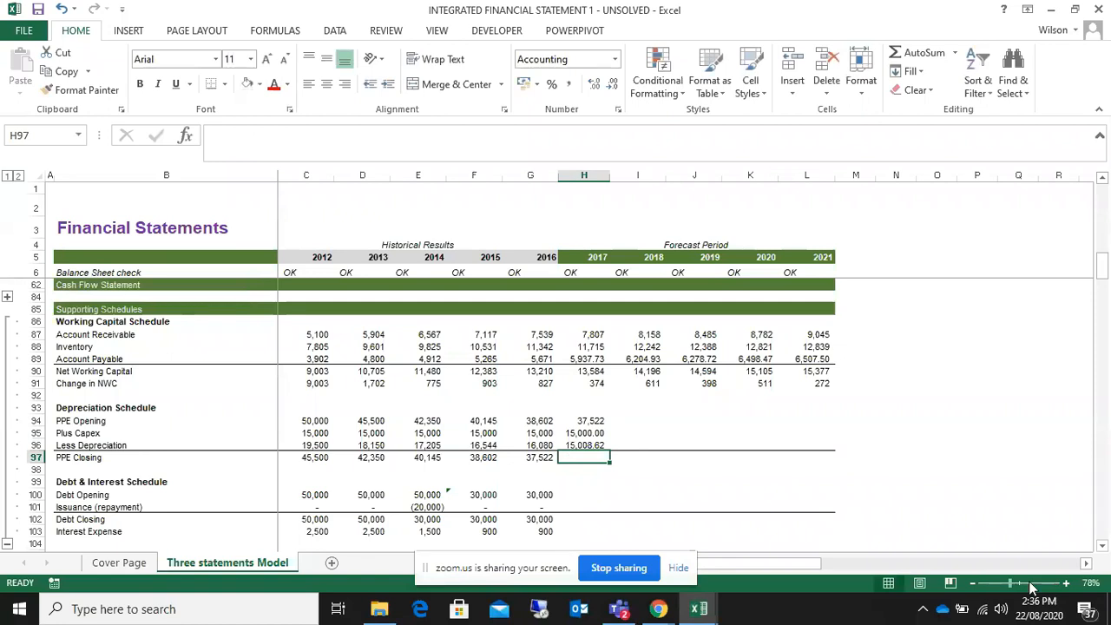
# - Calculate 2017 PPE Closing in H97 as opening balance plus capex less depreciation with =H94+H95-H96
pyautogui.write('=')
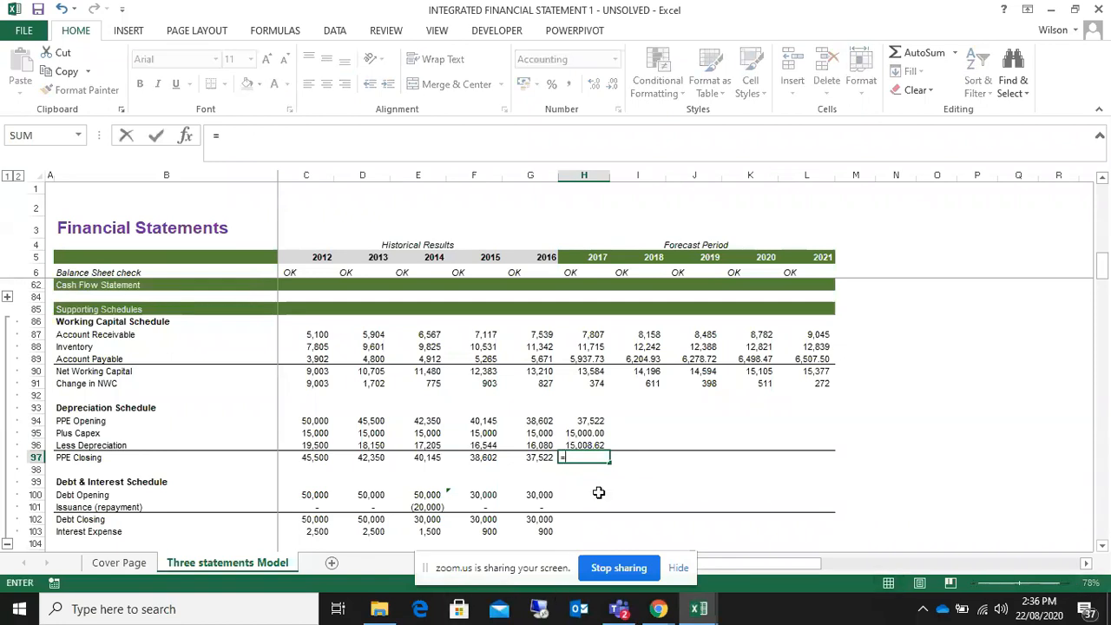
pyautogui.click(585, 420)
pyautogui.write('+')
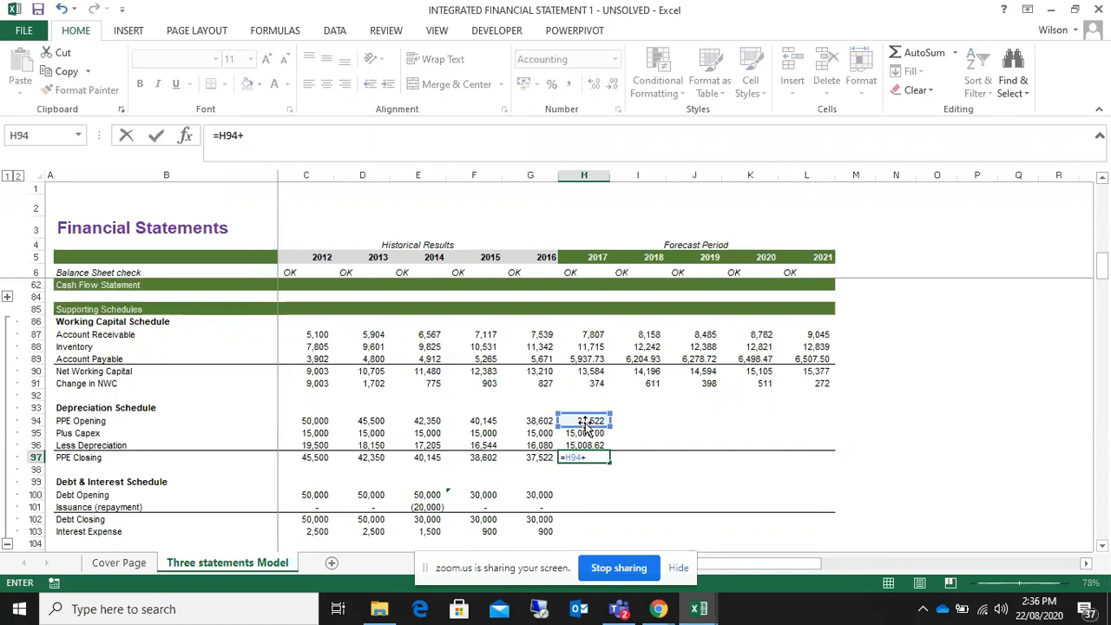
pyautogui.click(589, 432)
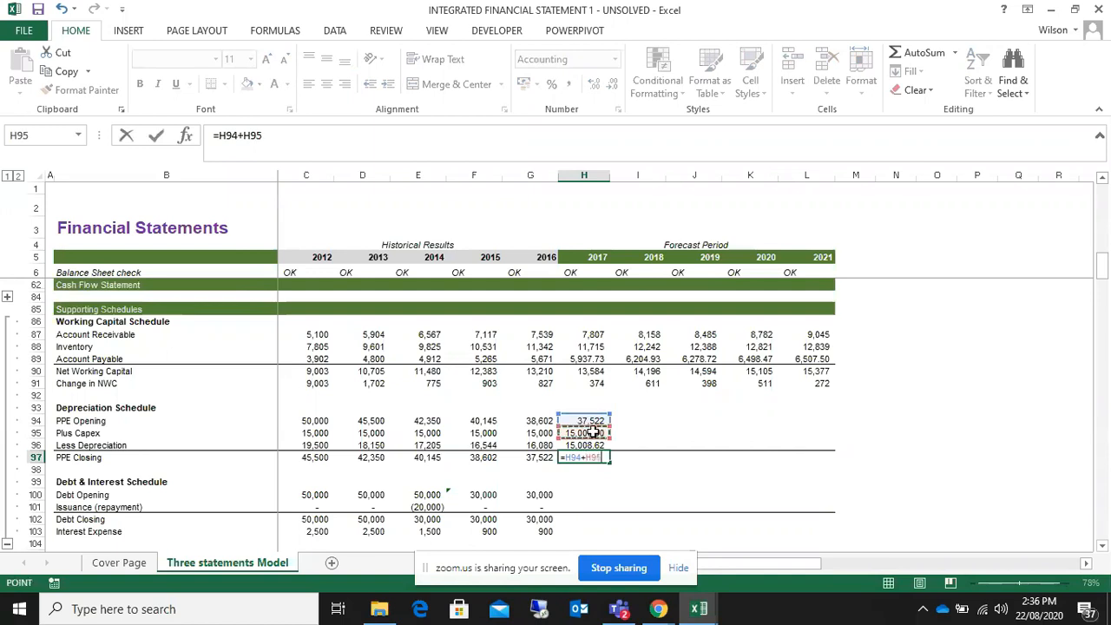
pyautogui.write('-')
pyautogui.click(591, 444)
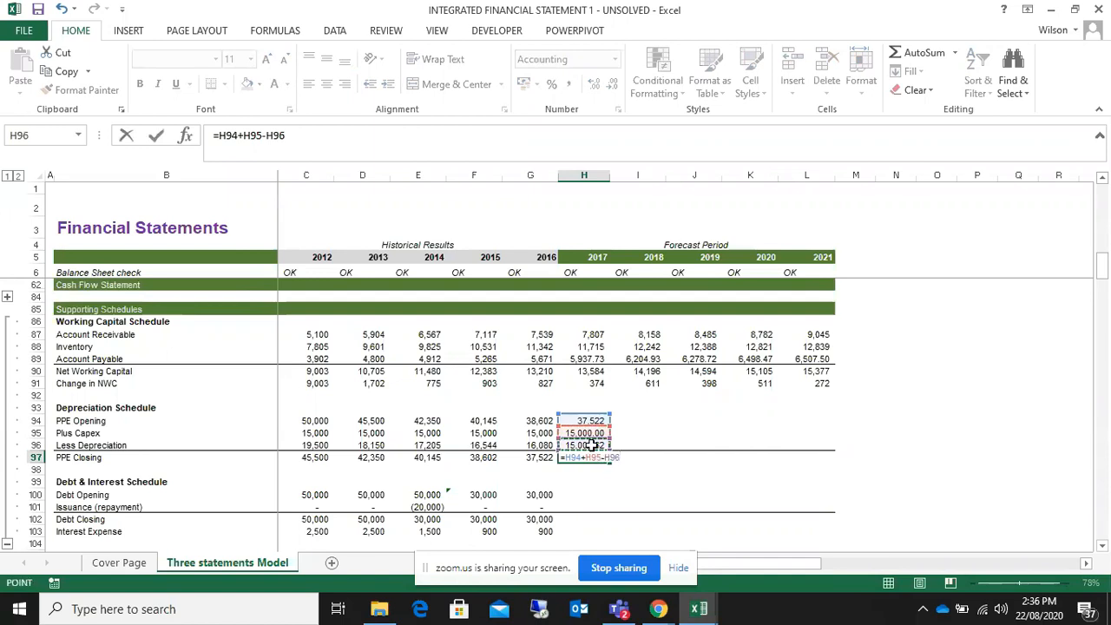
pyautogui.press('Return')
# - Fill the 2017 Depreciation Schedule formulas in H94:H97 across the forecast years to column L (2021)
pyautogui.moveTo(585, 420); pyautogui.dragTo(589, 467)
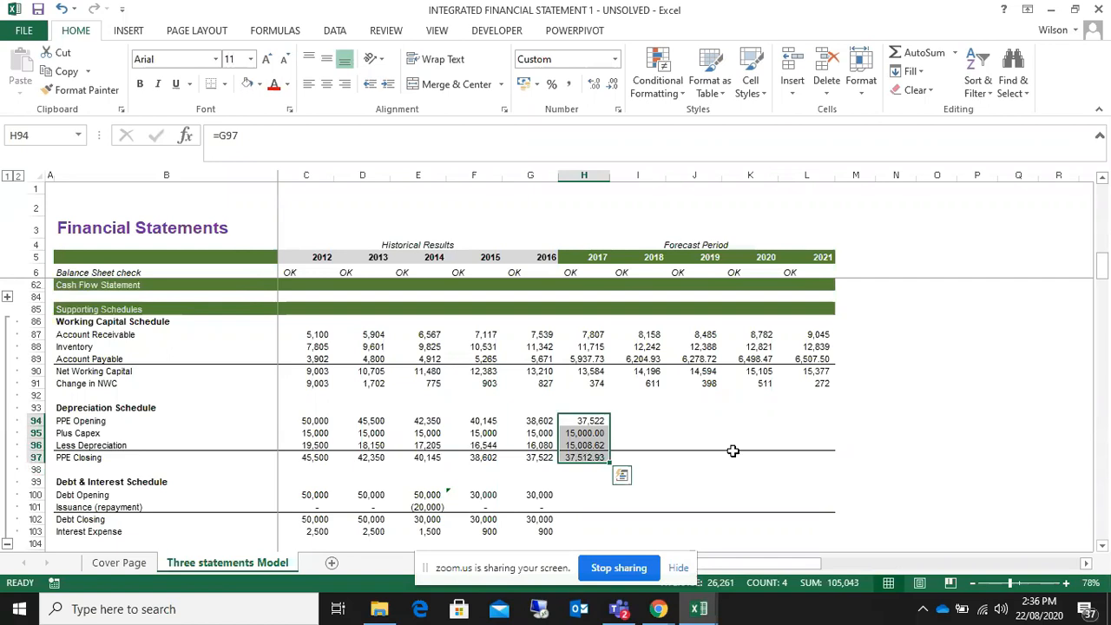
pyautogui.hotkey('shift', 'Right')
pyautogui.hotkey('shift', 'Right')
pyautogui.hotkey('shift', 'Right')
pyautogui.hotkey('shift', 'Right')
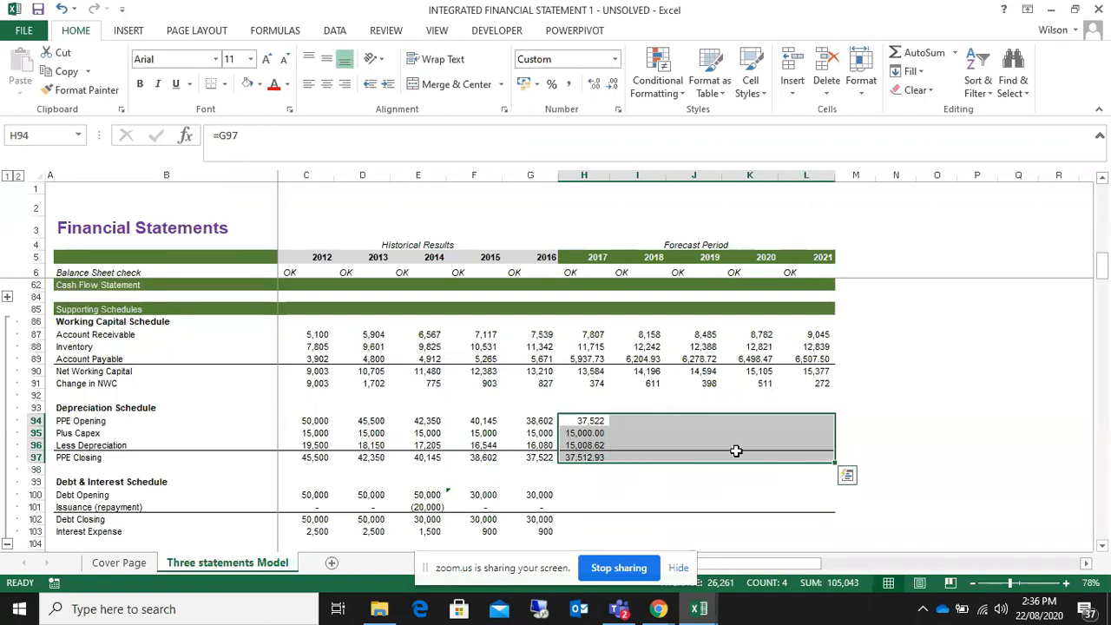
pyautogui.hotkey('ctrl', 'r')
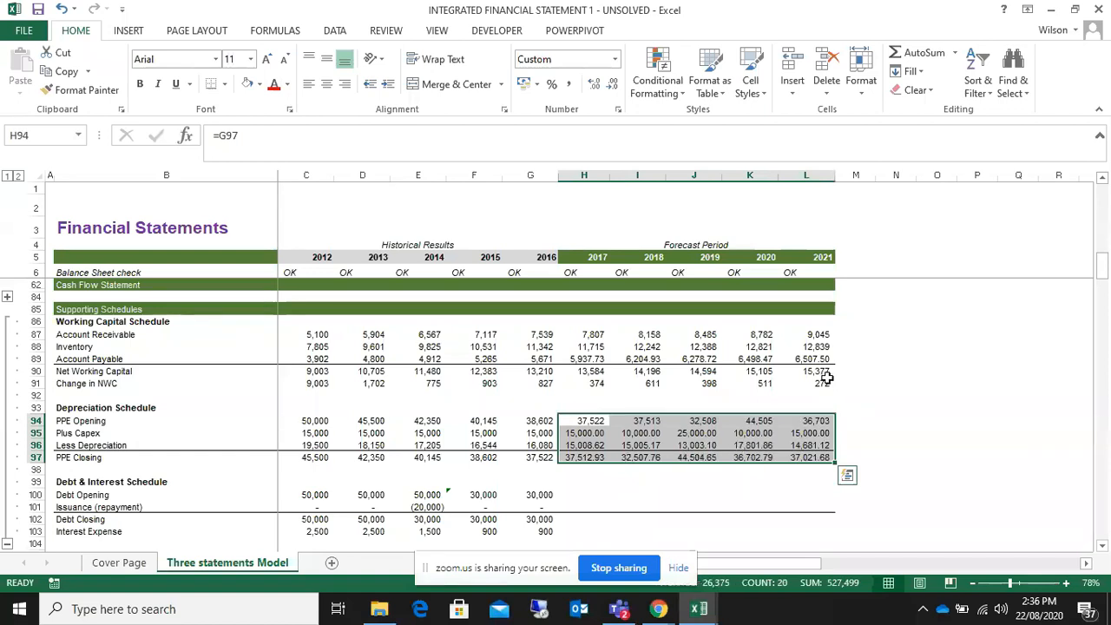
# - Link 2017 Debt Opening in the Debt & Interest Schedule (H100) to the 2016 Debt Closing balance with =G102
pyautogui.scroll(-2, 871, 363)
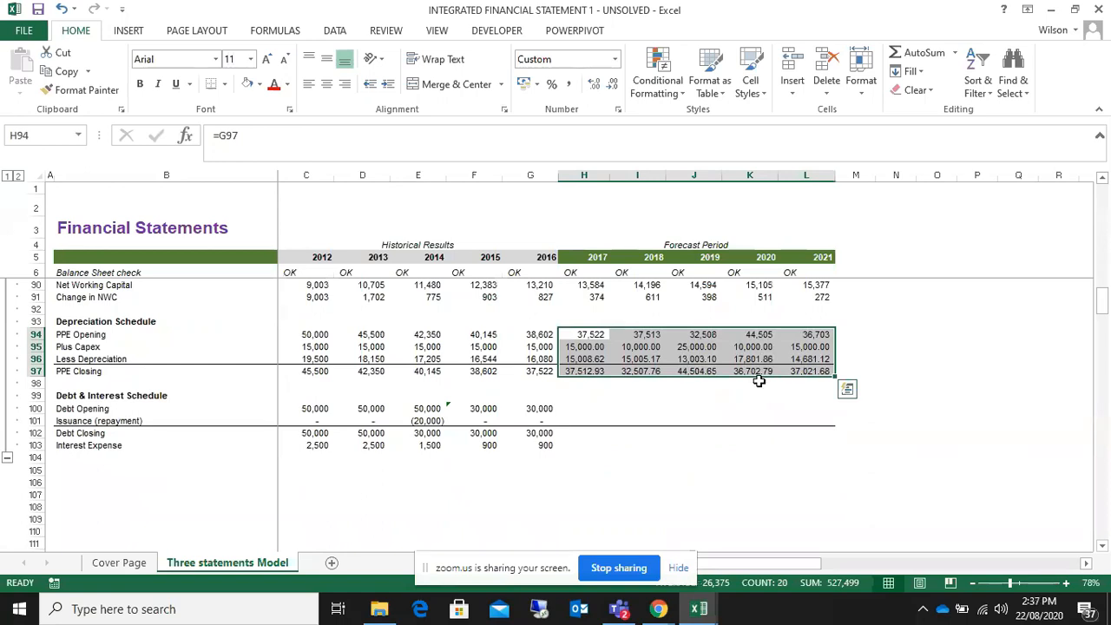
pyautogui.click(568, 407)
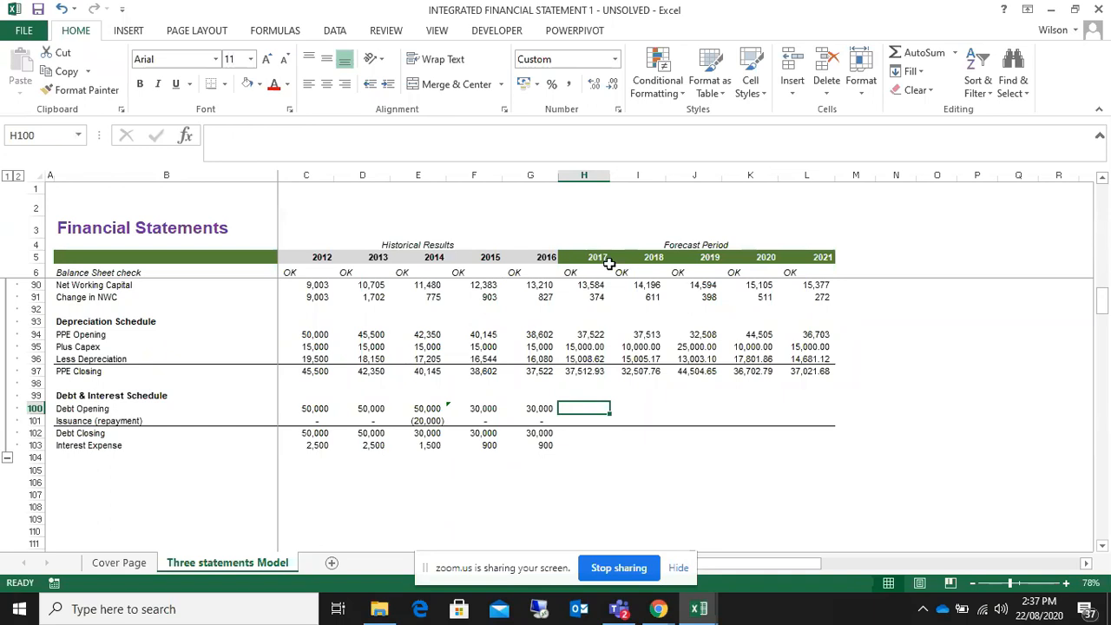
pyautogui.write('=')
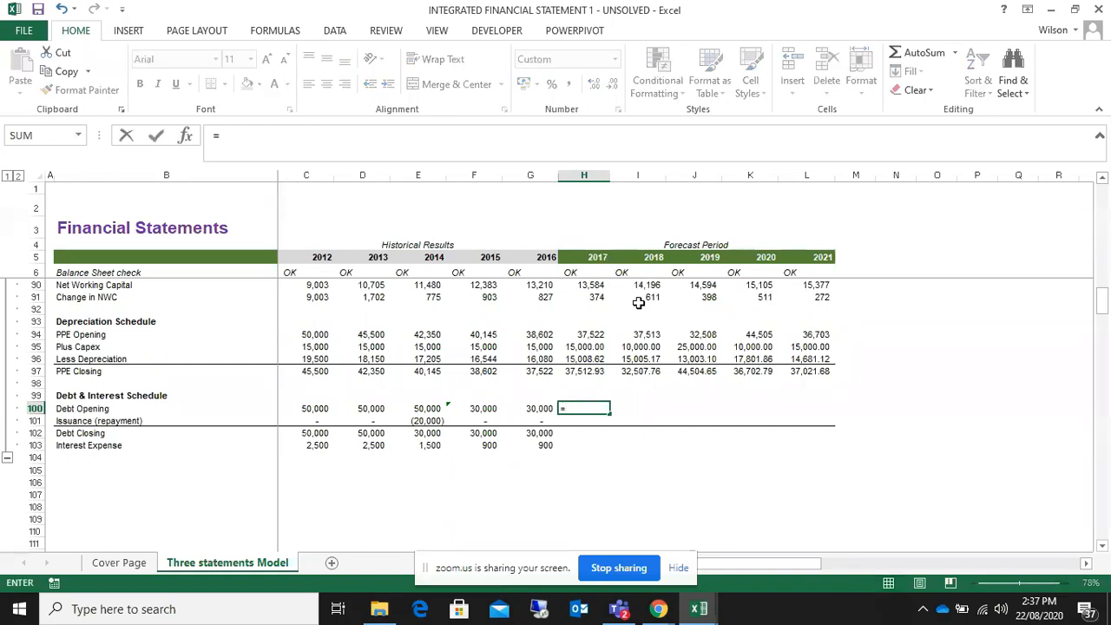
pyautogui.click(534, 433)
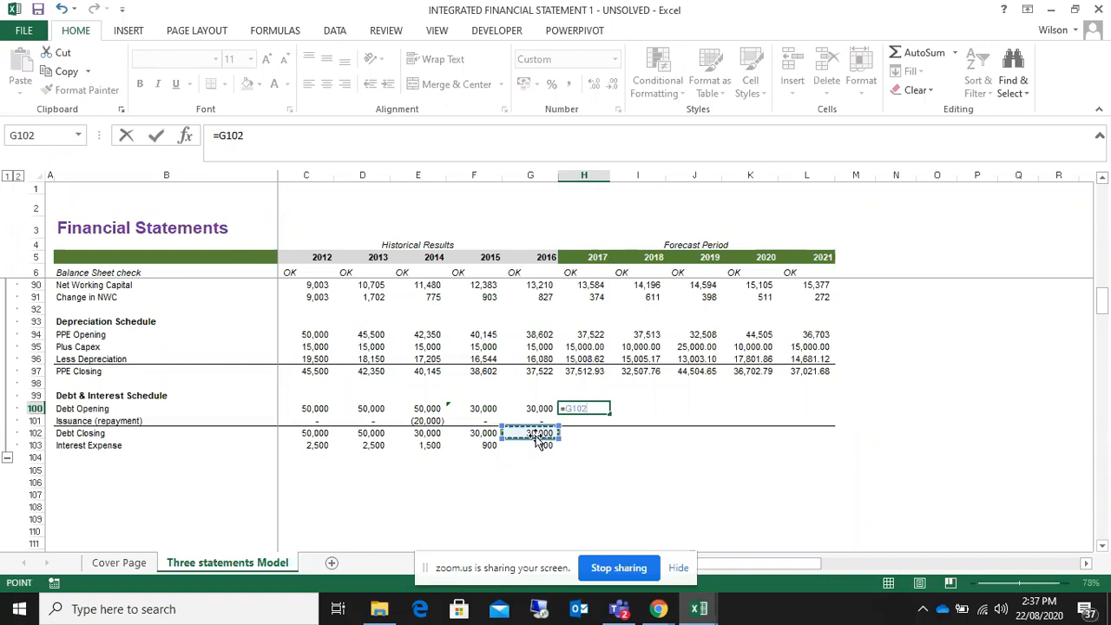
pyautogui.press('Return')
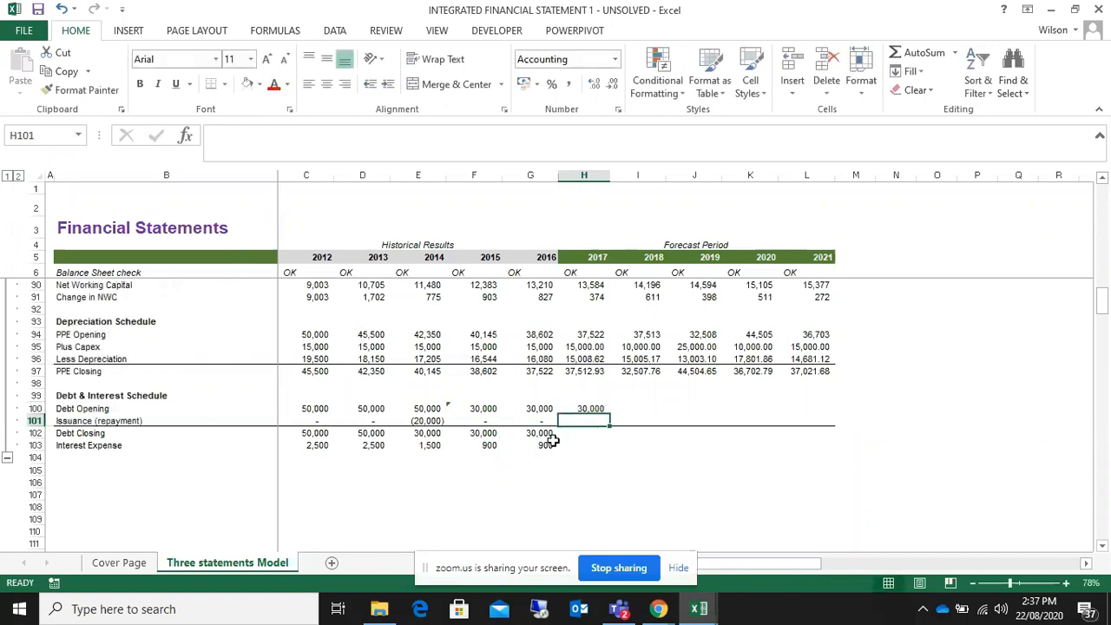
# - Link 2017 Issuance (repayment) in H101 to the Debt Issuance (Repayment) assumption with =H22
pyautogui.write('=')
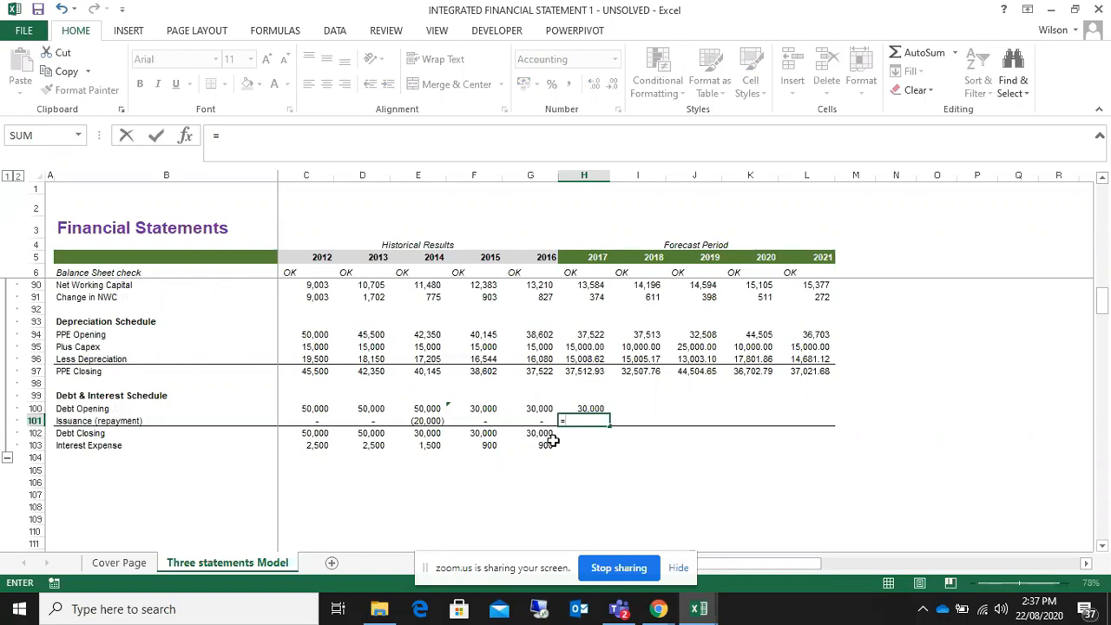
pyautogui.press('Up')
pyautogui.press('Up')
pyautogui.press('Up')
pyautogui.press('Up')
pyautogui.press('Up')
pyautogui.press('Up')
pyautogui.press('Up')
pyautogui.press('Up')
pyautogui.press('Up')
pyautogui.press('Up')
pyautogui.press('Up')
pyautogui.press('Up')
pyautogui.press('Up')
pyautogui.press('Up')
pyautogui.press('Up')
pyautogui.press('Up')
pyautogui.press('Up')
pyautogui.press('Up')
pyautogui.press('Up')
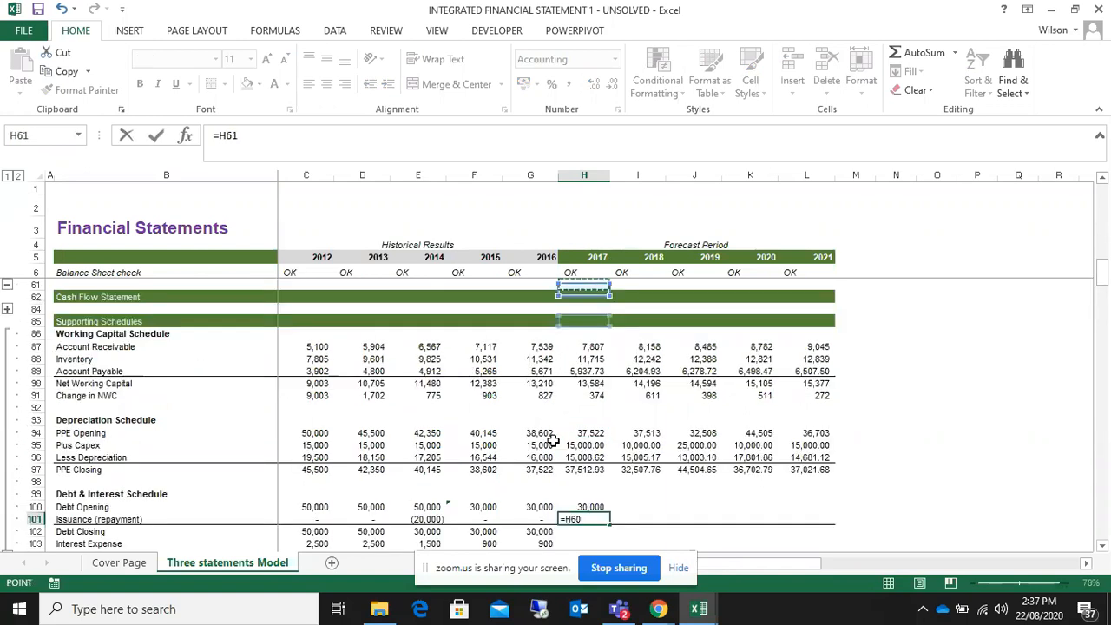
pyautogui.press('Up')
pyautogui.press('Up')
pyautogui.press('Up')
pyautogui.press('Up')
pyautogui.press('Up')
pyautogui.press('Up')
pyautogui.press('Up')
pyautogui.press('Up')
pyautogui.press('Up')
pyautogui.press('Up')
pyautogui.press('Up')
pyautogui.press('Up')
pyautogui.press('Up')
pyautogui.press('Up')
pyautogui.press('Up')
pyautogui.press('Up')
pyautogui.press('Up')
pyautogui.press('Up')
pyautogui.press('Up')
pyautogui.press('Up')
pyautogui.press('Up')
pyautogui.press('Up')
pyautogui.press('Up')
pyautogui.press('Up')
pyautogui.press('Up')
pyautogui.press('Up')
pyautogui.press('Up')
pyautogui.press('Up')
pyautogui.press('Up')
pyautogui.press('Up')
pyautogui.press('Up')
pyautogui.press('Up')
pyautogui.press('Up')
pyautogui.press('Down')
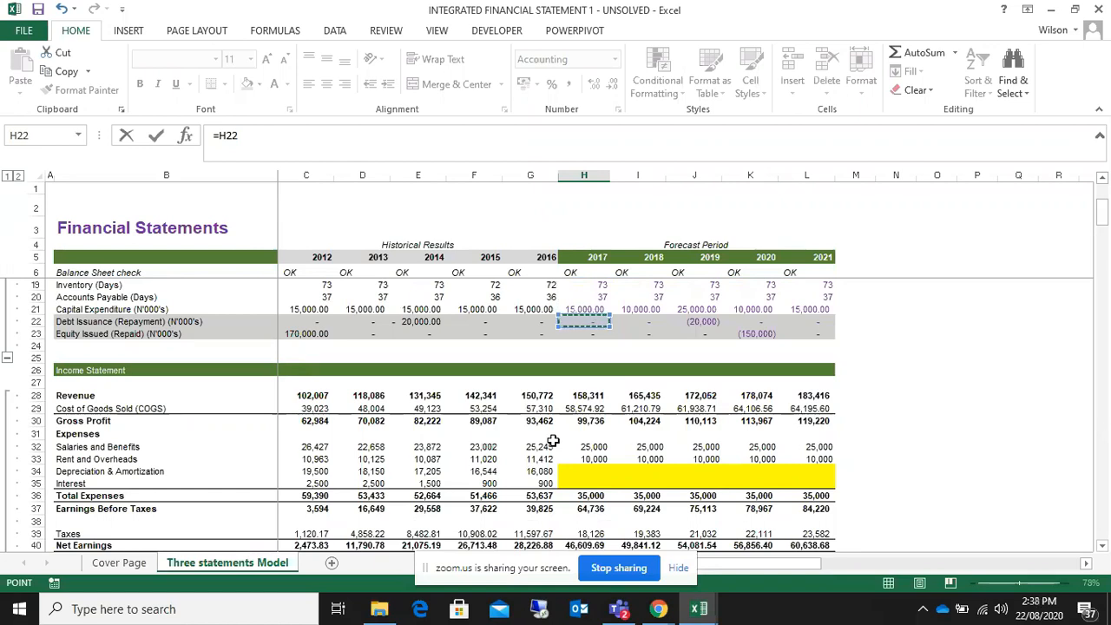
pyautogui.press('Return')
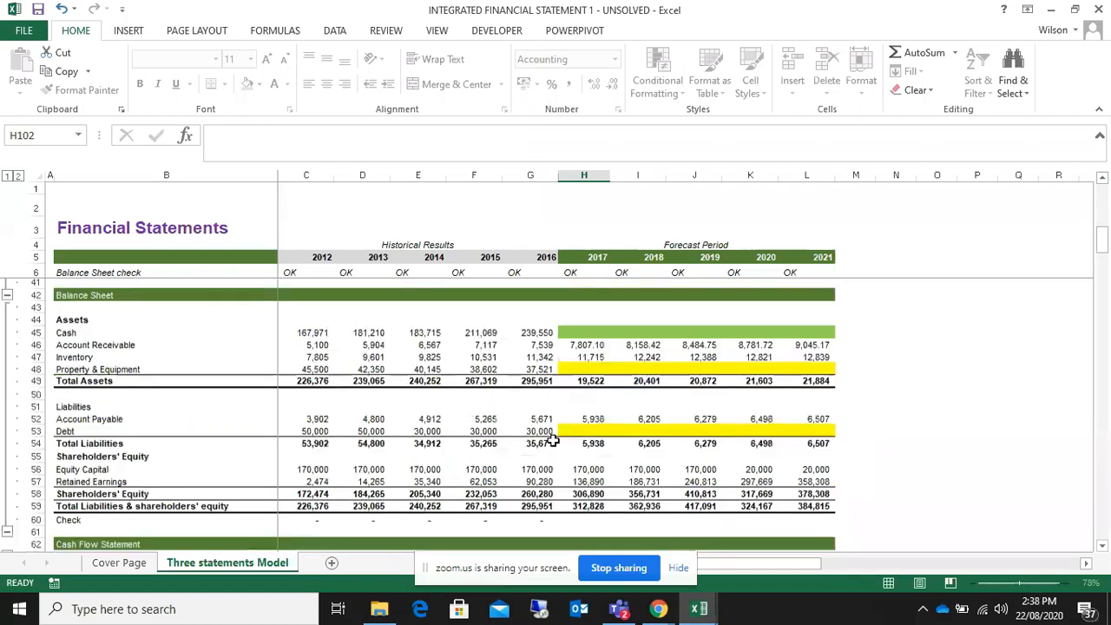
pyautogui.click(592, 531)
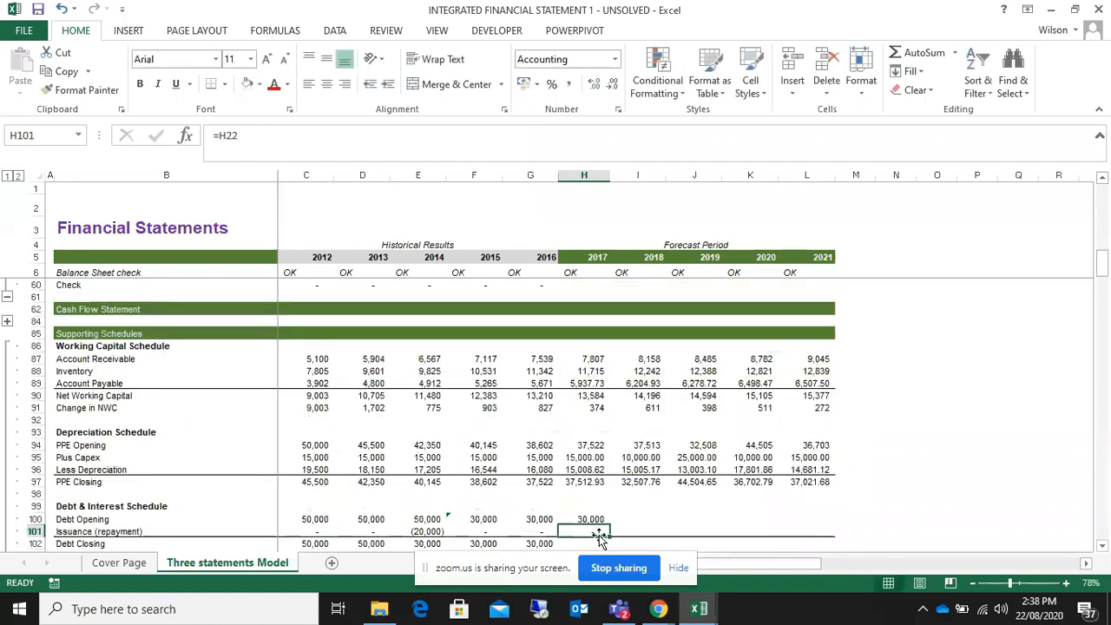
# - Calculate 2017 Debt Closing in H102 as the sum of Debt Opening and Issuance with =SUM(H100:H101)
pyautogui.scroll(-1, 575, 509)
pyautogui.click(580, 510)
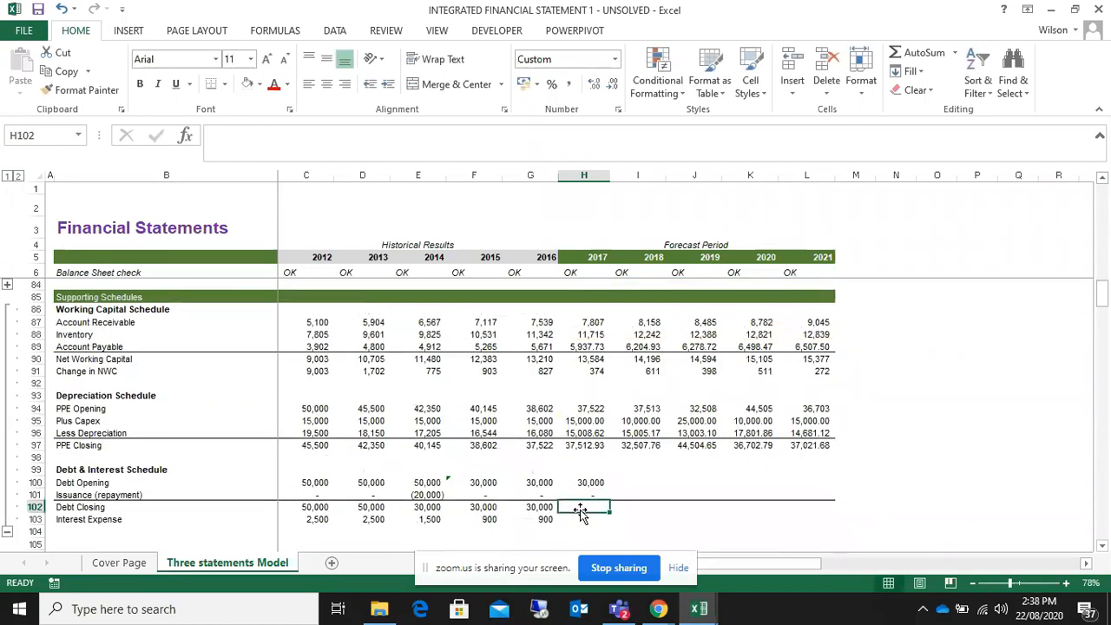
pyautogui.write('=sum(')
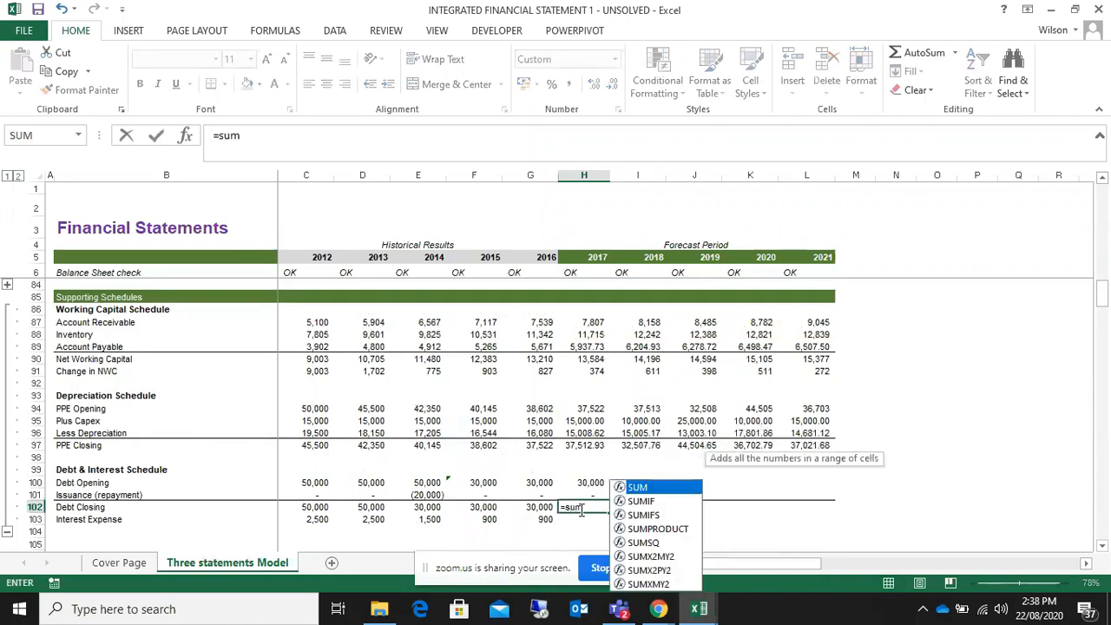
pyautogui.click(588, 482)
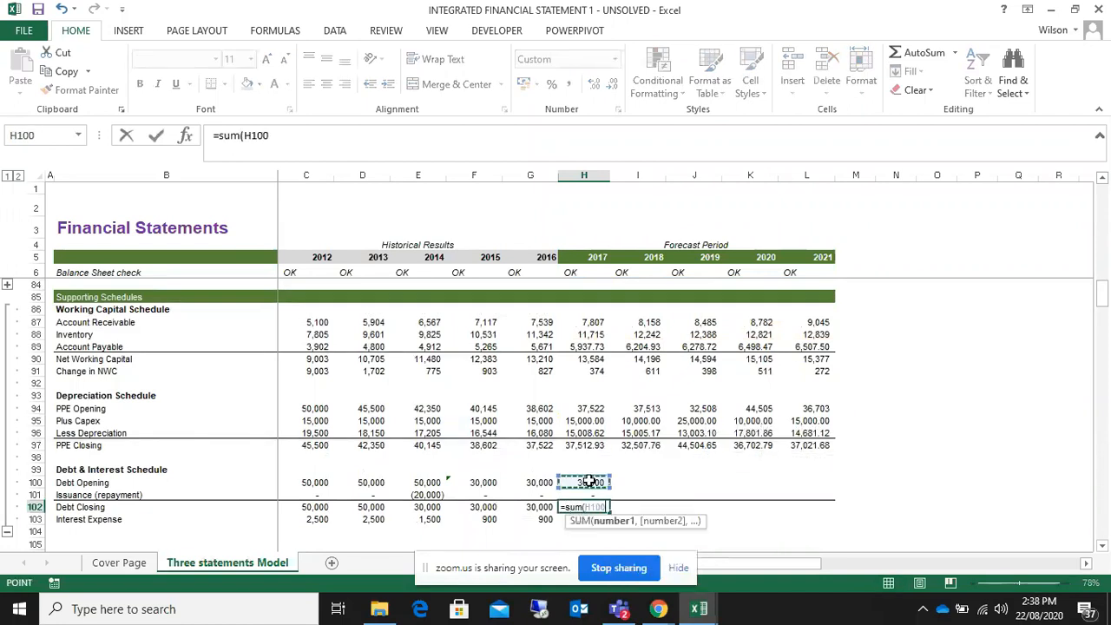
pyautogui.moveTo(588, 482); pyautogui.dragTo(588, 494)
pyautogui.write(')')
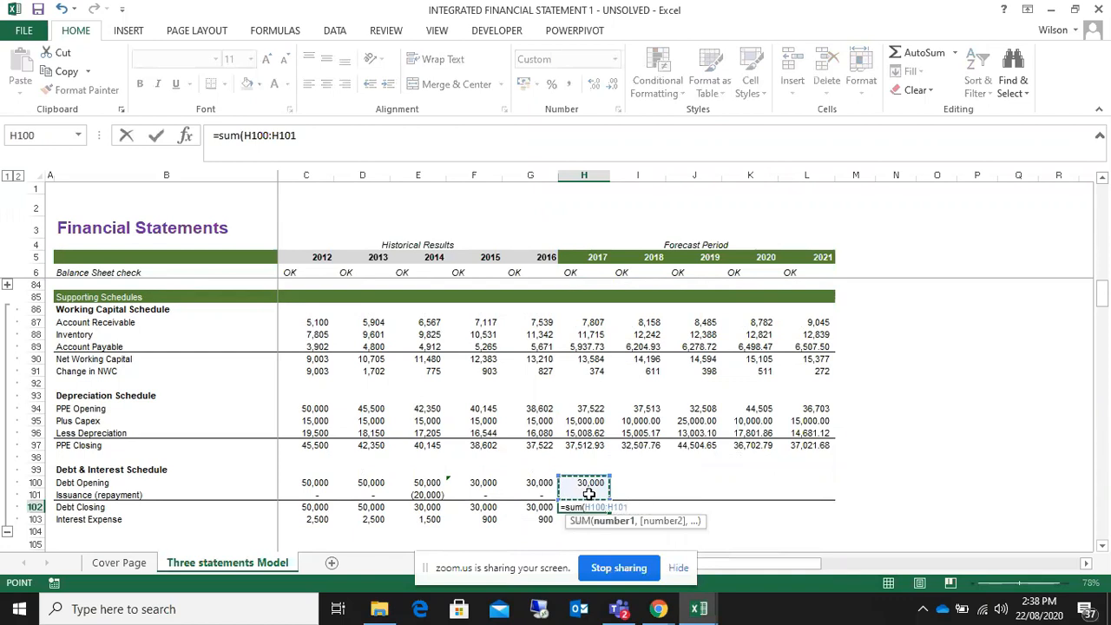
pyautogui.press('Return')
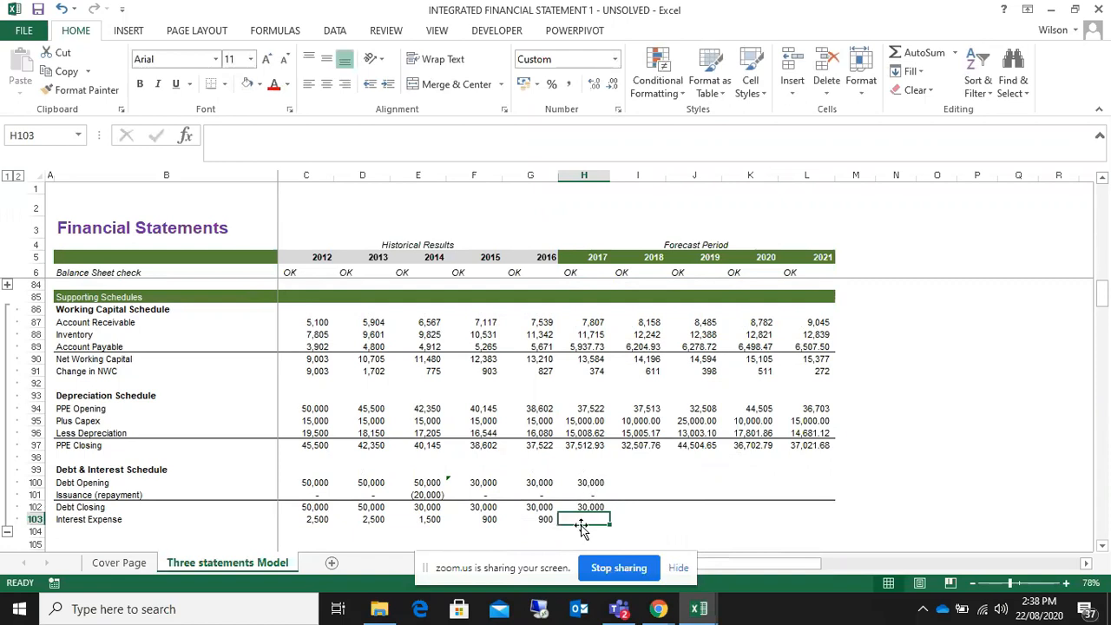
# - Calculate 2017 Interest Expense in H103 as the interest rate assumption times Debt Opening with =H15*H100
pyautogui.write('=')
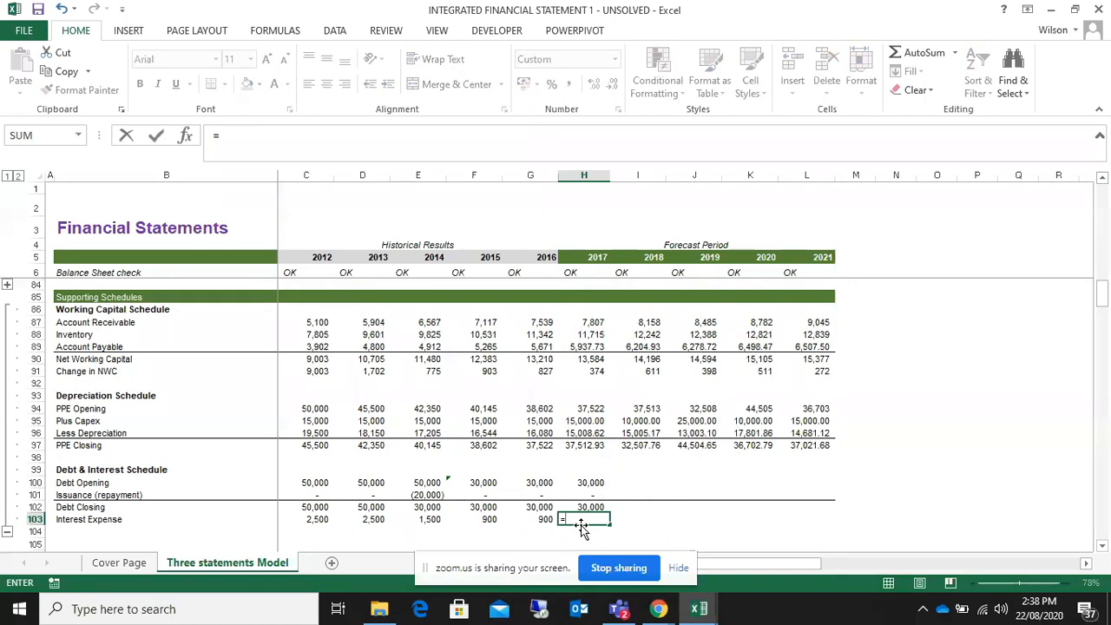
pyautogui.press('Up')
pyautogui.press('Up')
pyautogui.press('Up')
pyautogui.press('Up')
pyautogui.press('Up')
pyautogui.press('Up')
pyautogui.press('Up')
pyautogui.press('Up')
pyautogui.press('Up')
pyautogui.press('Up')
pyautogui.press('Up')
pyautogui.press('Up')
pyautogui.press('Up')
pyautogui.press('Up')
pyautogui.press('Up')
pyautogui.press('Up')
pyautogui.press('Up')
pyautogui.press('Up')
pyautogui.press('Up')
pyautogui.press('Up')
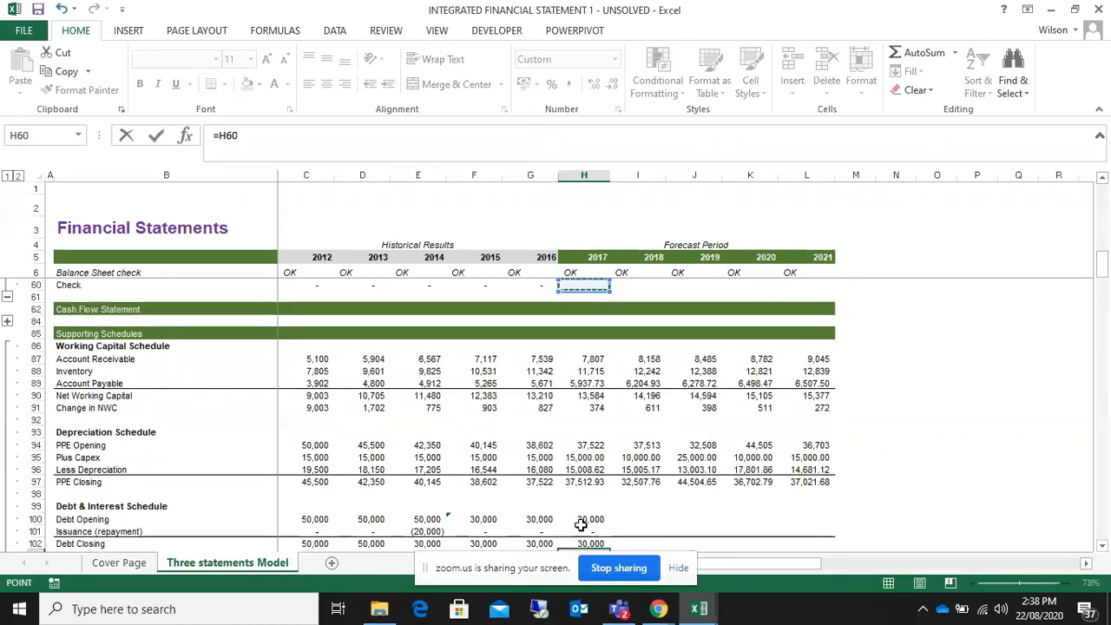
pyautogui.press('Up')
pyautogui.press('Up')
pyautogui.press('Up')
pyautogui.press('Up')
pyautogui.press('Up')
pyautogui.press('Up')
pyautogui.press('Up')
pyautogui.press('Up')
pyautogui.press('Up')
pyautogui.press('Up')
pyautogui.press('Up')
pyautogui.press('Up')
pyautogui.press('Up')
pyautogui.press('Up')
pyautogui.press('Up')
pyautogui.press('Up')
pyautogui.press('Up')
pyautogui.press('Up')
pyautogui.press('Up')
pyautogui.press('Up')
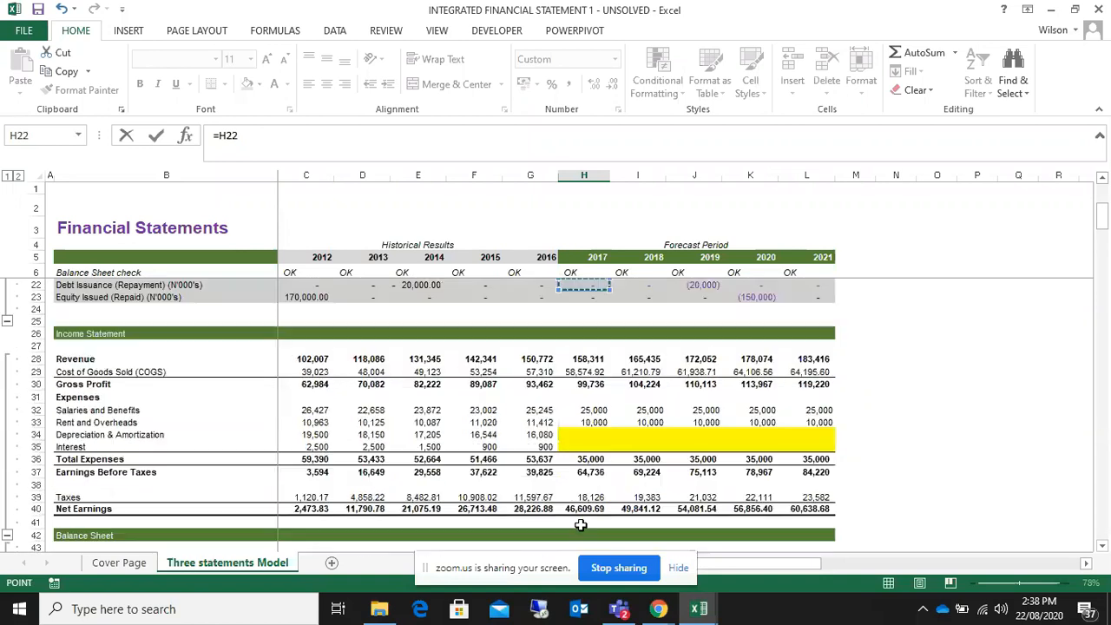
pyautogui.press('Up')
pyautogui.press('Up')
pyautogui.press('Up')
pyautogui.press('Up')
pyautogui.press('Up')
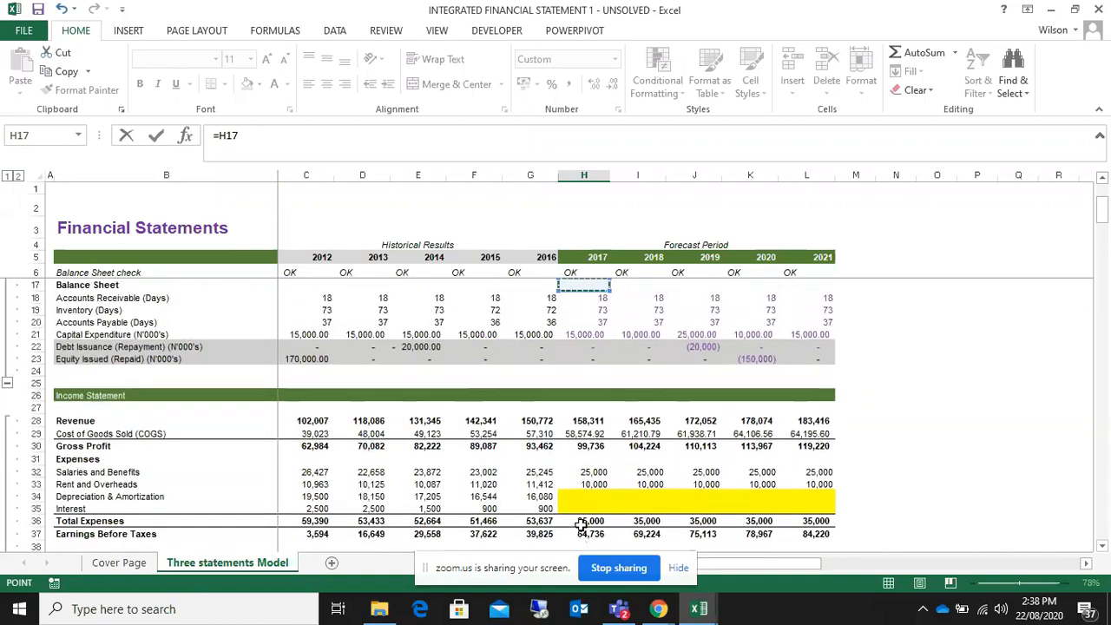
pyautogui.press('Up')
pyautogui.press('Up')
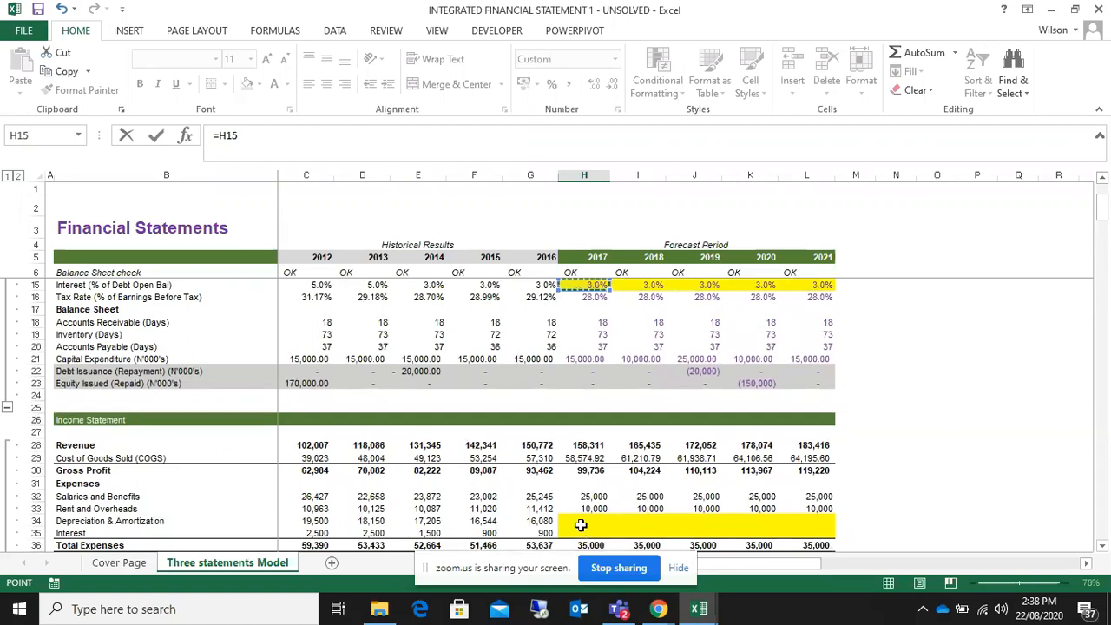
pyautogui.scroll(1, 580, 525)
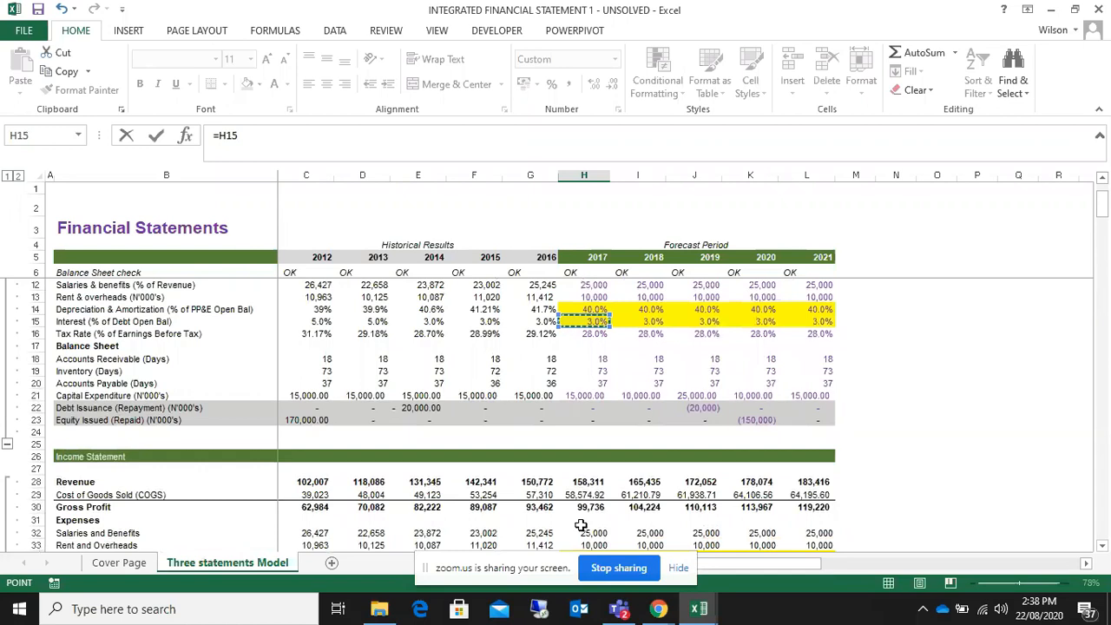
pyautogui.scroll(-1, 630, 482)
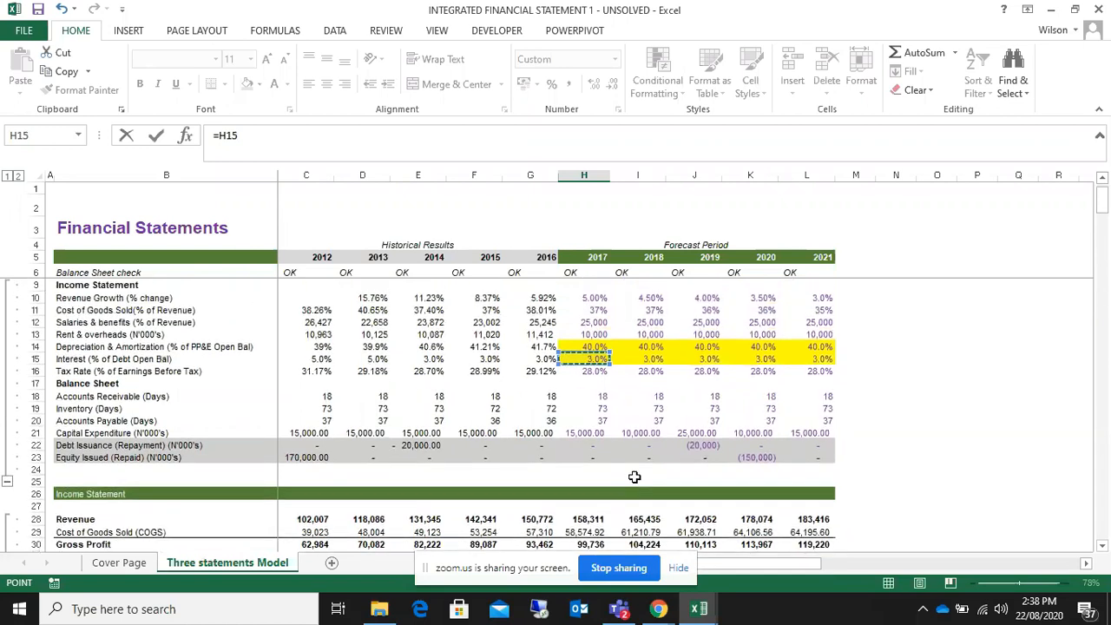
pyautogui.write('*')
pyautogui.press('Up')
pyautogui.press('Down')
pyautogui.press('Down')
pyautogui.press('Down')
pyautogui.press('Down')
pyautogui.press('Down')
pyautogui.press('Down')
pyautogui.press('Down')
pyautogui.press('Down')
pyautogui.press('Up')
pyautogui.press('Up')
pyautogui.press('Up')
pyautogui.press('Up')
pyautogui.press('Up')
pyautogui.press('Up')
pyautogui.press('Up')
pyautogui.press('Up')
pyautogui.press('Up')
pyautogui.press('Up')
pyautogui.press('Up')
pyautogui.press('Up')
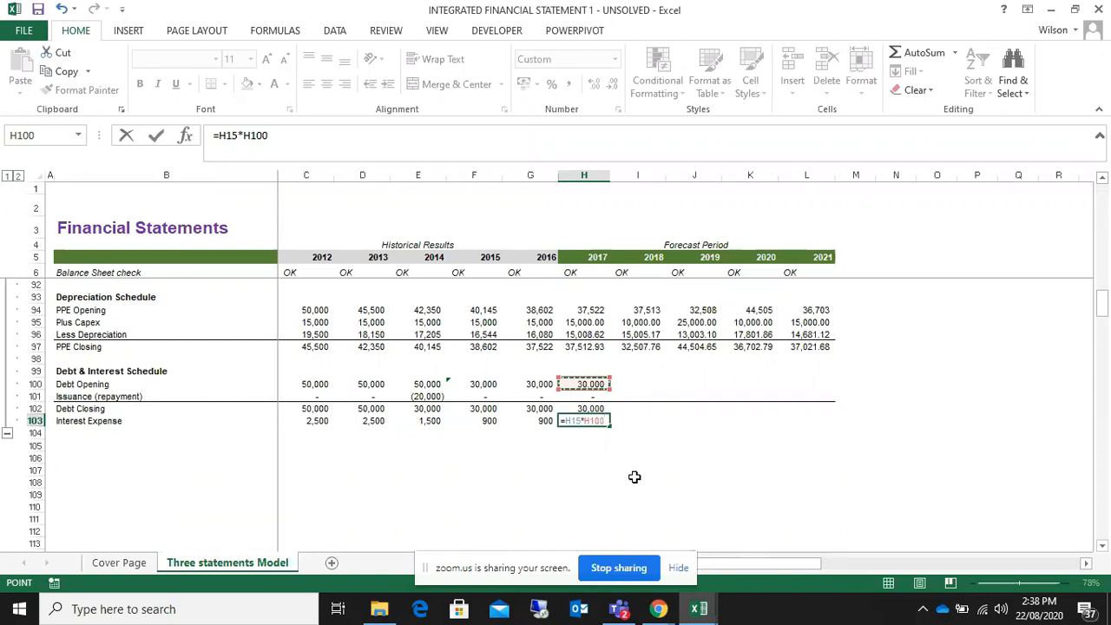
pyautogui.press('Return')
# - Fill the 2017 Debt & Interest Schedule formulas in H100:H103 across the forecast years through 2021 (column L)
pyautogui.moveTo(583, 385); pyautogui.dragTo(586, 420)
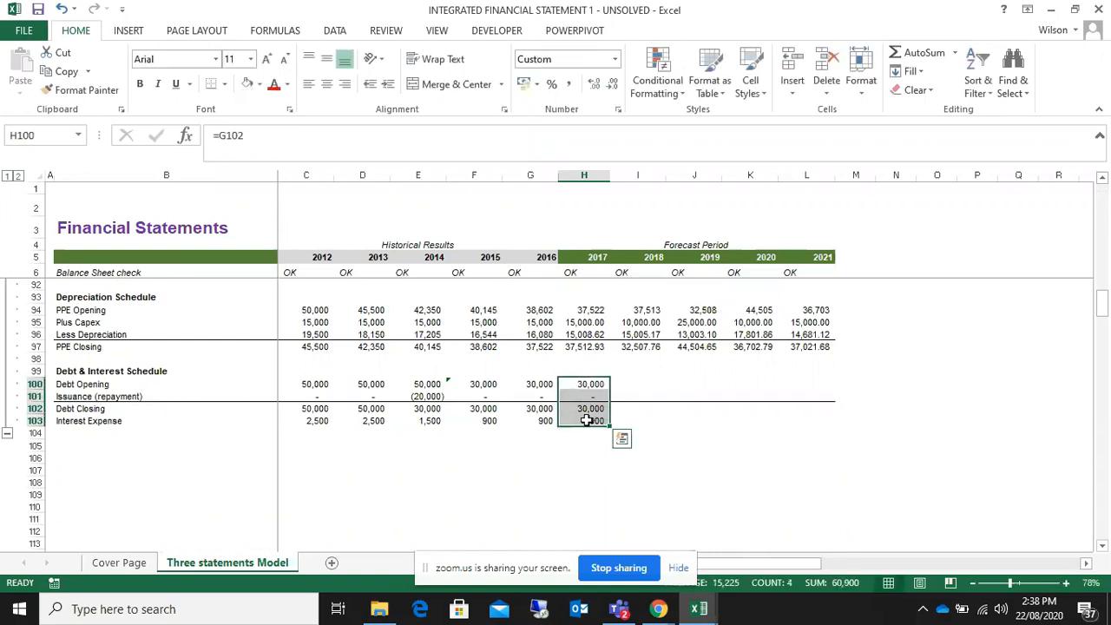
pyautogui.hotkey('shift', 'Right')
pyautogui.hotkey('shift', 'Right')
pyautogui.hotkey('shift', 'Right')
pyautogui.hotkey('shift', 'Right')
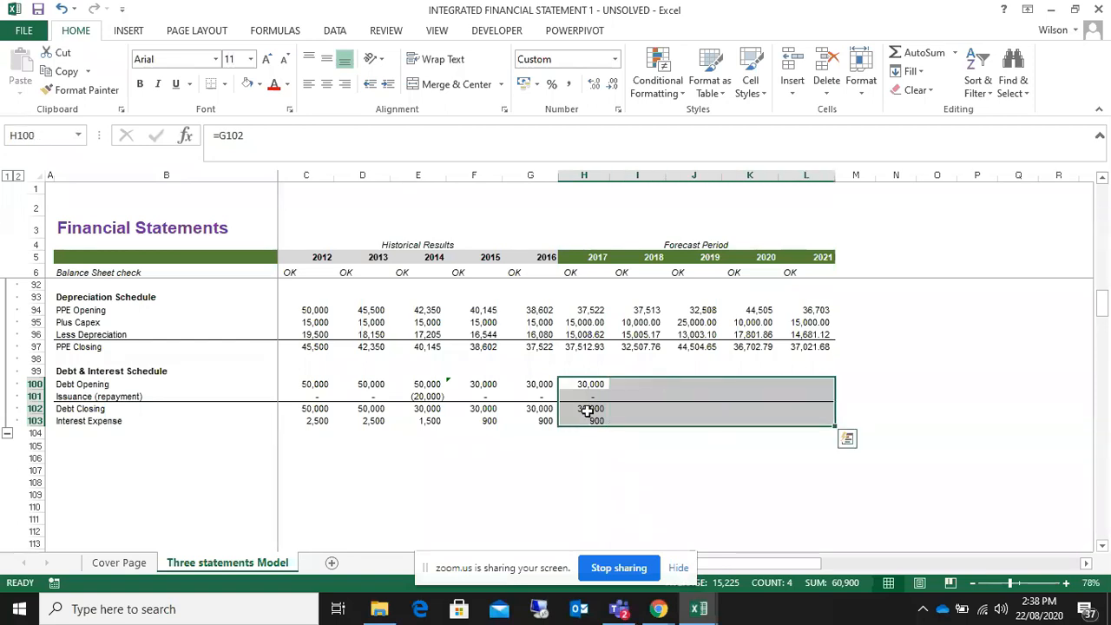
pyautogui.moveTo(588, 384); pyautogui.dragTo(587, 420)
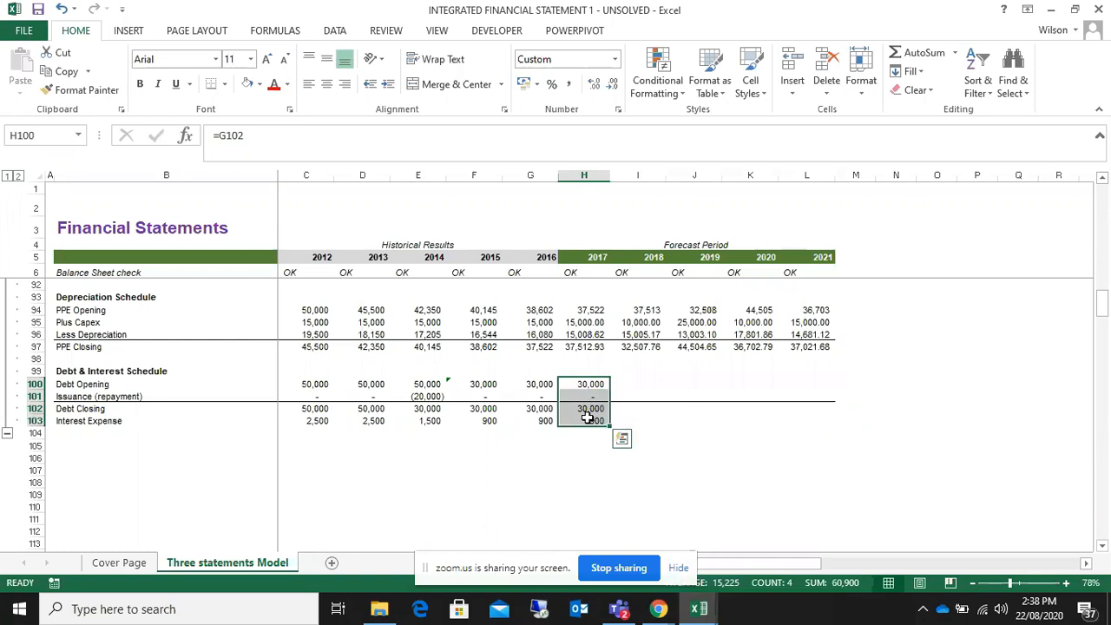
pyautogui.hotkey('shift', 'Right')
pyautogui.hotkey('shift', 'Right')
pyautogui.hotkey('shift', 'Right')
pyautogui.hotkey('shift', 'Right')
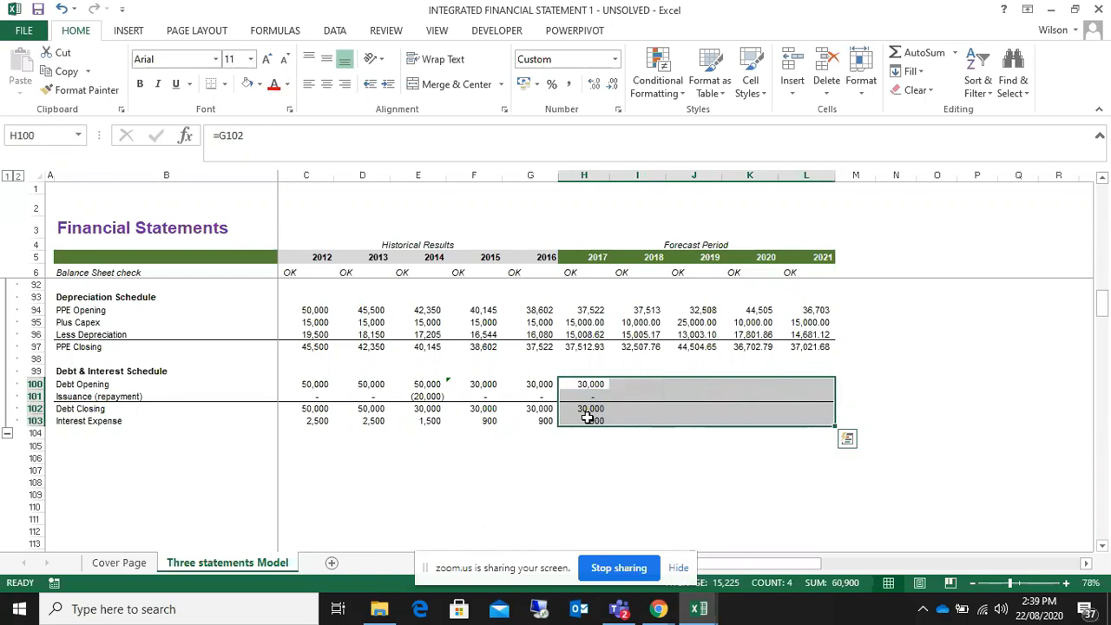
pyautogui.hotkey('ctrl', 'r')
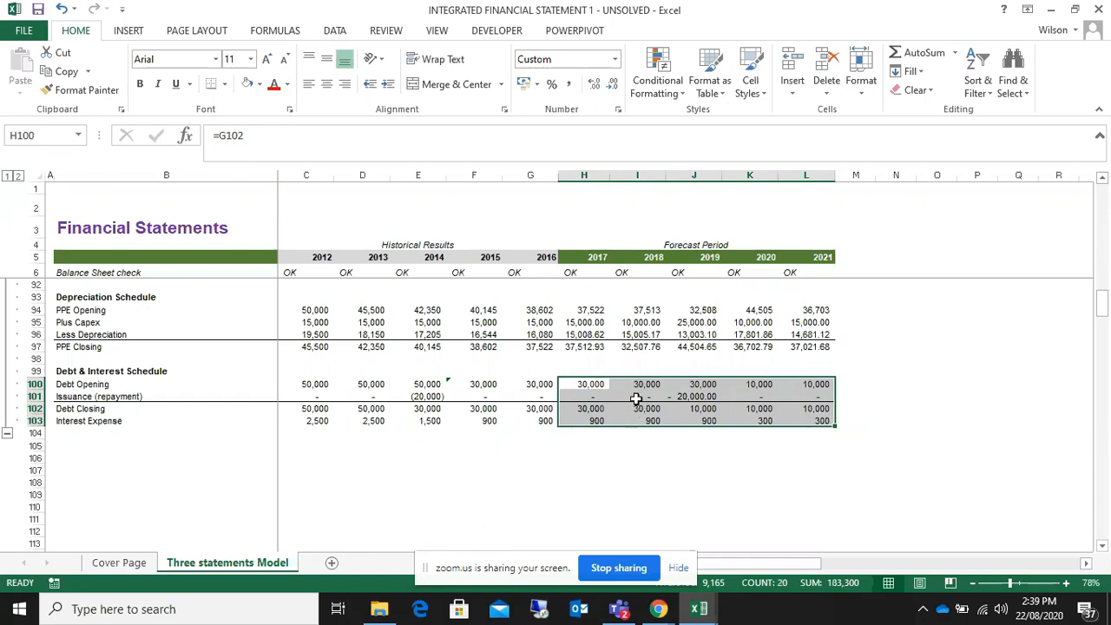
# - Examine the highlighted forecast rows for Depreciation & Amortization, Interest, Cash, Property & Equipment and Debt, along with the assumptions
pyautogui.scroll(19, 636, 398)
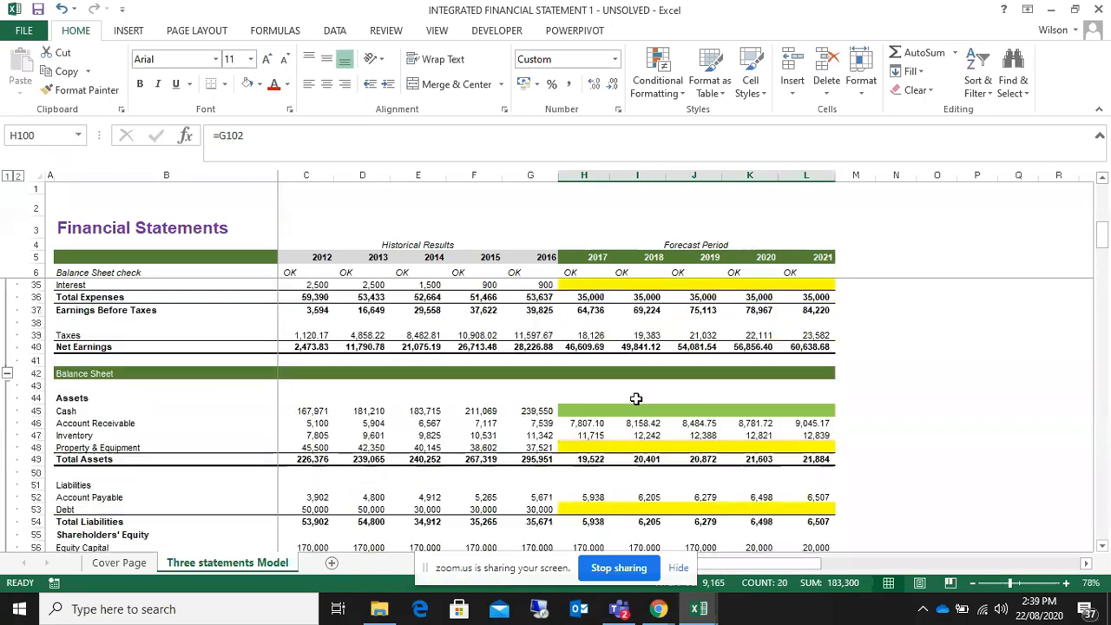
pyautogui.scroll(7, 636, 399)
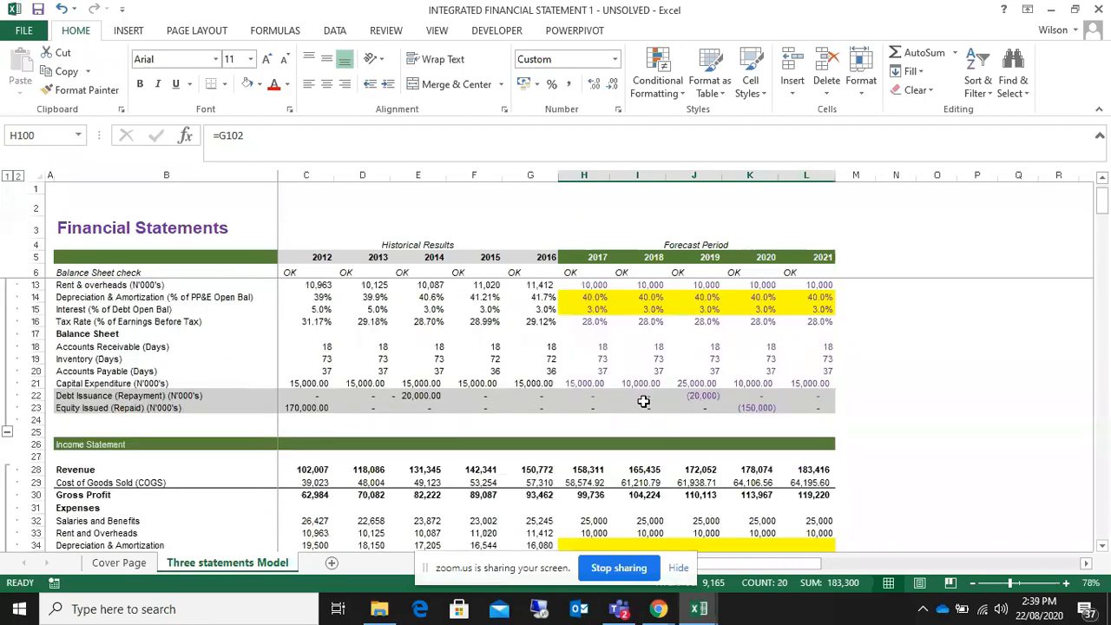
pyautogui.scroll(-4, 643, 401)
pyautogui.click(579, 398)
pyautogui.moveTo(596, 401); pyautogui.dragTo(799, 410)
pyautogui.scroll(-3, 799, 409)
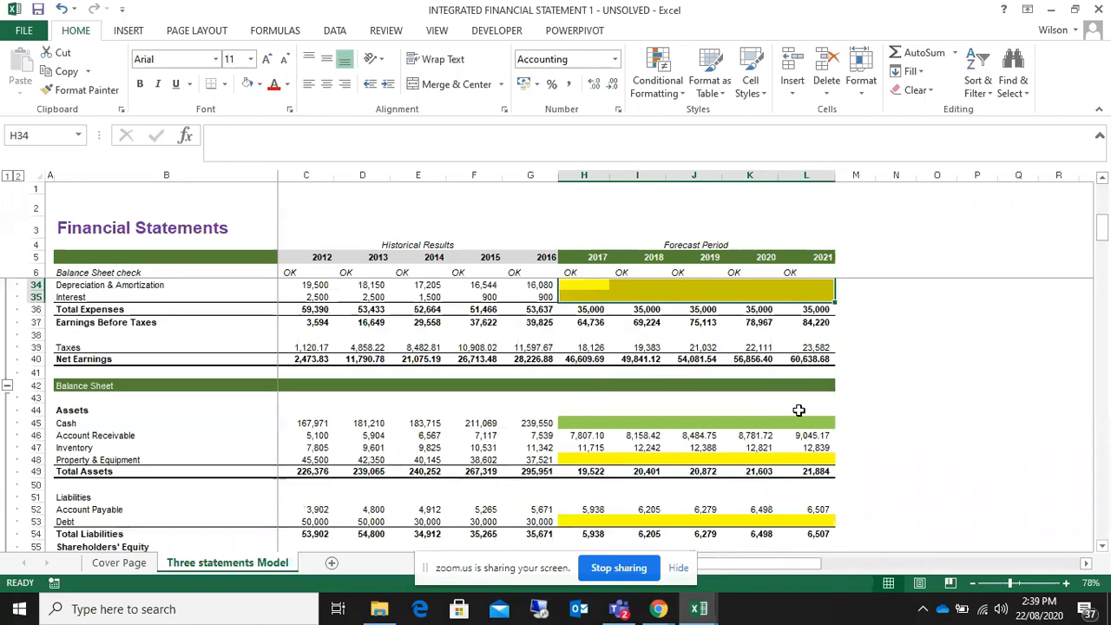
pyautogui.scroll(-1, 799, 410)
pyautogui.moveTo(568, 387); pyautogui.dragTo(791, 390)
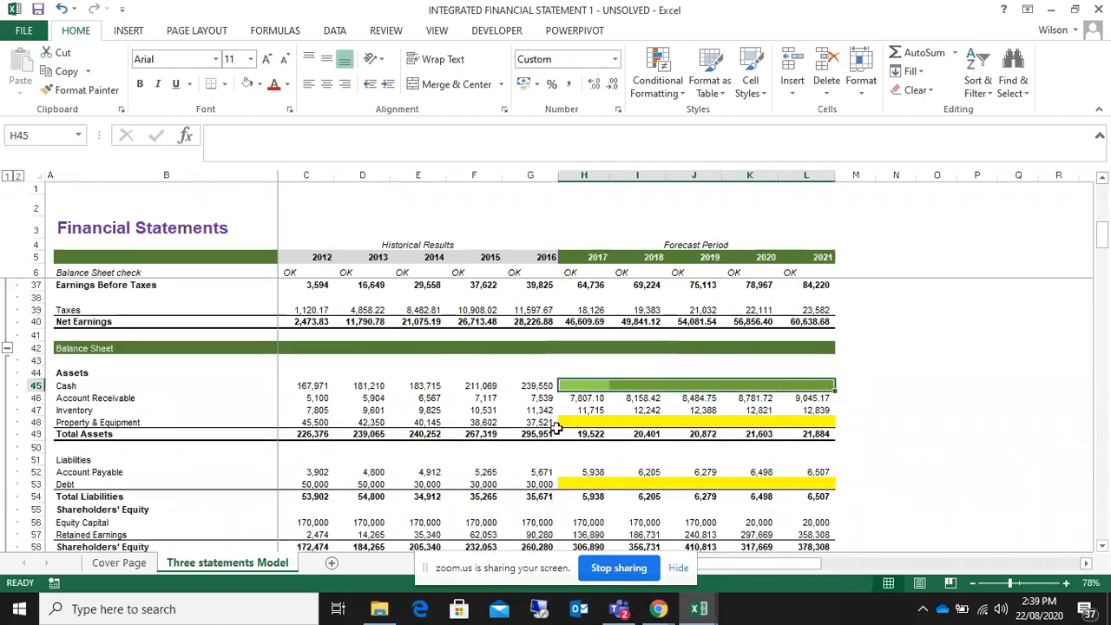
pyautogui.moveTo(565, 422); pyautogui.dragTo(756, 423)
pyautogui.moveTo(567, 485); pyautogui.dragTo(729, 485)
pyautogui.scroll(1, 748, 469)
pyautogui.scroll(10, 748, 469)
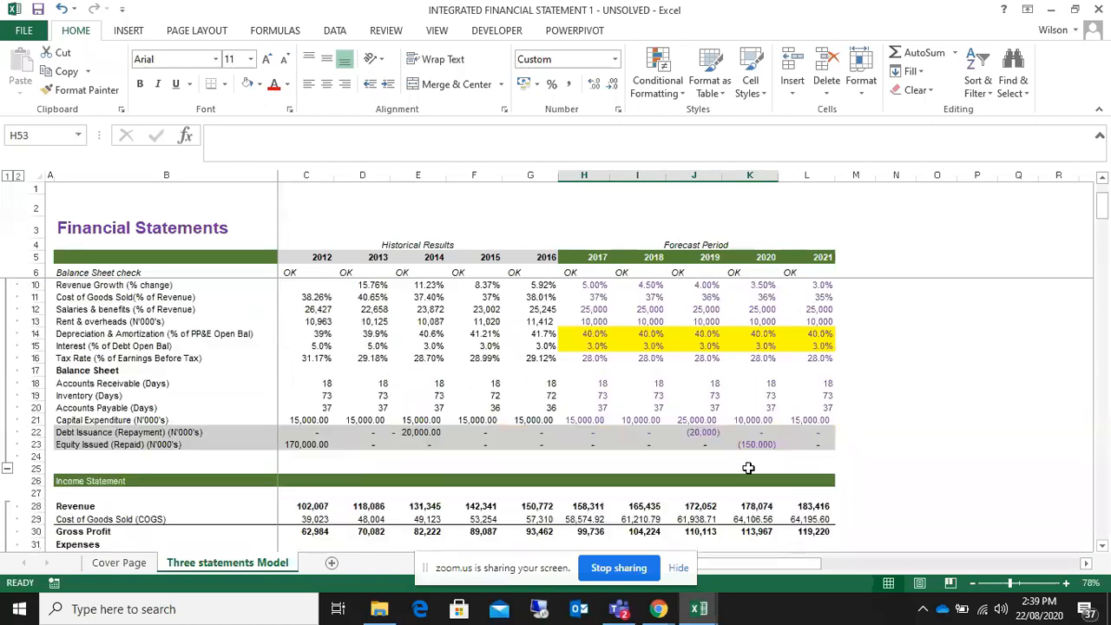
pyautogui.scroll(-12, 747, 469)
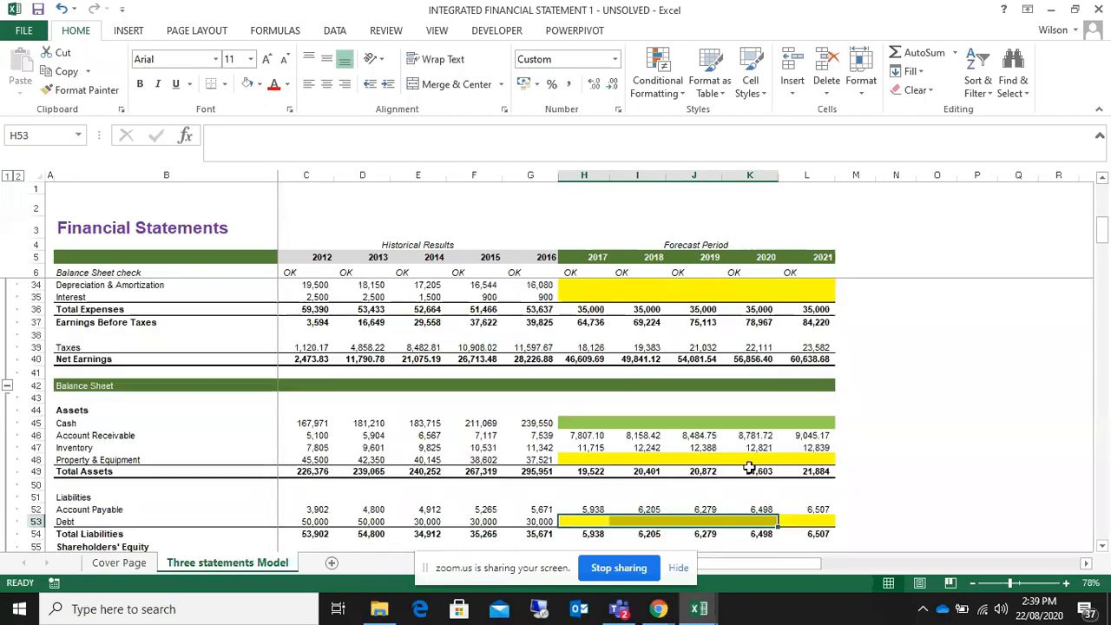
pyautogui.scroll(5, 748, 469)
pyautogui.scroll(3, 747, 467)
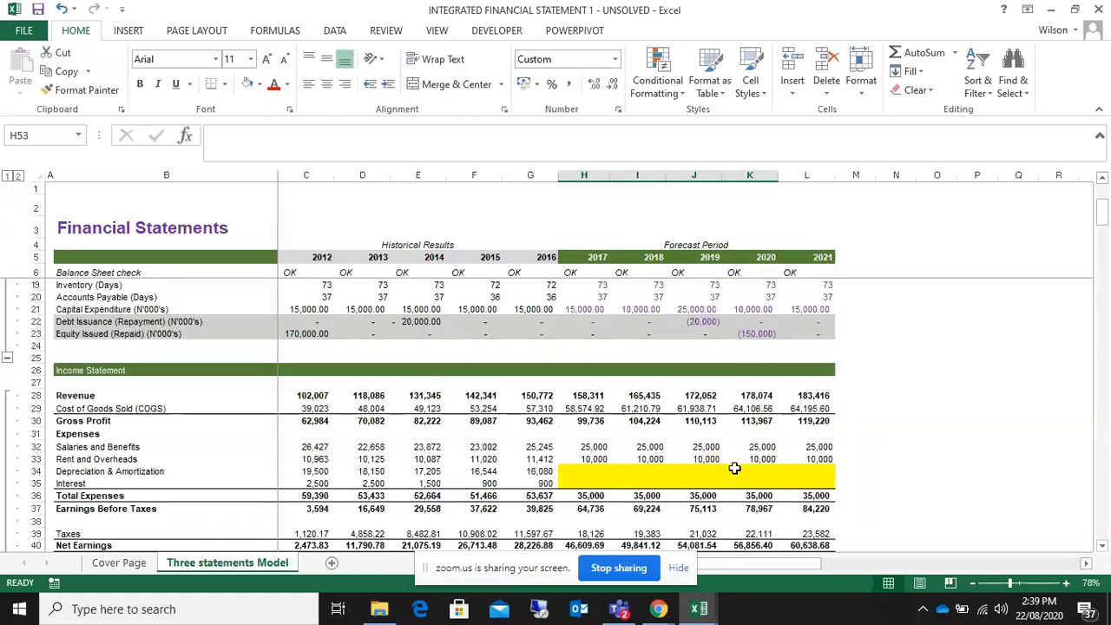
pyautogui.scroll(-2, 707, 438)
pyautogui.scroll(-4, 707, 438)
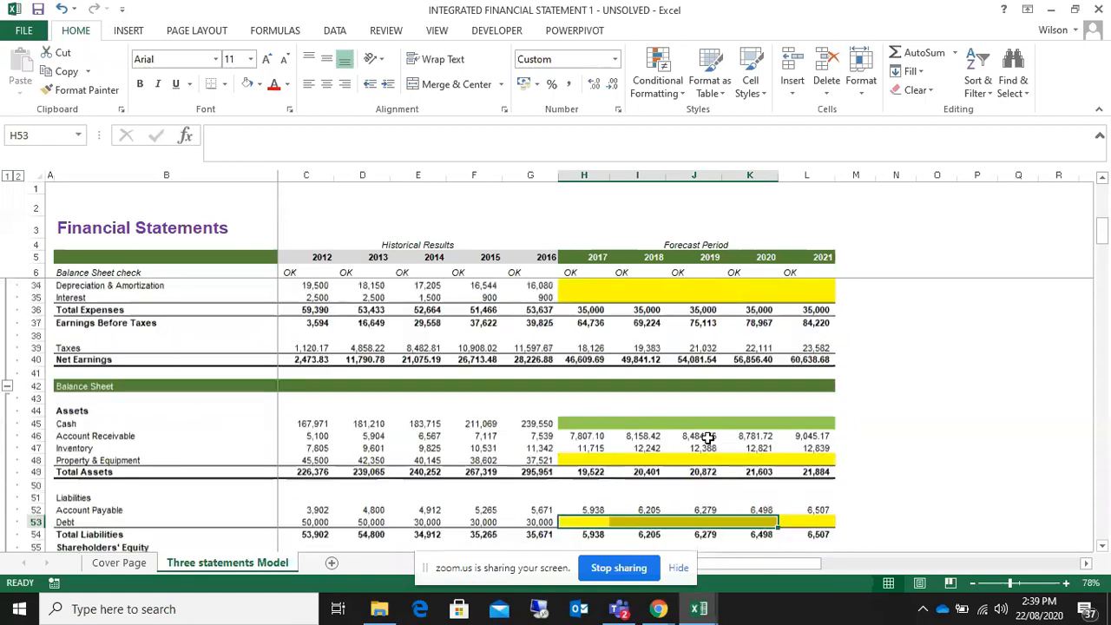
pyautogui.scroll(-2, 647, 411)
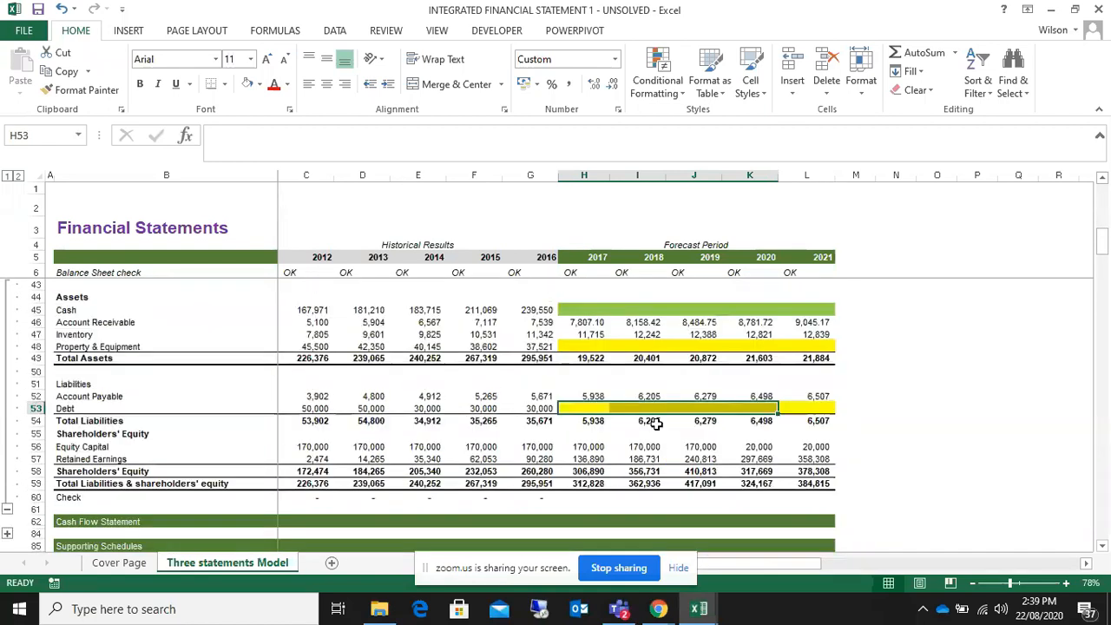
# - Link 2017 Debt in the Balance Sheet (H53) to the 2017 Debt Closing balance with =H102
pyautogui.click(584, 407)
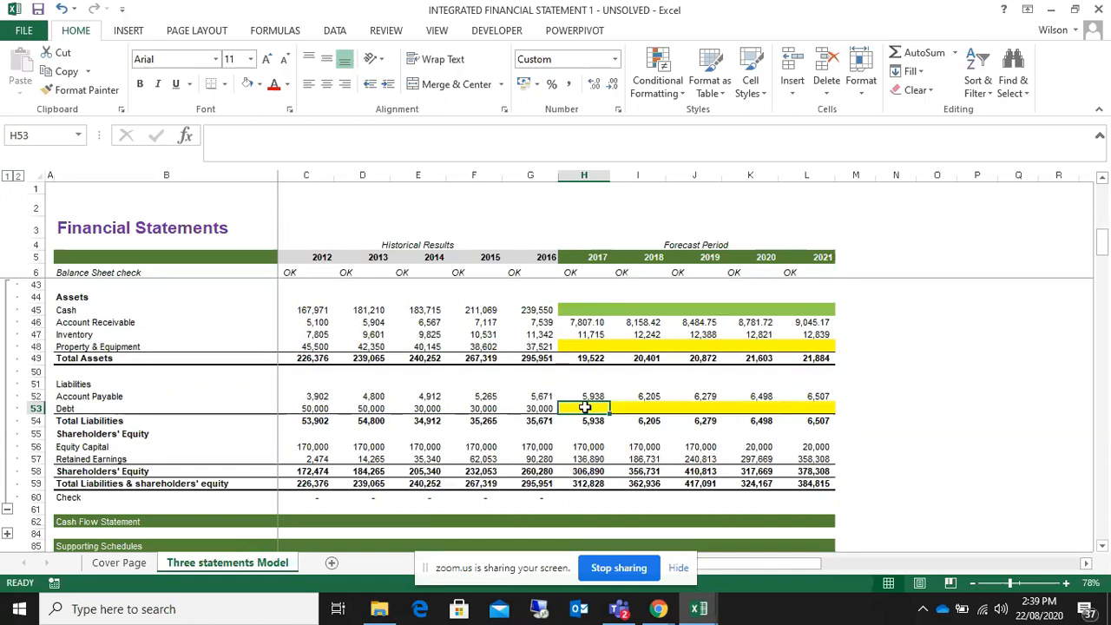
pyautogui.write('=')
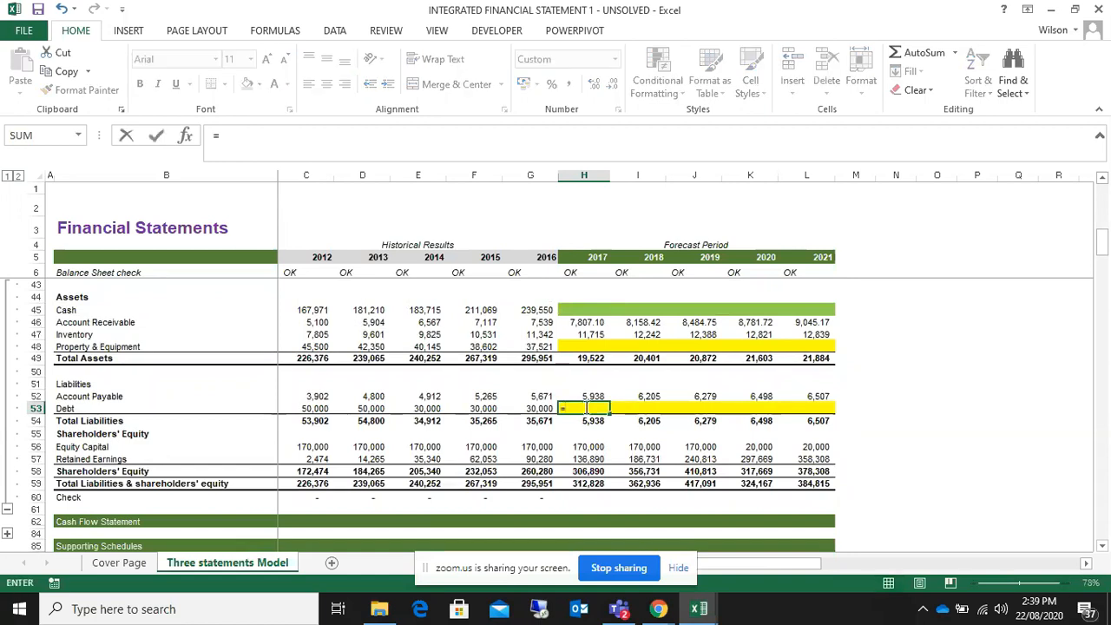
pyautogui.press('Down')
pyautogui.press('Down')
pyautogui.press('Down')
pyautogui.press('Down')
pyautogui.press('Down')
pyautogui.press('Down')
pyautogui.press('Down')
pyautogui.press('Down')
pyautogui.press('Down')
pyautogui.press('Down')
pyautogui.press('Down')
pyautogui.press('Down')
pyautogui.press('Down')
pyautogui.press('Down')
pyautogui.press('Down')
pyautogui.press('Down')
pyautogui.press('Down')
pyautogui.press('Down')
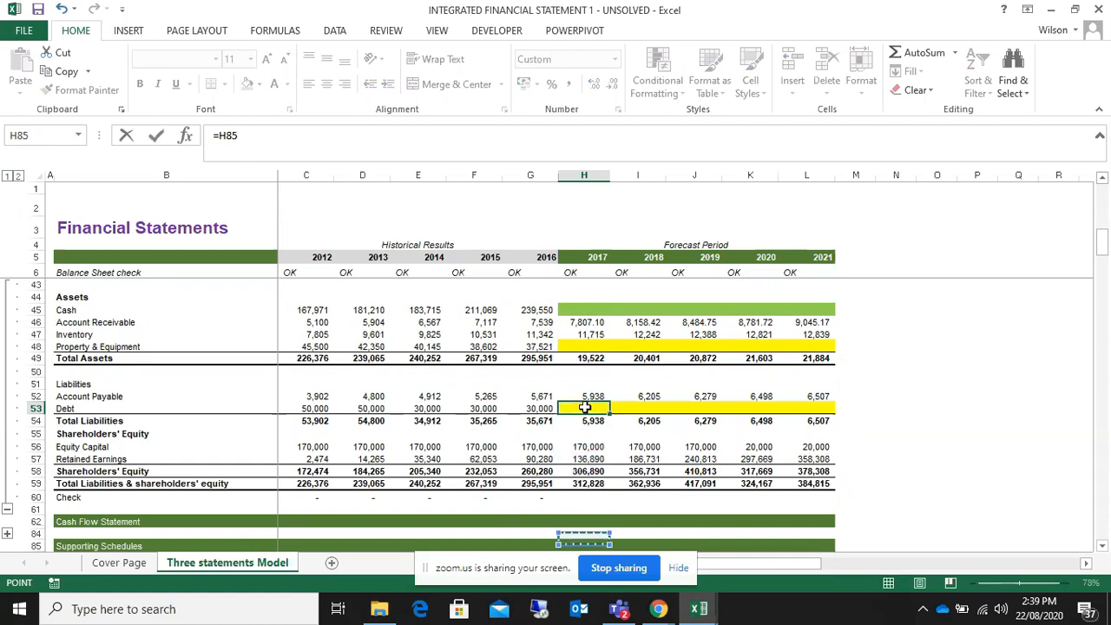
pyautogui.press('Down')
pyautogui.press('Down')
pyautogui.press('Down')
pyautogui.press('Down')
pyautogui.press('Down')
pyautogui.press('Down')
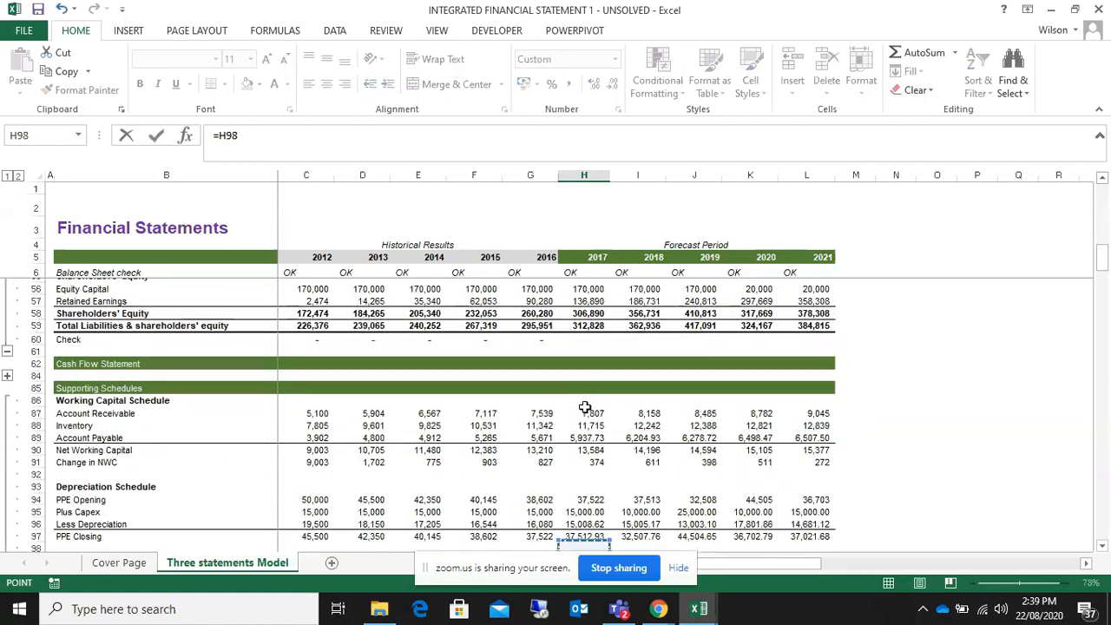
pyautogui.press('Up')
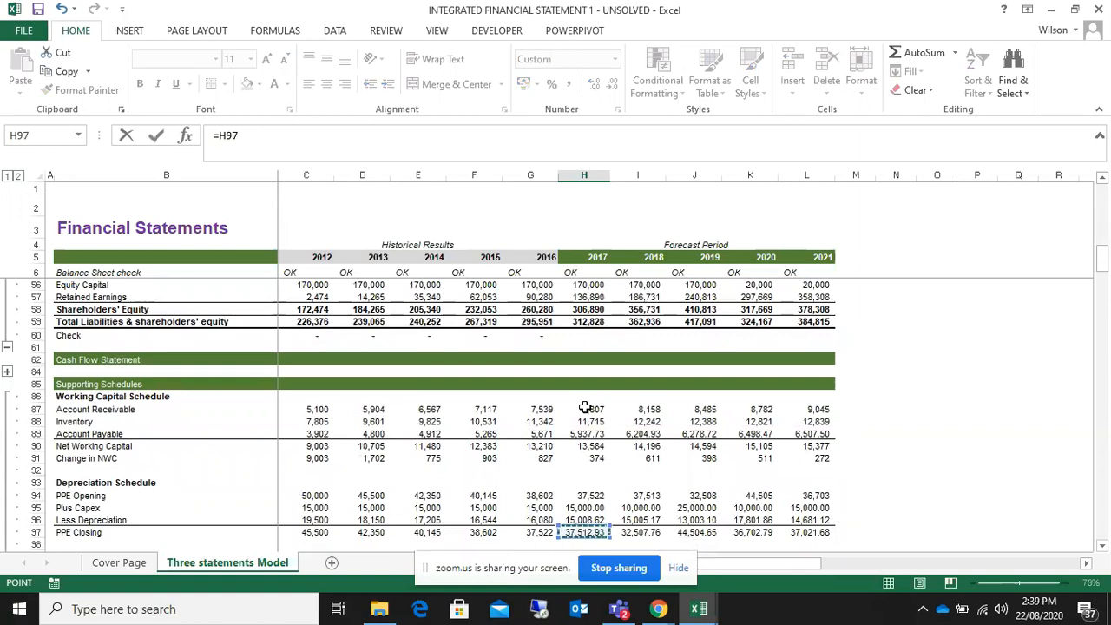
pyautogui.press('Up')
pyautogui.press('Up')
pyautogui.press('Up')
pyautogui.press('Up')
pyautogui.press('Up')
pyautogui.press('Down')
pyautogui.press('Down')
pyautogui.press('Down')
pyautogui.press('Down')
pyautogui.press('Down')
pyautogui.press('Down')
pyautogui.press('Down')
pyautogui.press('Down')
pyautogui.press('Down')
pyautogui.press('Down')
pyautogui.press('Down')
pyautogui.press('Down')
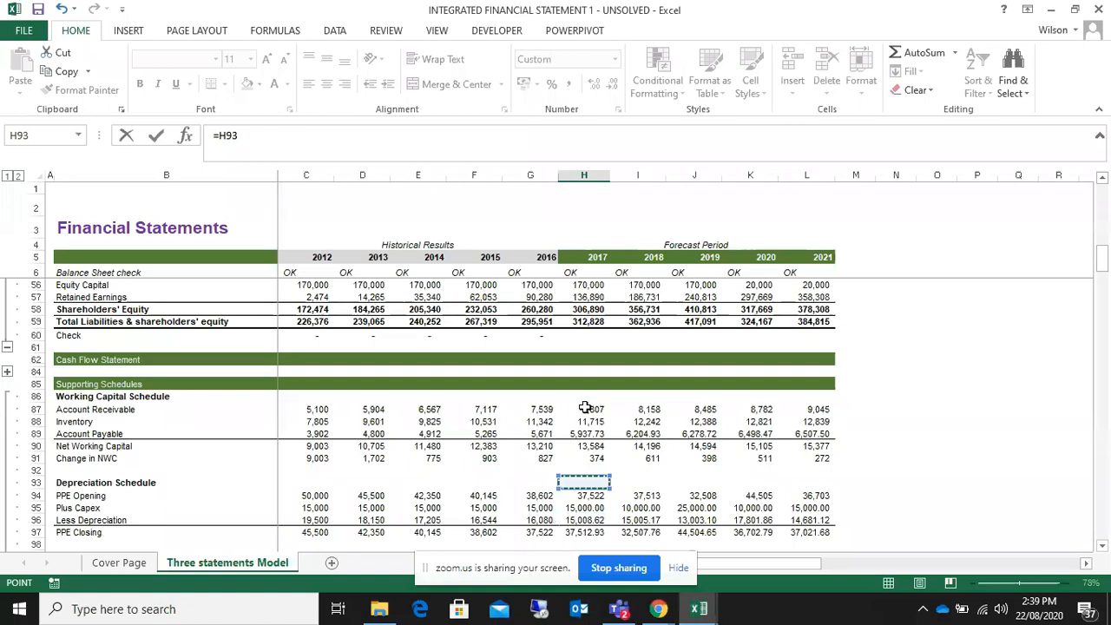
pyautogui.press('Up')
pyautogui.press('Up')
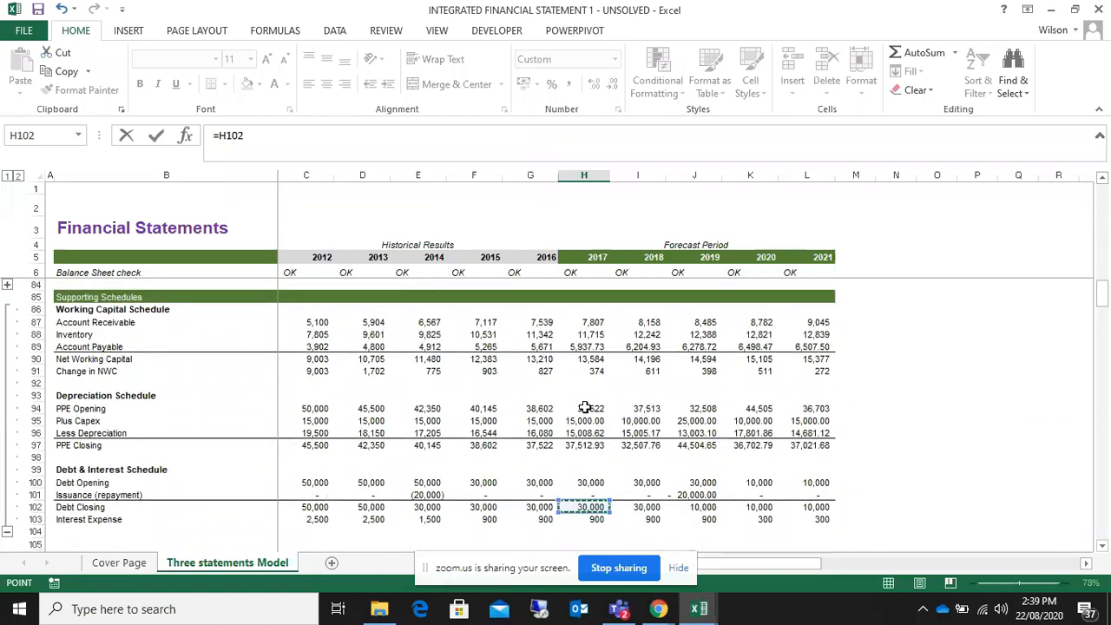
pyautogui.press('Escape')
# - Fill the Balance Sheet Debt formula from H53 across to 2021 (L53)
pyautogui.scroll(3, 585, 407)
pyautogui.click(591, 384)
pyautogui.moveTo(610, 388); pyautogui.dragTo(840, 401)
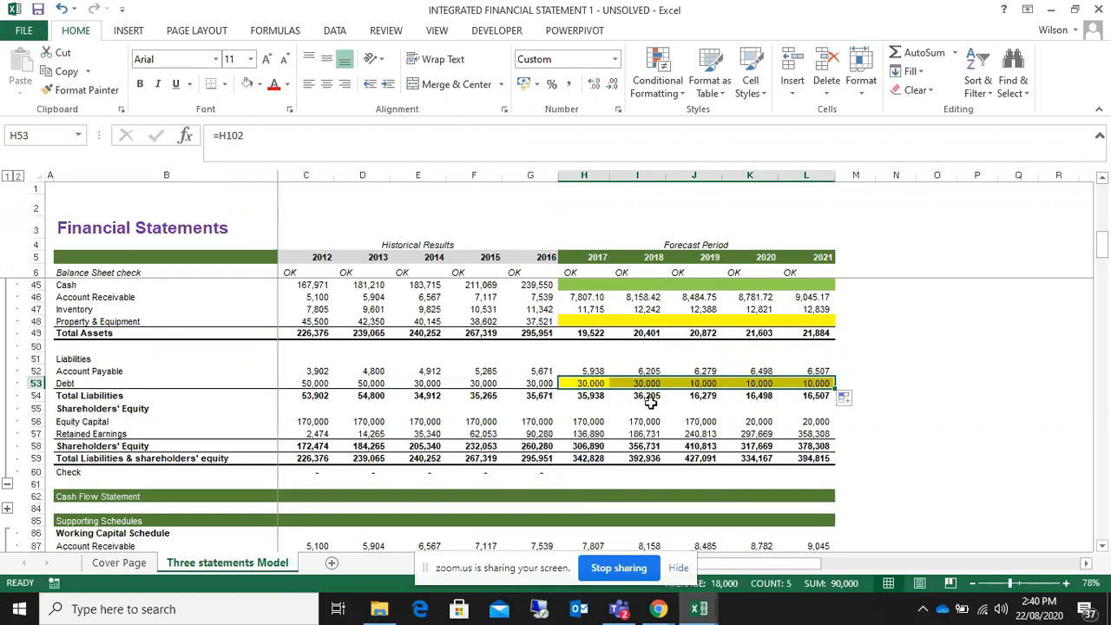
# - Link 2017 Property & Equipment in the Balance Sheet (H48) to the 2017 PPE Closing balance with =H97
pyautogui.scroll(3, 644, 402)
pyautogui.click(584, 432)
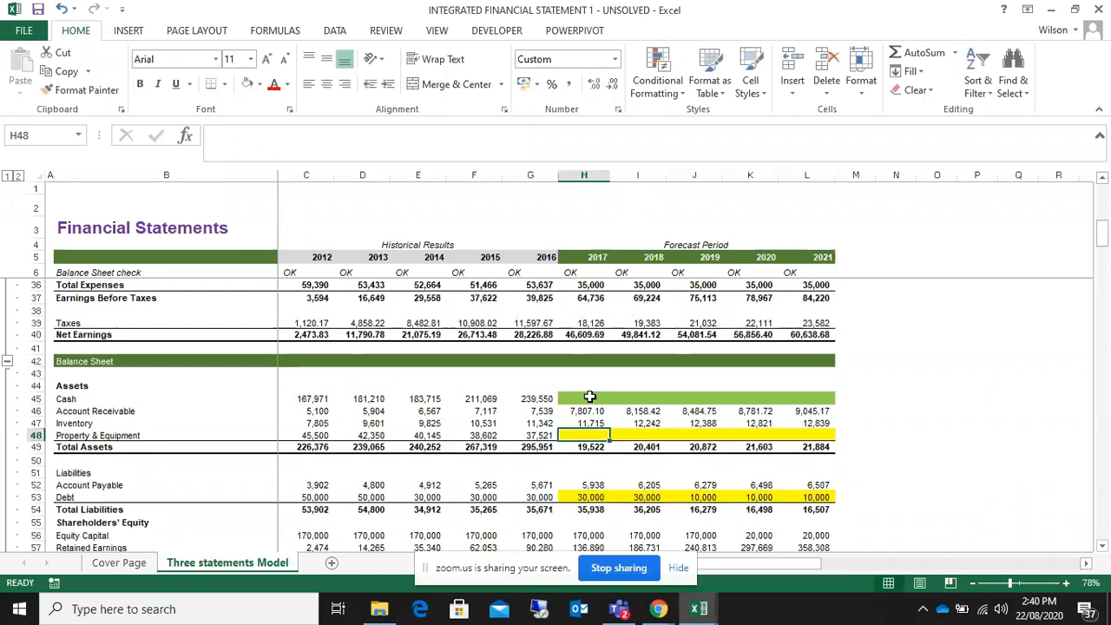
pyautogui.write('=')
pyautogui.press('Down')
pyautogui.press('Down')
pyautogui.press('Down')
pyautogui.press('Down')
pyautogui.press('Down')
pyautogui.press('Down')
pyautogui.press('Down')
pyautogui.press('Down')
pyautogui.press('Down')
pyautogui.press('Down')
pyautogui.press('Down')
pyautogui.press('Down')
pyautogui.press('Down')
pyautogui.press('Down')
pyautogui.press('Down')
pyautogui.press('Down')
pyautogui.press('Down')
pyautogui.press('Down')
pyautogui.press('Down')
pyautogui.press('Down')
pyautogui.press('Down')
pyautogui.press('Down')
pyautogui.press('Down')
pyautogui.press('Down')
pyautogui.press('Down')
pyautogui.press('Down')
pyautogui.press('Down')
pyautogui.press('Down')
pyautogui.press('Down')
pyautogui.press('Down')
pyautogui.press('Up')
pyautogui.press('Up')
pyautogui.press('Up')
pyautogui.press('Up')
pyautogui.press('Up')
pyautogui.press('Up')
pyautogui.press('Up')
pyautogui.press('Up')
pyautogui.press('Up')
pyautogui.press('Up')
pyautogui.press('Up')
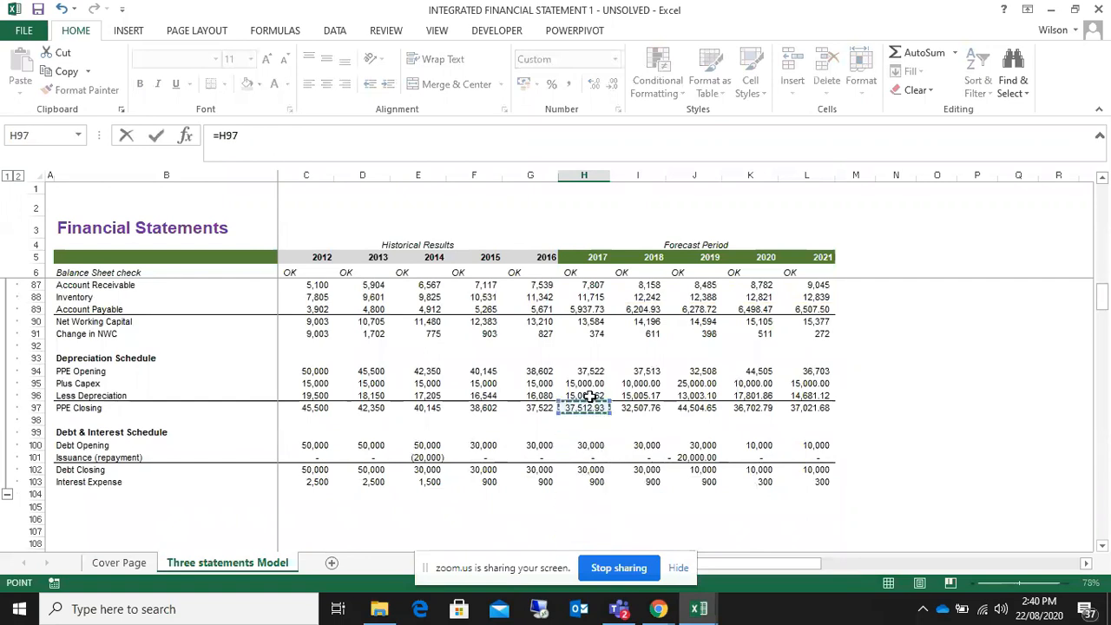
pyautogui.press('Return')
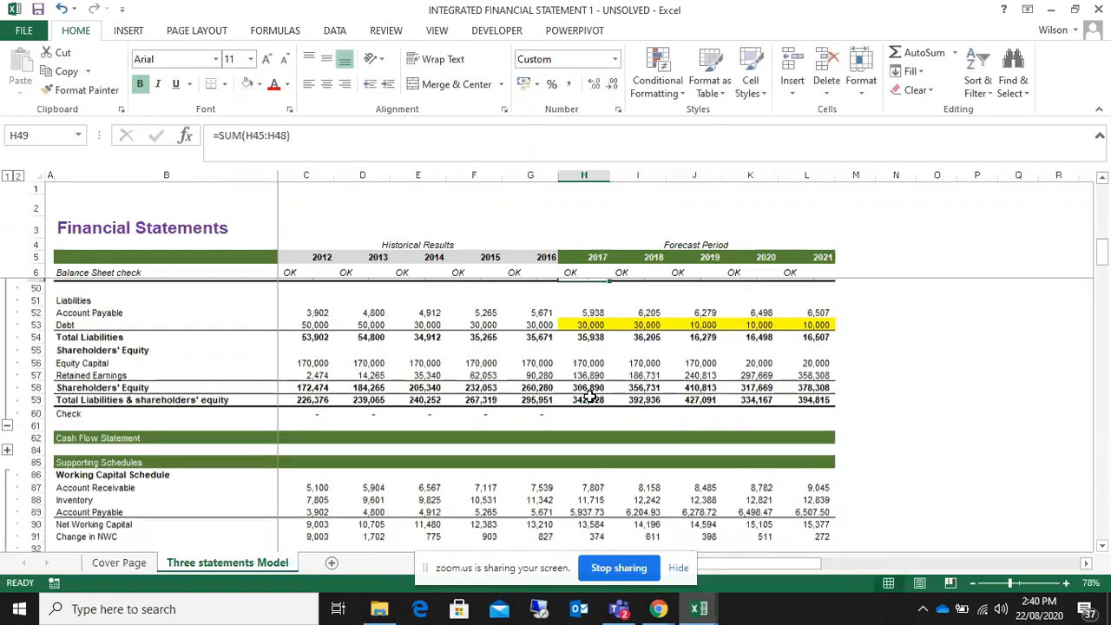
# - Fill the Property & Equipment formula from H48 across to 2021 (L48)
pyautogui.scroll(1, 590, 397)
pyautogui.scroll(3, 598, 408)
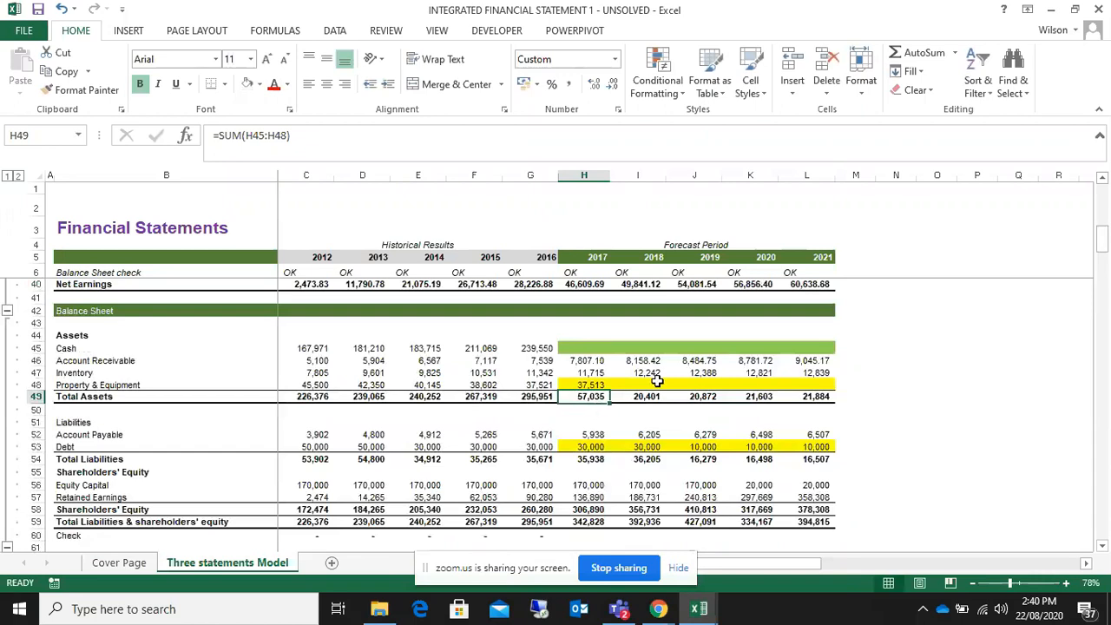
pyautogui.click(599, 385)
pyautogui.moveTo(610, 389); pyautogui.dragTo(833, 392)
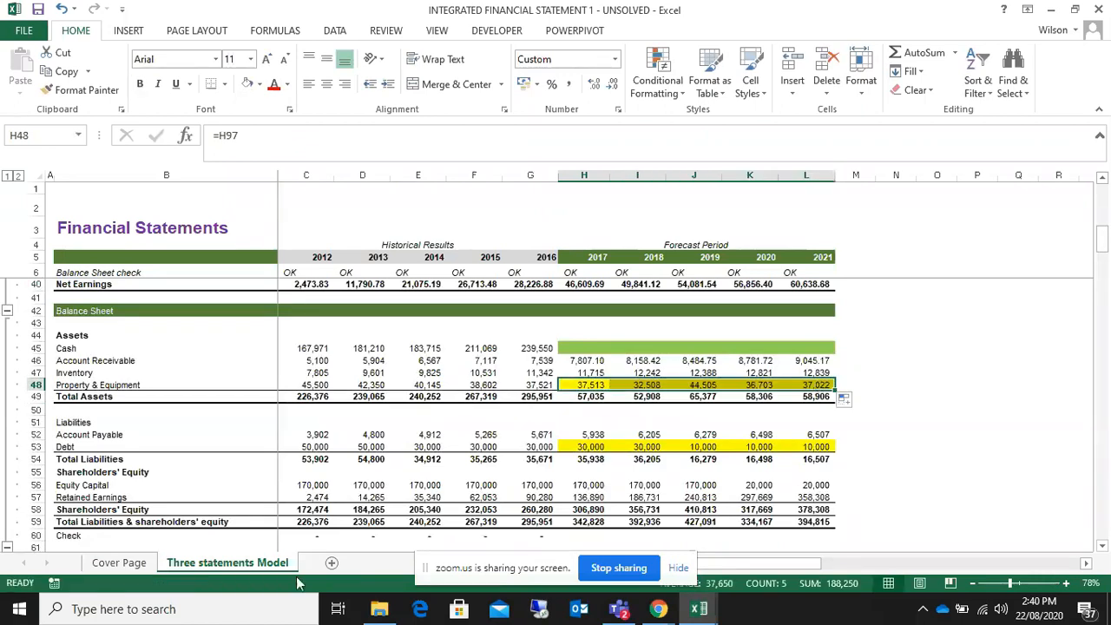
# - Link 2017 Depreciation & Amortization in the Income Statement (H34) to the Depreciation Schedule's Less Depreciation with =H96
pyautogui.scroll(7, 768, 545)
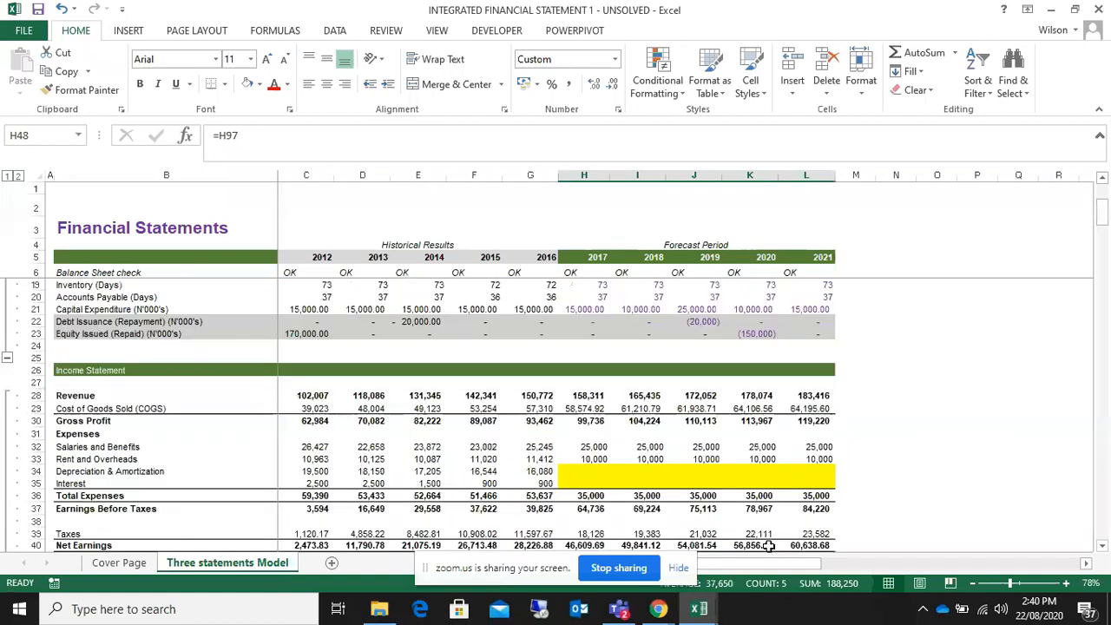
pyautogui.scroll(-2, 768, 544)
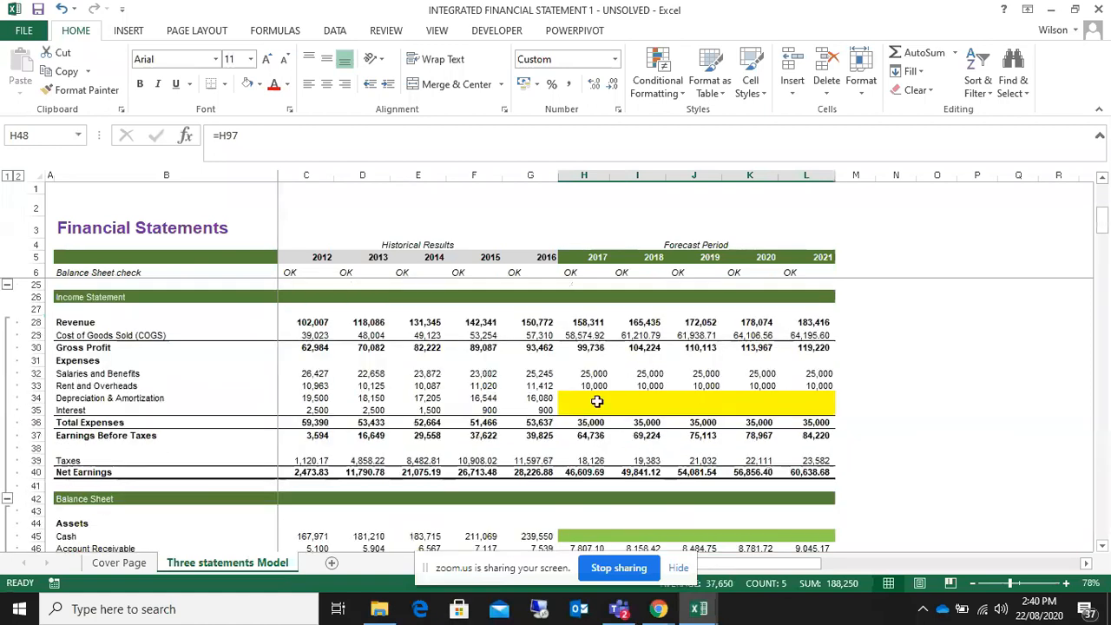
pyautogui.click(578, 397)
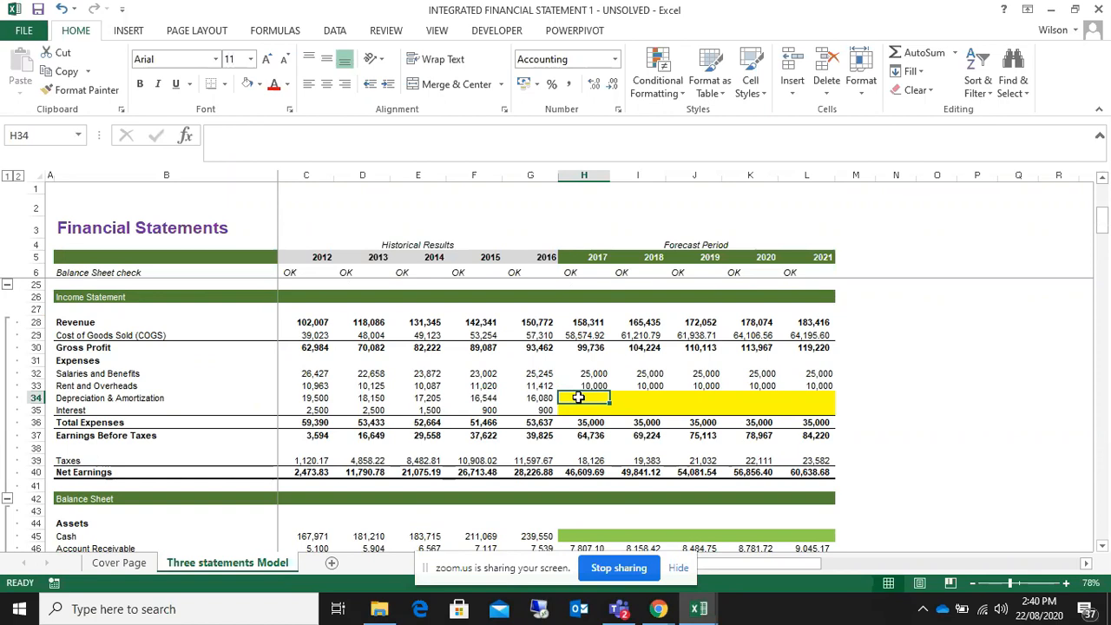
pyautogui.write('=')
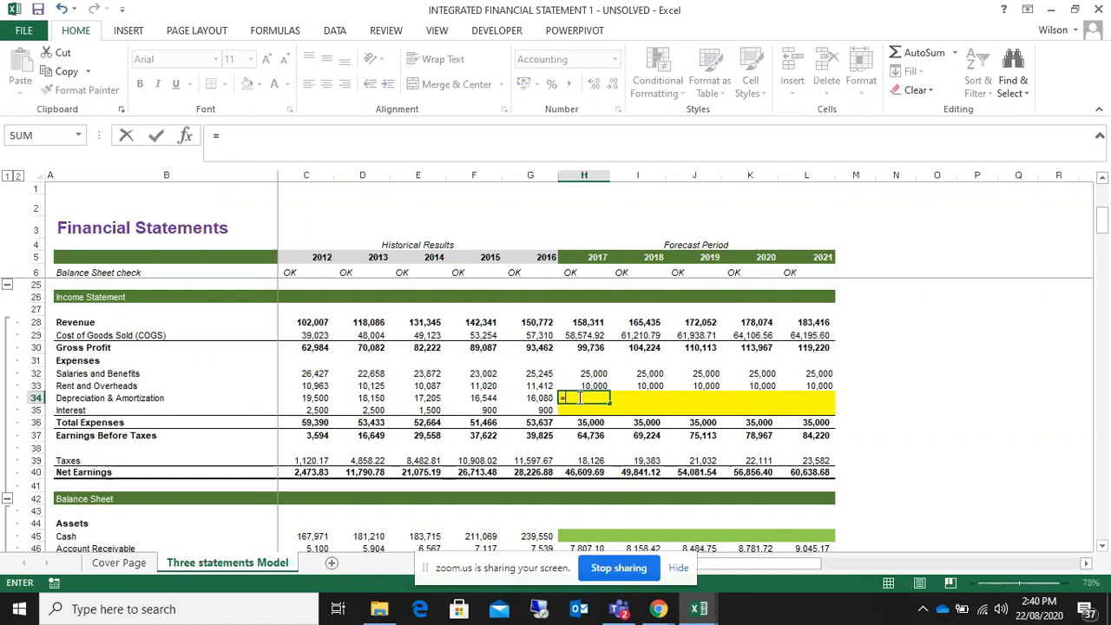
pyautogui.press('Down')
pyautogui.press('Down')
pyautogui.press('Down')
pyautogui.press('Down')
pyautogui.press('Down')
pyautogui.press('Down')
pyautogui.press('Down')
pyautogui.press('Down')
pyautogui.press('Down')
pyautogui.press('Down')
pyautogui.press('Down')
pyautogui.press('Down')
pyautogui.press('Down')
pyautogui.press('Down')
pyautogui.press('Down')
pyautogui.press('Down')
pyautogui.press('Down')
pyautogui.press('Down')
pyautogui.press('Down')
pyautogui.press('Down')
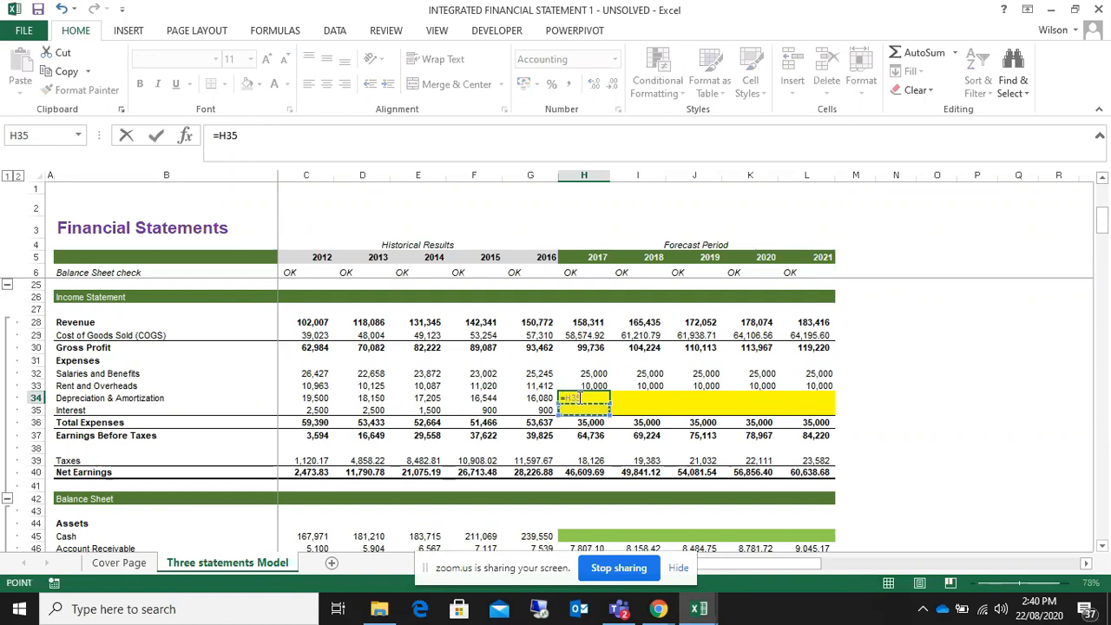
pyautogui.press('Down')
pyautogui.press('Down')
pyautogui.press('Down')
pyautogui.press('Down')
pyautogui.press('Down')
pyautogui.press('Down')
pyautogui.press('Down')
pyautogui.press('Down')
pyautogui.press('Down')
pyautogui.press('Down')
pyautogui.press('Down')
pyautogui.press('Down')
pyautogui.press('Down')
pyautogui.press('Down')
pyautogui.press('Down')
pyautogui.press('Down')
pyautogui.press('Down')
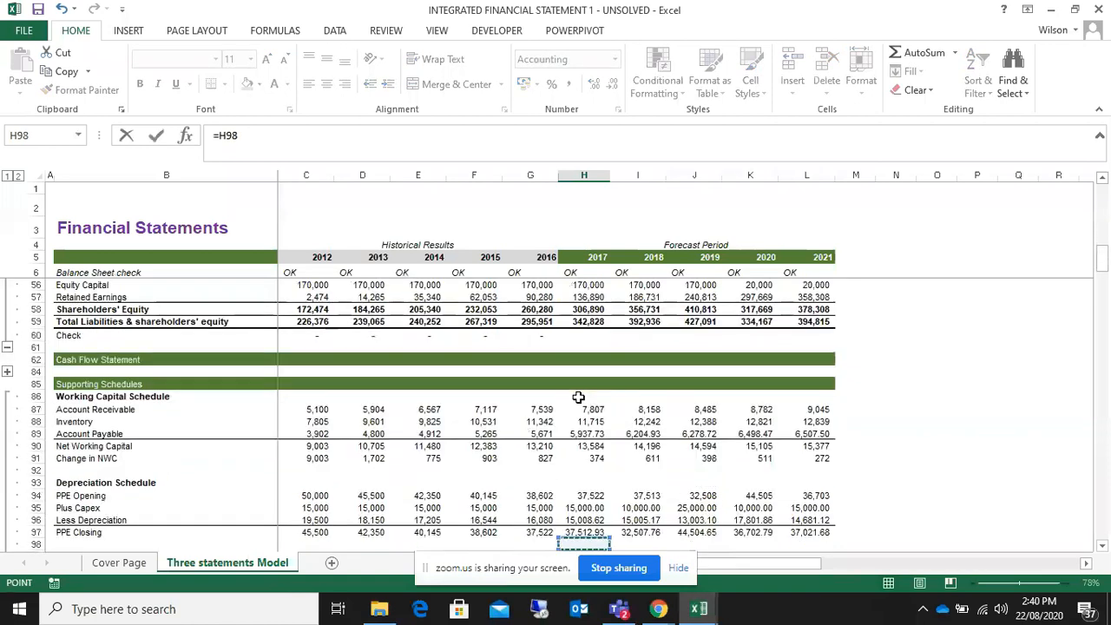
pyautogui.scroll(-2, 578, 397)
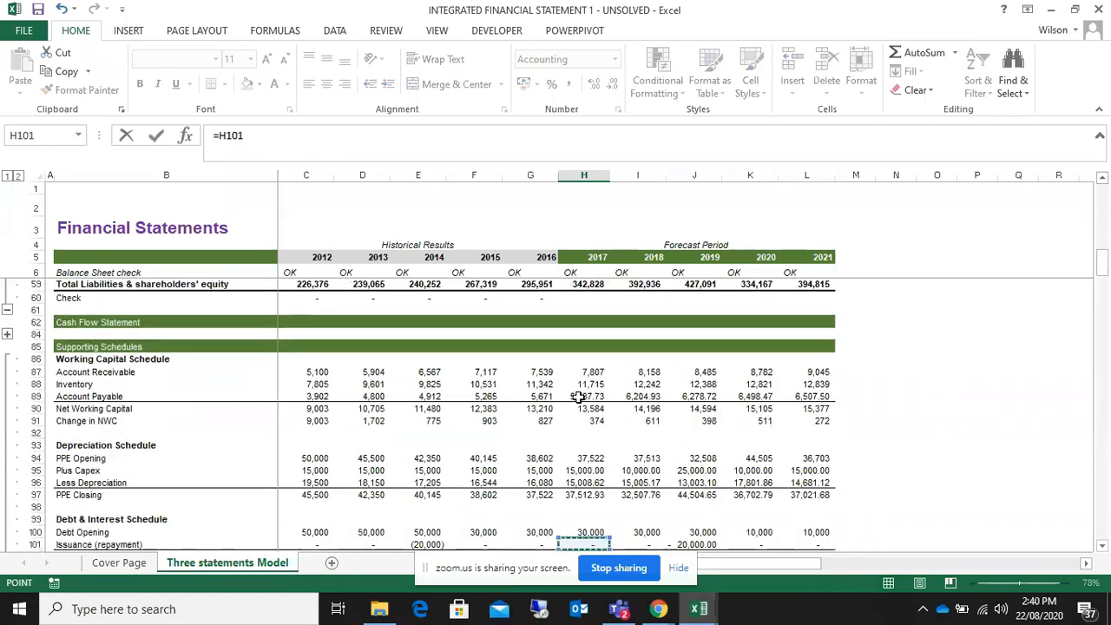
pyautogui.press('Up')
pyautogui.press('Up')
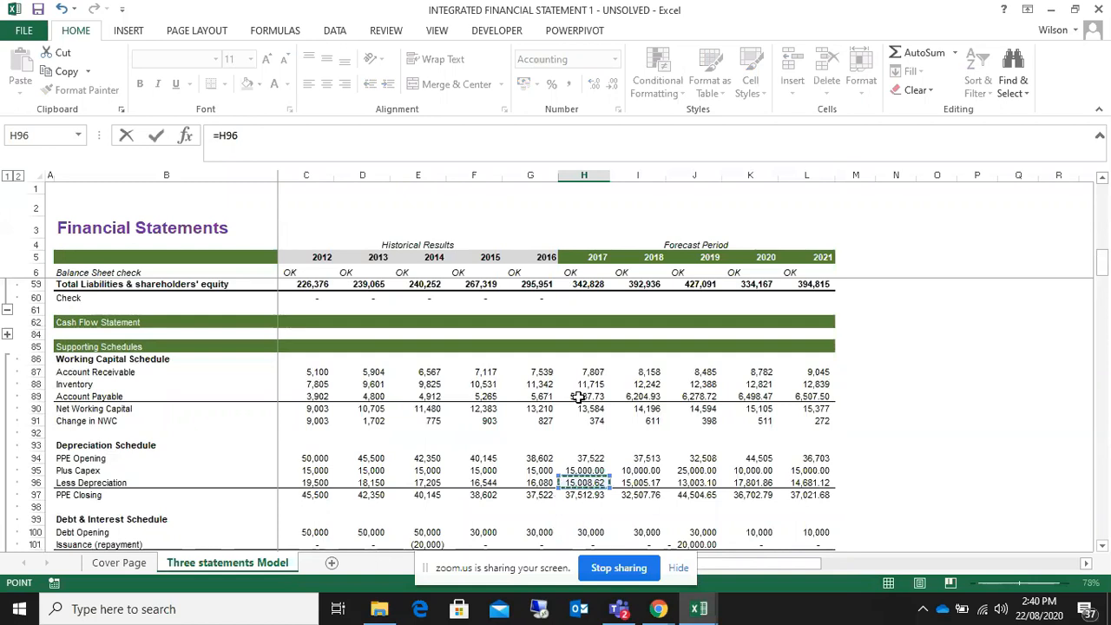
pyautogui.scroll(10, 578, 397)
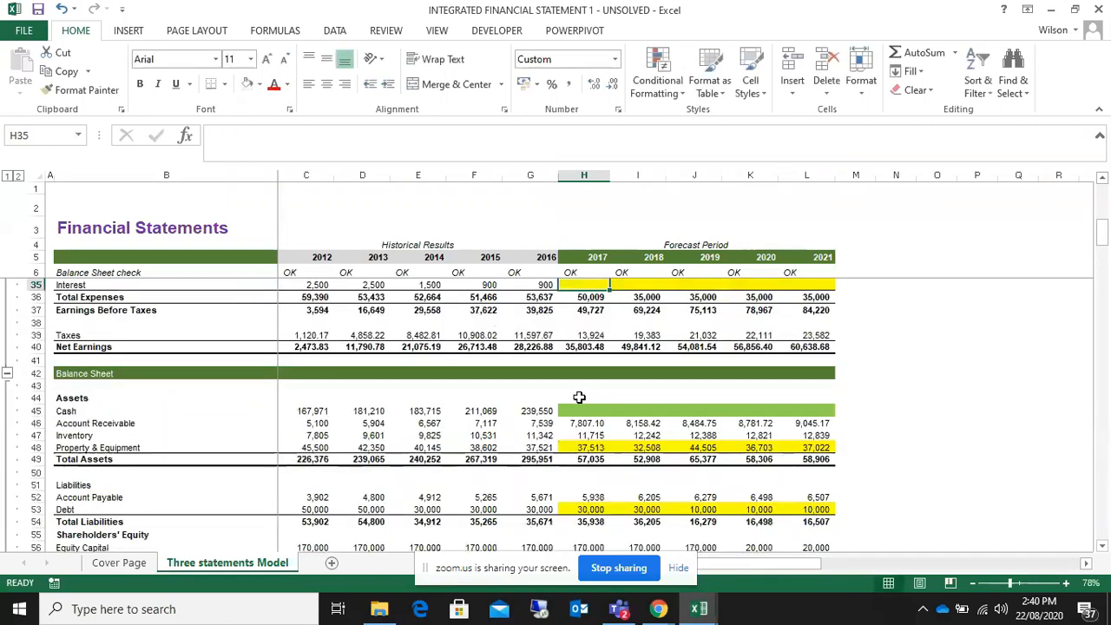
pyautogui.press('Return')
# - Fill the Depreciation & Amortization formula from H34 across to 2021 (L34)
pyautogui.click(590, 348)
pyautogui.moveTo(610, 353); pyautogui.dragTo(820, 347)
# - Link 2017 Interest in the Income Statement (H35) to the Debt & Interest Schedule's Interest Expense with =H103
pyautogui.click(587, 358)
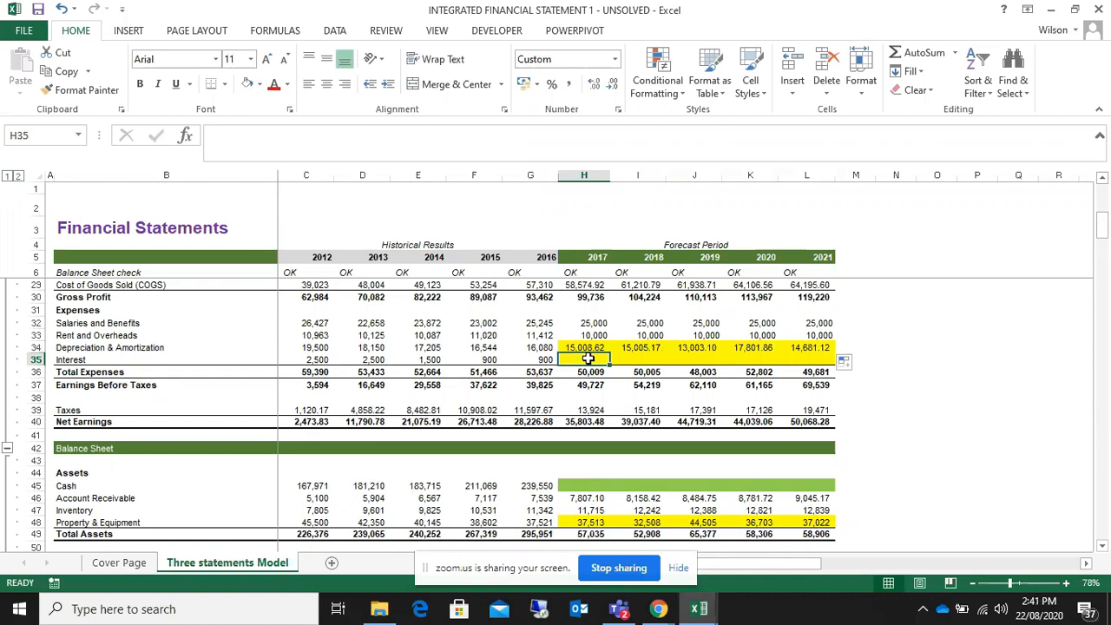
pyautogui.write('=')
pyautogui.press('Down')
pyautogui.press('Down')
pyautogui.press('Down')
pyautogui.press('Down')
pyautogui.press('Down')
pyautogui.press('Down')
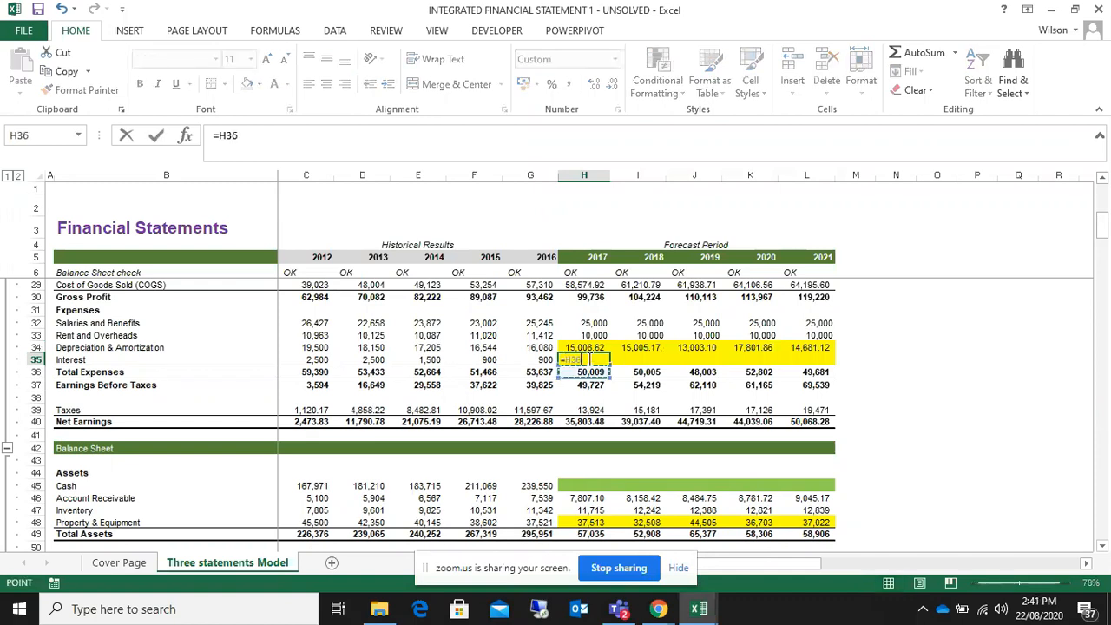
pyautogui.press('Down')
pyautogui.press('Down')
pyautogui.press('Down')
pyautogui.press('Down')
pyautogui.press('Down')
pyautogui.press('Down')
pyautogui.press('Down')
pyautogui.press('Down')
pyautogui.press('Down')
pyautogui.press('Down')
pyautogui.press('Down')
pyautogui.press('Down')
pyautogui.press('Down')
pyautogui.press('Down')
pyautogui.press('Down')
pyautogui.press('Down')
pyautogui.press('Down')
pyautogui.press('Down')
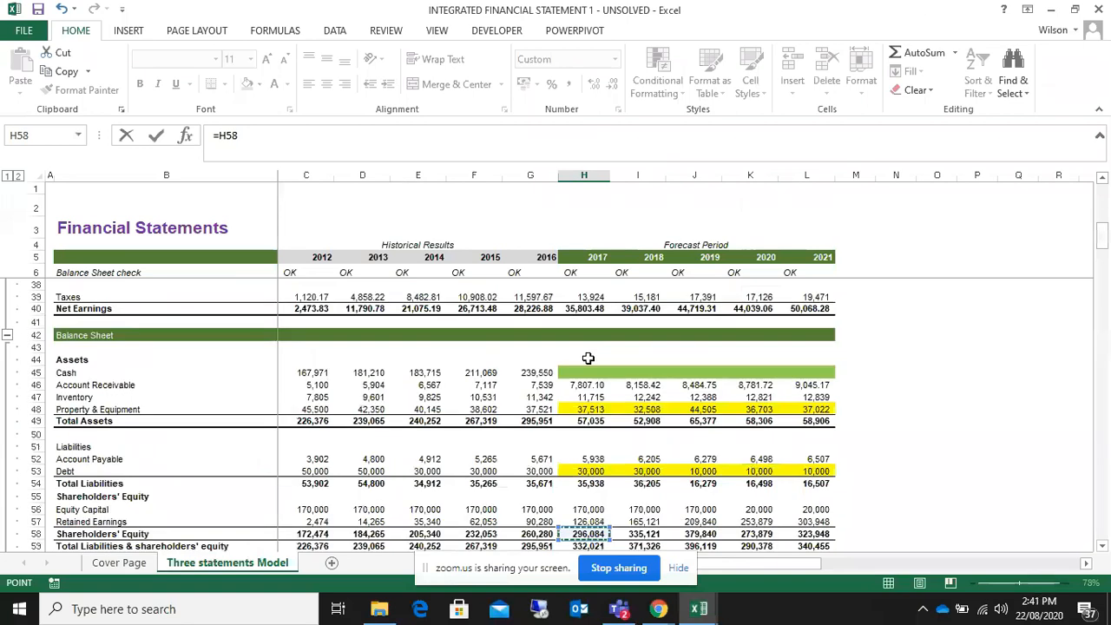
pyautogui.press('Down')
pyautogui.press('Down')
pyautogui.press('Down')
pyautogui.press('Down')
pyautogui.press('Down')
pyautogui.press('Down')
pyautogui.press('Down')
pyautogui.press('Down')
pyautogui.press('Down')
pyautogui.press('Down')
pyautogui.press('Down')
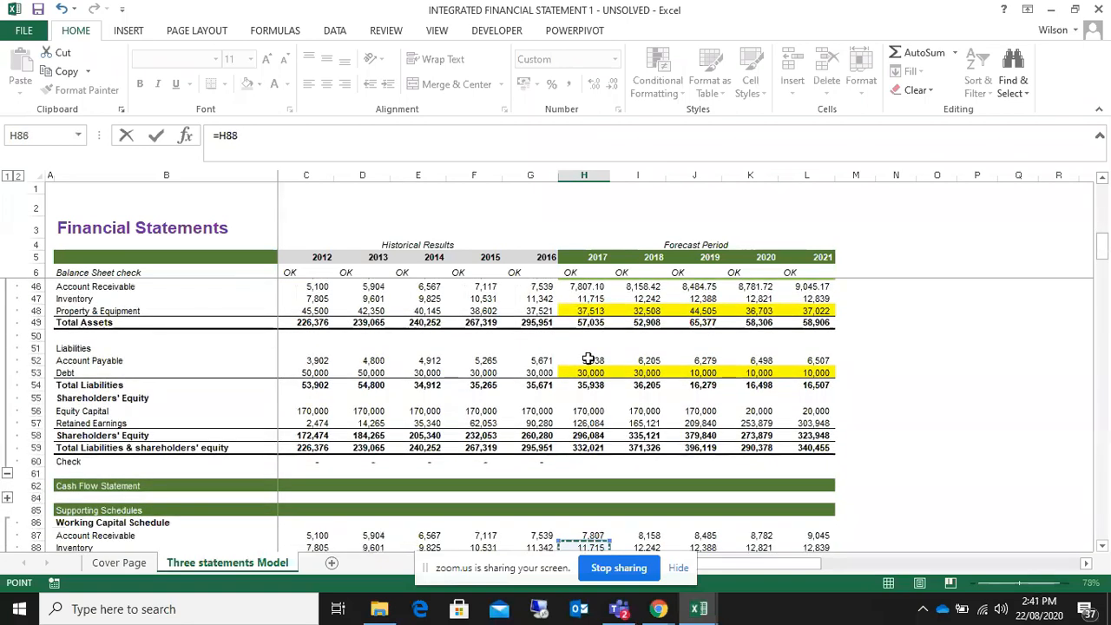
pyautogui.press('Down')
pyautogui.press('Down')
pyautogui.press('Down')
pyautogui.press('Down')
pyautogui.press('Down')
pyautogui.press('Down')
pyautogui.press('Down')
pyautogui.press('Down')
pyautogui.press('Down')
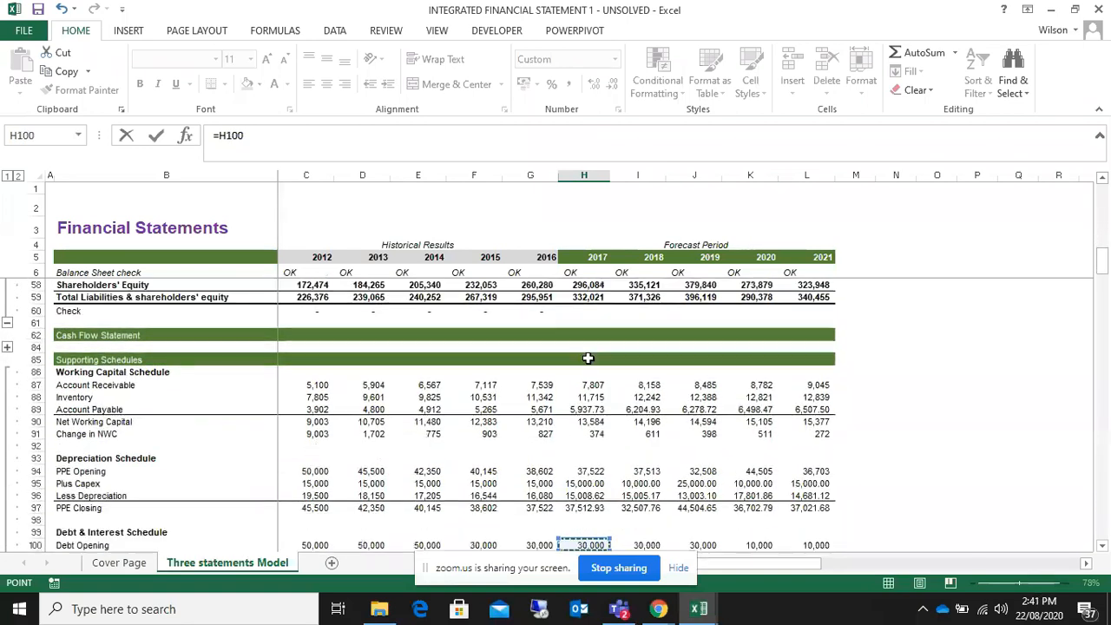
pyautogui.press('Down')
pyautogui.press('Down')
pyautogui.press('Down')
pyautogui.press('Down')
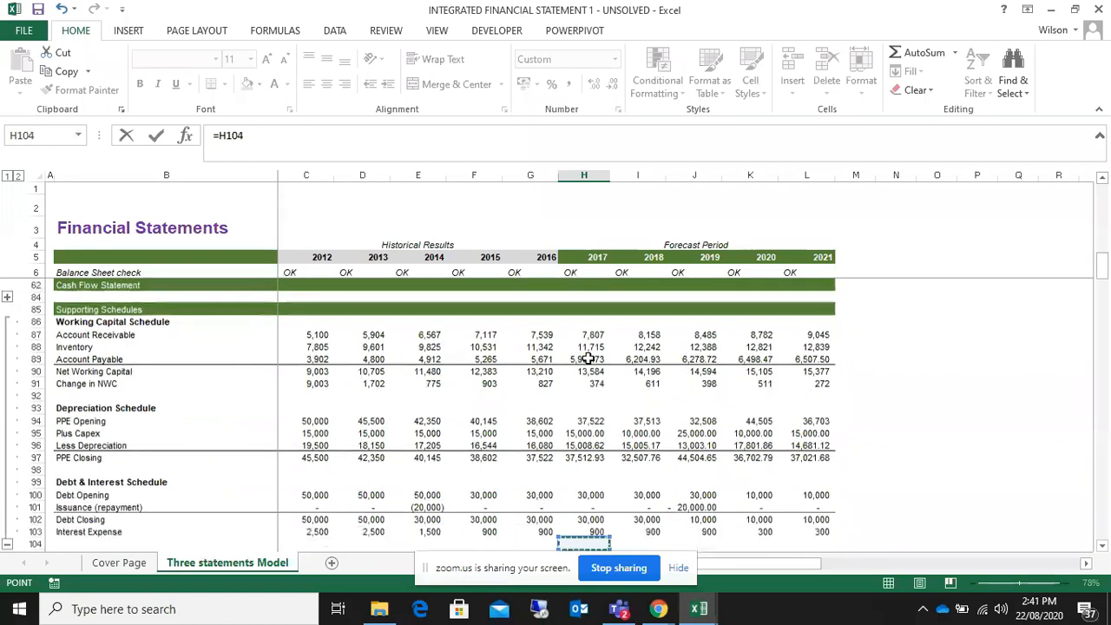
pyautogui.press('Up')
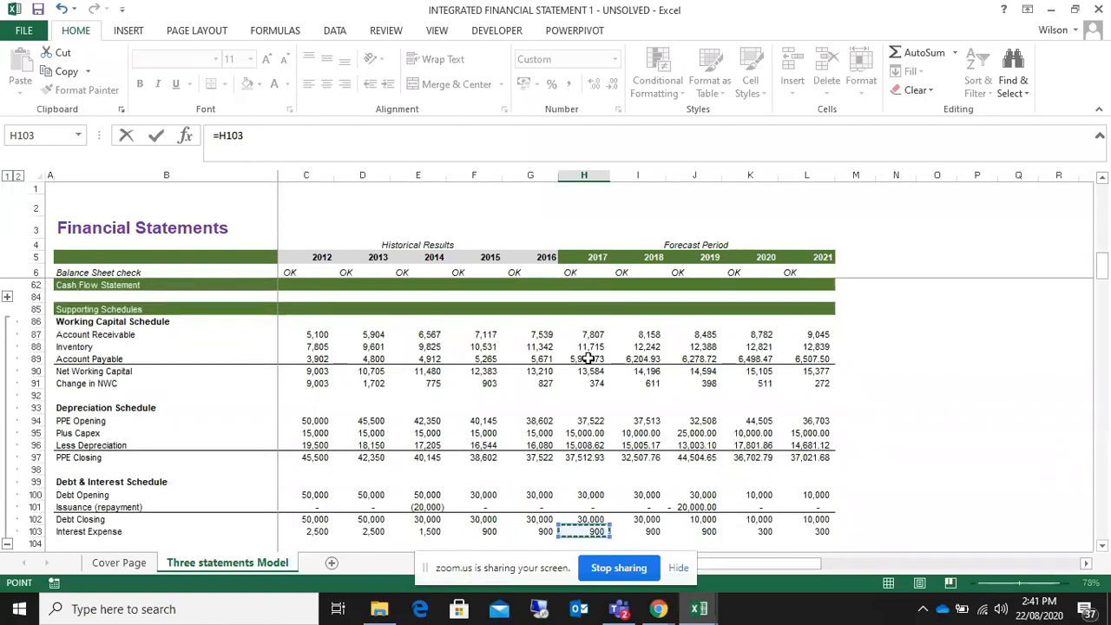
pyautogui.press('Return')
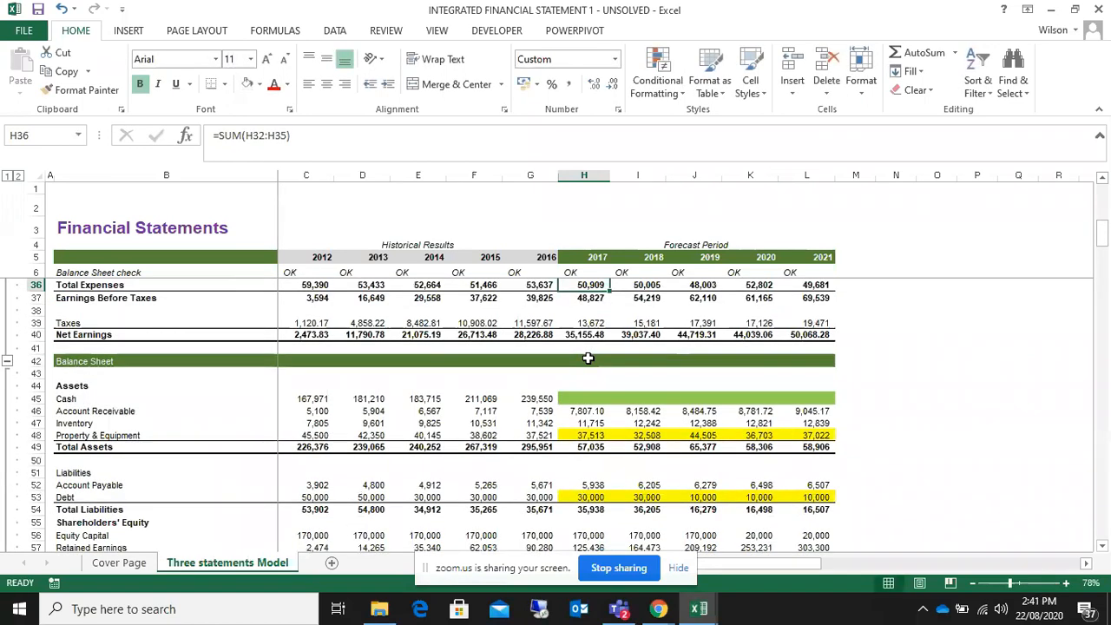
# - Fill the Interest formula from H35 across to 2021 (L35)
pyautogui.scroll(3, 588, 357)
pyautogui.click(583, 384)
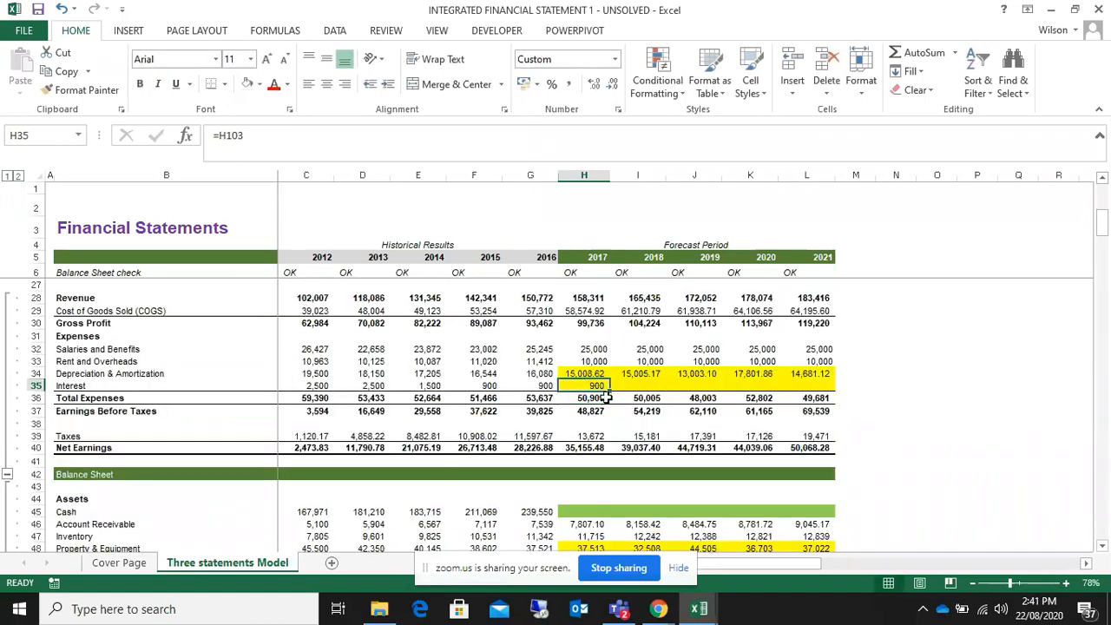
pyautogui.moveTo(610, 388); pyautogui.dragTo(821, 383)
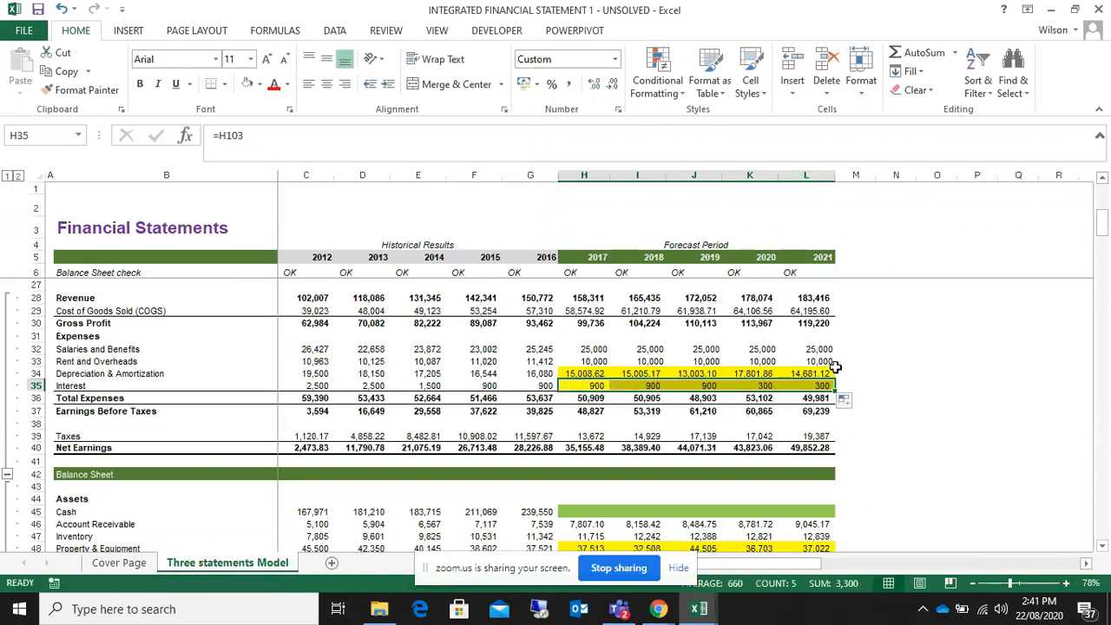
# - Examine the Balance Sheet Cash row and select its blank 2017 to 2021 forecast cells (H45:L45)
pyautogui.scroll(-3, 834, 367)
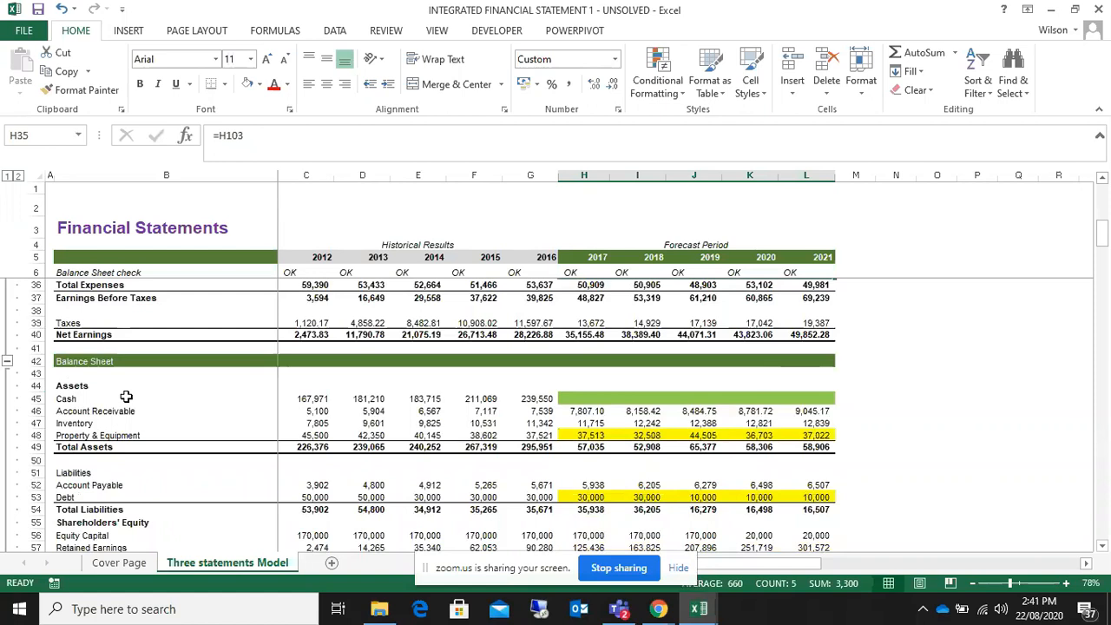
pyautogui.click(69, 398)
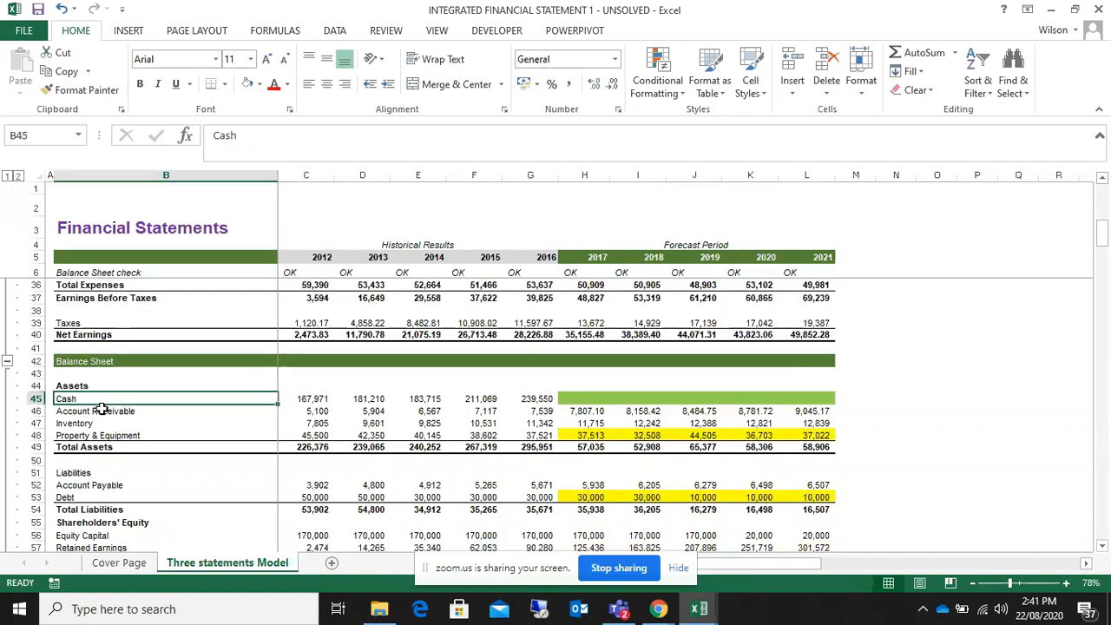
pyautogui.moveTo(562, 399); pyautogui.dragTo(795, 396)
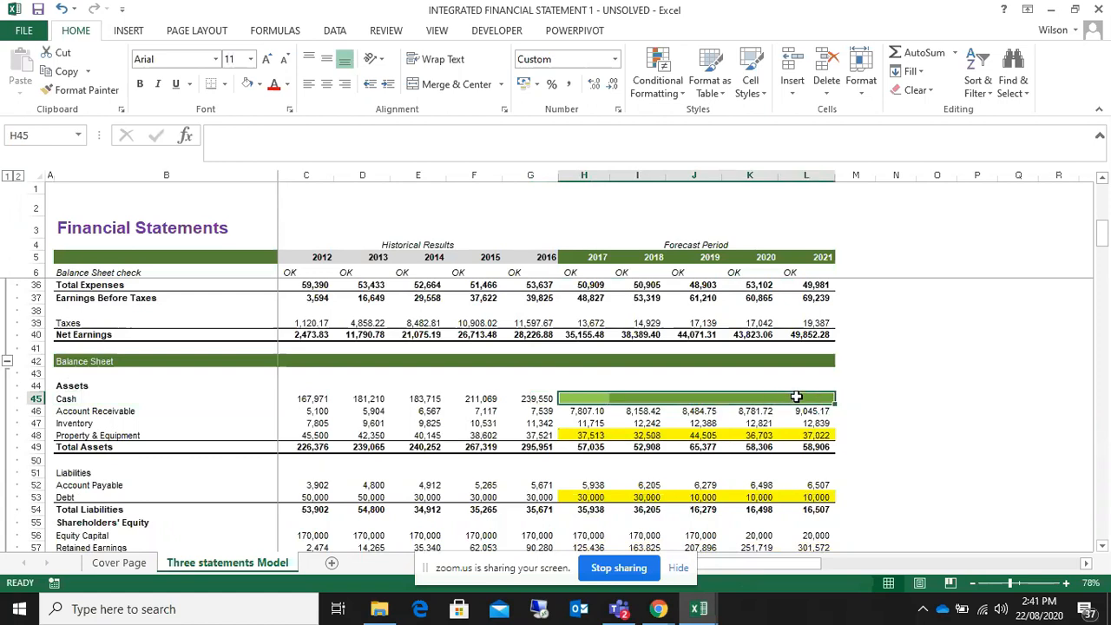
pyautogui.moveTo(585, 397); pyautogui.dragTo(801, 399)
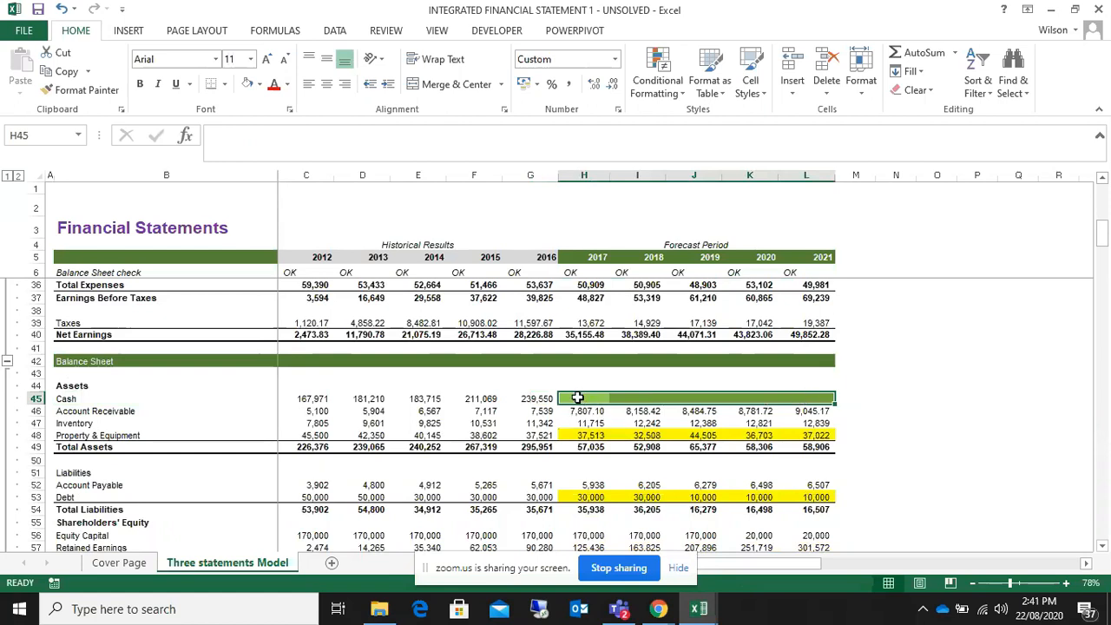
# - Expand the collapsed Cash Flow Statement section and select its blank 2017 to 2021 forecast area, starting at H64
pyautogui.scroll(-4, 618, 384)
pyautogui.scroll(-8, 619, 383)
pyautogui.scroll(3, 619, 383)
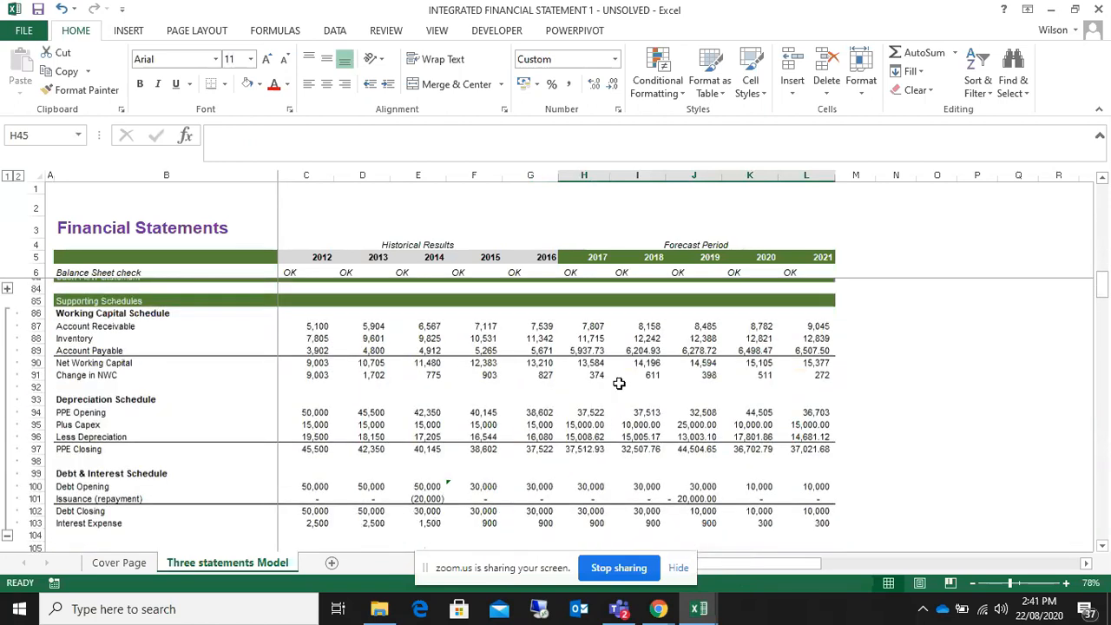
pyautogui.scroll(3, 618, 384)
pyautogui.scroll(1, 619, 384)
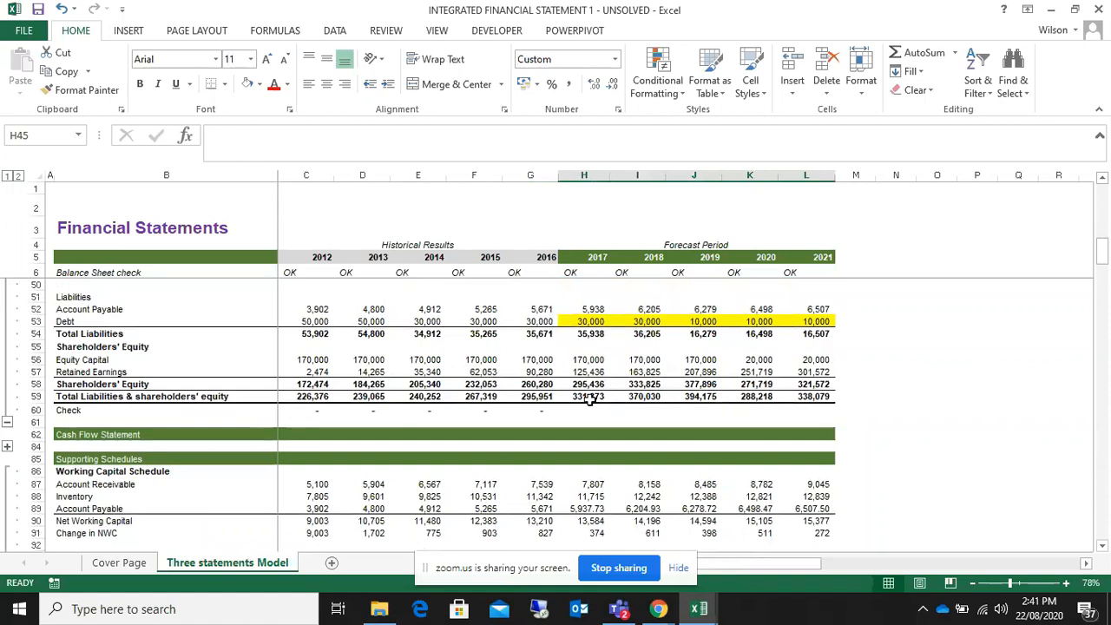
pyautogui.scroll(-2, 589, 398)
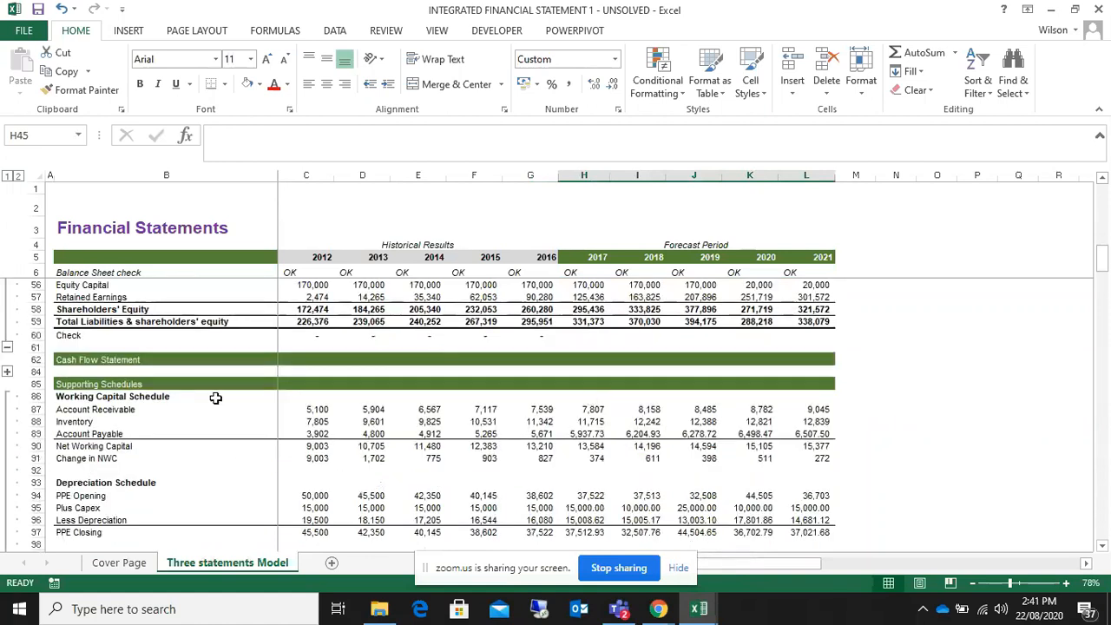
pyautogui.click(7, 372)
pyautogui.scroll(4, 468, 425)
pyautogui.scroll(-3, 470, 428)
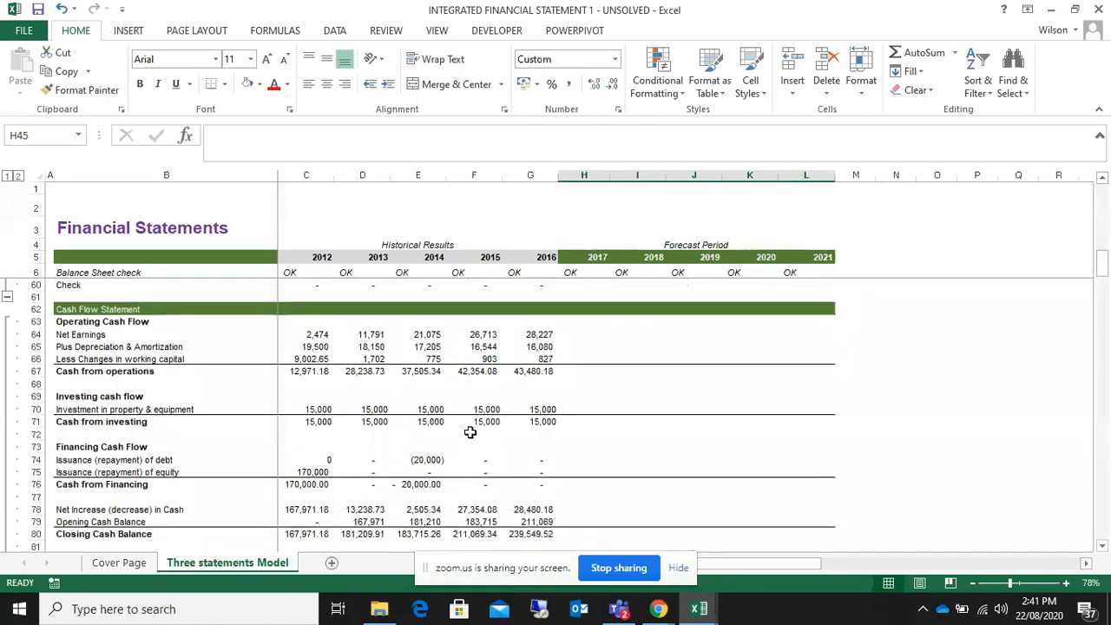
pyautogui.scroll(3, 546, 443)
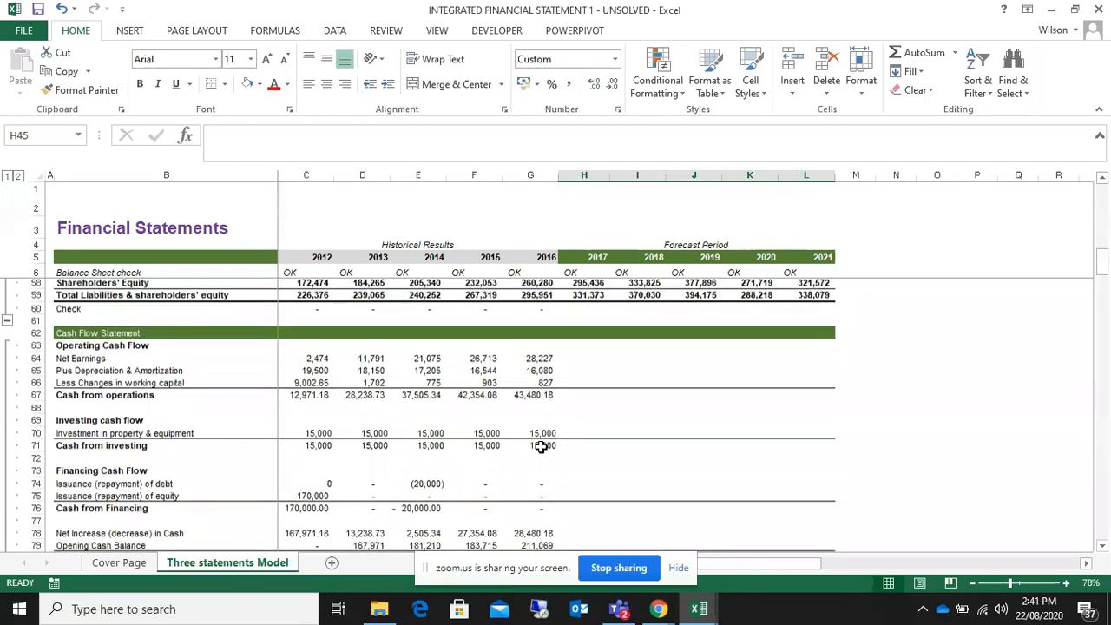
pyautogui.moveTo(570, 448); pyautogui.dragTo(820, 575)
pyautogui.moveTo(820, 508); pyautogui.dragTo(818, 503)
pyautogui.scroll(2, 818, 503)
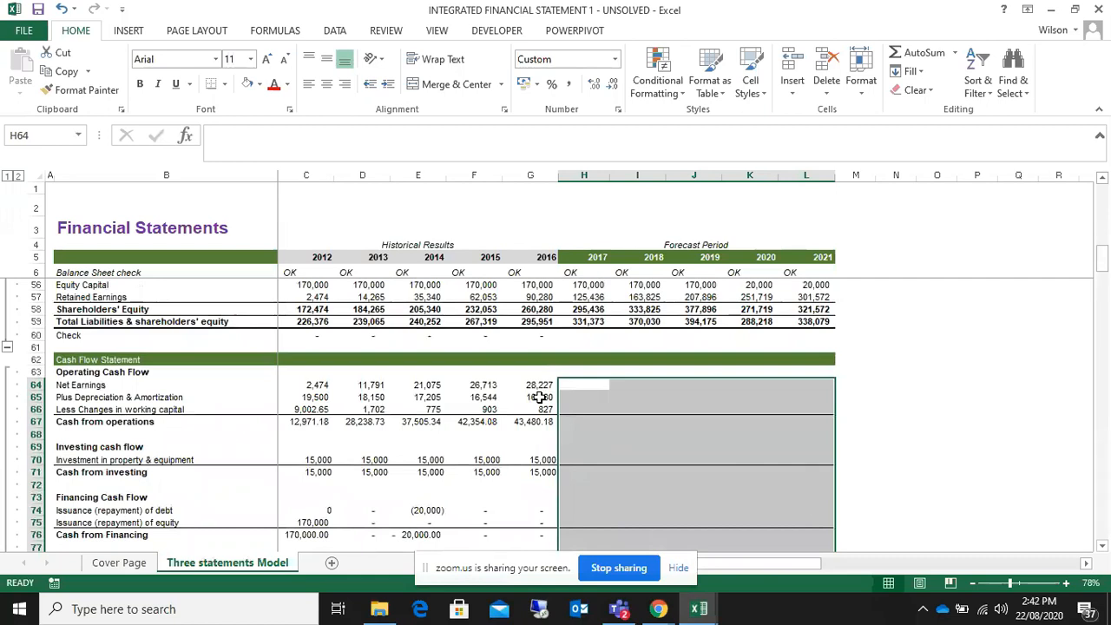
# - Link 2017 Net Earnings in the Cash Flow Statement (H64) to the Income Statement's Net Earnings with =H40
pyautogui.click(582, 386)
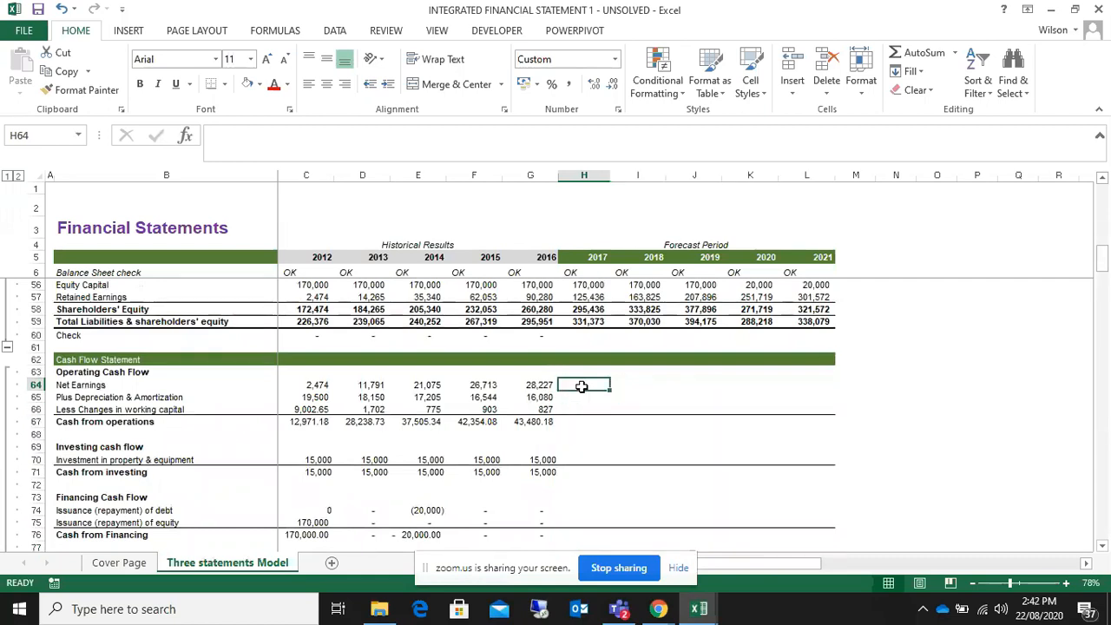
pyautogui.write('=')
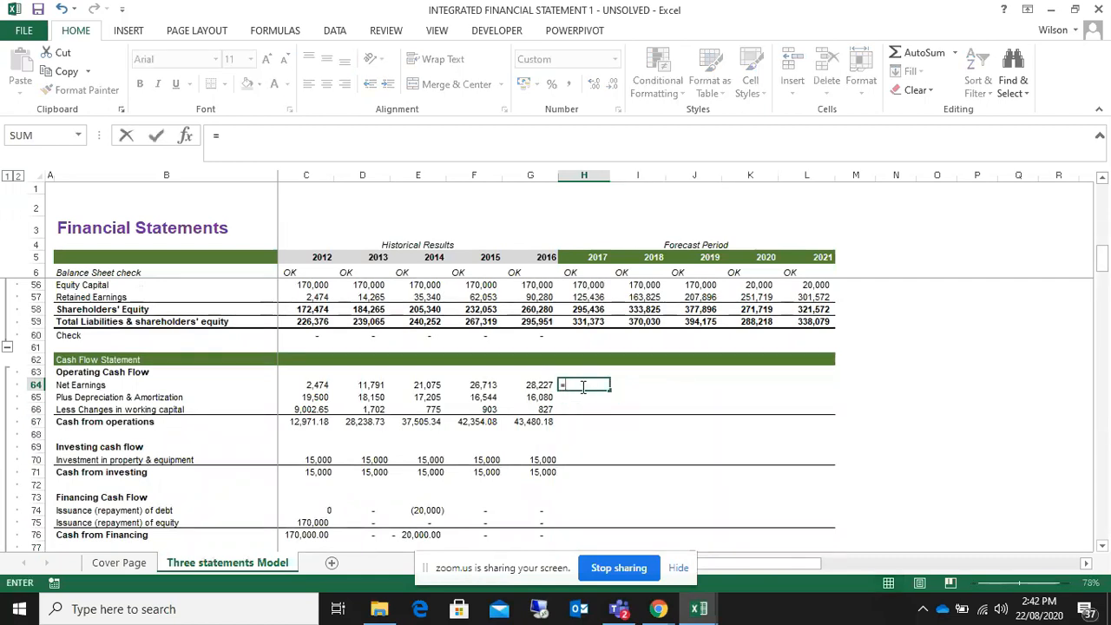
pyautogui.press('Up')
pyautogui.press('Up')
pyautogui.press('Up')
pyautogui.press('Up')
pyautogui.press('Up')
pyautogui.press('Up')
pyautogui.press('Up')
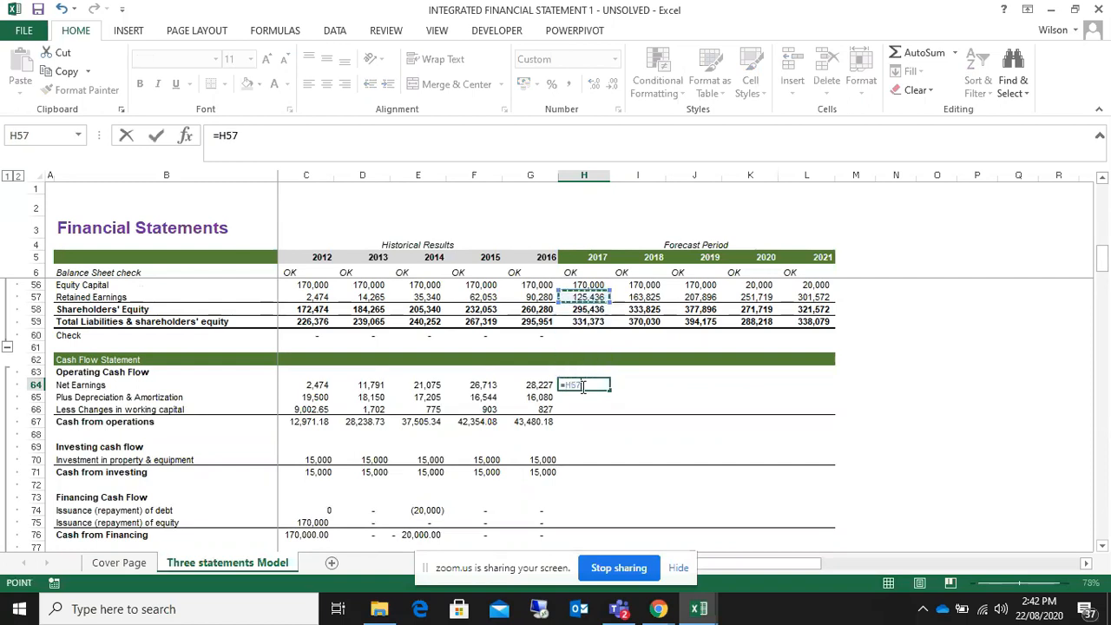
pyautogui.press('Up')
pyautogui.press('Up')
pyautogui.press('Up')
pyautogui.press('Up')
pyautogui.press('Up')
pyautogui.press('Up')
pyautogui.press('Up')
pyautogui.press('Up')
pyautogui.press('Up')
pyautogui.press('Up')
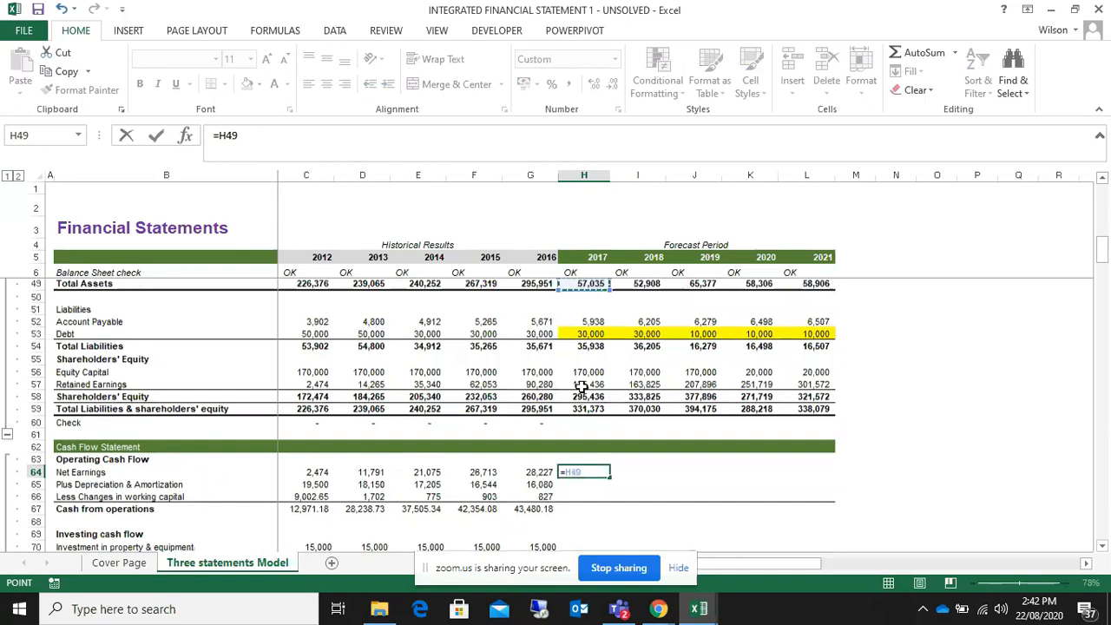
pyautogui.press('Up')
pyautogui.press('Up')
pyautogui.press('Up')
pyautogui.press('Up')
pyautogui.press('Up')
pyautogui.press('Up')
pyautogui.press('Up')
pyautogui.press('Up')
pyautogui.press('Up')
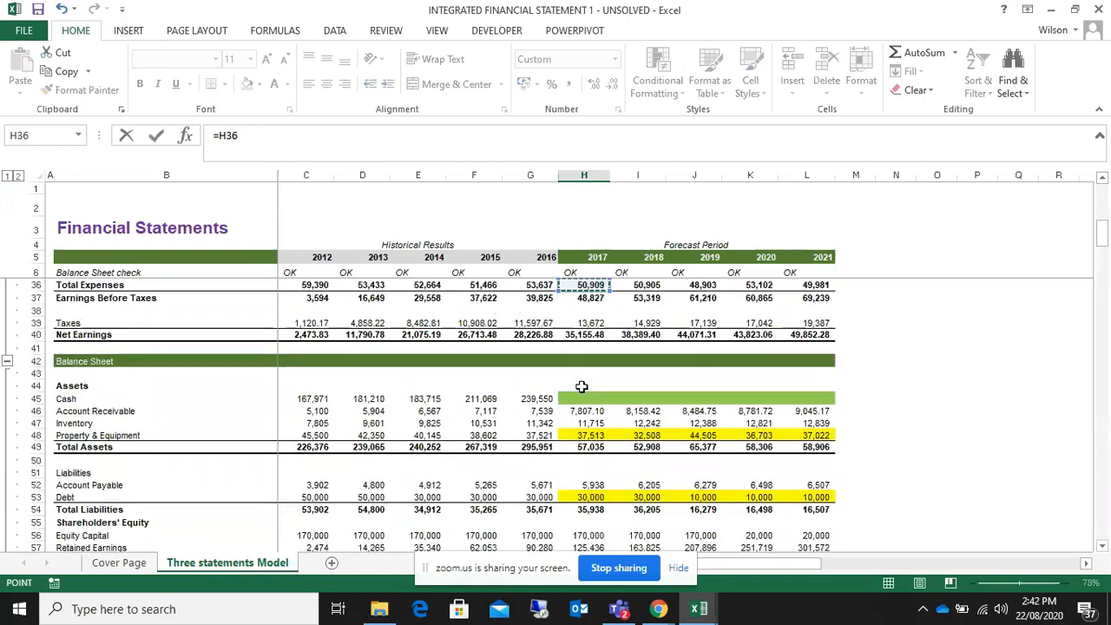
pyautogui.press('Down')
pyautogui.press('Down')
pyautogui.press('Return')
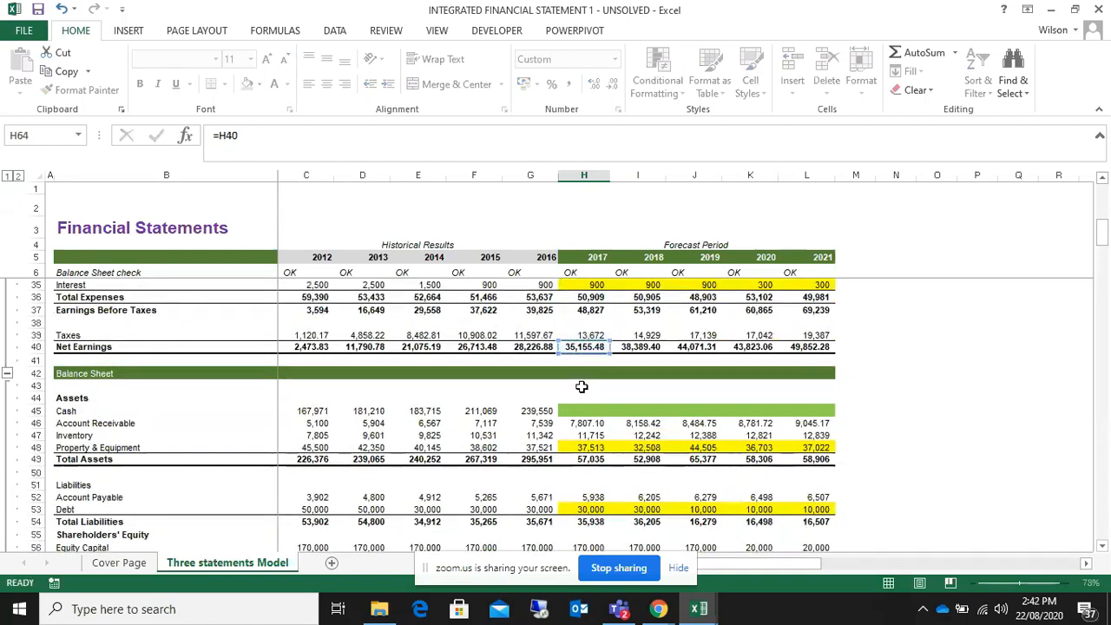
# - Link 2017 Plus Depreciation & Amortization in the Cash Flow Statement (H65) to the Income Statement's depreciation with =H34
pyautogui.scroll(-3, 582, 386)
pyautogui.scroll(-3, 590, 498)
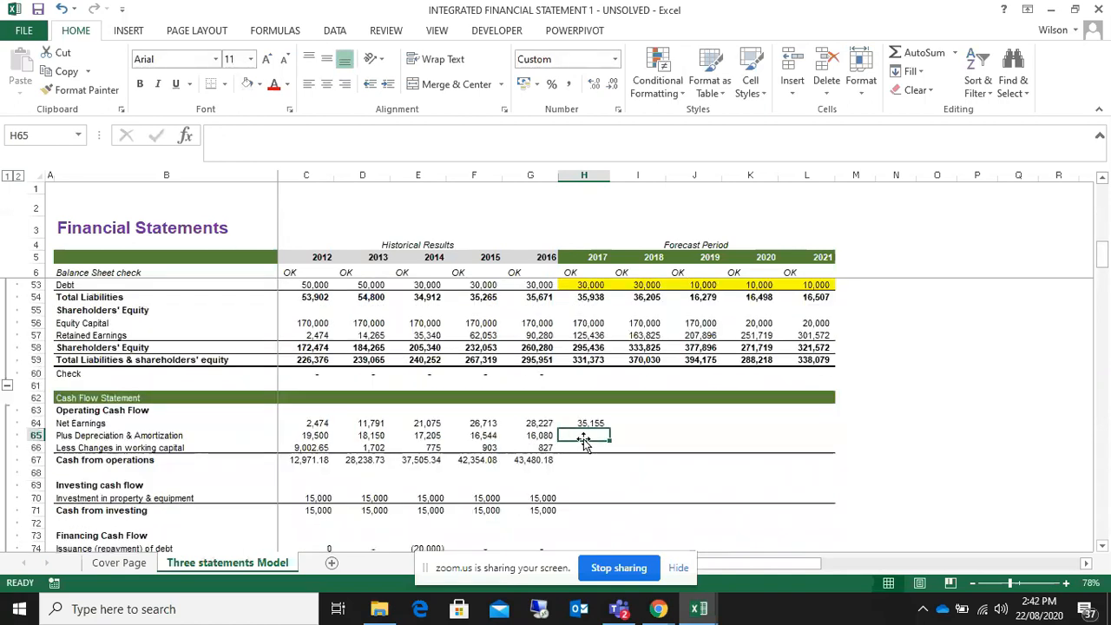
pyautogui.write('=')
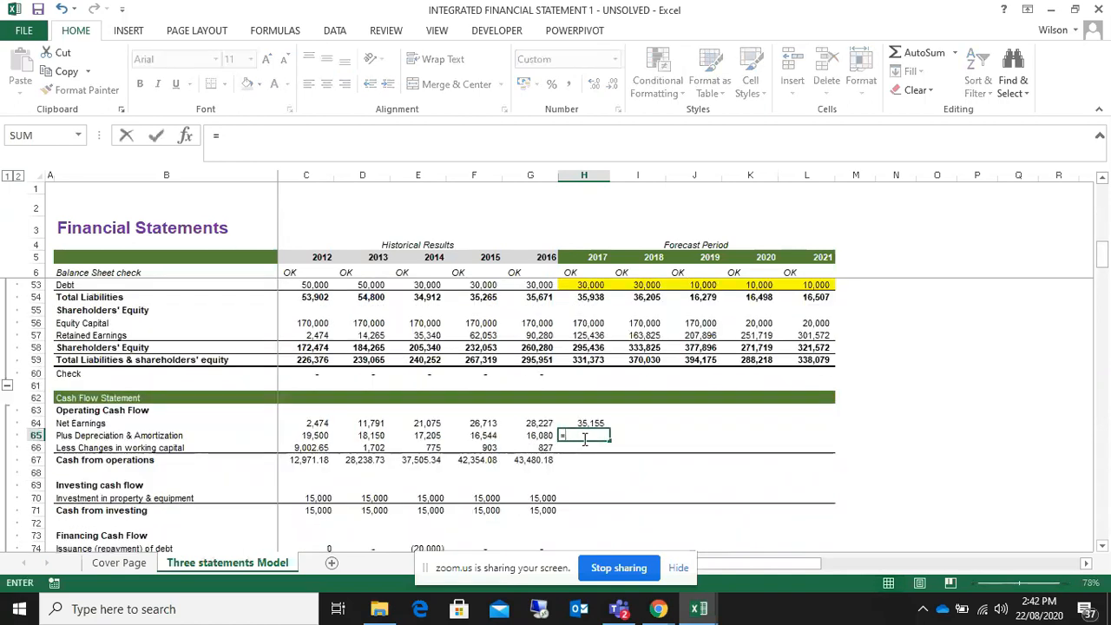
pyautogui.press('Up')
pyautogui.press('Up')
pyautogui.press('Up')
pyautogui.press('Up')
pyautogui.press('Up')
pyautogui.press('Up')
pyautogui.press('Up')
pyautogui.press('Up')
pyautogui.press('Up')
pyautogui.press('Up')
pyautogui.press('Up')
pyautogui.press('Up')
pyautogui.press('Up')
pyautogui.press('Up')
pyautogui.press('Up')
pyautogui.press('Up')
pyautogui.press('Up')
pyautogui.press('Up')
pyautogui.press('Up')
pyautogui.press('Up')
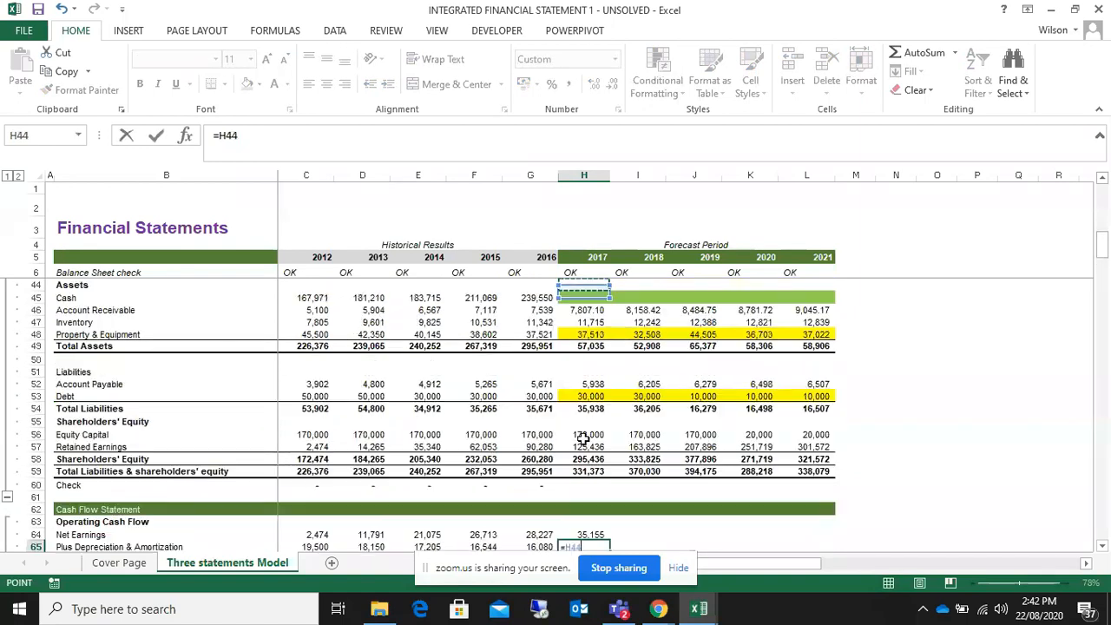
pyautogui.press('Up')
pyautogui.press('Up')
pyautogui.press('Up')
pyautogui.press('Up')
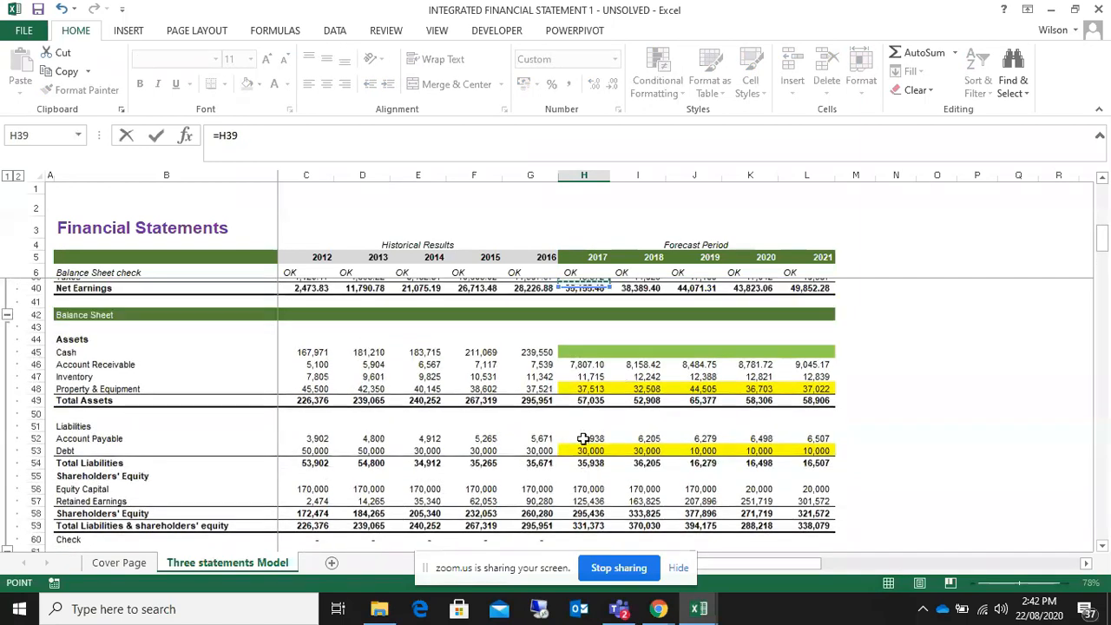
pyautogui.press('Up')
pyautogui.press('Up')
pyautogui.press('Up')
pyautogui.press('Up')
pyautogui.press('Up')
pyautogui.press('Up')
pyautogui.press('Up')
pyautogui.press('Down')
pyautogui.press('Down')
pyautogui.press('Return')
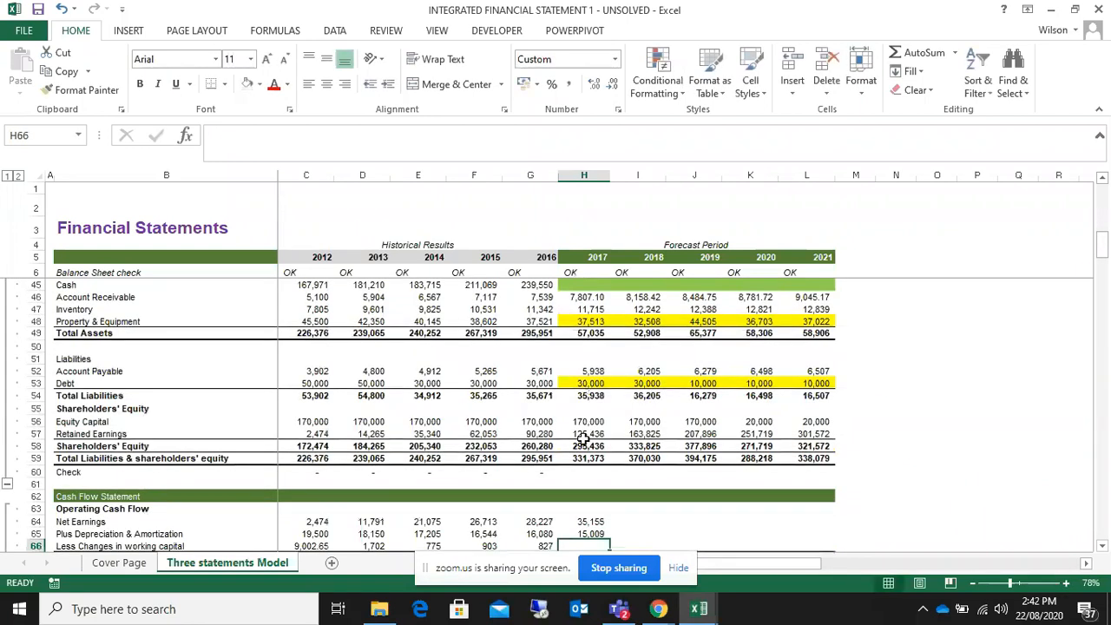
pyautogui.scroll(-1, 614, 430)
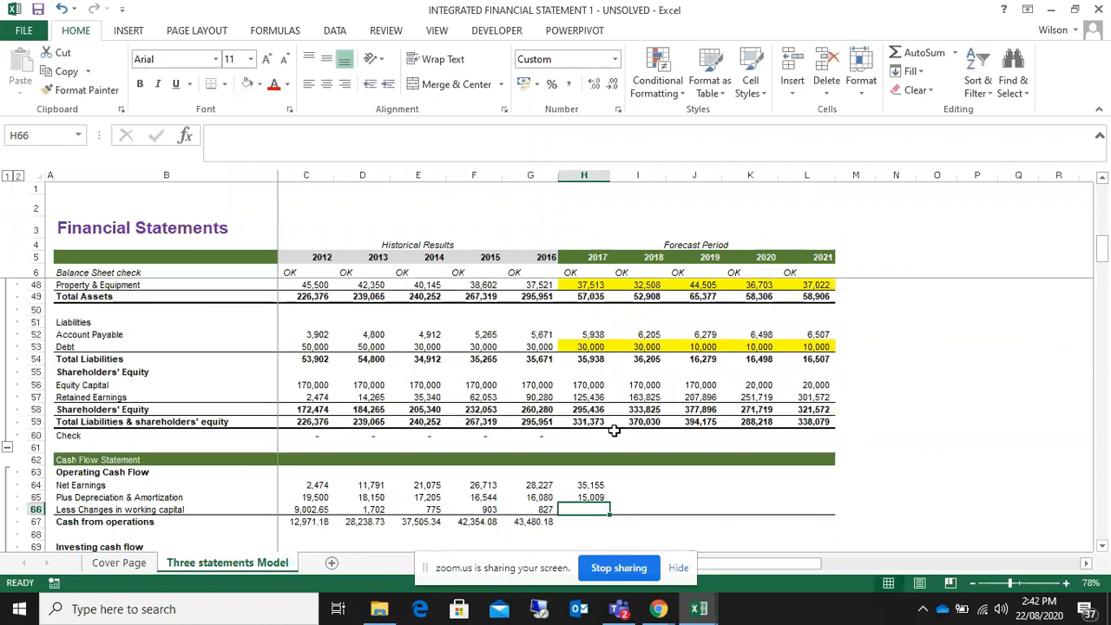
pyautogui.write('=')
pyautogui.press('Down')
pyautogui.press('Down')
pyautogui.press('Down')
pyautogui.press('Down')
pyautogui.press('Down')
pyautogui.press('Down')
pyautogui.press('Down')
pyautogui.press('Down')
pyautogui.press('Down')
pyautogui.press('Down')
pyautogui.press('Down')
pyautogui.press('Down')
pyautogui.press('Down')
pyautogui.press('Down')
pyautogui.press('Down')
pyautogui.press('Down')
pyautogui.press('Down')
pyautogui.press('Down')
pyautogui.press('Down')
pyautogui.press('Down')
pyautogui.press('Down')
pyautogui.press('Down')
pyautogui.press('Down')
pyautogui.press('Down')
pyautogui.press('Down')
pyautogui.press('Down')
pyautogui.press('Down')
pyautogui.press('Down')
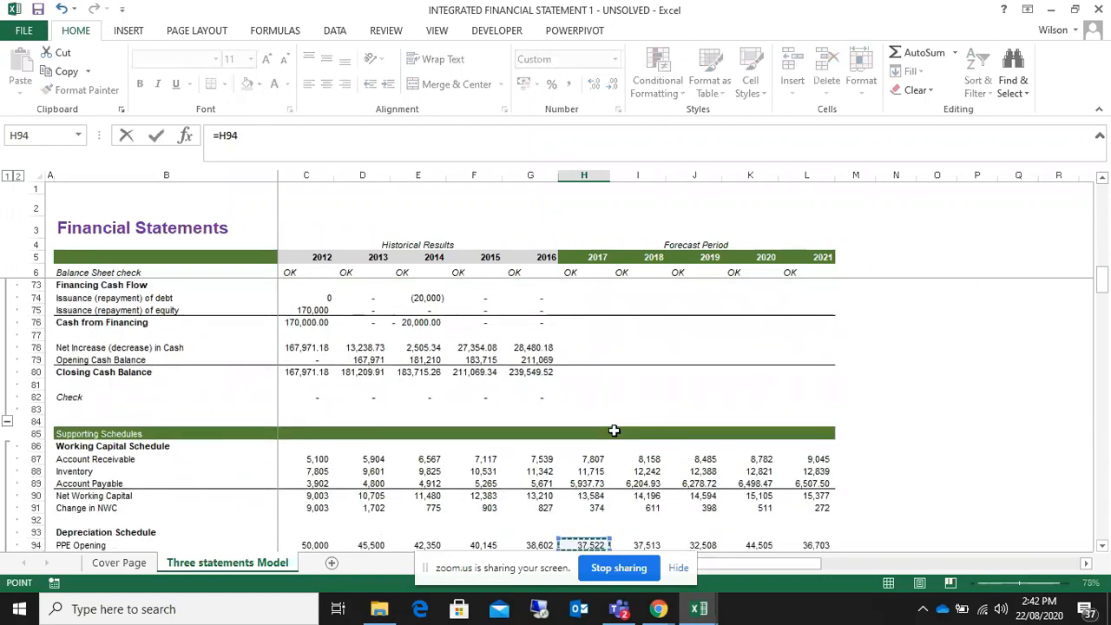
pyautogui.press('Up')
pyautogui.press('Up')
pyautogui.press('Up')
pyautogui.press('Up')
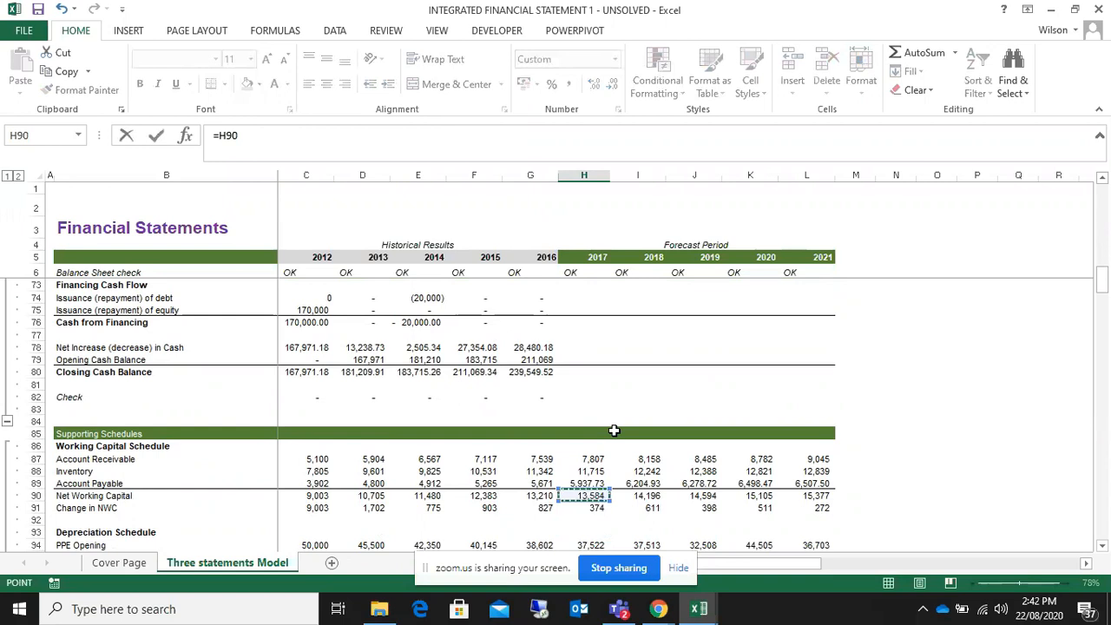
pyautogui.press('Escape')
# - Link 2017 Less Changes in working capital (H66) to Change in NWC in the Working Capital Schedule with =H91
pyautogui.scroll(1, 613, 430)
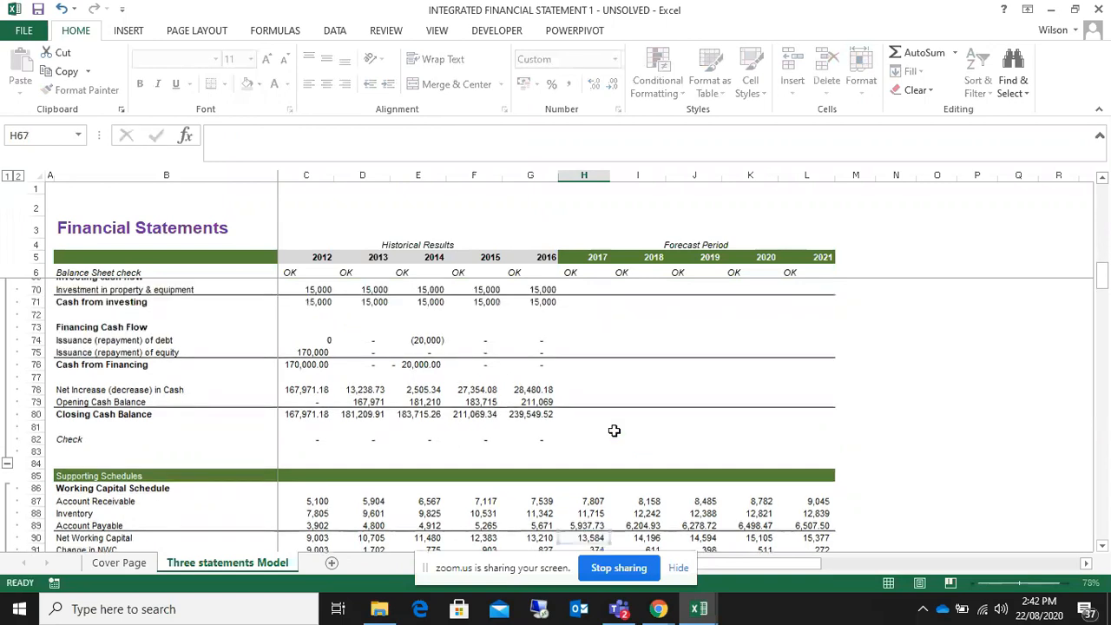
pyautogui.scroll(4, 614, 431)
pyautogui.click(590, 384)
pyautogui.write('=')
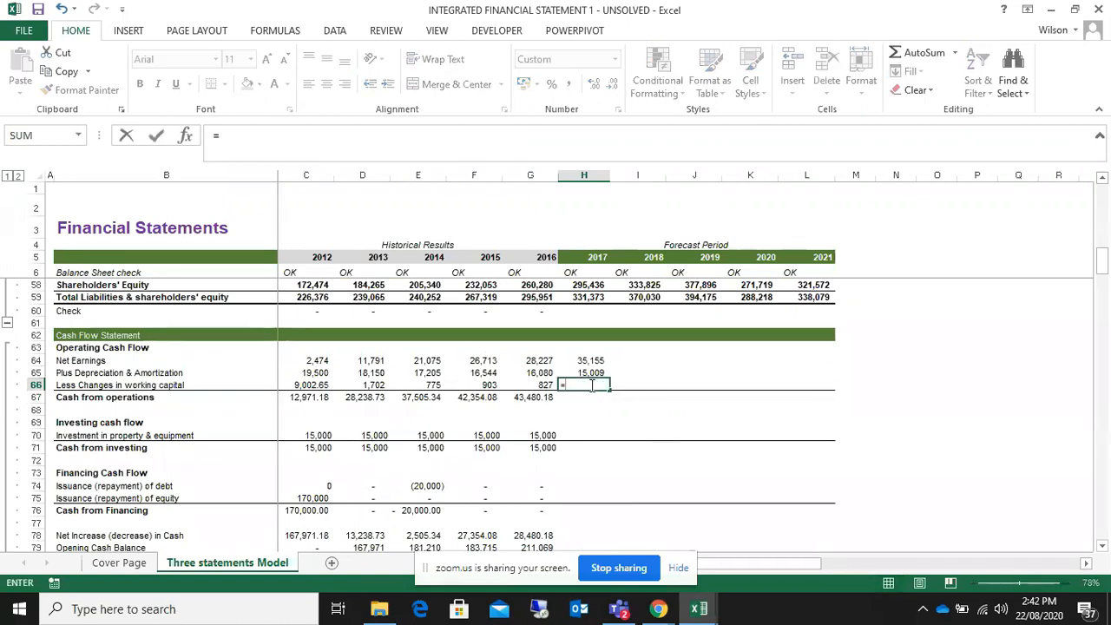
pyautogui.scroll(-1, 592, 385)
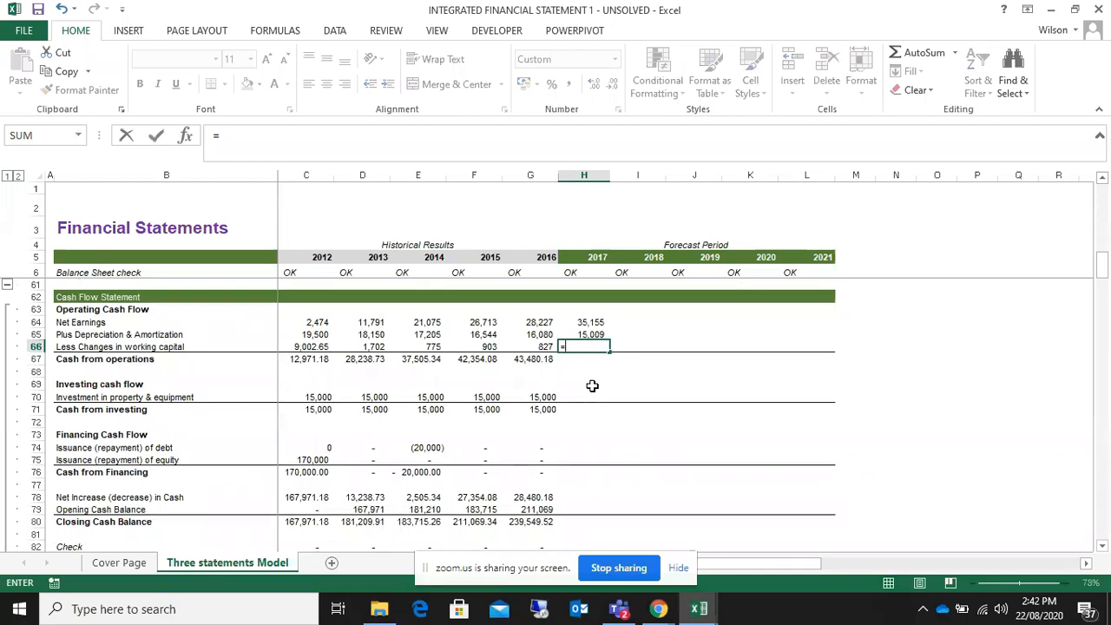
pyautogui.press('Down')
pyautogui.press('Down')
pyautogui.press('Down')
pyautogui.press('Down')
pyautogui.press('Down')
pyautogui.press('Down')
pyautogui.press('Down')
pyautogui.press('Down')
pyautogui.press('Down')
pyautogui.press('Down')
pyautogui.press('Down')
pyautogui.press('Down')
pyautogui.press('Down')
pyautogui.press('Down')
pyautogui.press('Down')
pyautogui.press('Down')
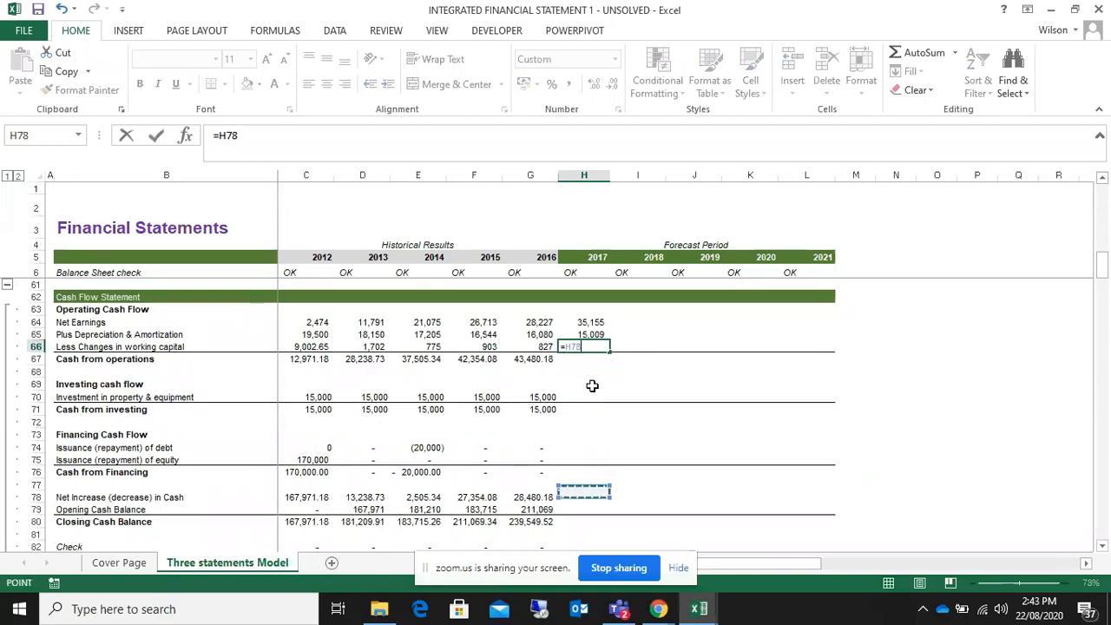
pyautogui.press('Down')
pyautogui.press('Down')
pyautogui.press('Down')
pyautogui.press('Down')
pyautogui.press('Down')
pyautogui.press('Down')
pyautogui.press('Down')
pyautogui.press('Down')
pyautogui.press('Down')
pyautogui.press('Down')
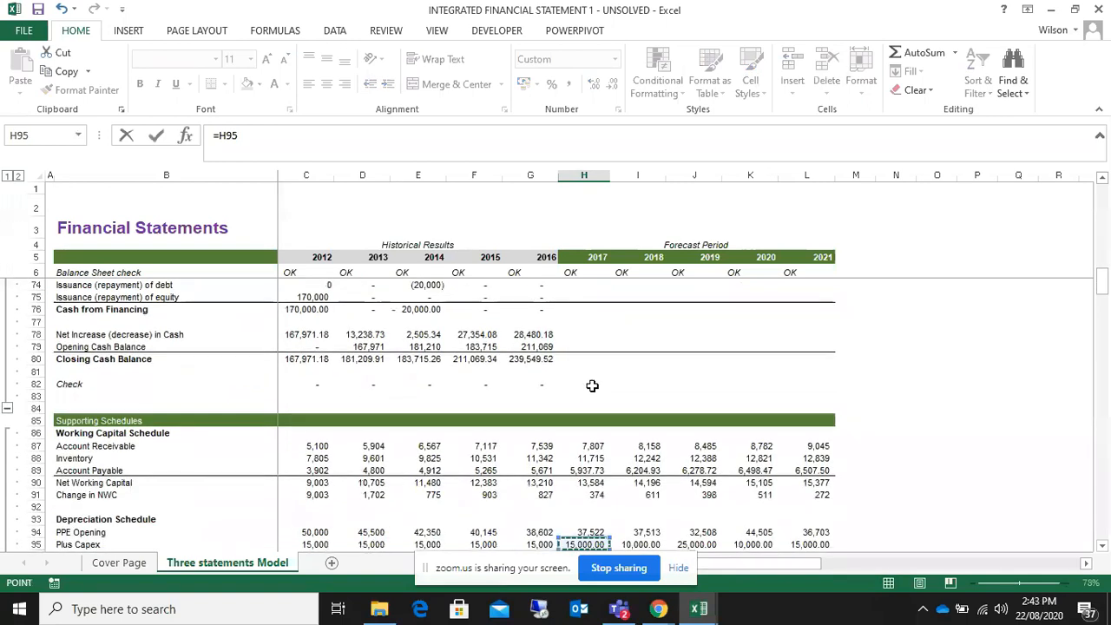
pyautogui.press('Up')
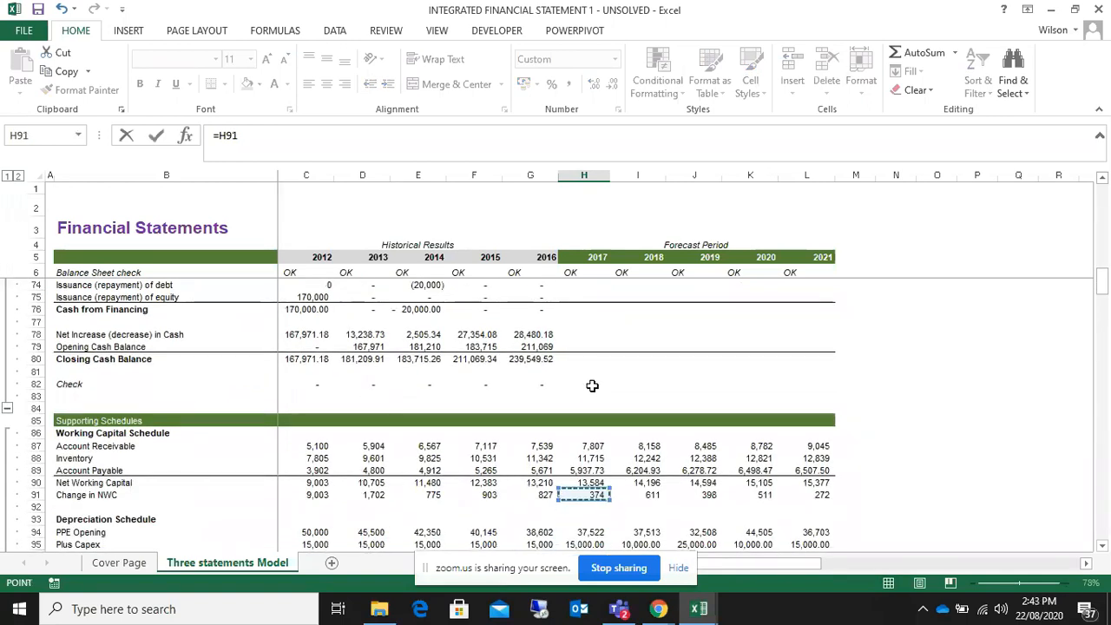
pyautogui.press('Return')
# - Calculate 2017 Cash from operations in H67 with the formula =H64+H65-H66
pyautogui.scroll(2, 592, 385)
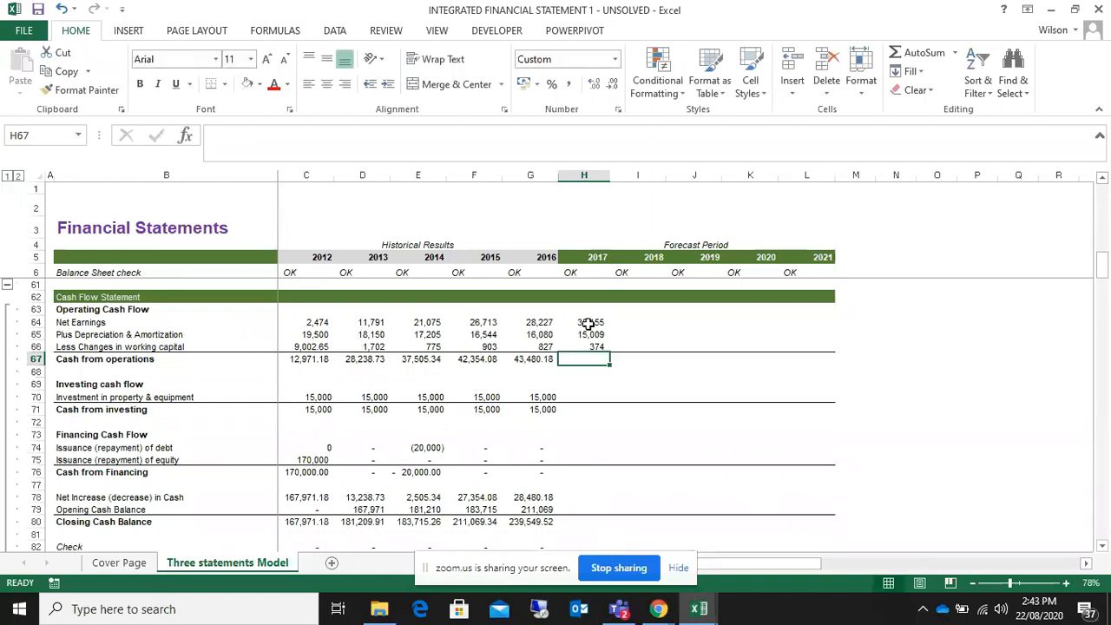
pyautogui.moveTo(588, 322); pyautogui.dragTo(595, 344)
pyautogui.click(579, 364)
pyautogui.write('=')
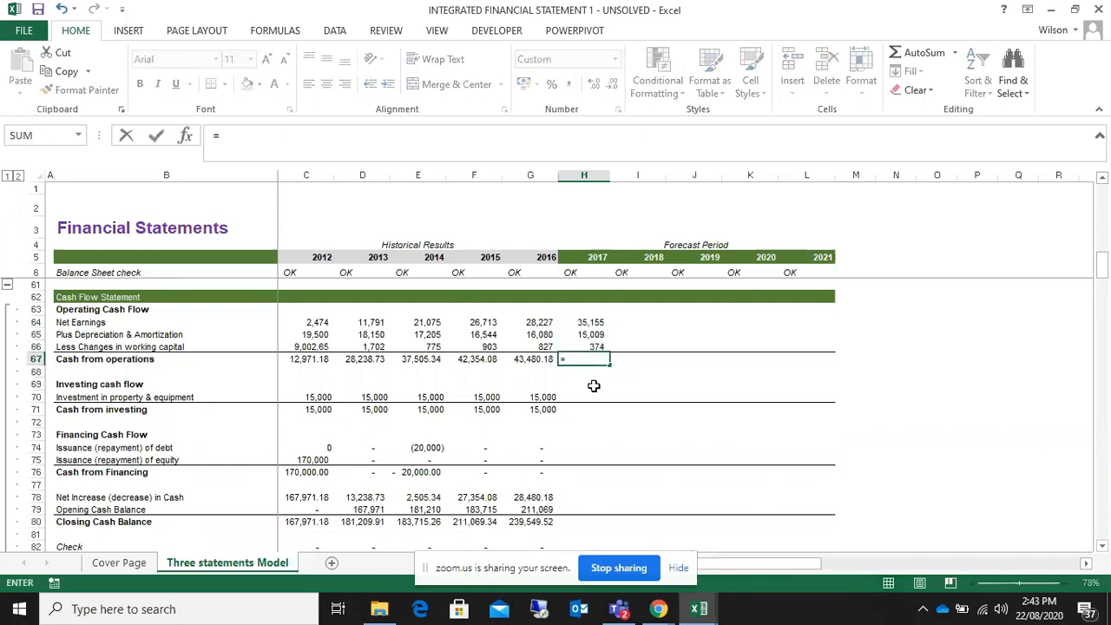
pyautogui.click(590, 325)
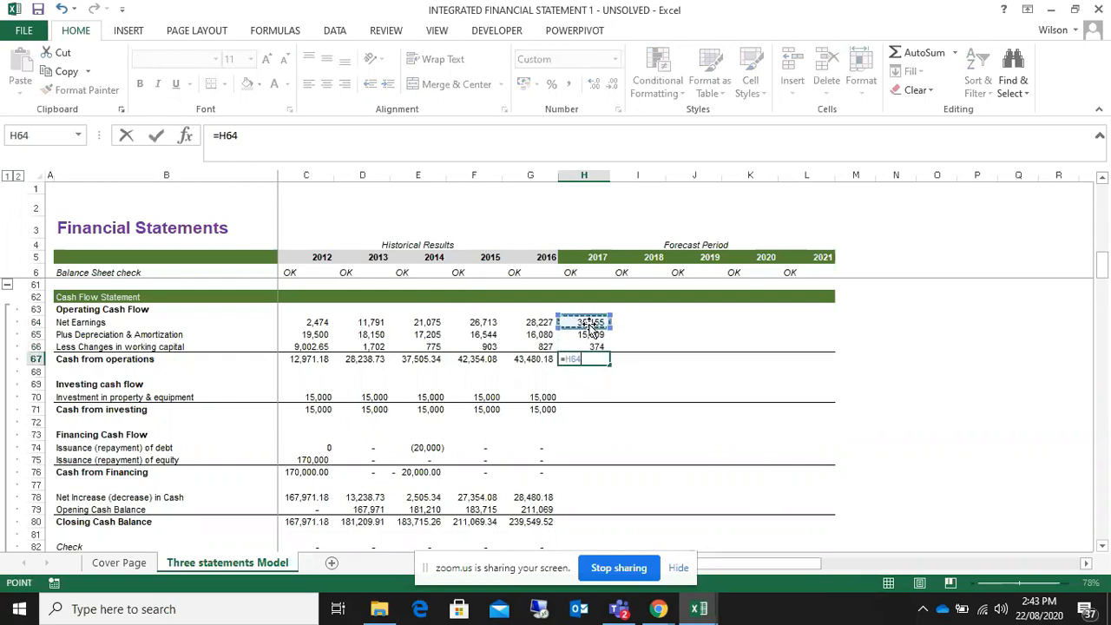
pyautogui.write('+')
pyautogui.click(586, 335)
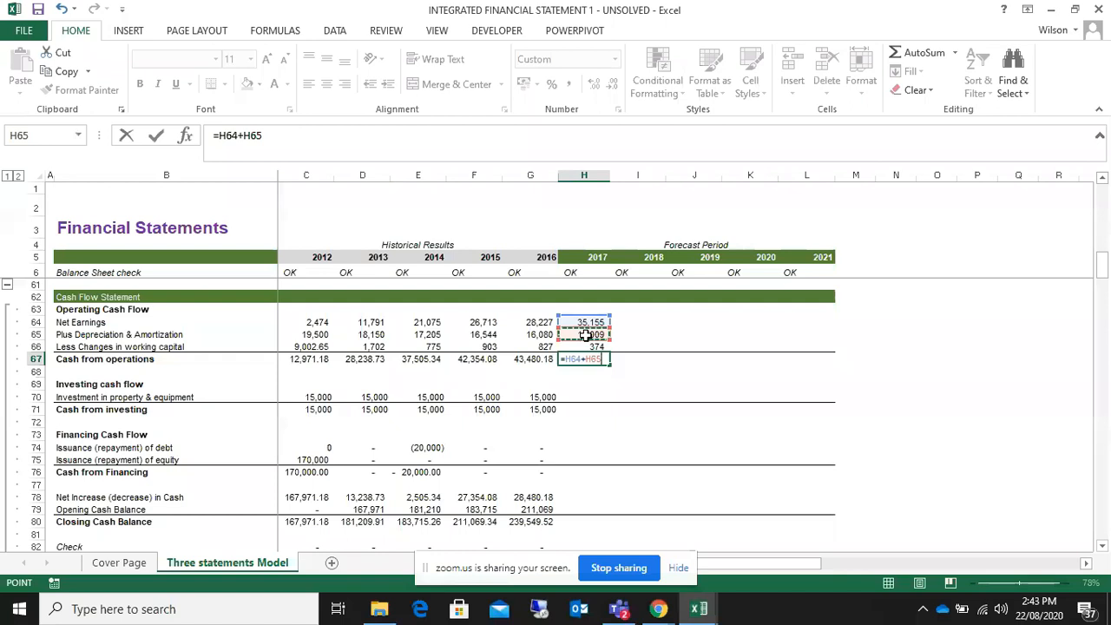
pyautogui.write('-')
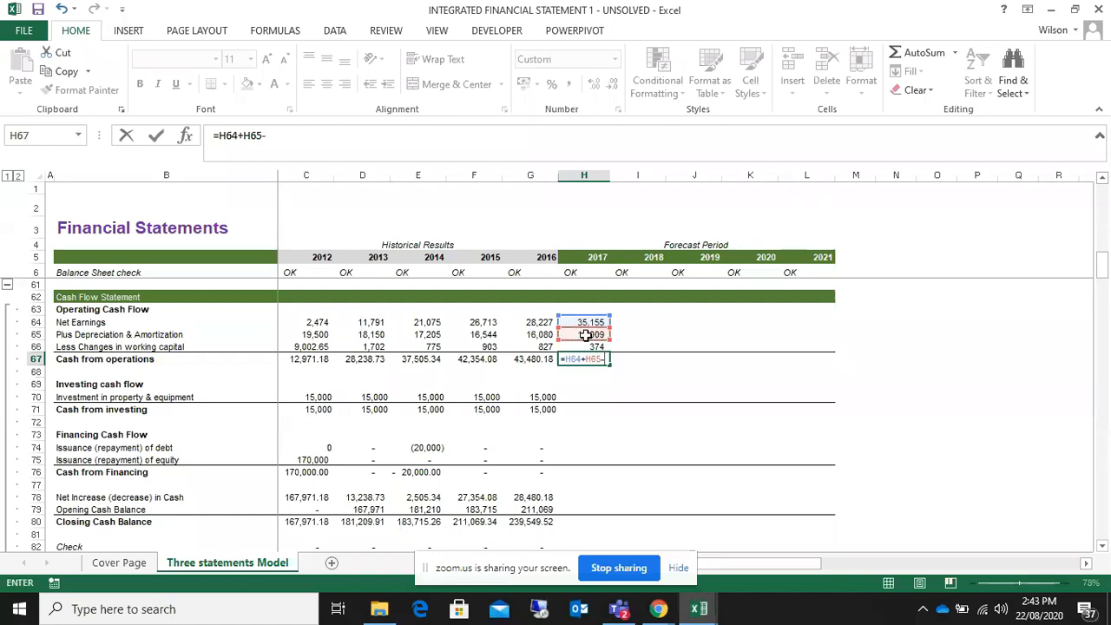
pyautogui.click(588, 345)
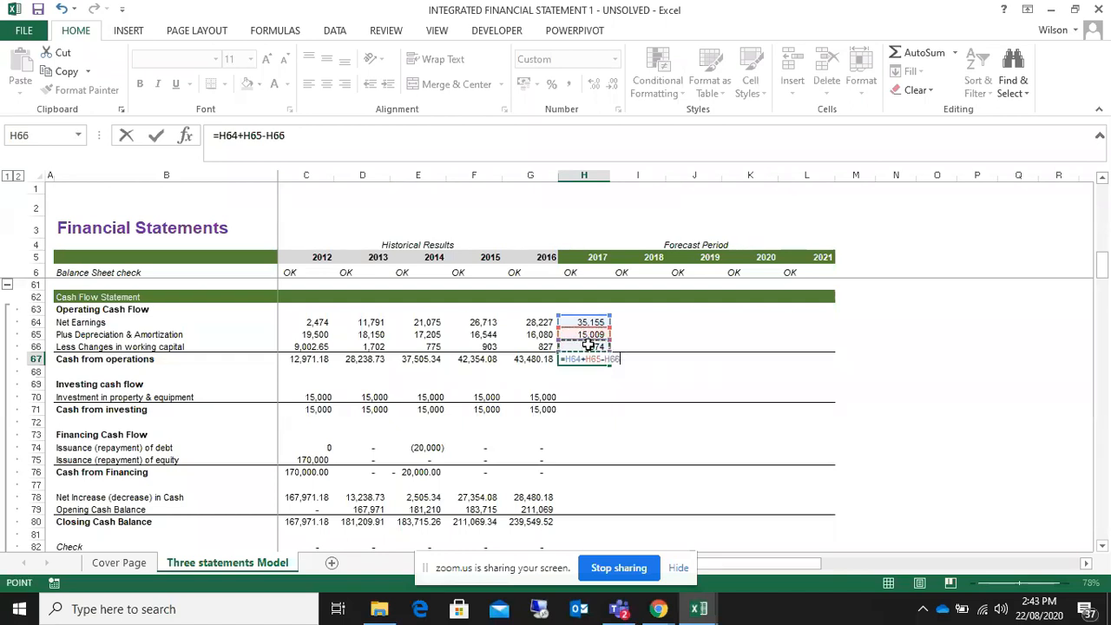
pyautogui.press('Return')
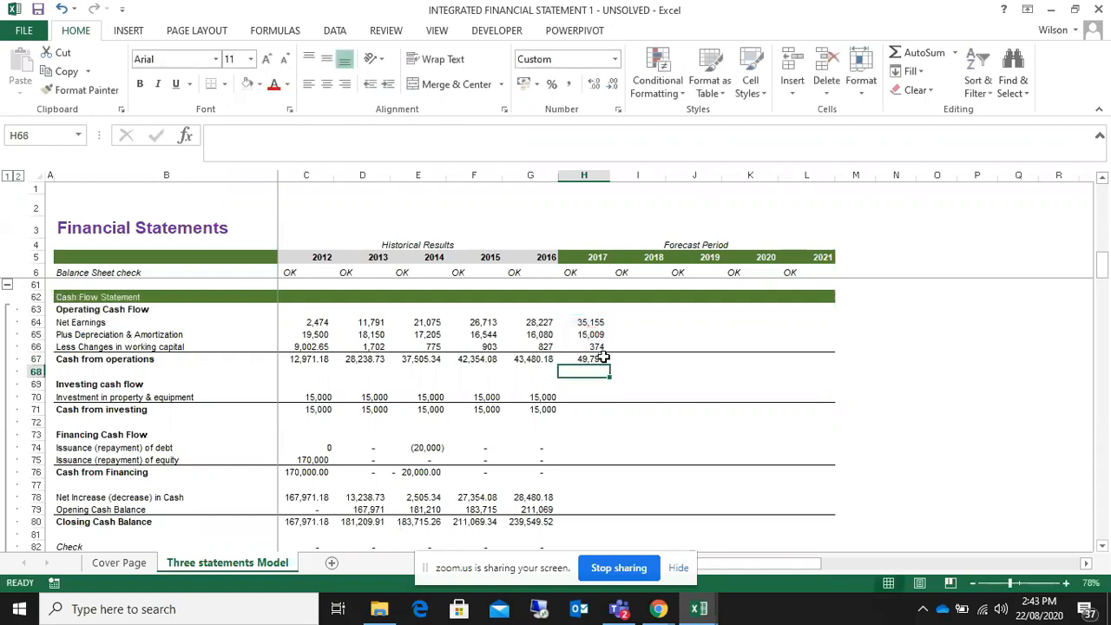
# - Fill the 2017 operating cash flow formulas (H64:H67) across to 2021 (column L)
pyautogui.moveTo(586, 323); pyautogui.dragTo(579, 369)
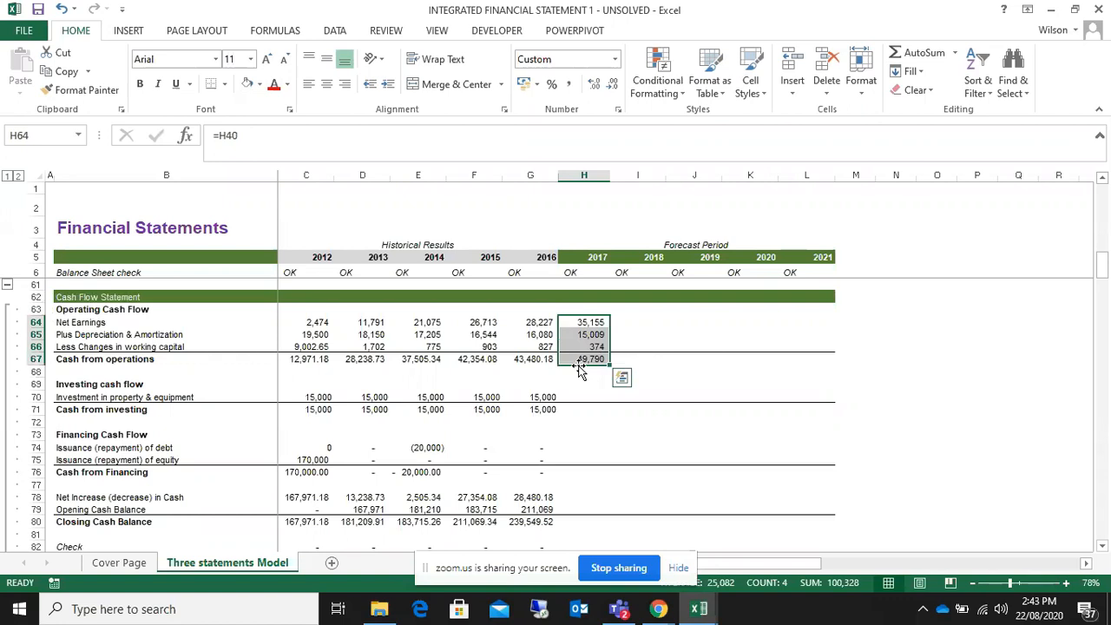
pyautogui.hotkey('shift', 'Right')
pyautogui.hotkey('shift', 'Right')
pyautogui.hotkey('shift', 'Right')
pyautogui.hotkey('shift', 'Right')
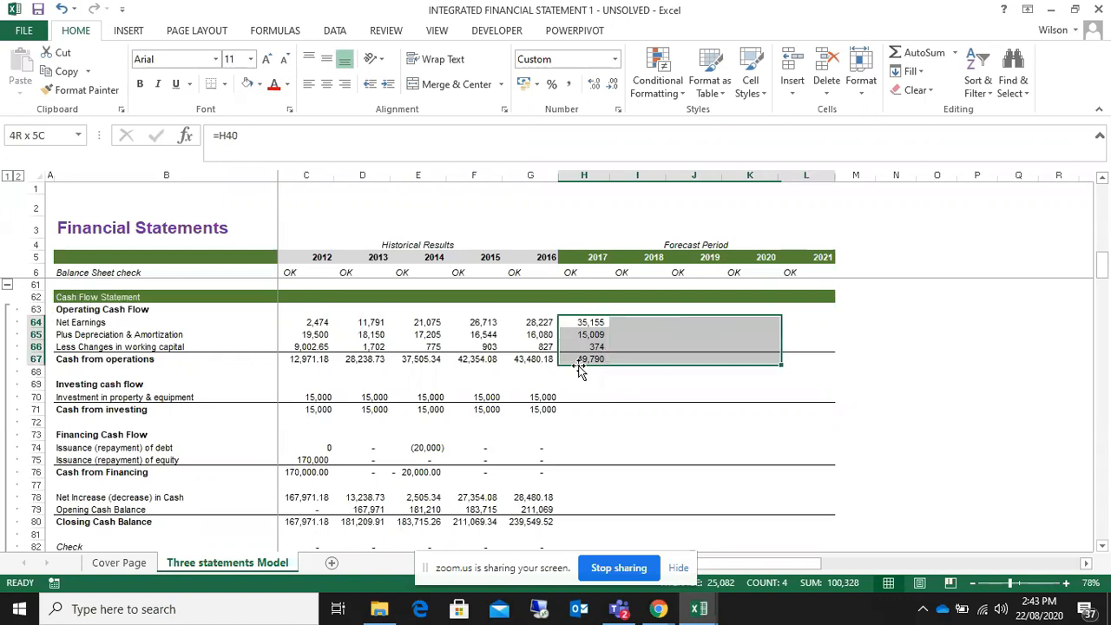
pyautogui.hotkey('ctrl', 'r')
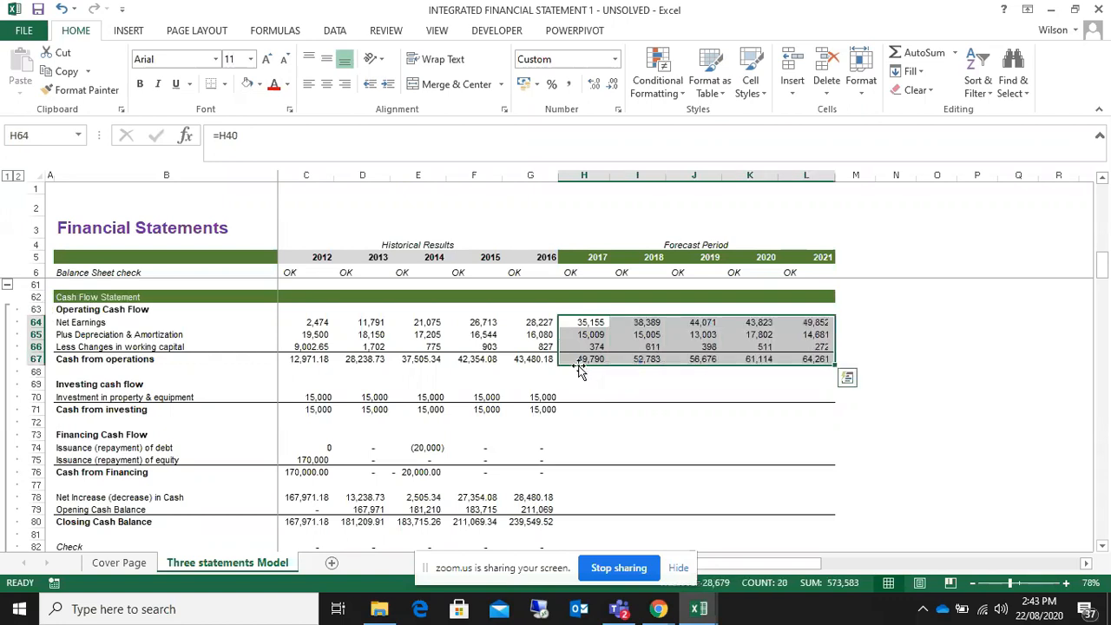
# - Link 2017 Investment in property & equipment (H70) to the Capital Expenditure assumption with =H21, and reselect H70
pyautogui.scroll(-2, 724, 388)
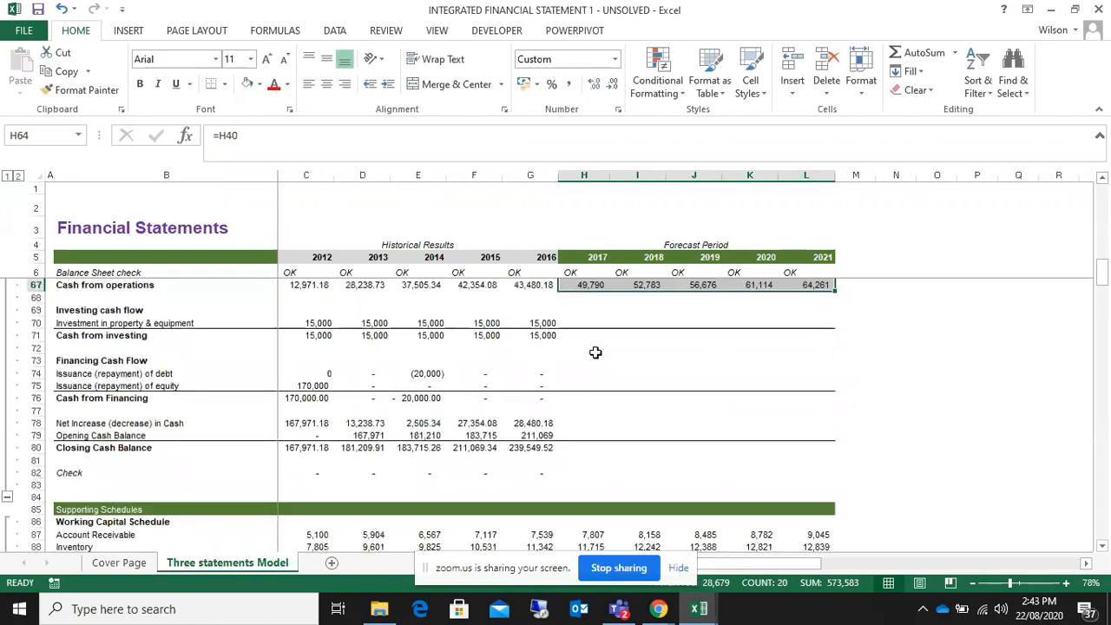
pyautogui.scroll(1, 595, 353)
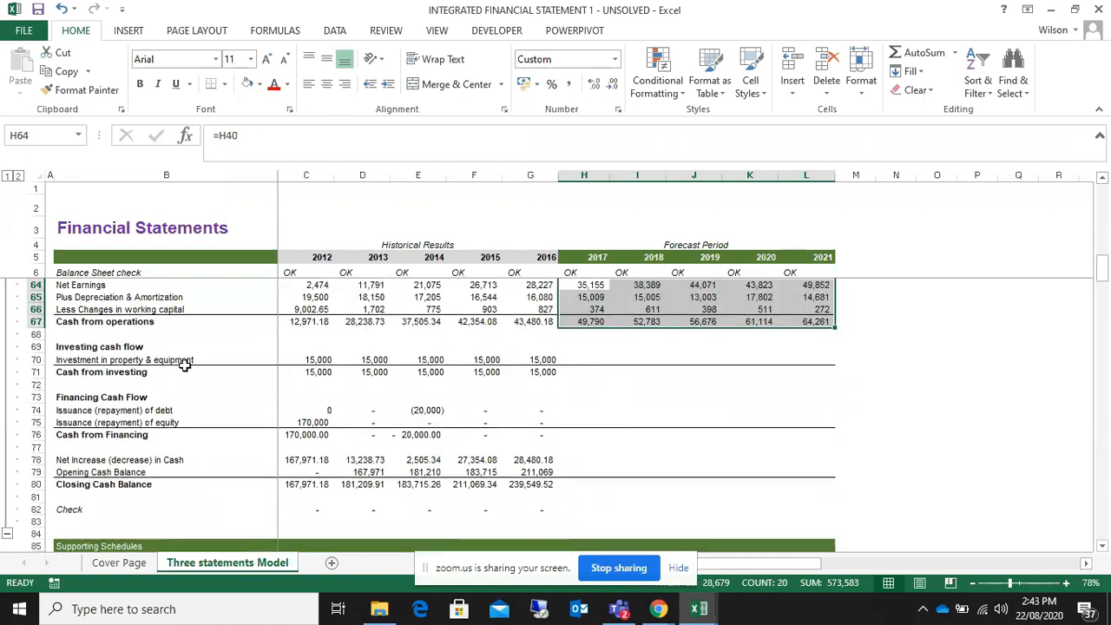
pyautogui.click(587, 360)
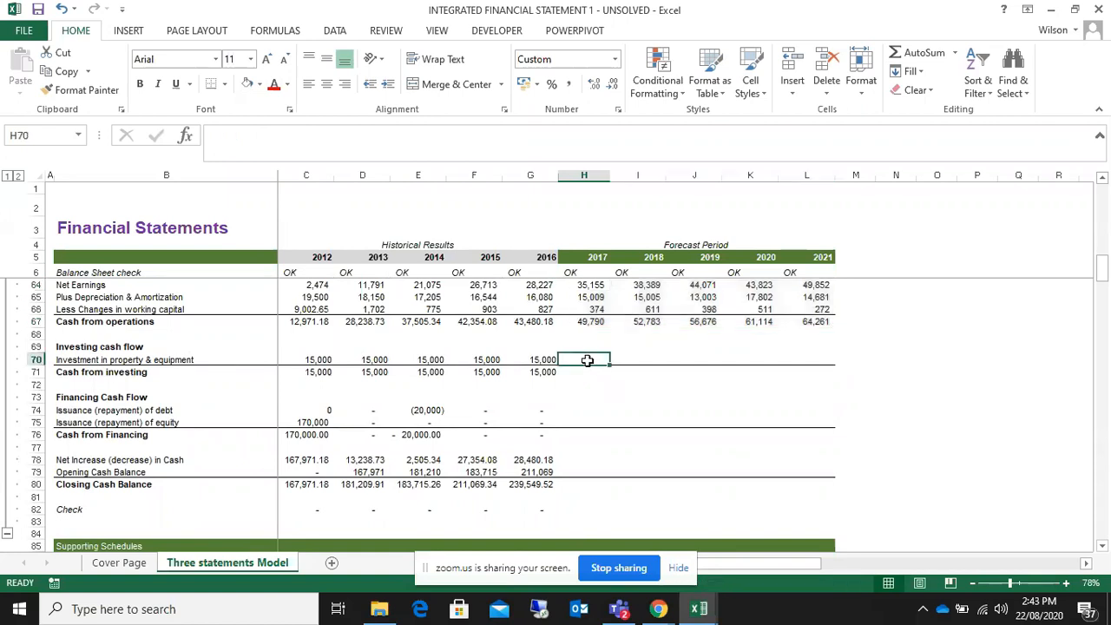
pyautogui.write('=')
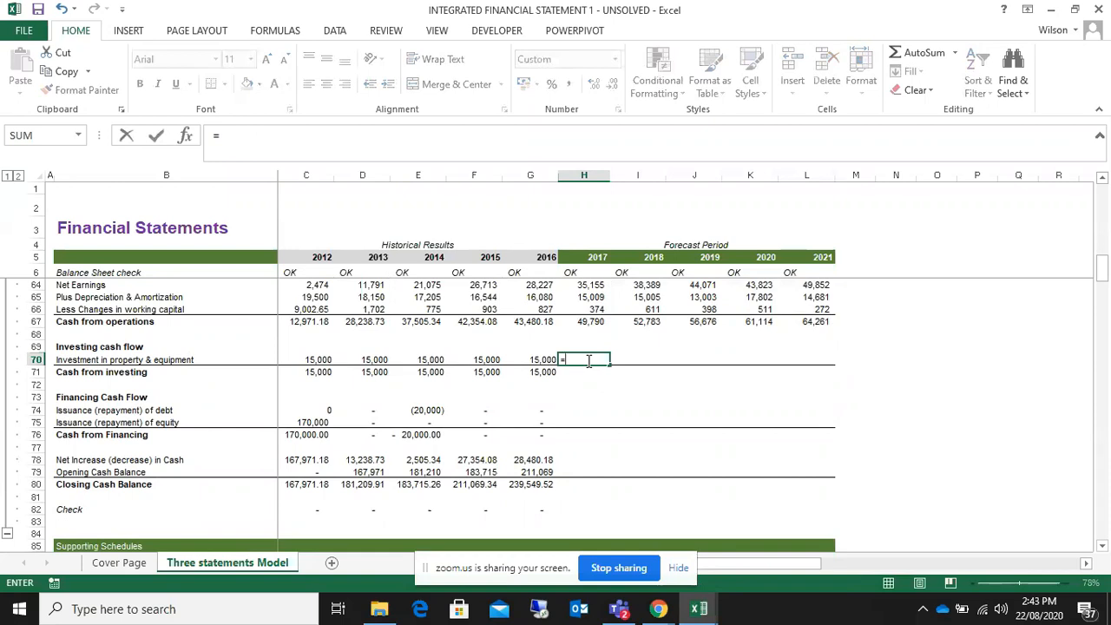
pyautogui.scroll(15, 587, 360)
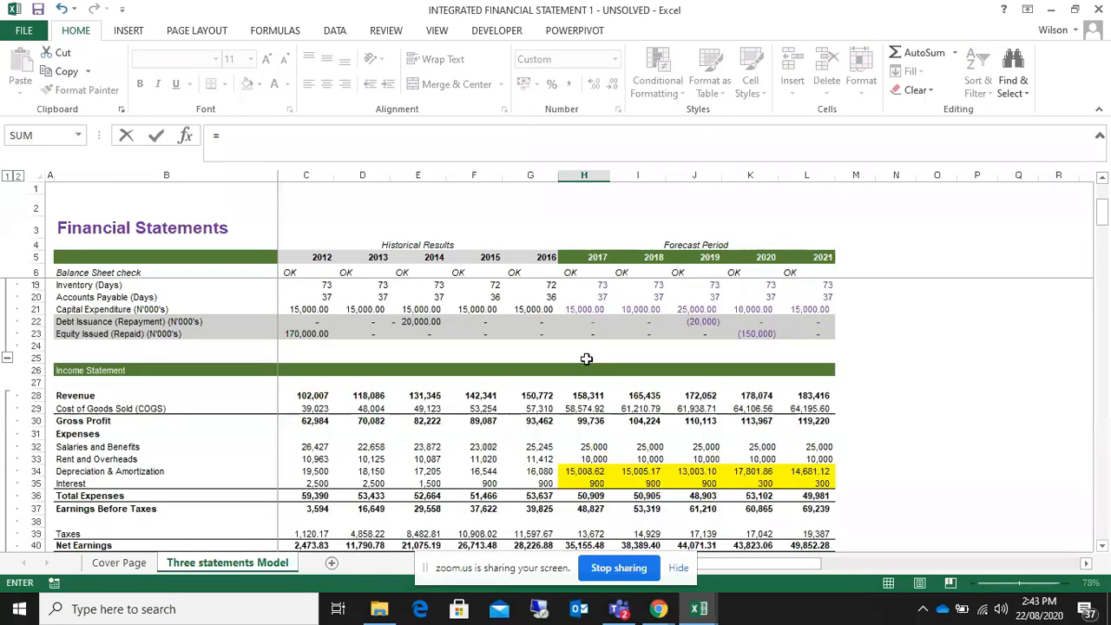
pyautogui.scroll(-4, 586, 358)
pyautogui.scroll(-3, 590, 360)
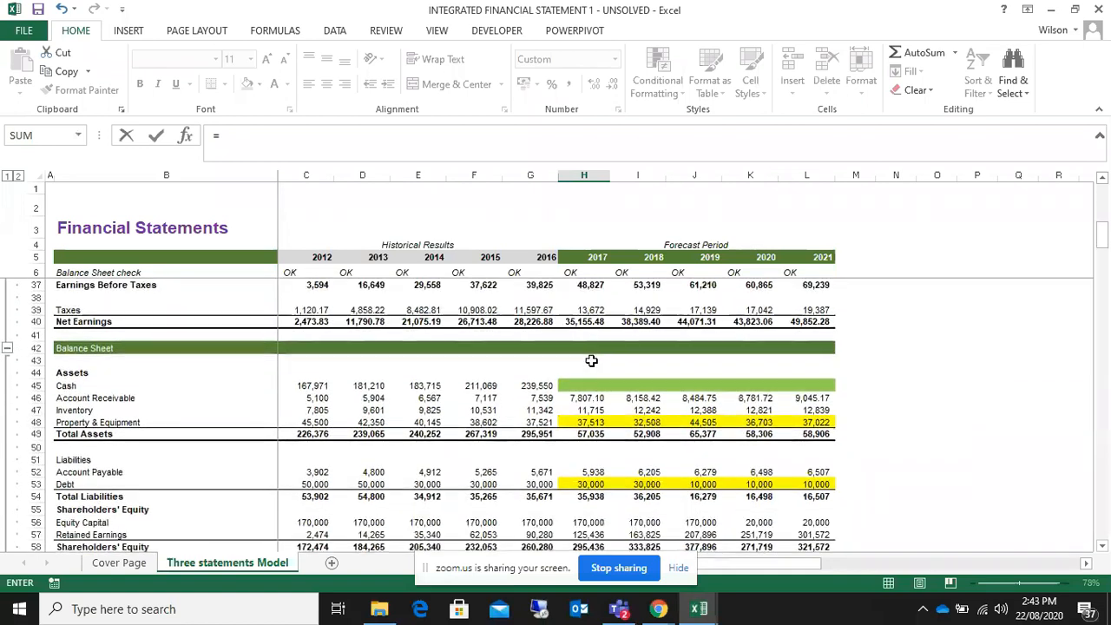
pyautogui.scroll(-1, 591, 360)
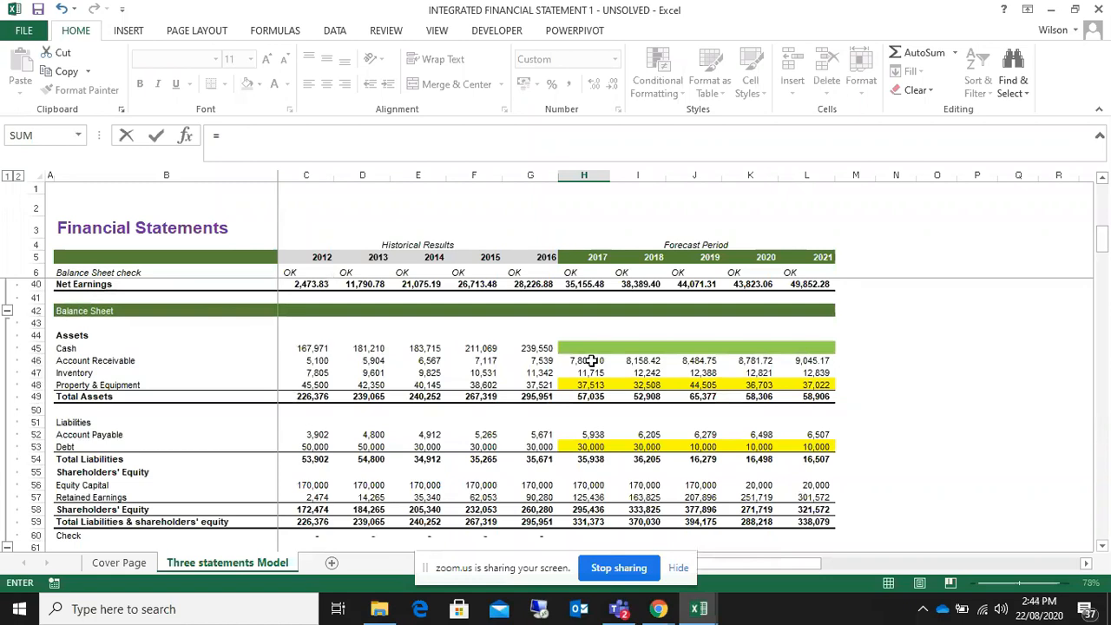
pyautogui.scroll(8, 590, 360)
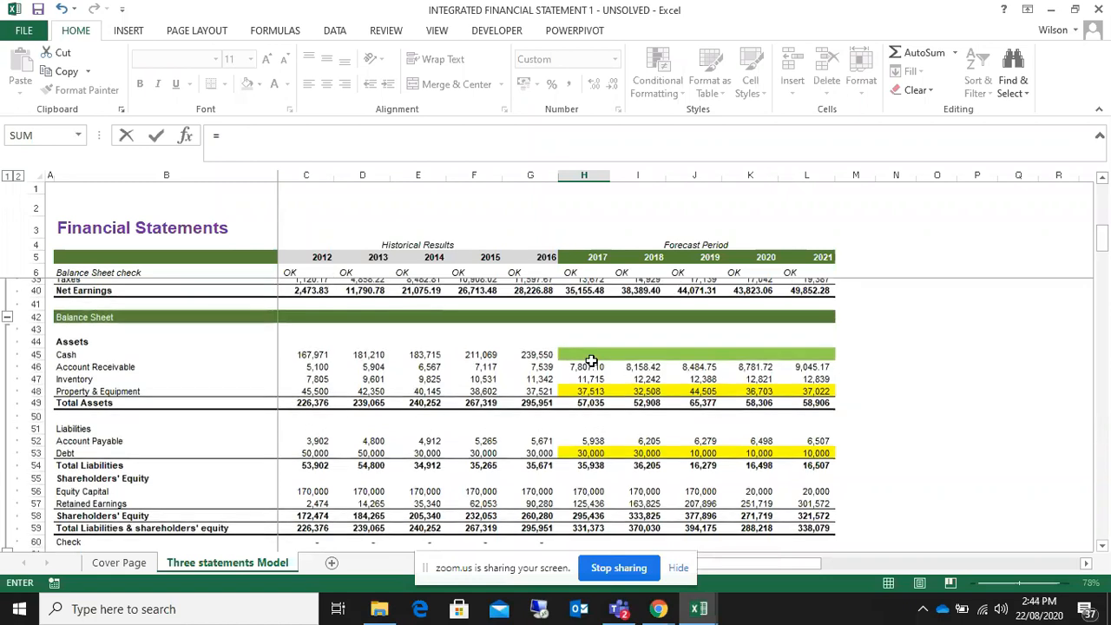
pyautogui.scroll(2, 590, 360)
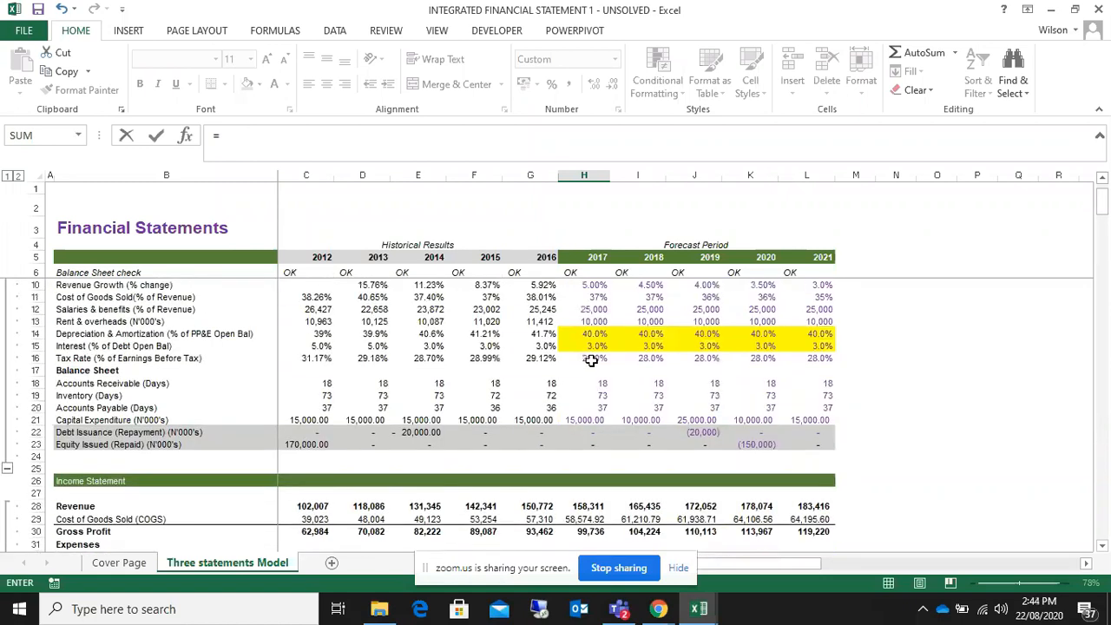
pyautogui.click(588, 419)
pyautogui.press('Return')
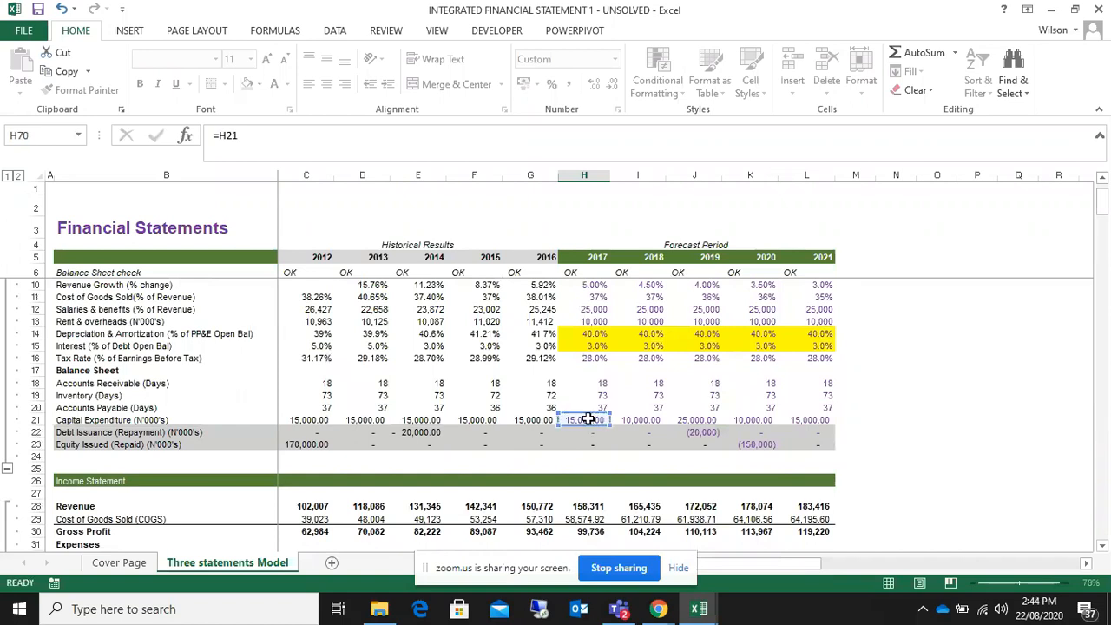
pyautogui.scroll(-17, 587, 419)
pyautogui.click(579, 408)
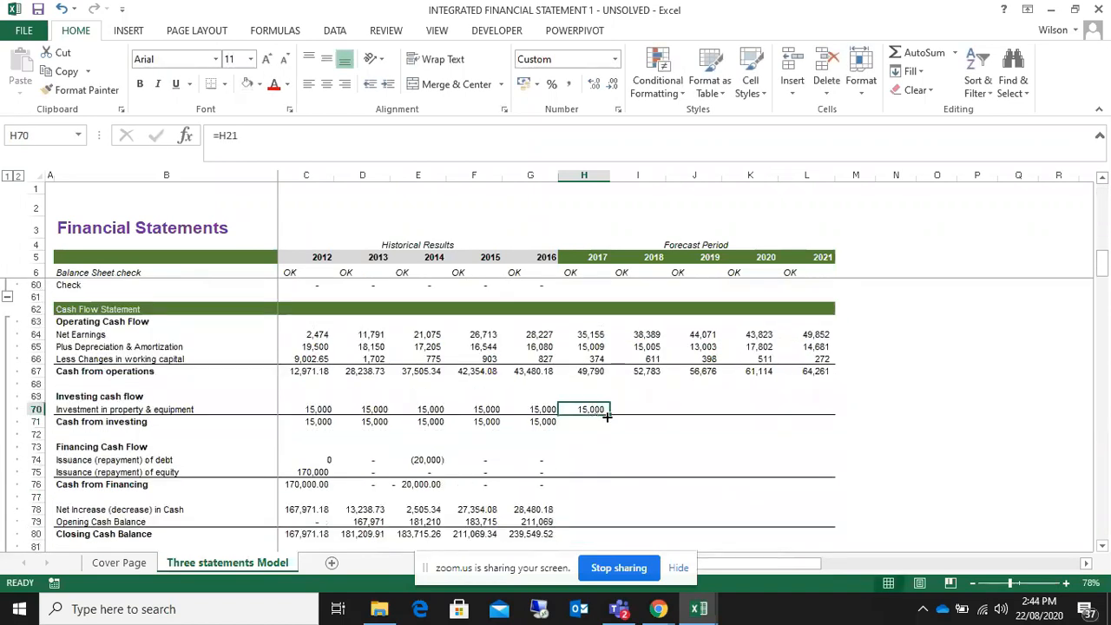
# - Fill the forecast Investment in property & equipment (row 70) from H70 and Cash from investing (row 71) from G71 across to 2021
pyautogui.moveTo(610, 415); pyautogui.dragTo(830, 418)
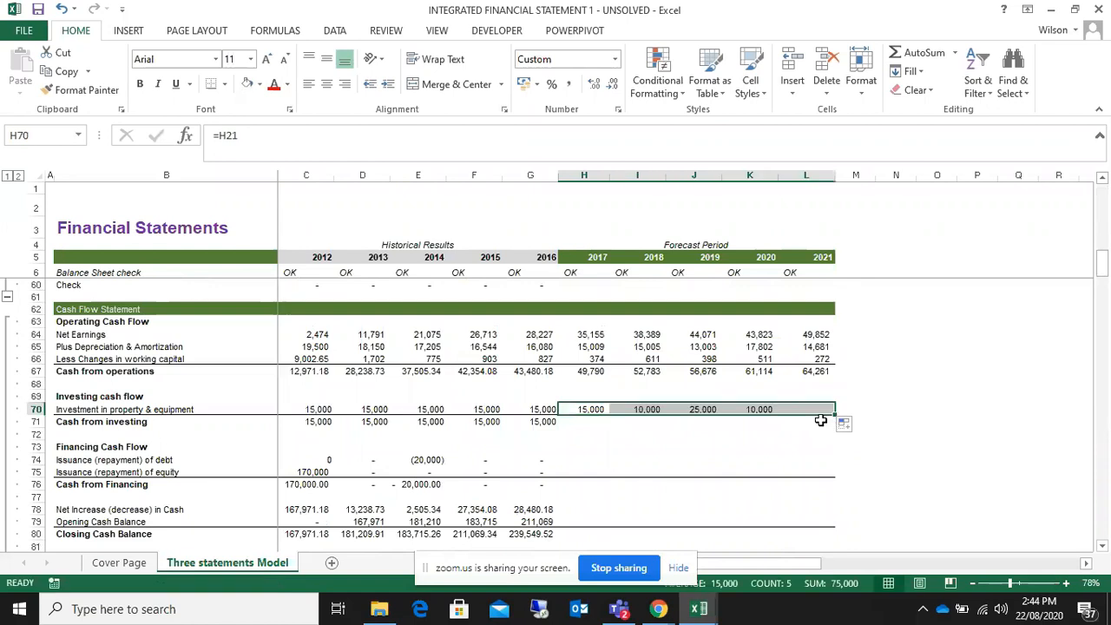
pyautogui.click(560, 422)
pyautogui.click(588, 421)
pyautogui.click(538, 420)
pyautogui.doubleClick(538, 421)
pyautogui.press('Return')
pyautogui.click(538, 420)
pyautogui.click(579, 423)
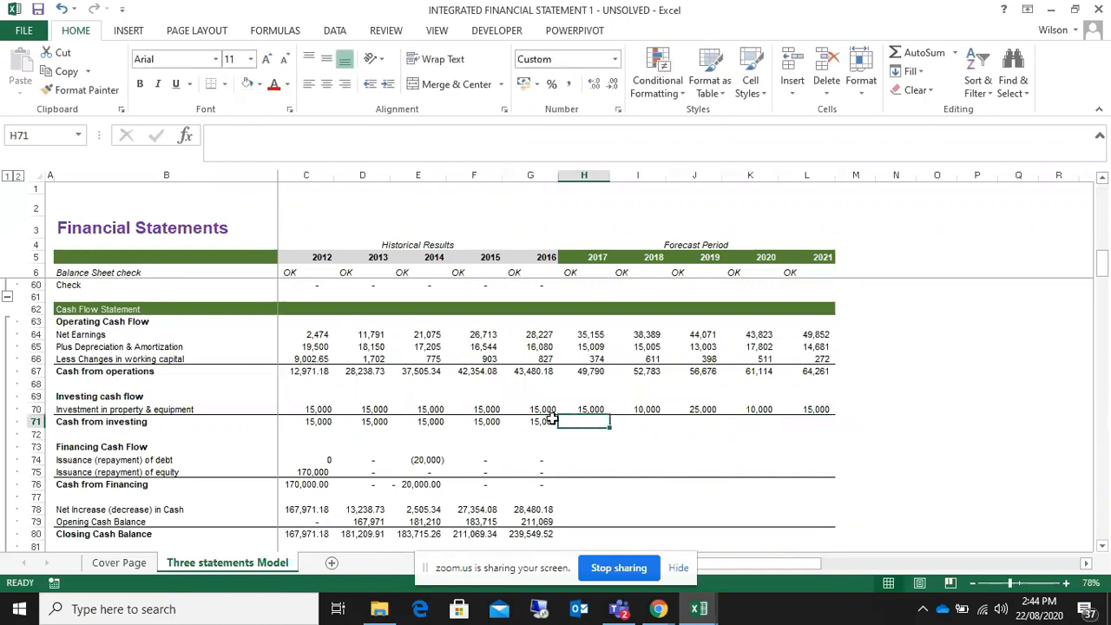
pyautogui.click(540, 421)
pyautogui.click(586, 421)
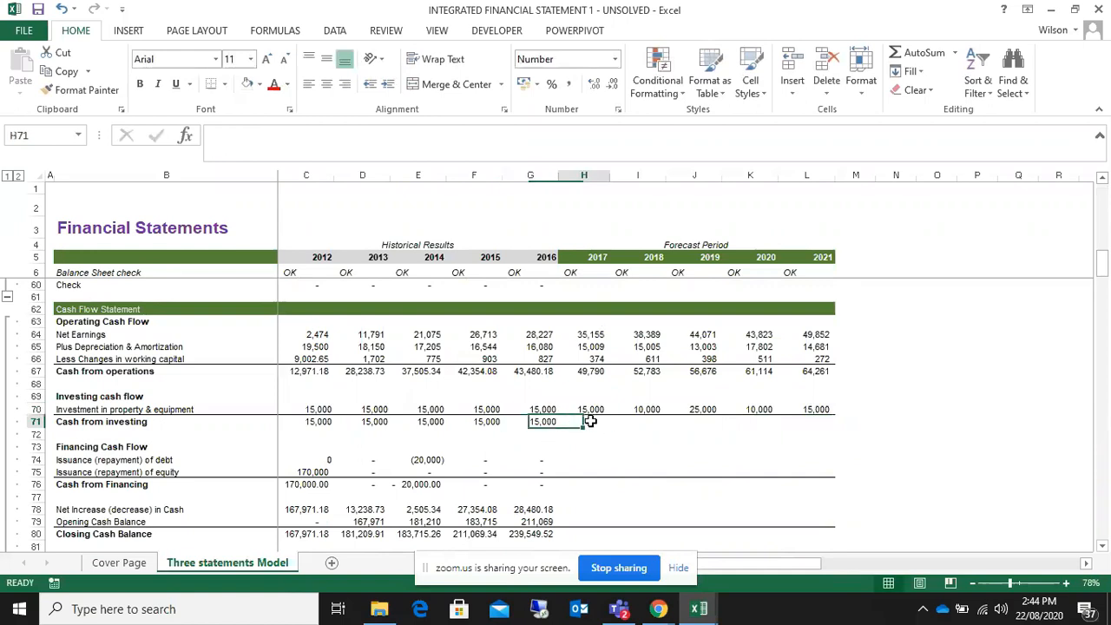
pyautogui.click(544, 421)
pyautogui.moveTo(558, 426); pyautogui.dragTo(818, 427)
# - Link 2017 Issuance (repayment) of debt (H74) to the Debt Issuance (Repayment) assumption with =H22
pyautogui.scroll(-2, 777, 434)
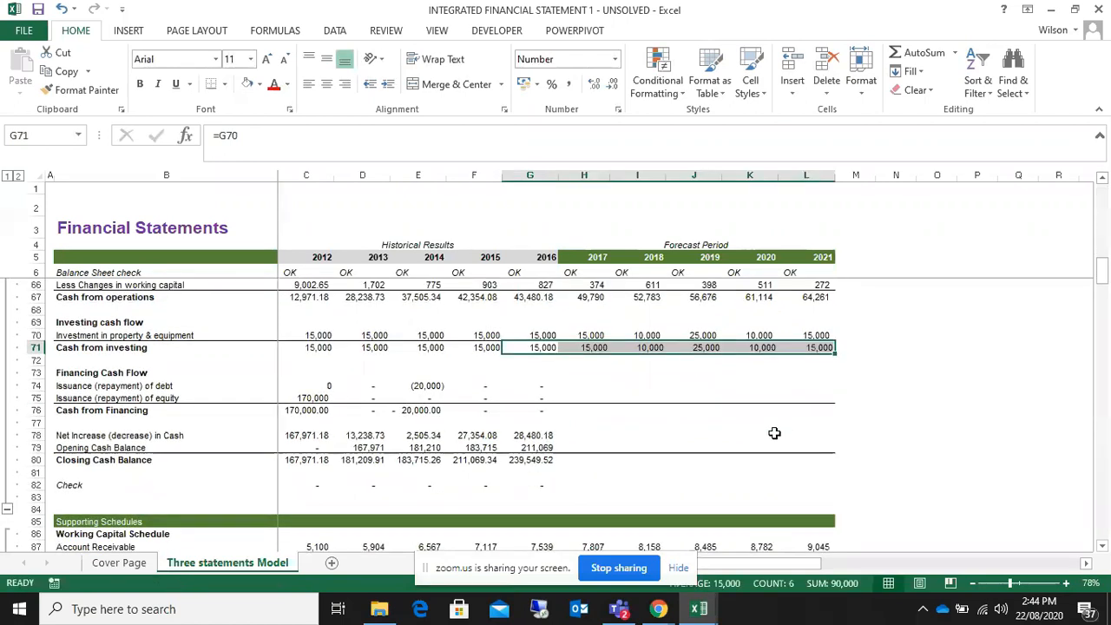
pyautogui.click(568, 387)
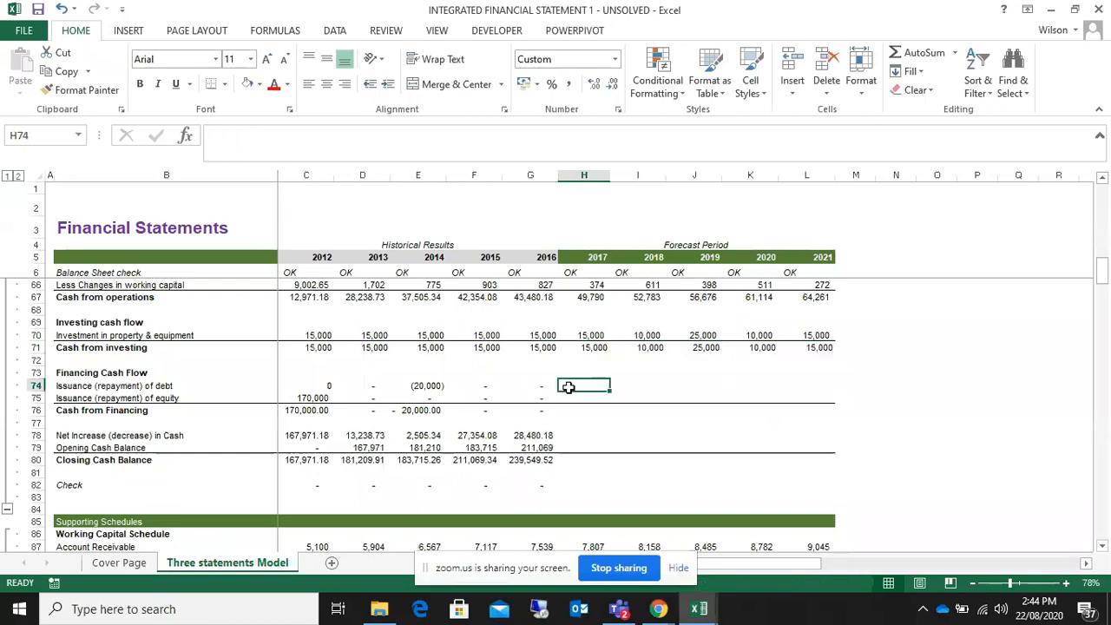
pyautogui.write('=')
pyautogui.press('Up')
pyautogui.press('Up')
pyautogui.press('Up')
pyautogui.press('Up')
pyautogui.press('Up')
pyautogui.press('Up')
pyautogui.press('Up')
pyautogui.press('Up')
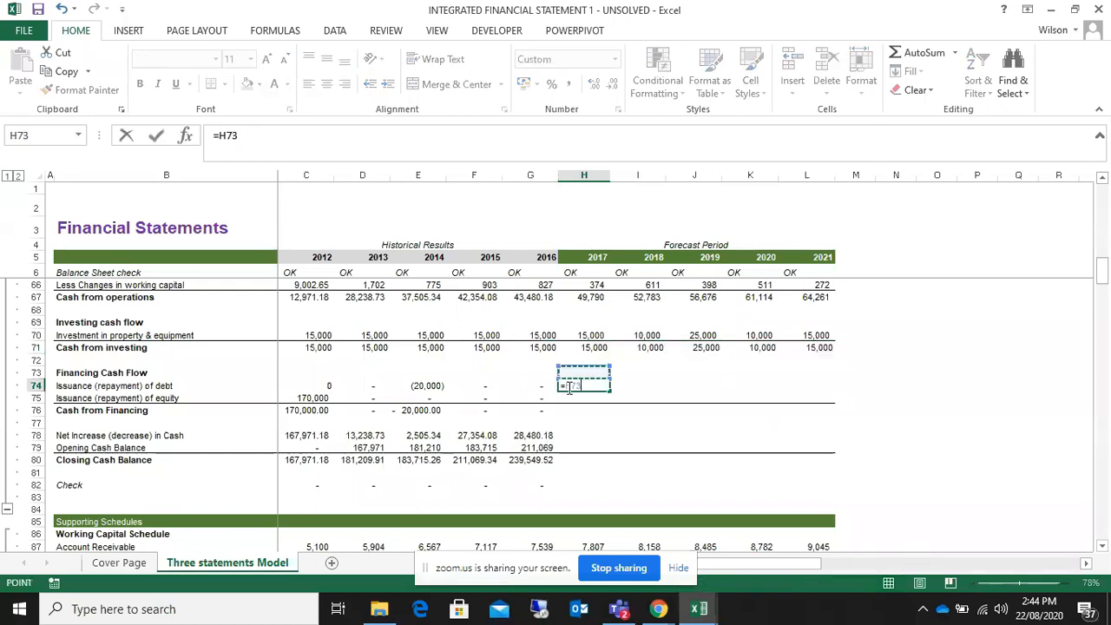
pyautogui.press('Up')
pyautogui.press('Up')
pyautogui.press('Up')
pyautogui.press('Up')
pyautogui.press('Up')
pyautogui.press('Up')
pyautogui.press('Up')
pyautogui.press('Up')
pyautogui.press('Up')
pyautogui.press('Up')
pyautogui.press('Up')
pyautogui.press('Up')
pyautogui.press('Up')
pyautogui.press('Up')
pyautogui.press('Up')
pyautogui.press('Up')
pyautogui.press('Up')
pyautogui.press('Up')
pyautogui.press('Up')
pyautogui.press('Up')
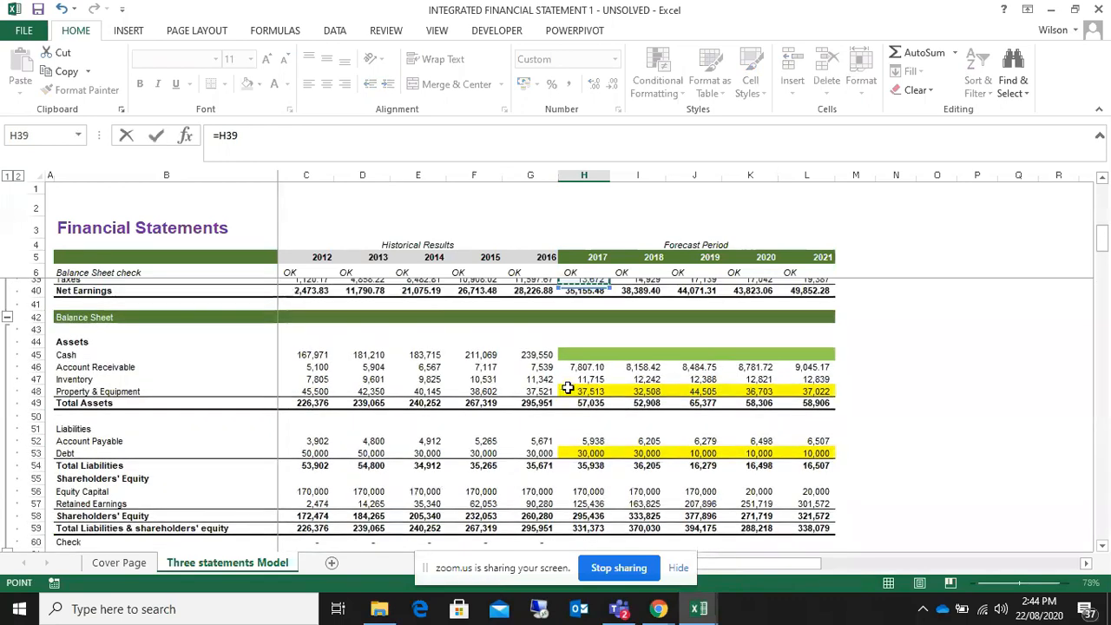
pyautogui.press('Up')
pyautogui.press('Up')
pyautogui.press('Up')
pyautogui.press('Up')
pyautogui.press('Up')
pyautogui.press('Up')
pyautogui.press('Up')
pyautogui.press('Up')
pyautogui.press('Up')
pyautogui.press('Up')
pyautogui.press('Up')
pyautogui.press('Up')
pyautogui.press('Up')
pyautogui.press('Up')
pyautogui.press('Up')
pyautogui.press('Up')
pyautogui.press('Up')
pyautogui.press('Up')
pyautogui.press('Down')
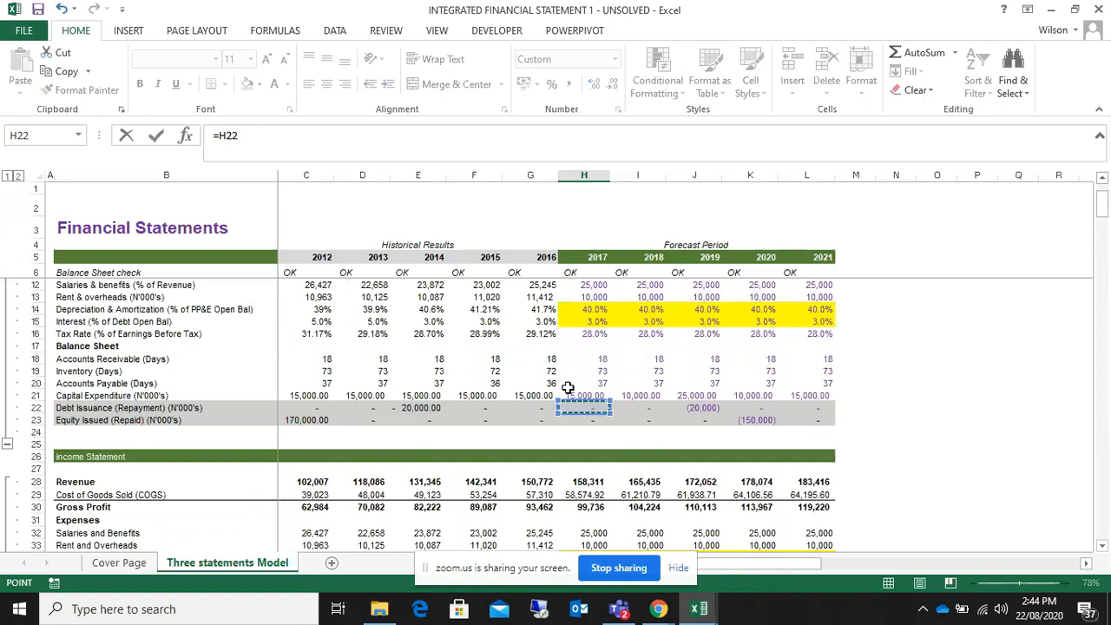
pyautogui.press('Escape')
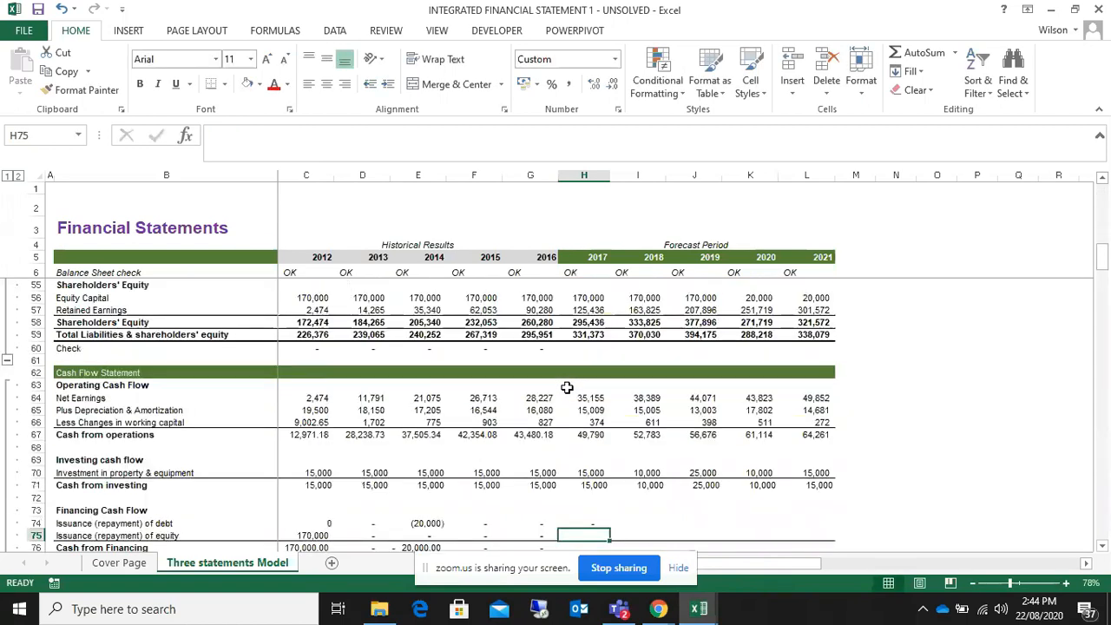
# - Fill the 2017 debt issuance link (H74) across to 2021 and down to the Issuance (repayment) of equity row, covering H74:L75
pyautogui.click(589, 522)
pyautogui.moveTo(609, 529); pyautogui.dragTo(826, 504)
pyautogui.scroll(-1, 636, 515)
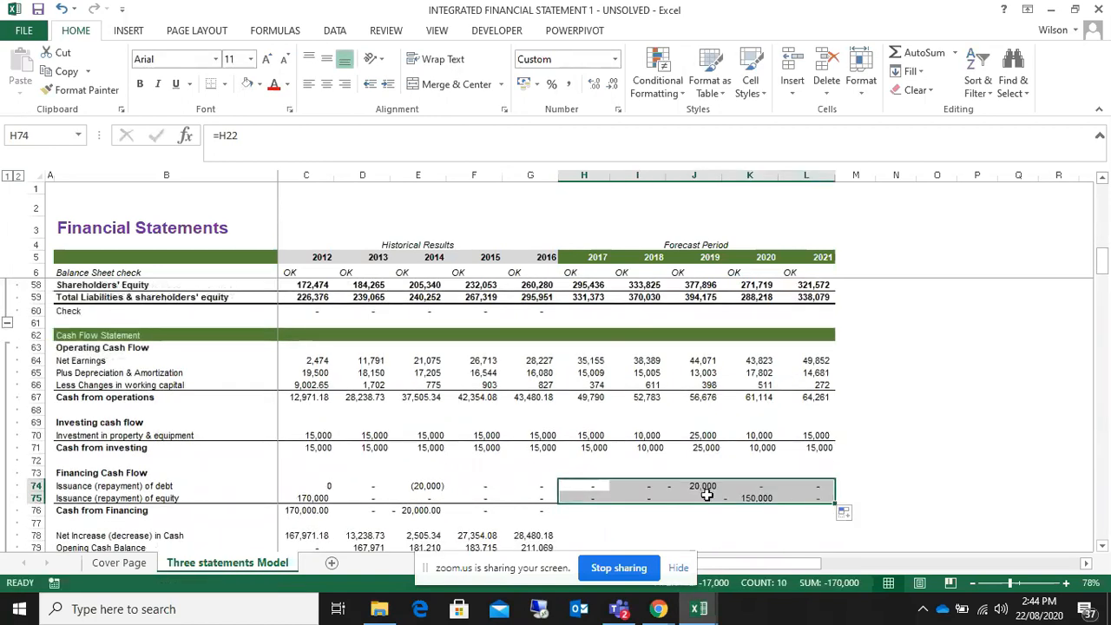
# - Fill the 2016 Cash from Financing formula (G76) across to 2021 (column L)
pyautogui.click(587, 511)
pyautogui.click(536, 510)
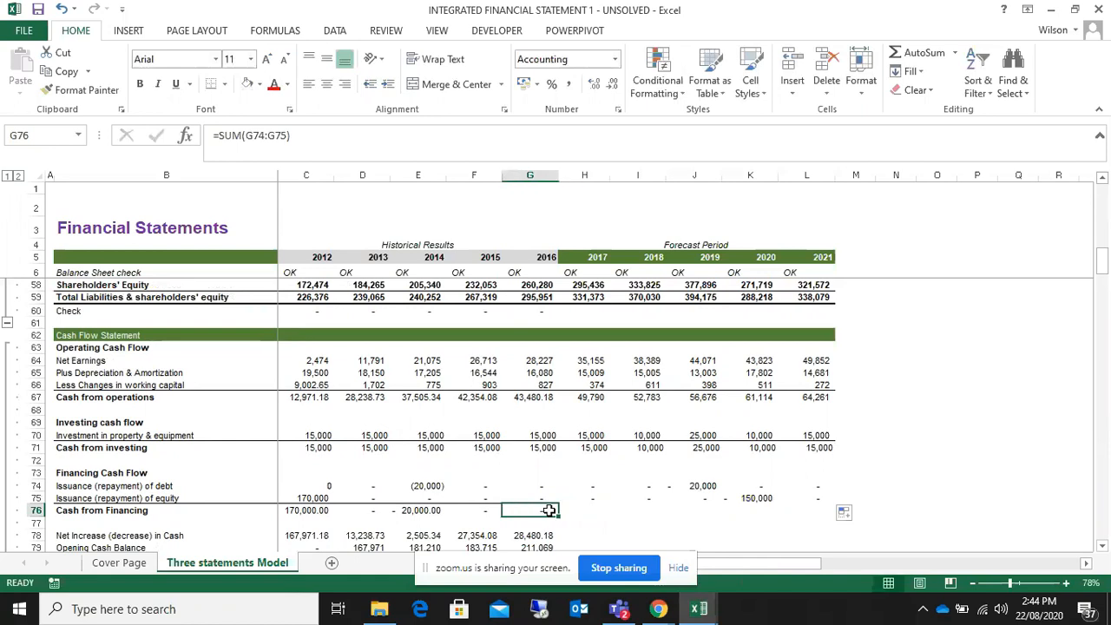
pyautogui.moveTo(558, 508); pyautogui.dragTo(813, 495)
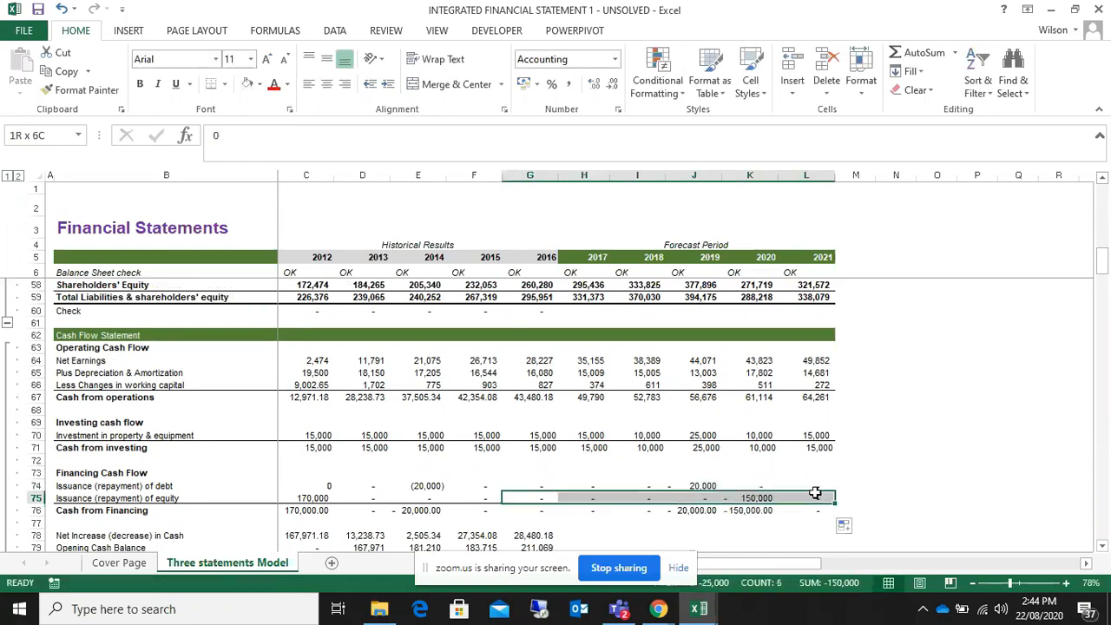
# - Calculate 2017 Net Increase (decrease) in Cash in H78 with the formula =H67-H71+H76
pyautogui.click(583, 397)
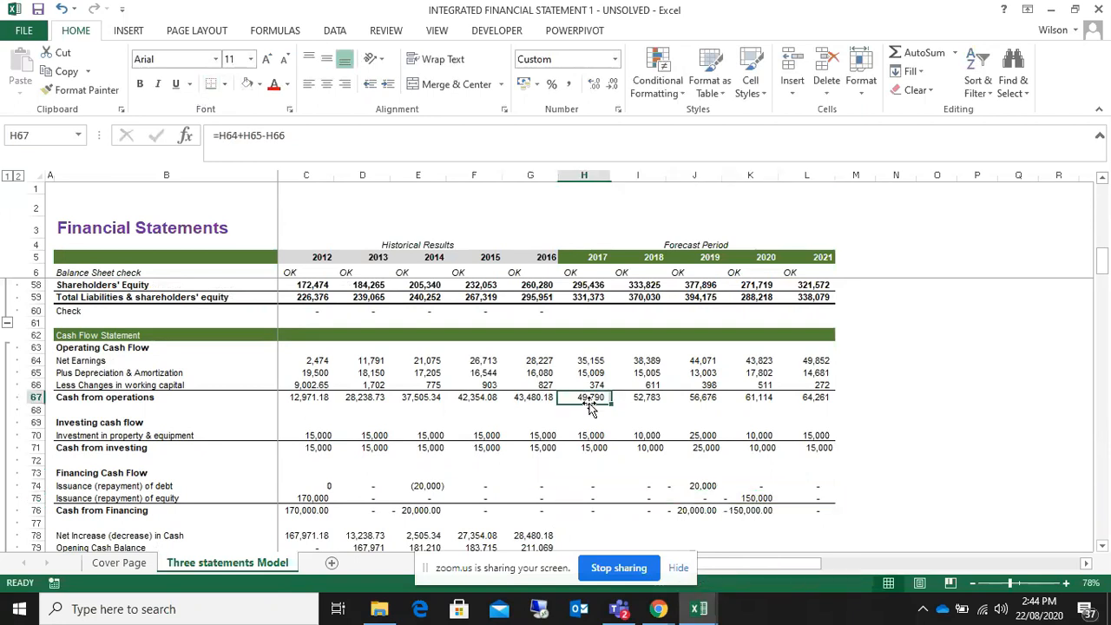
pyautogui.scroll(-1, 825, 450)
pyautogui.scroll(-3, 826, 449)
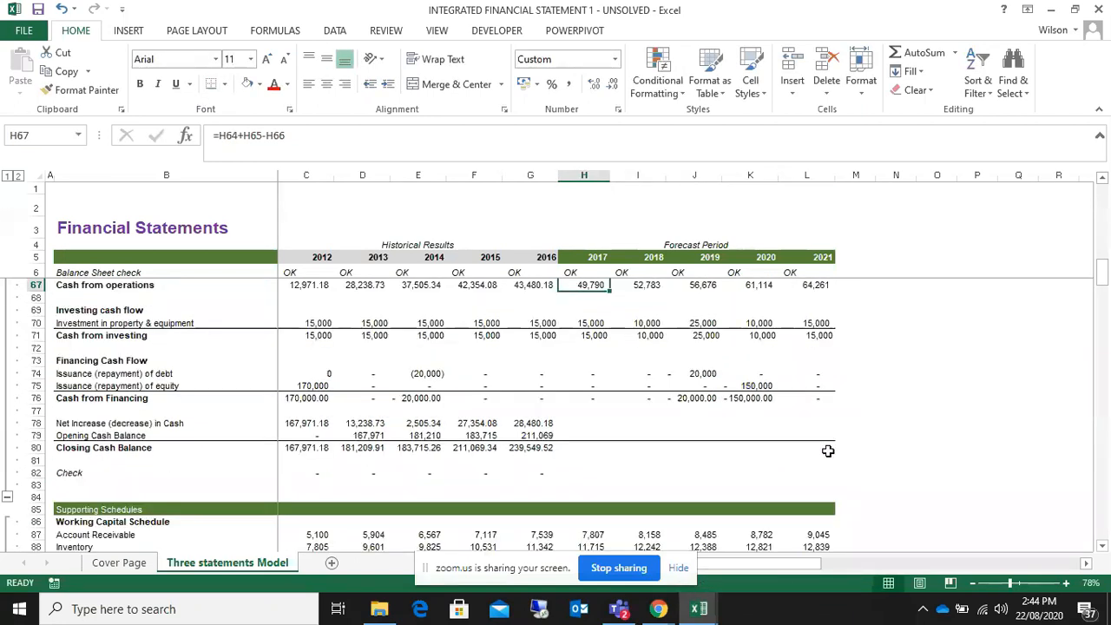
pyautogui.click(577, 420)
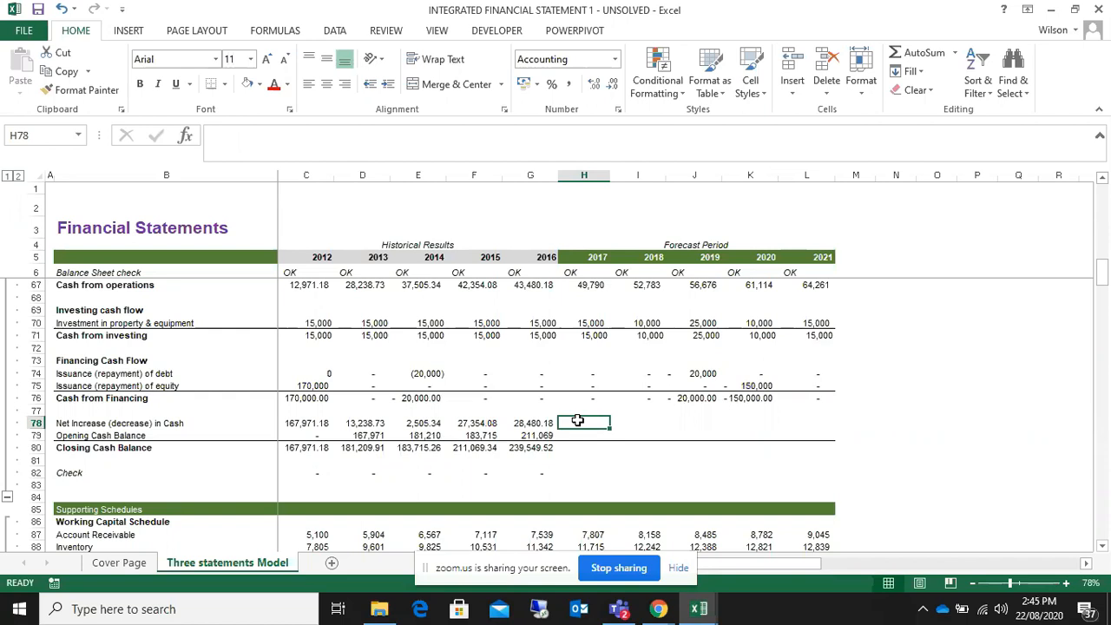
pyautogui.write('=')
pyautogui.scroll(3, 580, 422)
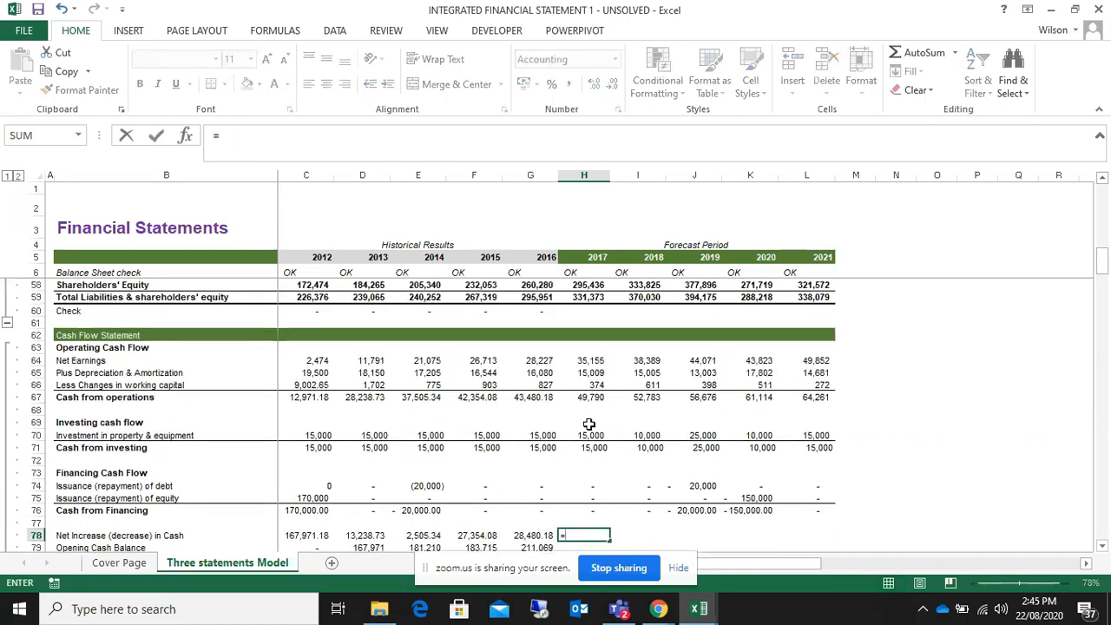
pyautogui.click(587, 397)
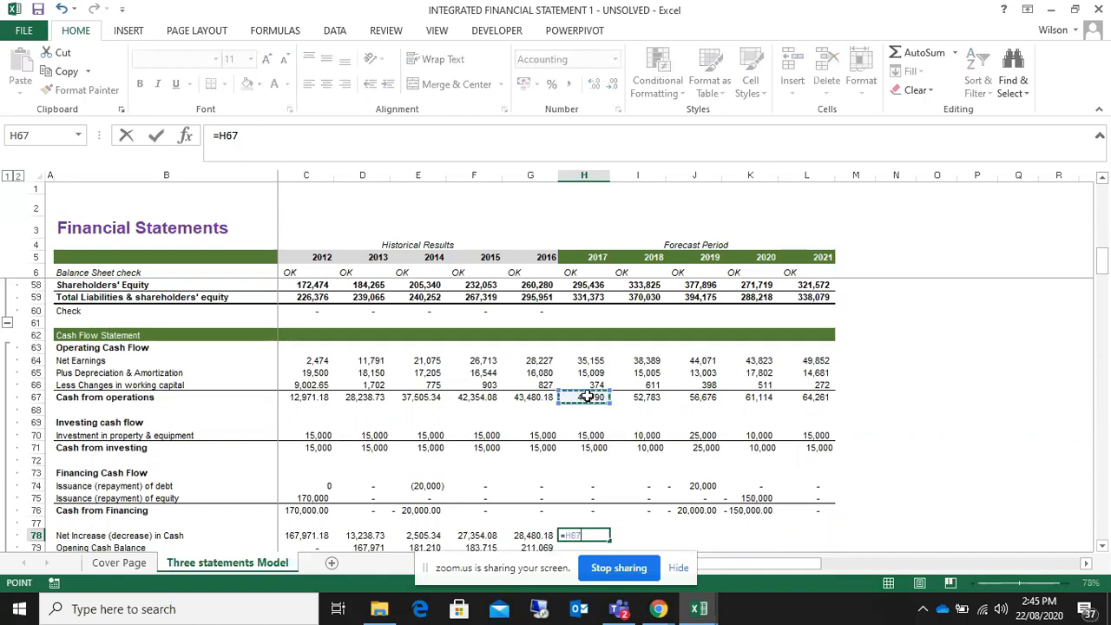
pyautogui.write('-')
pyautogui.click(590, 447)
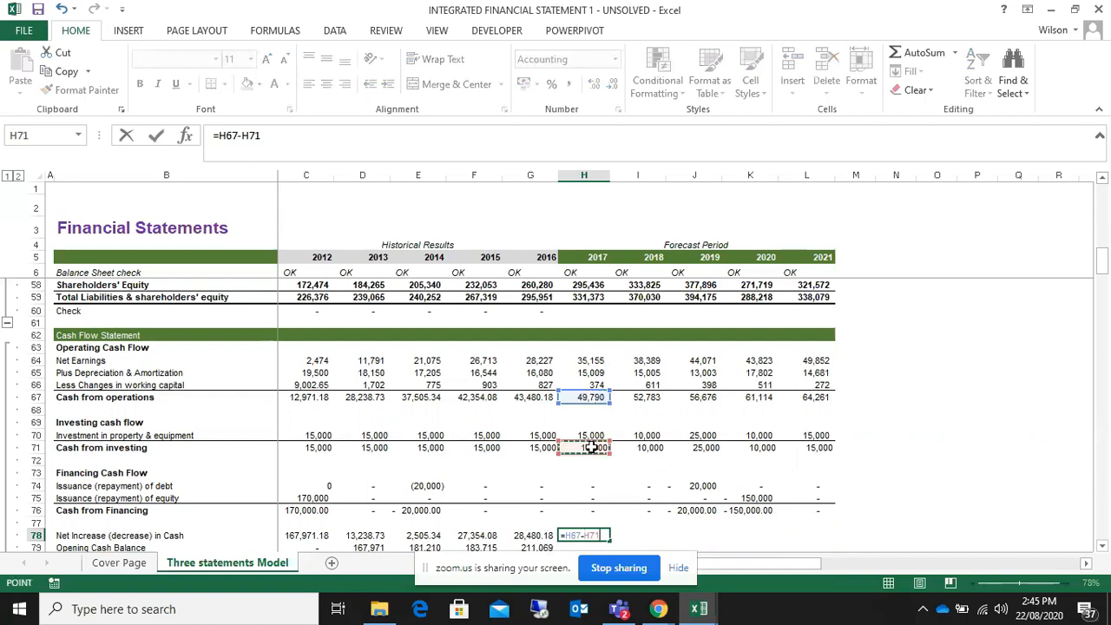
pyautogui.scroll(-1, 590, 447)
pyautogui.write('+')
pyautogui.click(593, 471)
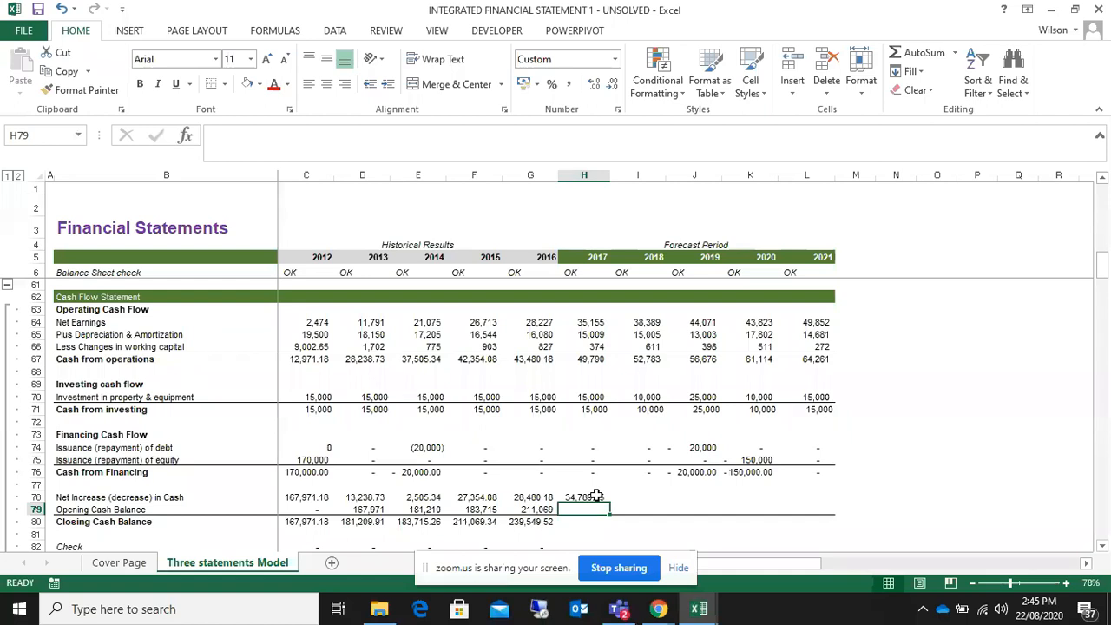
# - Link 2017 Opening Cash Balance (H79) to the 2016 Closing Cash Balance in G80
pyautogui.write('=')
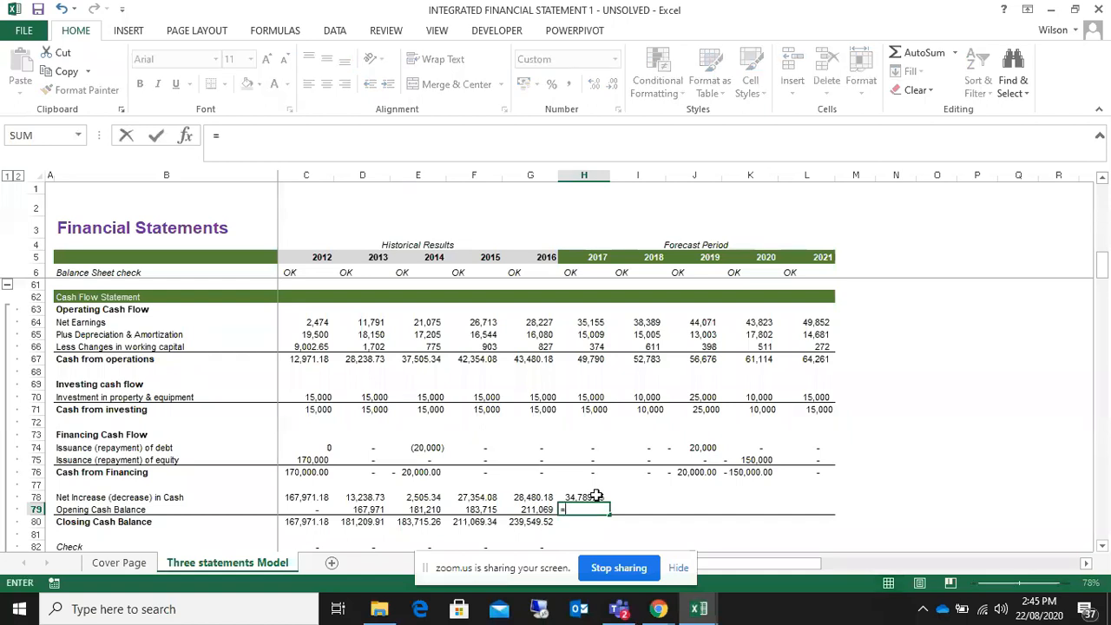
pyautogui.click(532, 521)
pyautogui.press('Return')
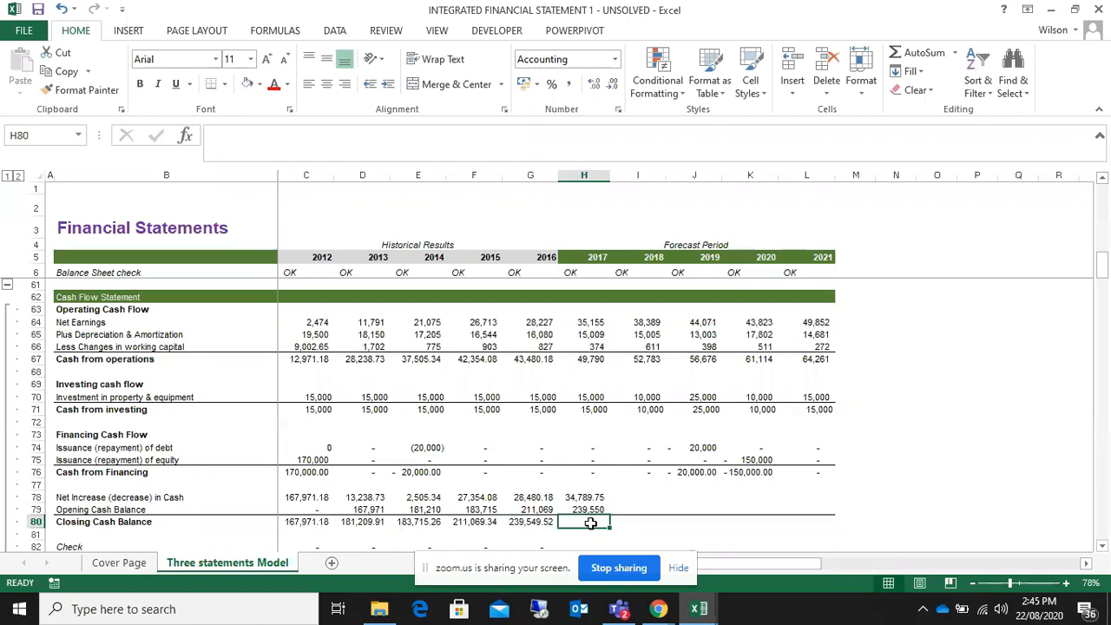
# - Calculate 2017 Closing Cash Balance in H80 with the formula =SUM(H78:H79)
pyautogui.write('=sum(')
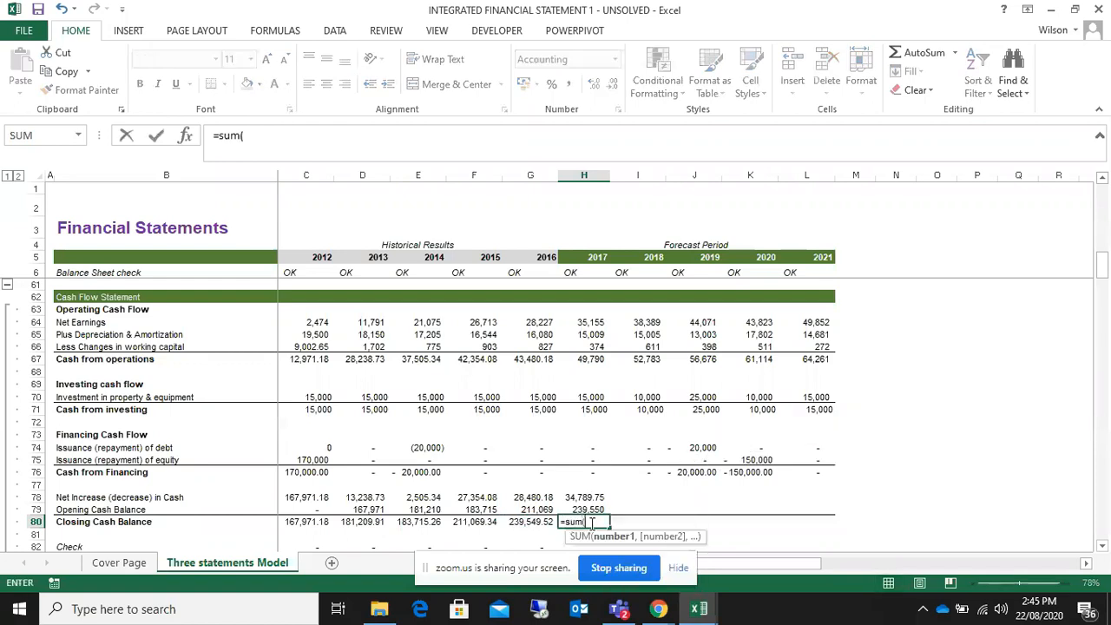
pyautogui.moveTo(587, 498); pyautogui.dragTo(587, 509)
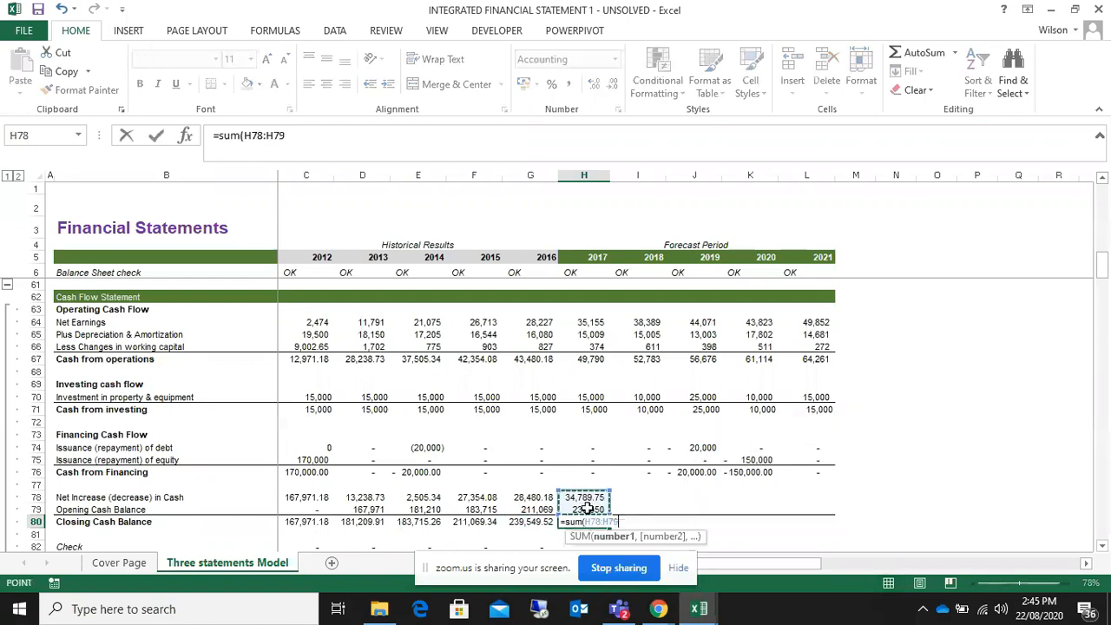
pyautogui.write(')')
pyautogui.press('Return')
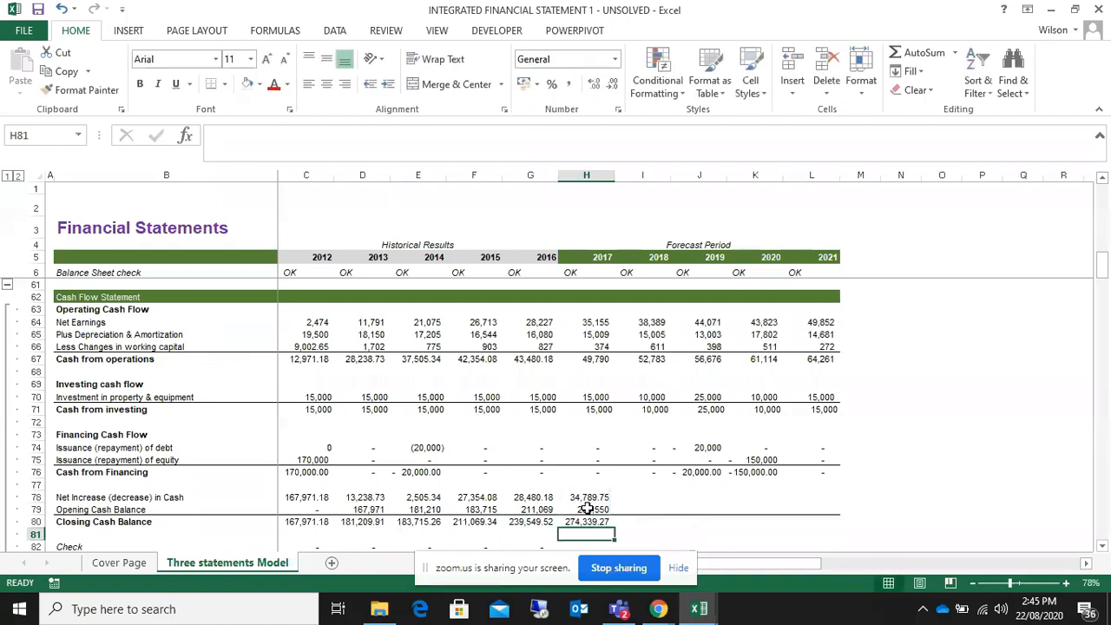
# - Fill the 2017 net cash increase, opening and closing cash balance formulas (H78:H80) across to 2021 (column L)
pyautogui.moveTo(588, 498); pyautogui.dragTo(588, 526)
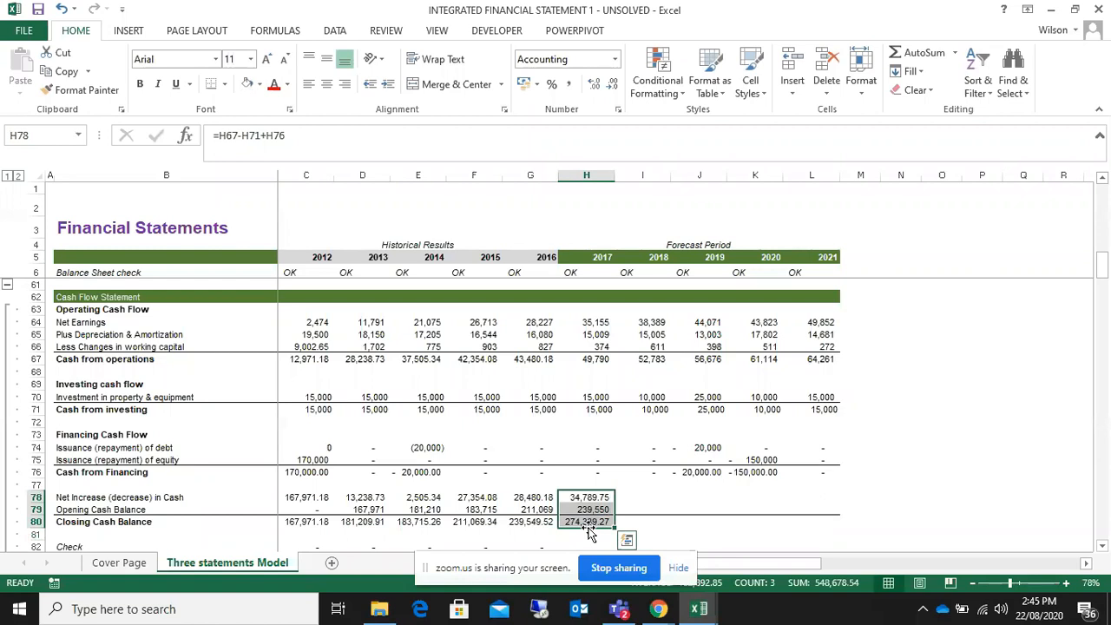
pyautogui.hotkey('shift', 'Right')
pyautogui.hotkey('shift', 'Right')
pyautogui.hotkey('shift', 'Right')
pyautogui.hotkey('shift', 'Right')
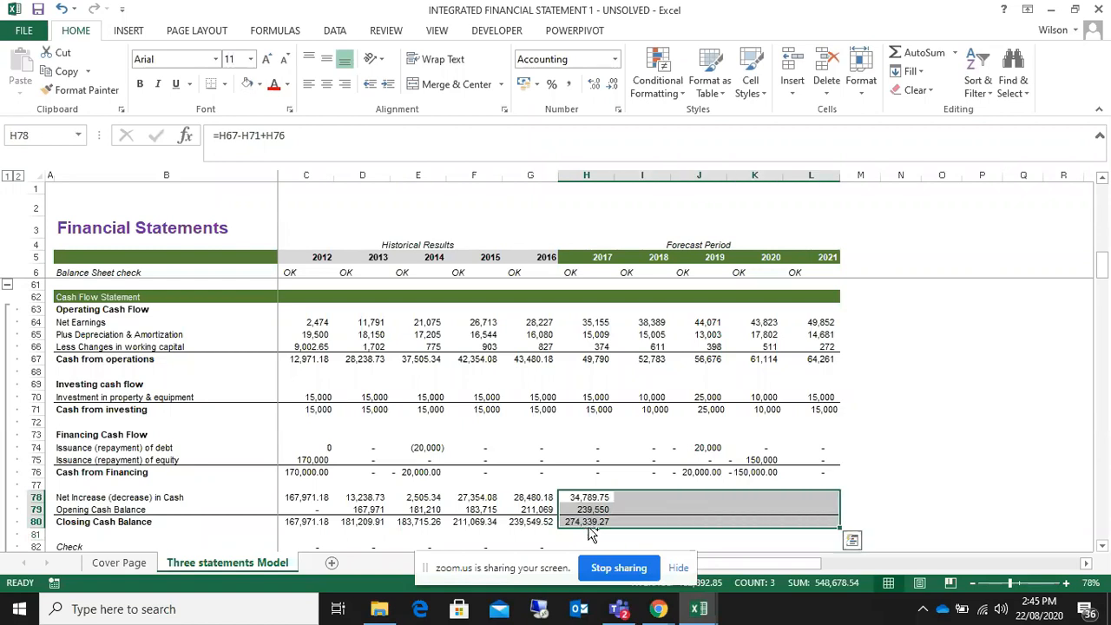
pyautogui.hotkey('ctrl', 'r')
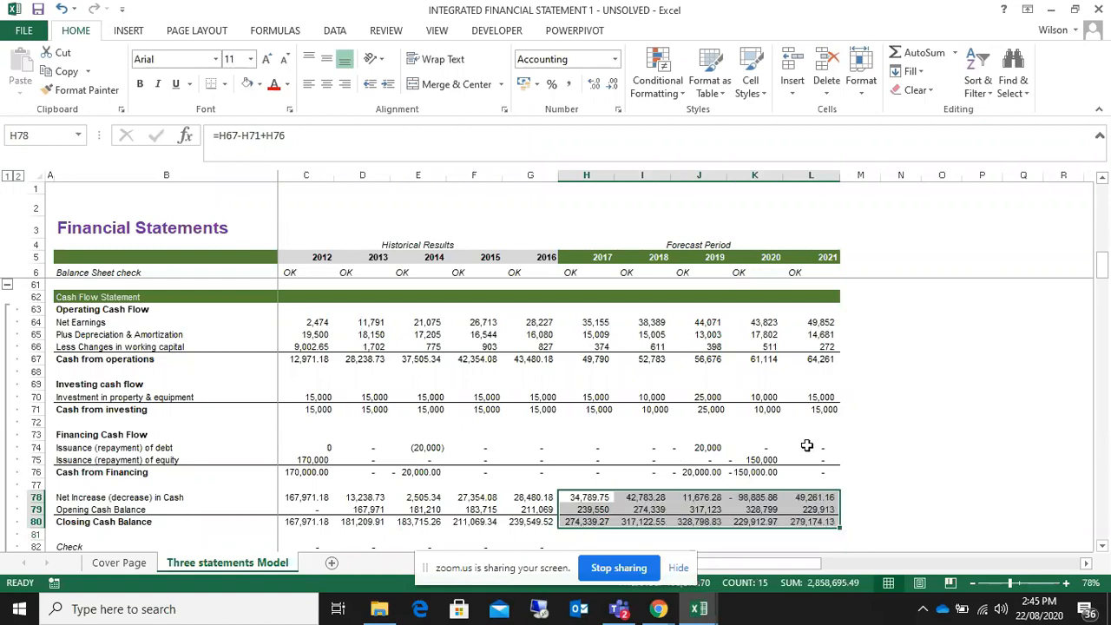
pyautogui.scroll(-1, 806, 445)
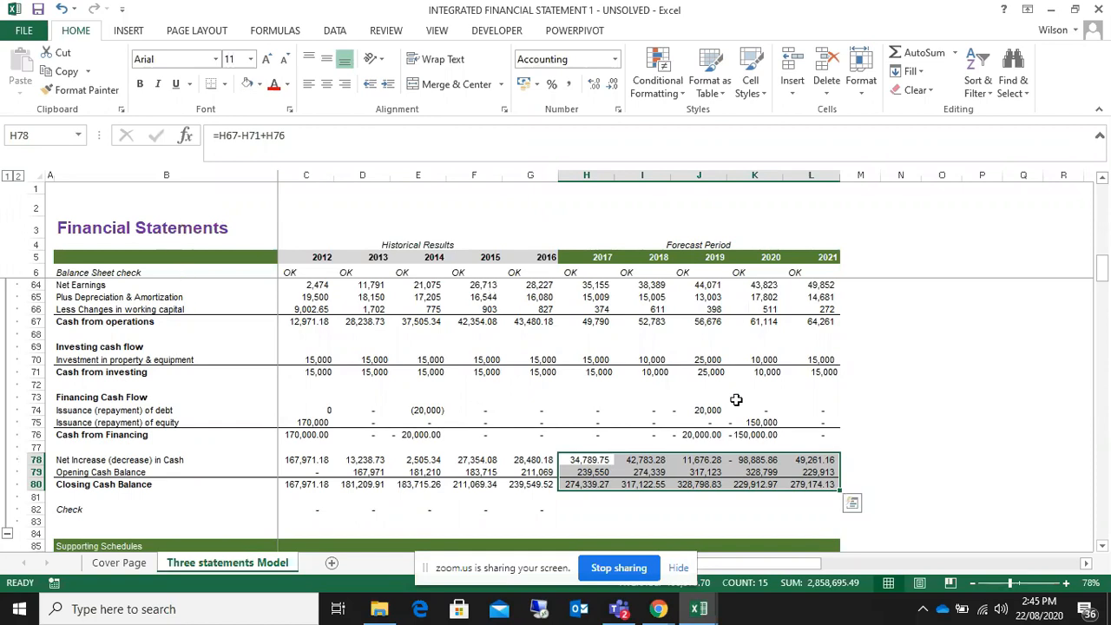
pyautogui.scroll(-1, 806, 397)
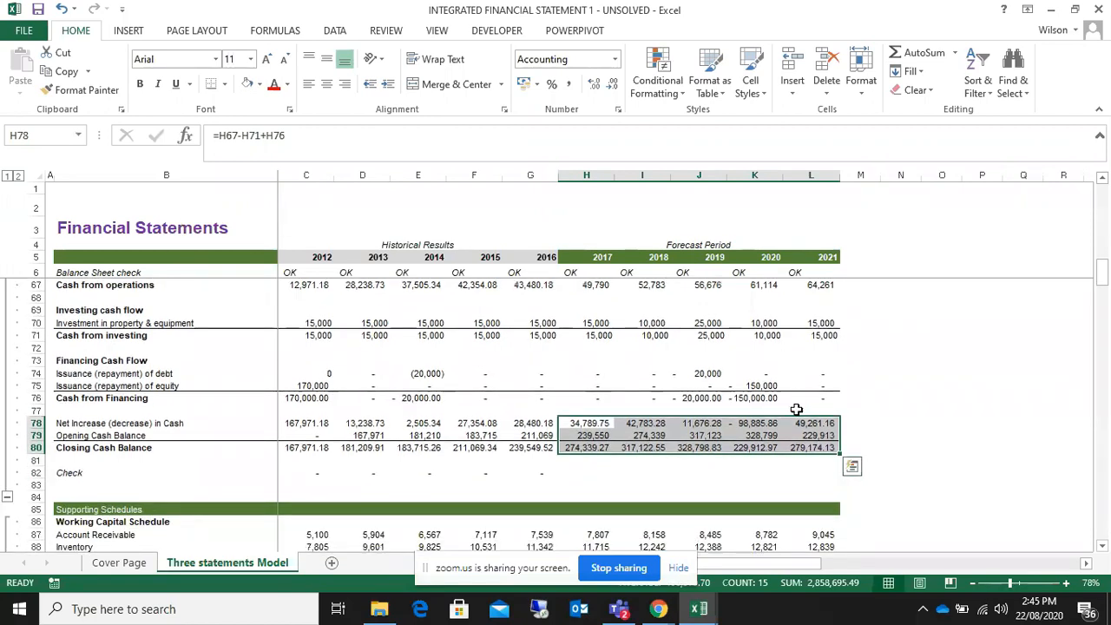
pyautogui.click(553, 477)
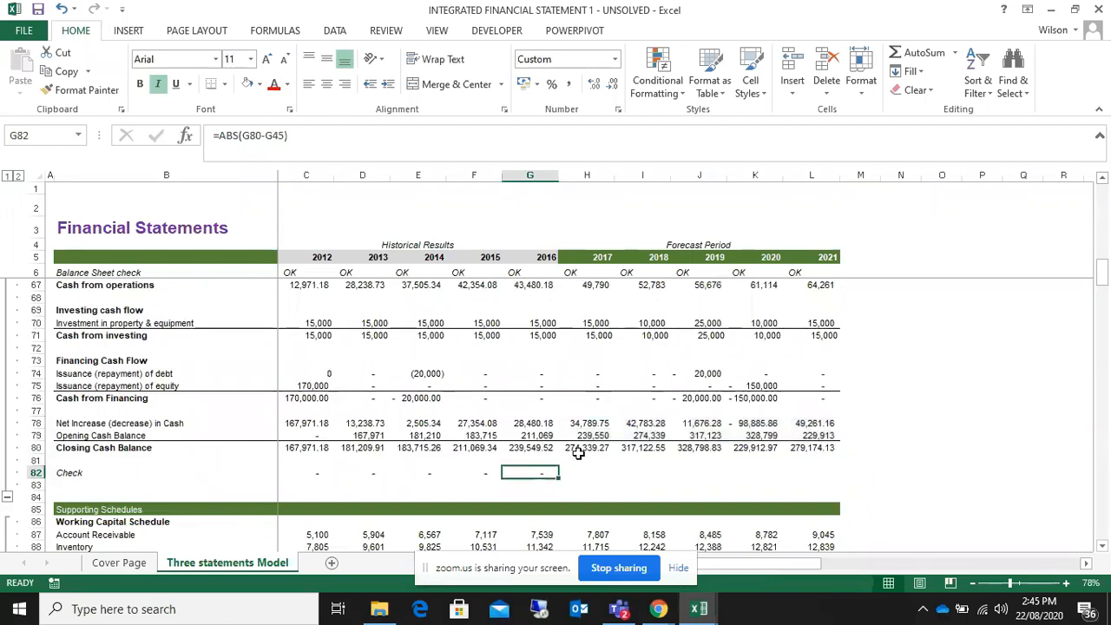
pyautogui.moveTo(576, 446); pyautogui.dragTo(813, 446)
pyautogui.rightClick(813, 446)
pyautogui.click(866, 160)
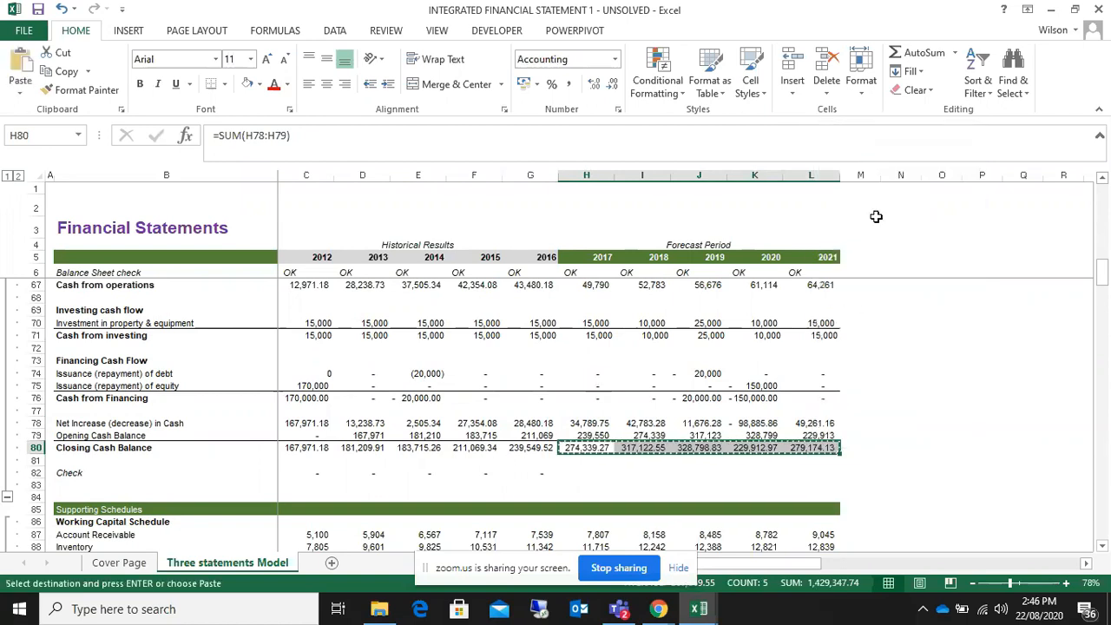
pyautogui.scroll(4, 856, 310)
pyautogui.scroll(-3, 852, 311)
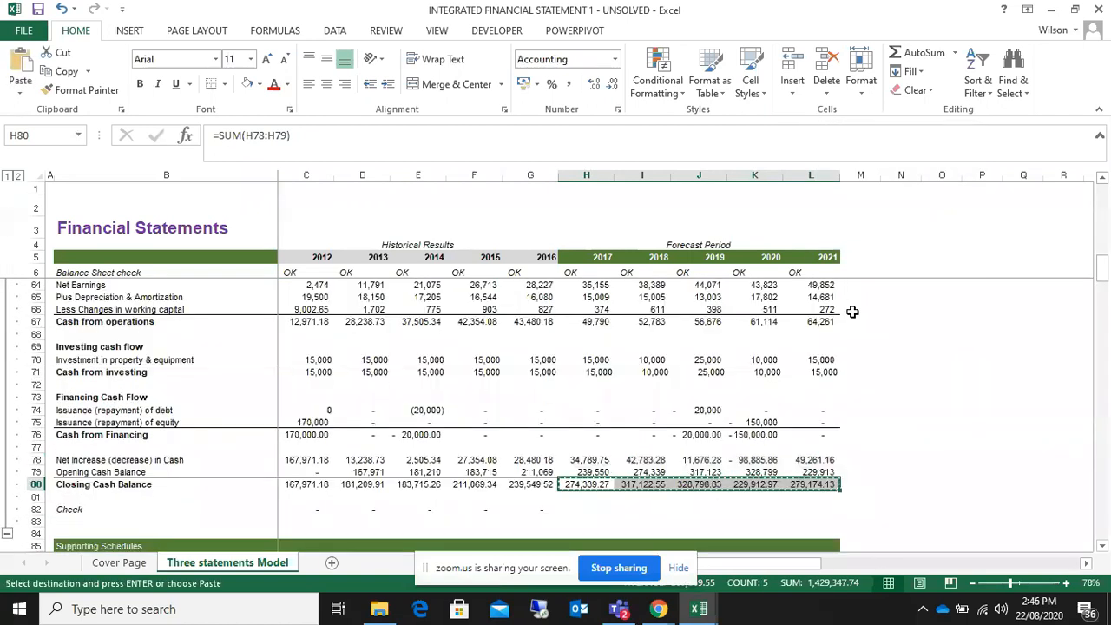
pyautogui.press('Escape')
# - Link the 2017 Cash balance in H45 of the Balance Sheet to the 2017 Closing Cash Balance in H80
pyautogui.scroll(10, 771, 380)
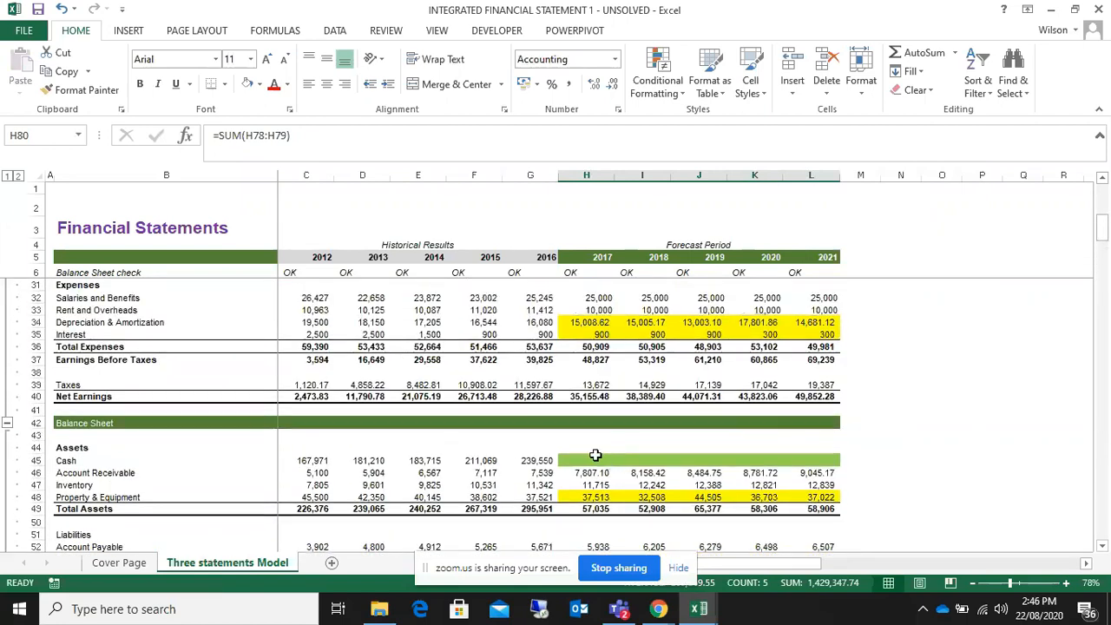
pyautogui.click(594, 460)
pyautogui.write('=')
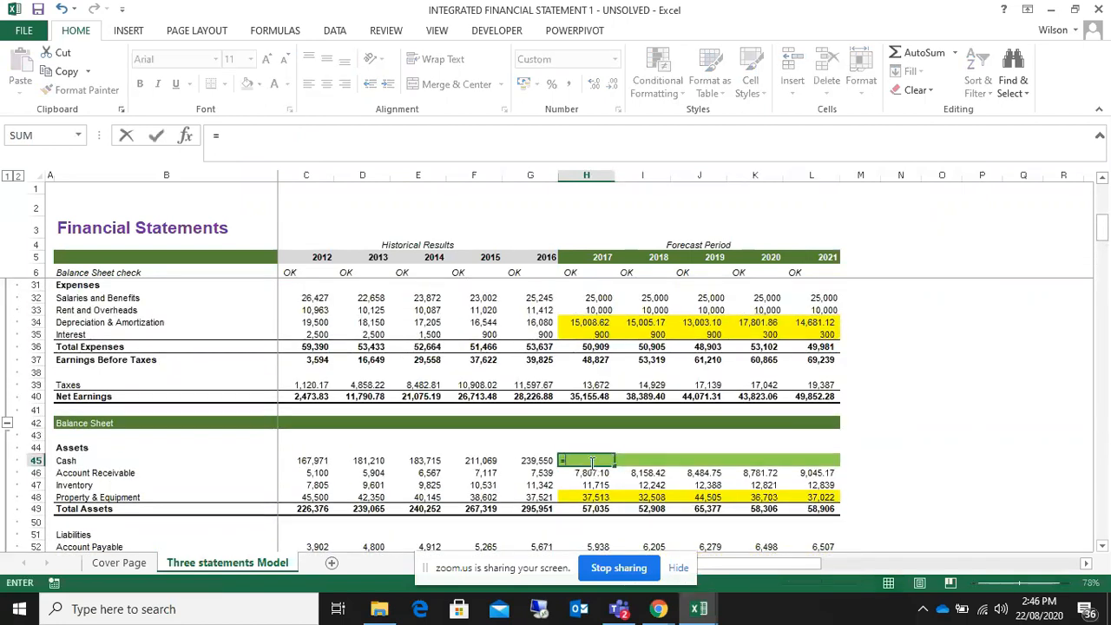
pyautogui.scroll(-7, 624, 466)
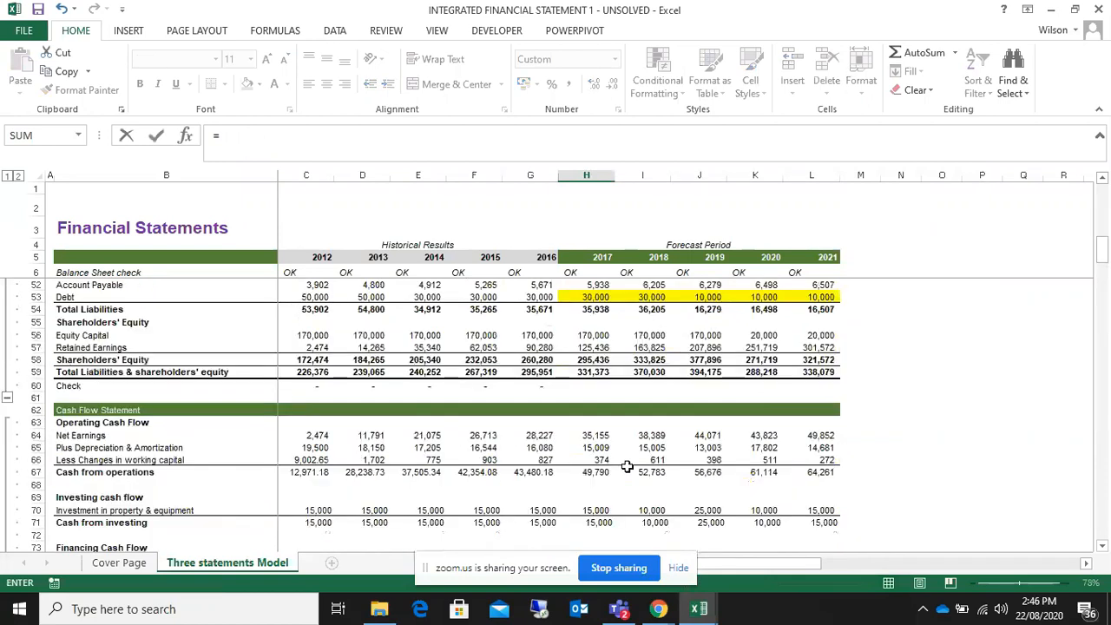
pyautogui.scroll(-4, 626, 465)
pyautogui.click(590, 484)
pyautogui.press('Return')
# - Fill the 2017 Cash link in H45 across the Balance Sheet to 2021 (column L)
pyautogui.scroll(4, 597, 395)
pyautogui.click(596, 385)
pyautogui.moveTo(615, 391); pyautogui.dragTo(818, 389)
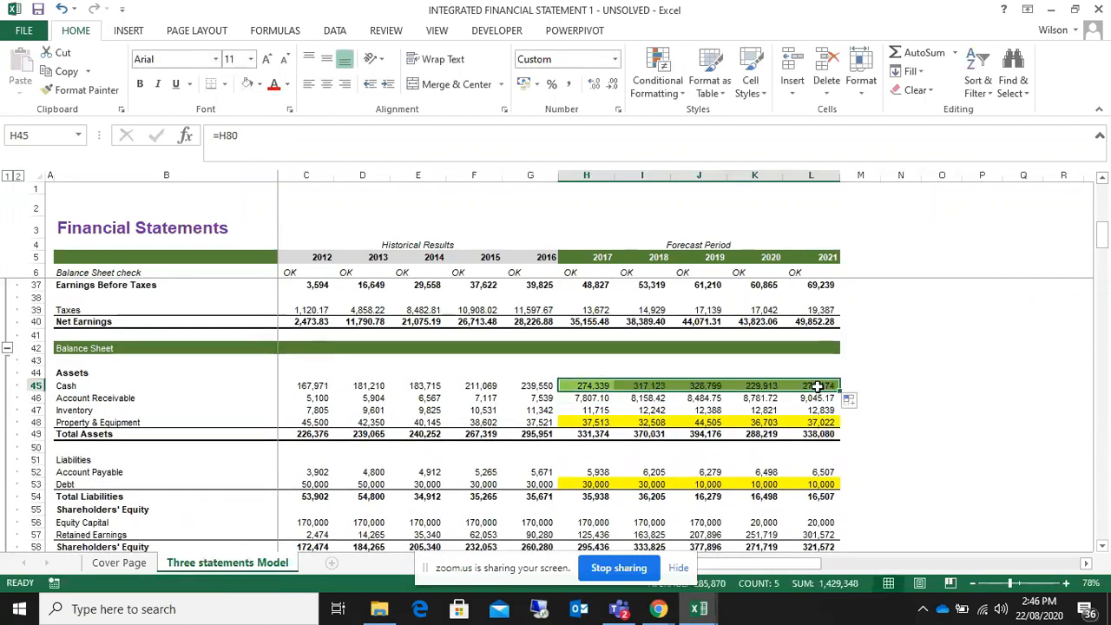
# - Fill the 2016 Balance Sheet Check formula in G60 across the forecast years to 2021 (L60)
pyautogui.scroll(-5, 817, 386)
pyautogui.scroll(-10, 818, 386)
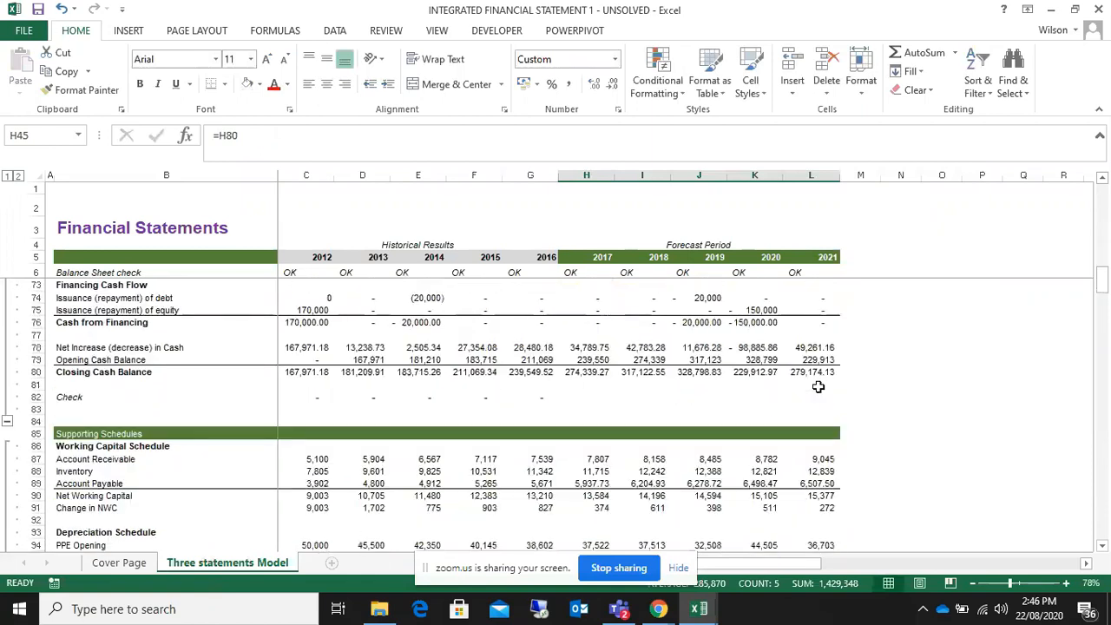
pyautogui.scroll(4, 819, 384)
pyautogui.scroll(6, 819, 384)
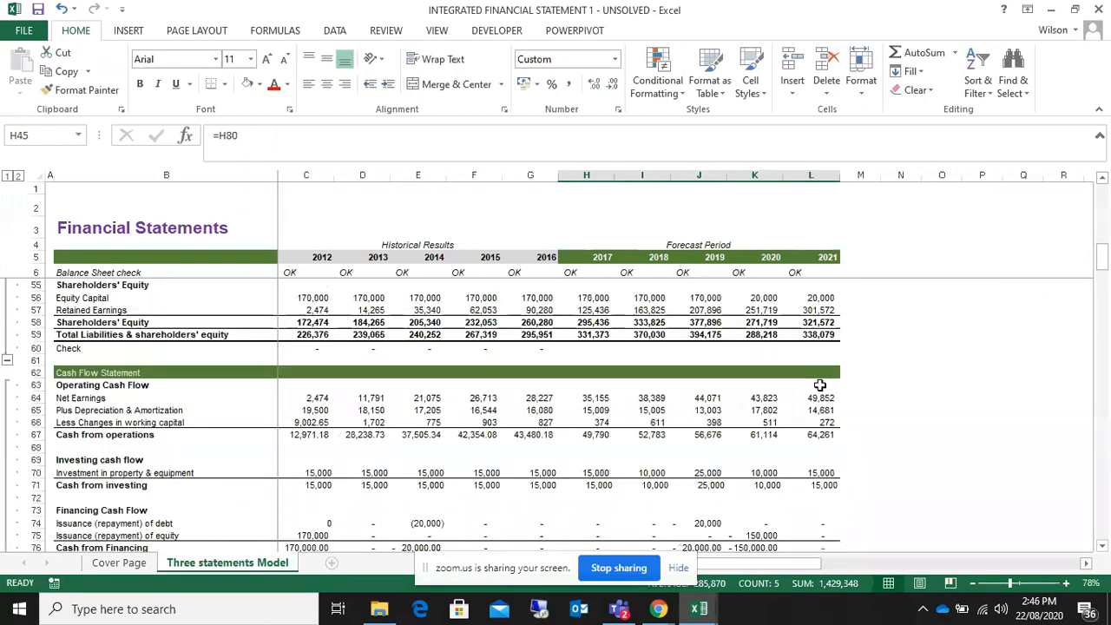
pyautogui.scroll(3, 819, 384)
pyautogui.click(530, 460)
pyautogui.moveTo(558, 465); pyautogui.dragTo(837, 464)
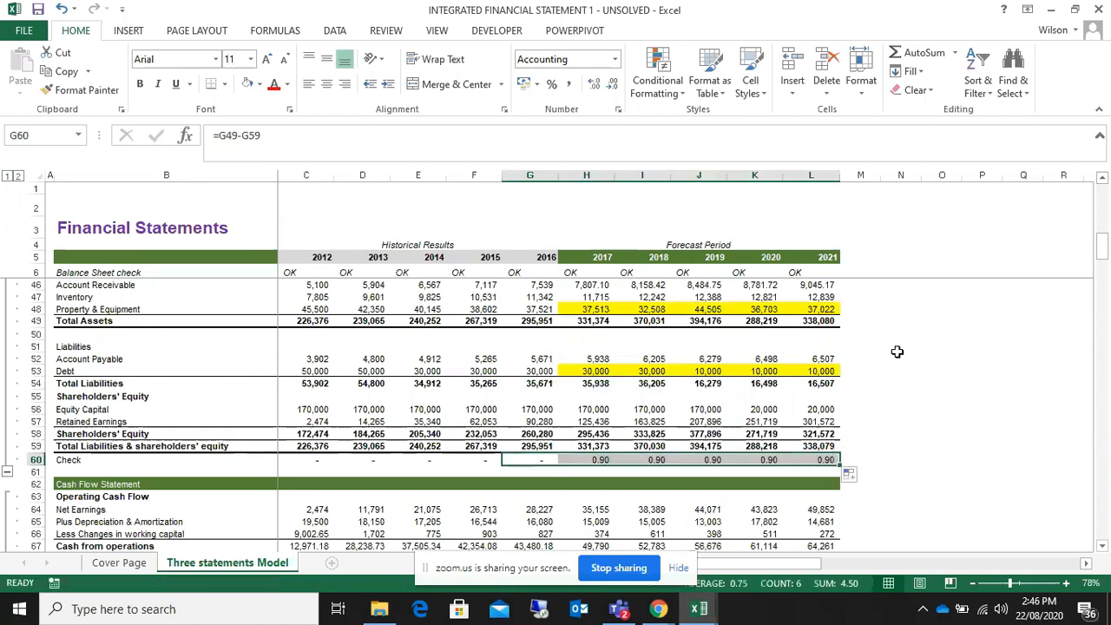
# - Examine the Balance Sheet Check formula and difference for each forecast year from 2017 to 2021 in row 60
pyautogui.scroll(3, 899, 351)
pyautogui.scroll(-6, 868, 360)
pyautogui.scroll(1, 857, 365)
pyautogui.scroll(-1, 859, 367)
pyautogui.click(863, 370)
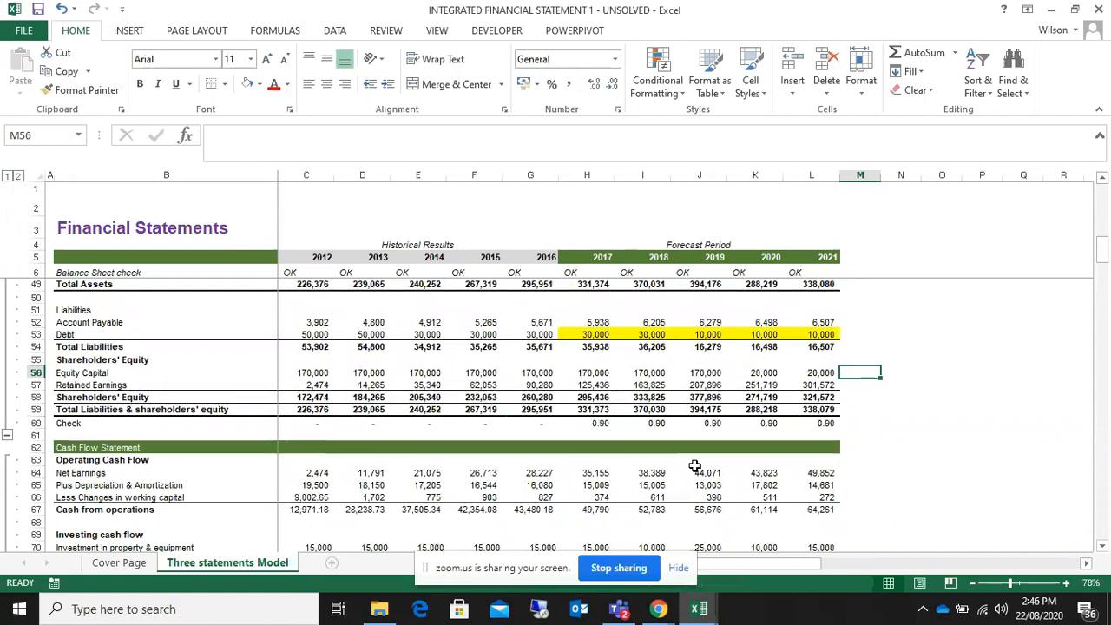
pyautogui.click(595, 425)
pyautogui.click(653, 422)
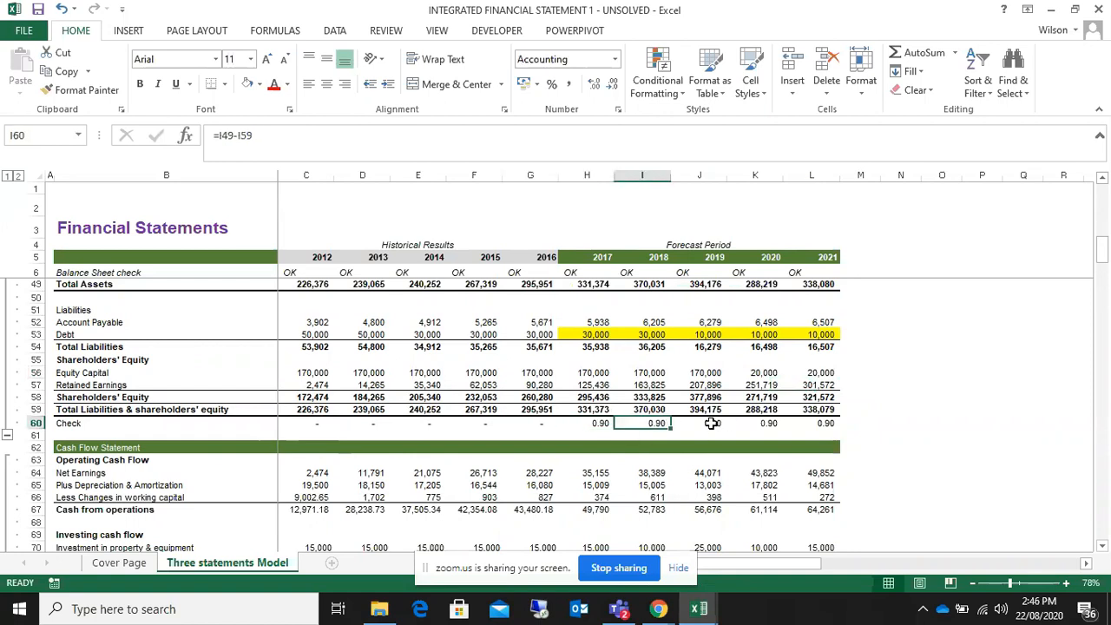
pyautogui.click(710, 422)
pyautogui.click(772, 422)
pyautogui.click(824, 424)
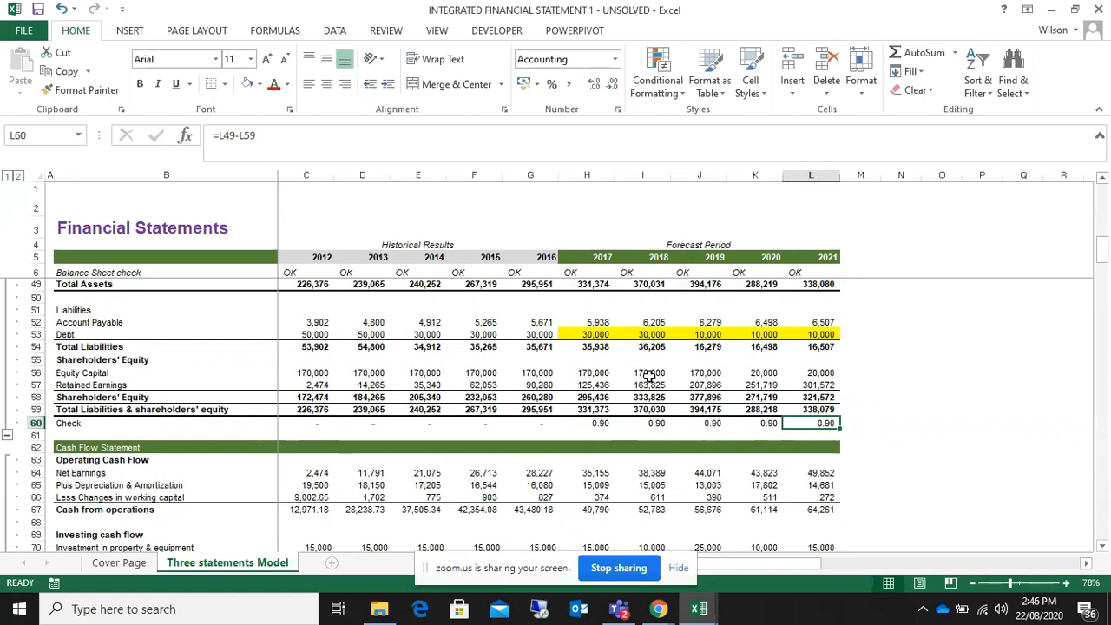
# - Compare 2017 to 2021 Total Assets with Total Liabilities & shareholders' equity, and review the check results in rows 60 and 6
pyautogui.scroll(10, 649, 375)
pyautogui.scroll(4, 649, 375)
pyautogui.scroll(-9, 651, 372)
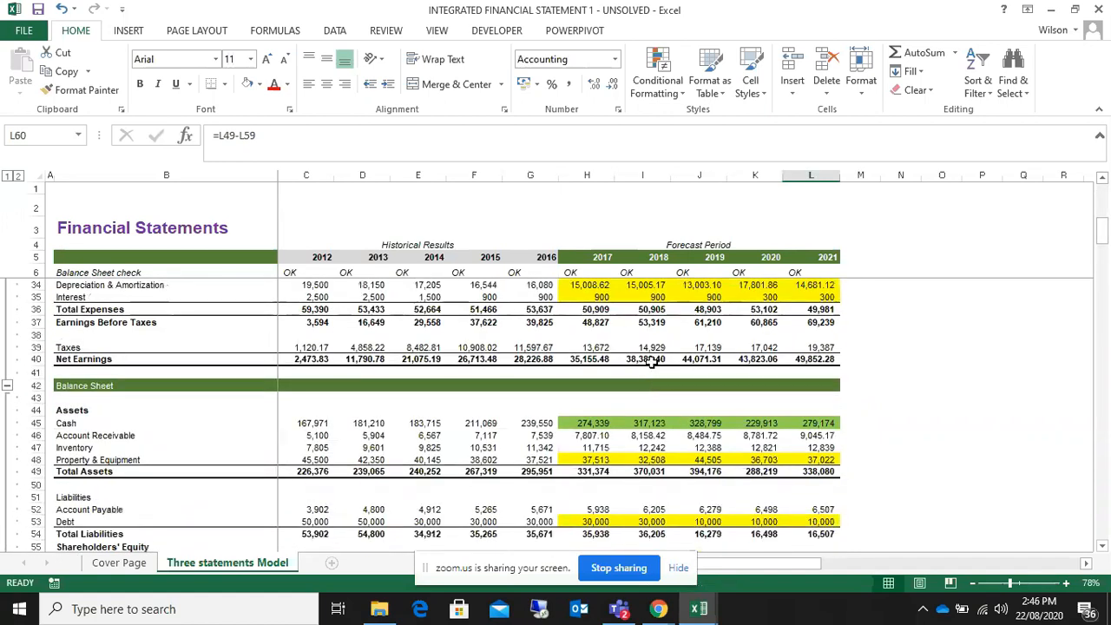
pyautogui.scroll(-1, 647, 406)
pyautogui.moveTo(581, 434); pyautogui.dragTo(801, 435)
pyautogui.scroll(-4, 801, 435)
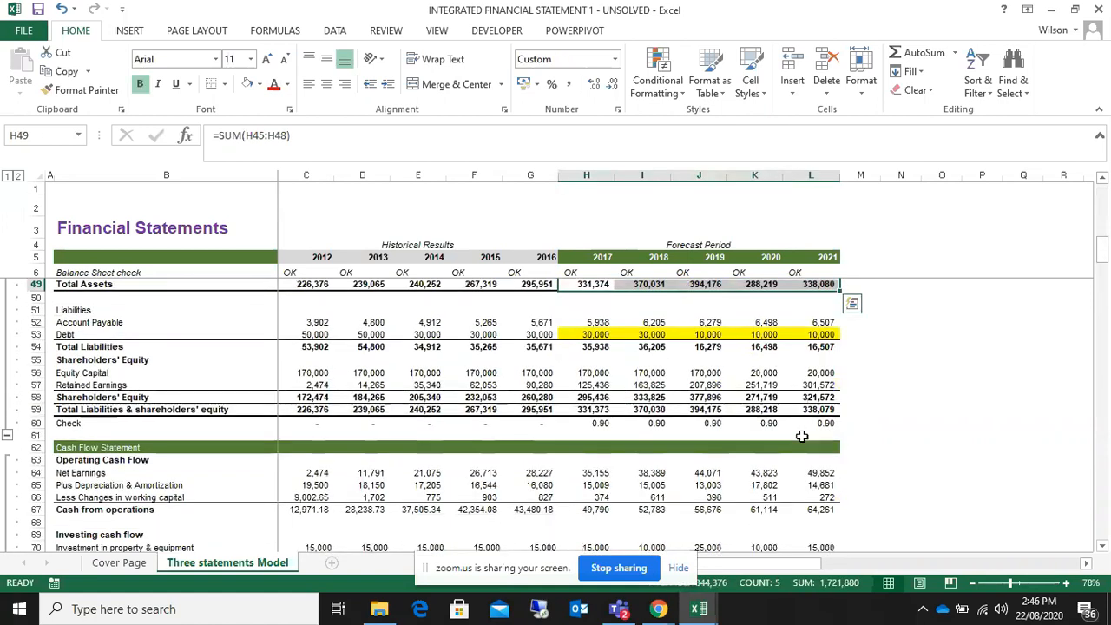
pyautogui.moveTo(590, 409); pyautogui.dragTo(824, 409)
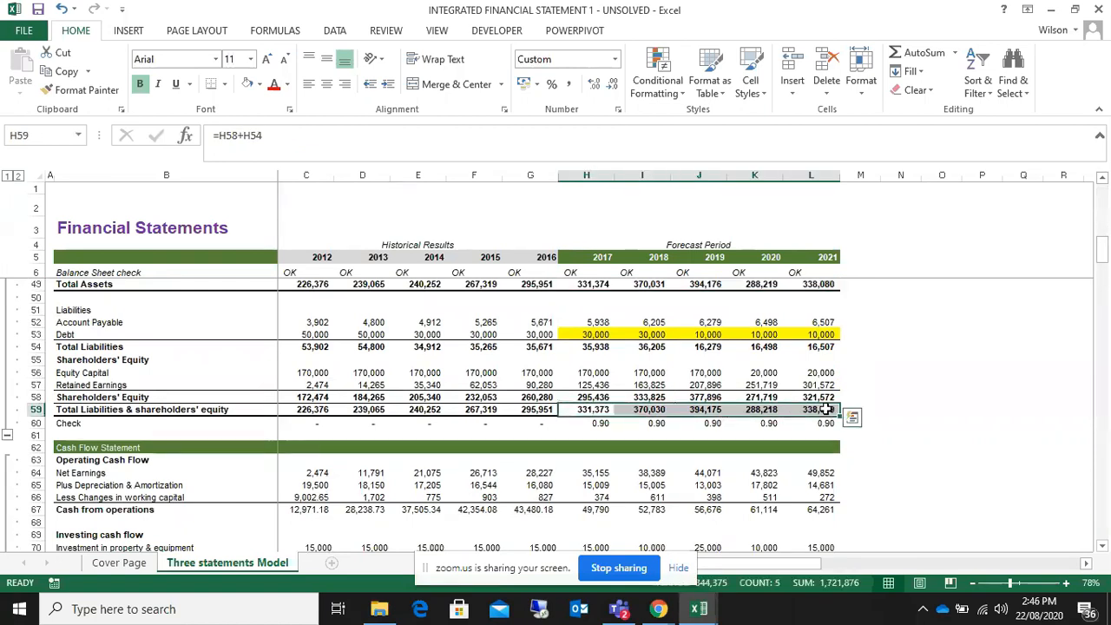
pyautogui.scroll(1, 824, 409)
pyautogui.scroll(2, 825, 408)
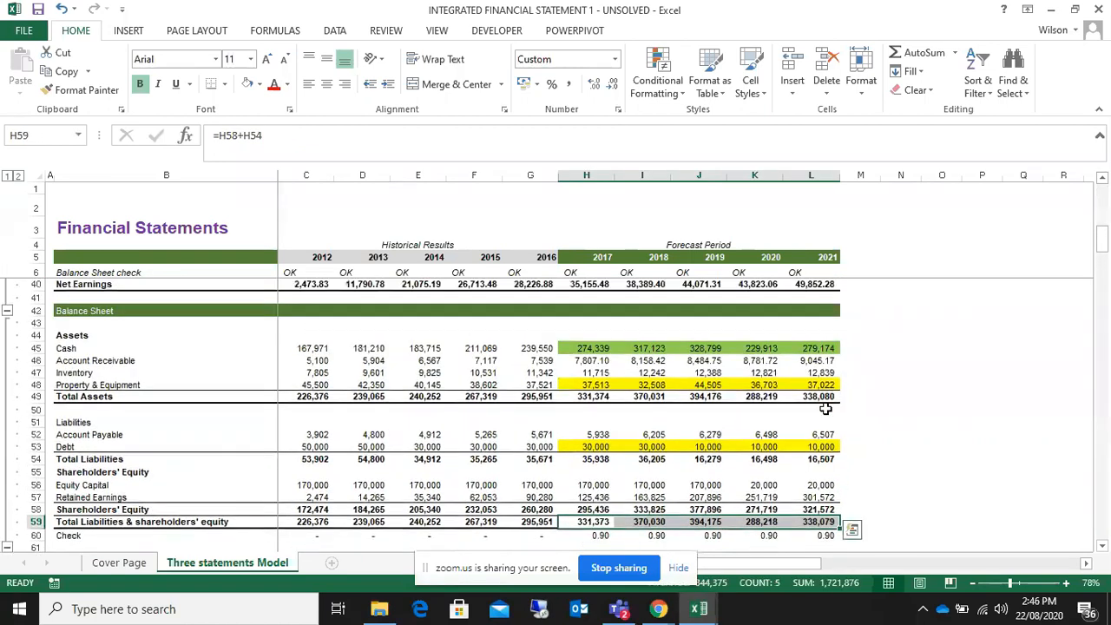
pyautogui.scroll(2, 825, 412)
pyautogui.scroll(-2, 826, 437)
pyautogui.moveTo(579, 538); pyautogui.dragTo(831, 538)
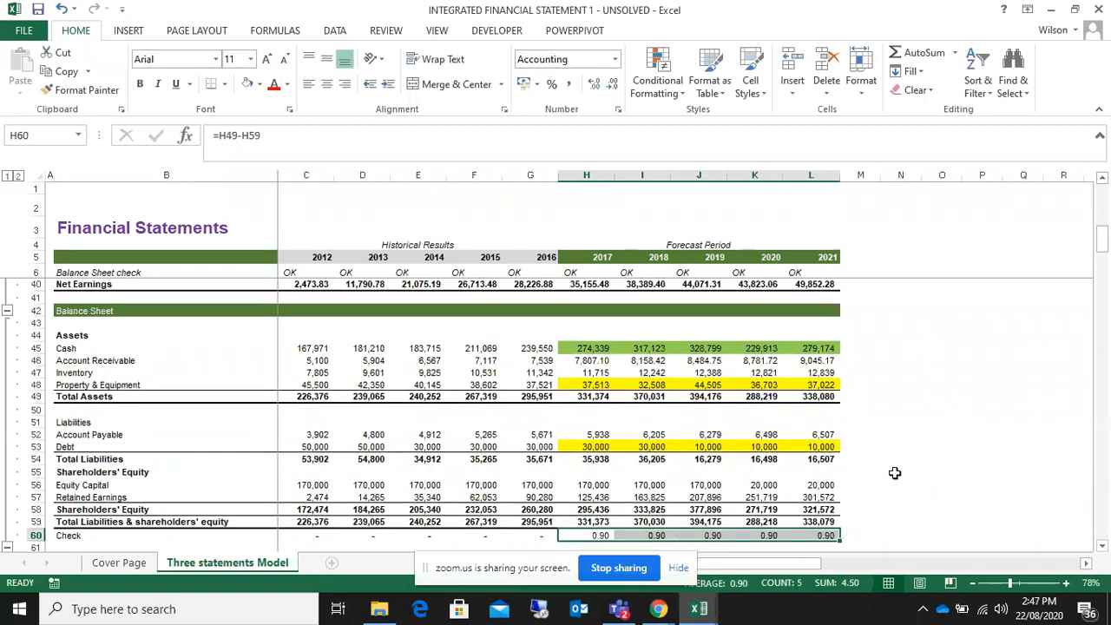
pyautogui.scroll(3, 894, 473)
pyautogui.scroll(8, 895, 473)
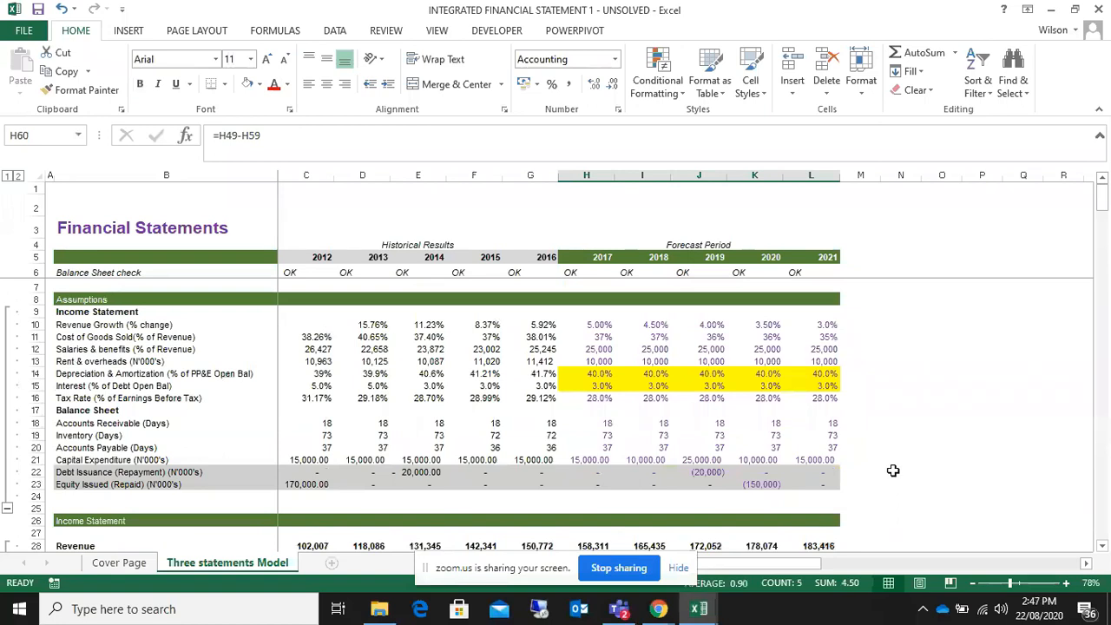
pyautogui.moveTo(577, 273); pyautogui.dragTo(823, 275)
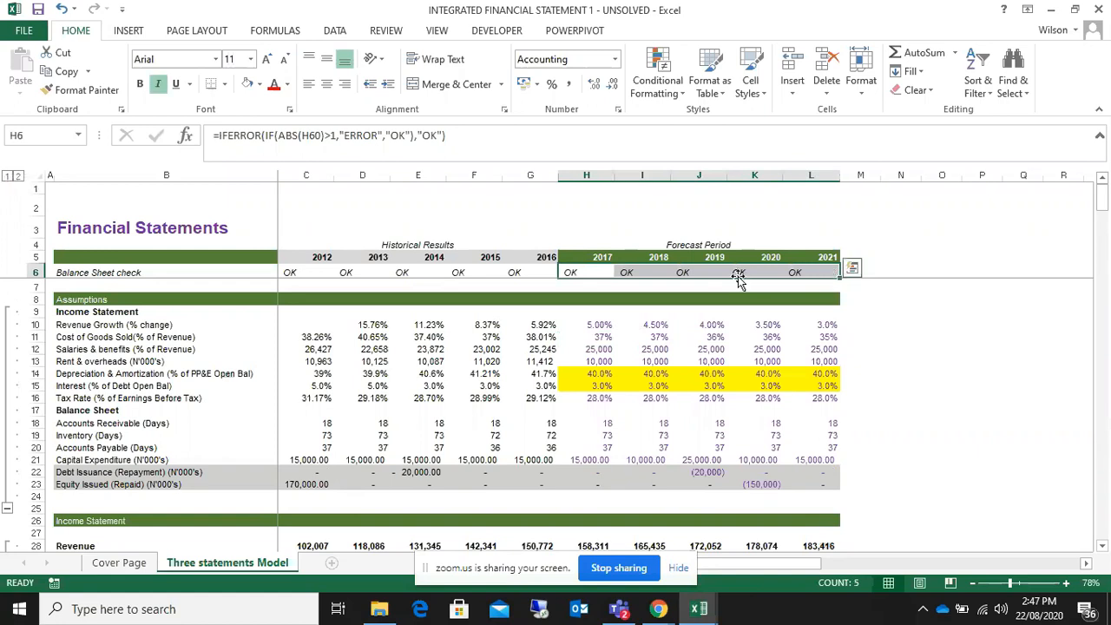
# - Clear the 2017 to 2021 Cash balances in H45:L45 of the Balance Sheet
pyautogui.scroll(-1, 747, 440)
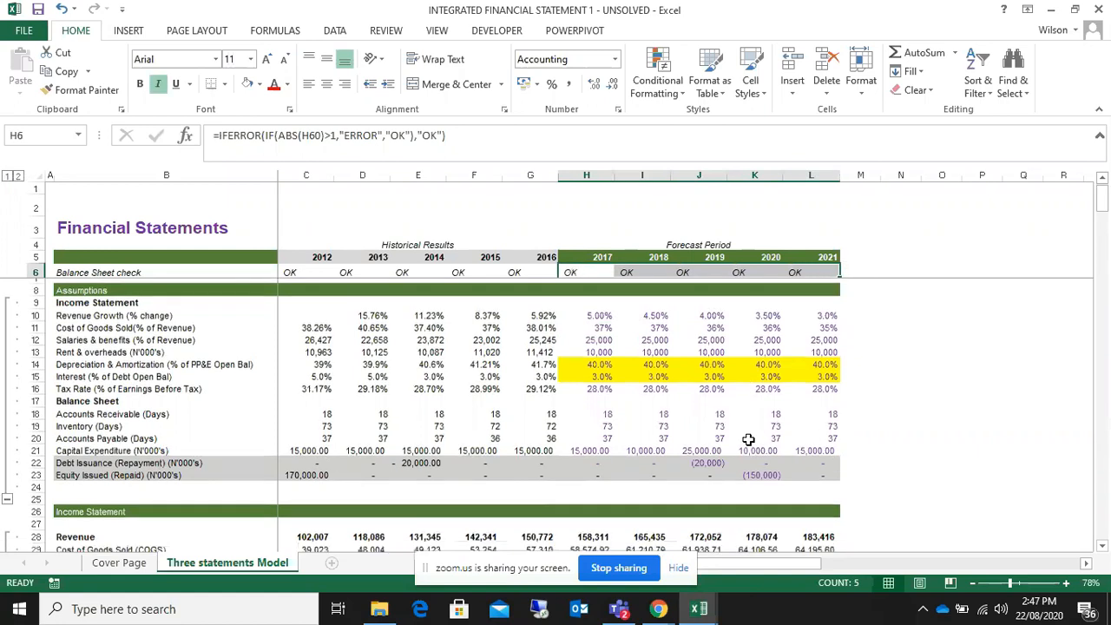
pyautogui.scroll(-8, 748, 440)
pyautogui.click(578, 460)
pyautogui.moveTo(578, 461); pyautogui.dragTo(823, 457)
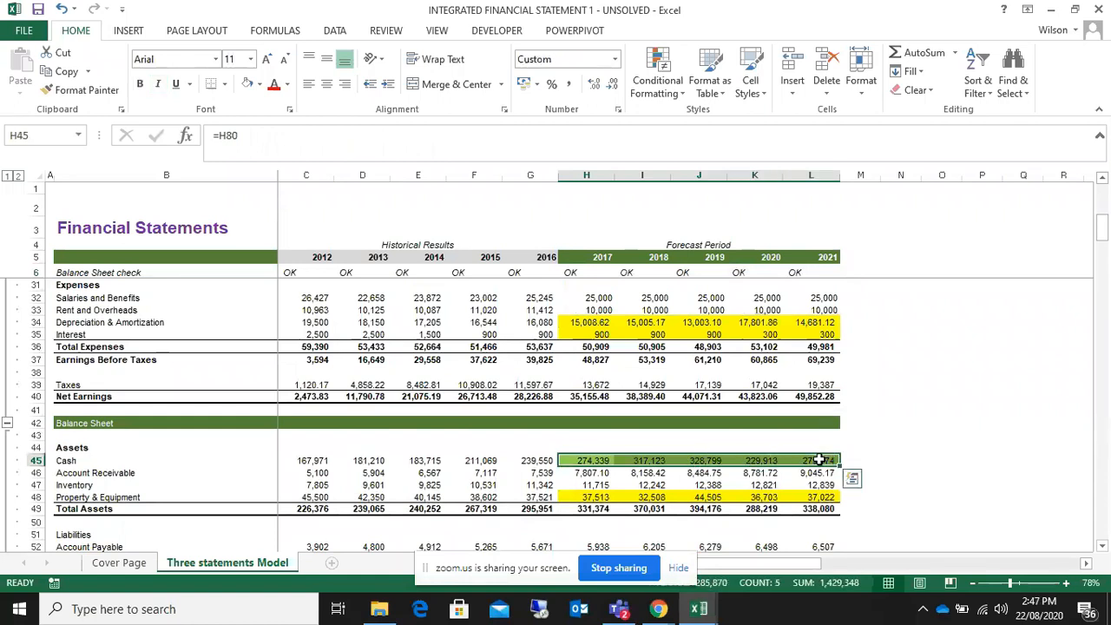
pyautogui.press('Delete')
# - Add conditional formatting to the Balance Sheet check cells H6:L6, marking text containing ERROR with Light Red Fill with Dark Red Text
pyautogui.moveTo(579, 274); pyautogui.dragTo(811, 274)
pyautogui.scroll(8, 714, 347)
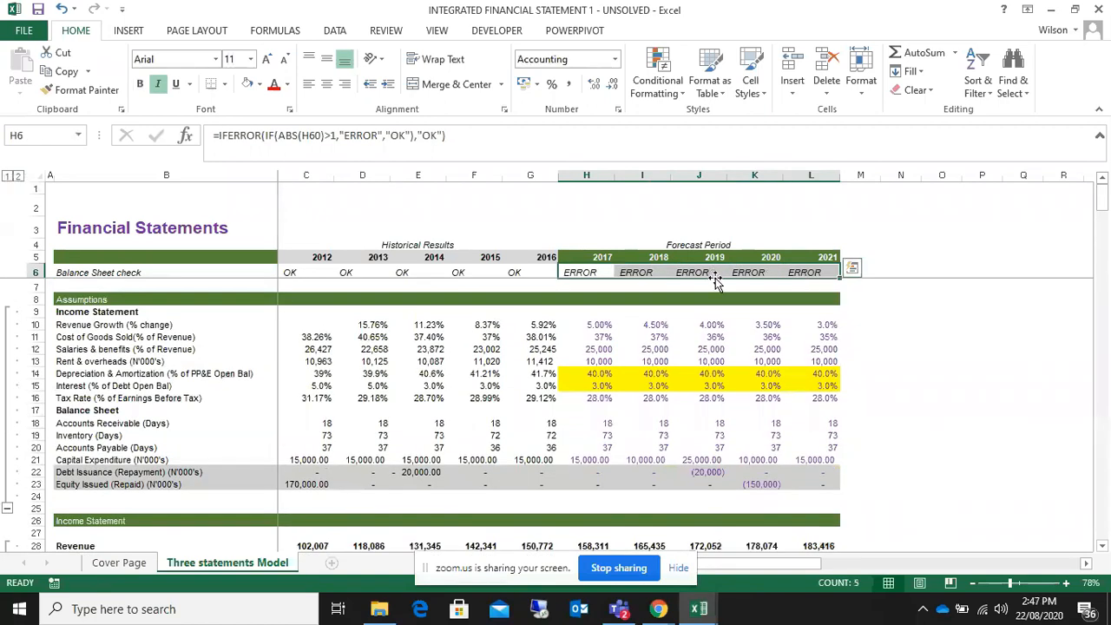
pyautogui.moveTo(588, 274); pyautogui.dragTo(811, 274)
pyautogui.rightClick(580, 276)
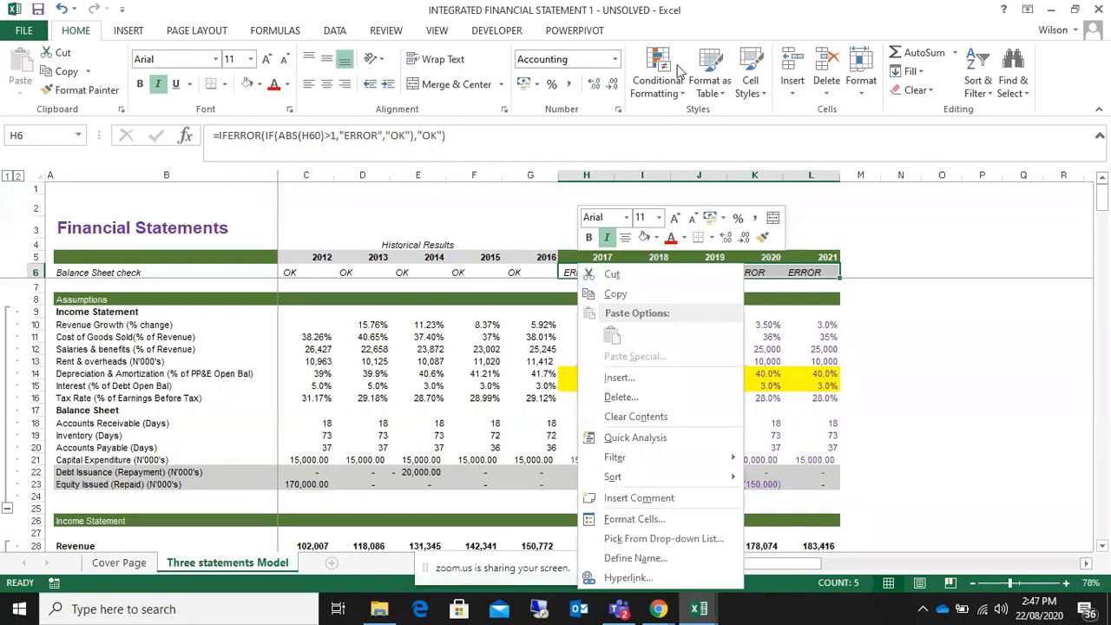
pyautogui.click(681, 93)
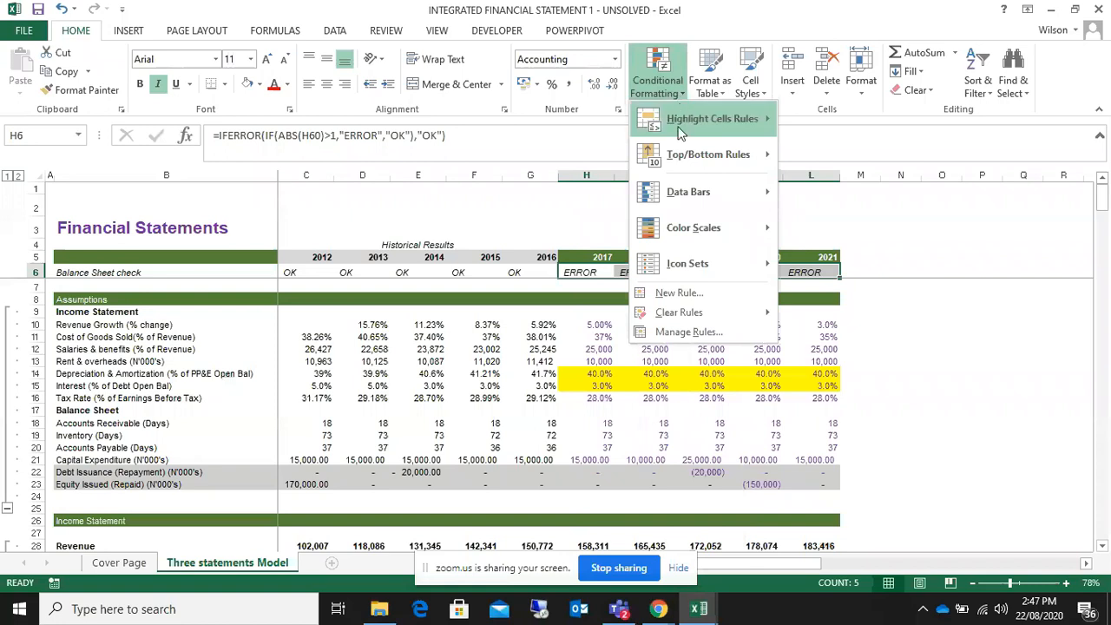
pyautogui.moveTo(697, 129)
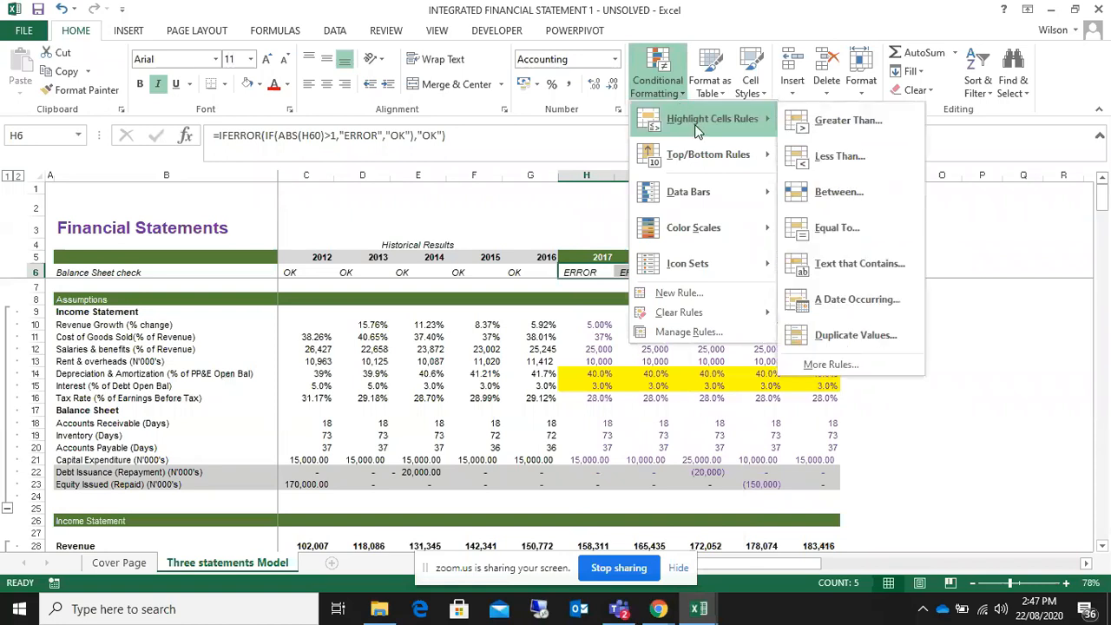
pyautogui.click(842, 264)
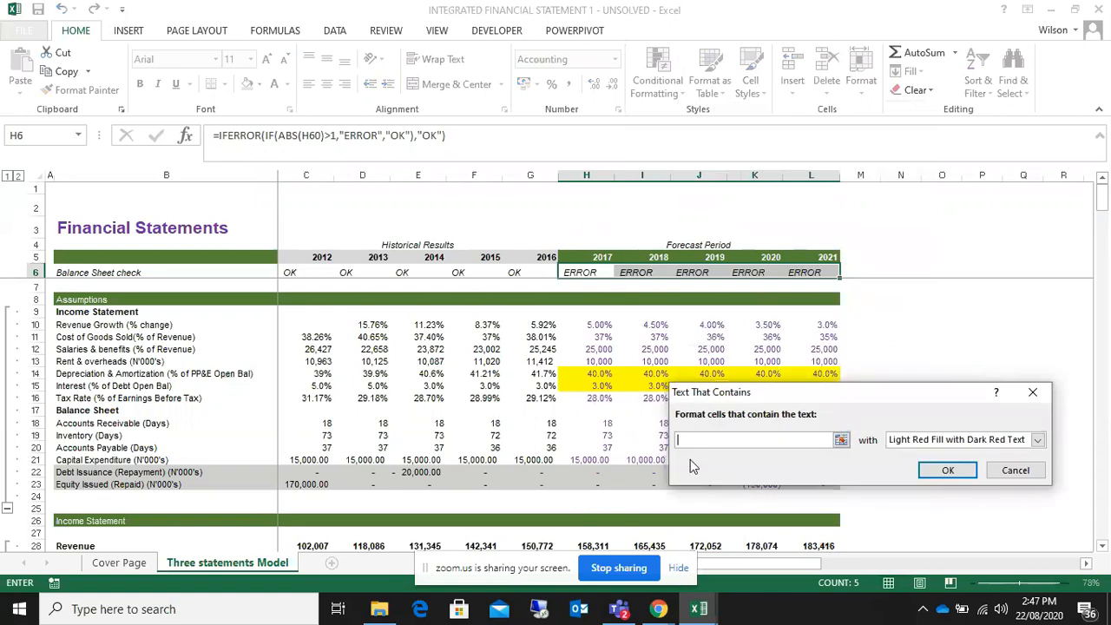
pyautogui.write('ERROR')
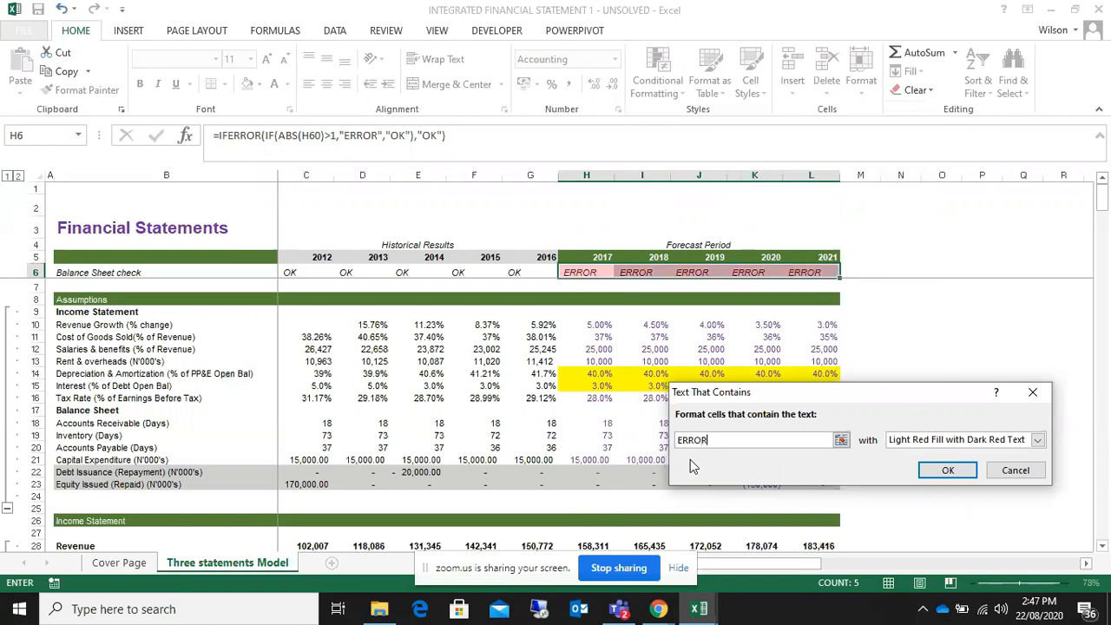
pyautogui.click(948, 469)
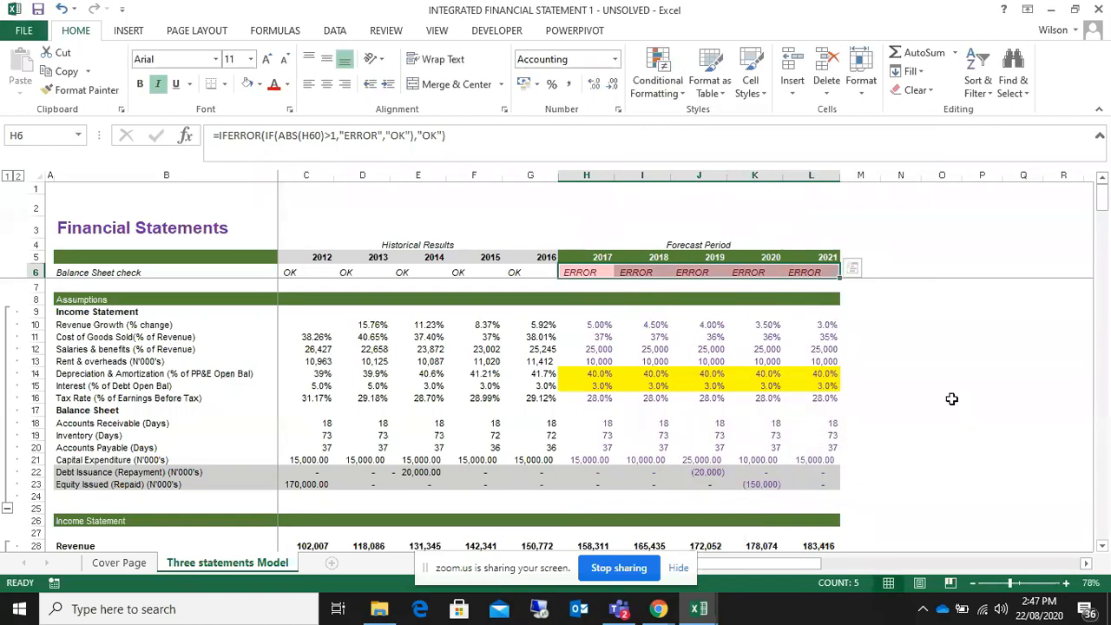
pyautogui.click(941, 348)
# - Copy the 2017 to 2021 Closing Cash Balances (H80:L80) into the Balance Sheet Cash row (H45:L45) as values
pyautogui.moveTo(590, 273); pyautogui.dragTo(811, 274)
pyautogui.scroll(-13, 925, 330)
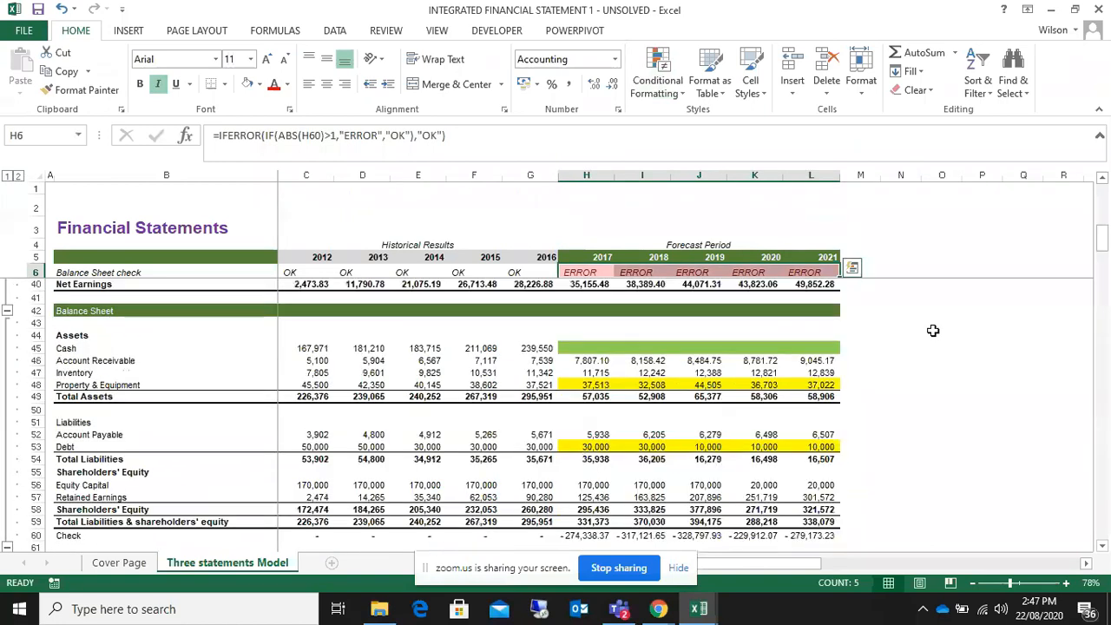
pyautogui.scroll(-5, 933, 330)
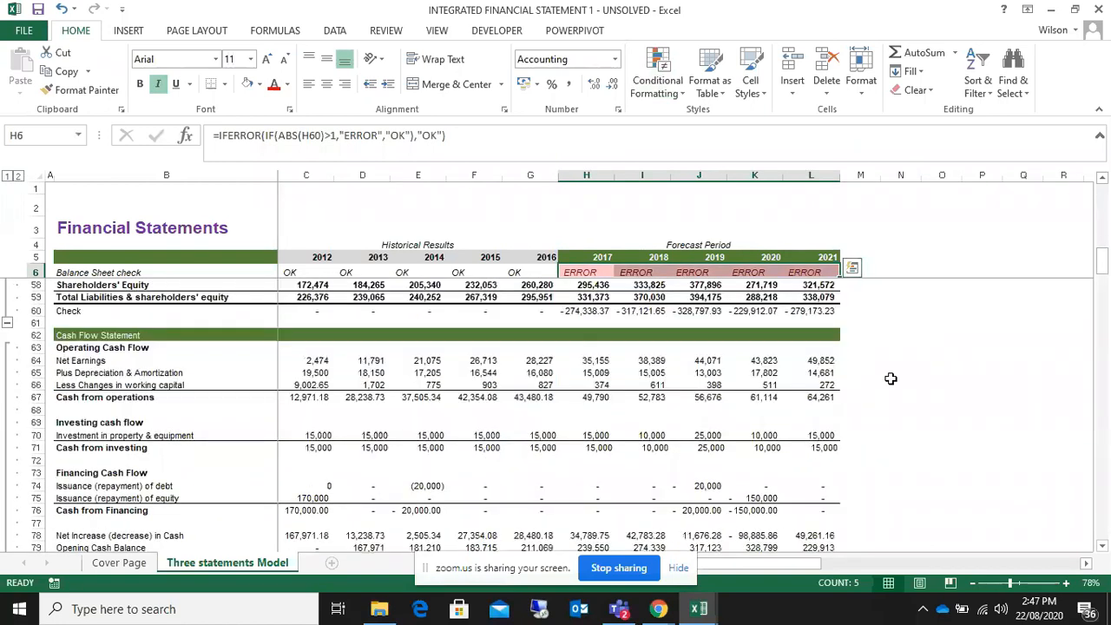
pyautogui.scroll(2, 889, 378)
pyautogui.scroll(3, 885, 380)
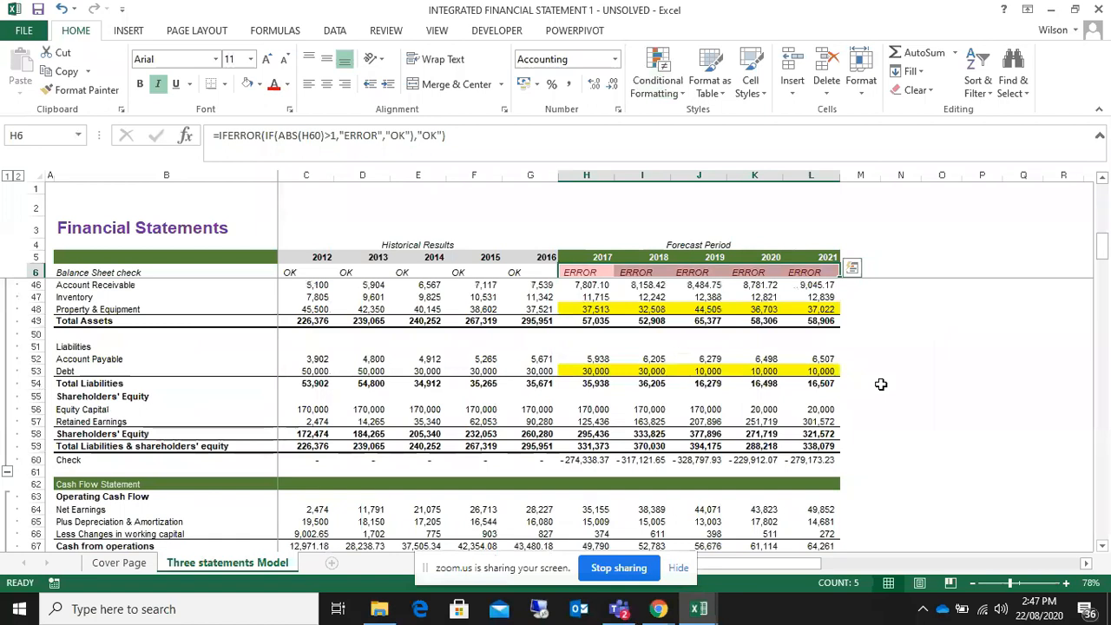
pyautogui.scroll(-2, 597, 450)
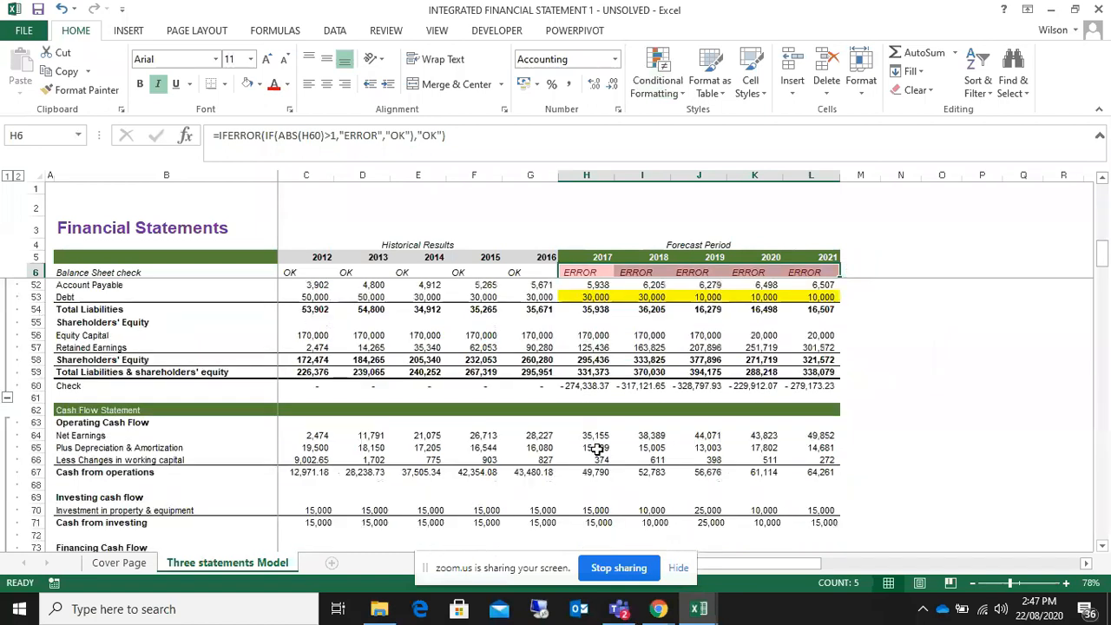
pyautogui.scroll(-5, 597, 449)
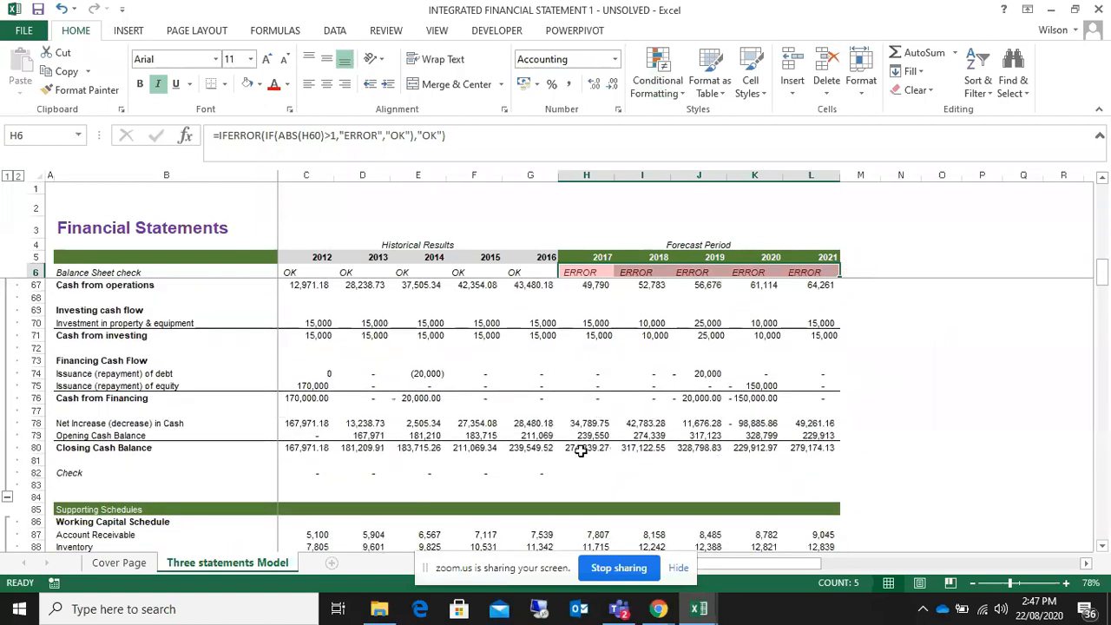
pyautogui.moveTo(580, 450); pyautogui.dragTo(808, 449)
pyautogui.rightClick(809, 450)
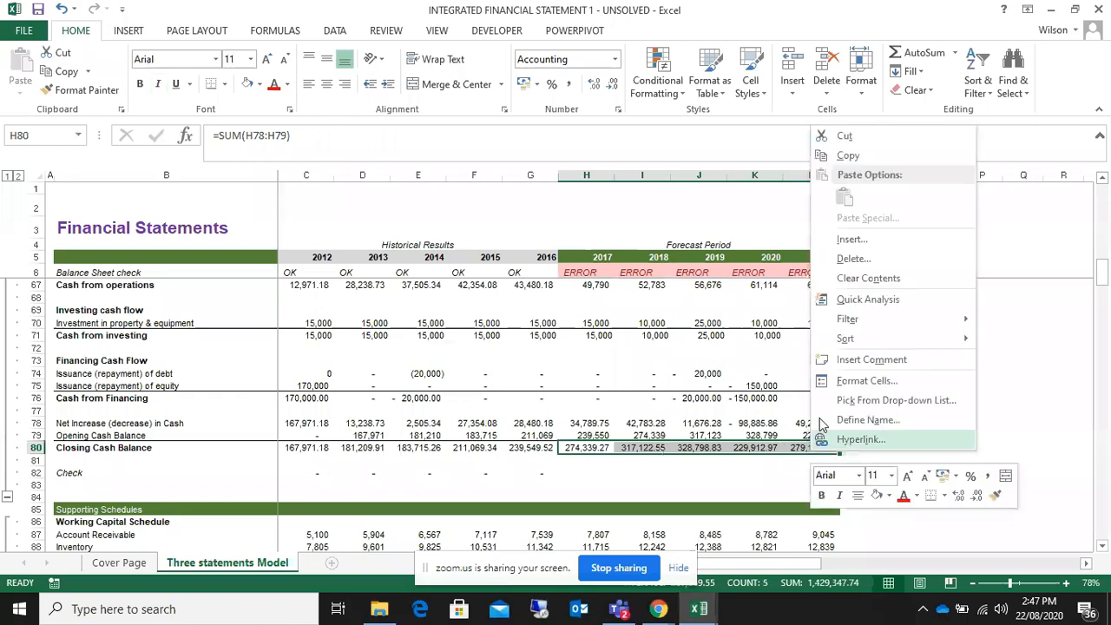
pyautogui.click(848, 156)
pyautogui.scroll(9, 905, 350)
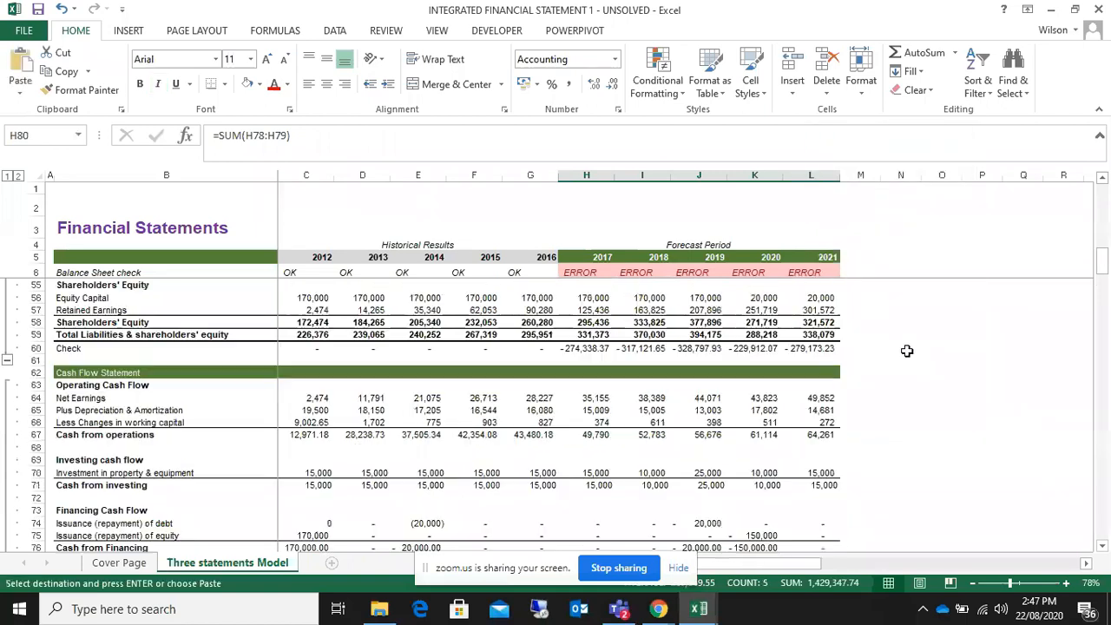
pyautogui.scroll(5, 906, 351)
pyautogui.scroll(-3, 587, 421)
pyautogui.click(585, 423)
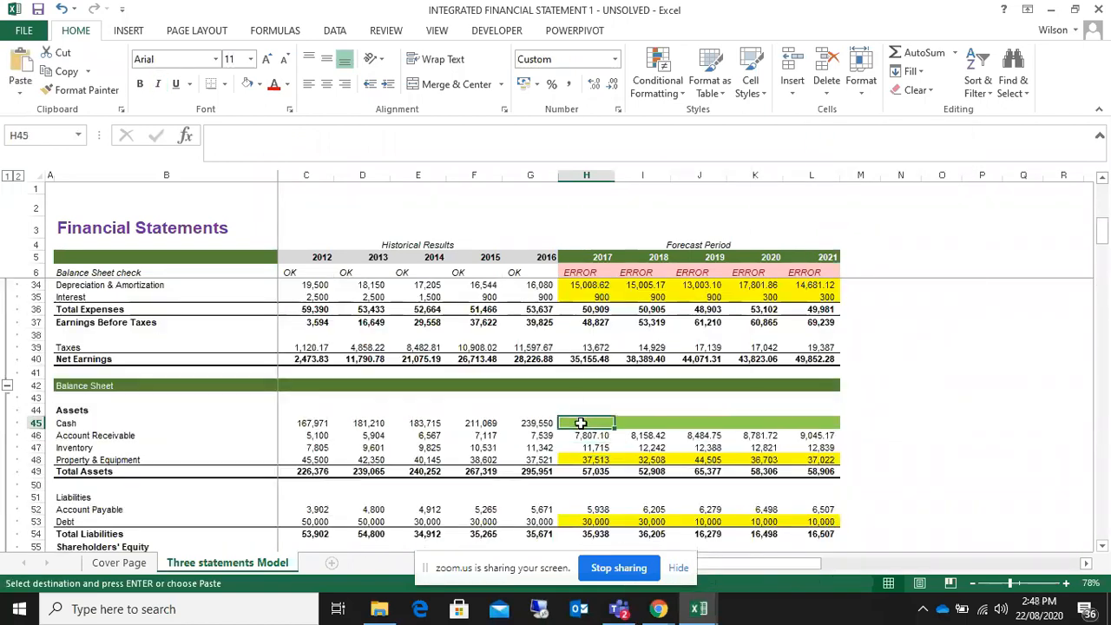
pyautogui.rightClick(585, 422)
pyautogui.click(640, 171)
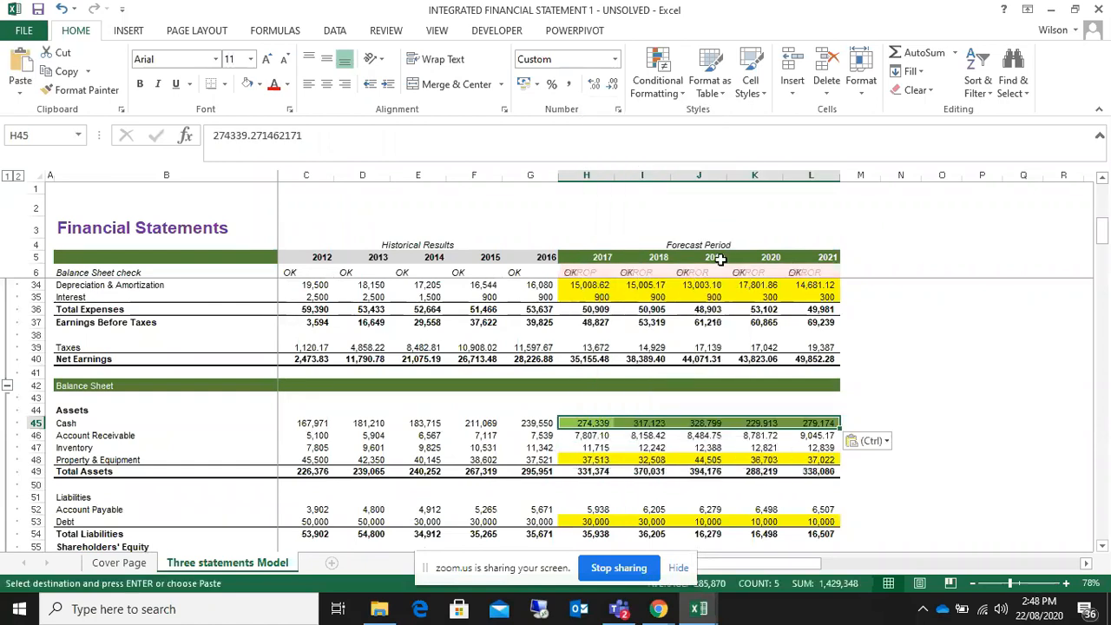
# - Check the 2017 to 2021 Balance Sheet check results in H6:L6
pyautogui.moveTo(578, 271); pyautogui.dragTo(819, 269)
pyautogui.scroll(9, 950, 344)
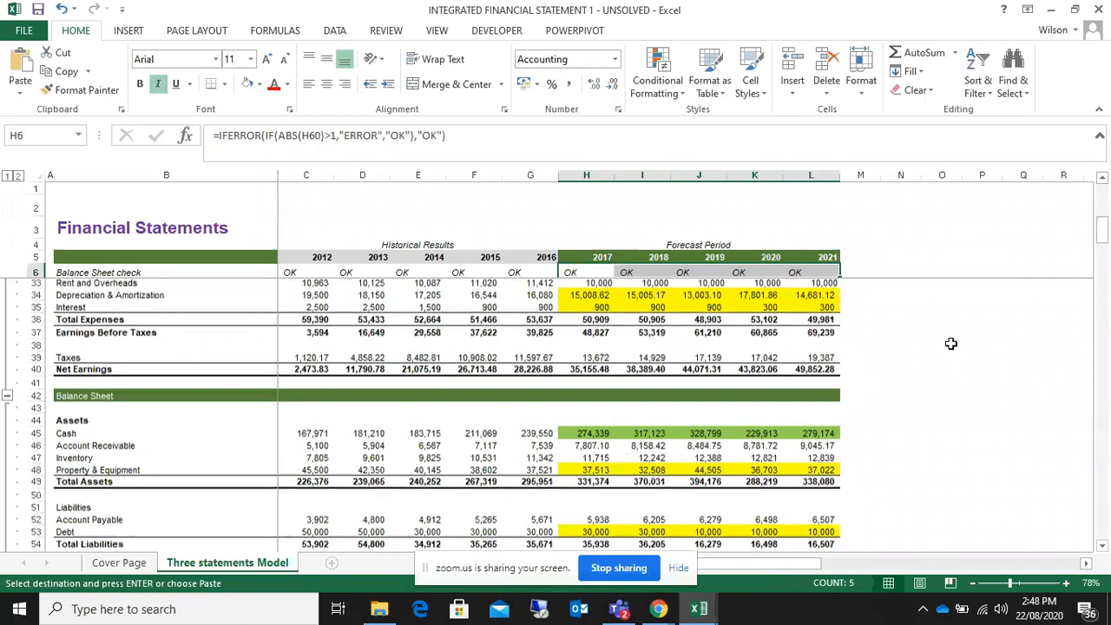
pyautogui.click(938, 334)
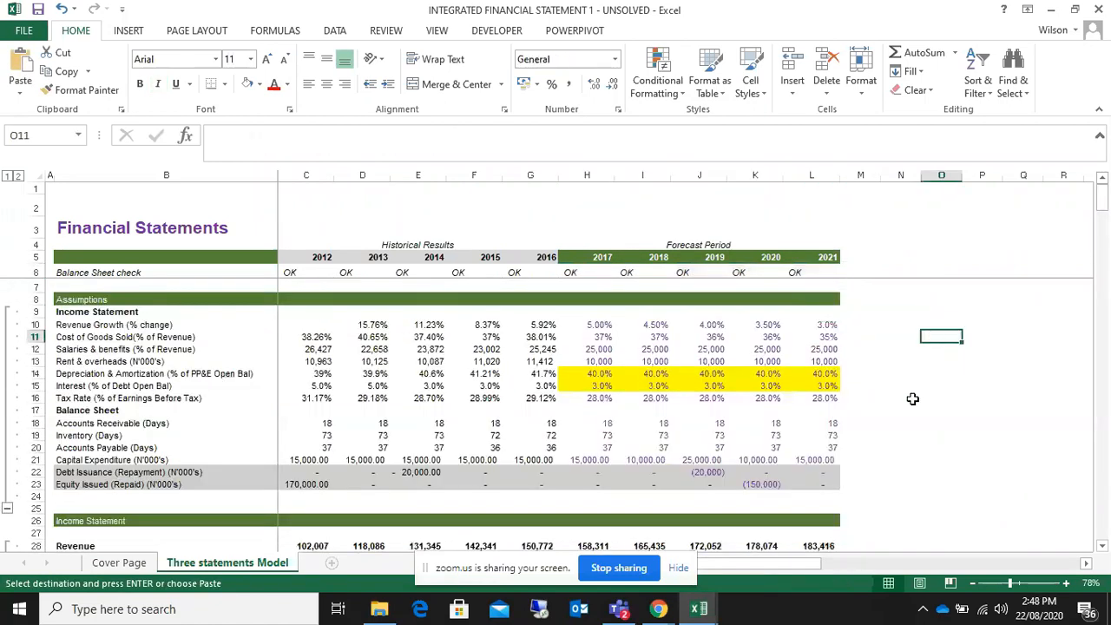
pyautogui.click(875, 256)
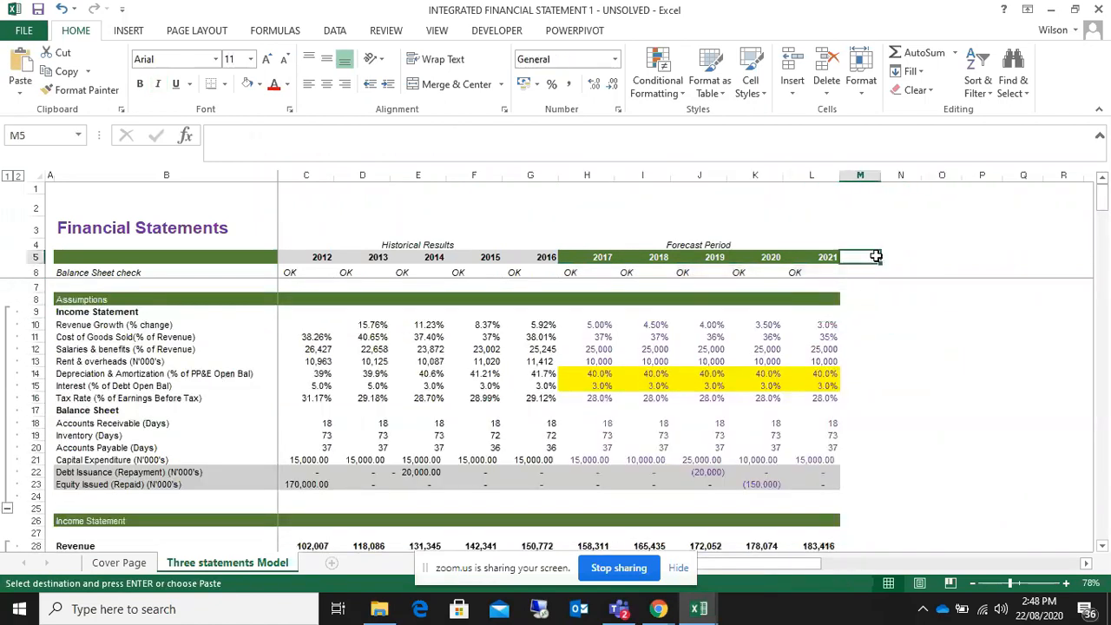
pyautogui.click(893, 311)
pyautogui.click(894, 360)
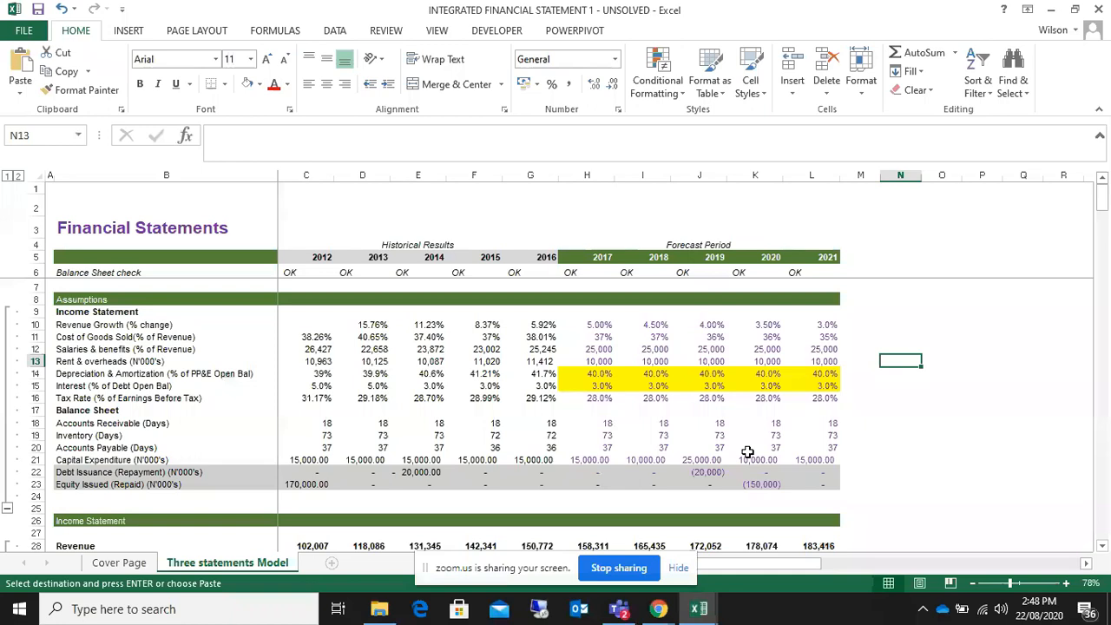
# - Review the whole model from the Assumptions through the three statements to the Supporting Schedules
pyautogui.scroll(-3, 949, 407)
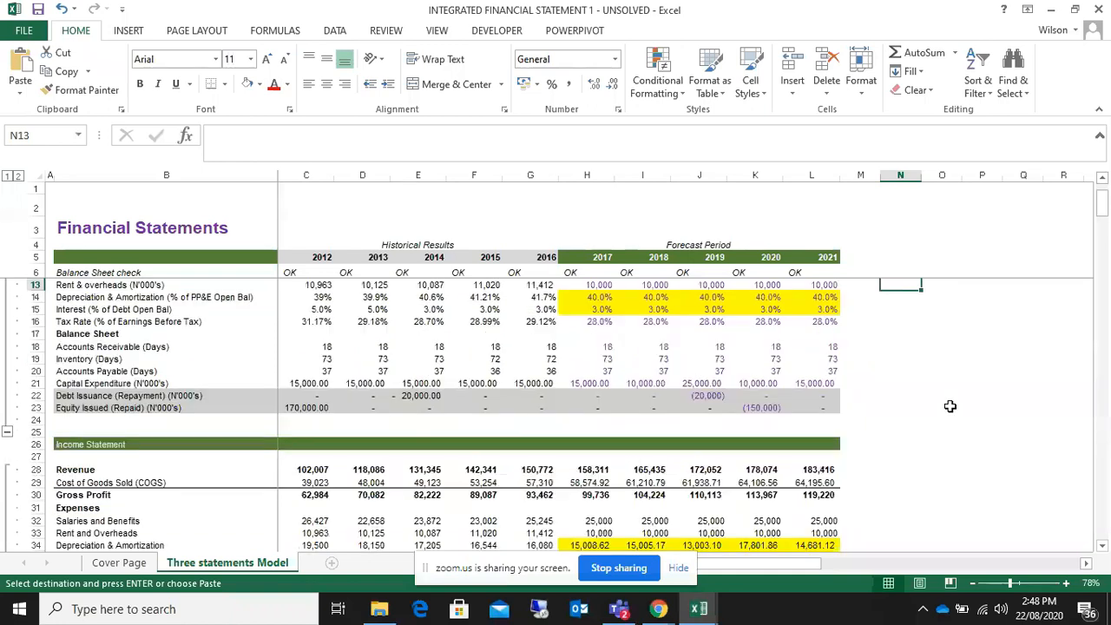
pyautogui.scroll(-7, 947, 407)
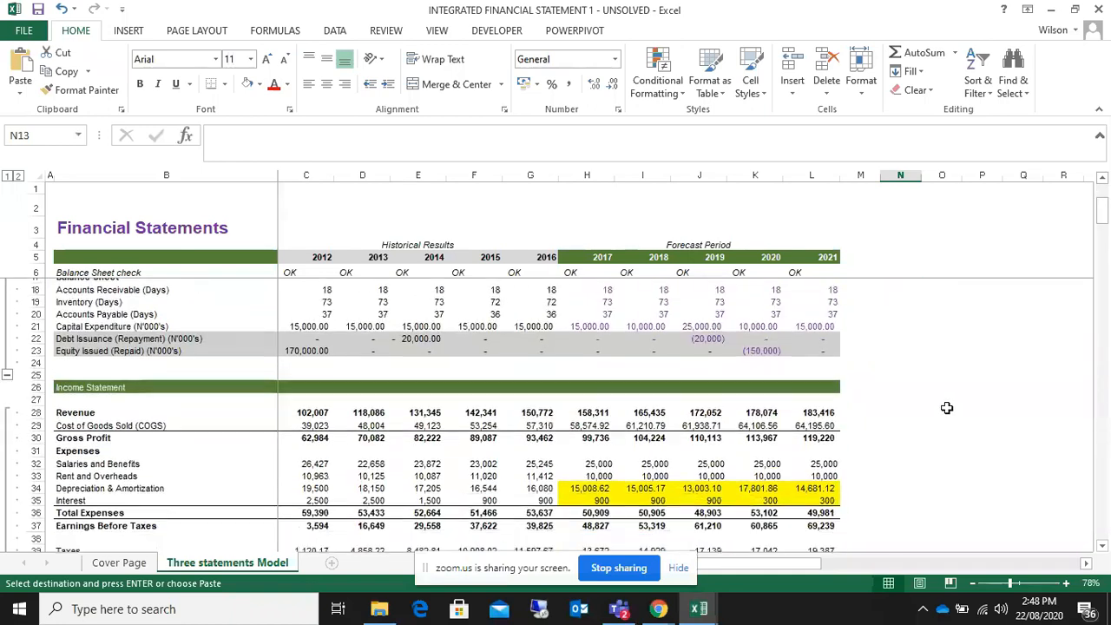
pyautogui.scroll(-11, 946, 408)
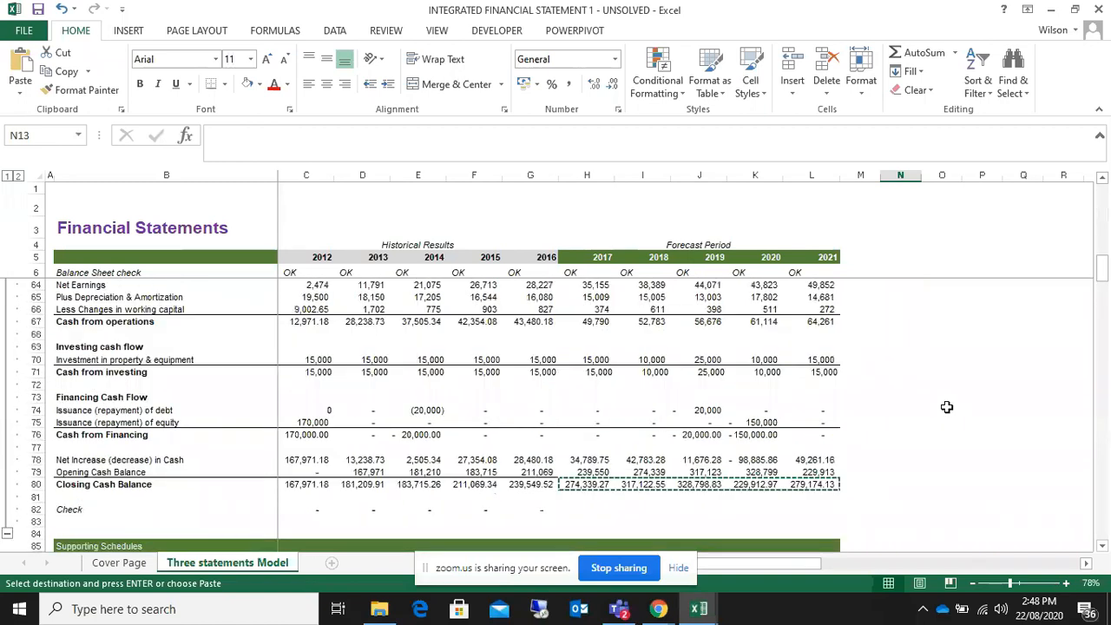
pyautogui.press('Escape')
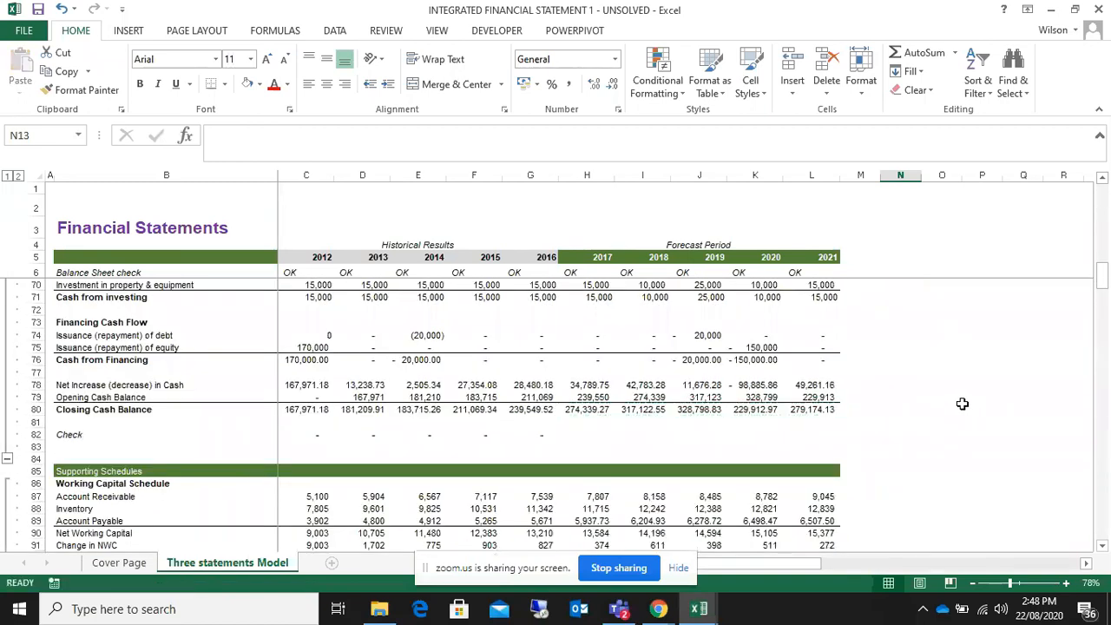
pyautogui.scroll(-8, 962, 403)
pyautogui.scroll(5, 960, 403)
pyautogui.scroll(20, 959, 404)
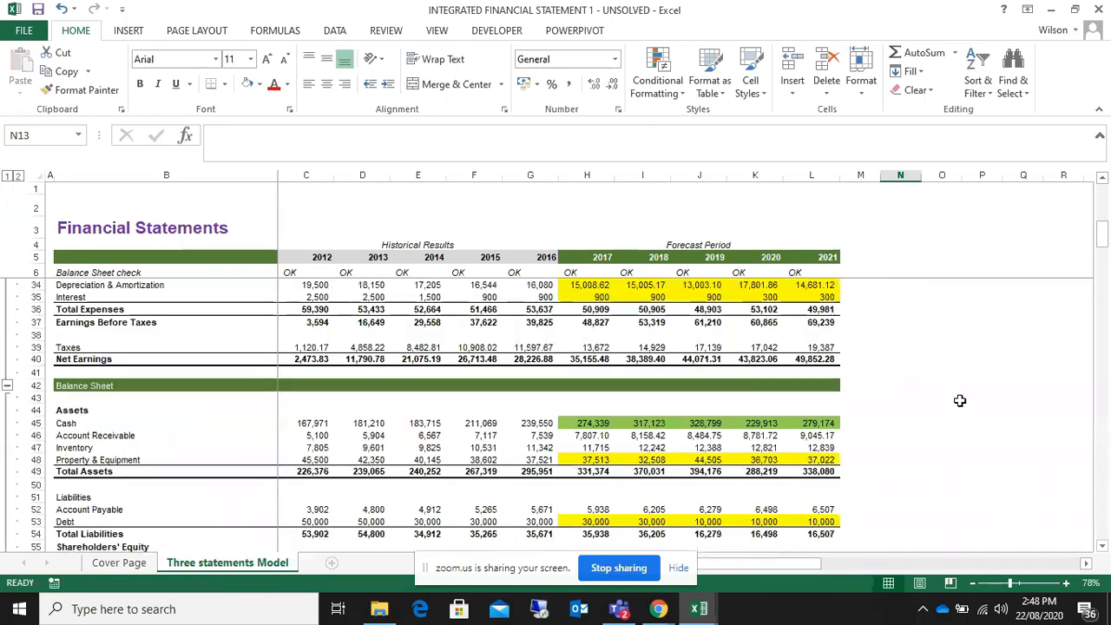
pyautogui.scroll(-20, 966, 377)
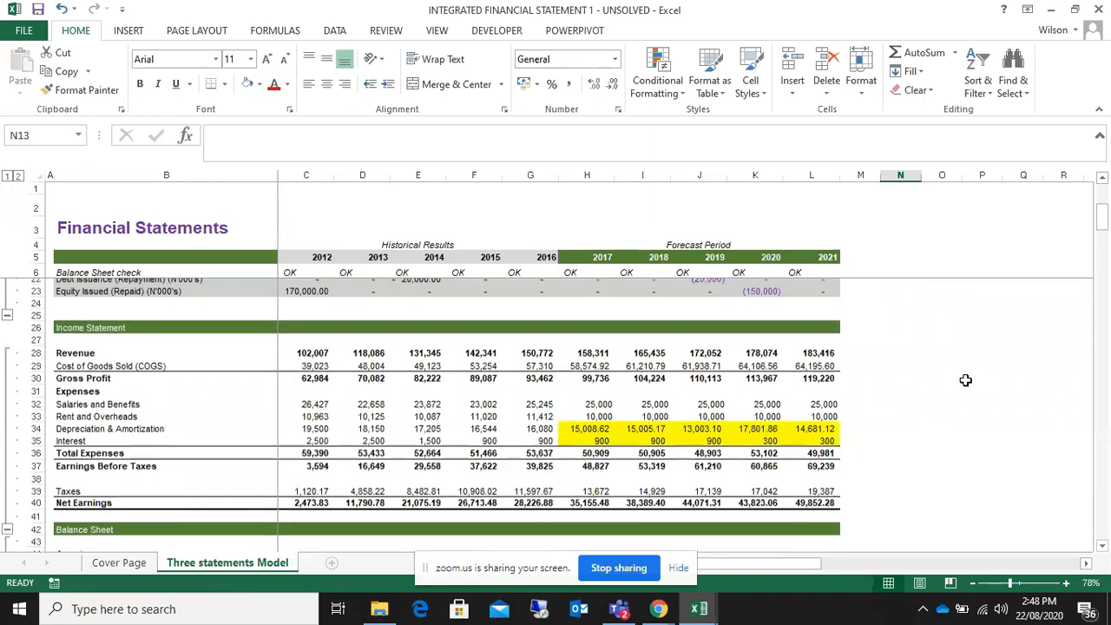
pyautogui.scroll(-2, 964, 386)
pyautogui.scroll(18, 964, 386)
pyautogui.scroll(11, 964, 386)
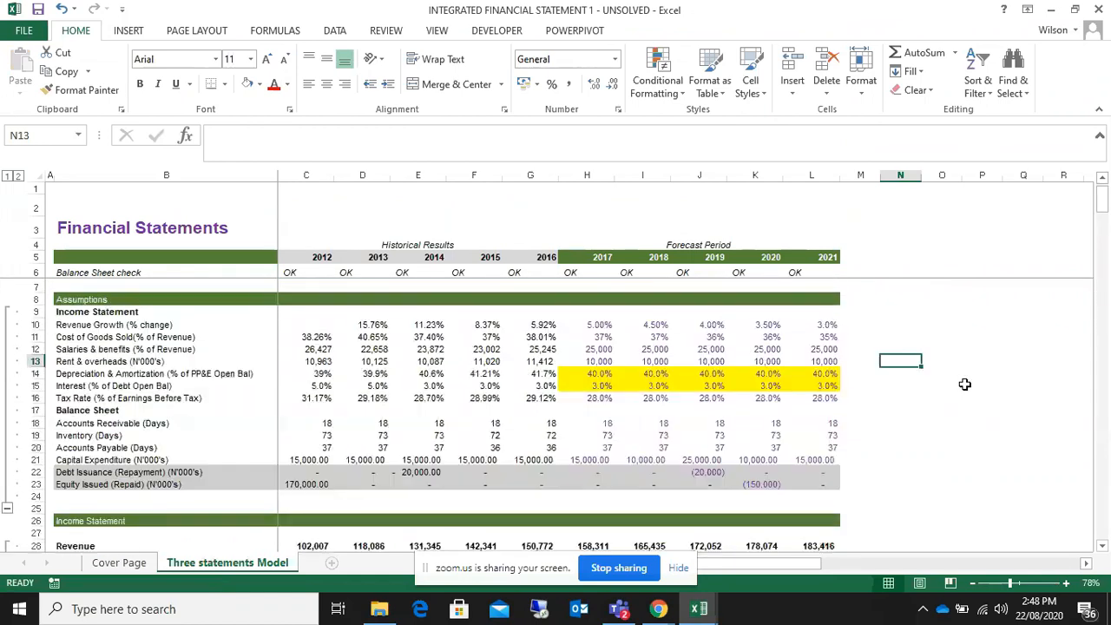
pyautogui.scroll(-3, 965, 386)
pyautogui.scroll(-20, 965, 386)
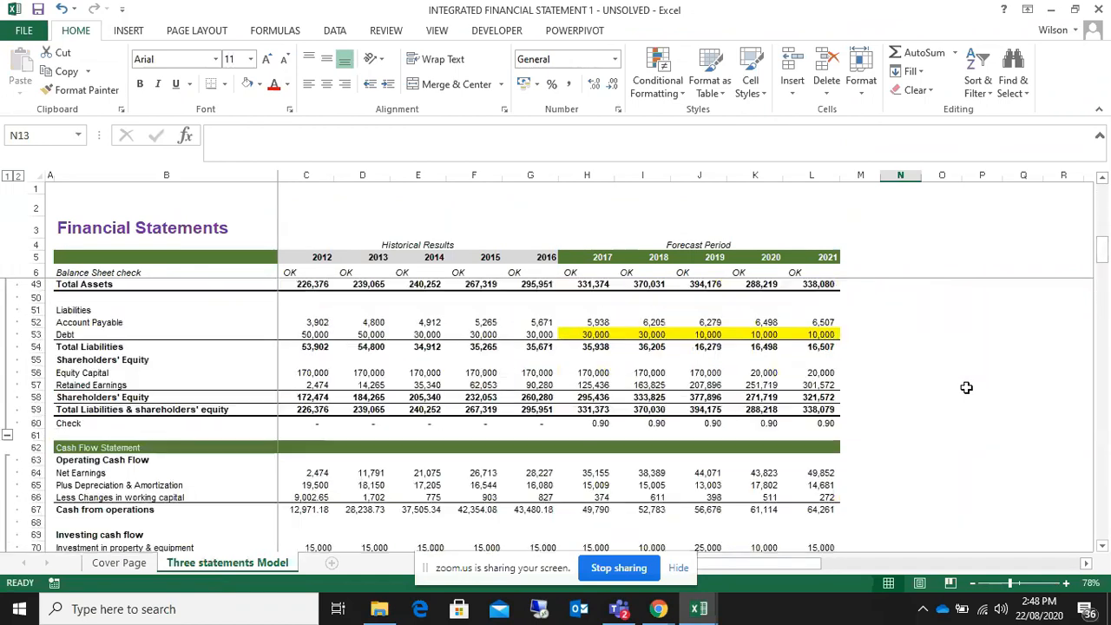
pyautogui.scroll(20, 967, 386)
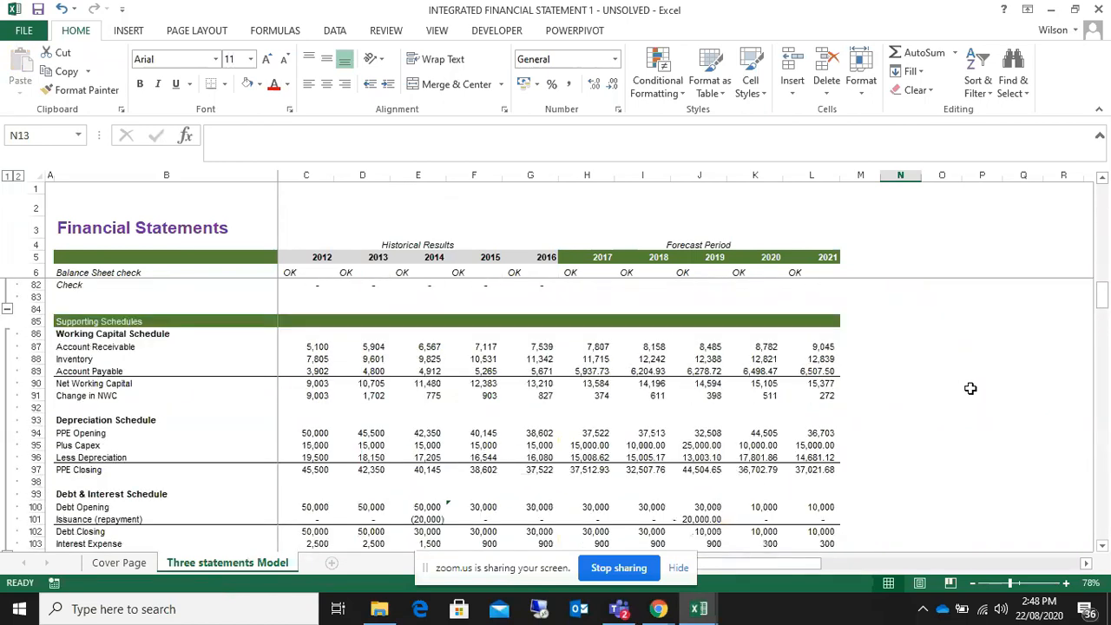
pyautogui.scroll(3, 970, 388)
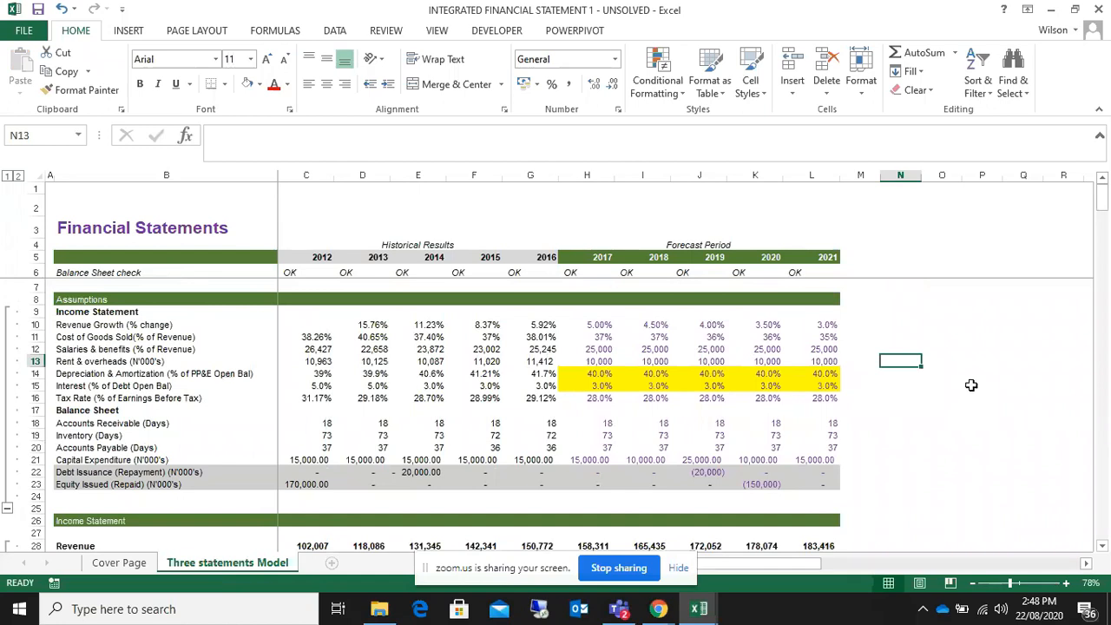
# - Examine the Income Statement from Revenue to Net Earnings alongside the Assumptions
pyautogui.scroll(-9, 972, 388)
pyautogui.scroll(-6, 974, 392)
pyautogui.scroll(15, 973, 392)
pyautogui.scroll(-12, 974, 393)
pyautogui.scroll(12, 974, 392)
pyautogui.scroll(-5, 972, 390)
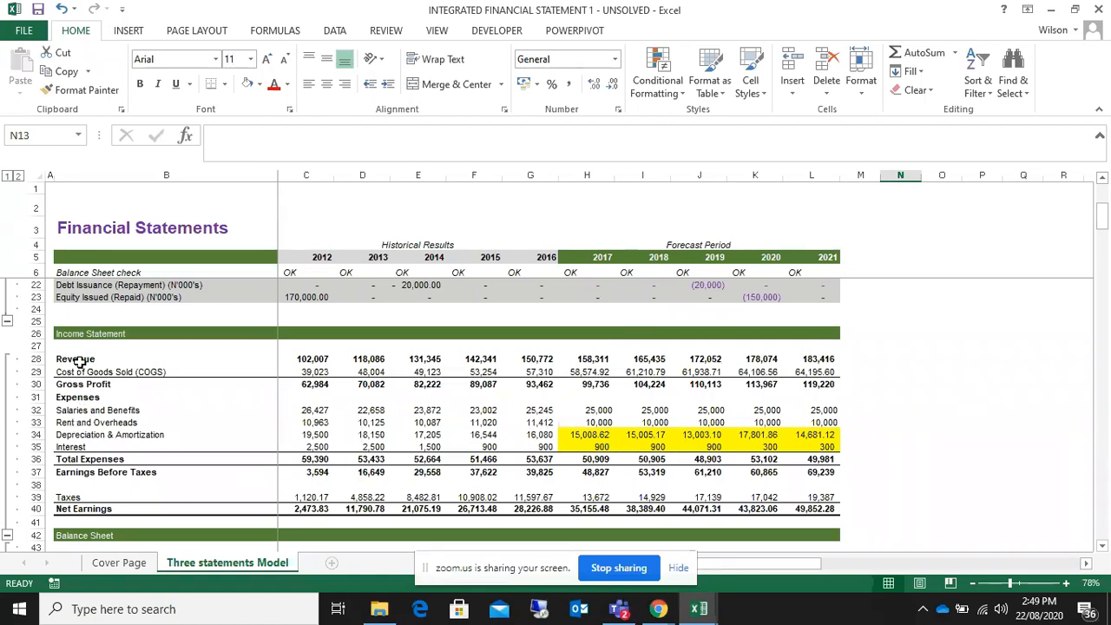
pyautogui.scroll(1, 109, 459)
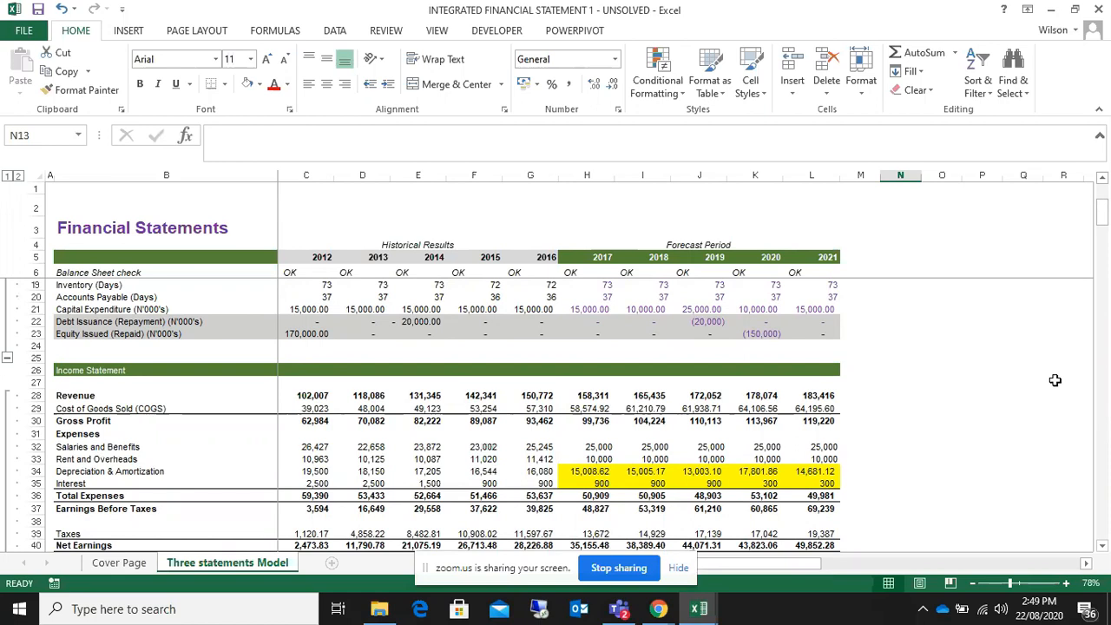
pyautogui.scroll(-2, 953, 407)
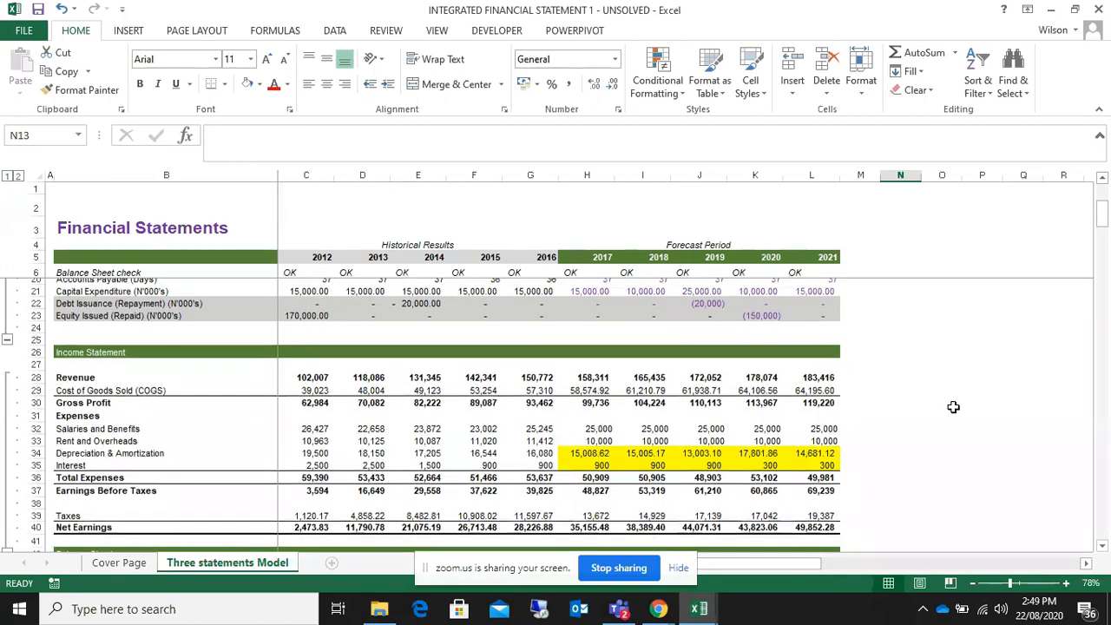
pyautogui.scroll(1, 952, 407)
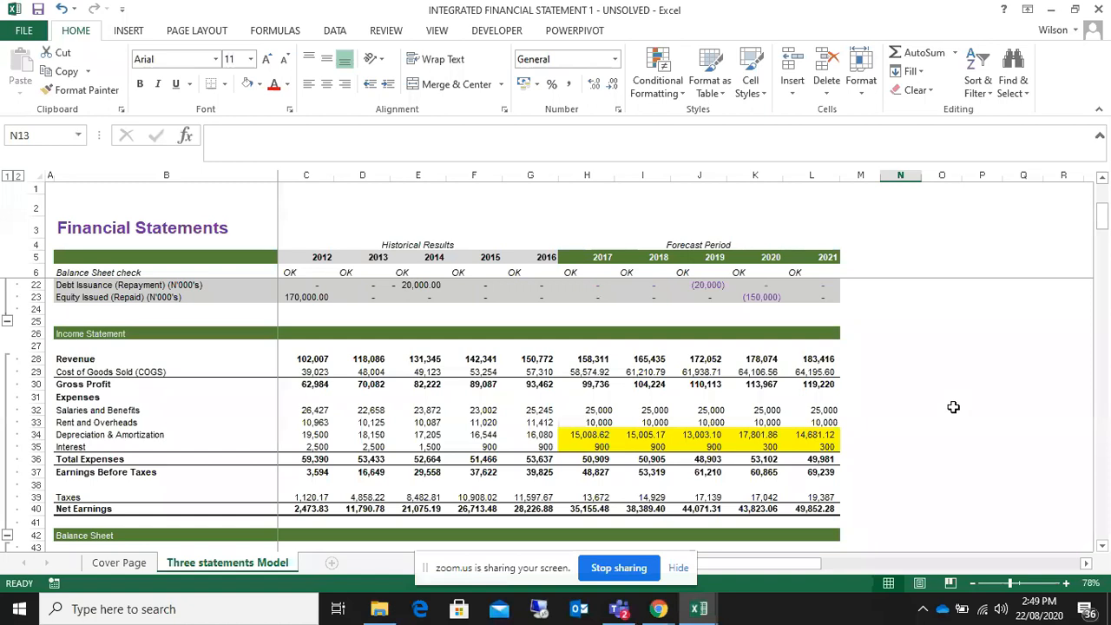
pyautogui.scroll(5, 952, 407)
pyautogui.scroll(-4, 955, 406)
pyautogui.scroll(-1, 958, 404)
pyautogui.scroll(2, 958, 403)
pyautogui.scroll(-2, 957, 404)
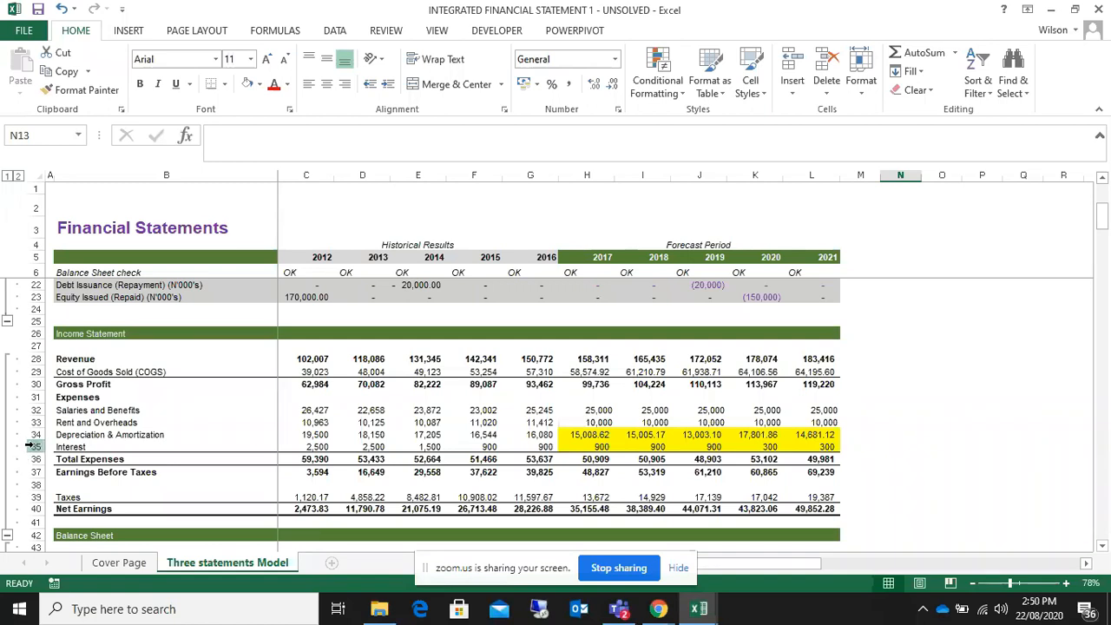
# - Enter the heading EBITDA in cell O26, beside the Income Statement
pyautogui.click(924, 331)
pyautogui.write('ebit')
pyautogui.press('BackSpace')
pyautogui.press('BackSpace')
pyautogui.press('BackSpace')
pyautogui.press('BackSpace')
pyautogui.write('E')
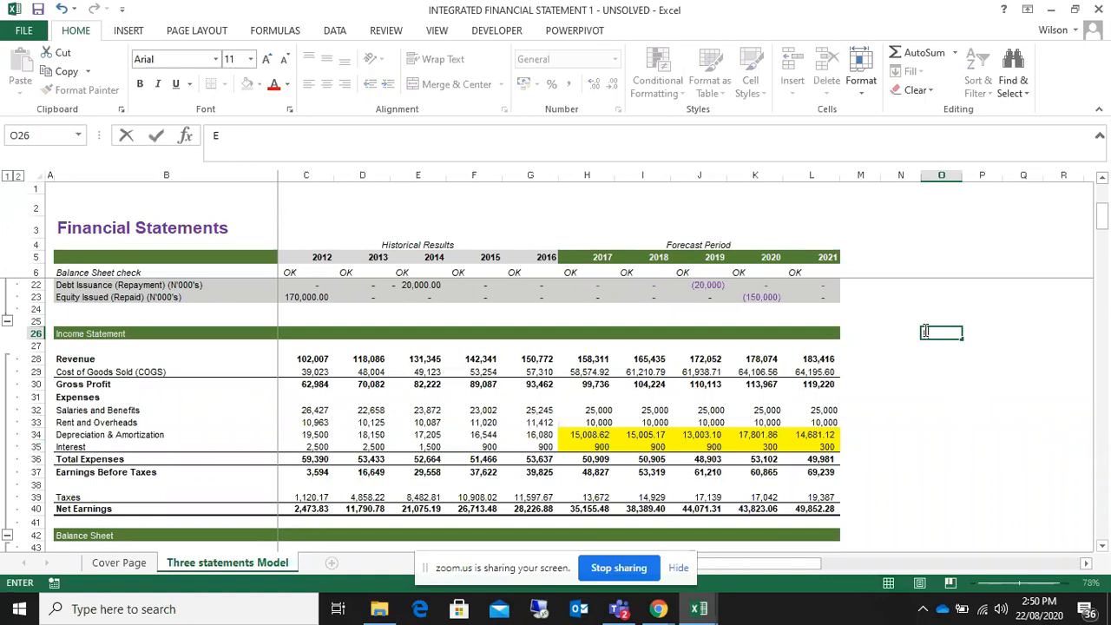
pyautogui.write('BITDA')
pyautogui.click(928, 400)
# - Format the EBITDA heading in O26 with font size 16 and red text
pyautogui.click(940, 331)
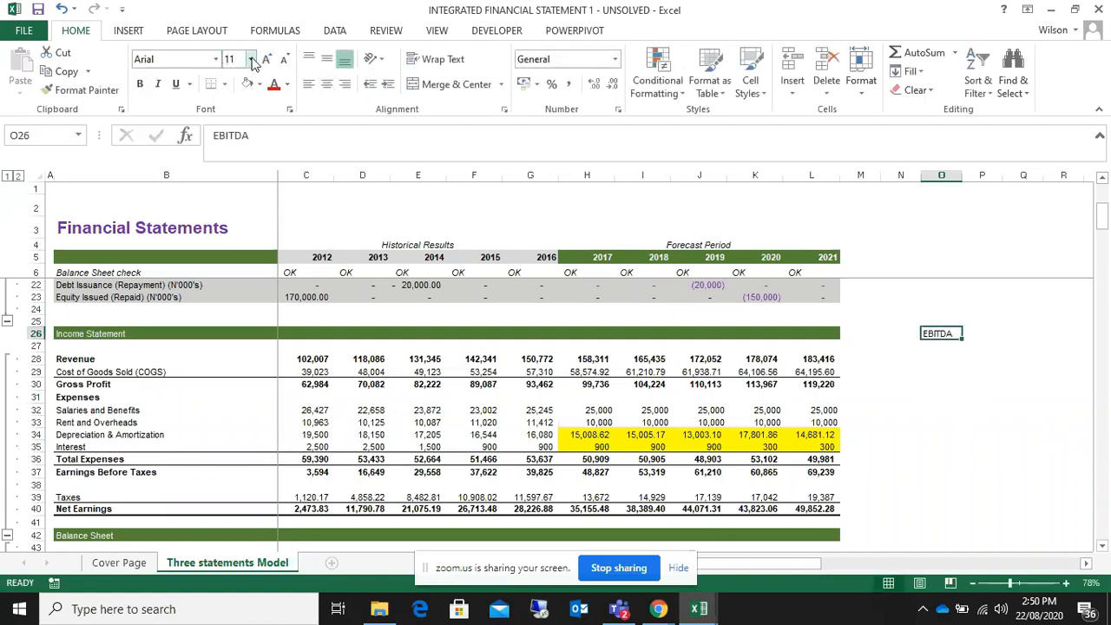
pyautogui.click(252, 59)
pyautogui.click(234, 180)
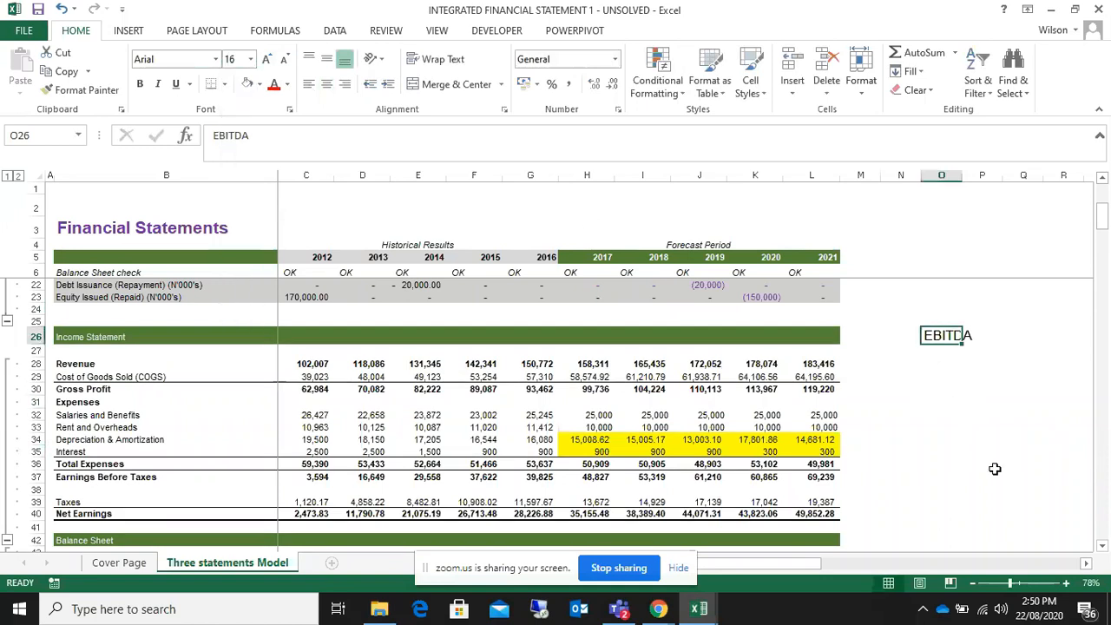
pyautogui.click(274, 84)
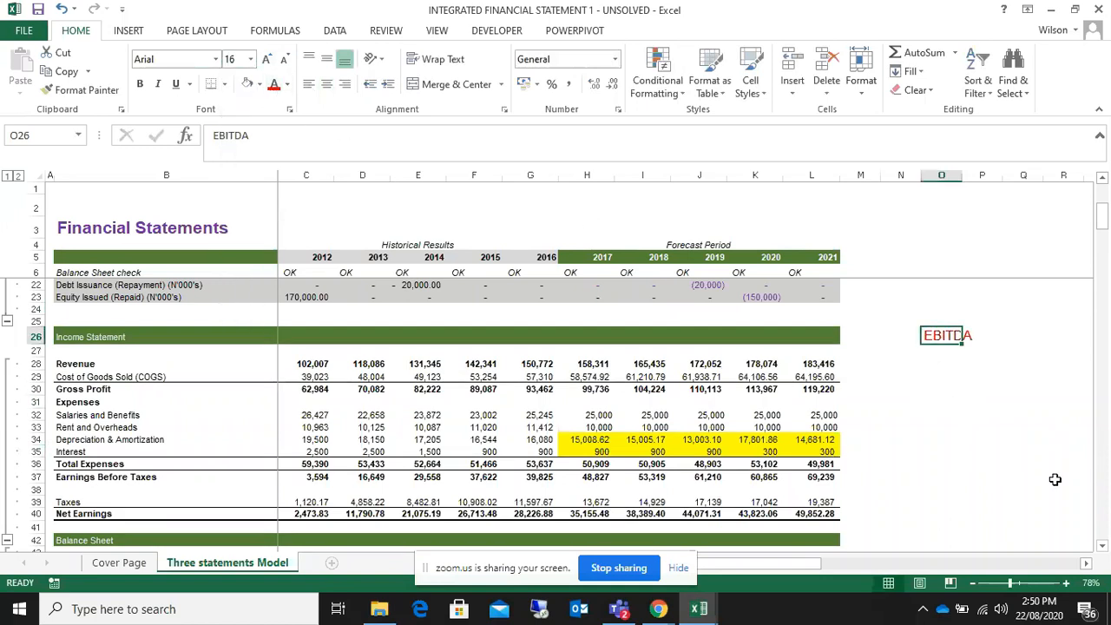
pyautogui.click(933, 352)
pyautogui.write('eARNING')
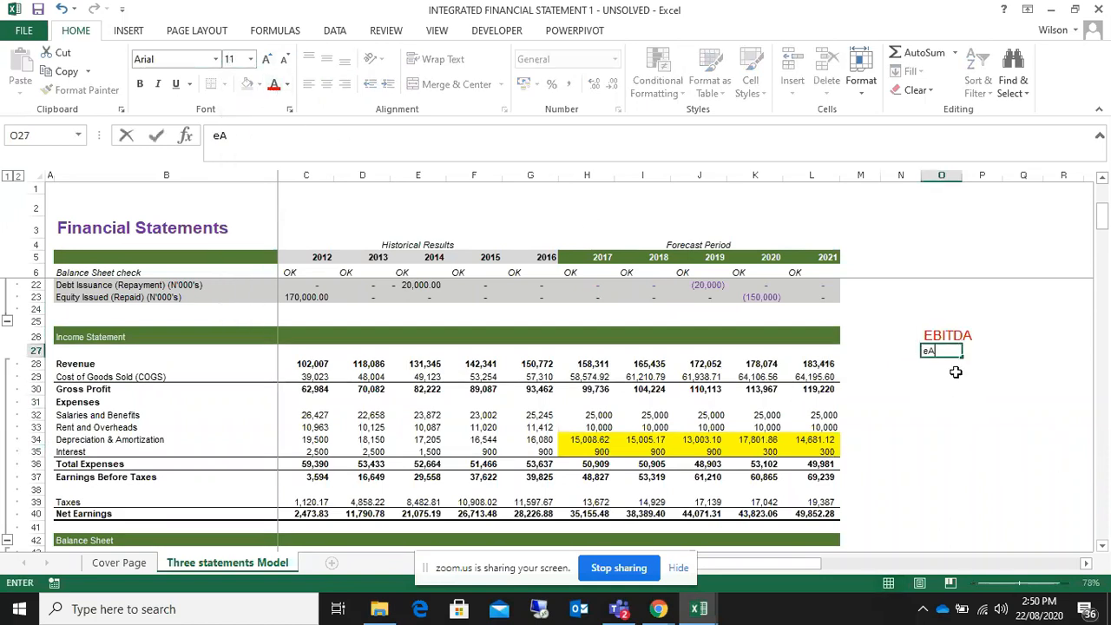
pyautogui.press('BackSpace')
pyautogui.press('BackSpace')
pyautogui.press('BackSpace')
pyautogui.press('BackSpace')
pyautogui.press('BackSpace')
pyautogui.press('BackSpace')
pyautogui.press('BackSpace')
pyautogui.press('Tab')
pyautogui.press('Left')
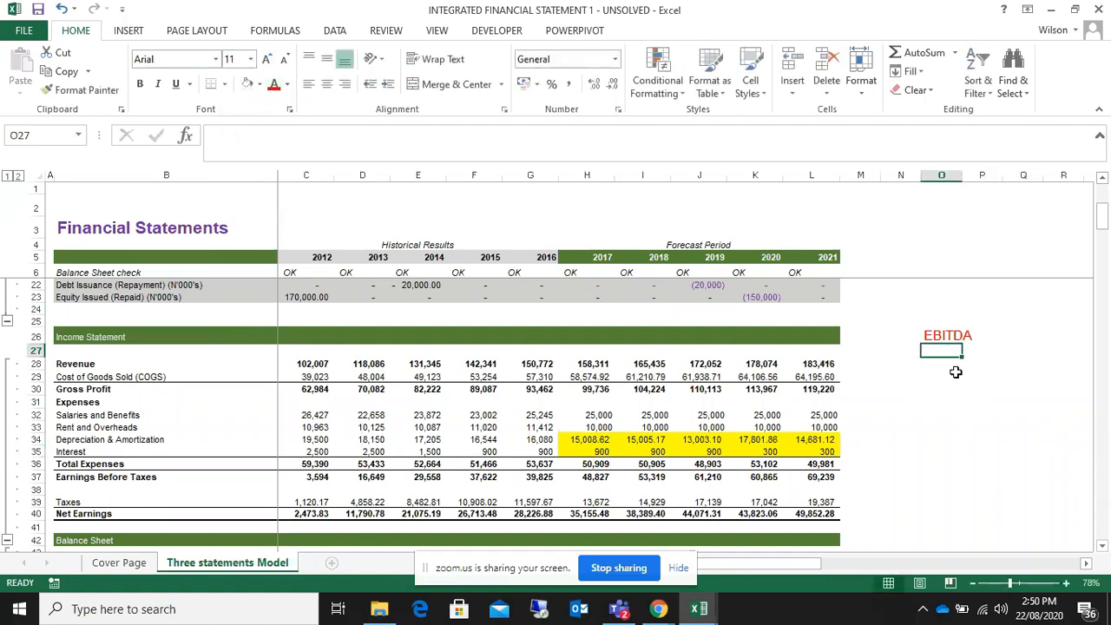
# - Enter the definition "Earnings Before Interest Tax, Depreciation & Amortization" in cell O27, below the EBITDA heading
pyautogui.write('Earn')
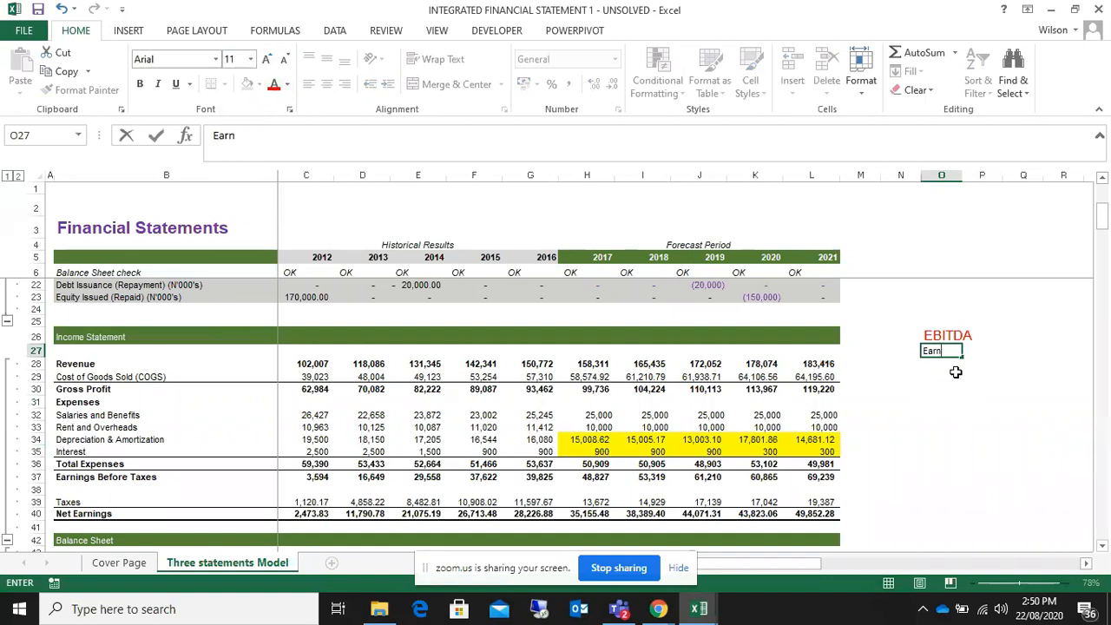
pyautogui.write('ingd')
pyautogui.press('BackSpace')
pyautogui.write('s Before Interest')
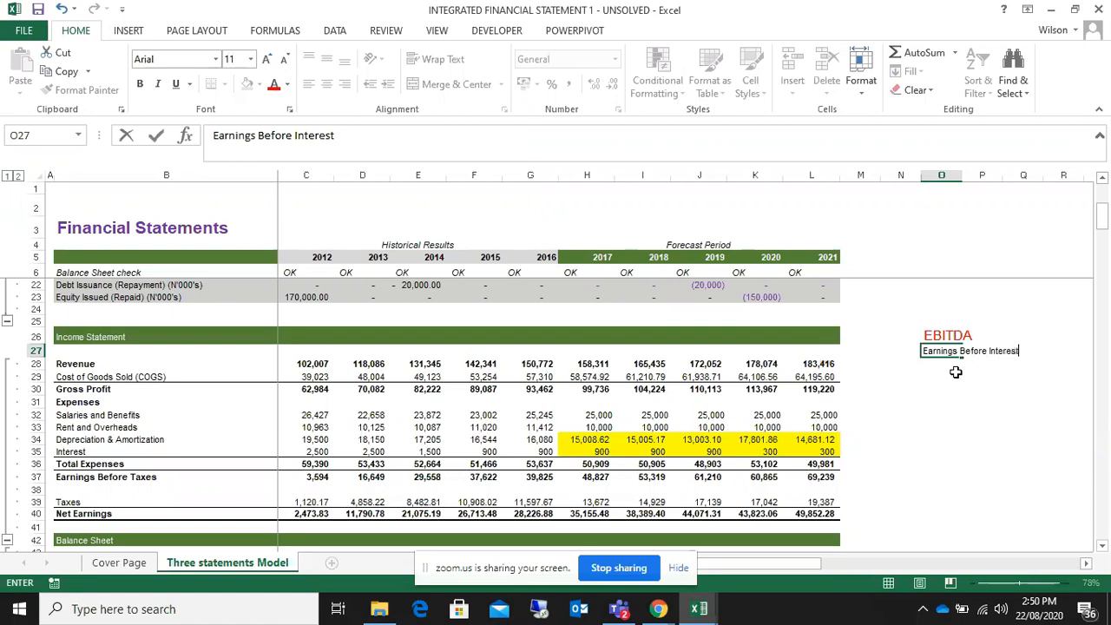
pyautogui.write(' Tax, Depreciation')
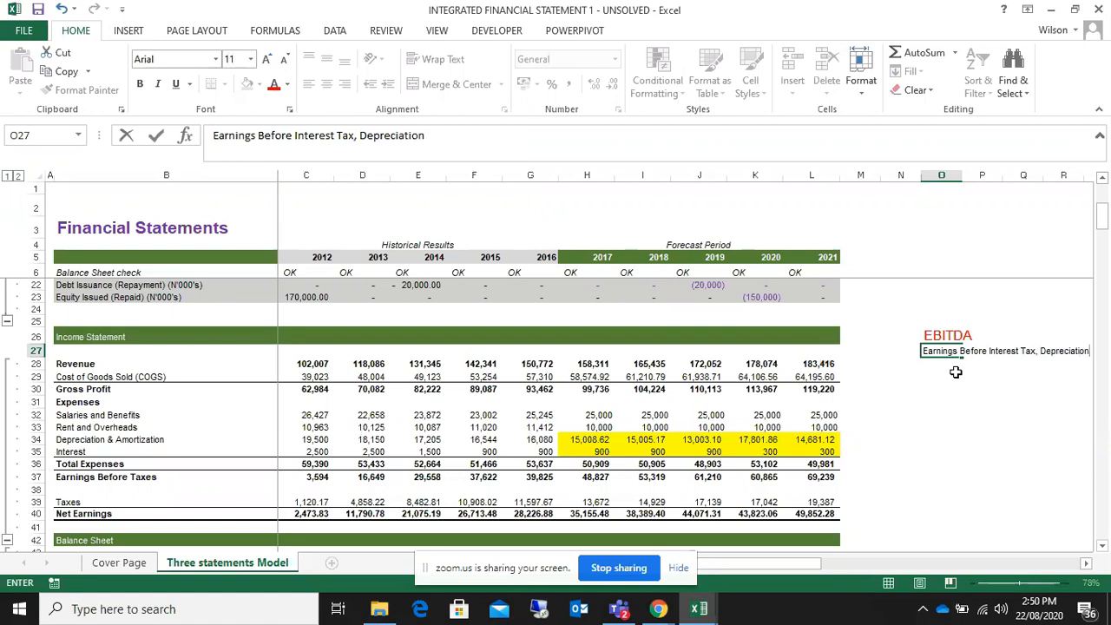
pyautogui.write(' & Amortization')
pyautogui.press('Return')
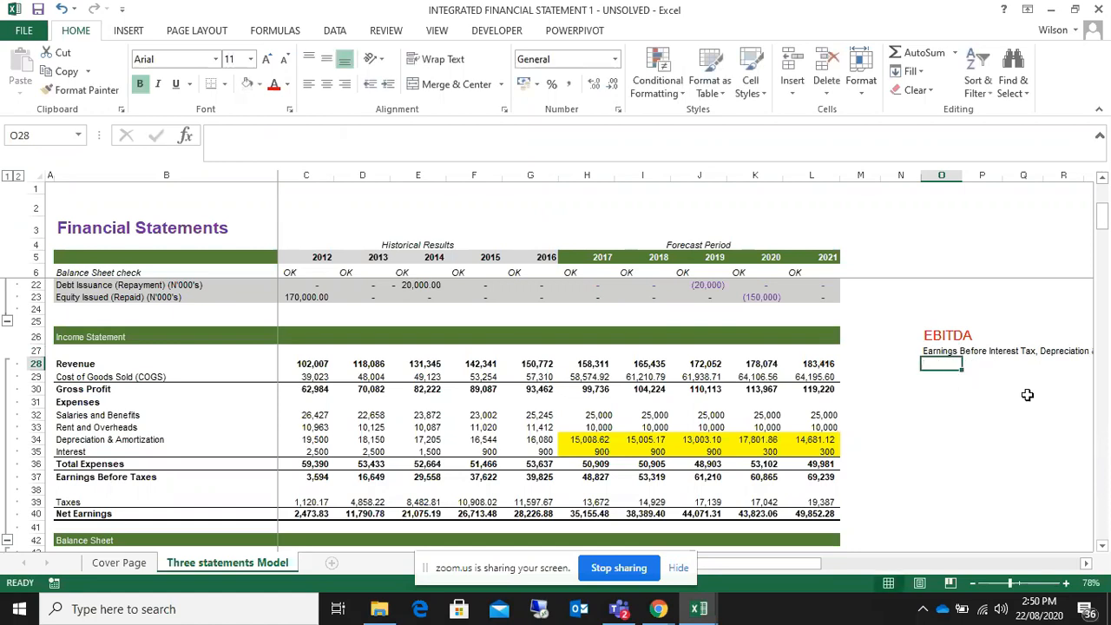
# - Review the EBITDA heading and definition in O26:O27 against the Income Statement rows
pyautogui.click(1084, 564)
pyautogui.click(1085, 564)
pyautogui.click(1085, 564)
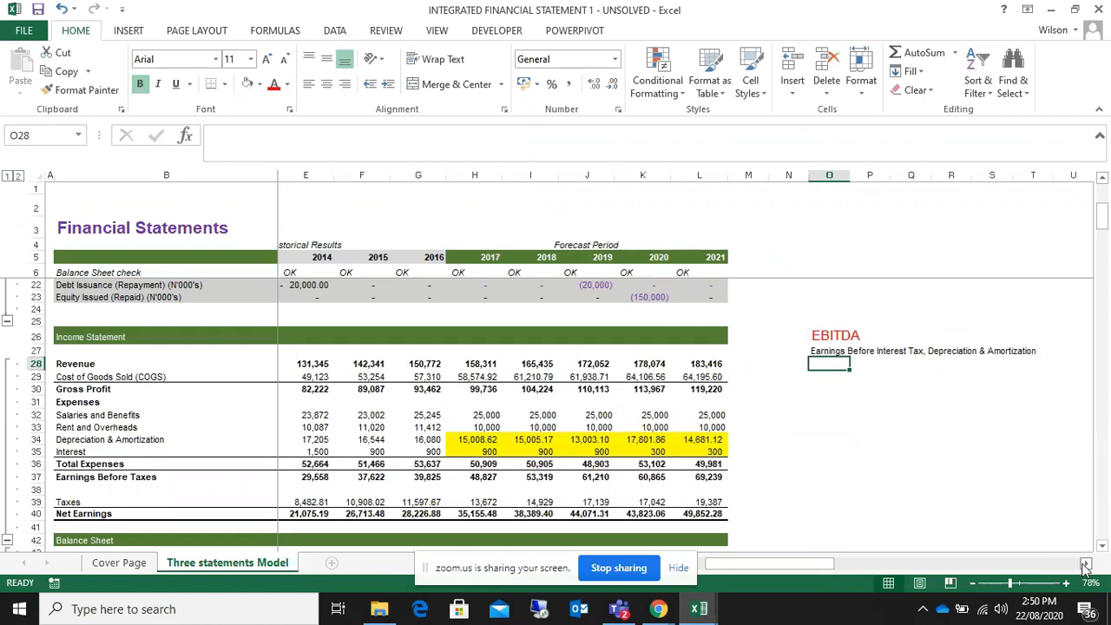
pyautogui.click(857, 350)
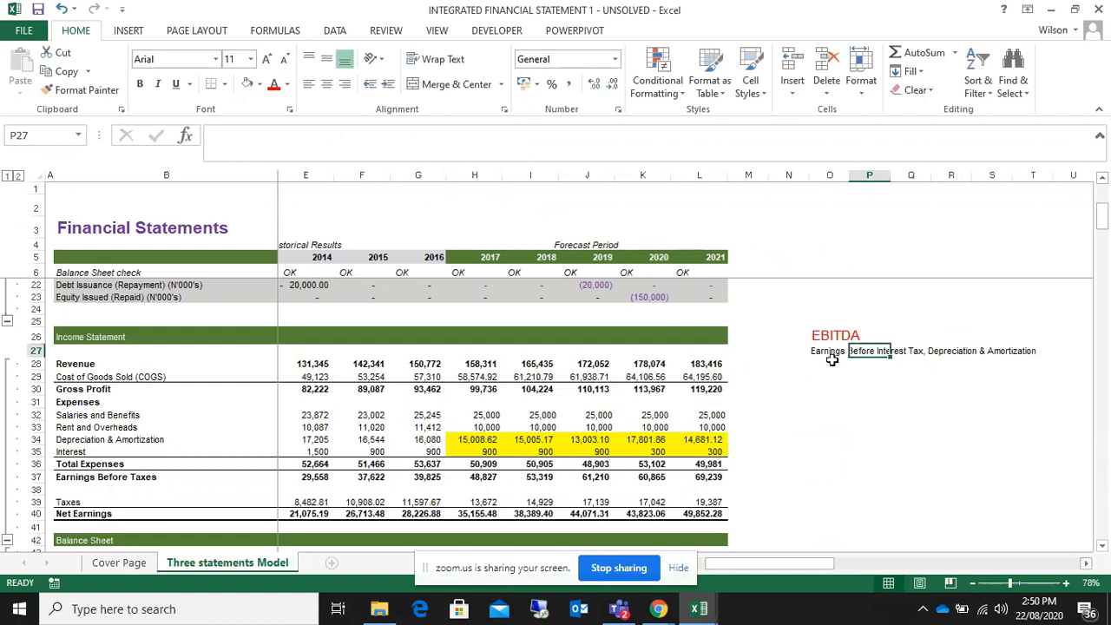
pyautogui.click(829, 351)
pyautogui.click(829, 335)
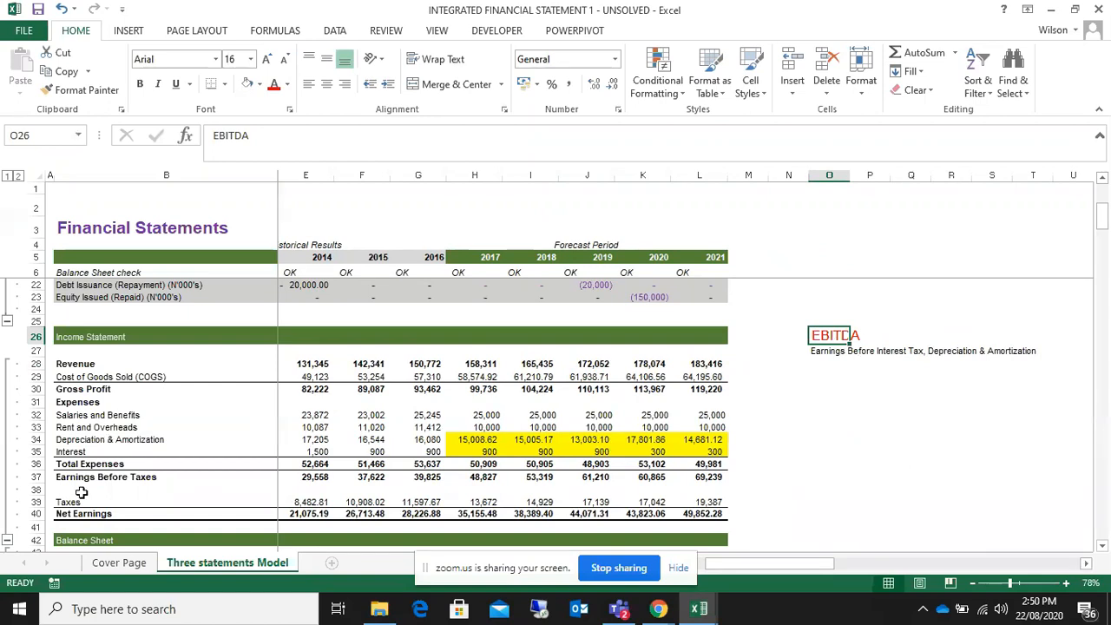
pyautogui.scroll(5, 900, 382)
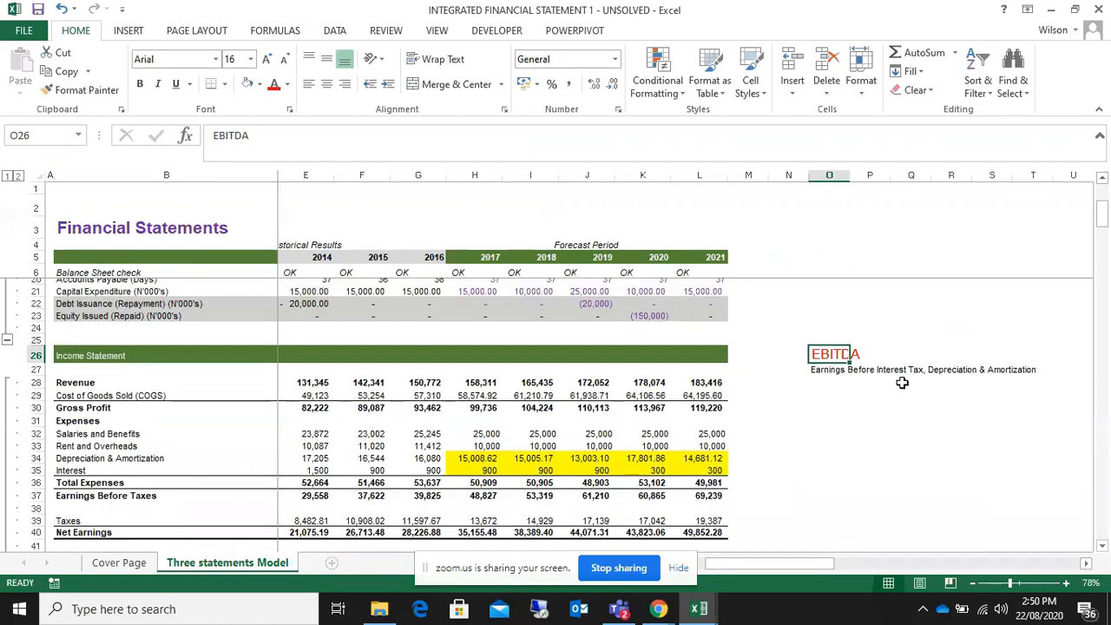
pyautogui.scroll(-4, 900, 383)
pyautogui.press('Down')
pyautogui.press('Down')
pyautogui.press('Down')
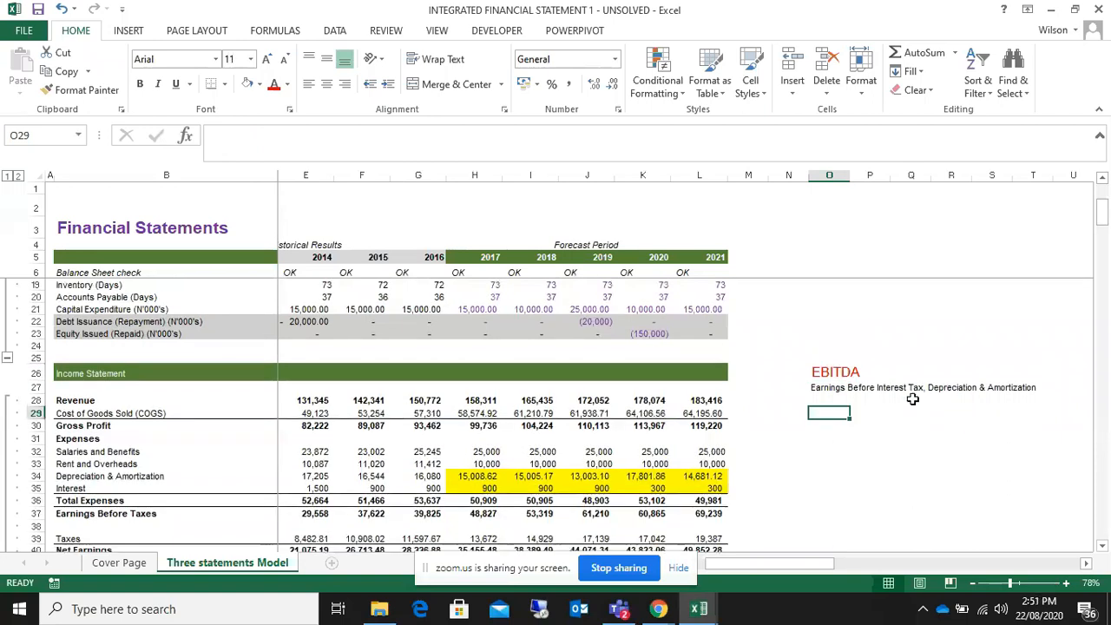
pyautogui.click(814, 369)
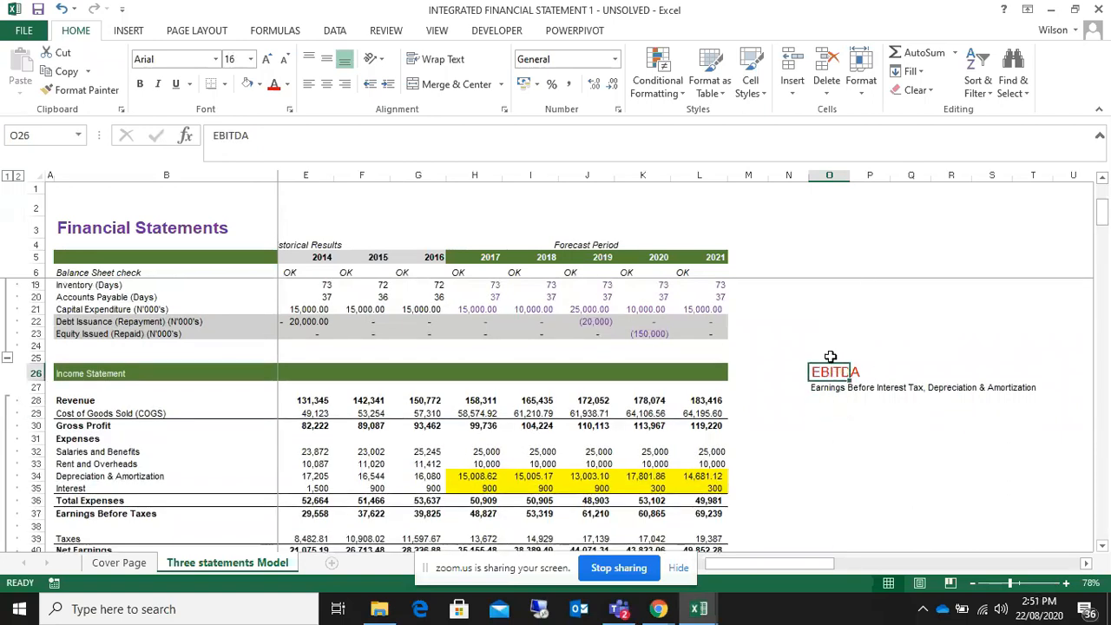
pyautogui.click(828, 356)
pyautogui.click(820, 371)
pyautogui.click(842, 402)
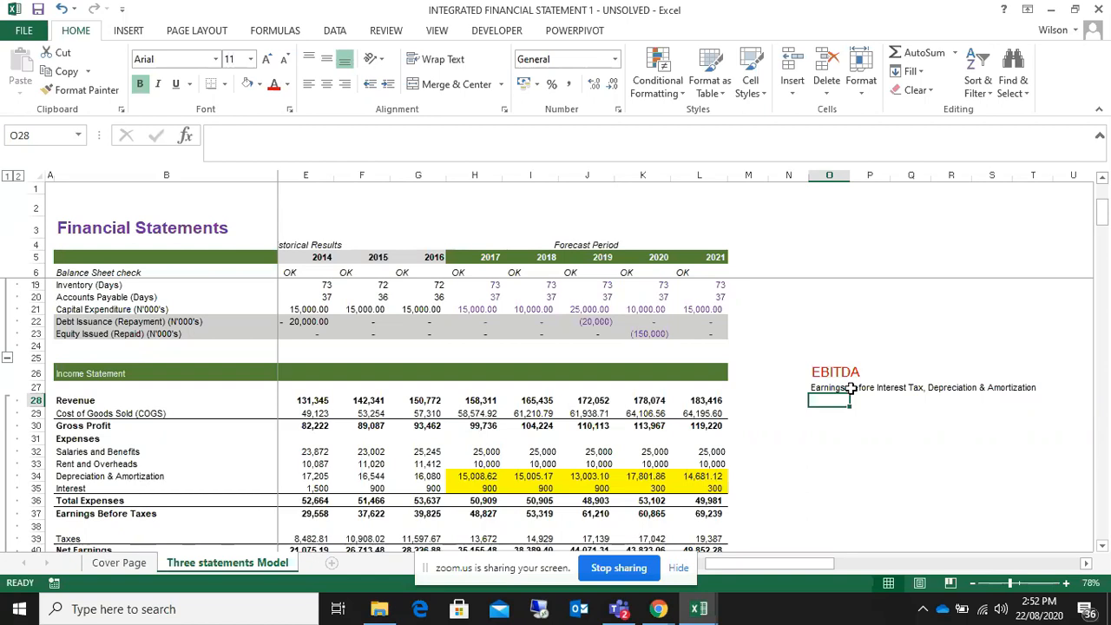
# - Insert a new row 34 above Depreciation & Amortization in the Income Statement and label it EBITDA in B34
pyautogui.click(95, 480)
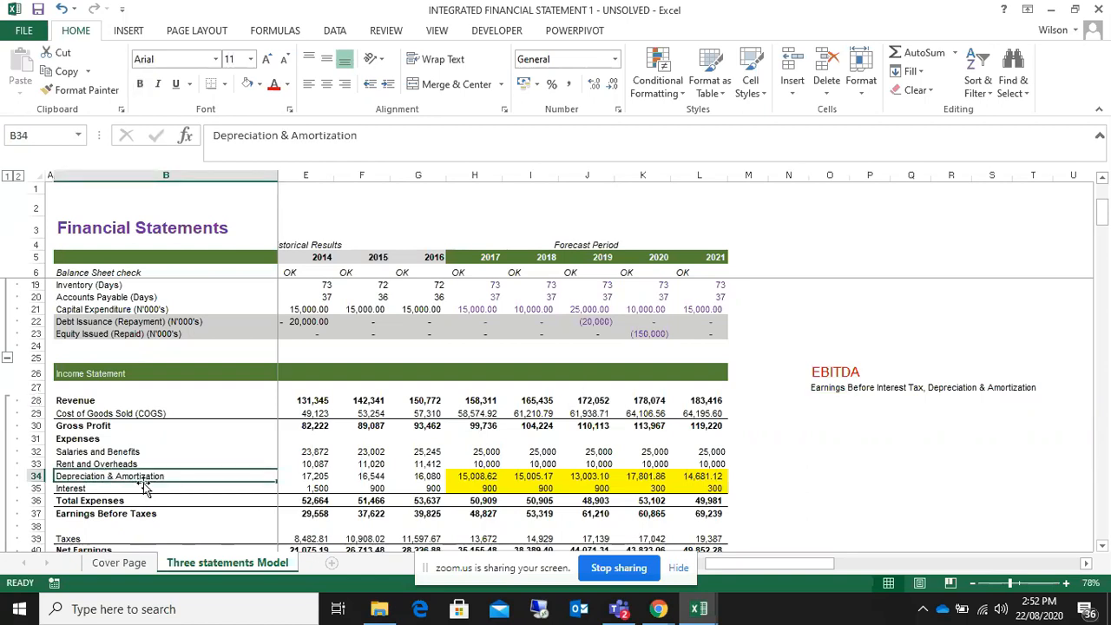
pyautogui.rightClick(35, 476)
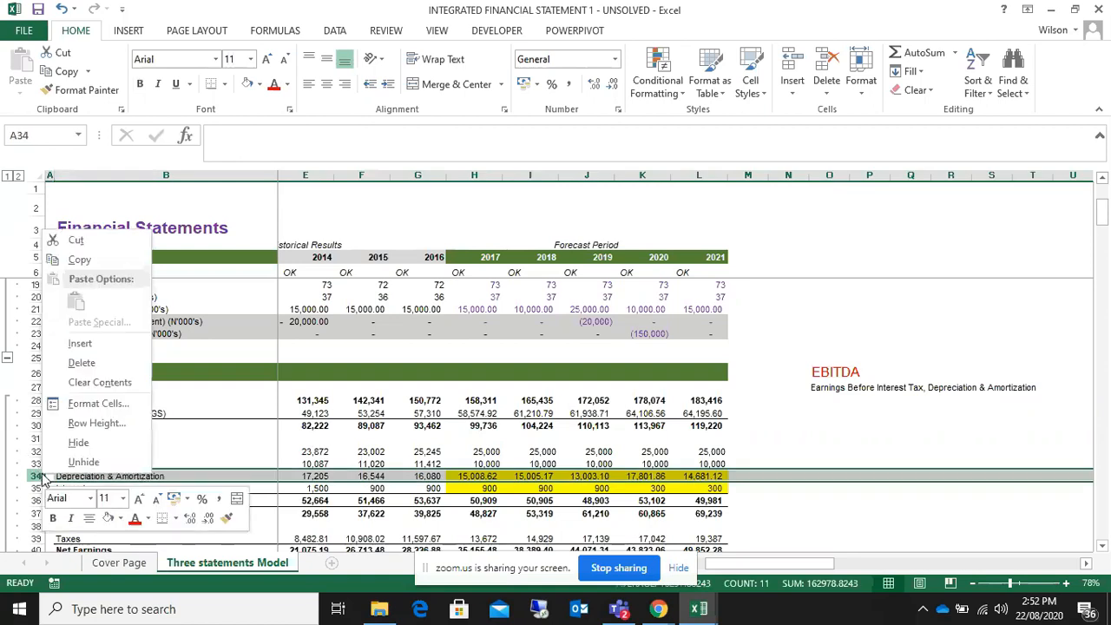
pyautogui.click(97, 342)
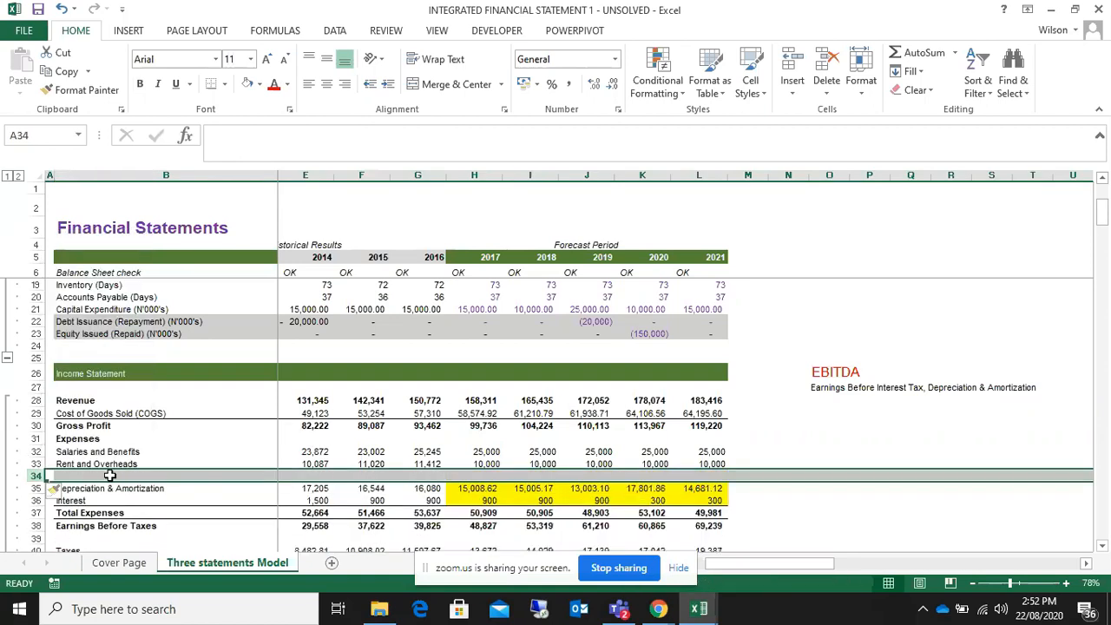
pyautogui.click(127, 476)
pyautogui.write('E')
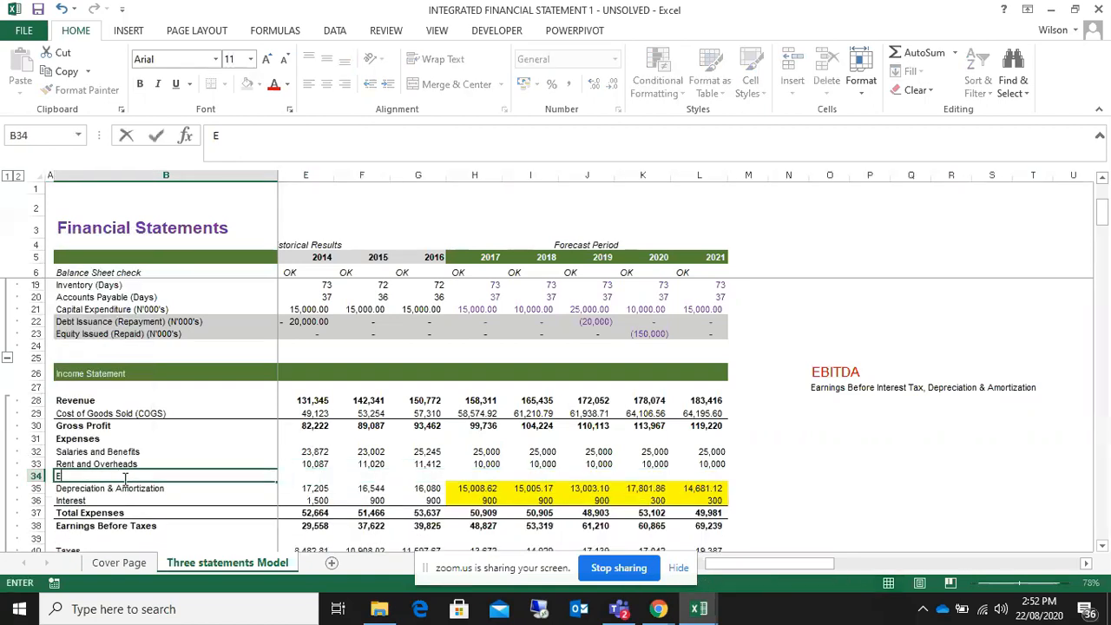
pyautogui.write('IBITA')
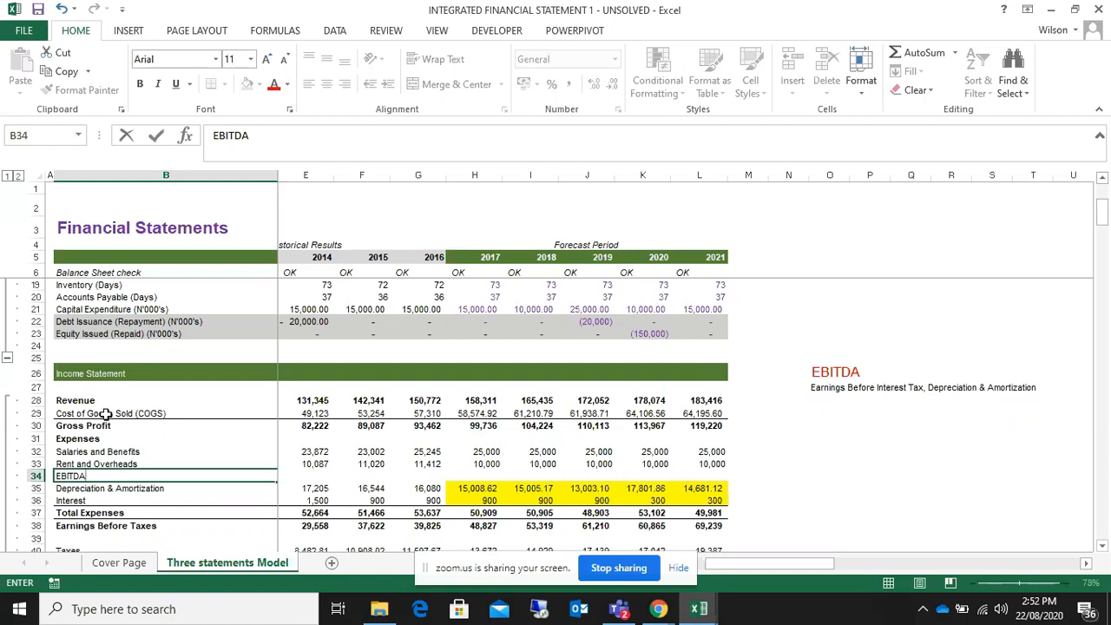
pyautogui.click(135, 443)
# - Format the whole EBITDA row 34 in italic with red text
pyautogui.click(36, 474)
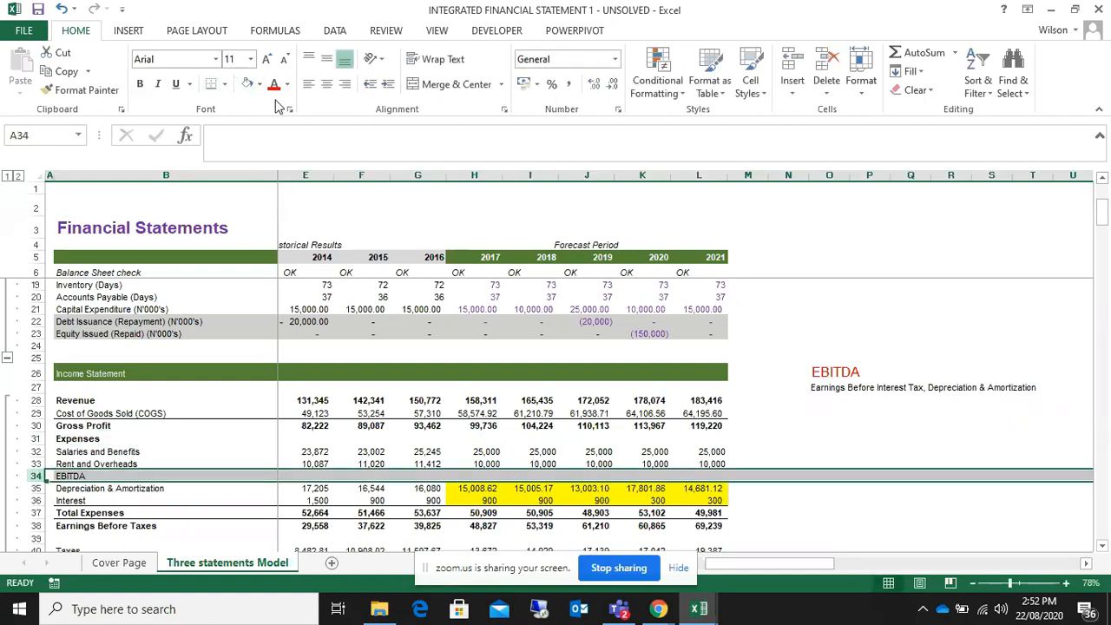
pyautogui.click(175, 83)
pyautogui.click(158, 83)
pyautogui.click(156, 425)
pyautogui.click(922, 474)
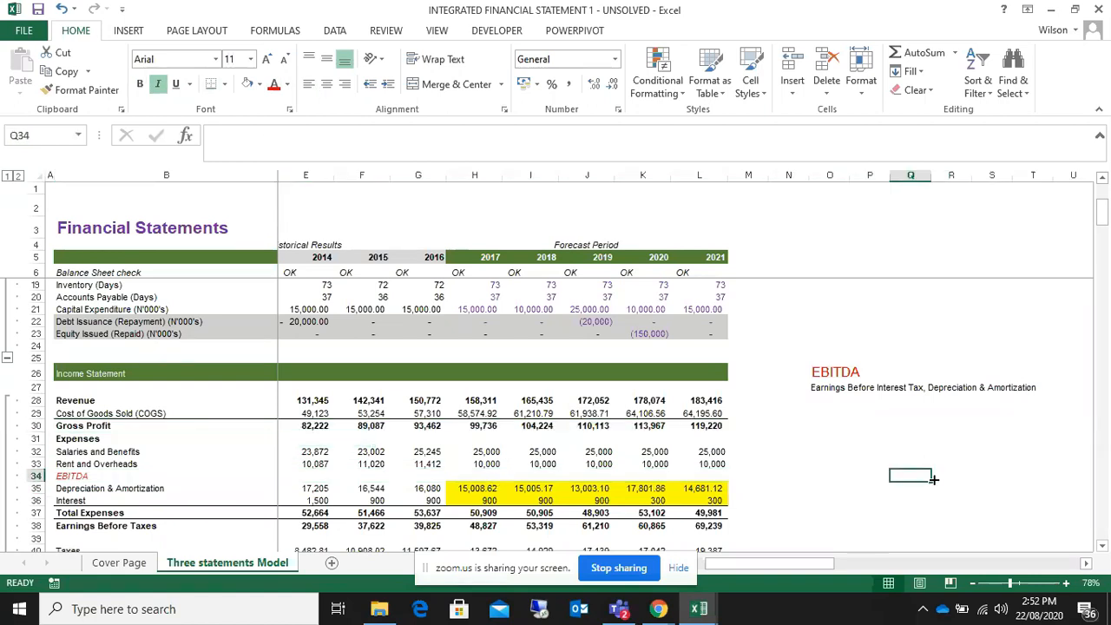
# - Begin the 2012 EBITDA formula in C34 as Gross Profit in C30 minus a SUM function
pyautogui.scroll(-3, 937, 478)
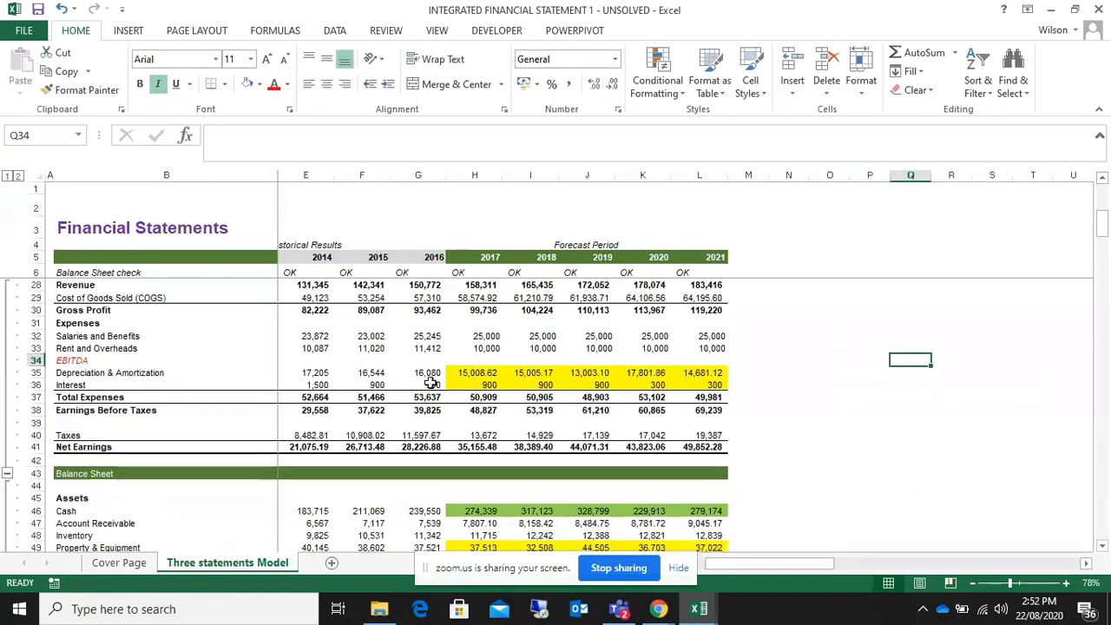
pyautogui.scroll(2, 371, 371)
pyautogui.scroll(1, 374, 371)
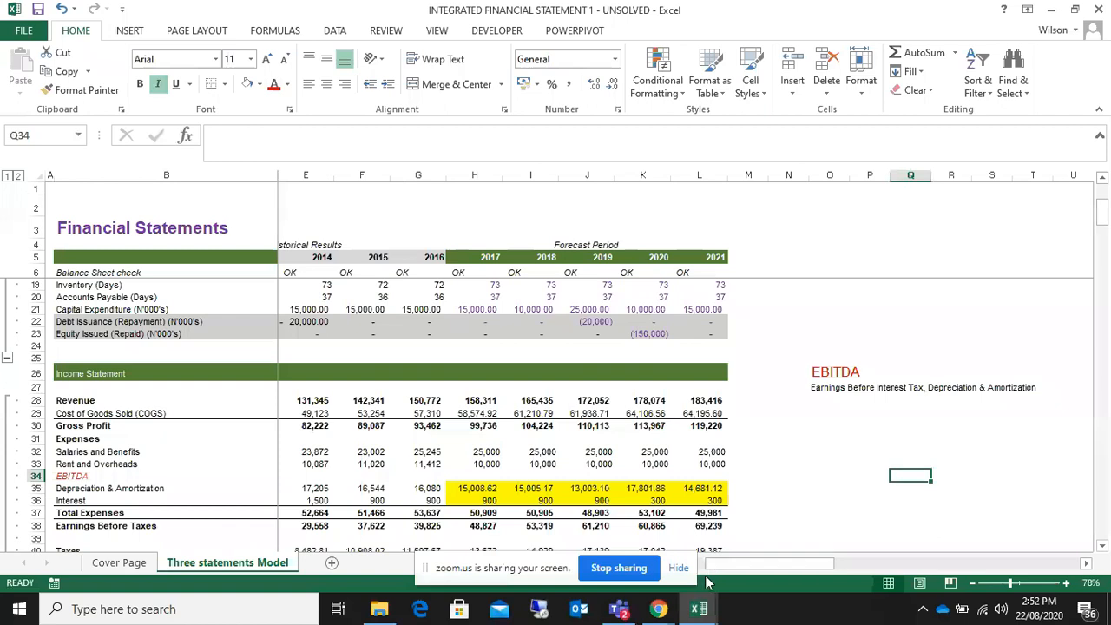
pyautogui.hscroll(-1, 377, 416)
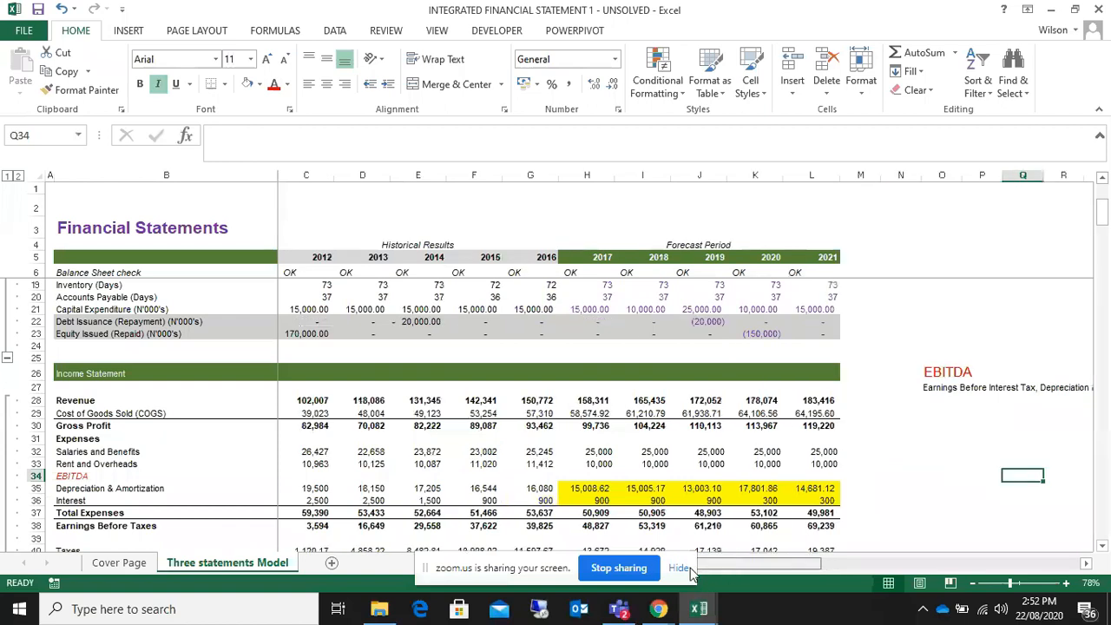
pyautogui.click(320, 473)
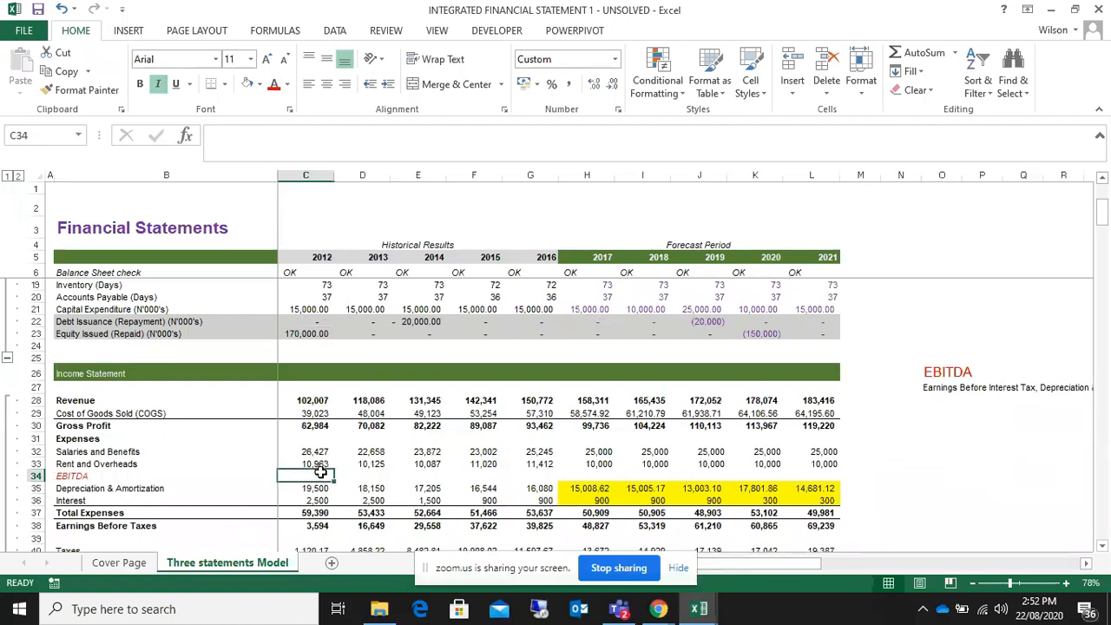
pyautogui.write('=')
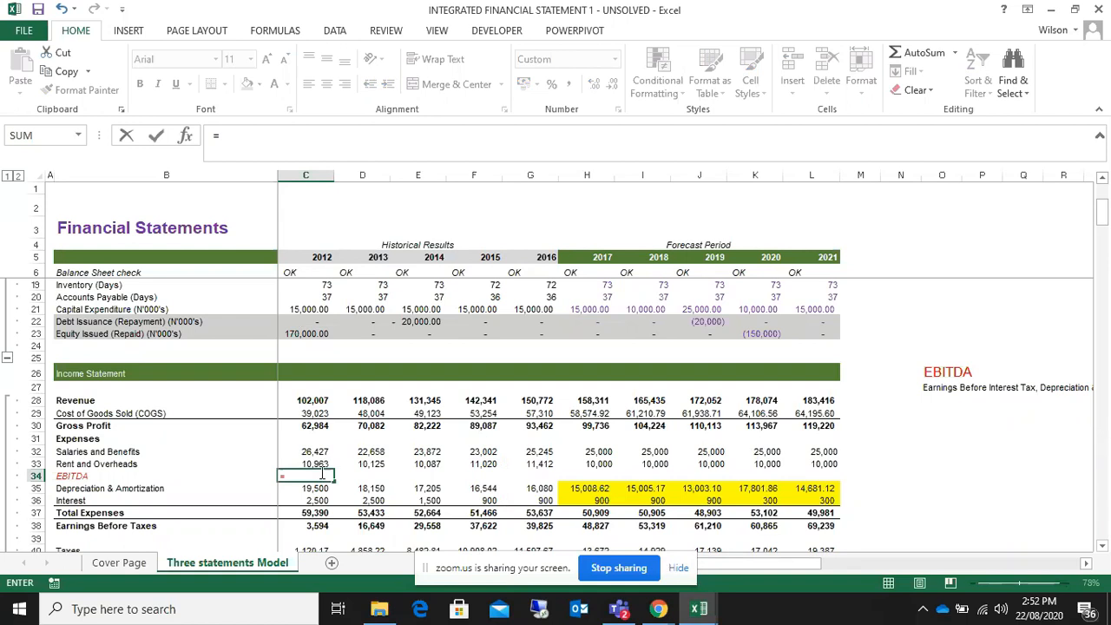
pyautogui.click(306, 429)
pyautogui.write('-sum(')
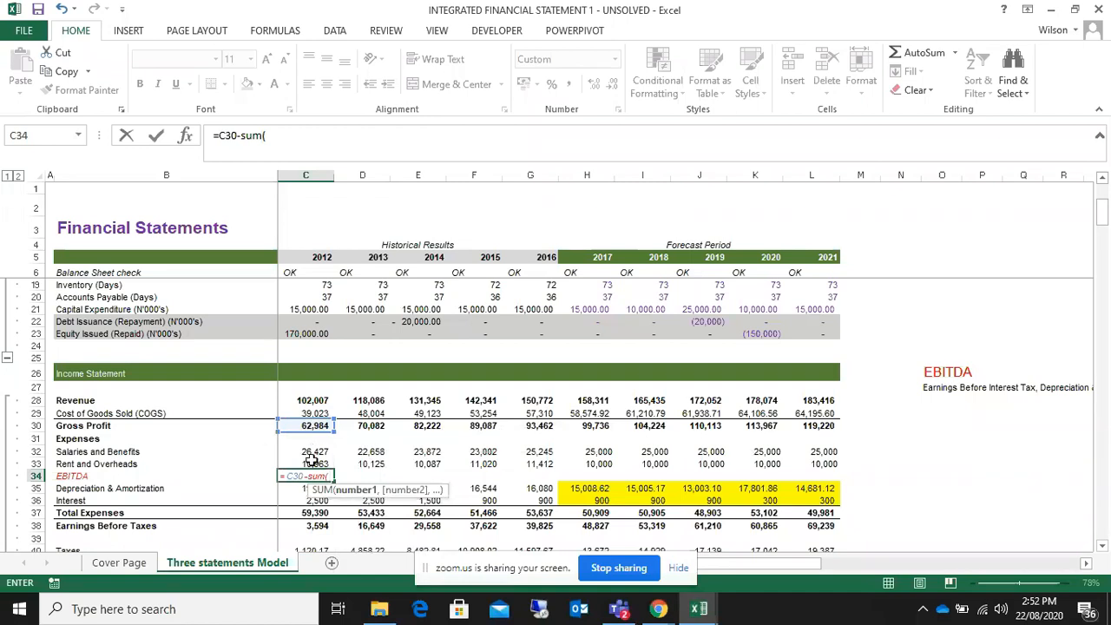
# - Complete the 2012 EBITDA formula as gross profit minus salaries and rent, =C30-SUM(C32:C33)
pyautogui.moveTo(306, 452); pyautogui.dragTo(305, 461)
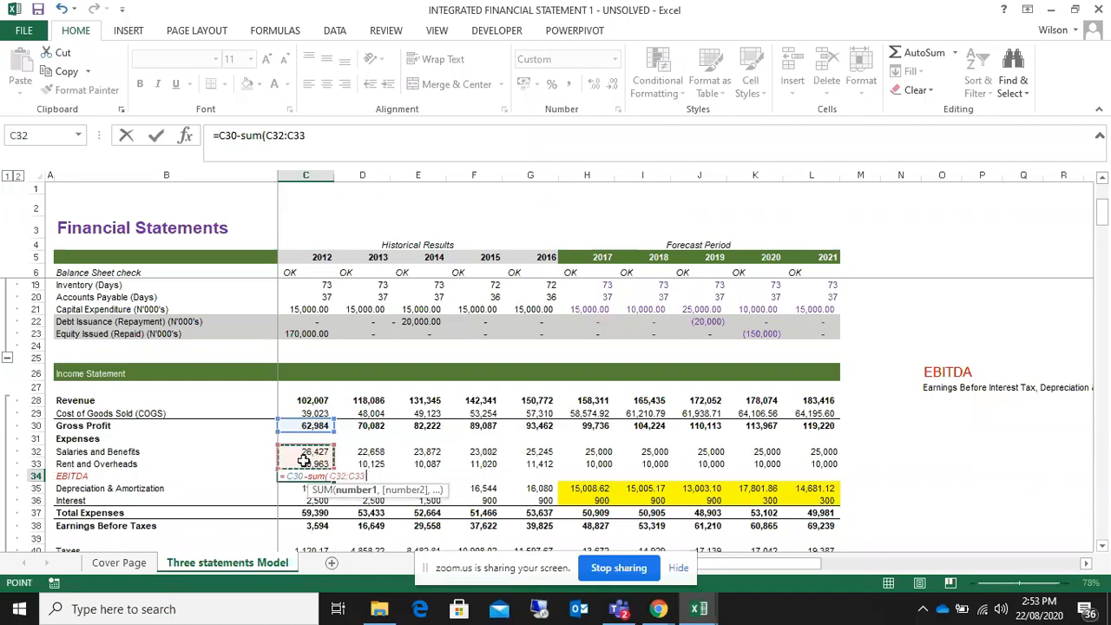
pyautogui.write(')')
pyautogui.press('Return')
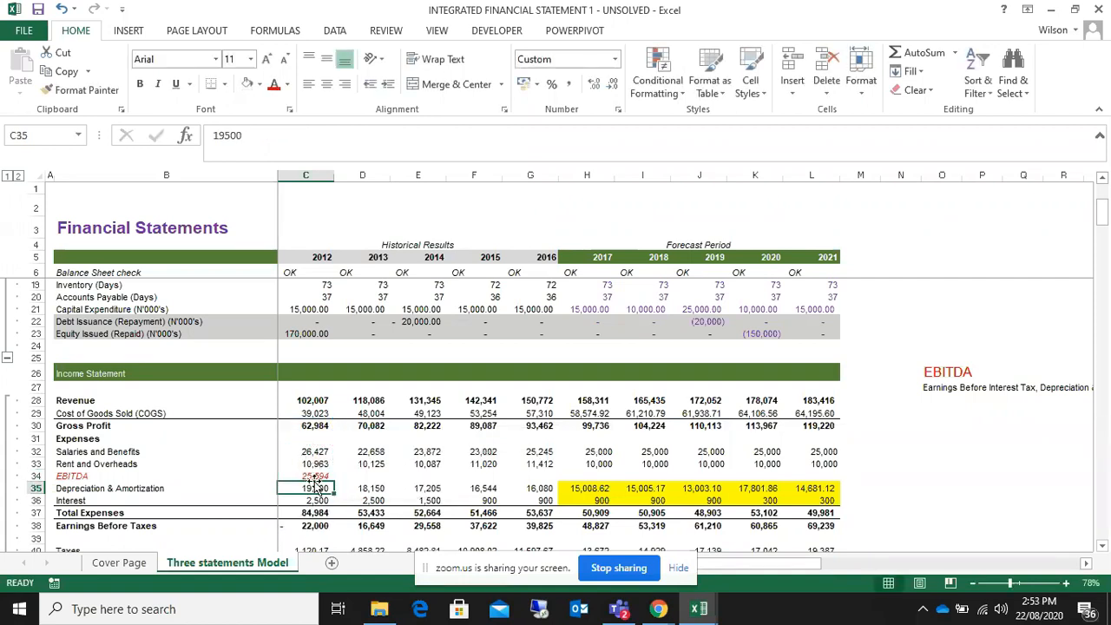
pyautogui.click(311, 476)
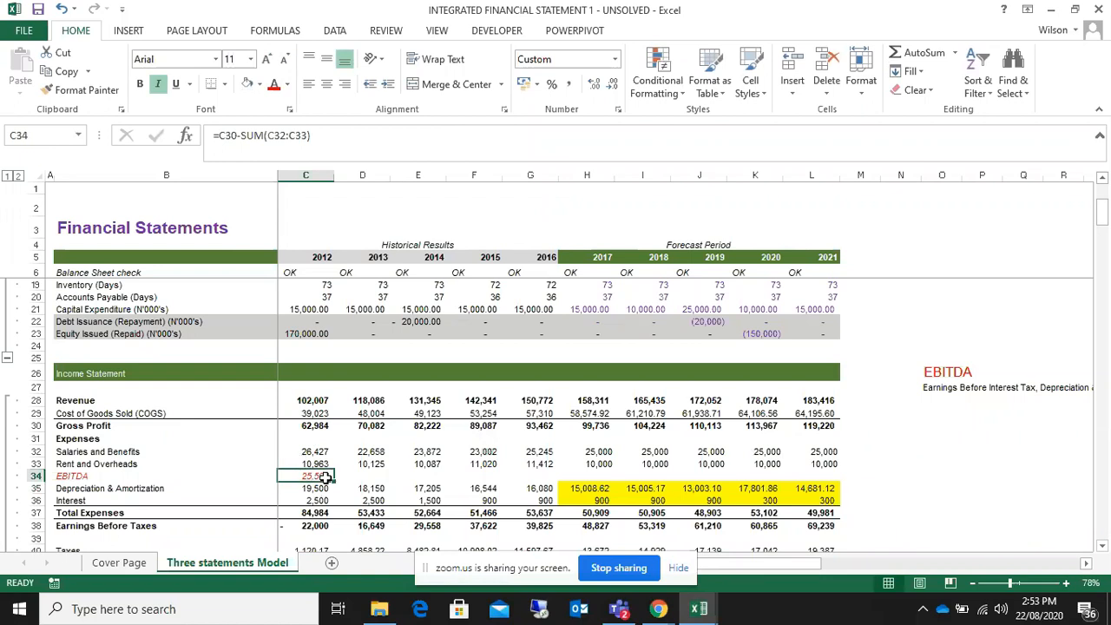
# - Fill the Depreciation & Amortization, Interest and Taxes label cells in the income statement with orange
pyautogui.click(99, 487)
pyautogui.click(82, 502)
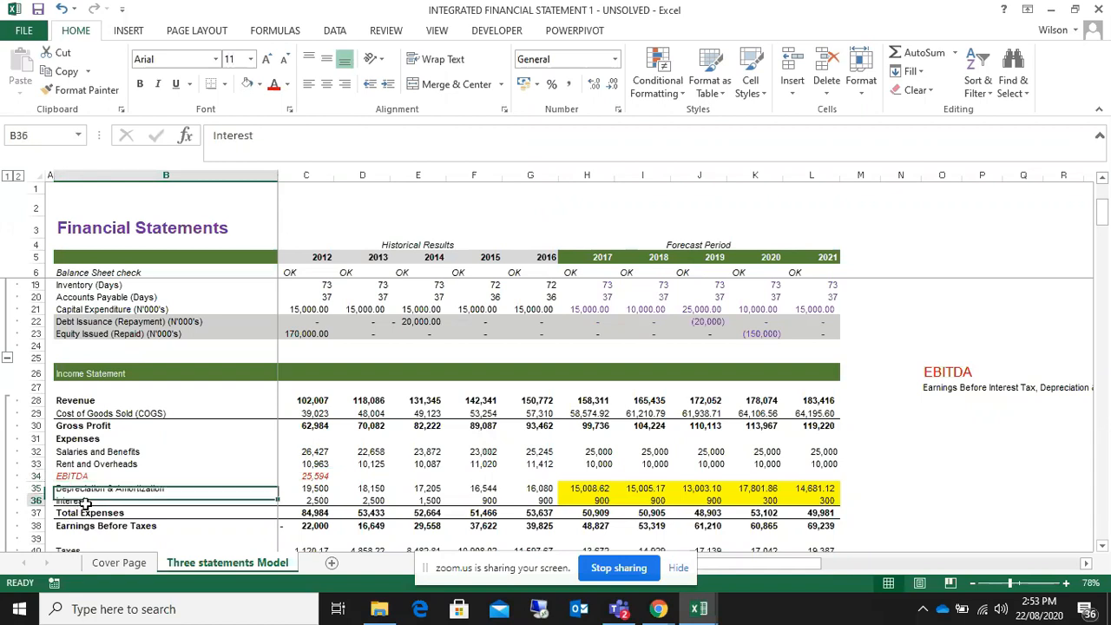
pyautogui.scroll(-2, 107, 510)
pyautogui.click(91, 478)
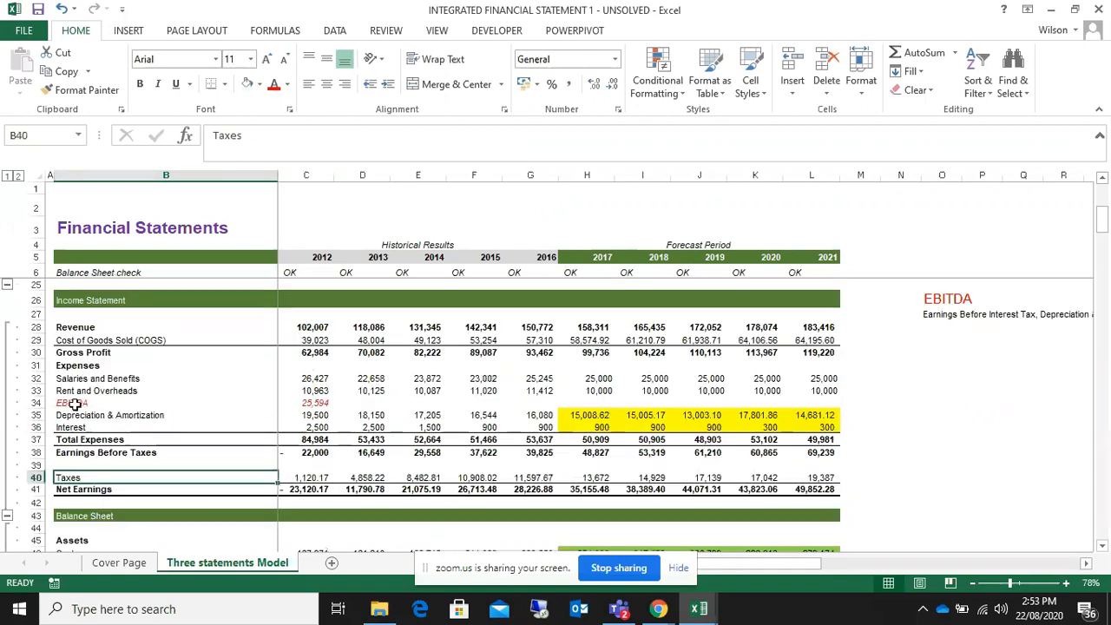
pyautogui.moveTo(83, 417); pyautogui.dragTo(83, 427)
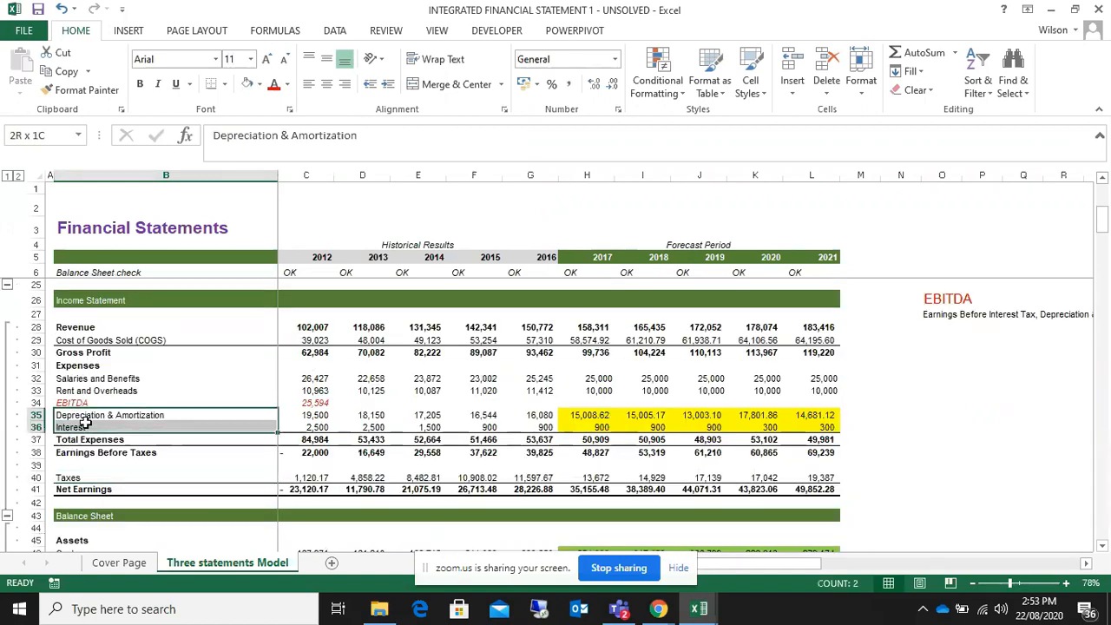
pyautogui.keyDown('ctrl'); pyautogui.click(77, 477); pyautogui.keyUp('ctrl')
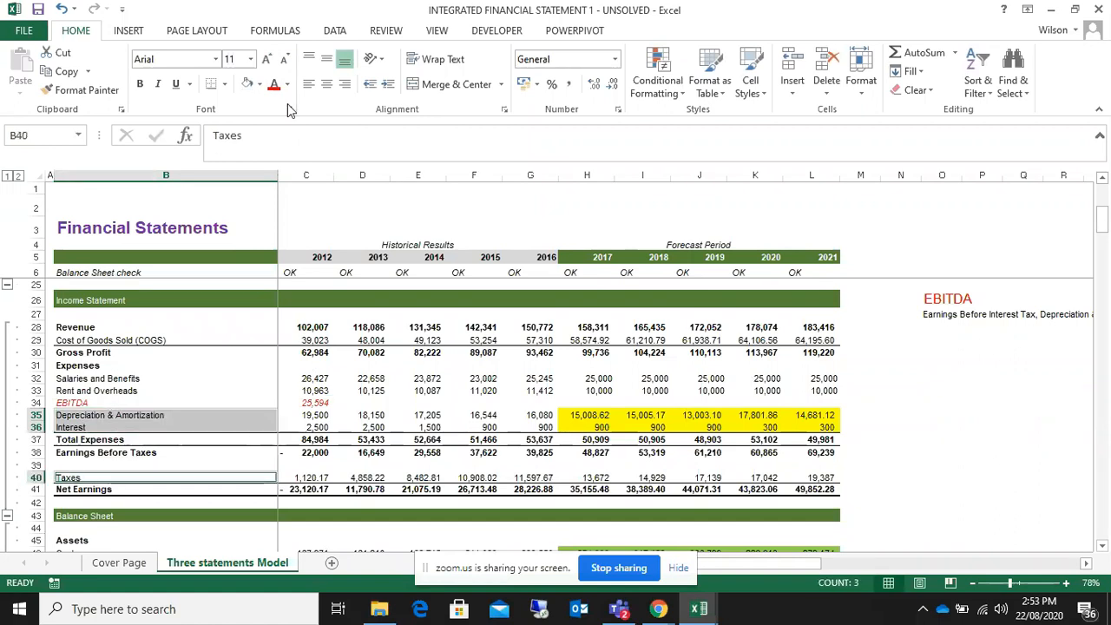
pyautogui.click(257, 85)
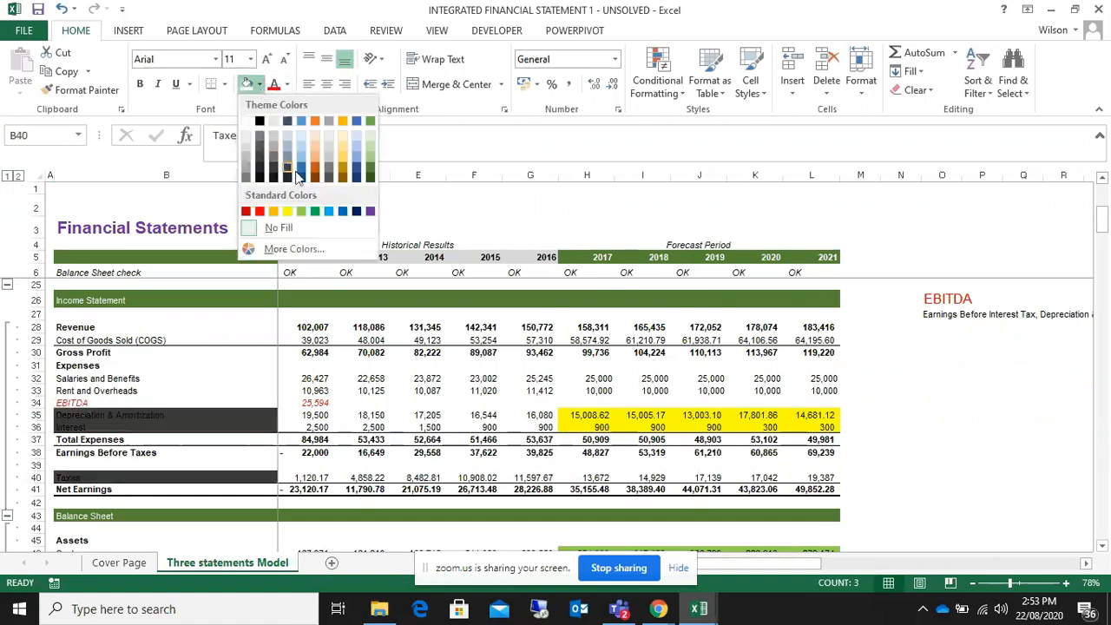
pyautogui.click(273, 211)
pyautogui.click(76, 419)
pyautogui.click(79, 426)
pyautogui.moveTo(82, 476); pyautogui.dragTo(80, 463)
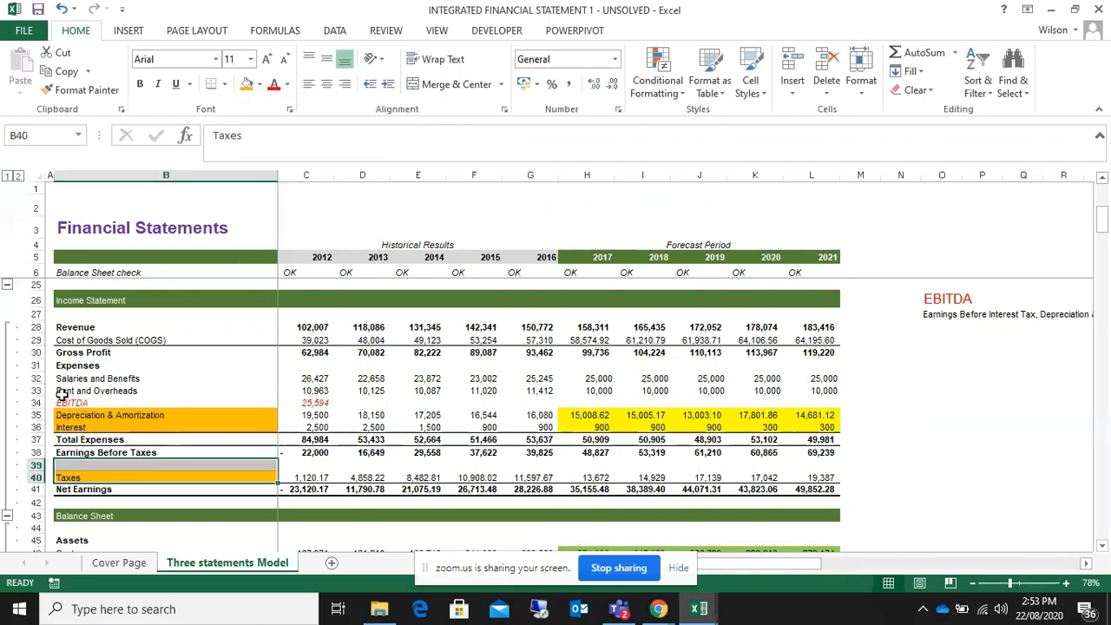
# - Copy the 2012 EBITDA formula across the row through 2021
pyautogui.click(67, 403)
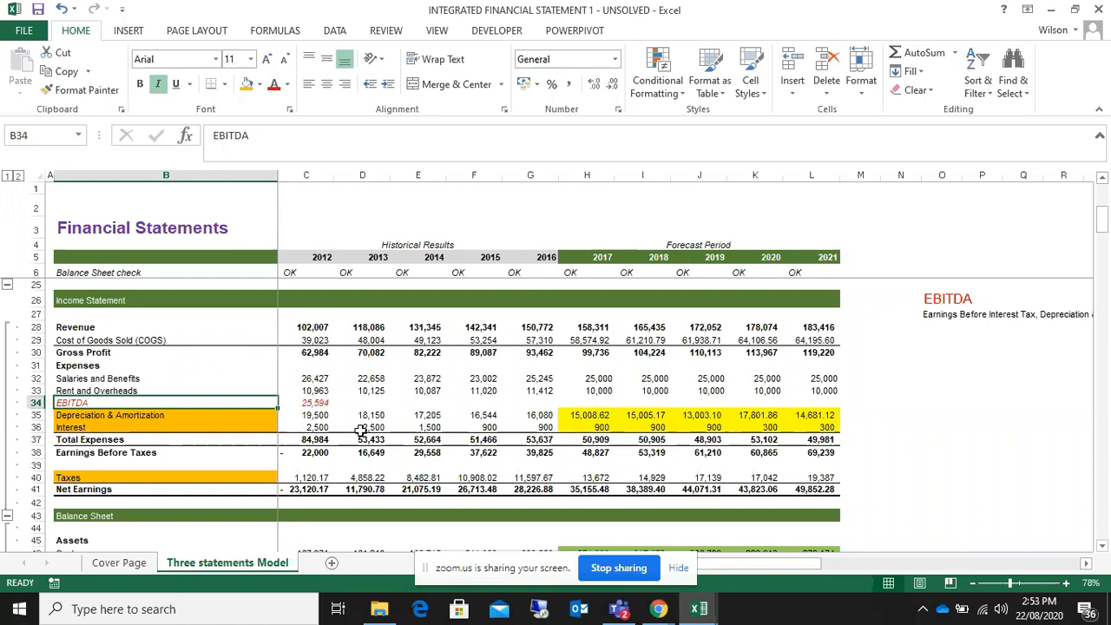
pyautogui.click(319, 404)
pyautogui.moveTo(333, 409); pyautogui.dragTo(820, 400)
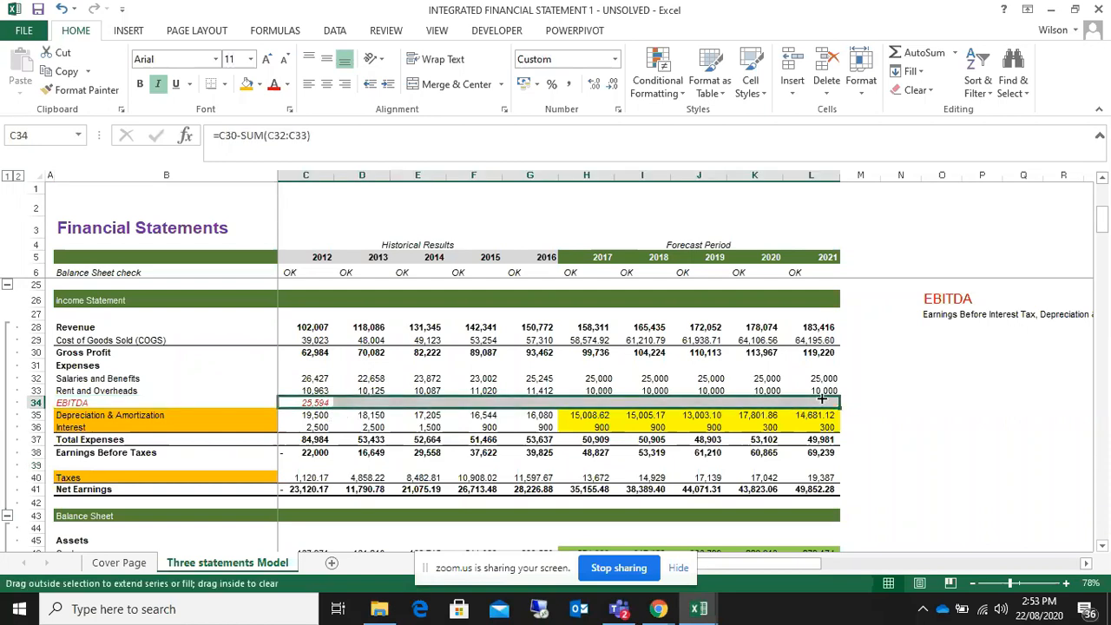
pyautogui.click(935, 436)
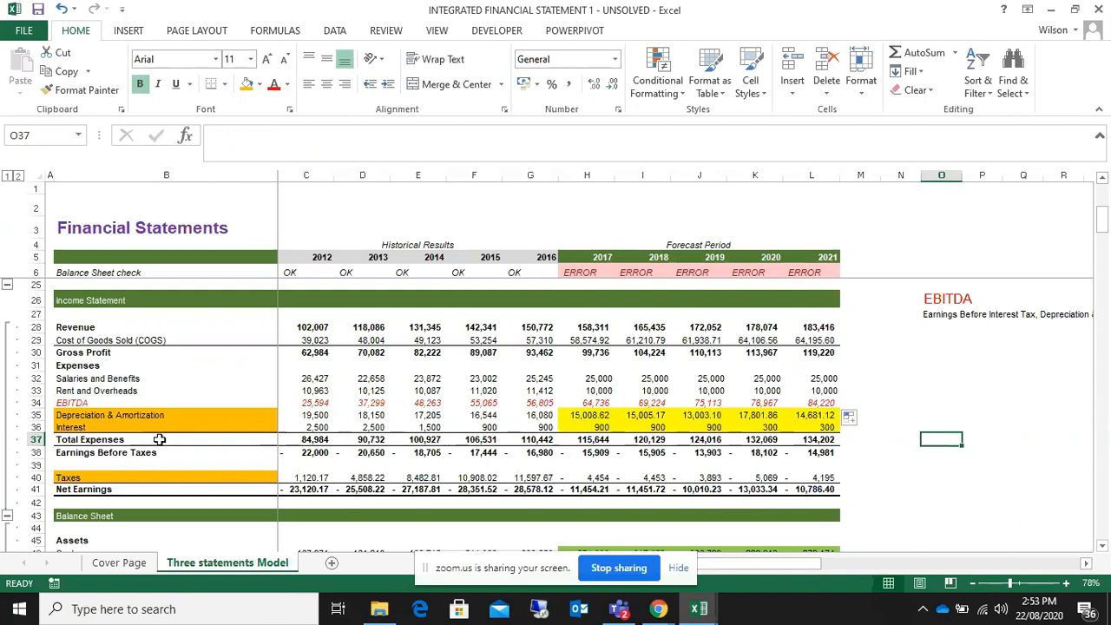
# - Replace the 2012 Earnings Before Taxes formula with EBITDA minus depreciation and interest, =C34-C35-C36
pyautogui.click(116, 455)
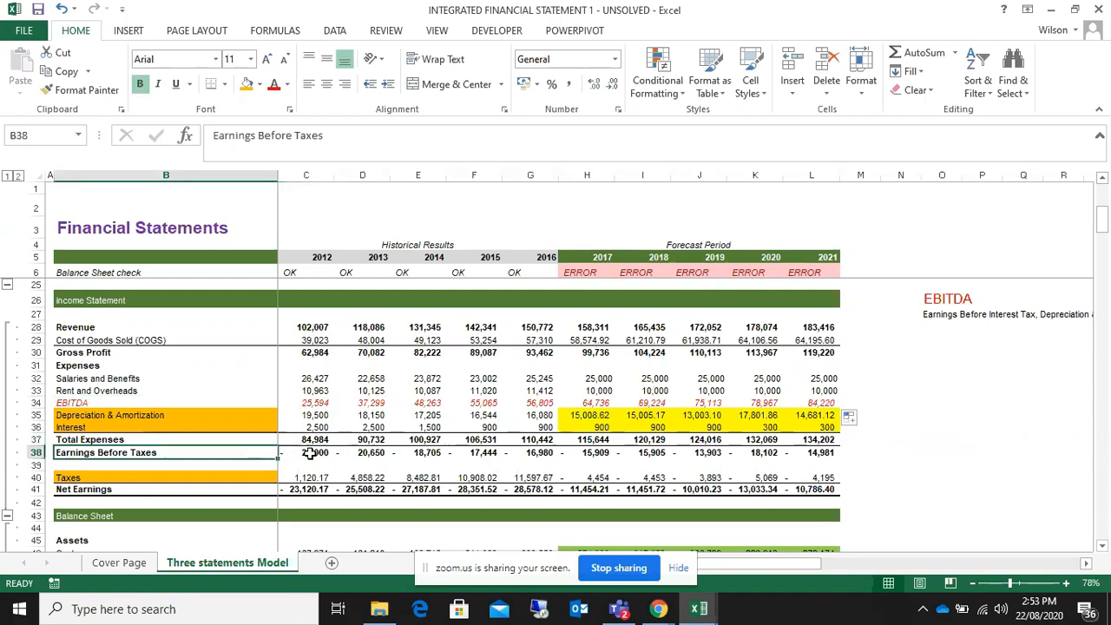
pyautogui.click(311, 454)
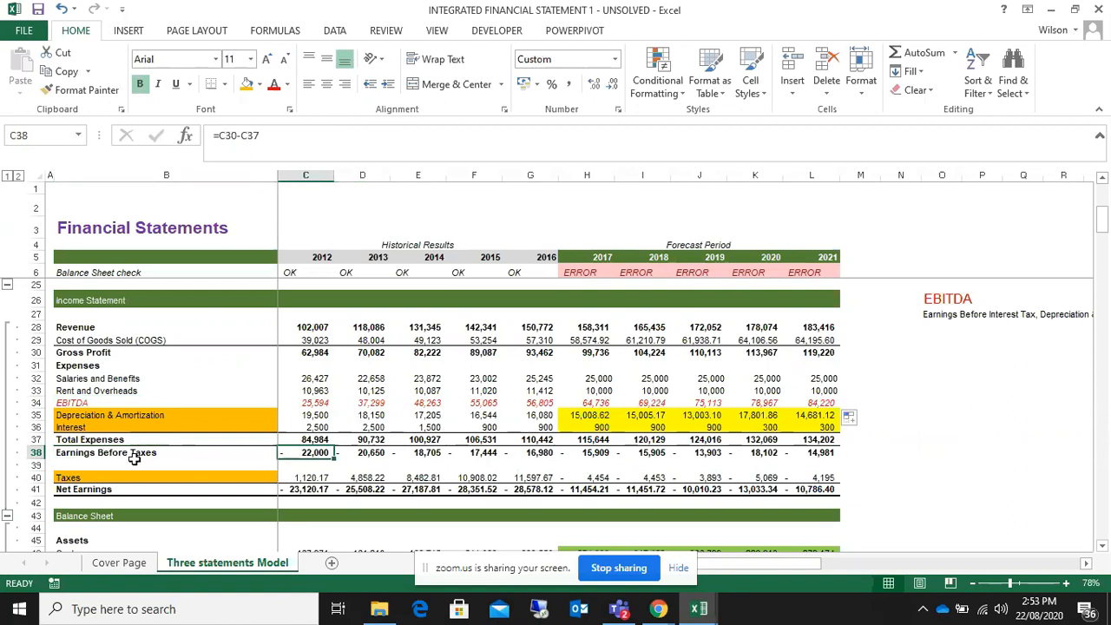
pyautogui.doubleClick(308, 450)
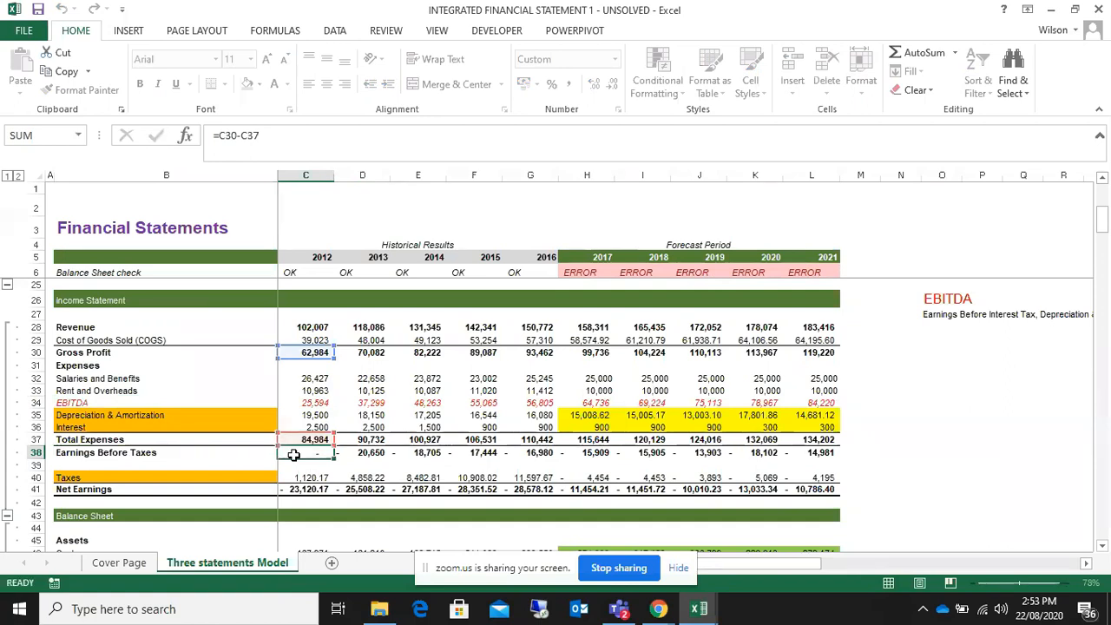
pyautogui.press('Return')
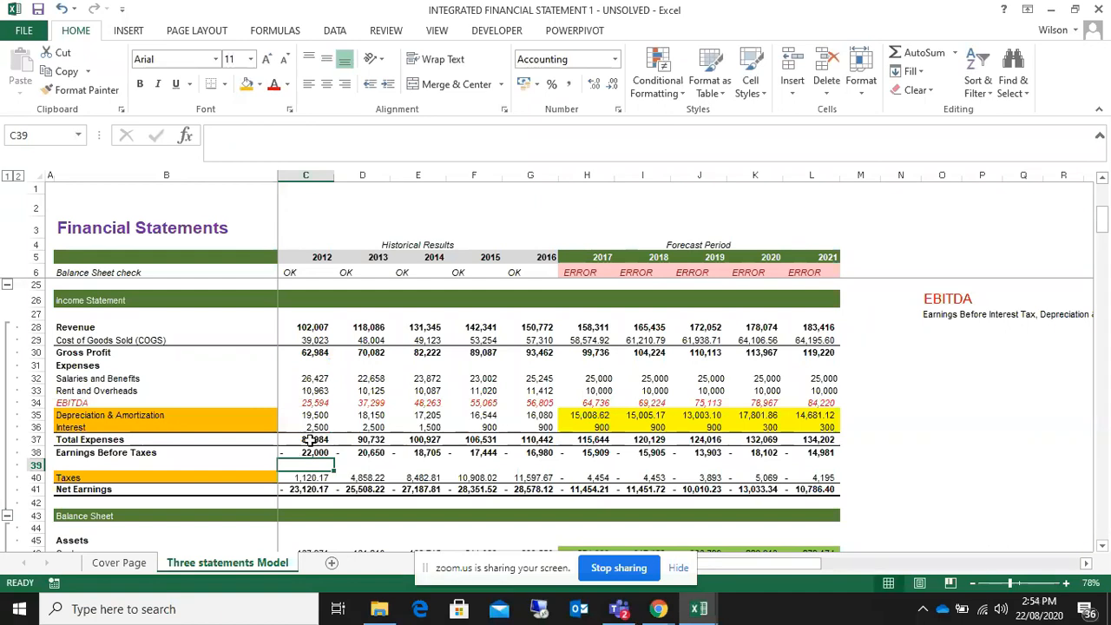
pyautogui.click(321, 452)
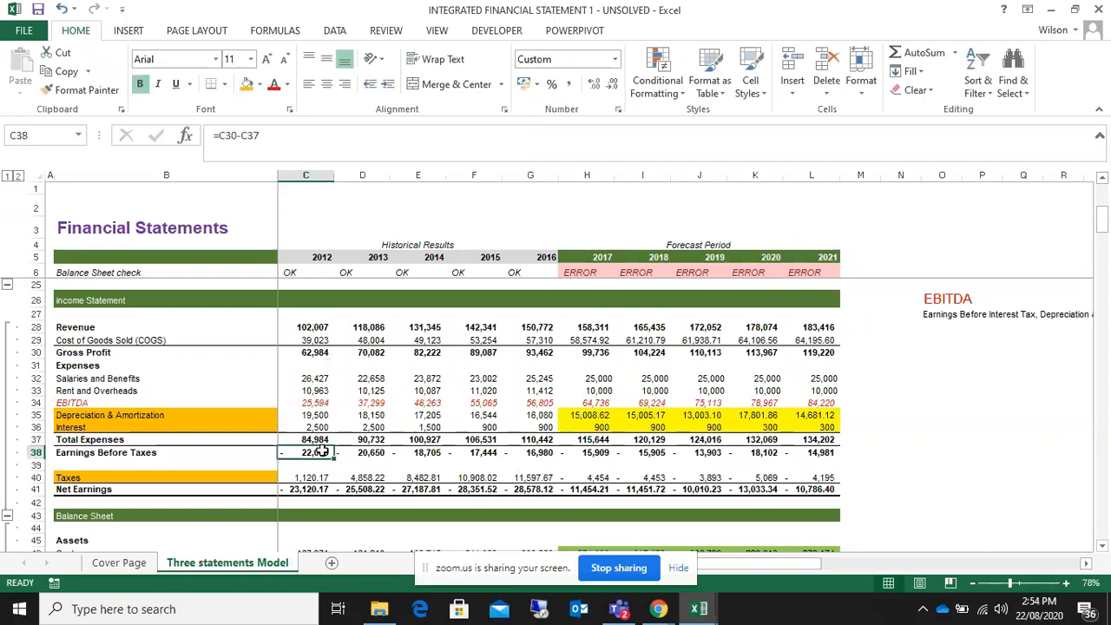
pyautogui.write('=')
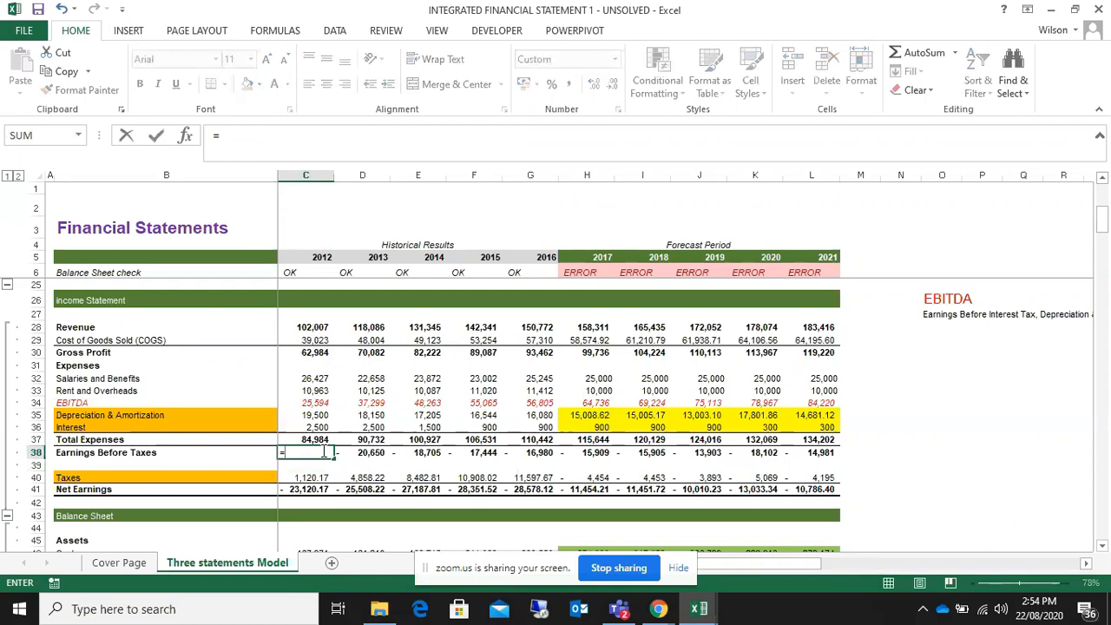
pyautogui.click(314, 402)
pyautogui.write('-')
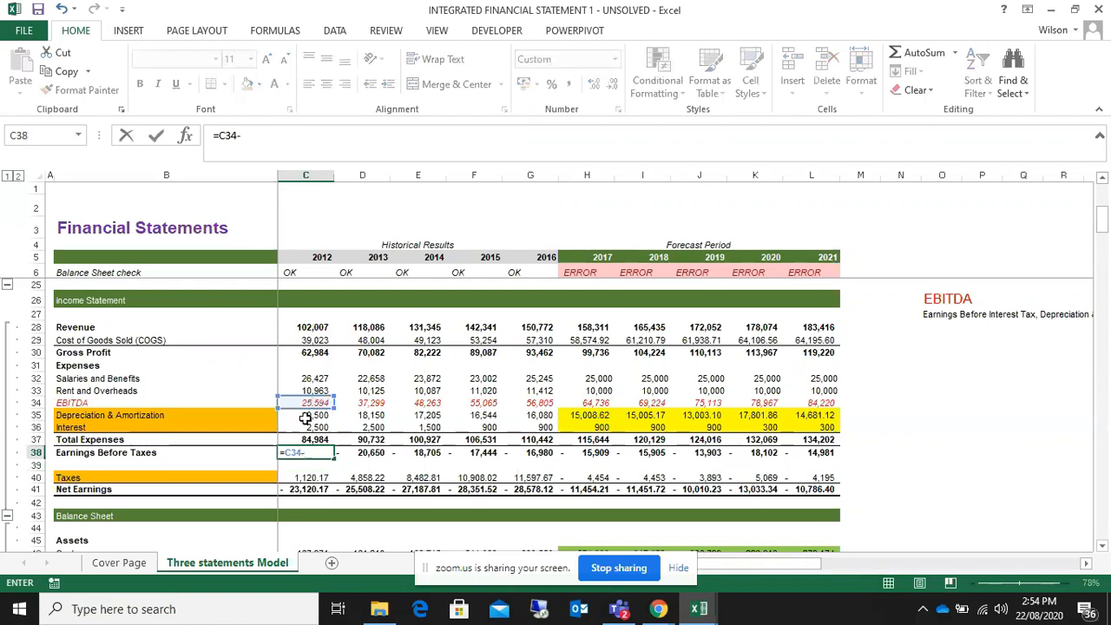
pyautogui.click(305, 415)
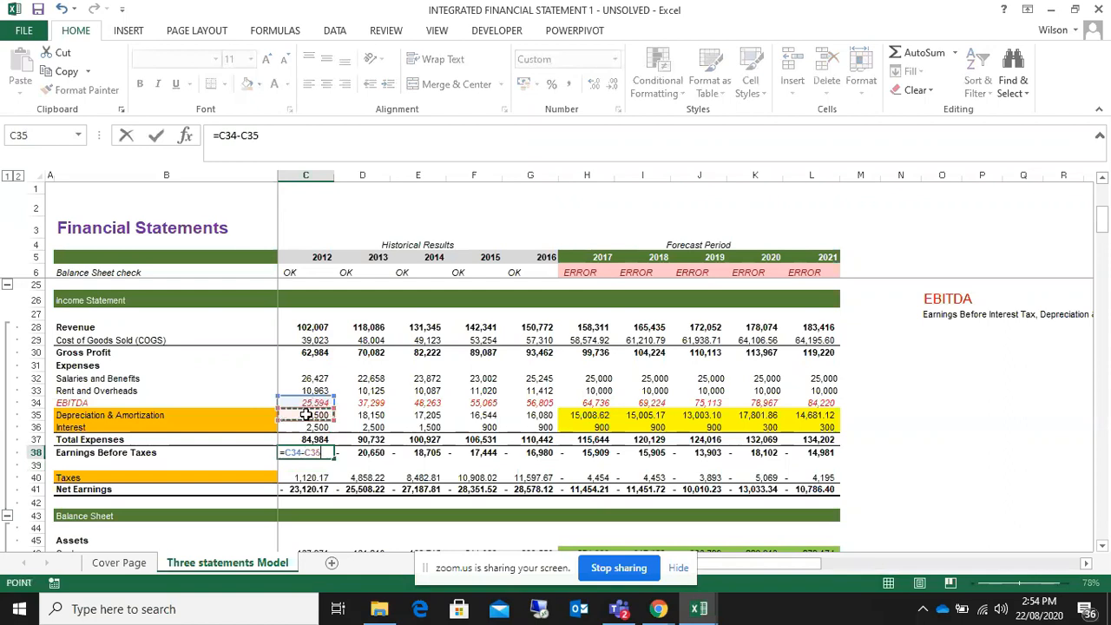
pyautogui.write('-')
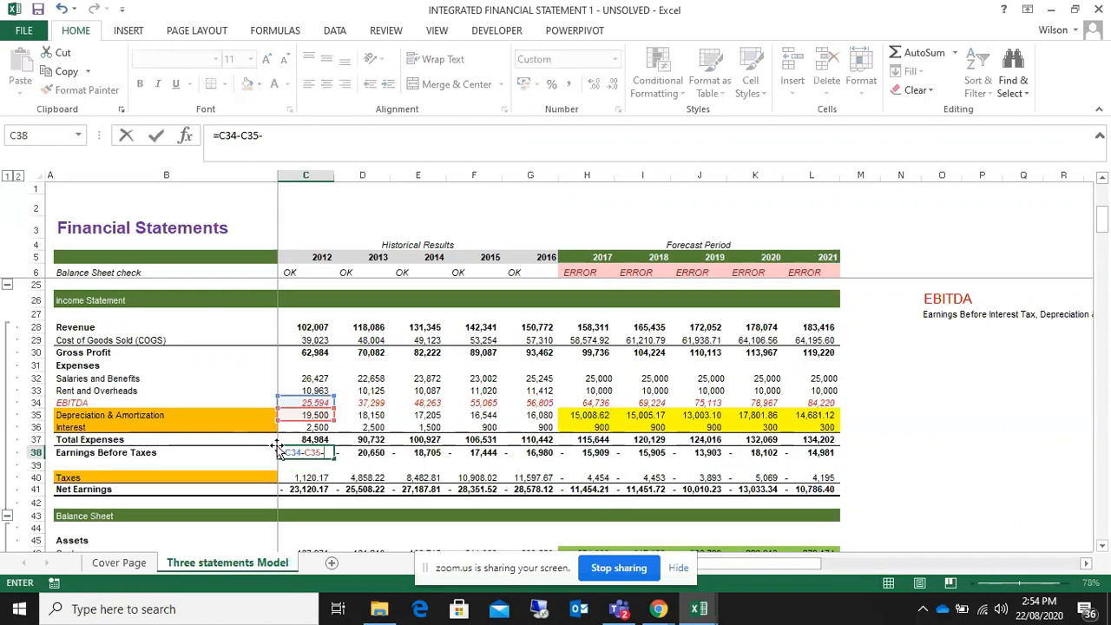
pyautogui.click(298, 426)
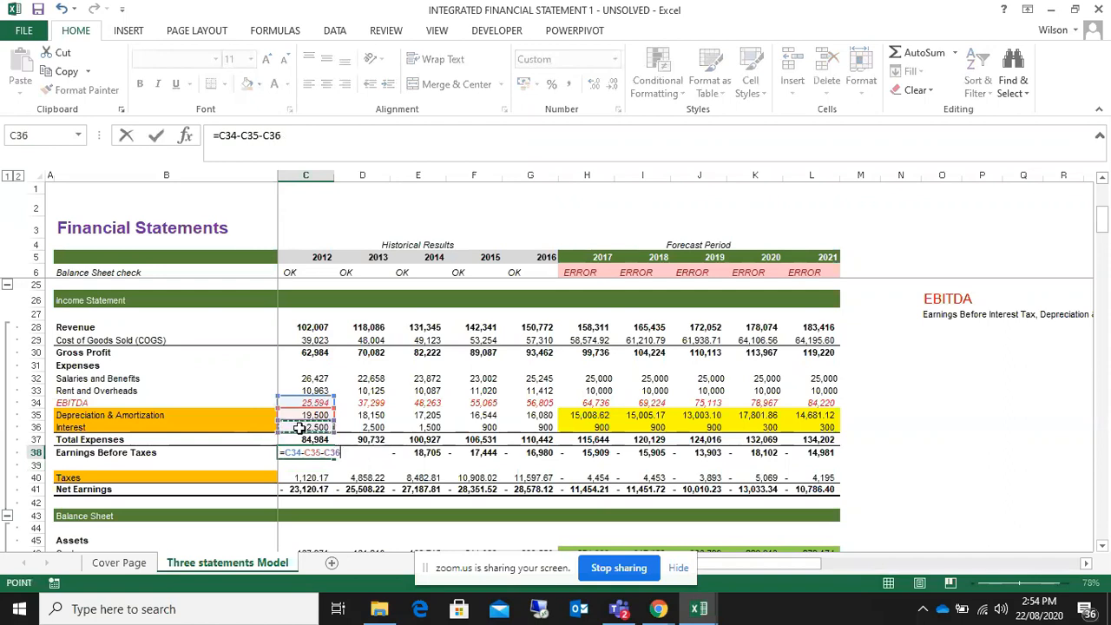
pyautogui.press('Return')
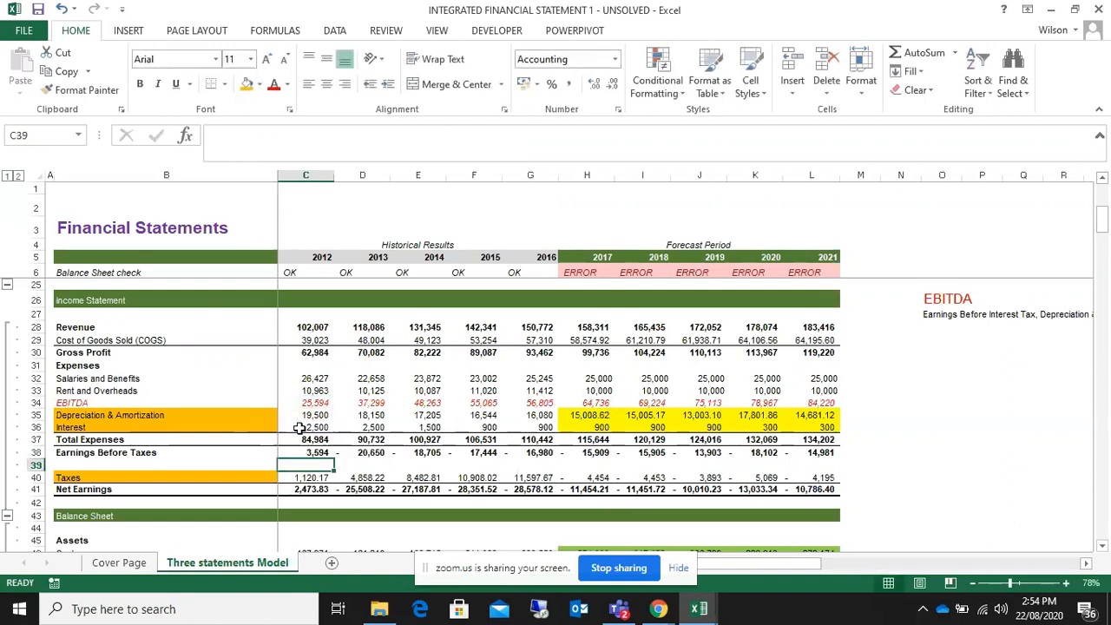
pyautogui.click(313, 453)
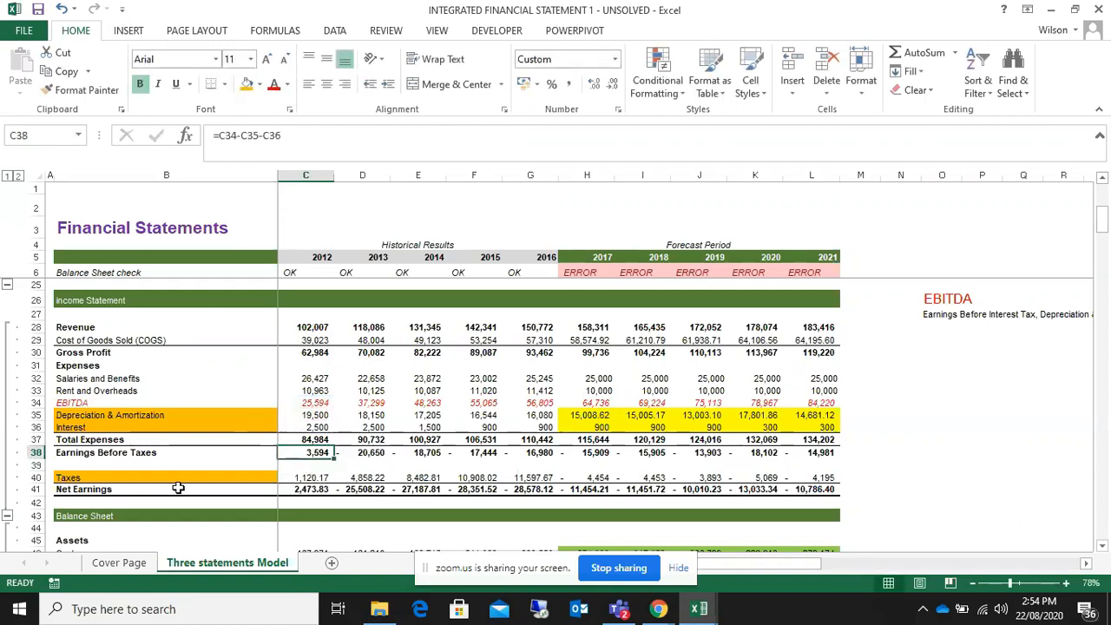
# - Change the fill of the Taxes label cell to light blue
pyautogui.click(68, 476)
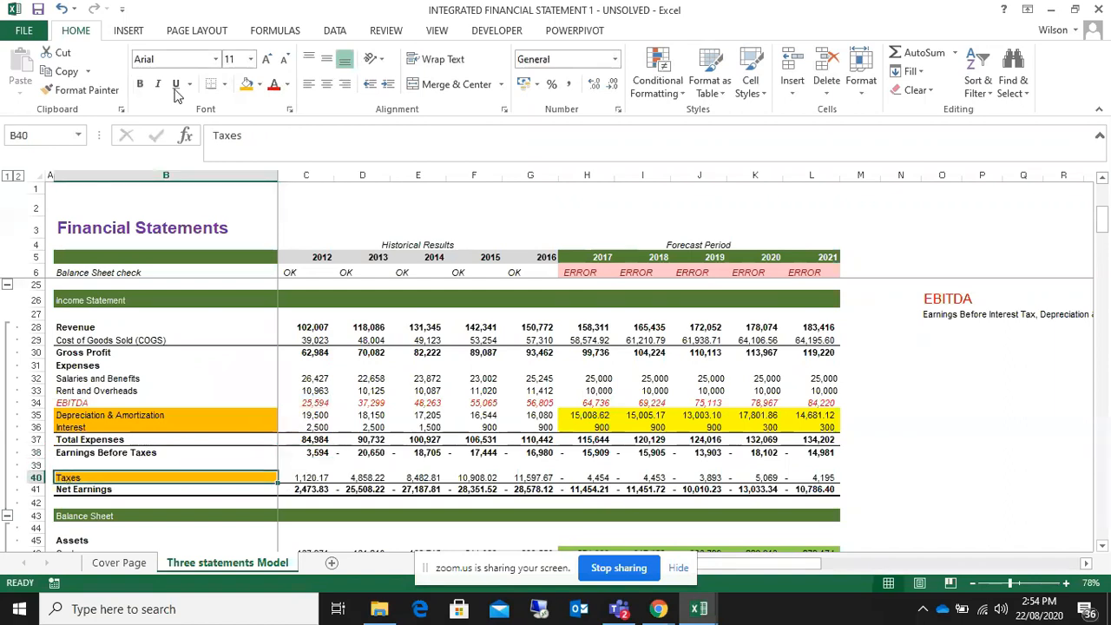
pyautogui.click(260, 85)
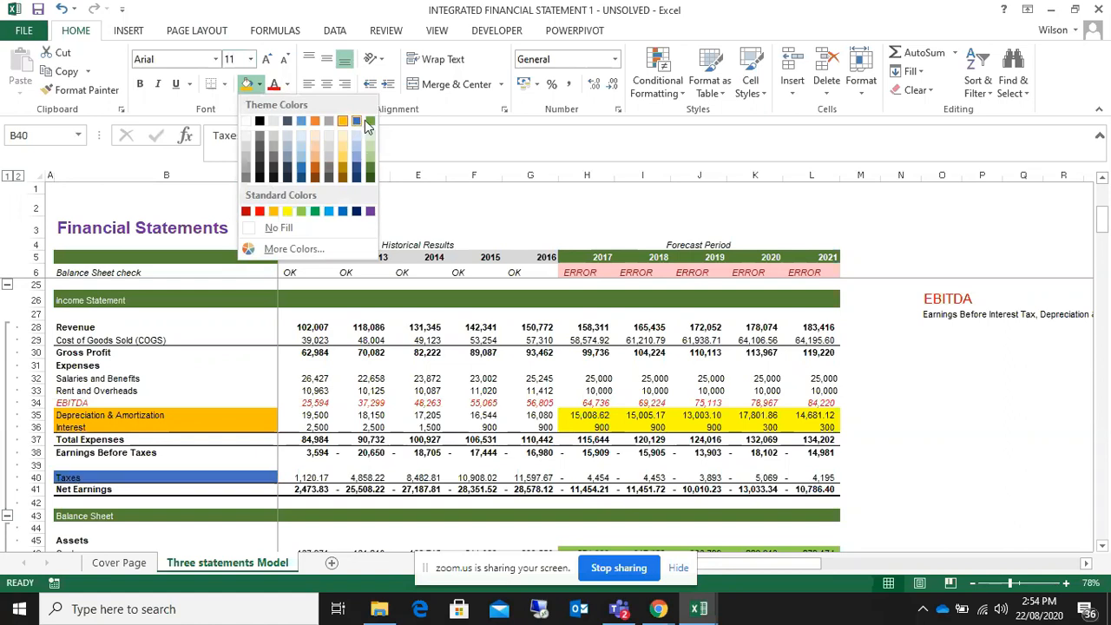
pyautogui.click(329, 211)
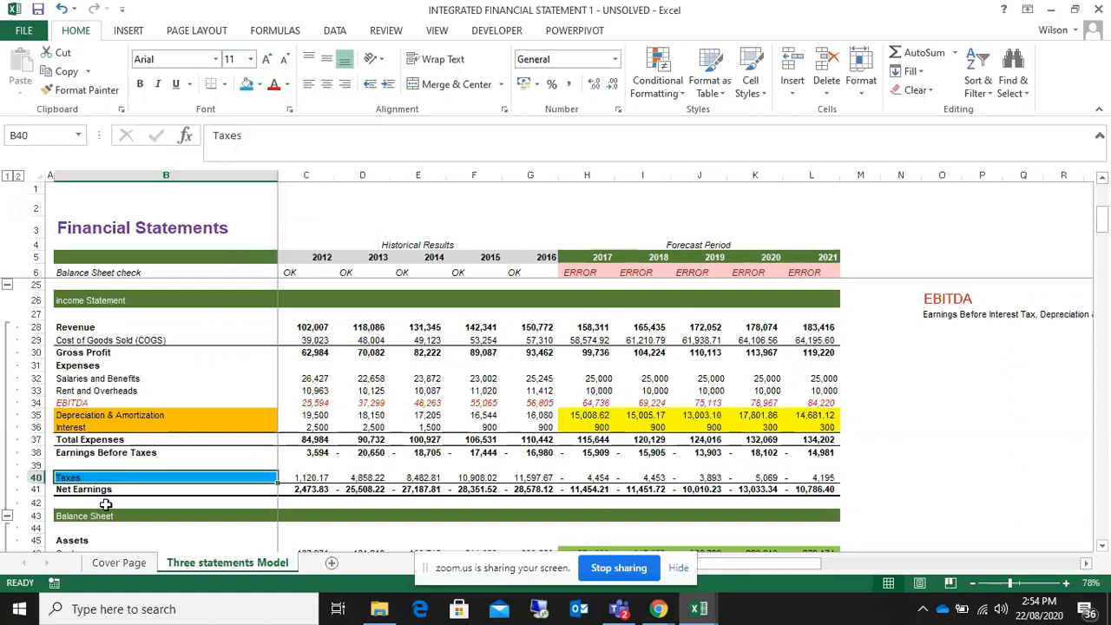
# - Copy the revised 2012 Earnings Before Taxes formula across the row through 2021
pyautogui.click(294, 452)
pyautogui.moveTo(334, 459); pyautogui.dragTo(831, 460)
pyautogui.click(946, 416)
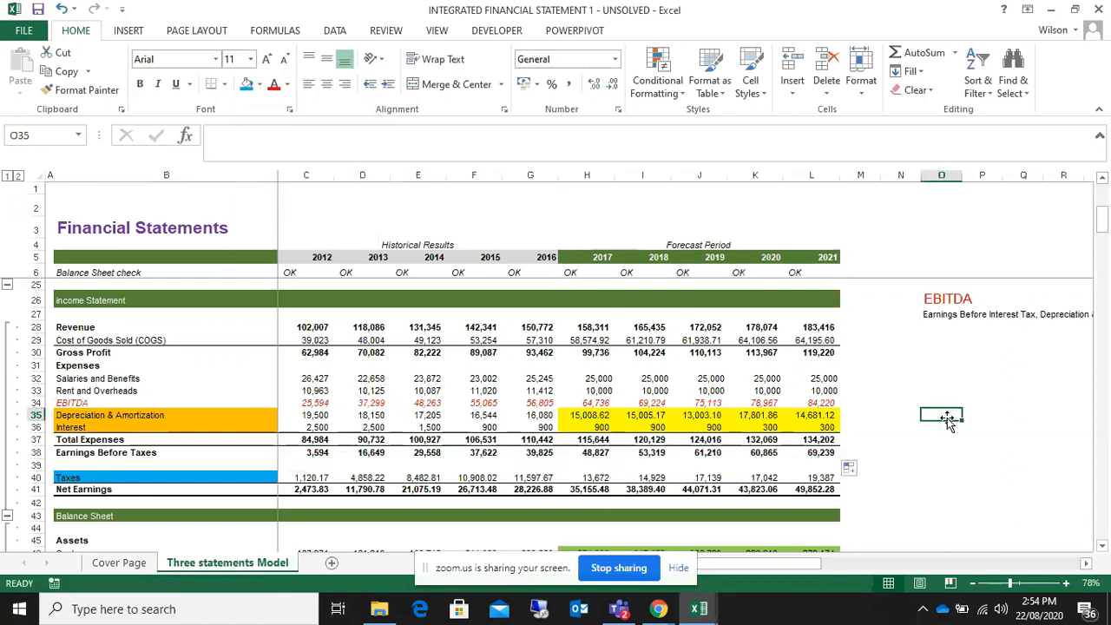
# - Rename the Earnings Before Taxes label in B38 to EBT
pyautogui.click(120, 452)
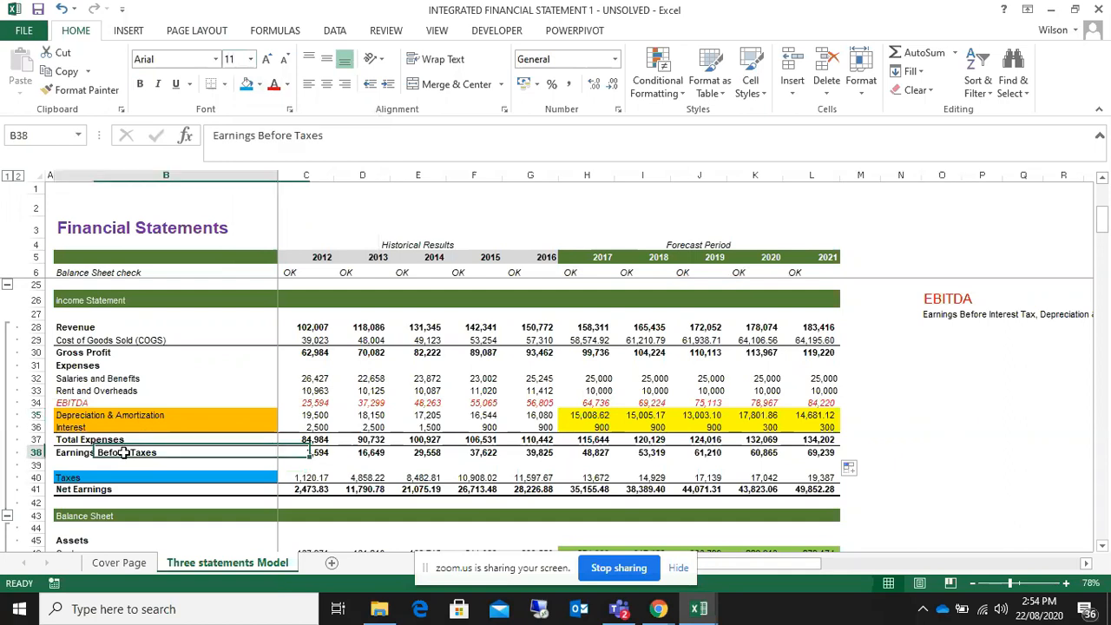
pyautogui.write('EBT')
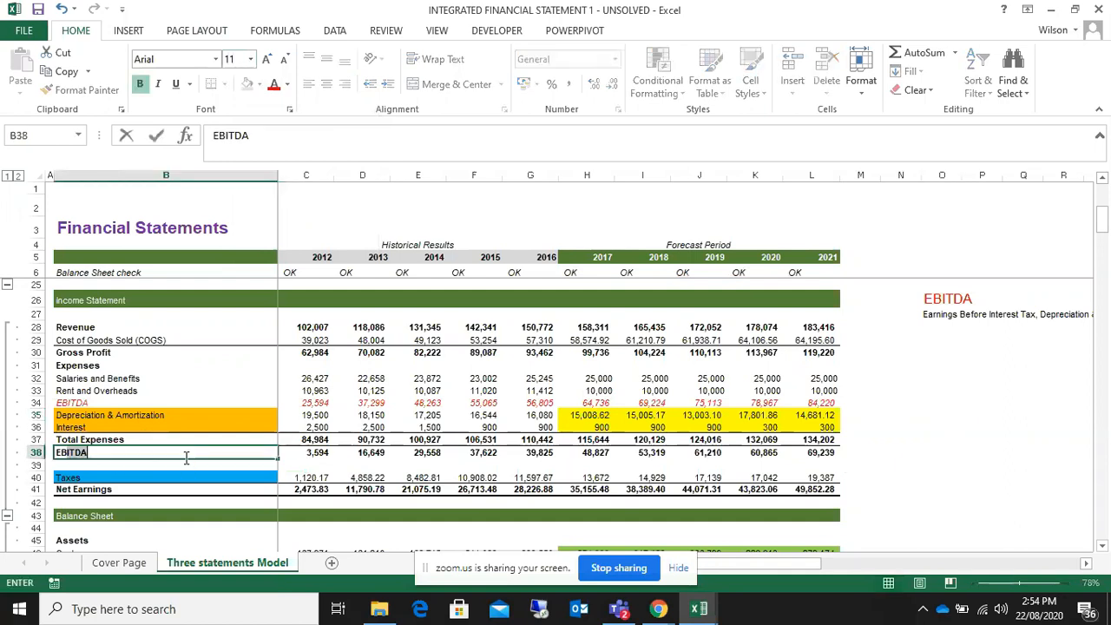
pyautogui.click(292, 352)
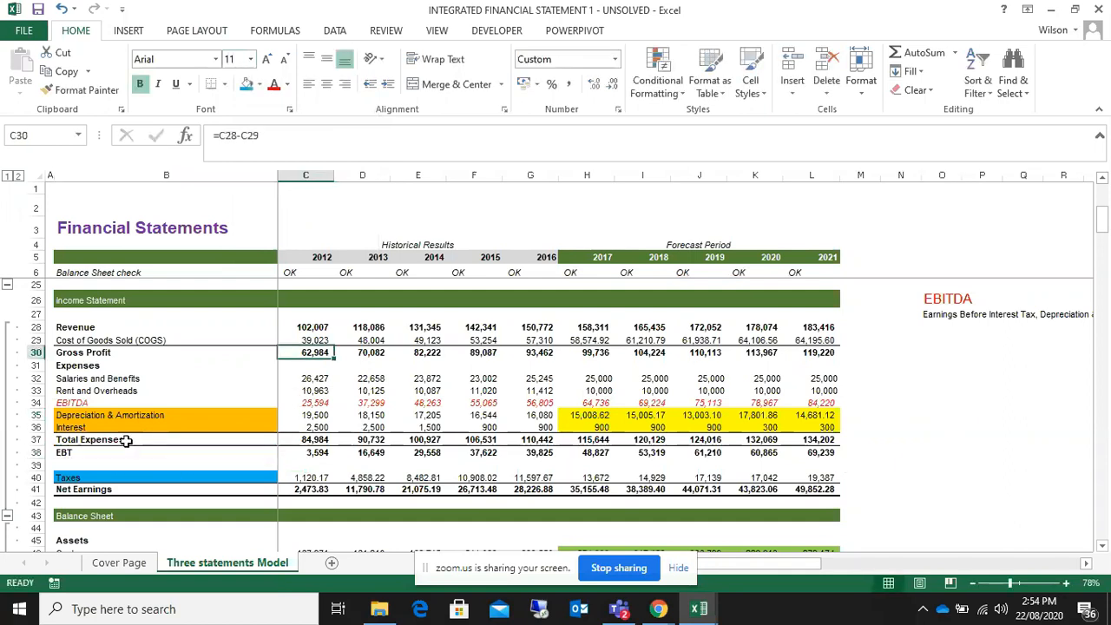
# - Format the whole EBT row with red, italic text
pyautogui.click(104, 457)
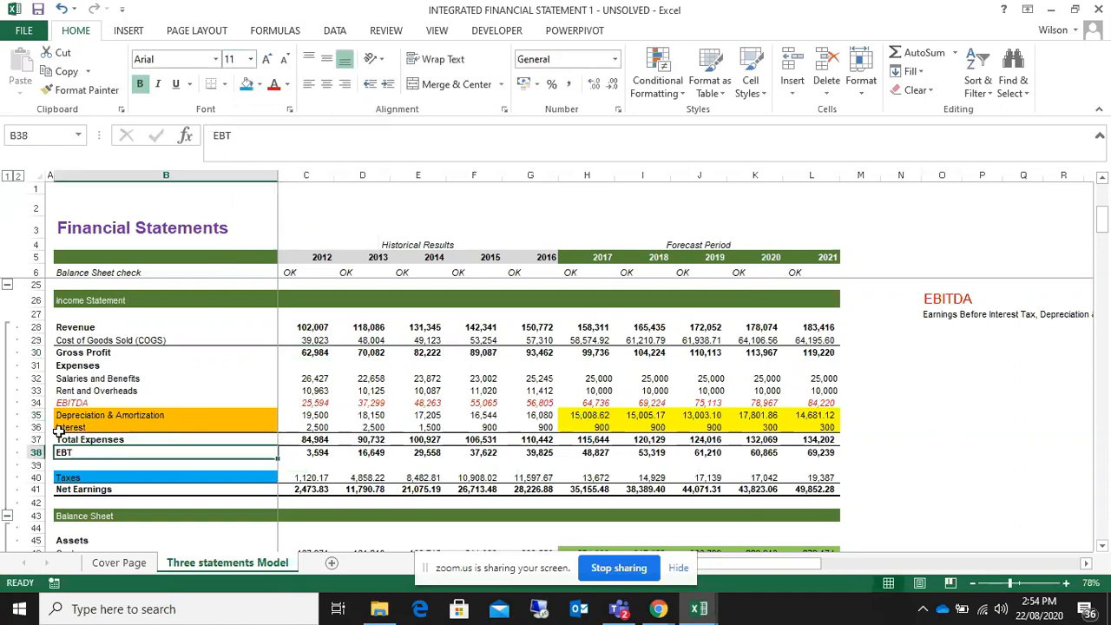
pyautogui.click(35, 452)
pyautogui.click(273, 84)
pyautogui.click(158, 84)
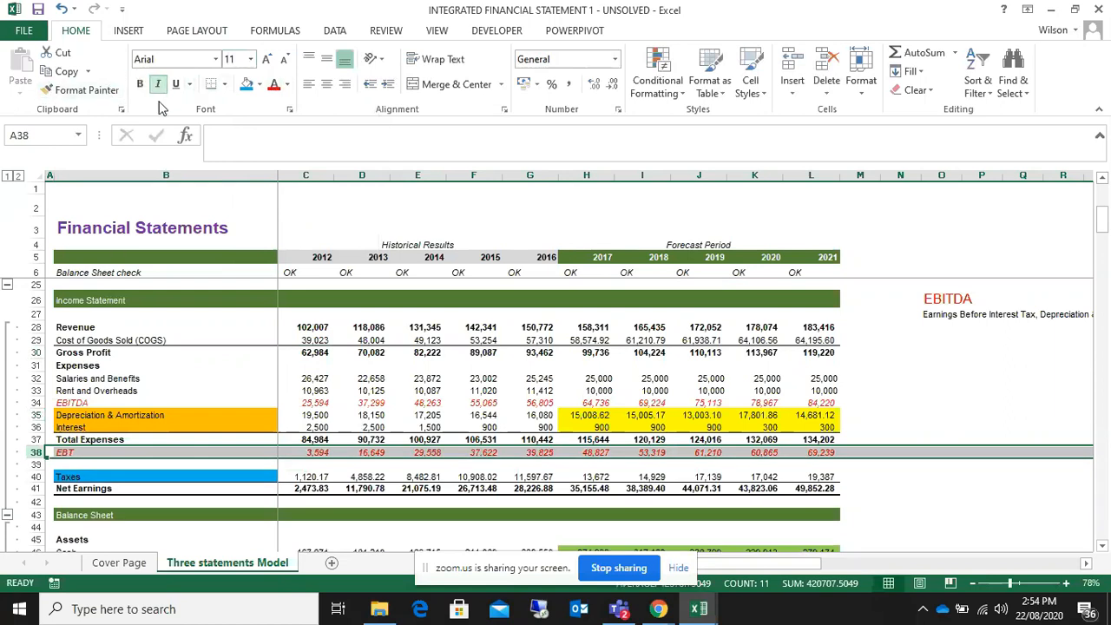
pyautogui.click(207, 402)
pyautogui.click(1009, 382)
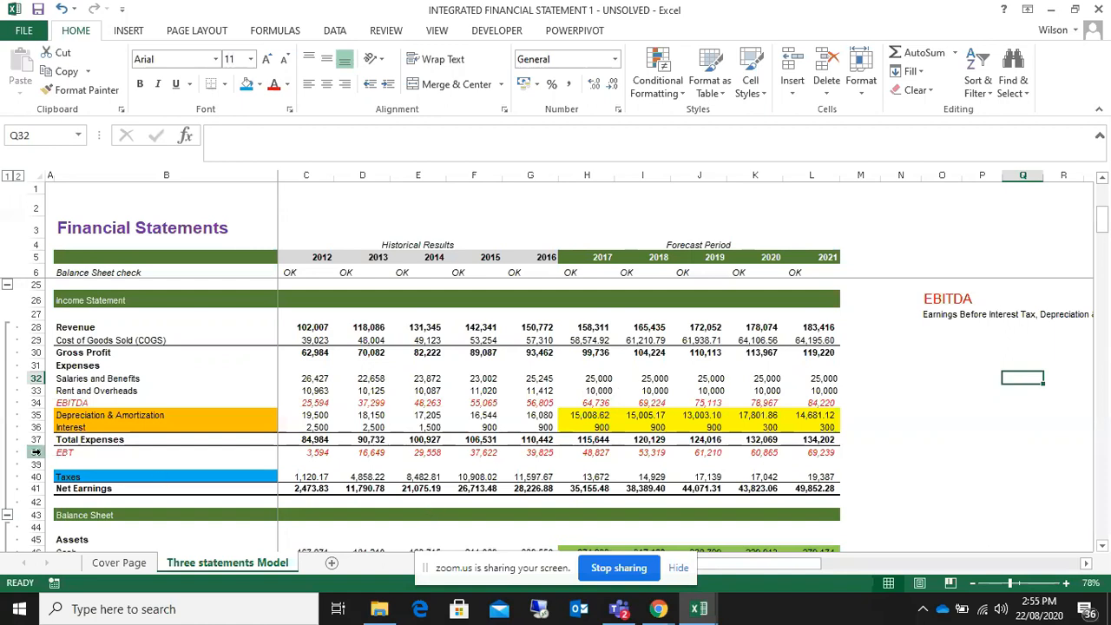
# - Insert a blank row above the EBT row in the income statement
pyautogui.rightClick(36, 452)
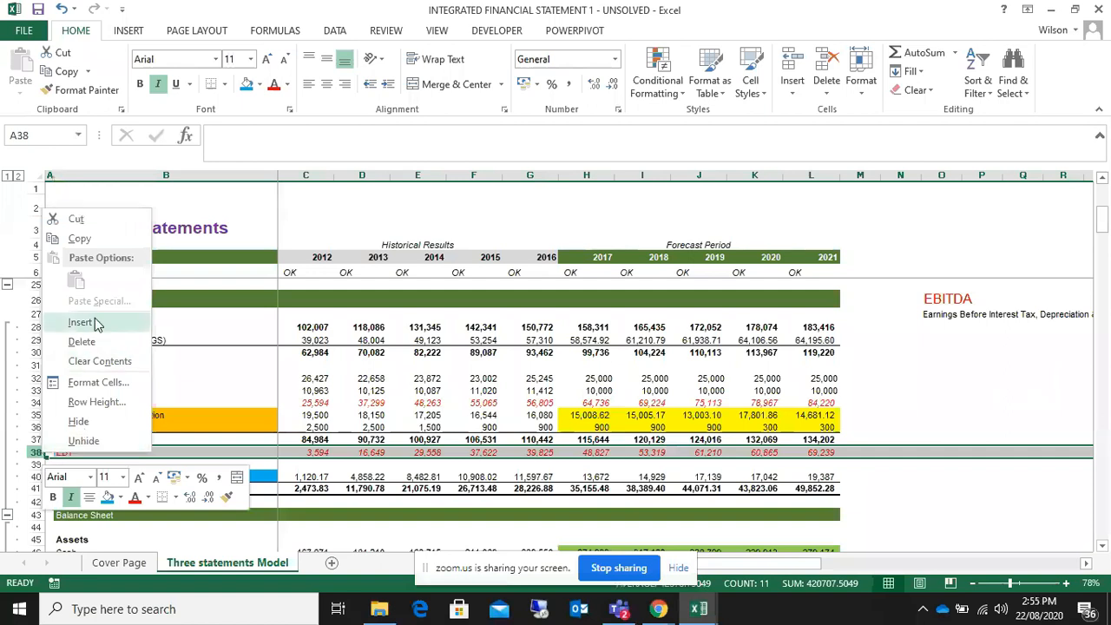
pyautogui.click(96, 324)
pyautogui.click(76, 452)
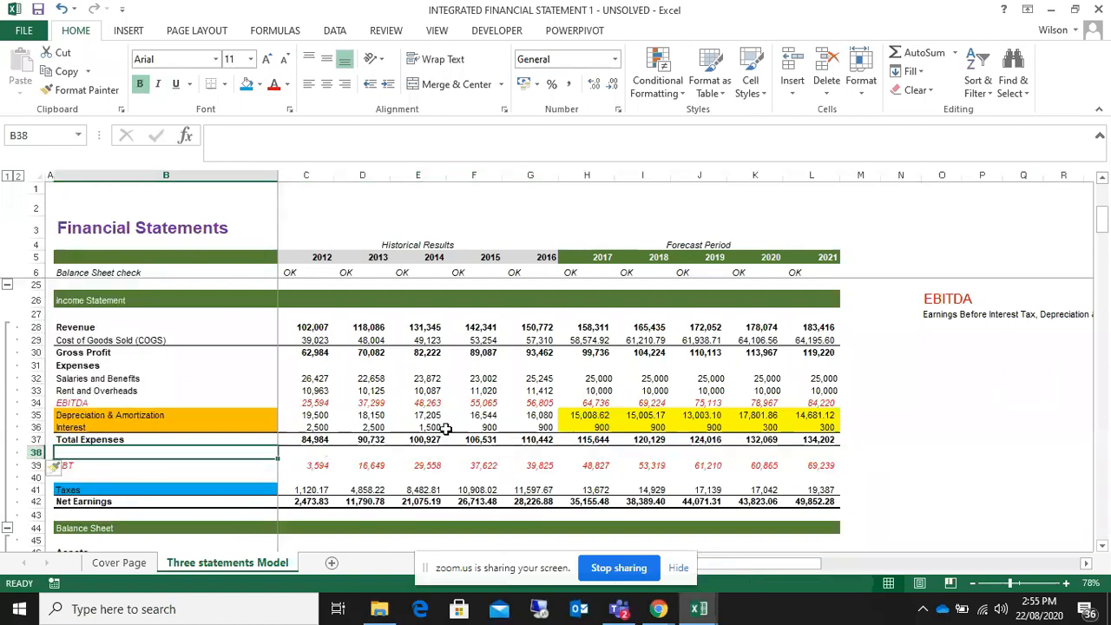
# - Enter the heading EBT in O28, beneath the EBITDA definition beside the income statement
pyautogui.click(940, 328)
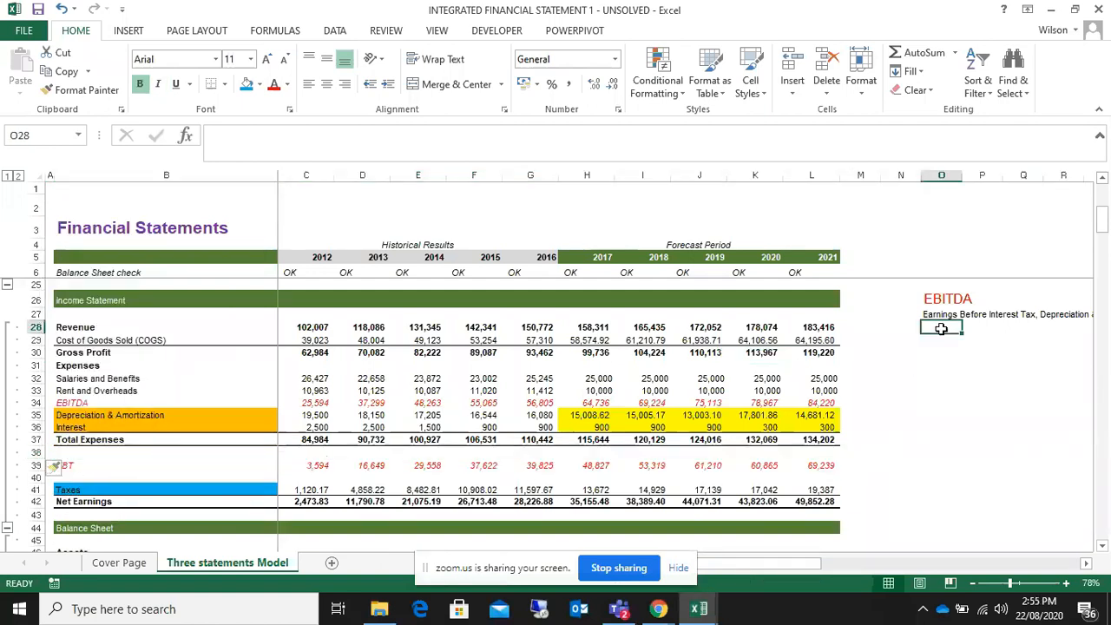
pyautogui.write('EBY')
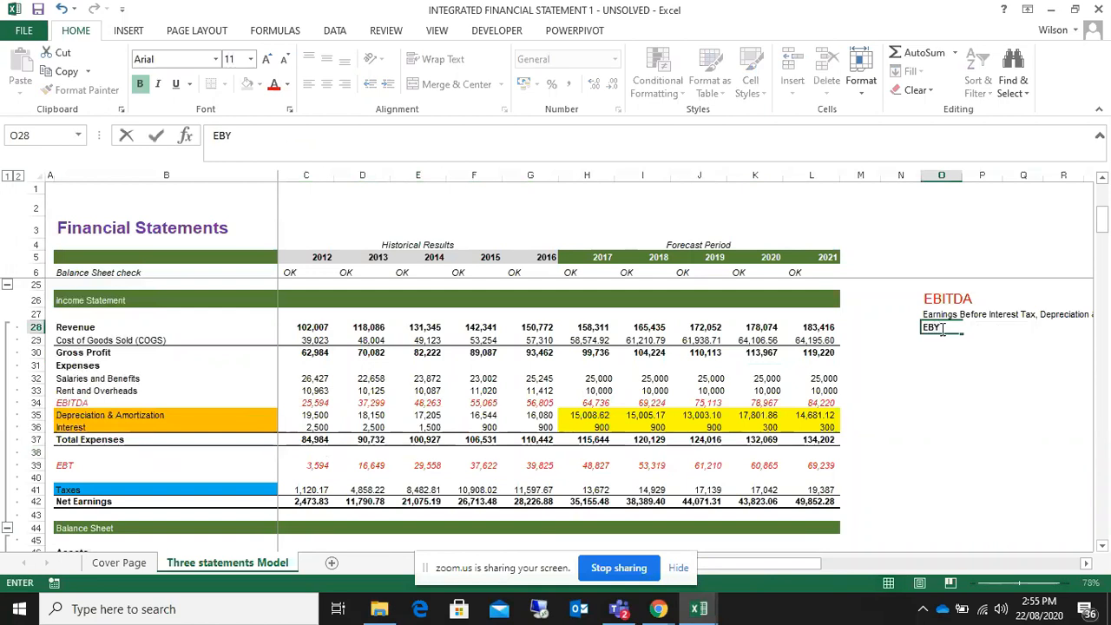
pyautogui.press('Return')
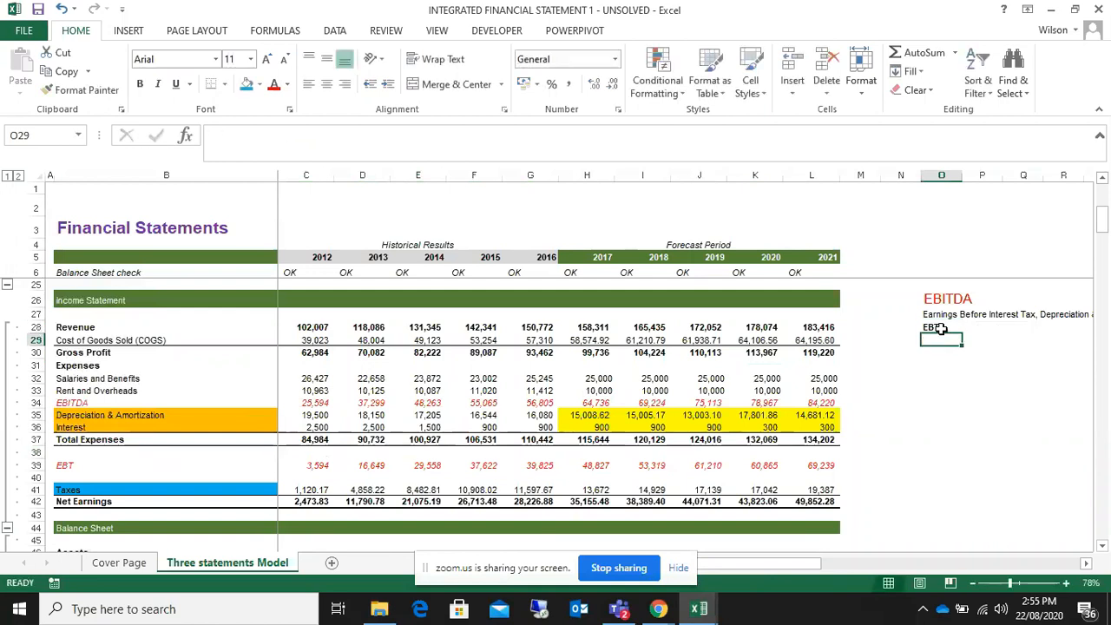
# - Enter the definition "Earnings Before Tax" in O29, without the rest of the suggested EBITDA wording
pyautogui.write('Eaning')
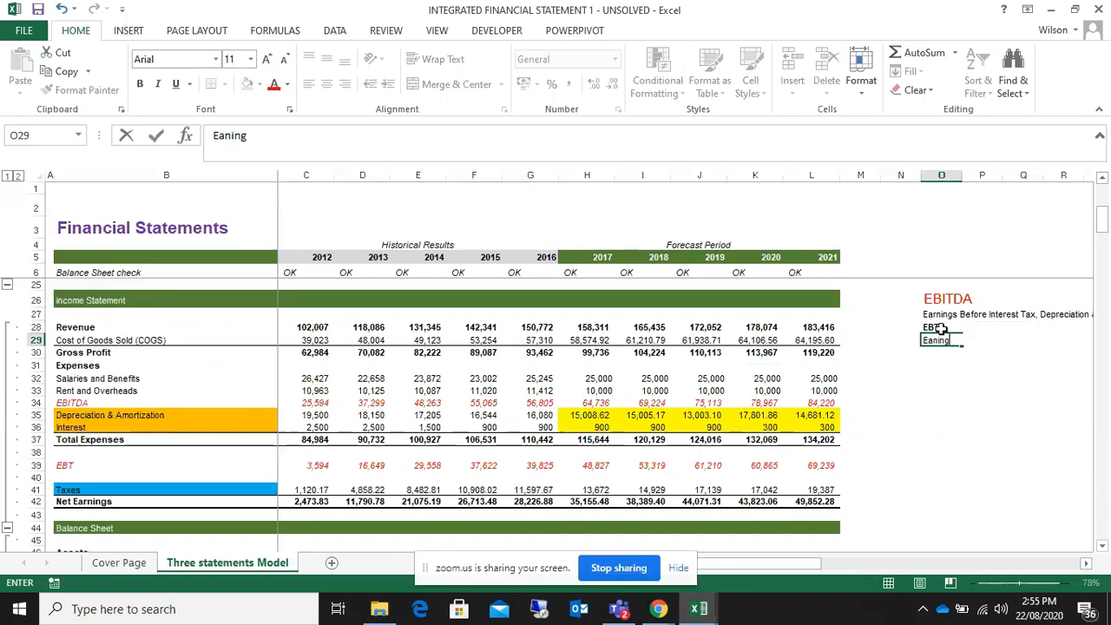
pyautogui.press('BackSpace')
pyautogui.press('BackSpace')
pyautogui.press('BackSpace')
pyautogui.write('rnin')
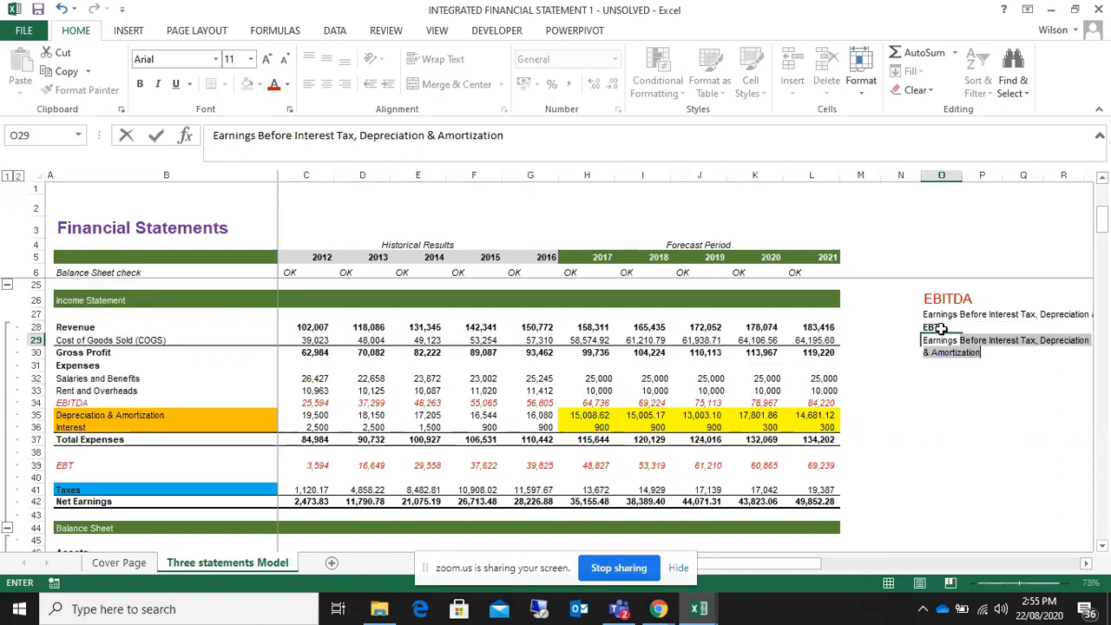
pyautogui.hotkey('shift', 'Right')
pyautogui.hotkey('shift', 'Right')
pyautogui.hotkey('shift', 'Right')
pyautogui.hotkey('shift', 'Right')
pyautogui.hotkey('shift', 'Right')
pyautogui.hotkey('shift', 'Right')
pyautogui.press('BackSpace')
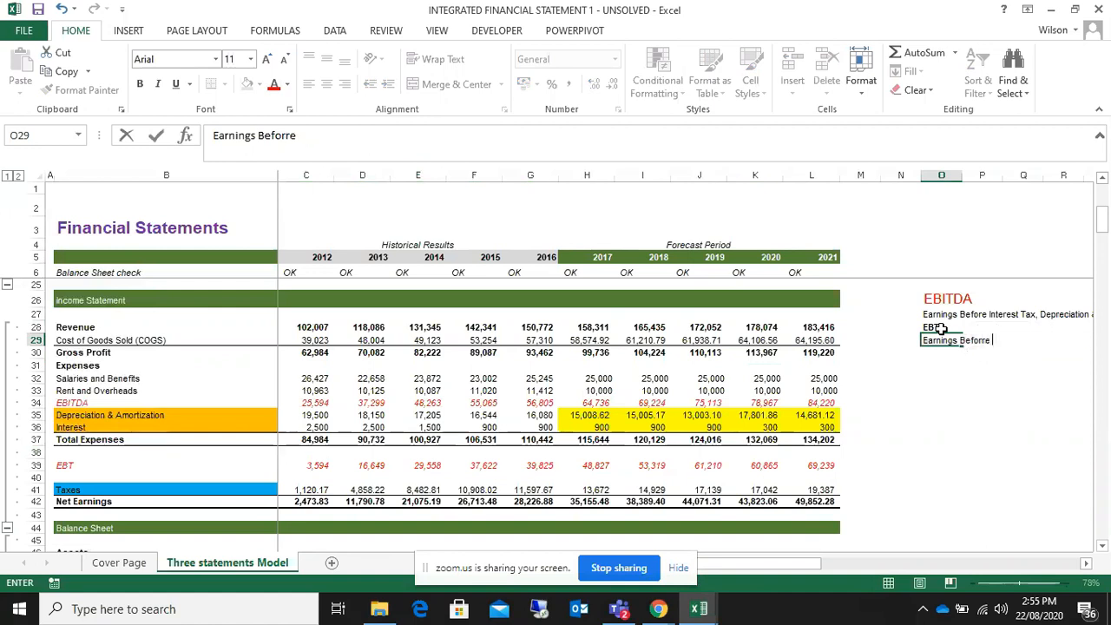
pyautogui.press('BackSpace')
pyautogui.write('e Tax')
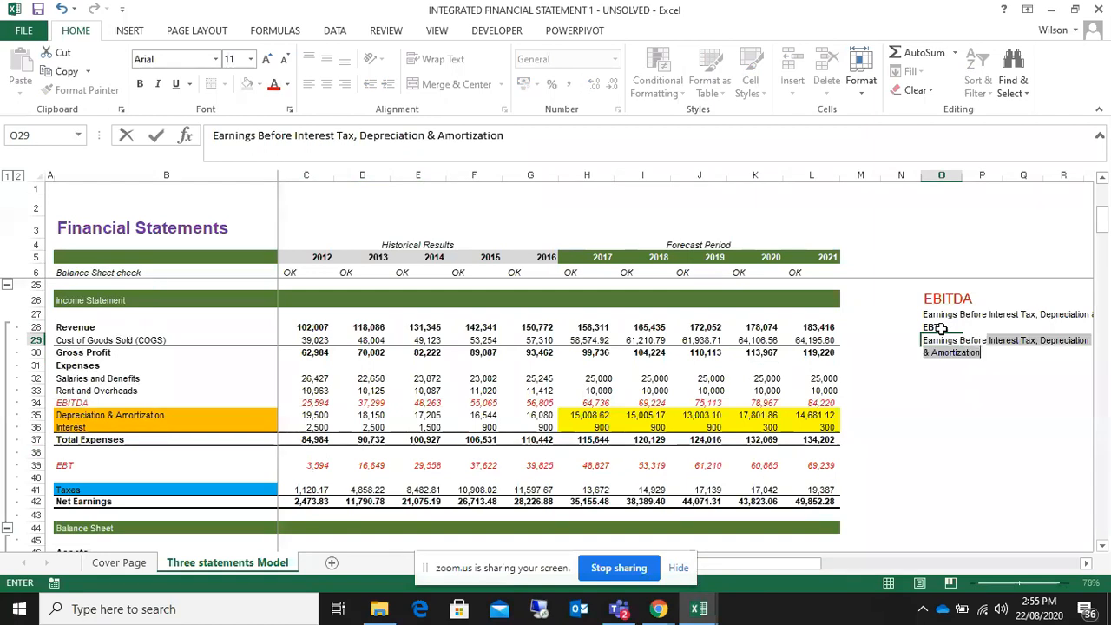
pyautogui.hotkey('ctrl', 'Return')
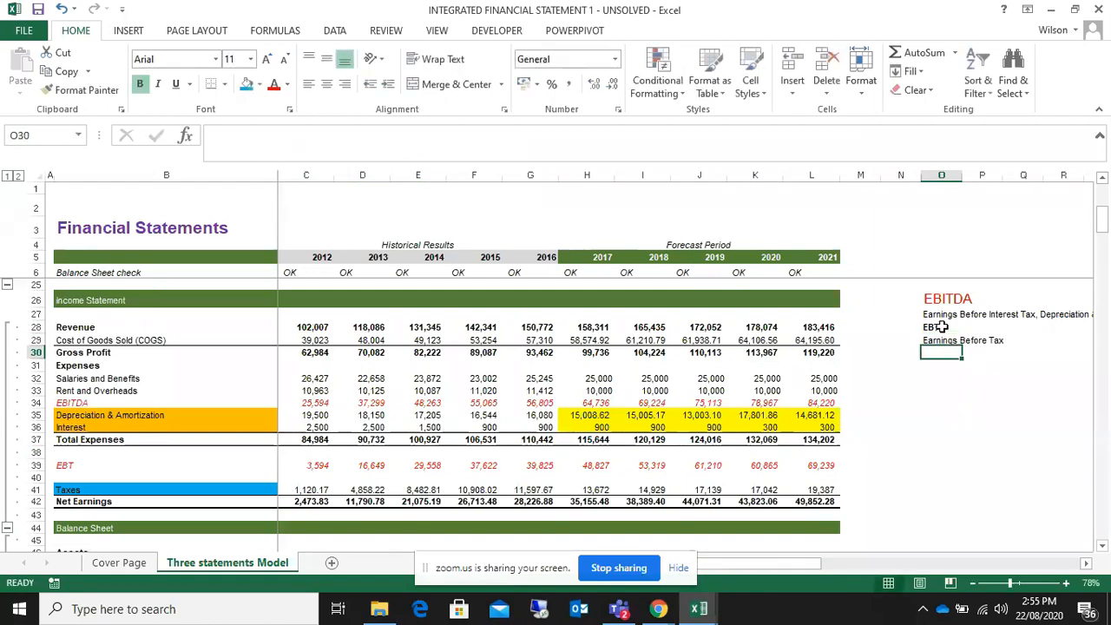
# - Copy the formatting of the EBITDA heading in O26 to the EBT heading in O28
pyautogui.click(941, 299)
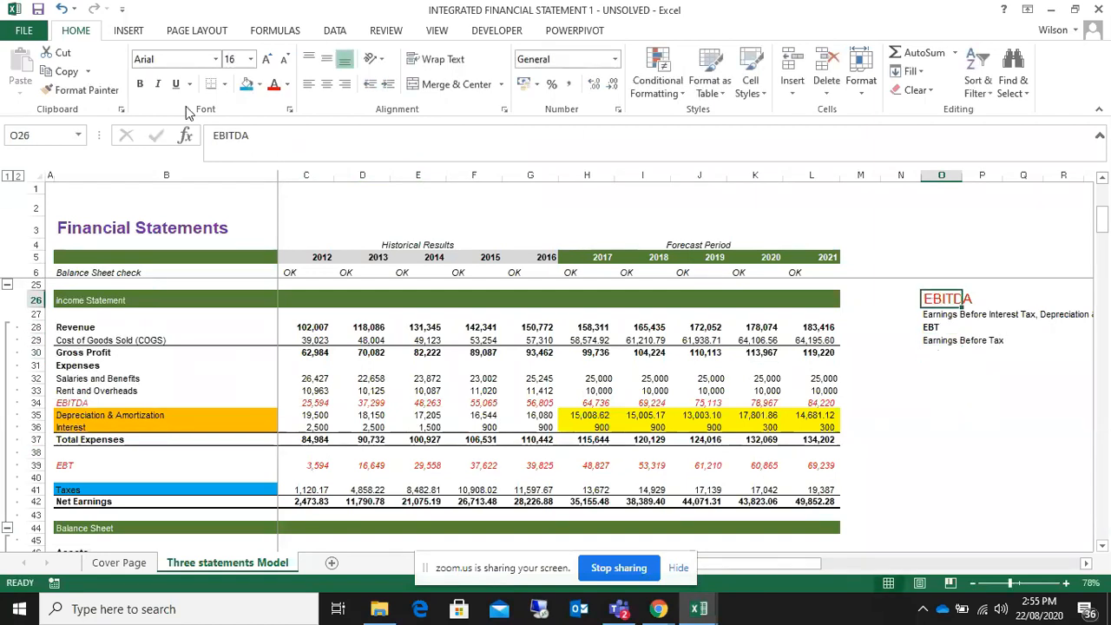
pyautogui.click(80, 90)
pyautogui.click(935, 325)
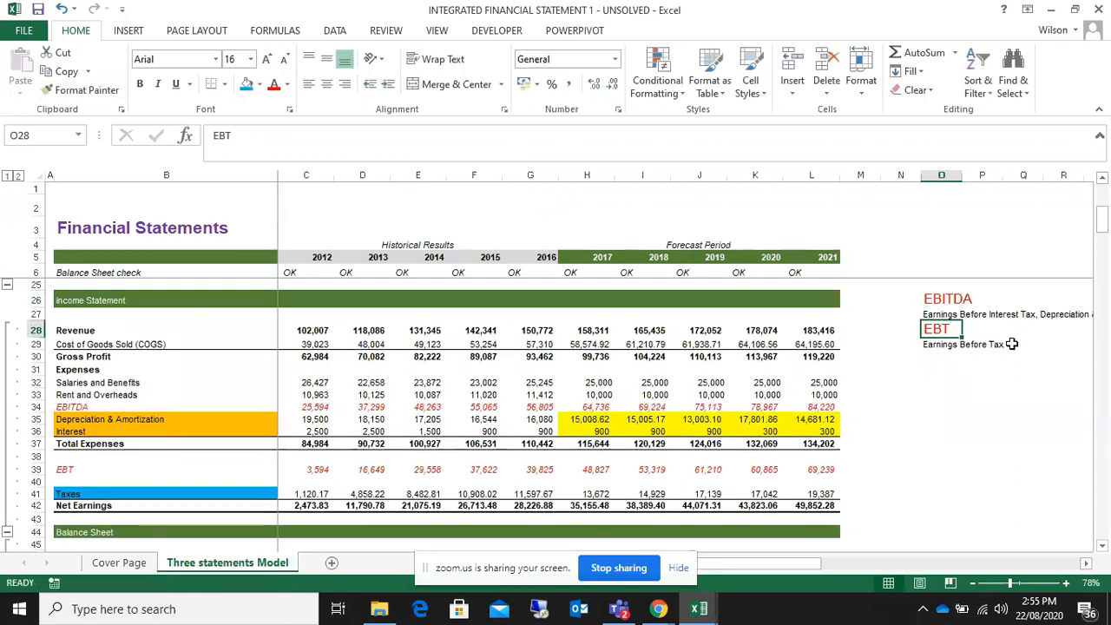
# - Add the heading EBIT in O30 and its definition "Earnings Before Interest & Tax" in O31
pyautogui.click(945, 356)
pyautogui.write('EBIT')
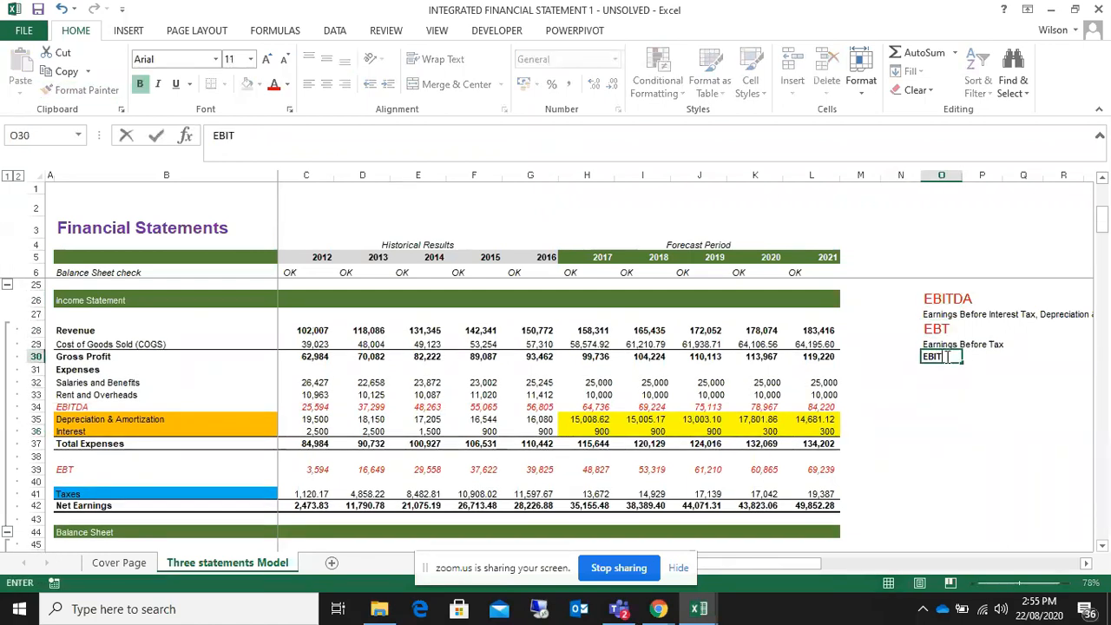
pyautogui.press('Return')
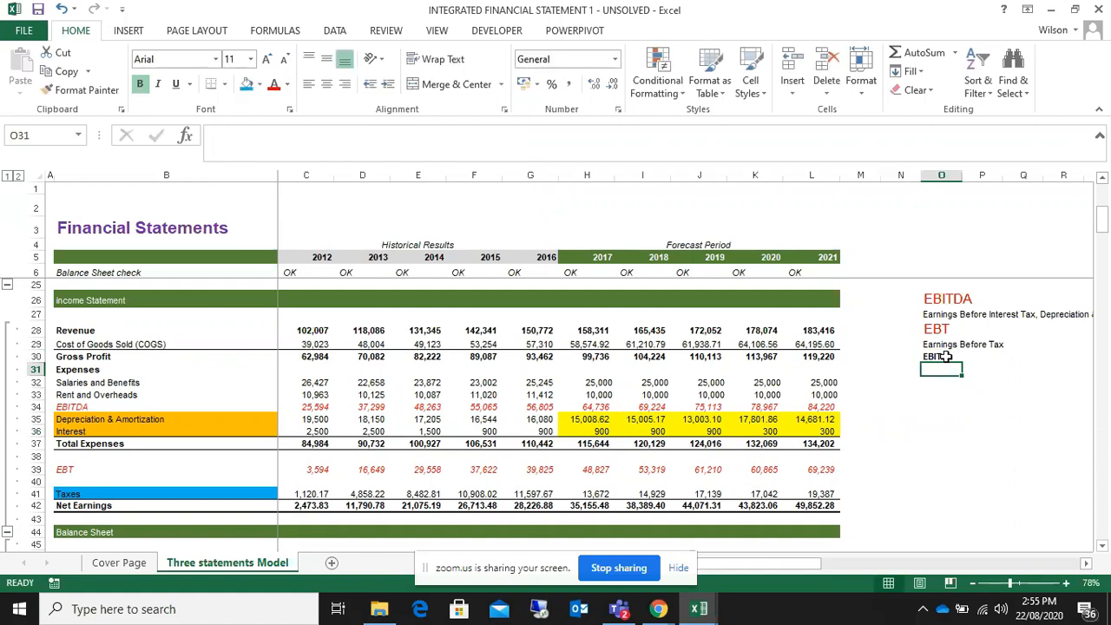
pyautogui.write('Earnings')
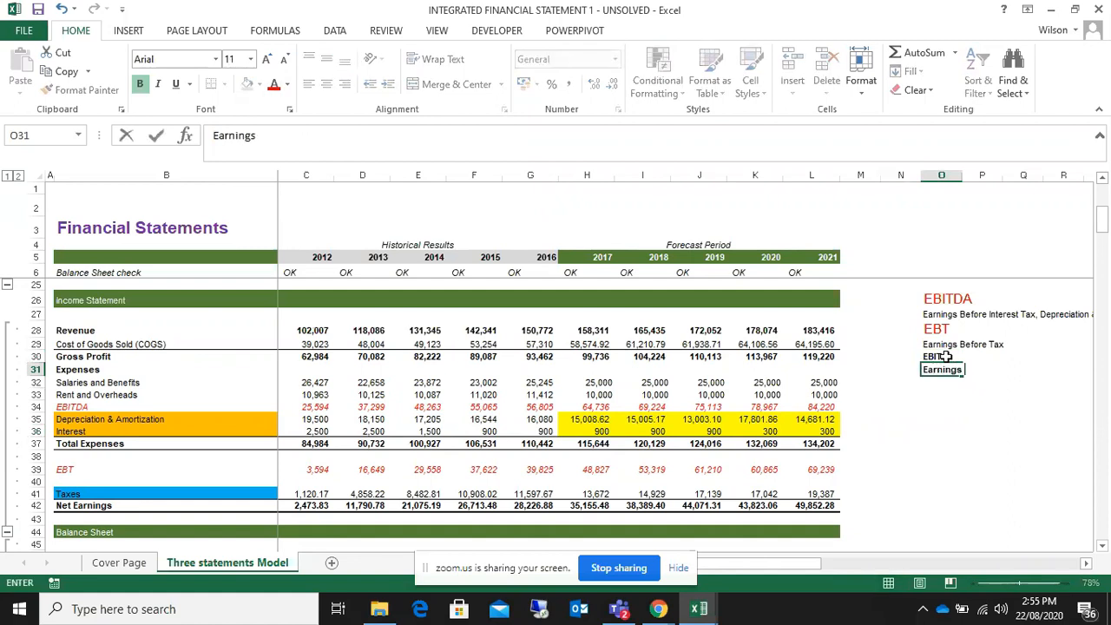
pyautogui.write(' Before Interest ')
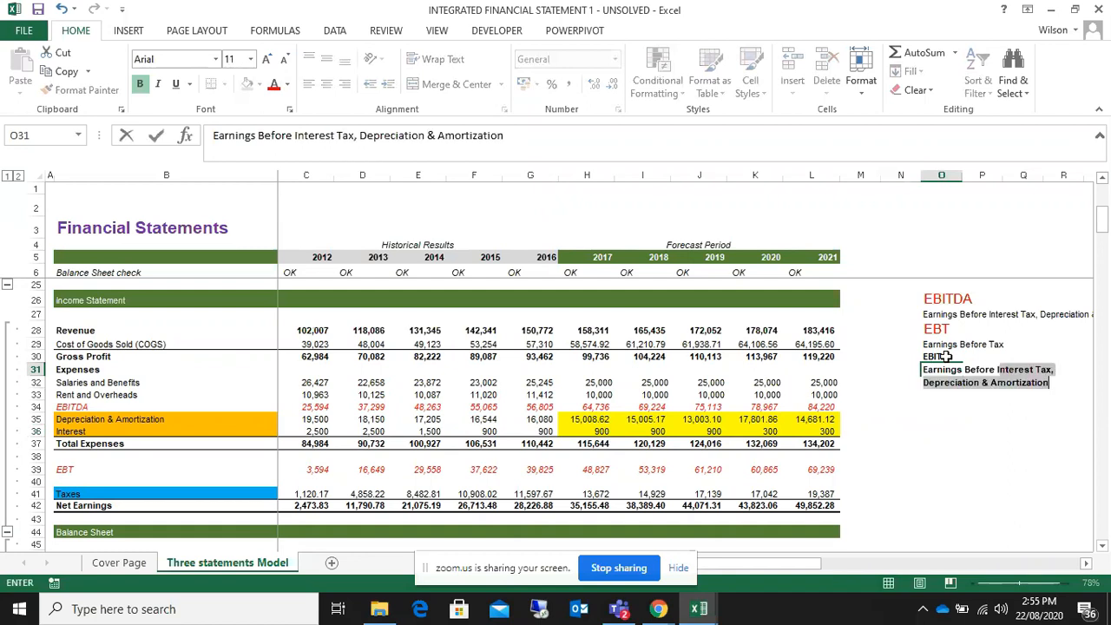
pyautogui.write('T& Tax')
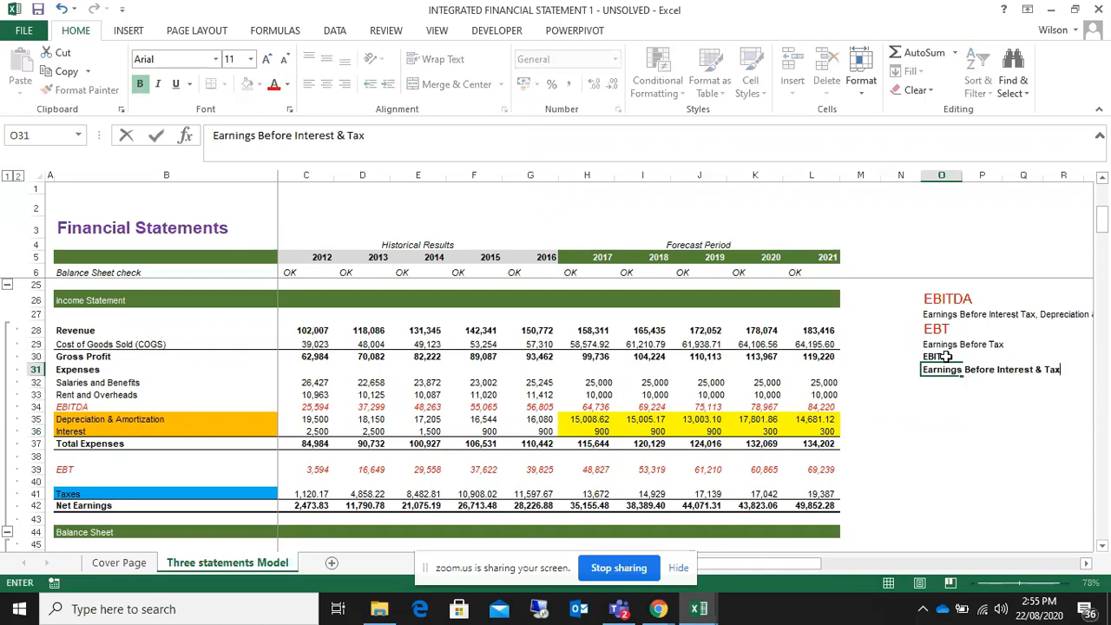
pyautogui.click(945, 357)
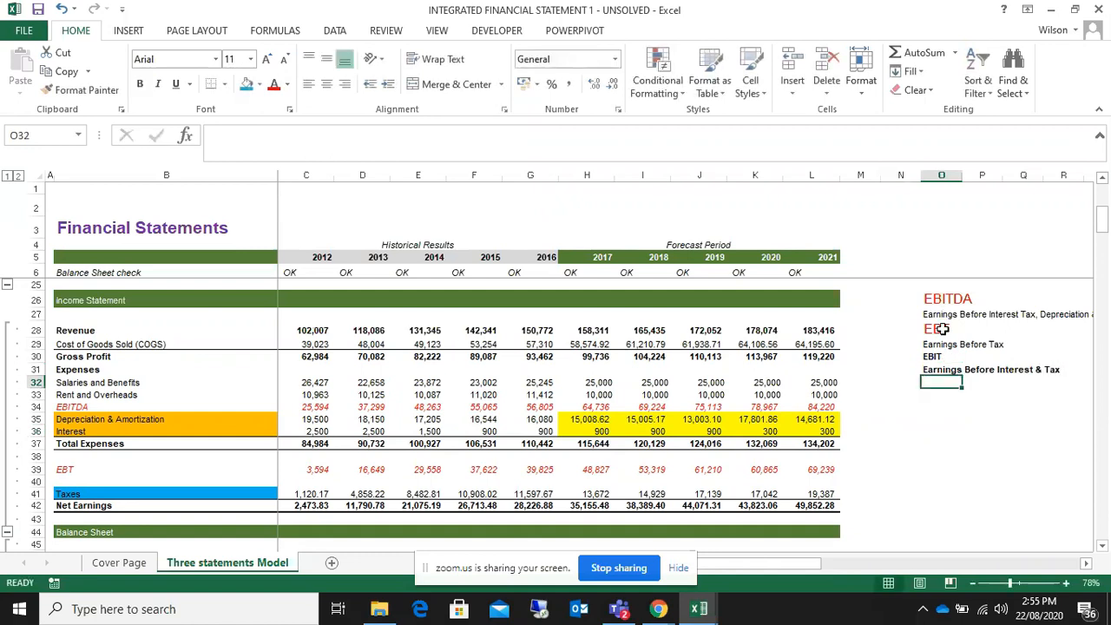
# - Copy the EBT heading's formatting to EBIT in O30 and remove the bold from the definition in O31
pyautogui.click(948, 330)
pyautogui.click(80, 89)
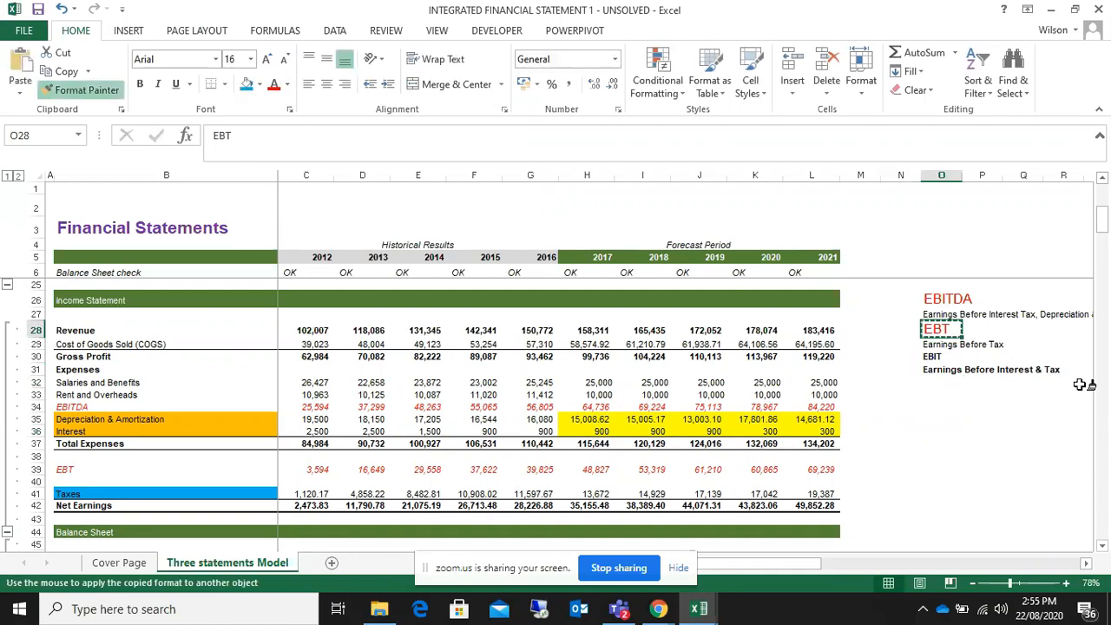
pyautogui.click(954, 355)
pyautogui.click(953, 374)
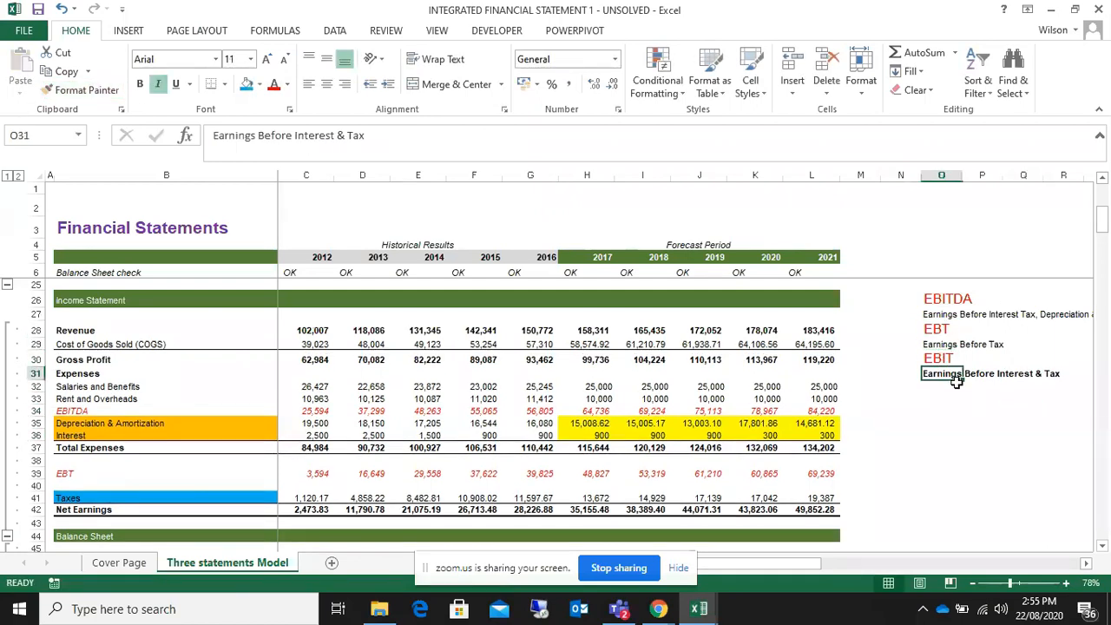
pyautogui.click(140, 83)
pyautogui.click(1022, 329)
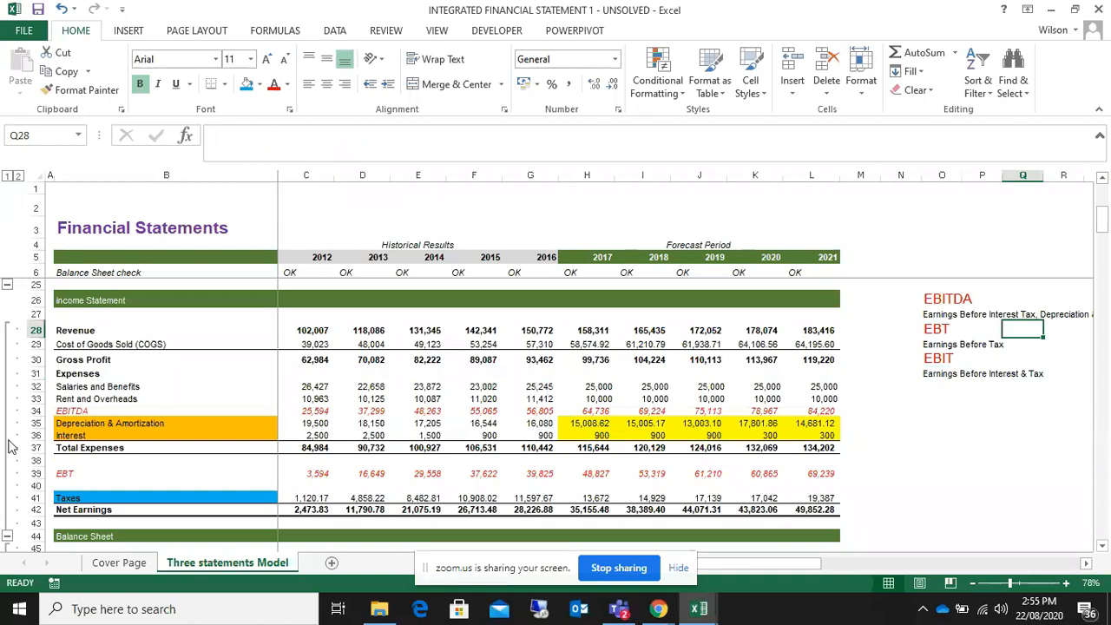
# - Delete the blank row 38 between Total Expenses and EBT
pyautogui.click(63, 459)
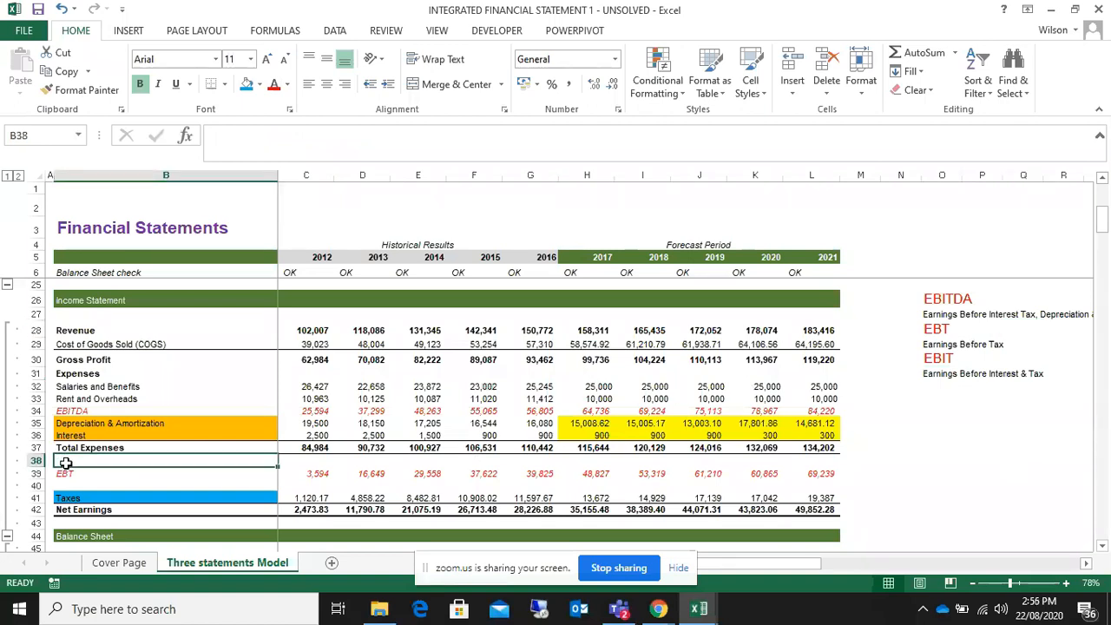
pyautogui.write('E')
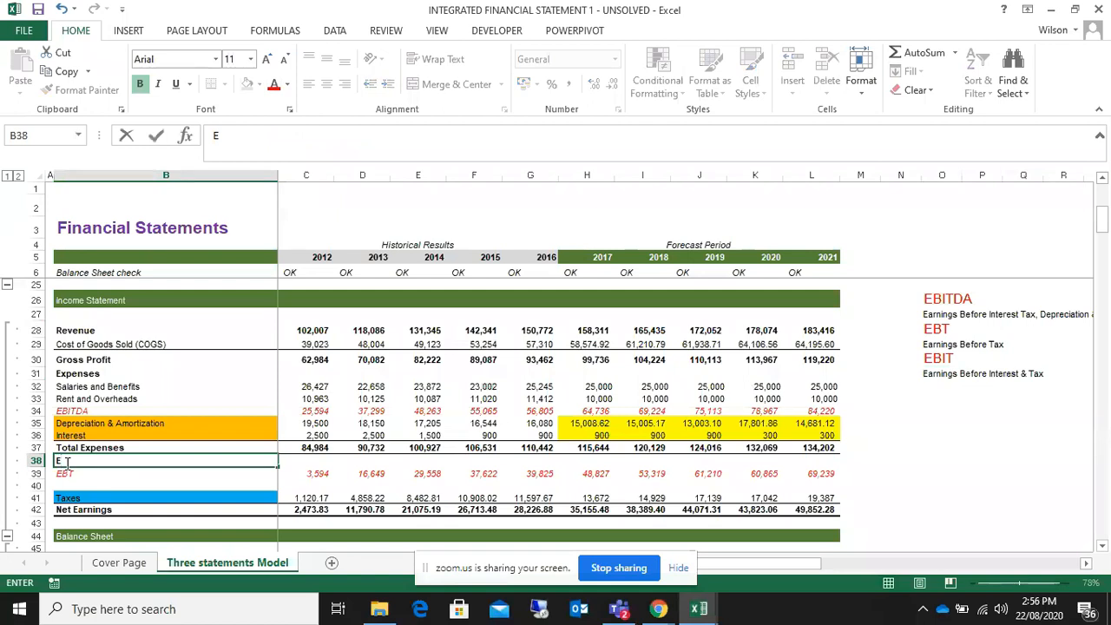
pyautogui.press('Escape')
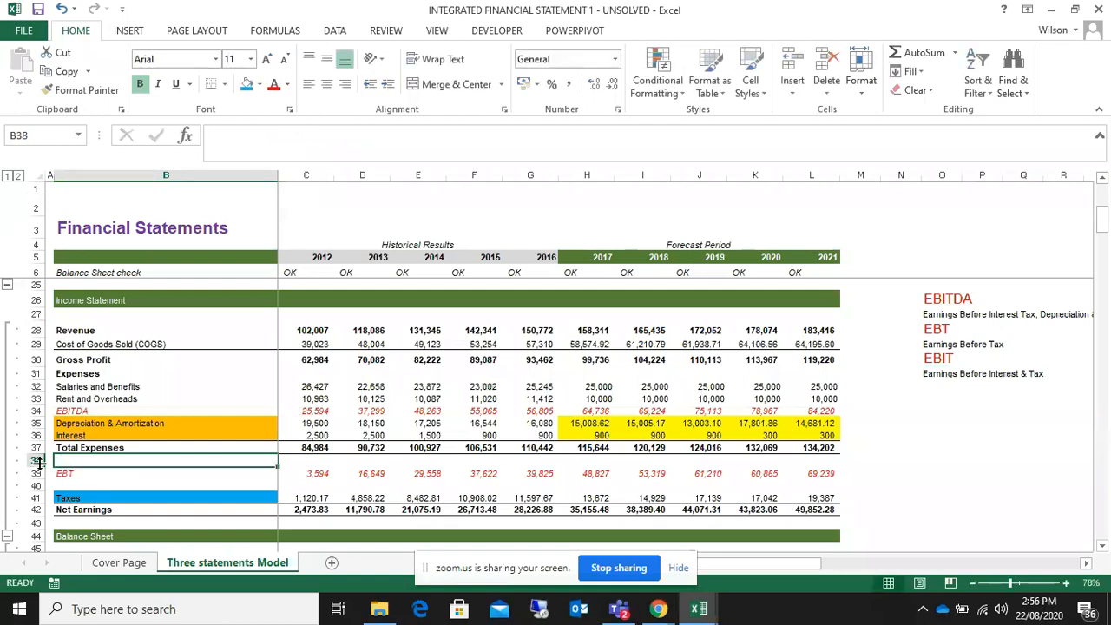
pyautogui.rightClick(36, 461)
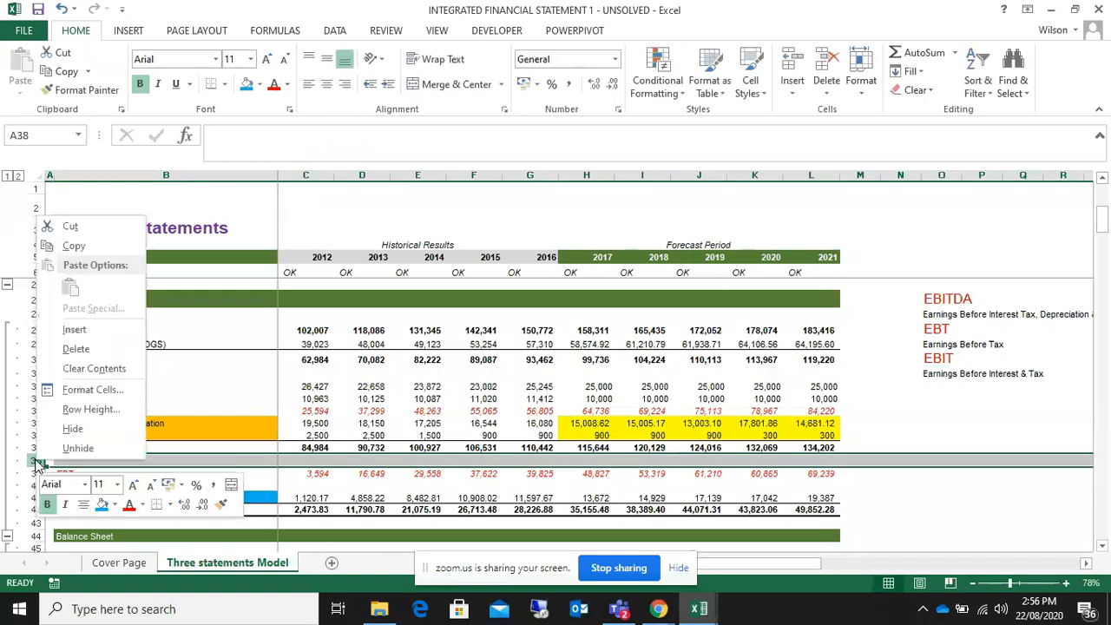
pyautogui.click(83, 349)
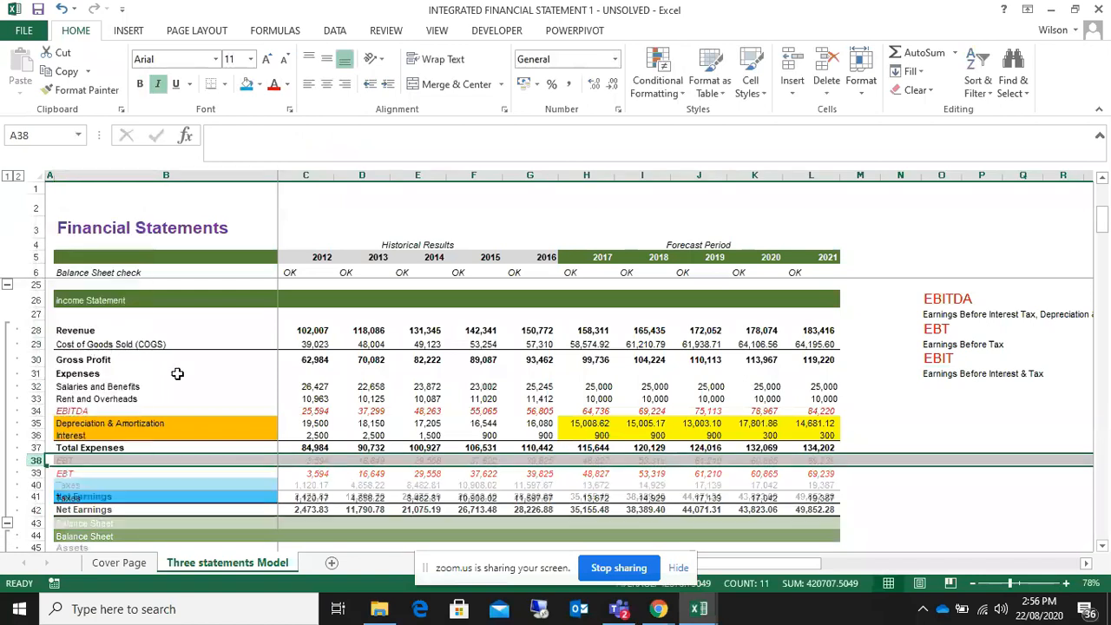
# - Insert a row above Interest, directly below Depreciation & Amortization
pyautogui.click(35, 434)
pyautogui.rightClick(35, 433)
pyautogui.click(75, 306)
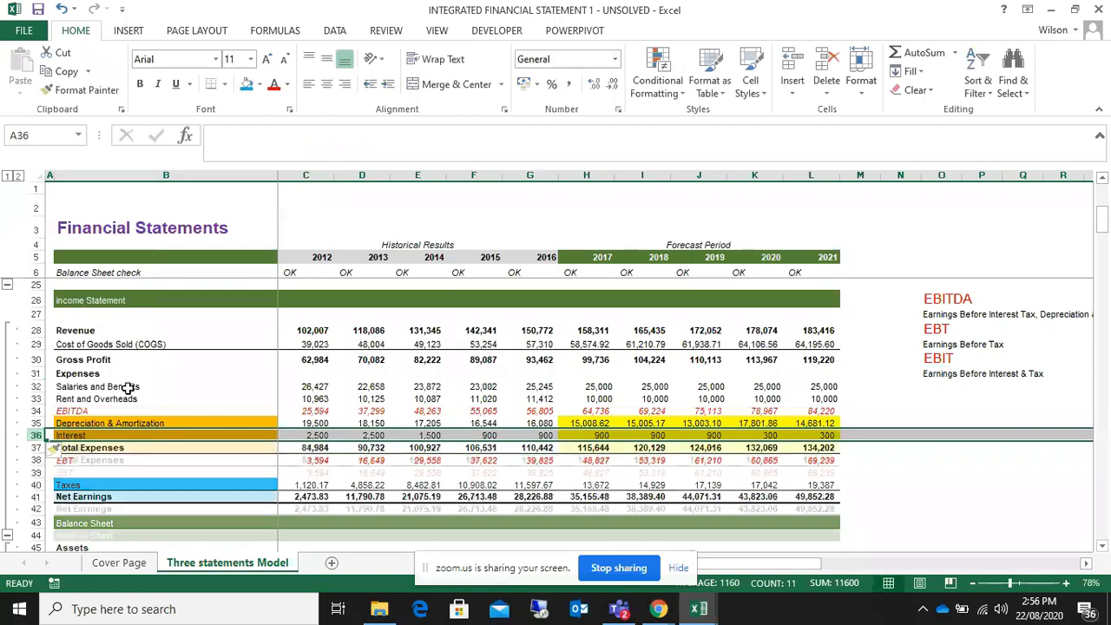
# - Label the new row EBIT in B36
pyautogui.click(82, 434)
pyautogui.write('EBIR')
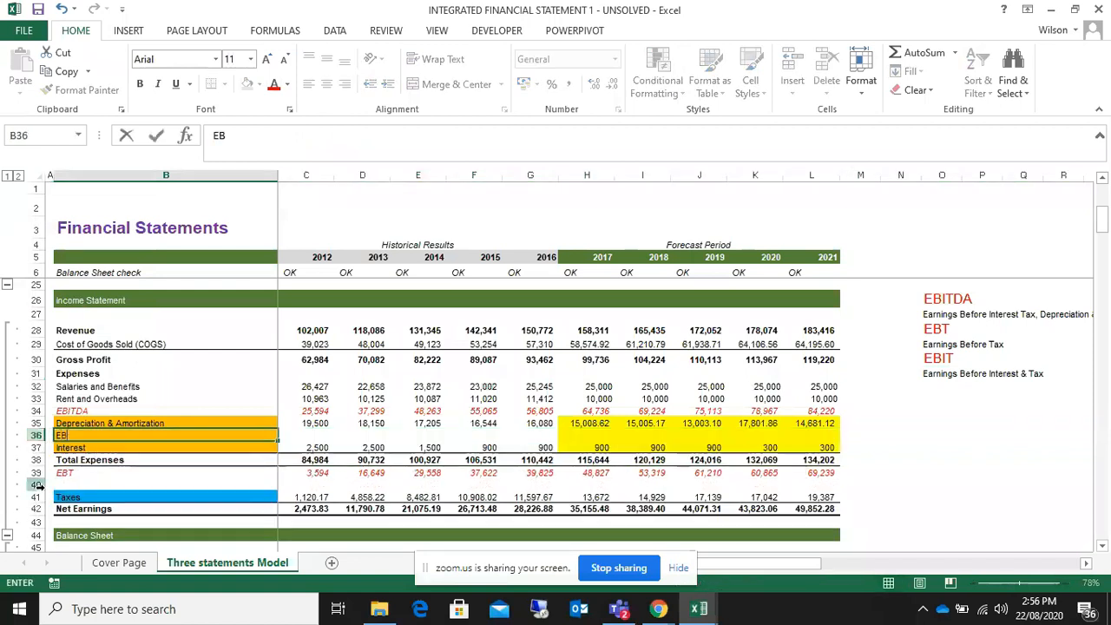
pyautogui.press('BackSpace')
pyautogui.write('TDA')
pyautogui.press('BackSpace')
pyautogui.press('BackSpace')
pyautogui.click(175, 357)
# - Change the fill of B36:L36 to very light grey and format the EBIT row with red, italic text
pyautogui.moveTo(67, 438); pyautogui.dragTo(810, 440)
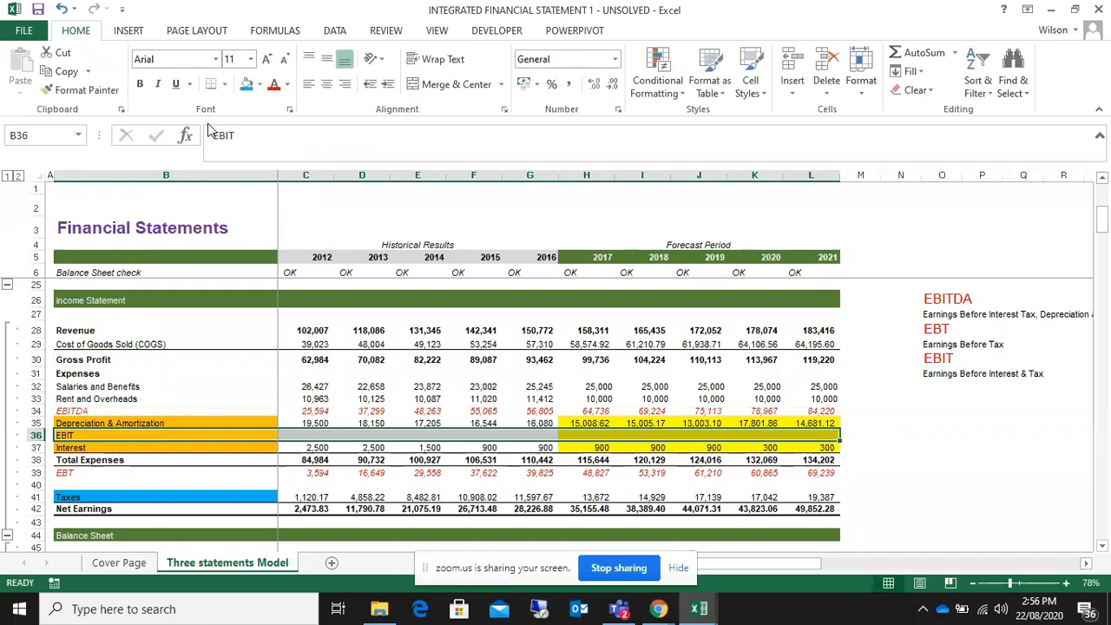
pyautogui.click(259, 84)
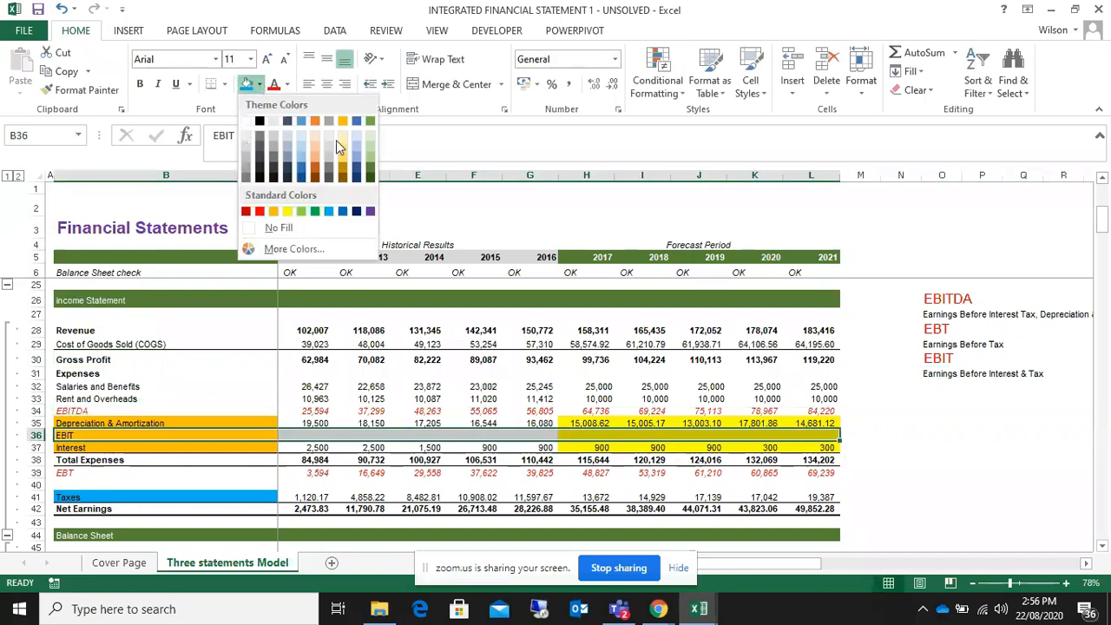
pyautogui.click(247, 144)
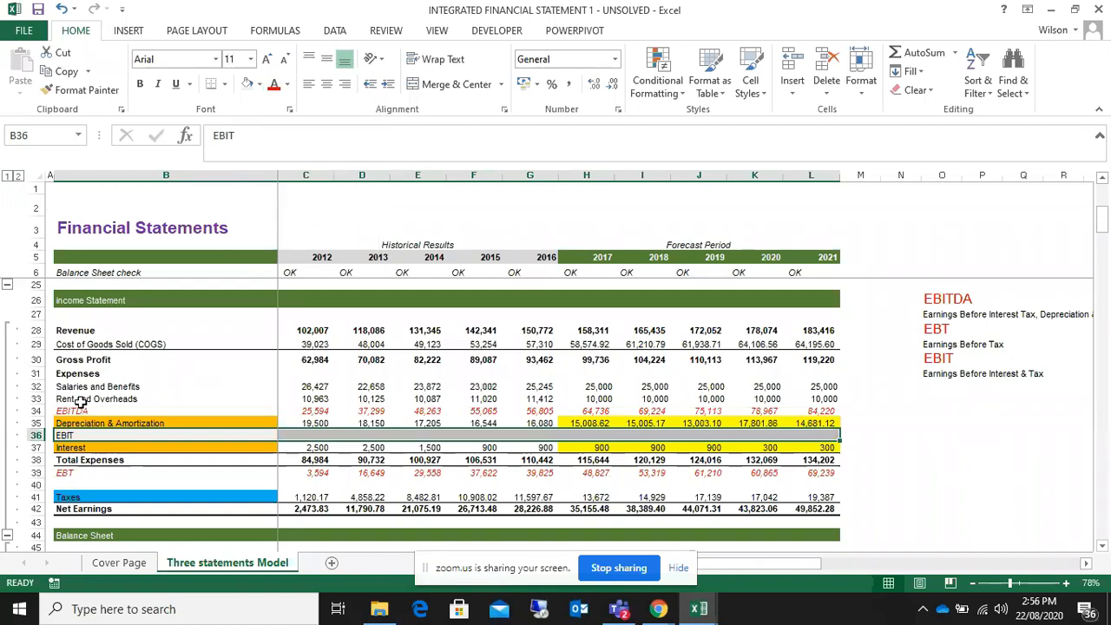
pyautogui.click(35, 434)
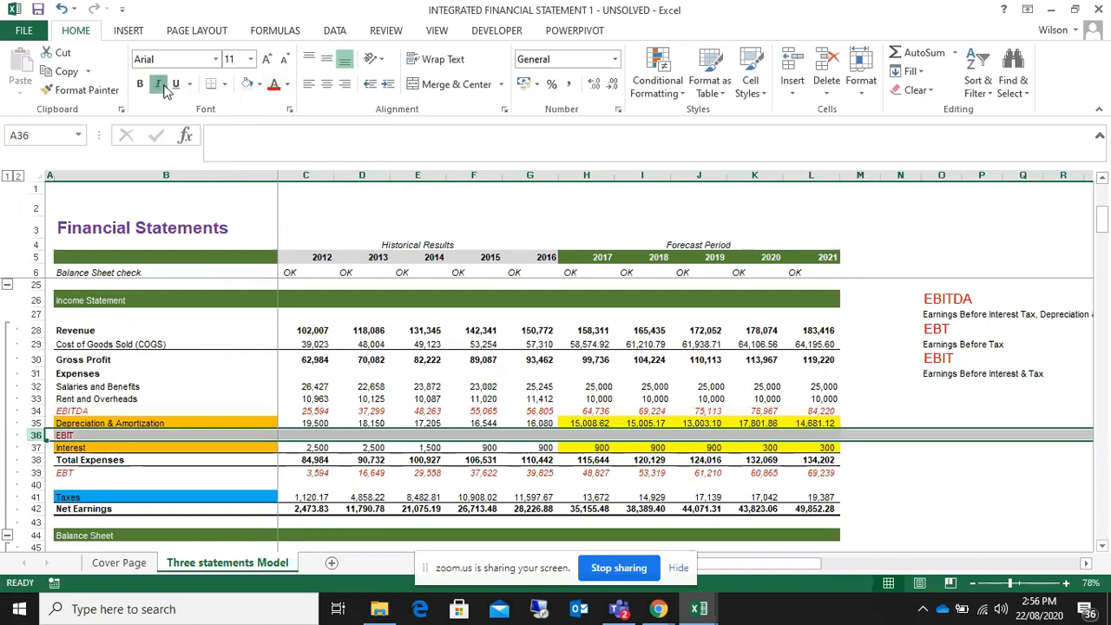
pyautogui.click(218, 392)
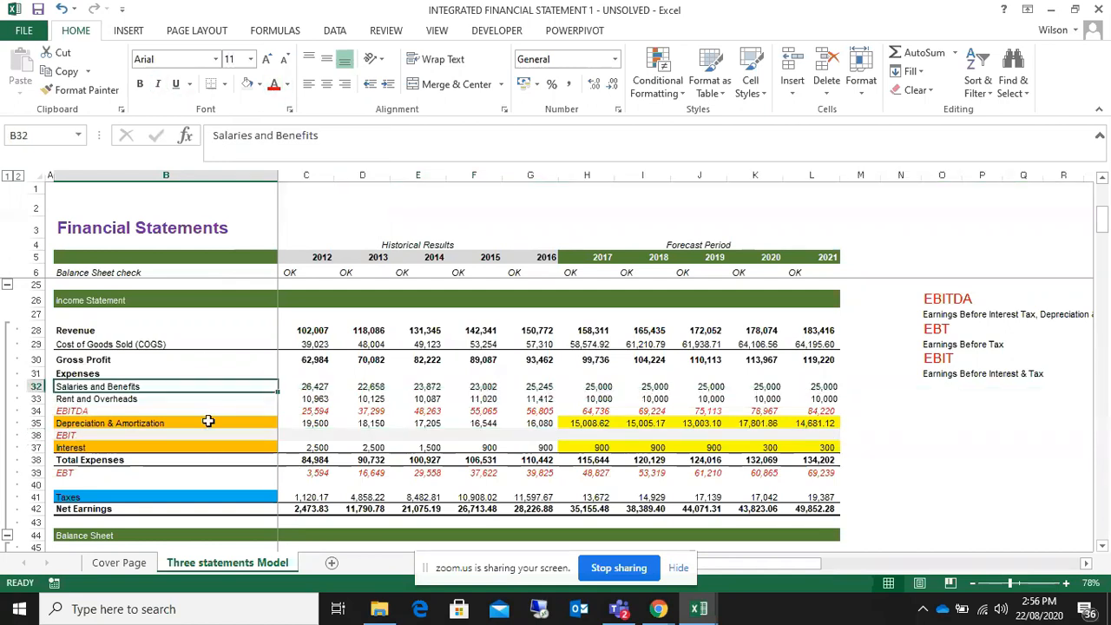
# - Calculate the 2012 EBIT in C36 with the formula =C34+C35
pyautogui.click(316, 436)
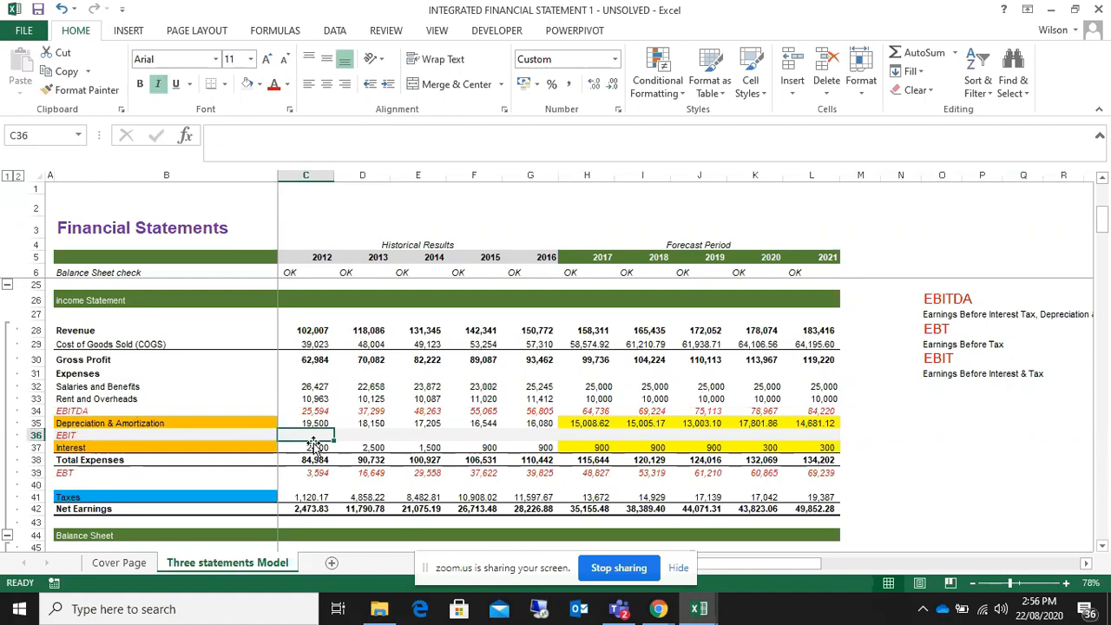
pyautogui.write('=')
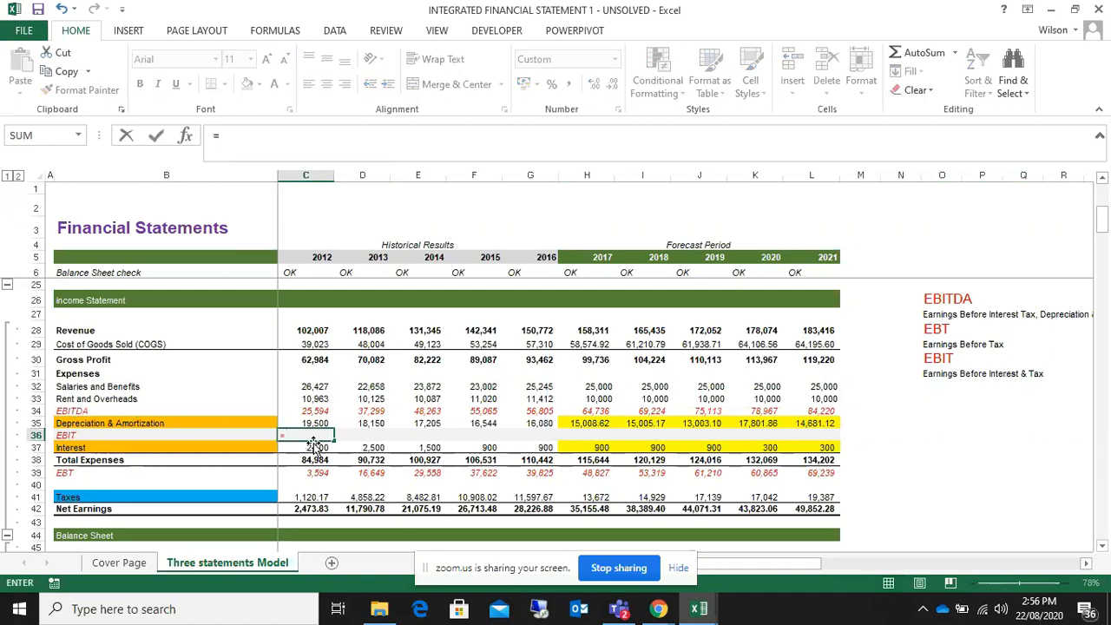
pyautogui.click(318, 410)
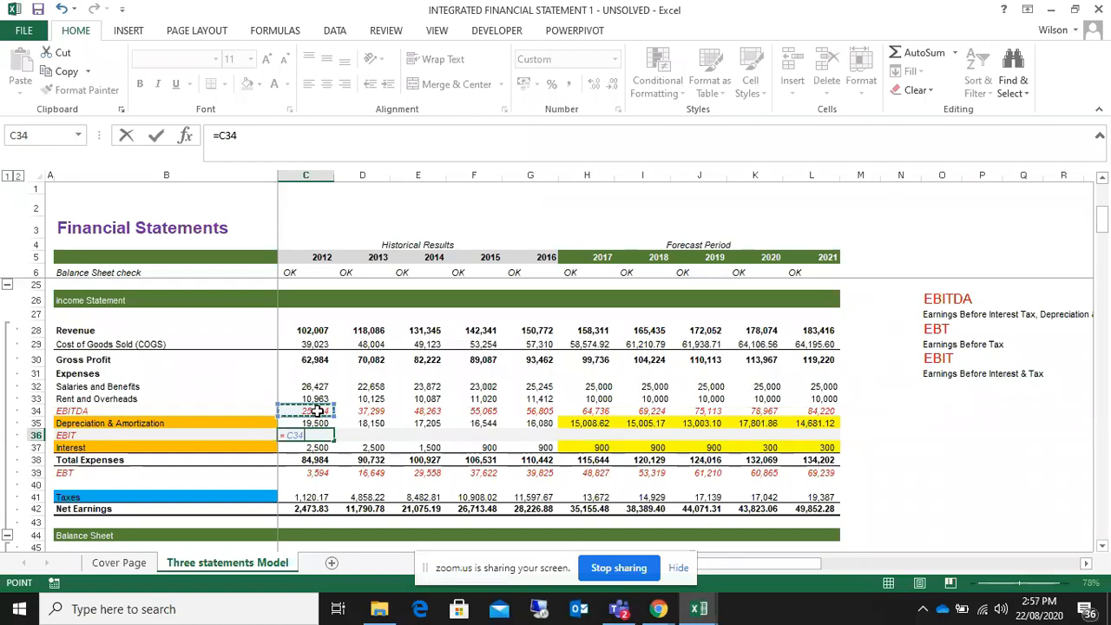
pyautogui.write('+')
pyautogui.click(310, 424)
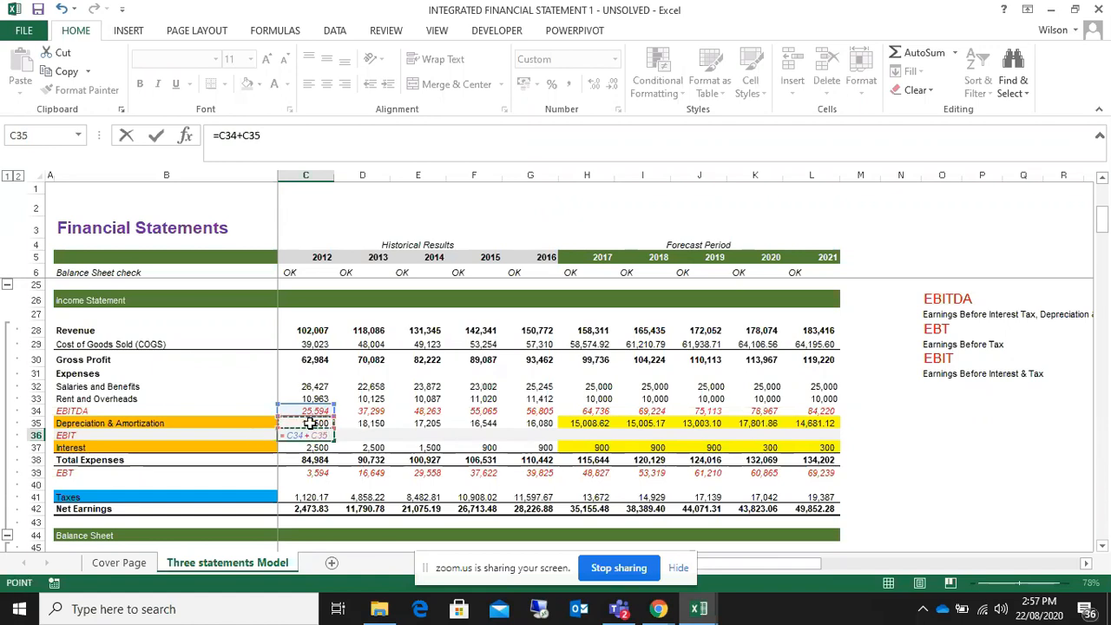
pyautogui.press('Return')
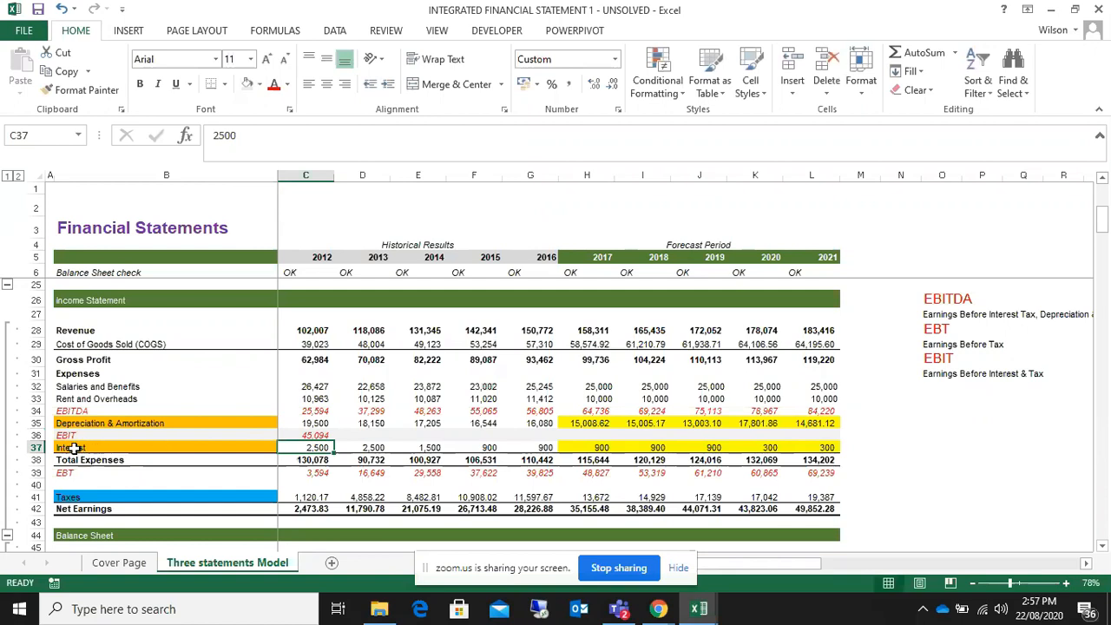
pyautogui.click(94, 423)
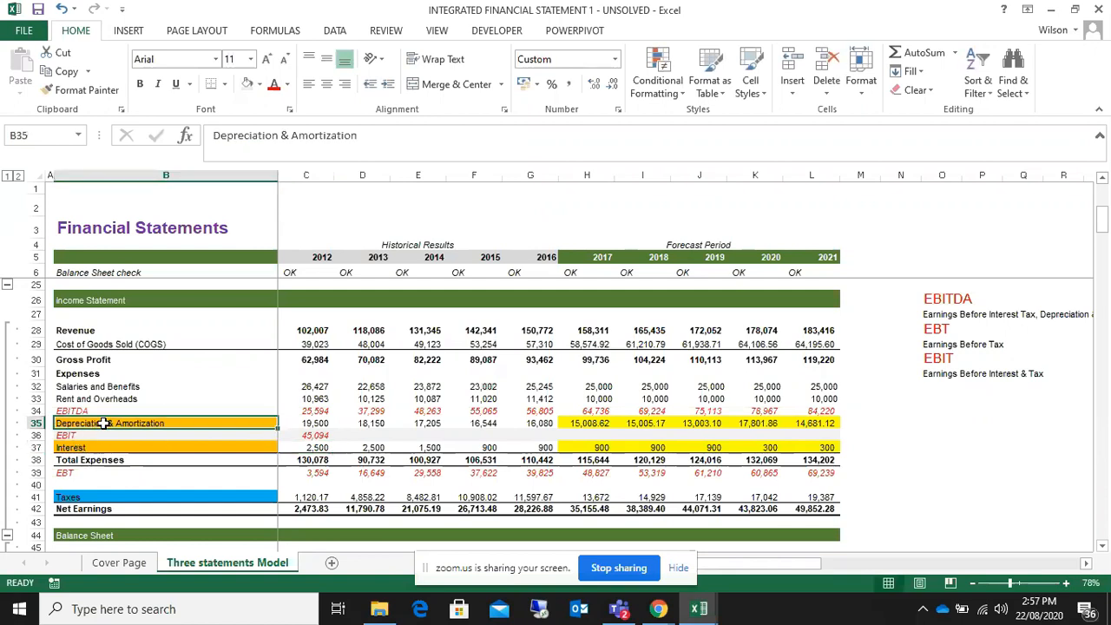
pyautogui.click(85, 448)
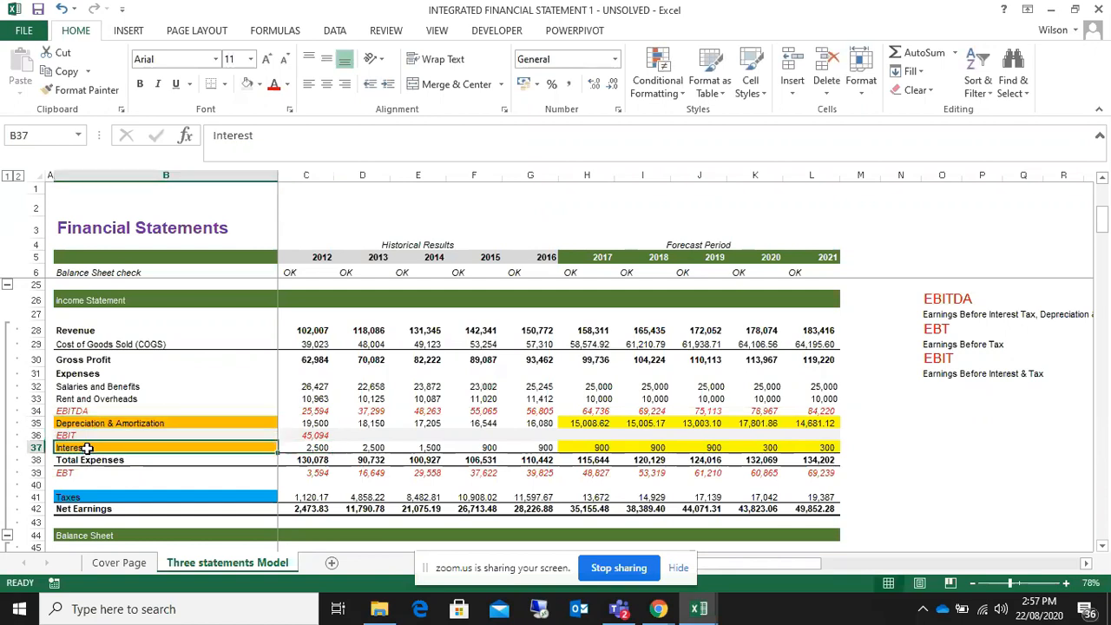
# - Copy the 2012 EBIT formula from C36 across the row through 2021 in L36
pyautogui.click(319, 436)
pyautogui.moveTo(333, 441); pyautogui.dragTo(820, 442)
pyautogui.click(941, 459)
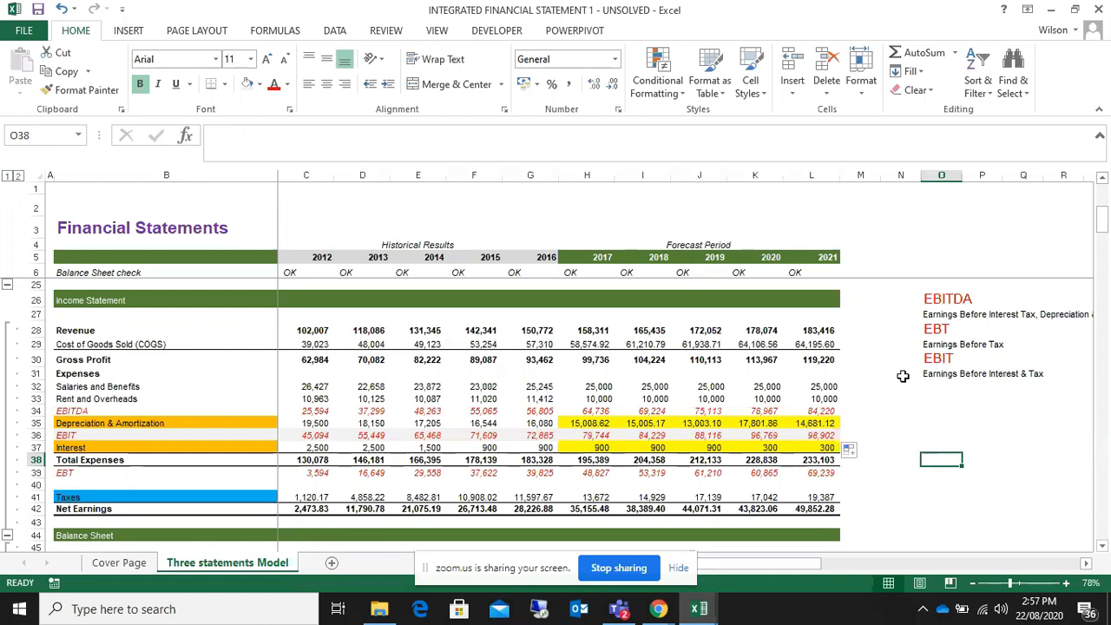
# - Clear the EBITDA, EBT and EBIT definition notes from column O
pyautogui.scroll(2, 906, 408)
pyautogui.scroll(-1, 906, 407)
pyautogui.scroll(1, 906, 408)
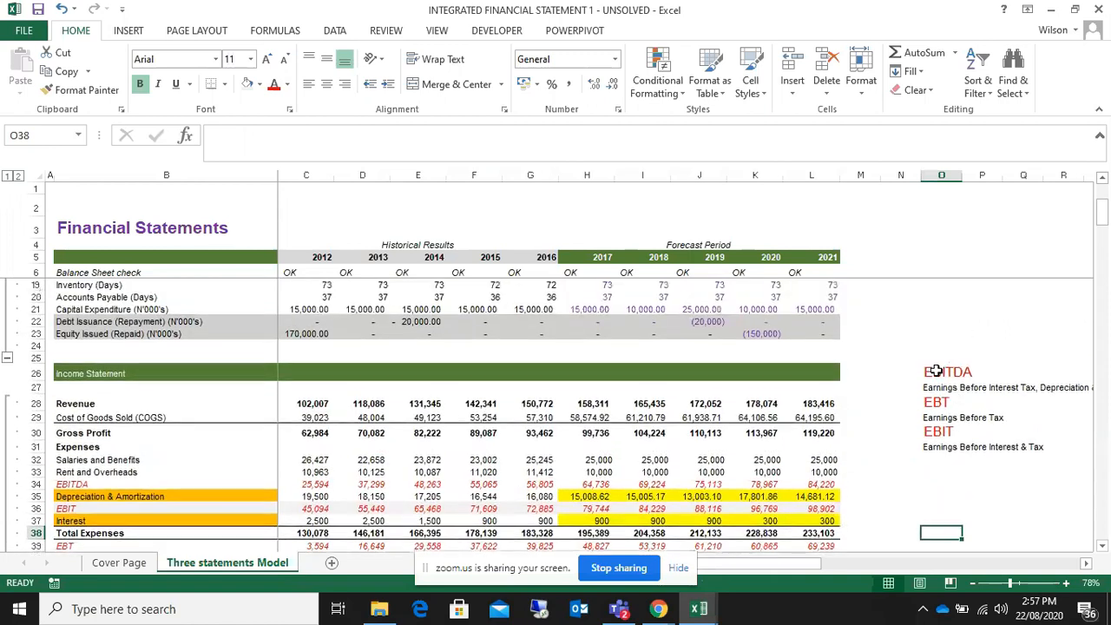
pyautogui.click(942, 372)
pyautogui.scroll(-2, 961, 499)
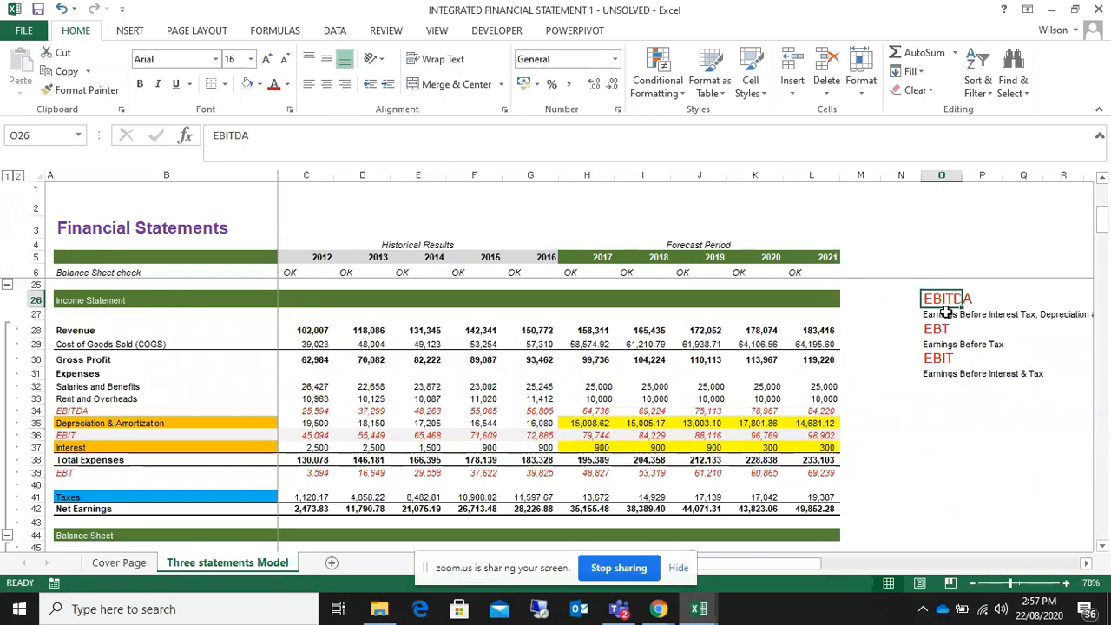
pyautogui.click(940, 176)
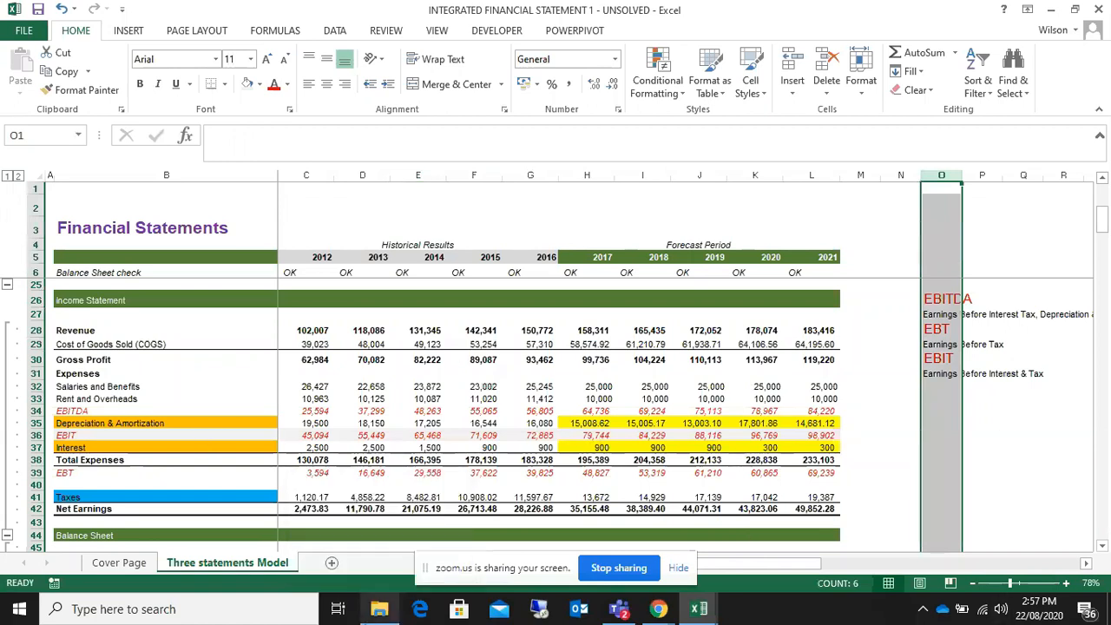
pyautogui.press('Delete')
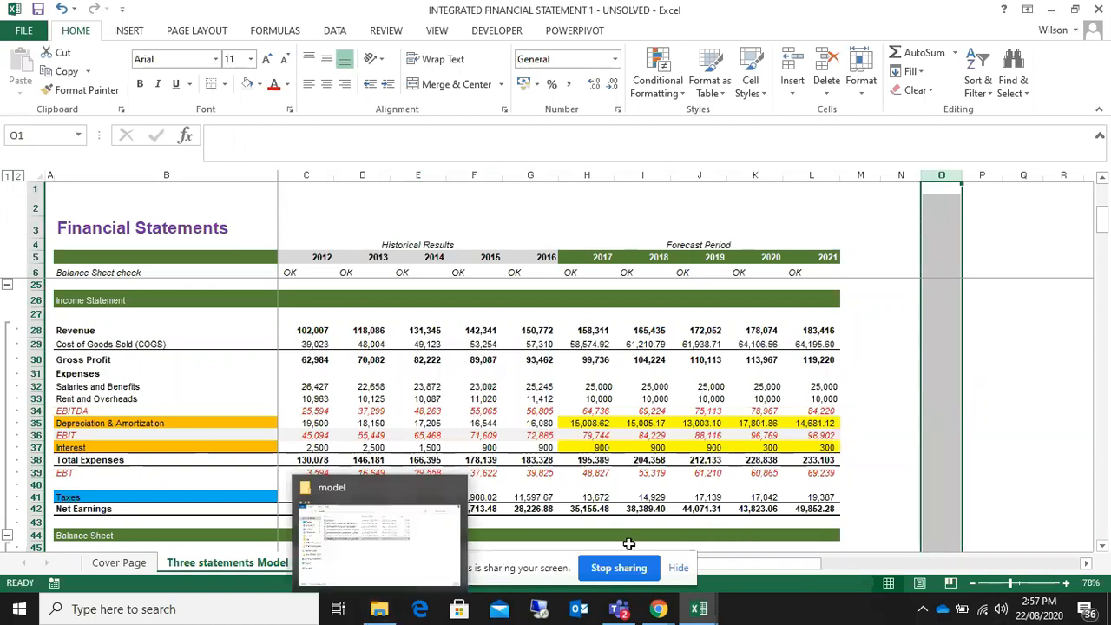
pyautogui.click(890, 356)
# - Examine the balance sheet check for 2017 to 2021 and the restructured income statement against the rest of the model
pyautogui.scroll(-1, 887, 351)
pyautogui.scroll(-10, 886, 351)
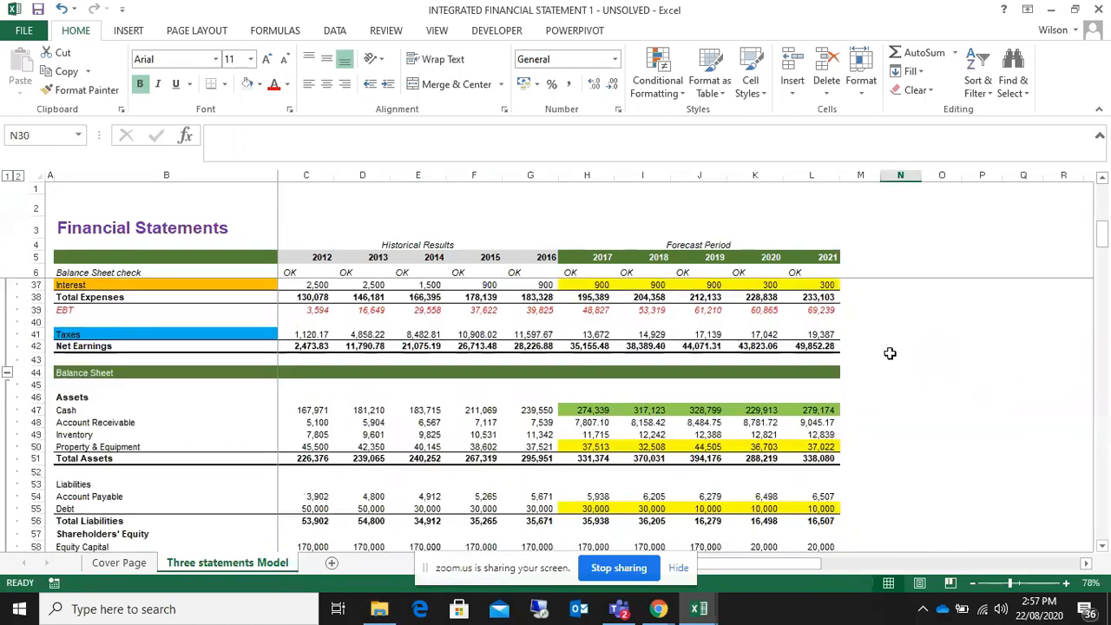
pyautogui.scroll(-1, 893, 354)
pyautogui.scroll(17, 892, 356)
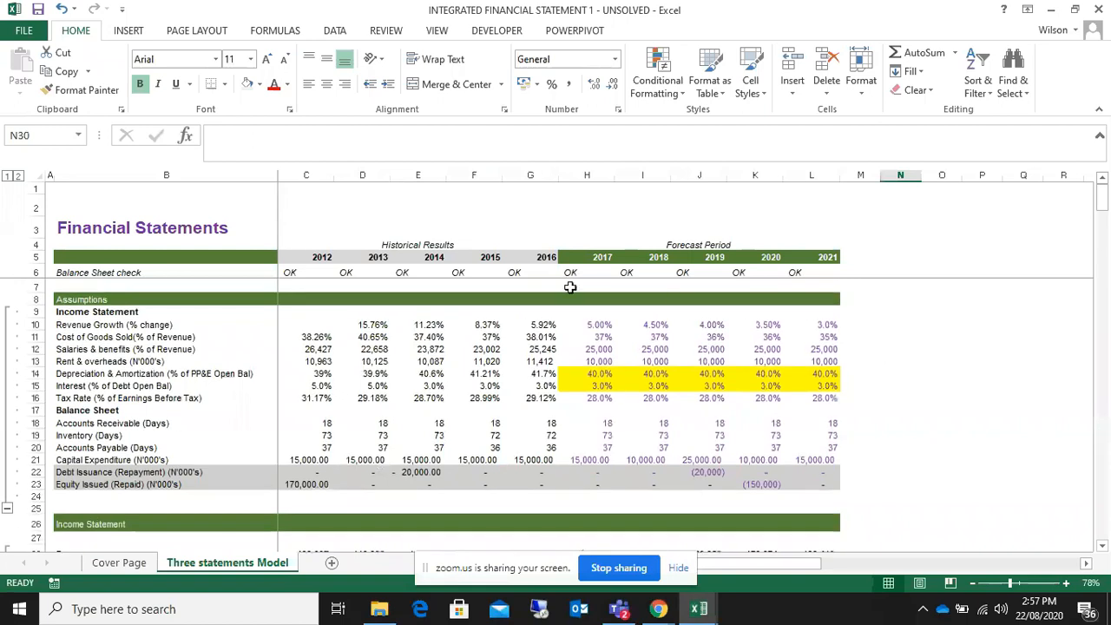
pyautogui.moveTo(573, 273); pyautogui.dragTo(830, 273)
pyautogui.scroll(-1, 1059, 370)
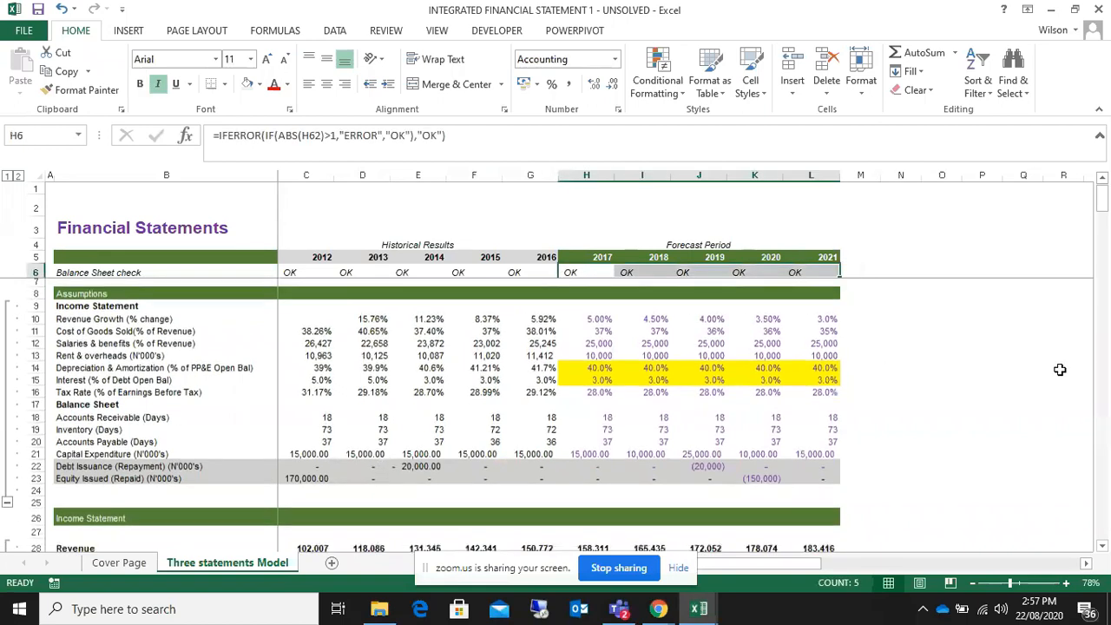
pyautogui.scroll(-6, 1059, 370)
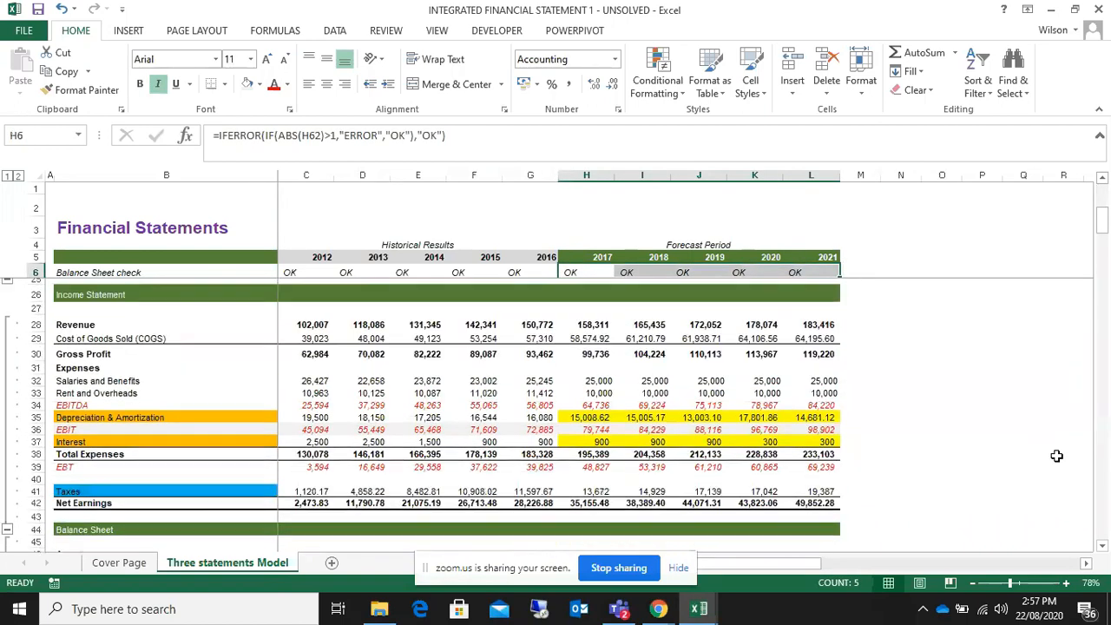
pyautogui.scroll(-1, 1055, 455)
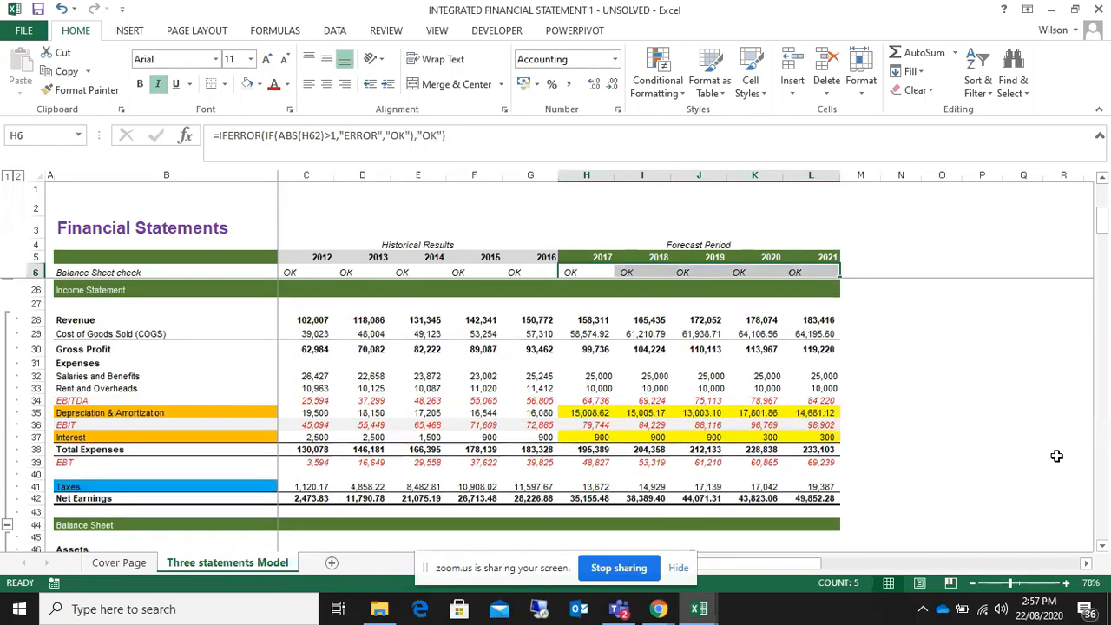
pyautogui.scroll(2, 1054, 454)
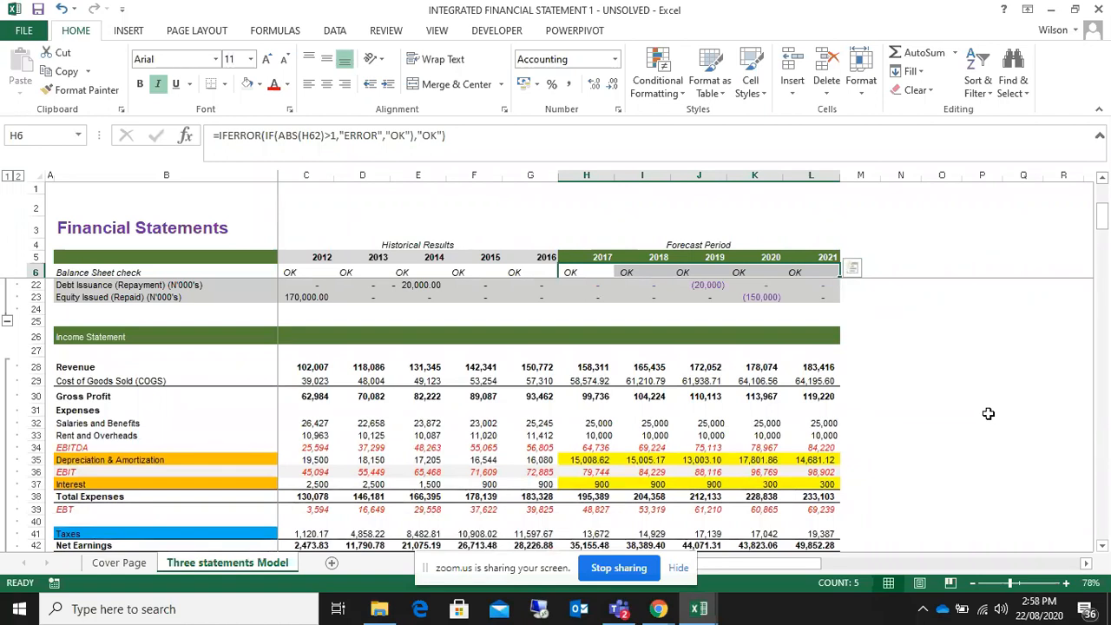
pyautogui.scroll(-13, 988, 413)
pyautogui.scroll(-11, 987, 422)
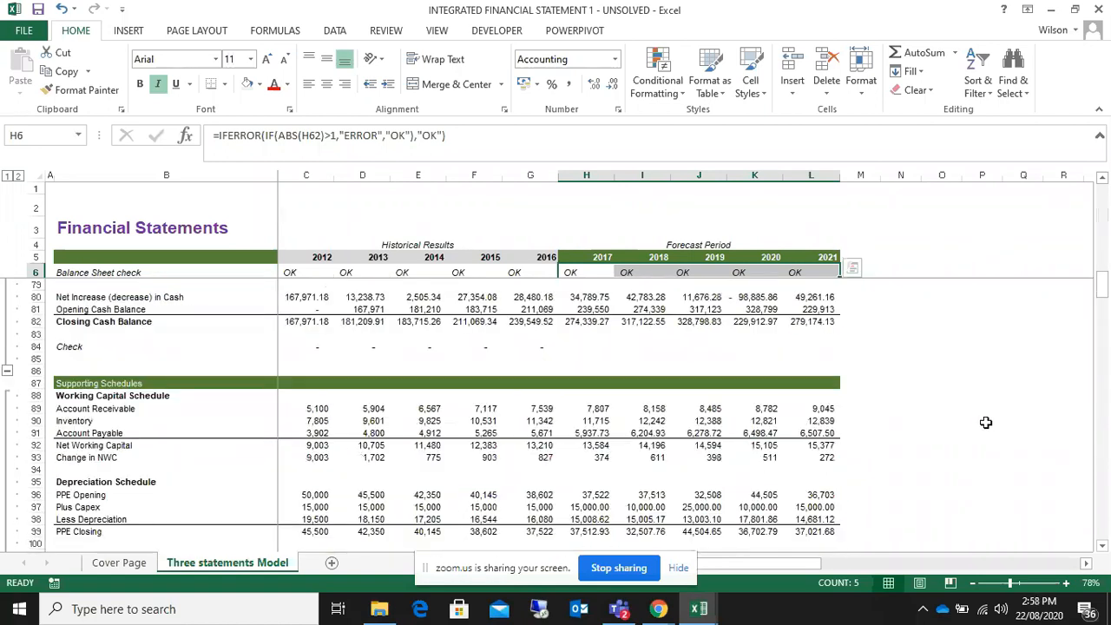
# - Enter the label EBITDA in G108, below the Debt & Interest Schedule
pyautogui.click(499, 466)
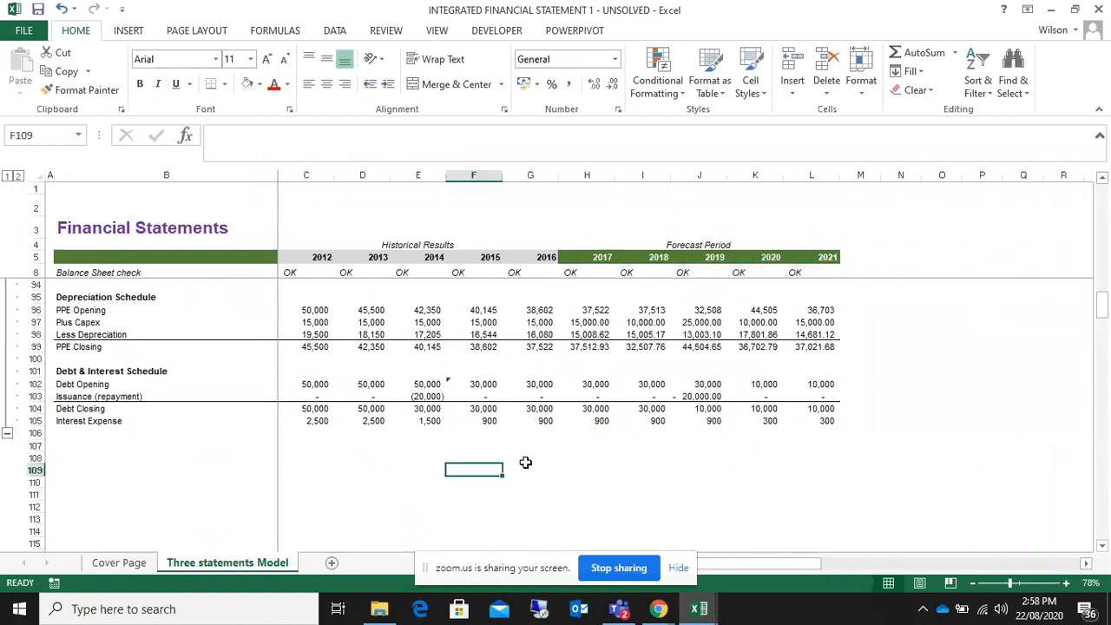
pyautogui.click(533, 464)
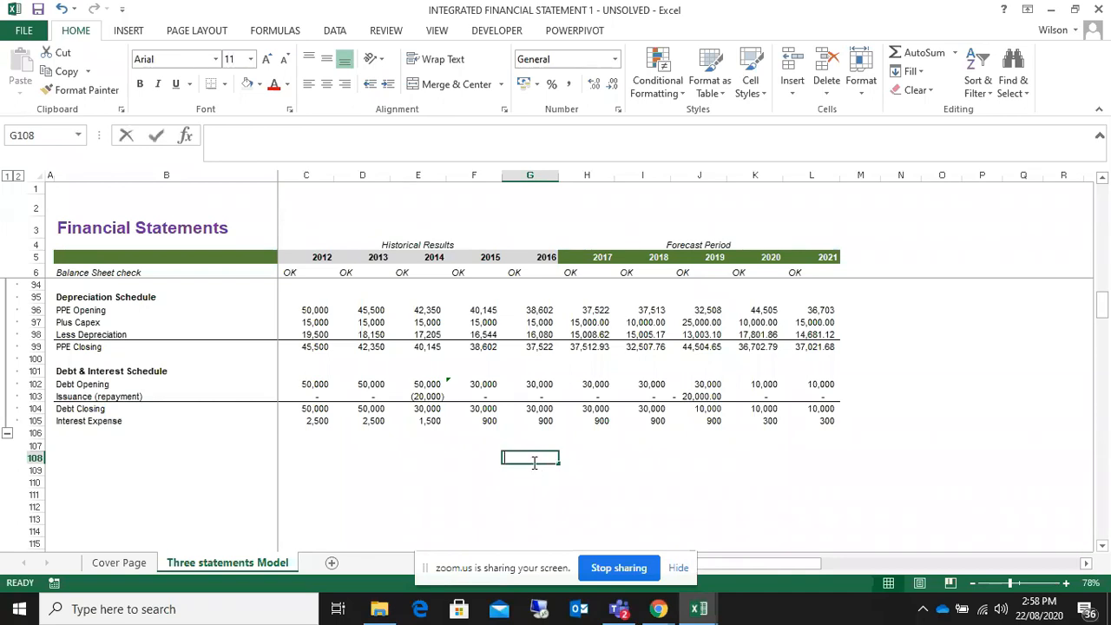
pyautogui.write('EBITDA')
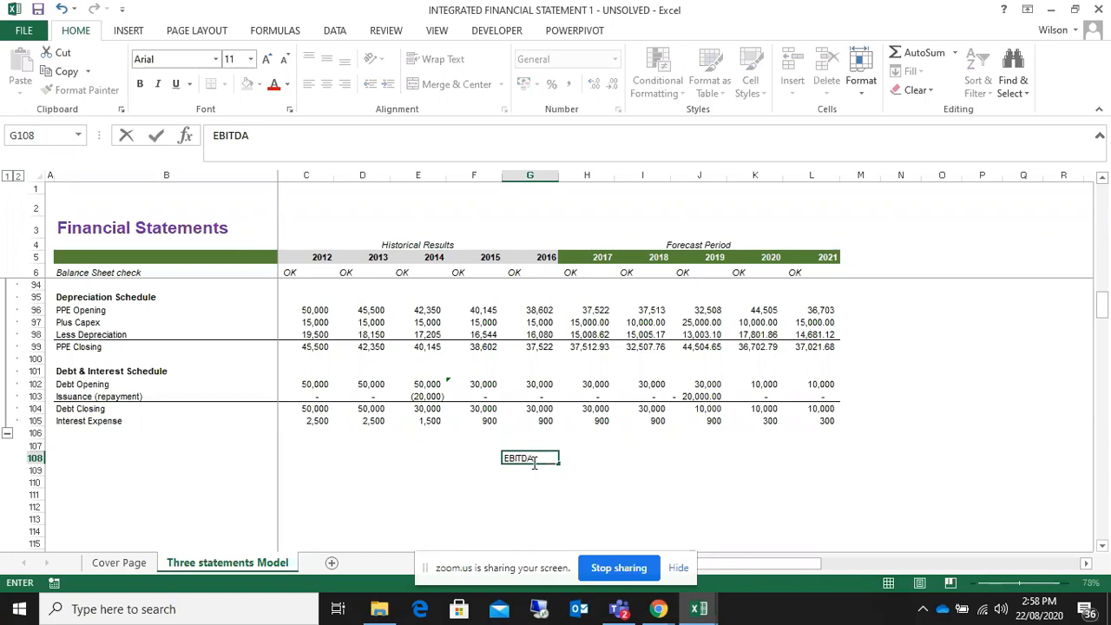
pyautogui.press('Return')
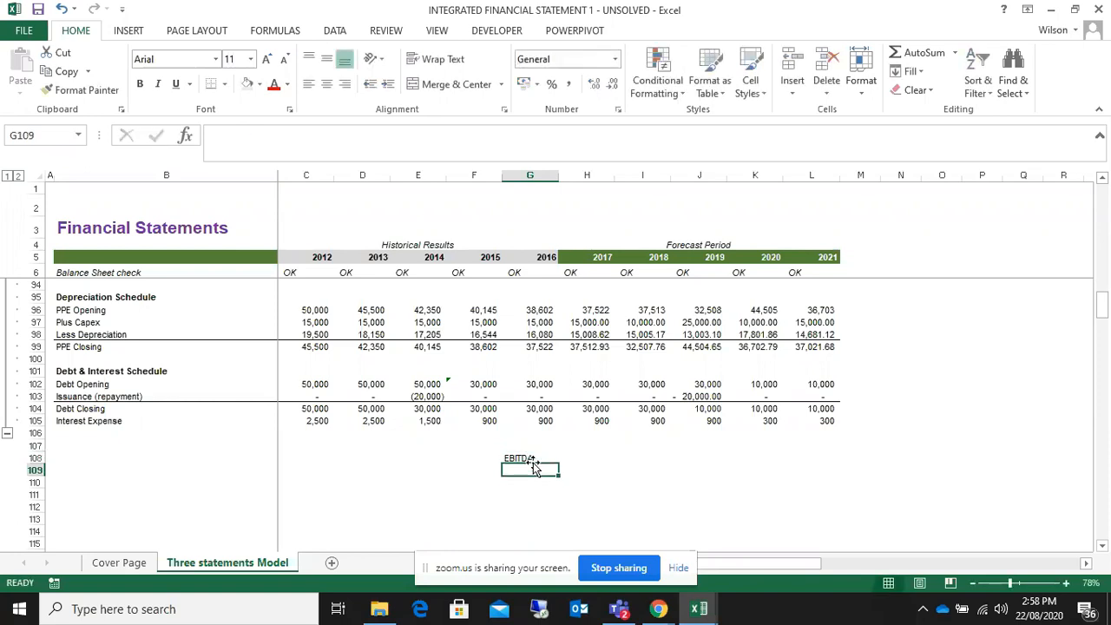
pyautogui.click(533, 460)
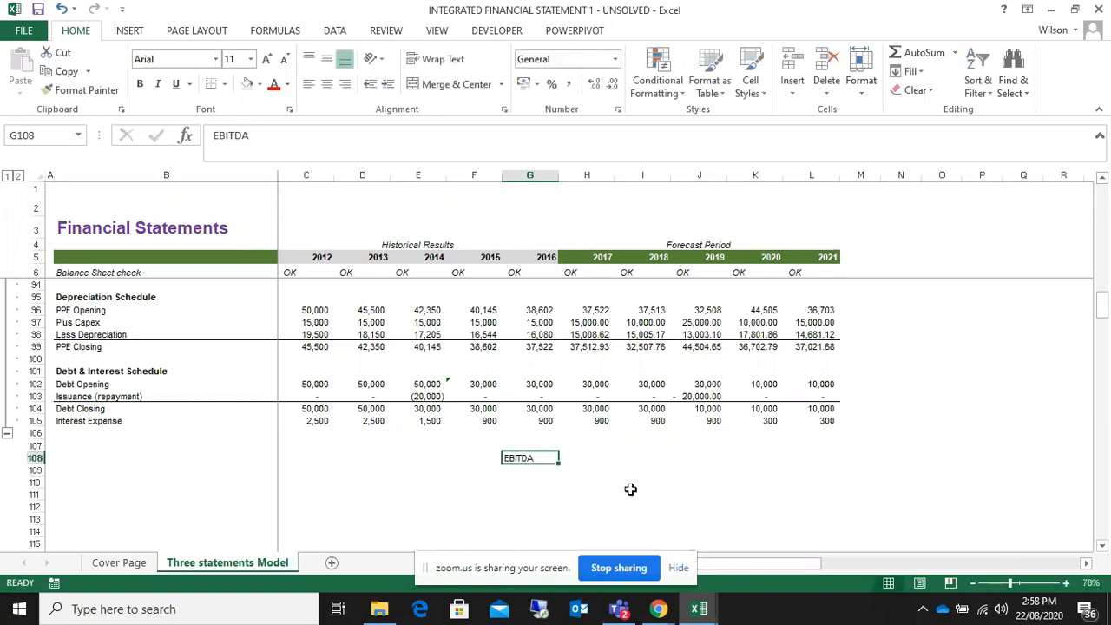
# - Look over the assumptions, balance sheet, cash flow statement and supporting schedules above the EBITDA label
pyautogui.scroll(20, 630, 490)
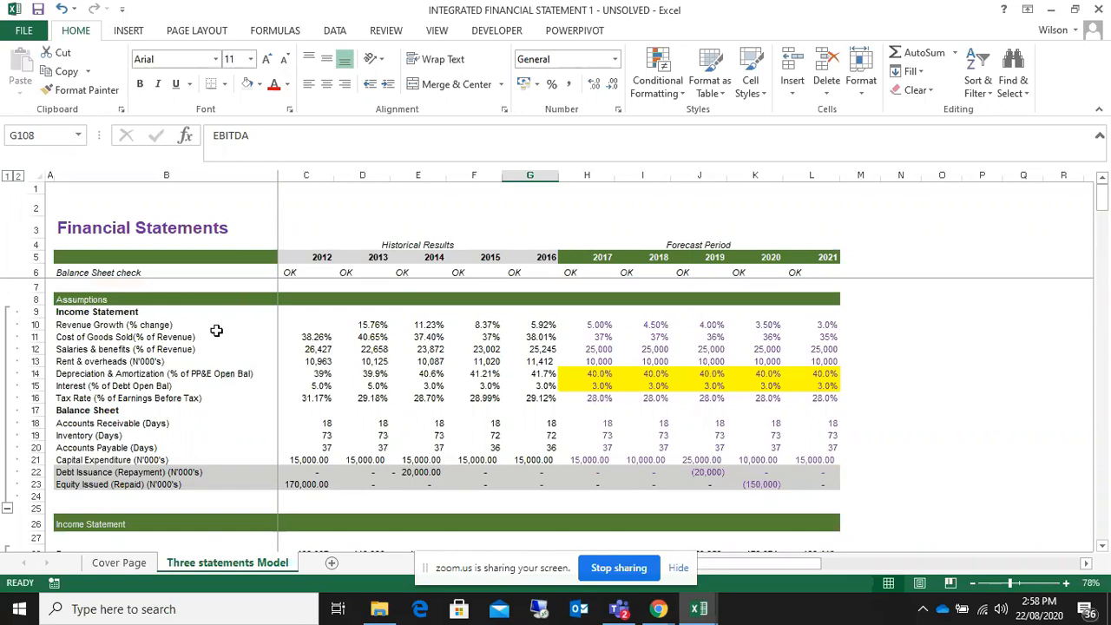
pyautogui.scroll(-8, 540, 343)
pyautogui.scroll(-20, 543, 341)
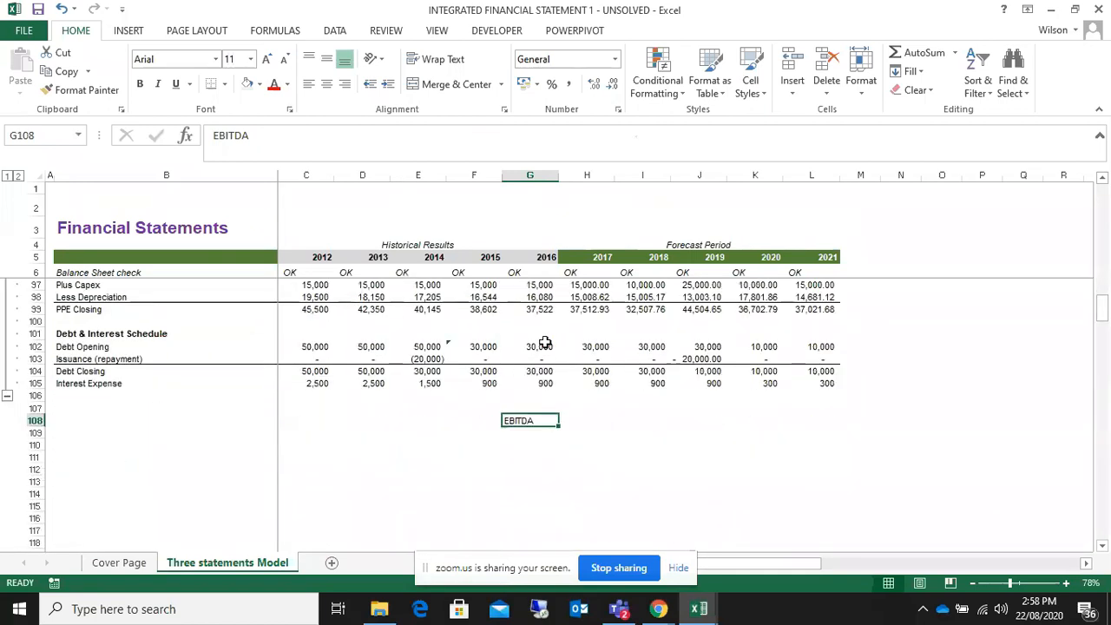
pyautogui.click(527, 436)
pyautogui.click(566, 421)
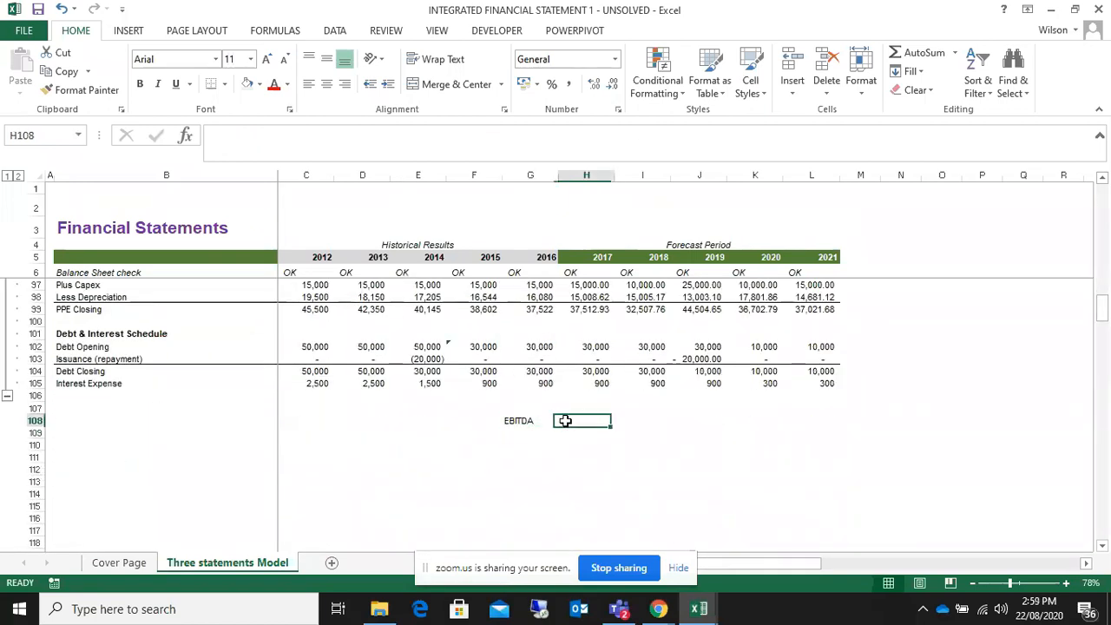
pyautogui.scroll(12, 540, 424)
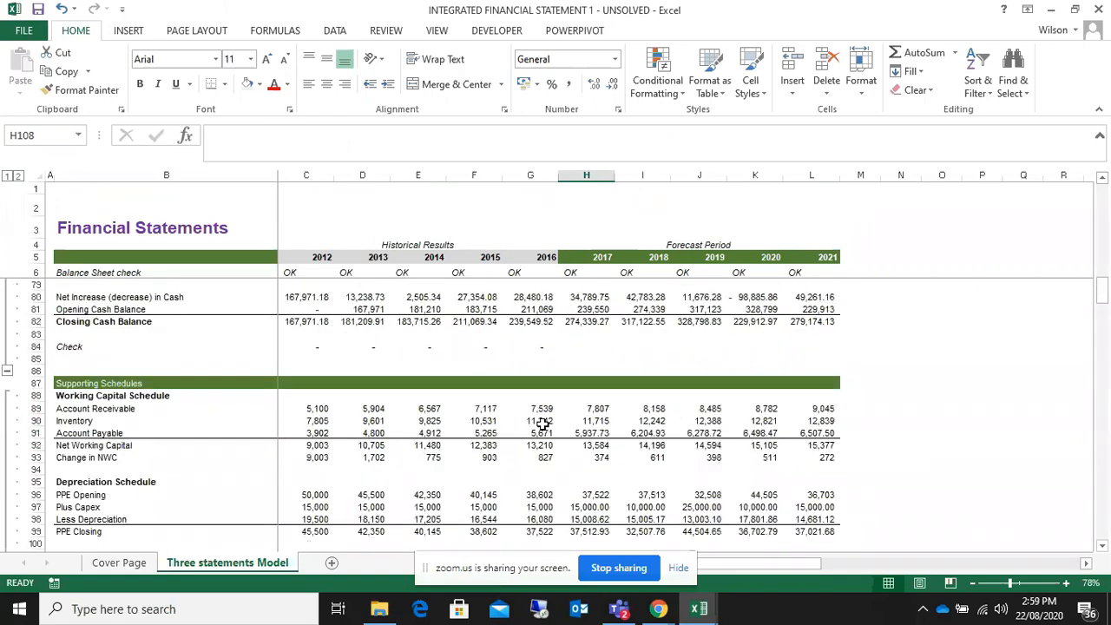
pyautogui.scroll(2, 541, 424)
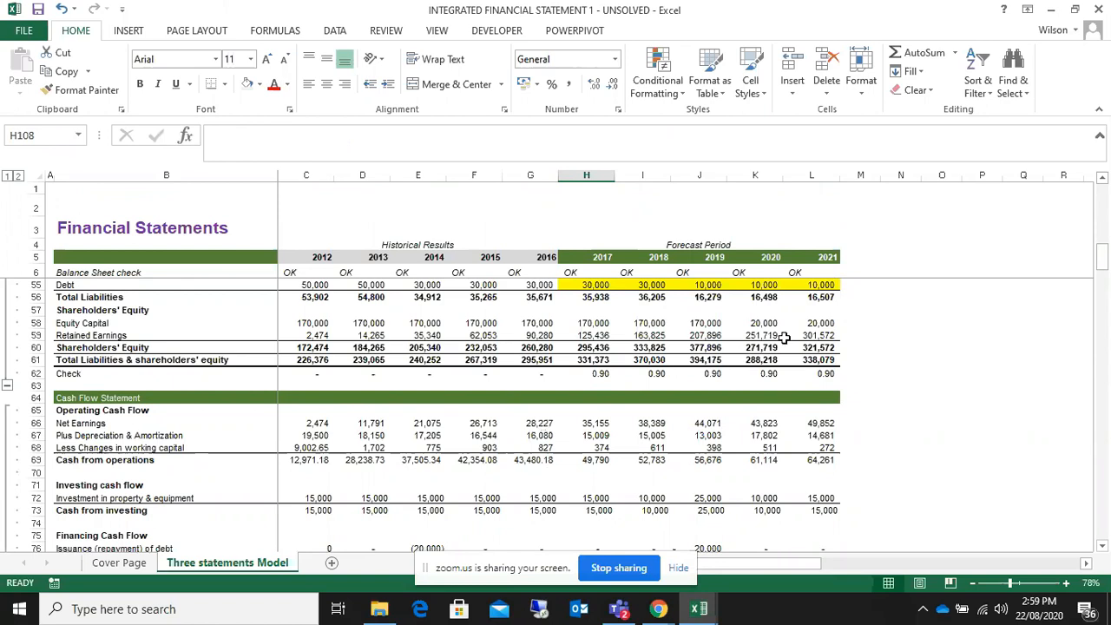
pyautogui.scroll(-16, 788, 343)
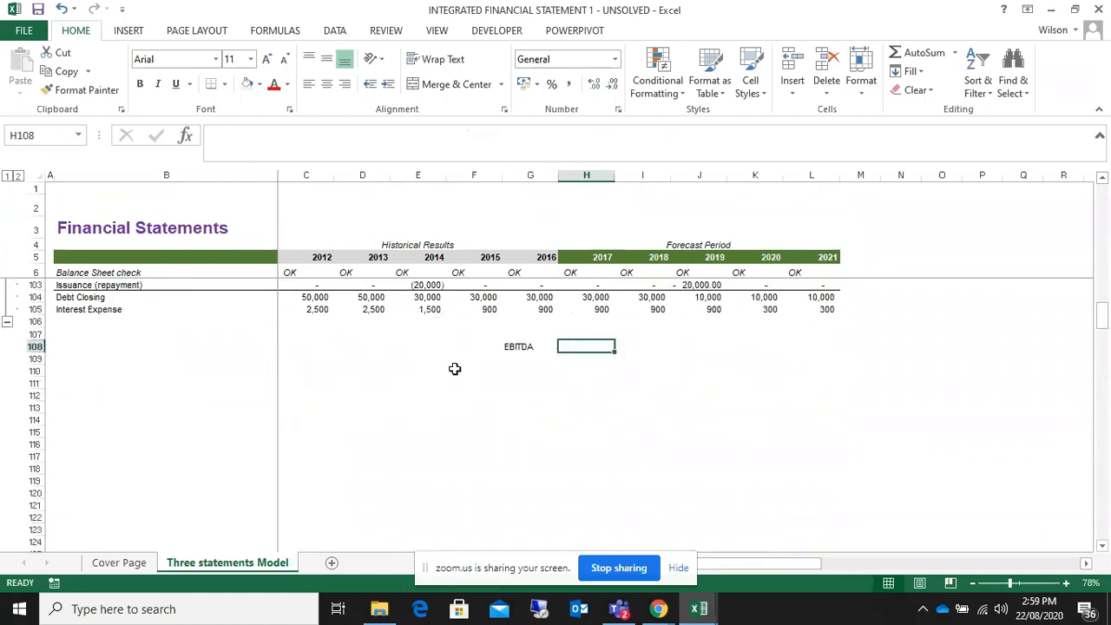
pyautogui.click(524, 362)
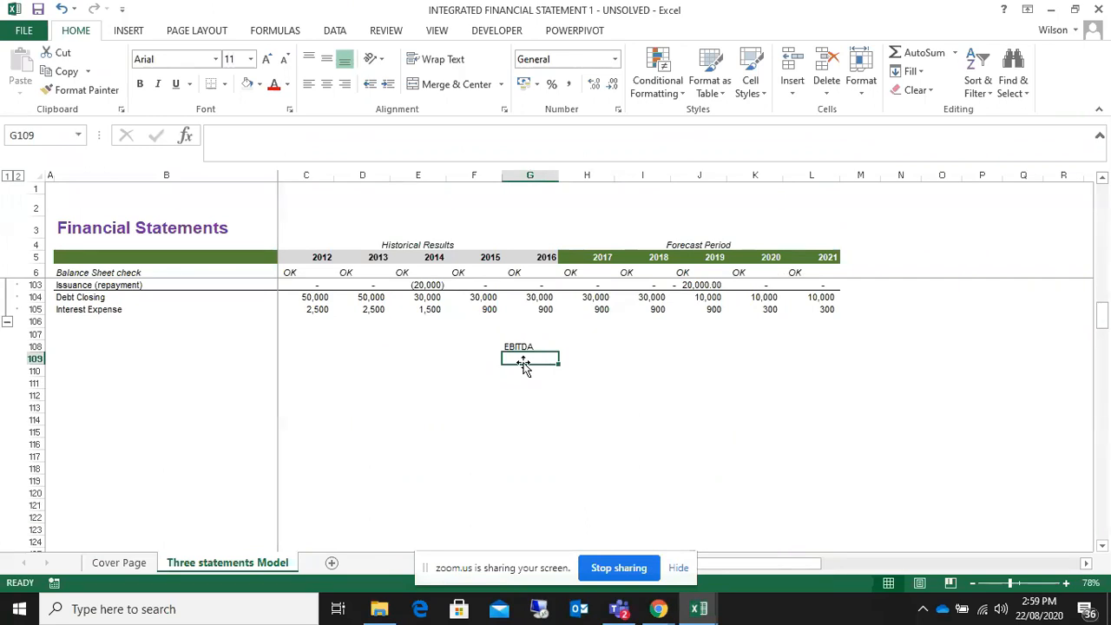
# - Apply outside borders to the range H108:N121 beside the EBITDA label
pyautogui.moveTo(572, 346); pyautogui.dragTo(840, 347)
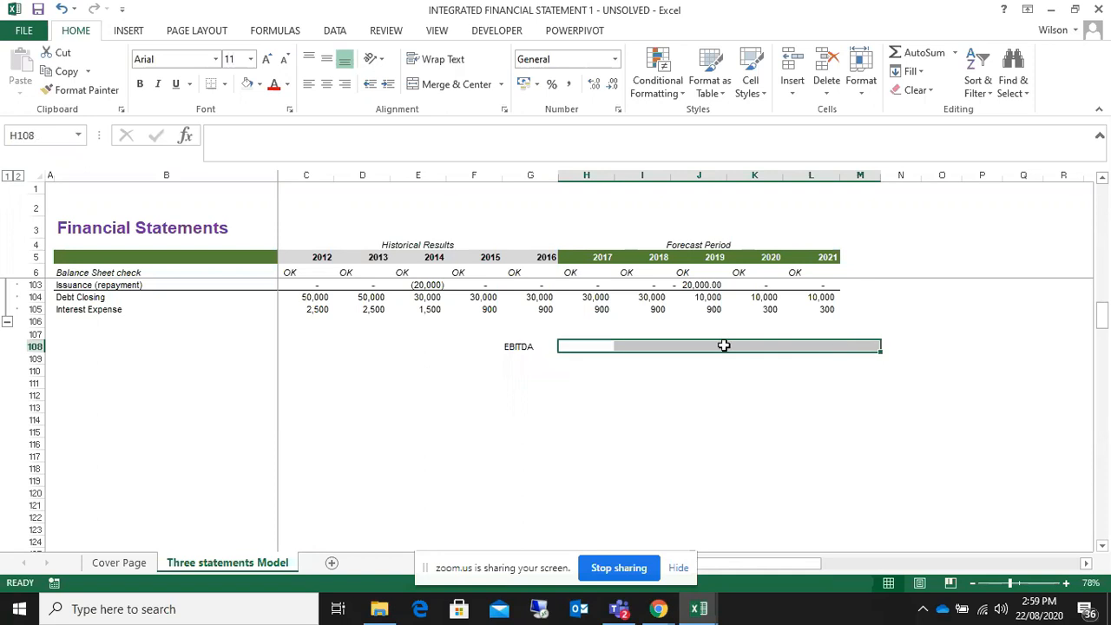
pyautogui.moveTo(578, 351)
pyautogui.mouseDown()
pyautogui.moveTo(779, 354)
pyautogui.moveTo(576, 345)
pyautogui.mouseUp()
pyautogui.moveTo(575, 344); pyautogui.dragTo(899, 506)
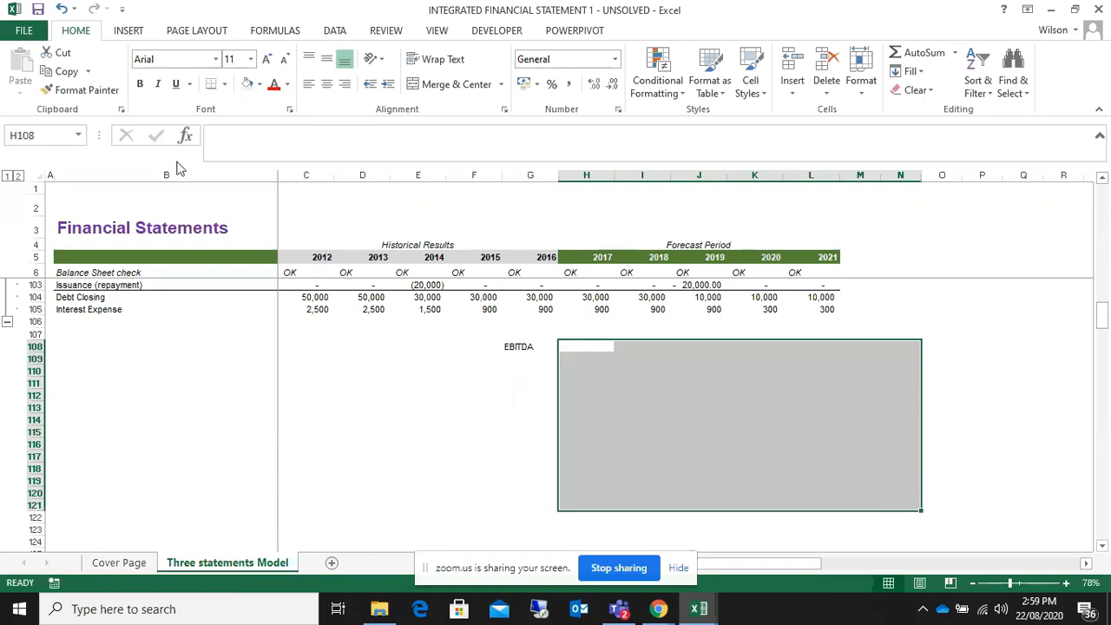
pyautogui.click(225, 85)
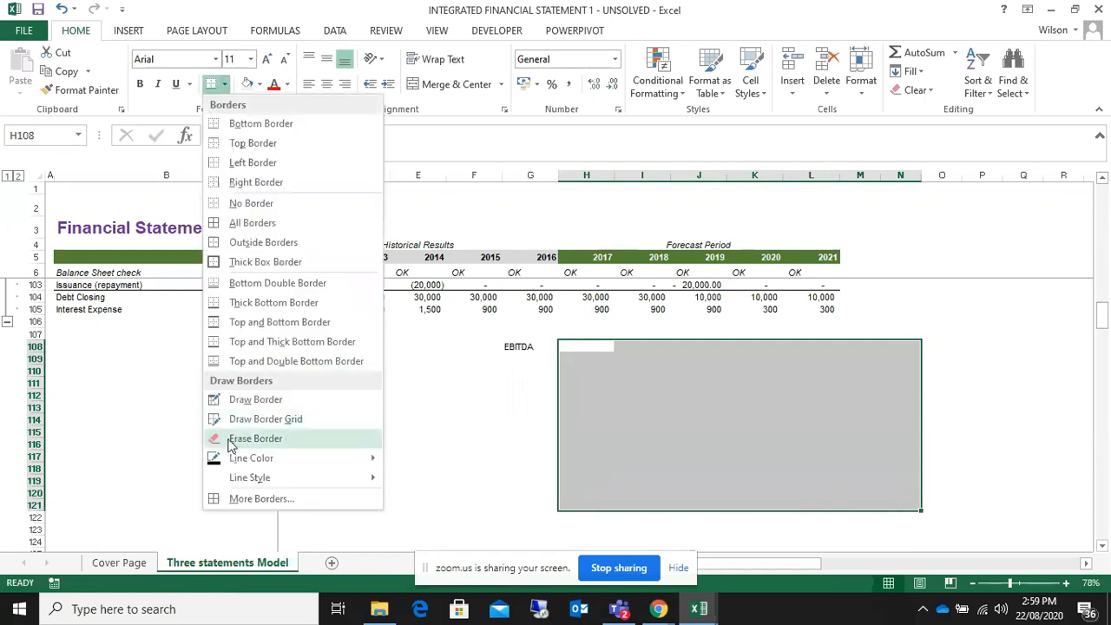
pyautogui.click(278, 243)
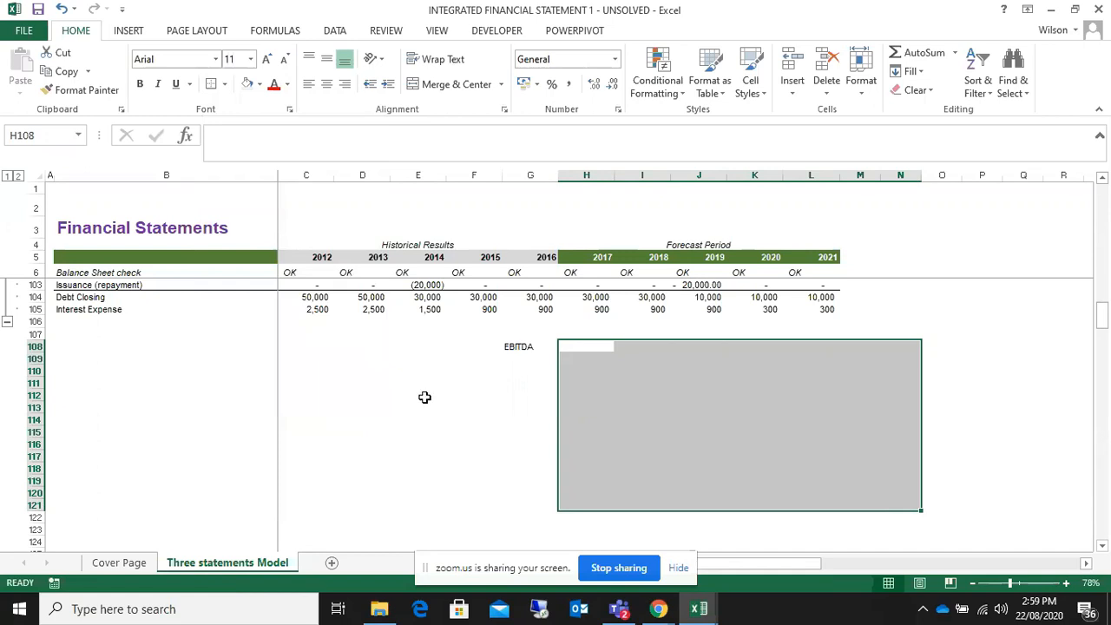
# - Insert a new row at row 107, above the EBITDA label and its bordered box
pyautogui.click(498, 400)
pyautogui.click(514, 348)
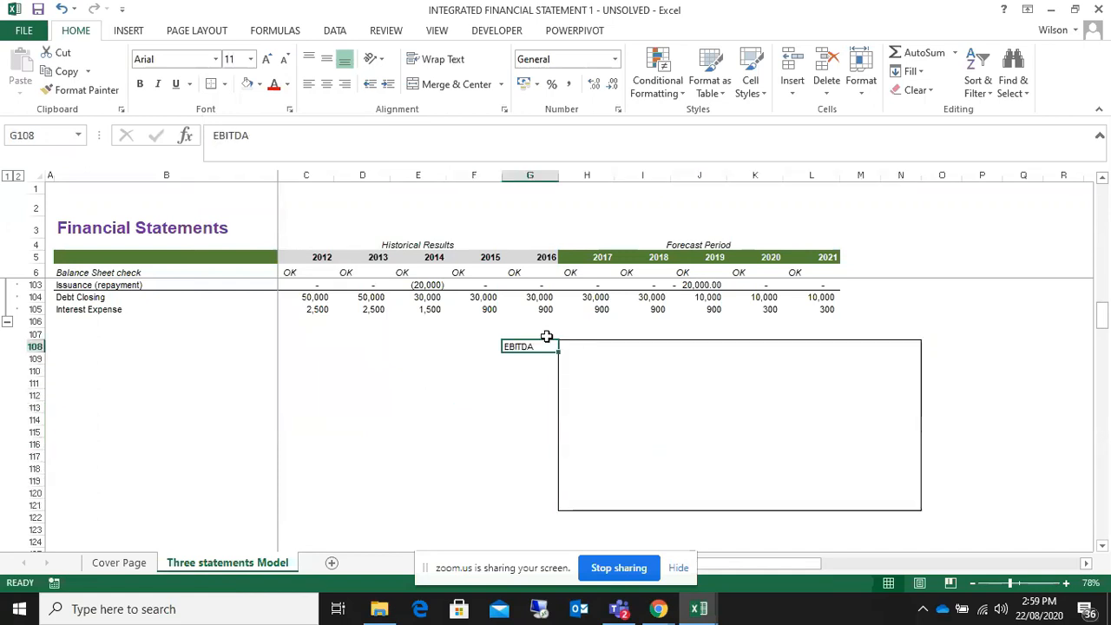
pyautogui.rightClick(35, 334)
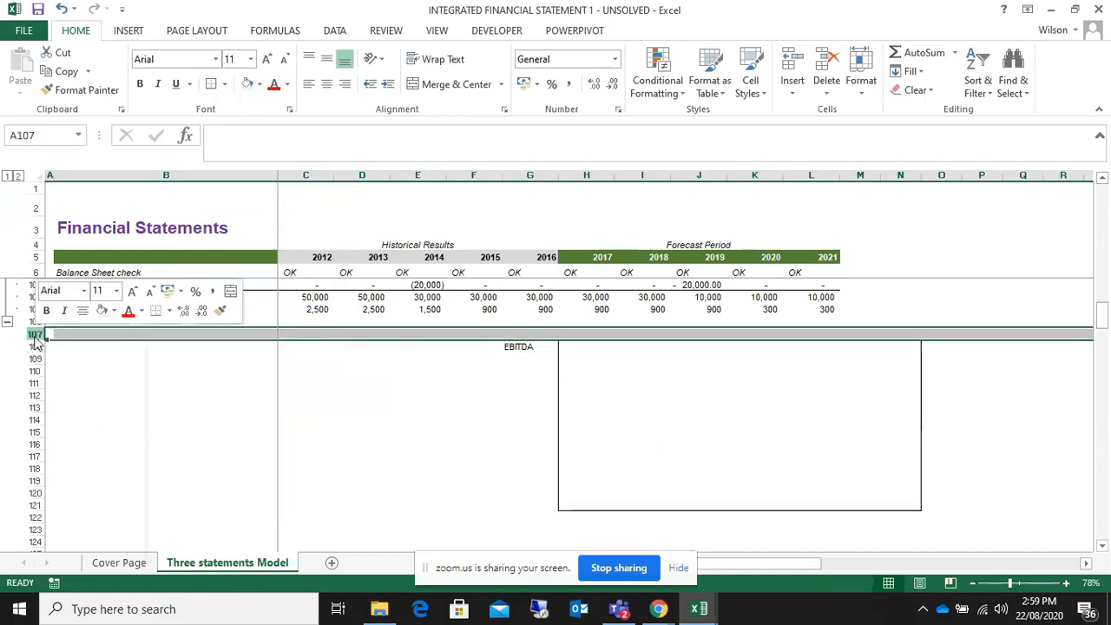
pyautogui.click(75, 450)
pyautogui.click(379, 421)
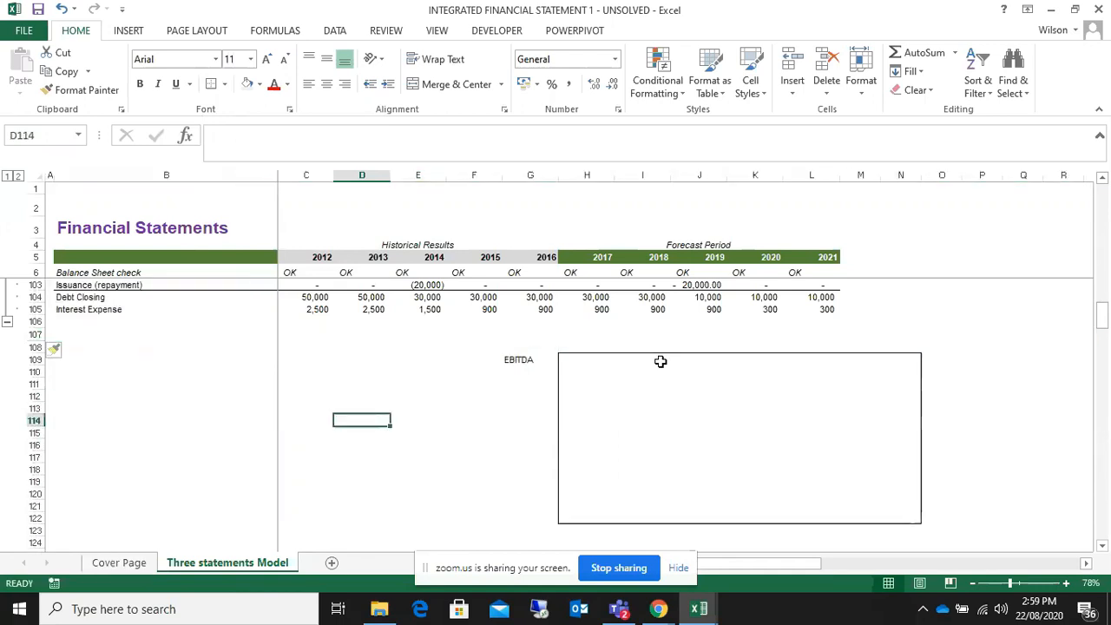
# - Move the EBITDA label from G109 to F109, leaving column G free beside the bordered box
pyautogui.click(677, 386)
pyautogui.click(520, 358)
pyautogui.click(531, 371)
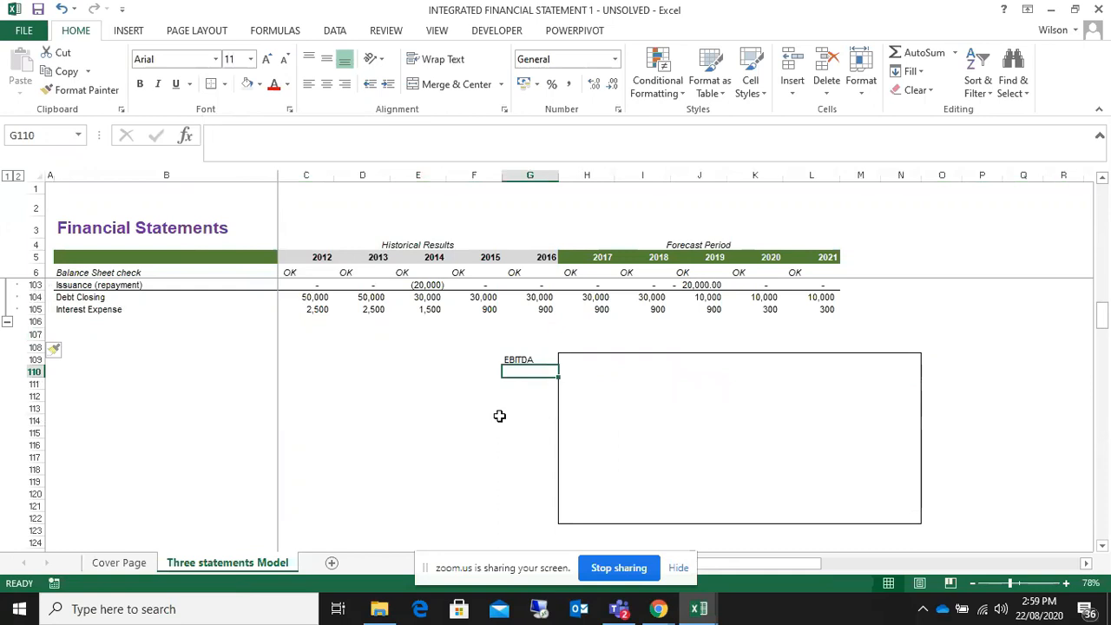
pyautogui.click(533, 346)
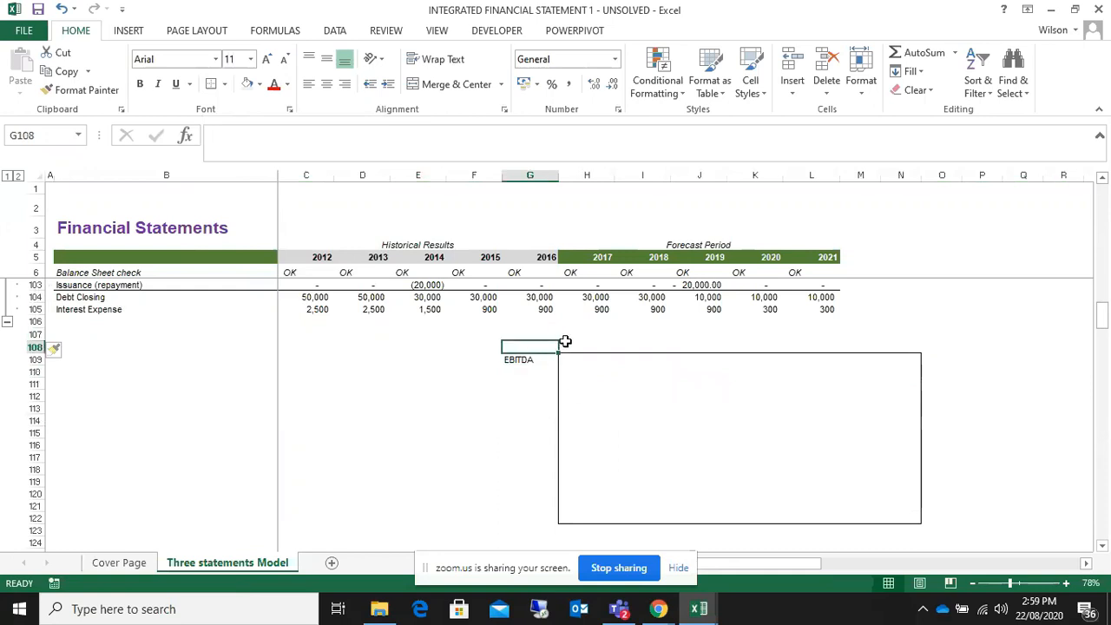
pyautogui.click(569, 345)
pyautogui.click(517, 358)
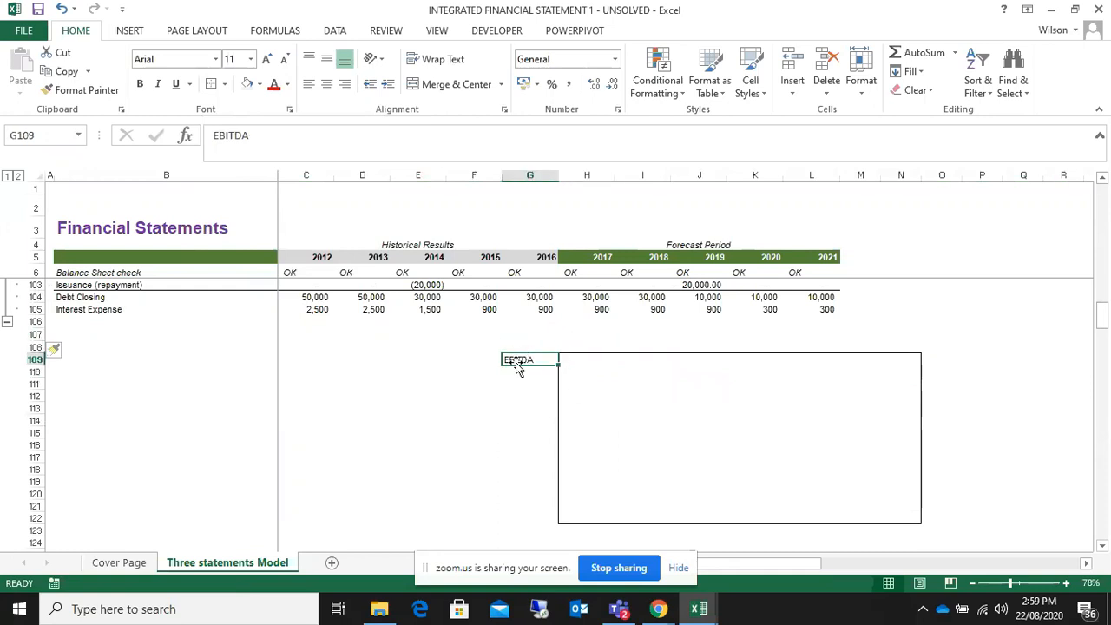
pyautogui.hotkey('ctrl', 'c')
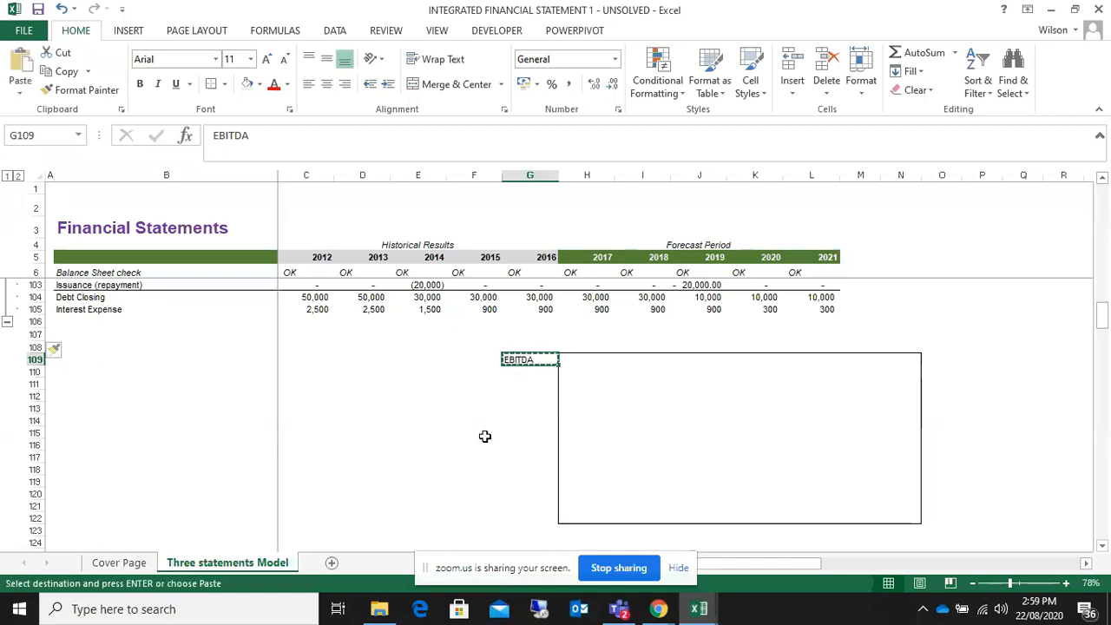
pyautogui.click(473, 432)
pyautogui.hotkey('ctrl', 'v')
pyautogui.click(486, 397)
pyautogui.click(473, 356)
pyautogui.click(479, 404)
pyautogui.click(454, 369)
# - Merge and center F109:F122 around the EBITDA label and middle-align it vertically
pyautogui.moveTo(460, 377); pyautogui.dragTo(478, 518)
pyautogui.click(462, 84)
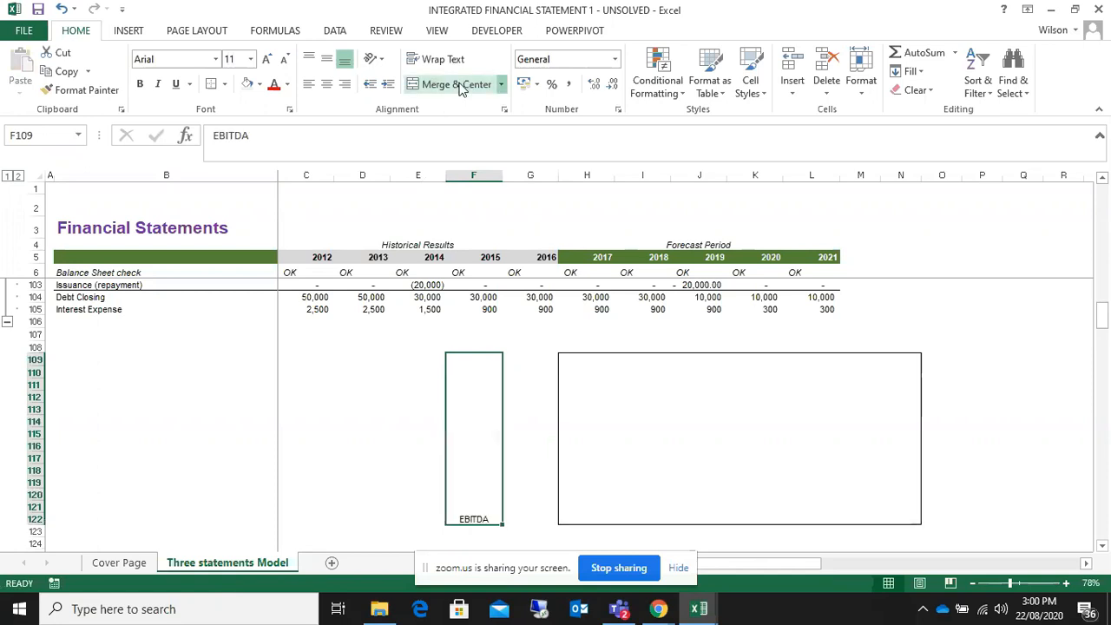
pyautogui.click(461, 84)
pyautogui.click(462, 84)
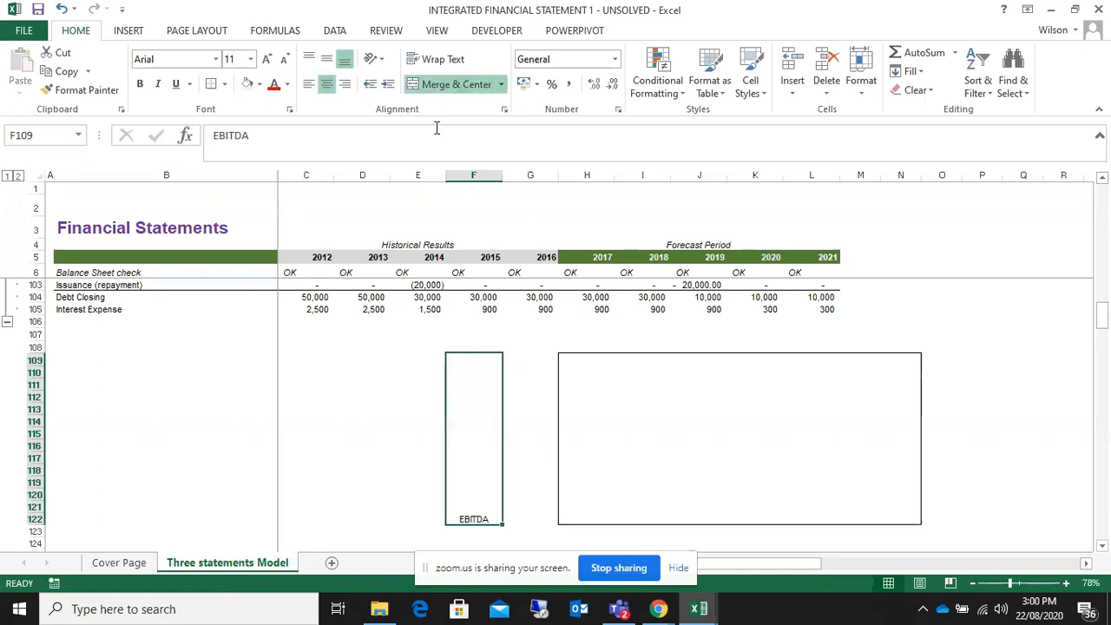
pyautogui.click(326, 58)
pyautogui.click(335, 443)
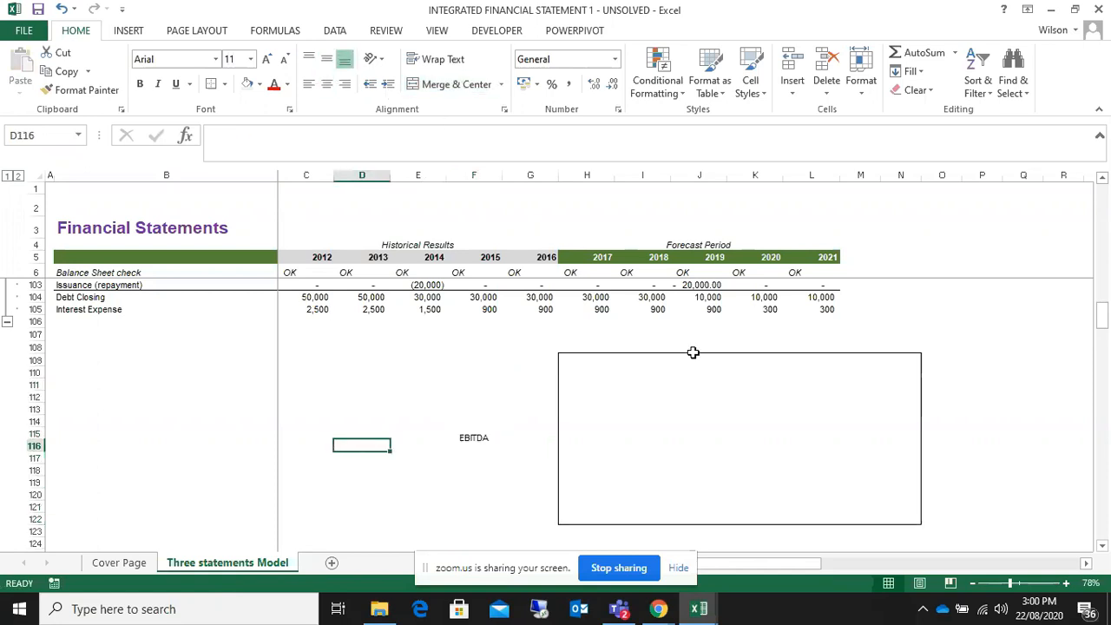
# - Insert another row at row 107 to make room for a heading above the bordered box
pyautogui.click(577, 334)
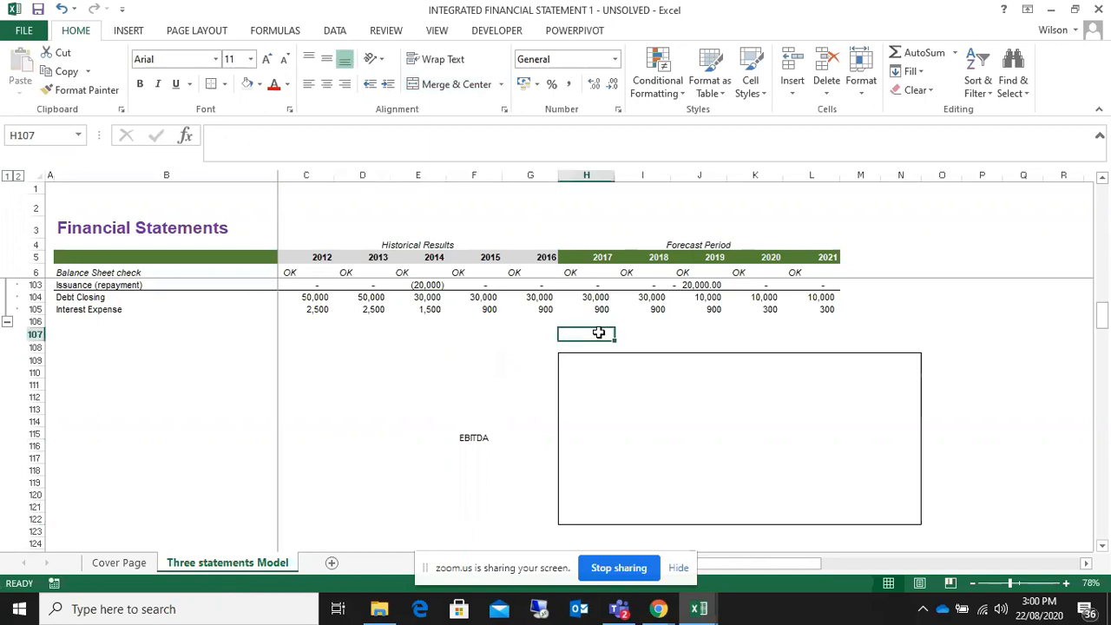
pyautogui.rightClick(35, 334)
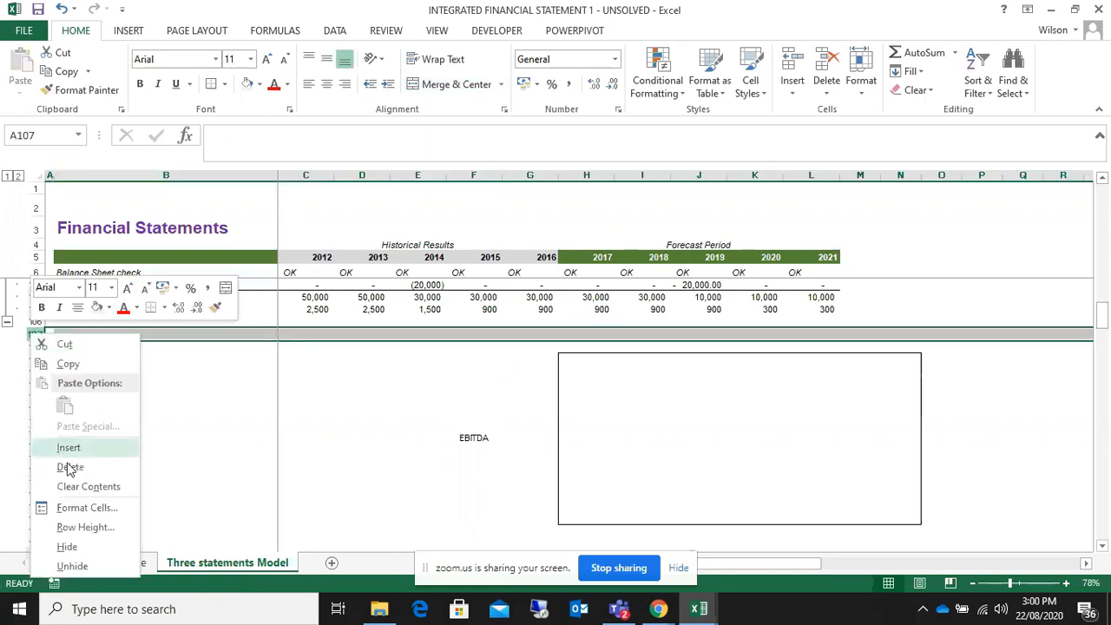
pyautogui.click(75, 452)
pyautogui.click(457, 404)
# - Merge and center H108:N108 above the bordered box and enter the heading Revenue
pyautogui.moveTo(571, 347); pyautogui.dragTo(897, 339)
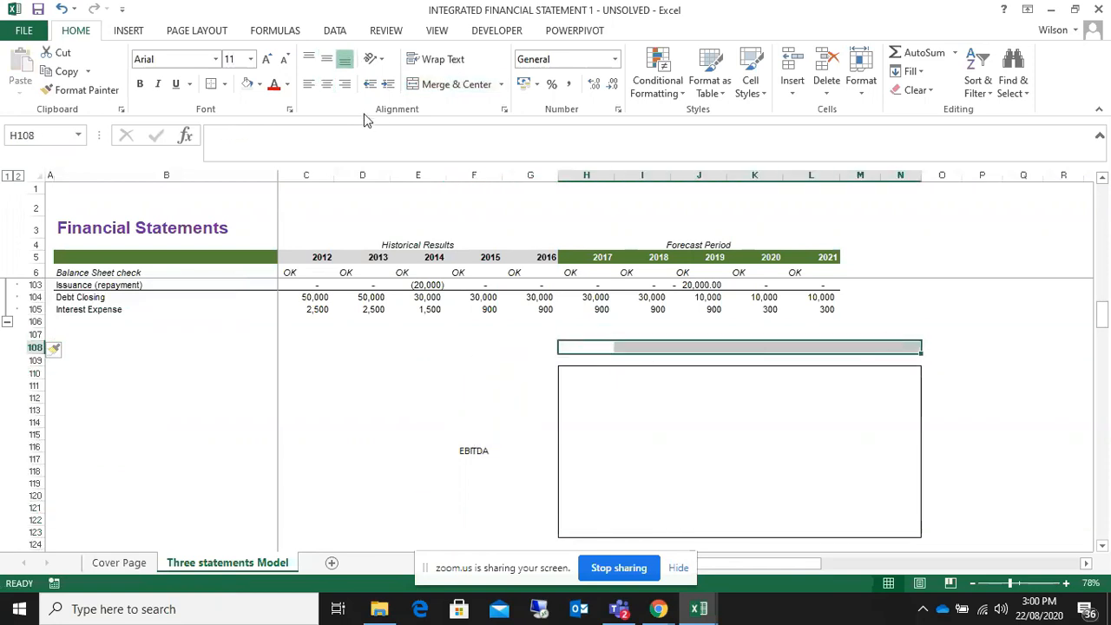
pyautogui.click(445, 87)
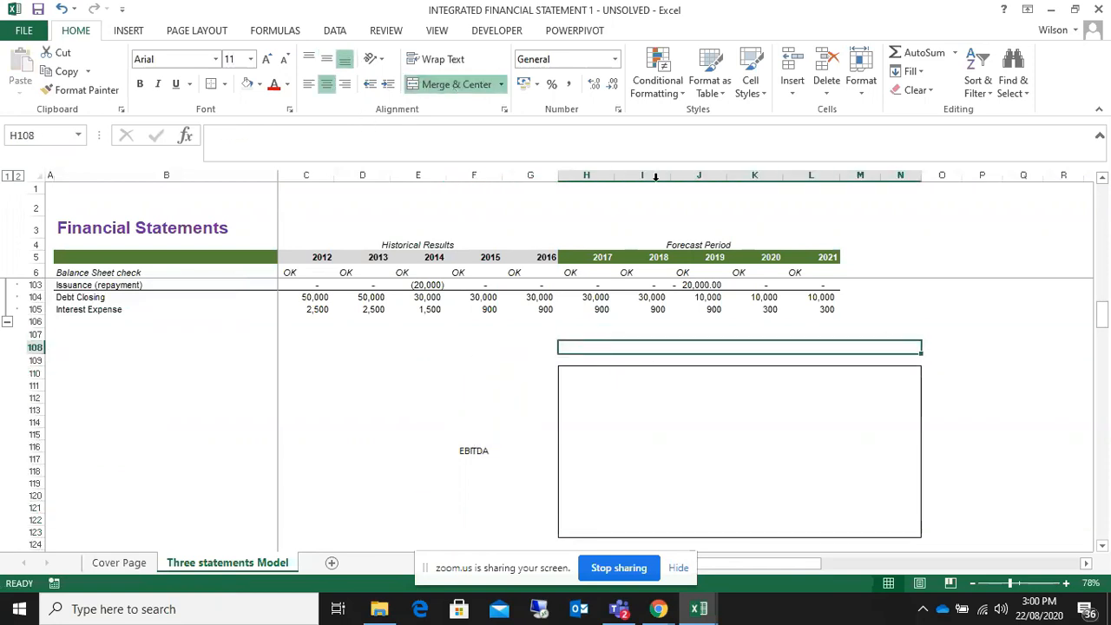
pyautogui.doubleClick(734, 347)
pyautogui.write('Re')
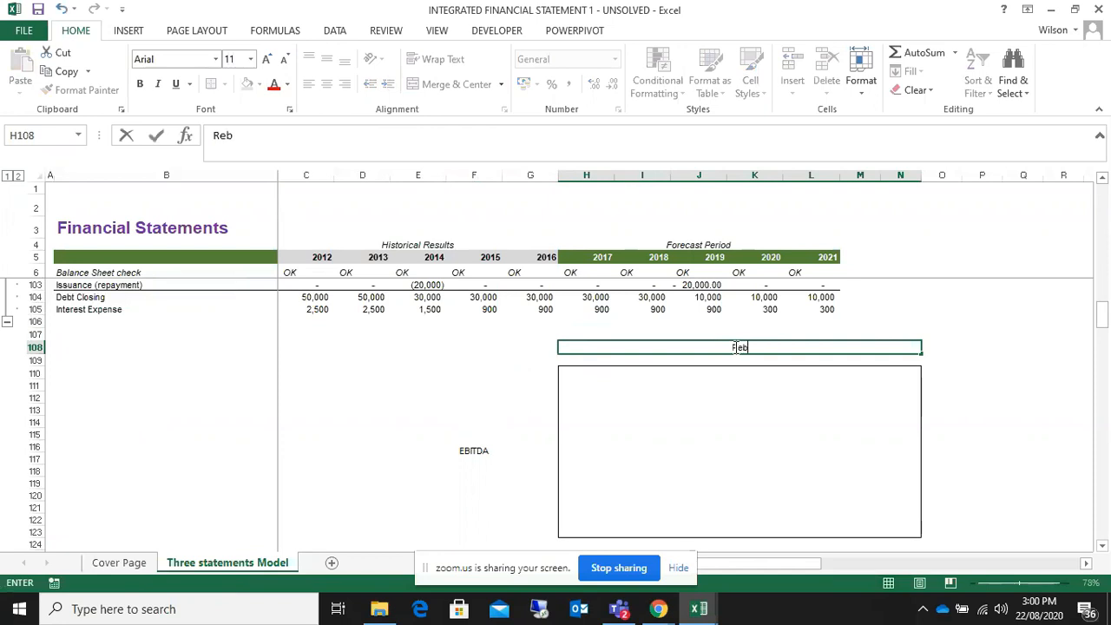
pyautogui.write('venue')
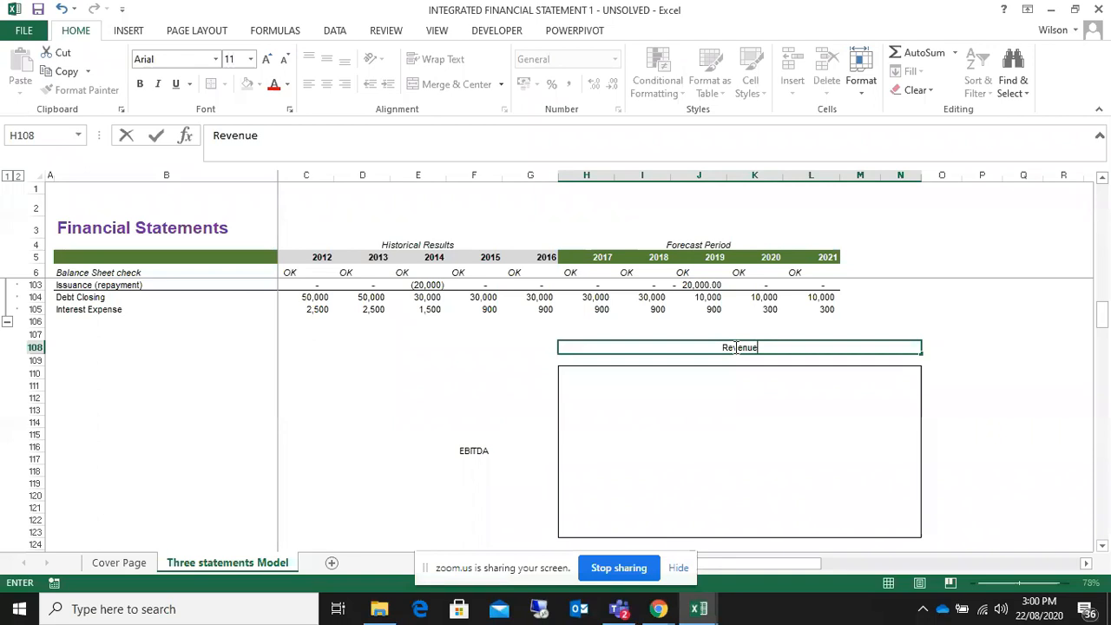
pyautogui.click(925, 312)
# - Examine the income statement's EBITDA row, checking the formulas for 2016 and 2017
pyautogui.scroll(20, 925, 314)
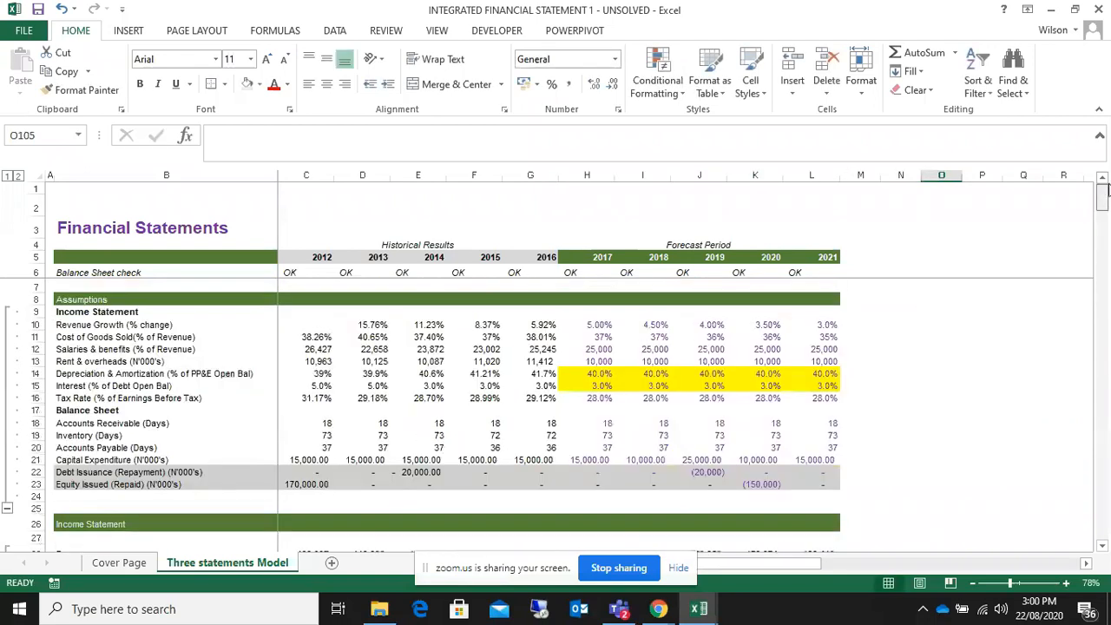
pyautogui.moveTo(1103, 209); pyautogui.dragTo(1103, 326)
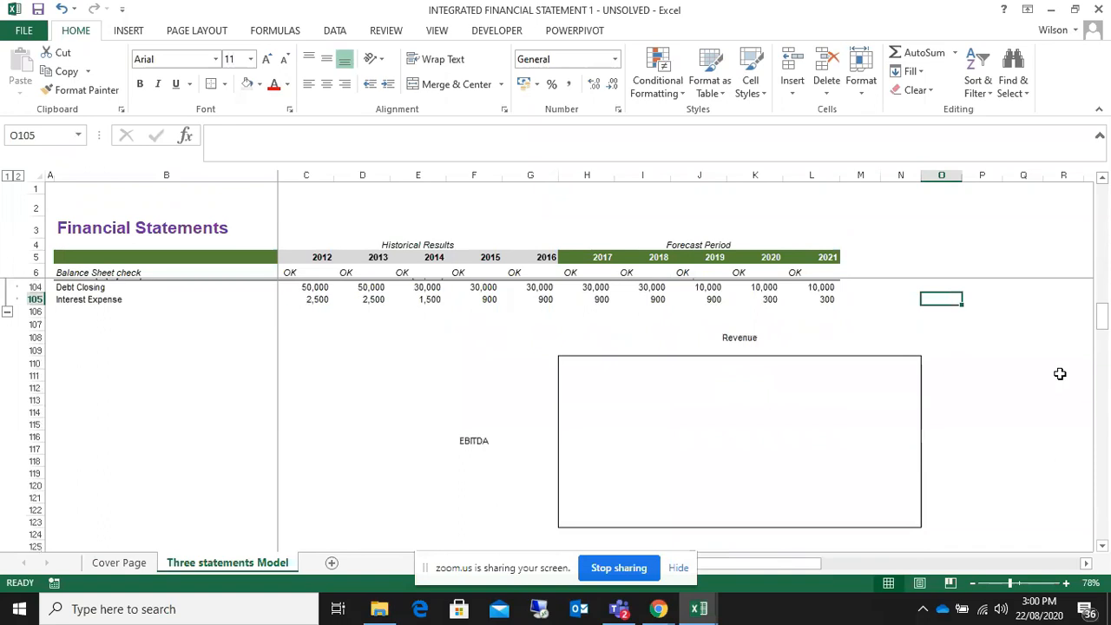
pyautogui.click(549, 361)
pyautogui.scroll(9, 548, 361)
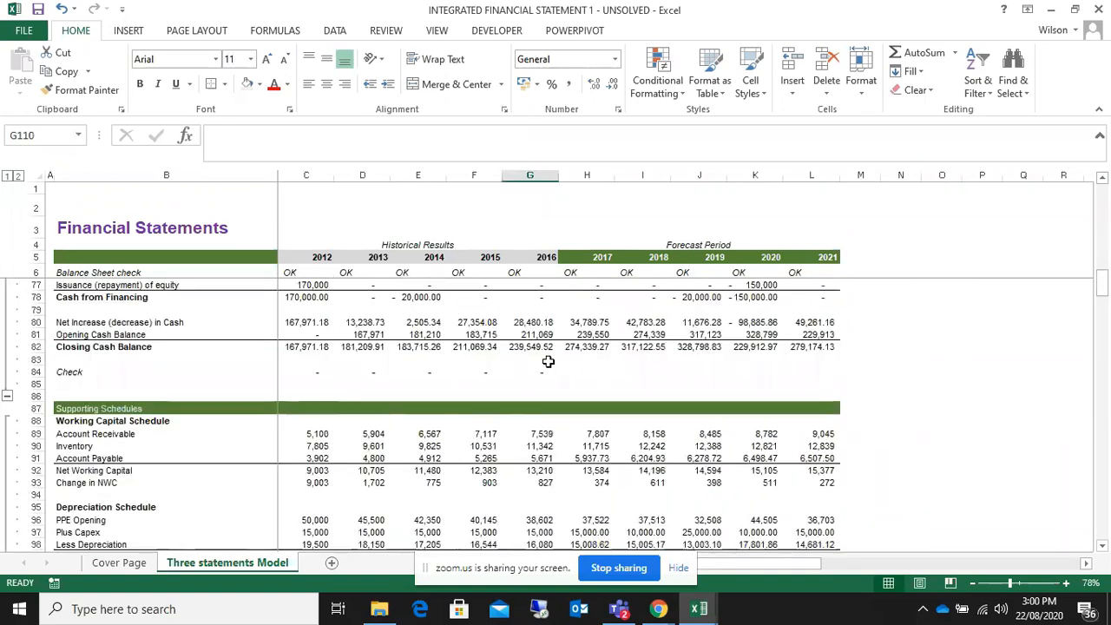
pyautogui.scroll(10, 549, 361)
pyautogui.scroll(3, 548, 361)
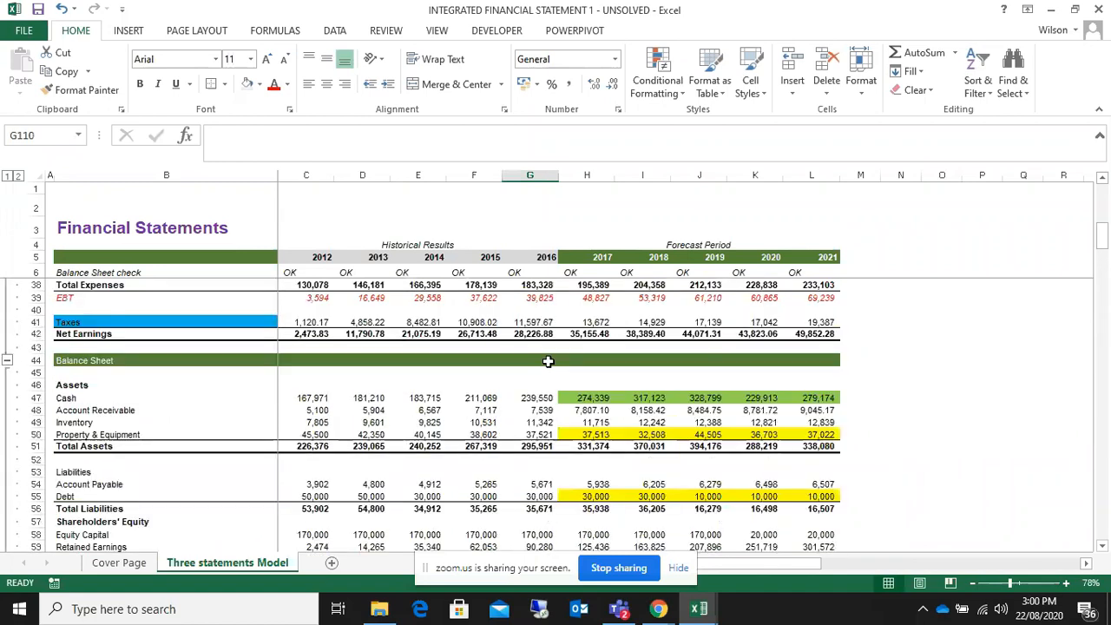
pyautogui.scroll(4, 548, 361)
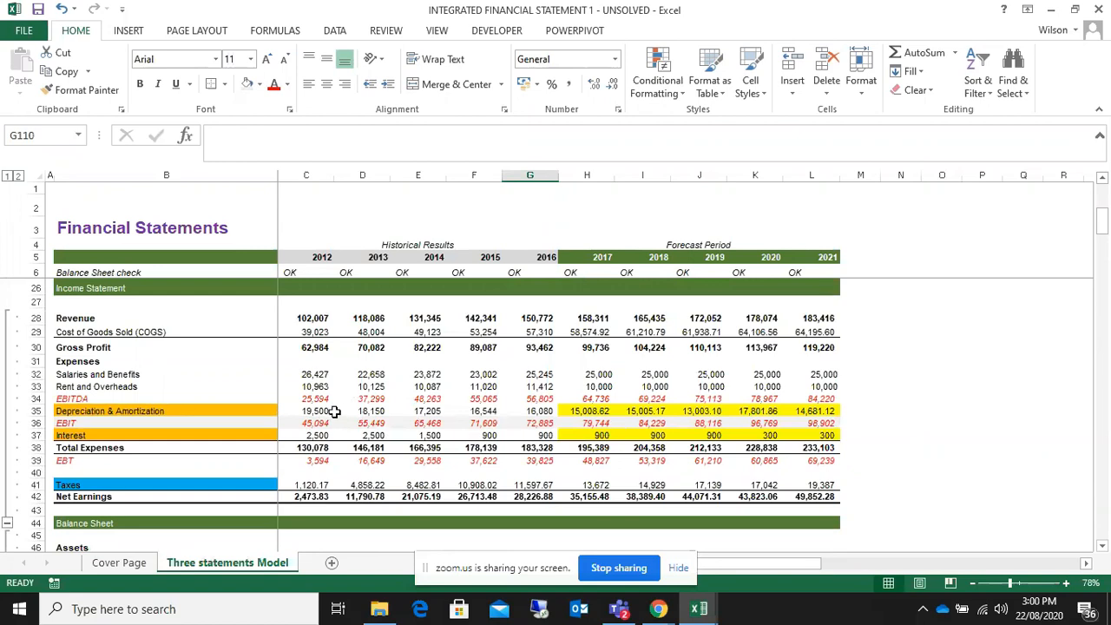
pyautogui.click(537, 400)
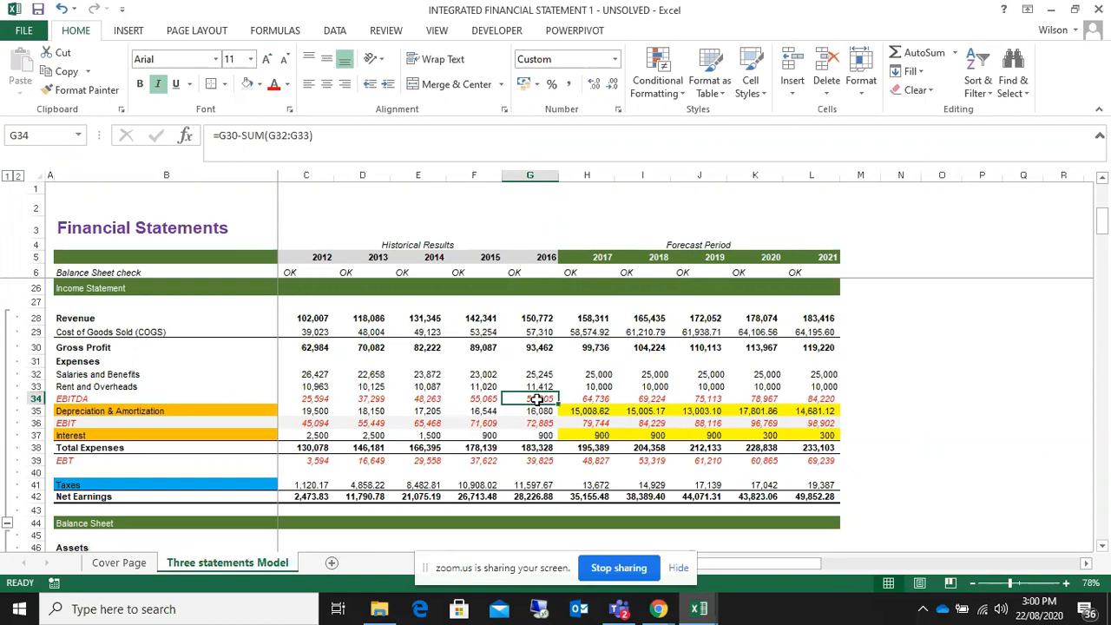
pyautogui.click(592, 398)
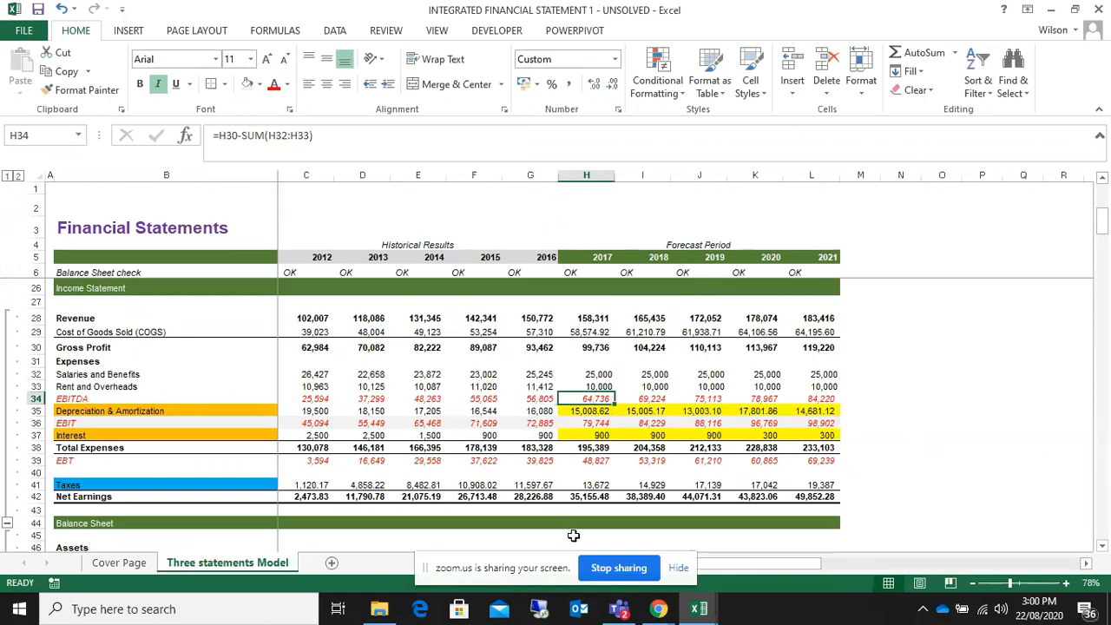
pyautogui.rightClick(575, 398)
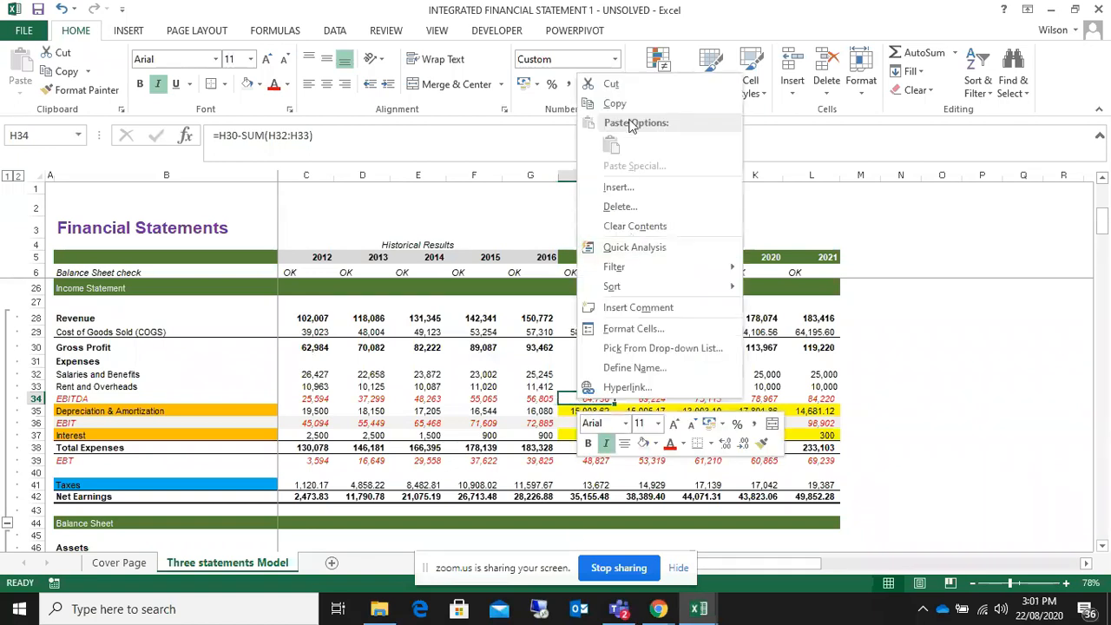
pyautogui.click(612, 95)
pyautogui.scroll(-20, 686, 319)
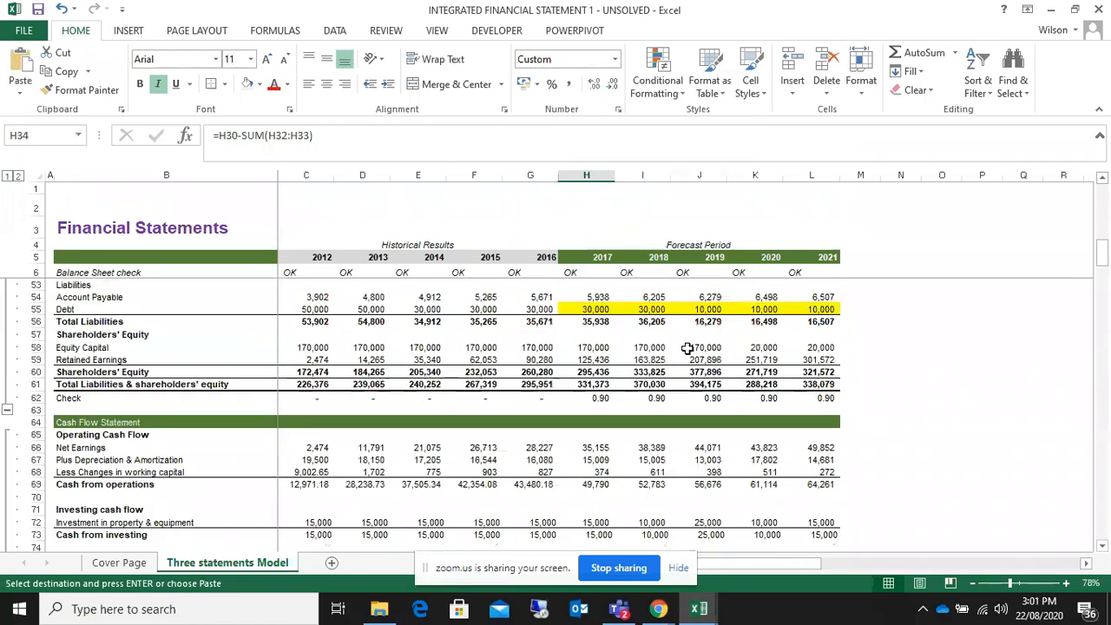
pyautogui.scroll(3, 649, 378)
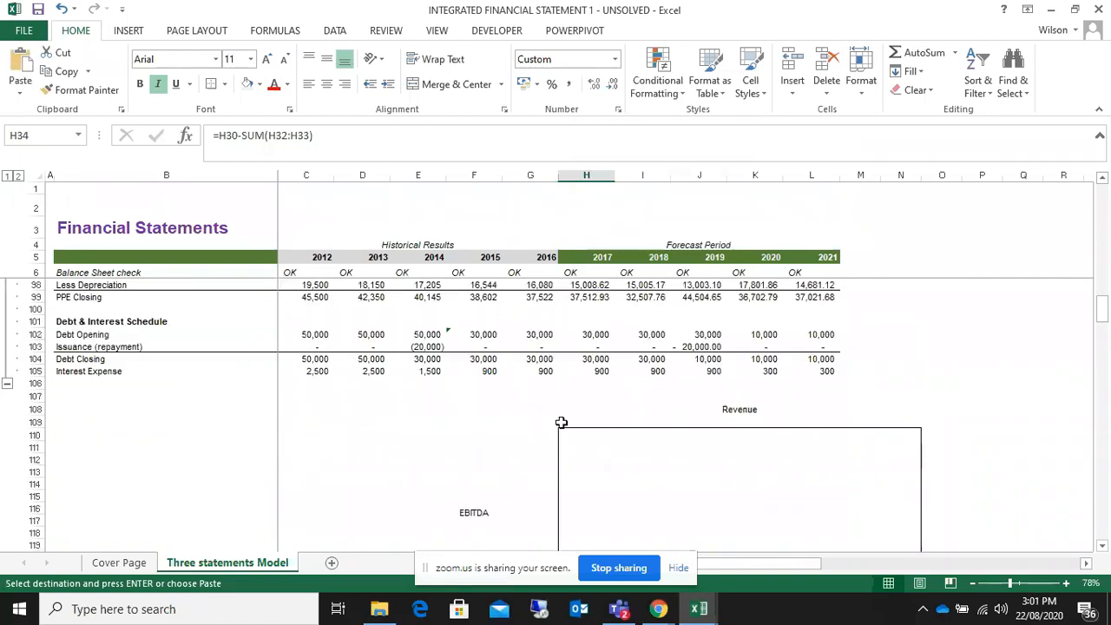
pyautogui.click(566, 421)
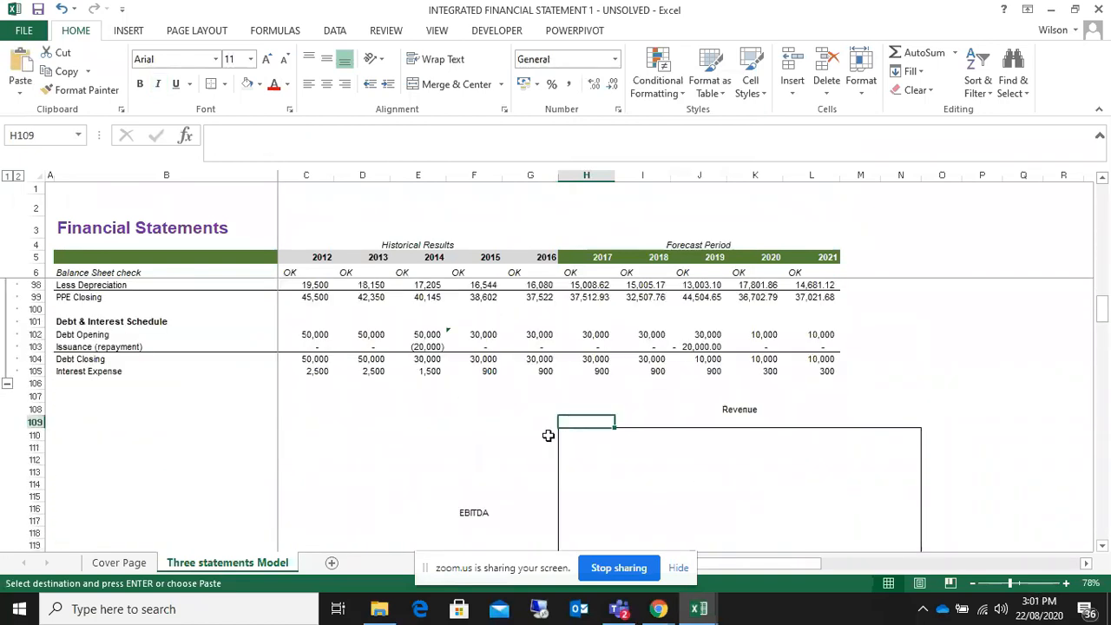
pyautogui.click(549, 434)
pyautogui.rightClick(538, 434)
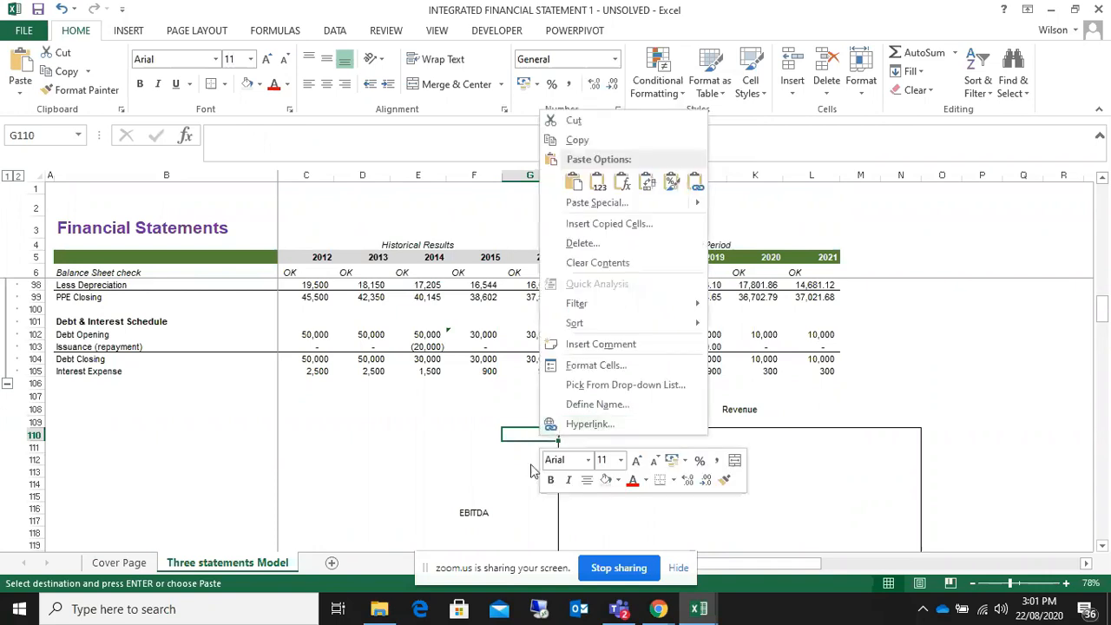
pyautogui.press('Escape')
# - Fill cell G110, just outside the upper corner of the bordered box, with light grey
pyautogui.click(541, 446)
pyautogui.click(543, 433)
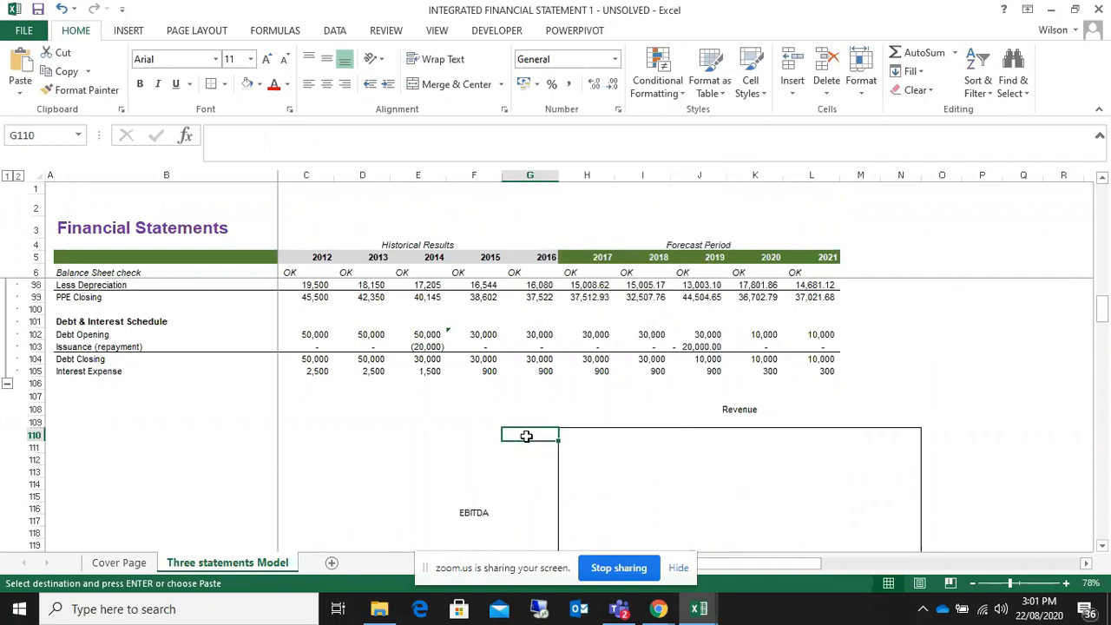
pyautogui.click(259, 85)
pyautogui.click(246, 150)
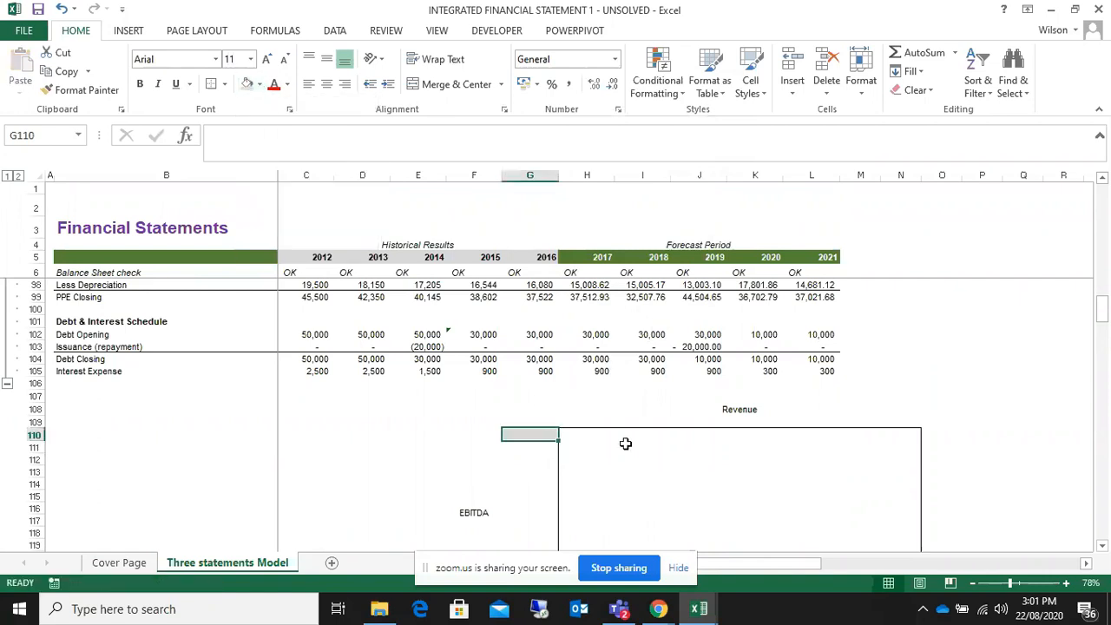
pyautogui.click(531, 447)
pyautogui.rightClick(531, 448)
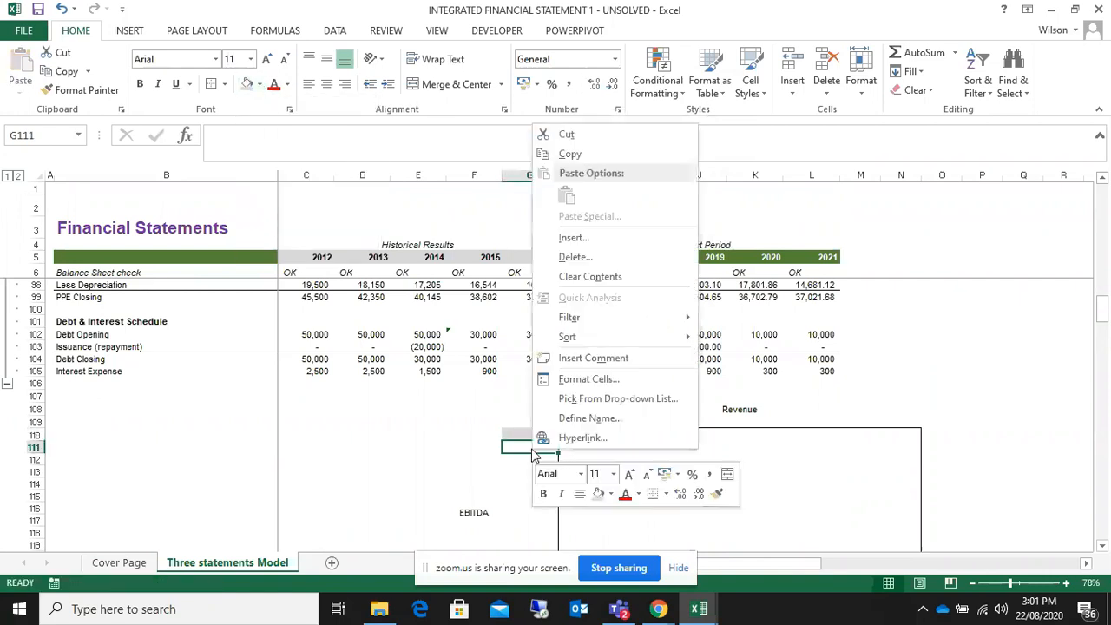
pyautogui.click(419, 435)
# - Copy the 2017 EBITDA from H34 in the income statement and paste it as a value into G111
pyautogui.scroll(20, 486, 398)
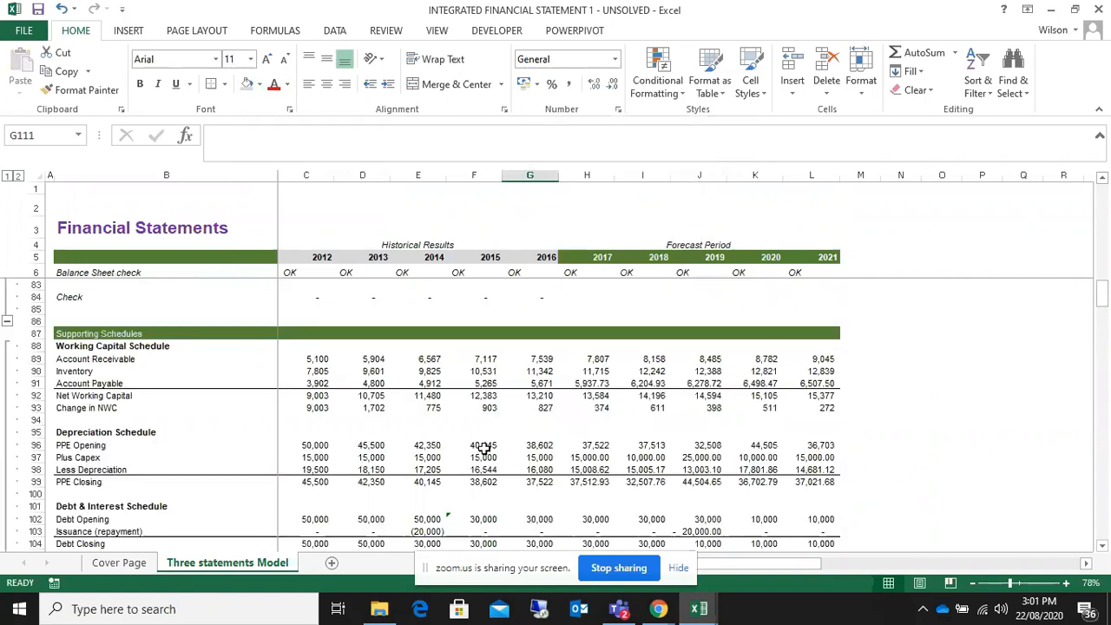
pyautogui.scroll(1, 492, 395)
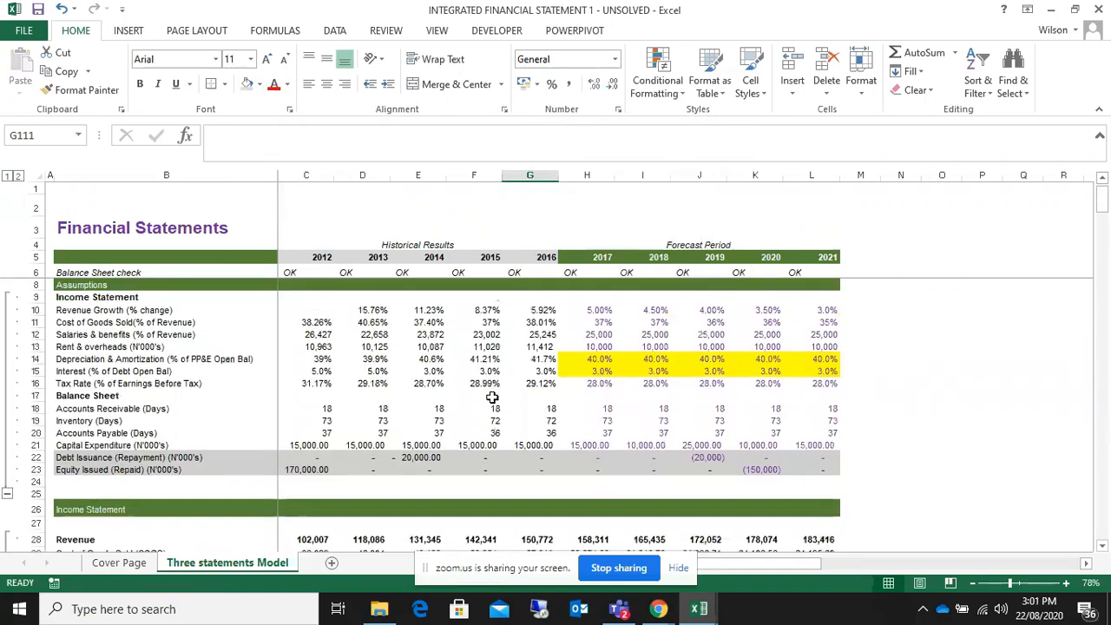
pyautogui.scroll(-4, 520, 434)
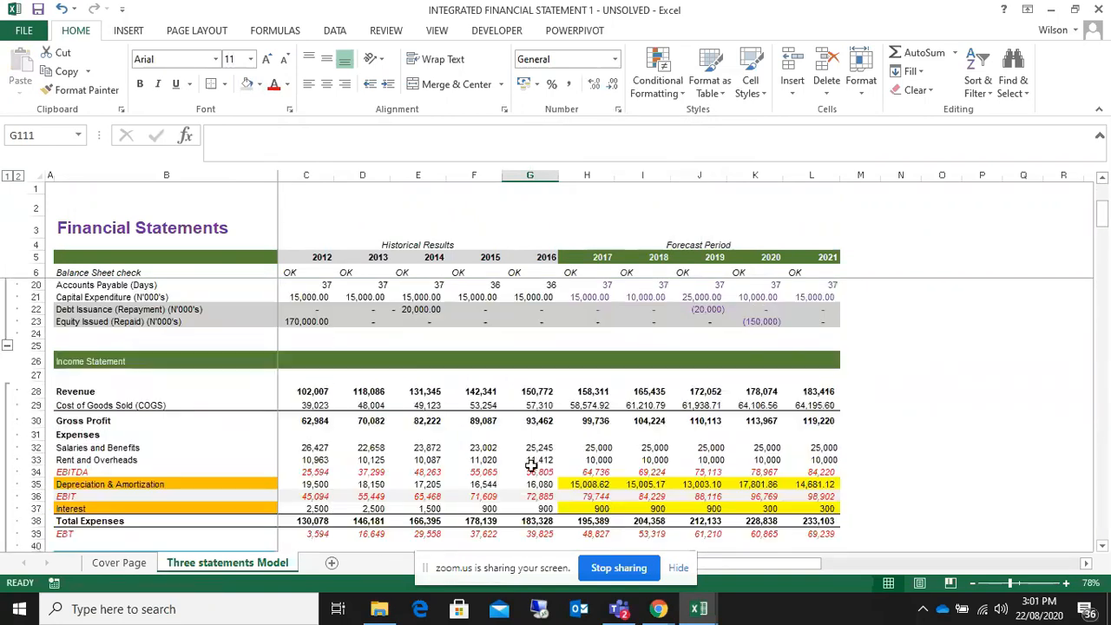
pyautogui.click(577, 476)
pyautogui.rightClick(579, 476)
pyautogui.click(629, 179)
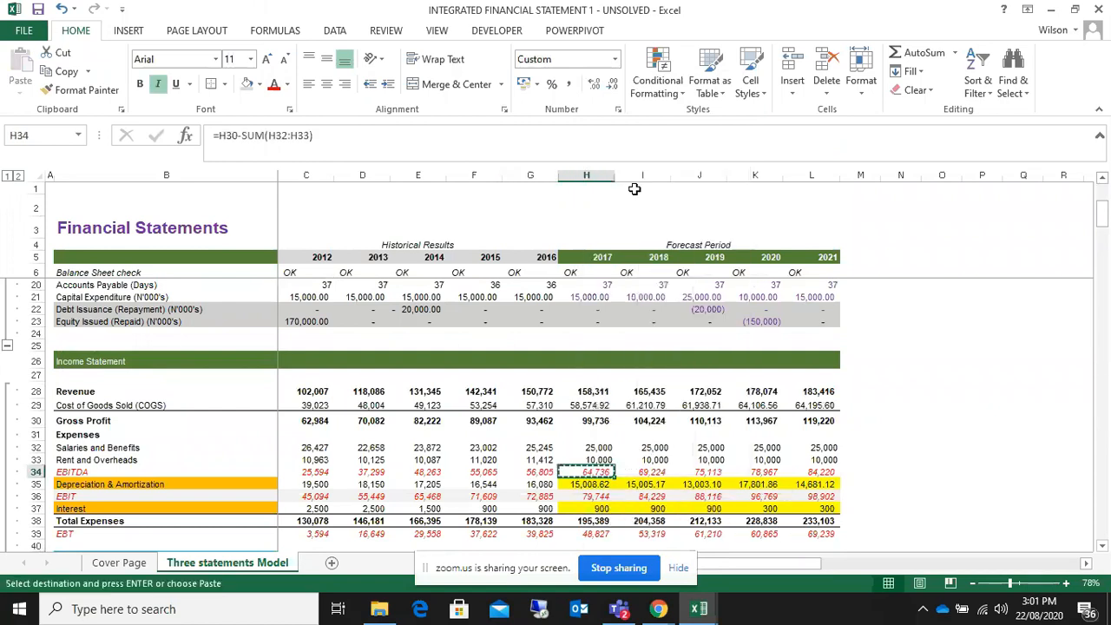
pyautogui.scroll(-20, 638, 332)
pyautogui.scroll(5, 638, 332)
pyautogui.click(528, 411)
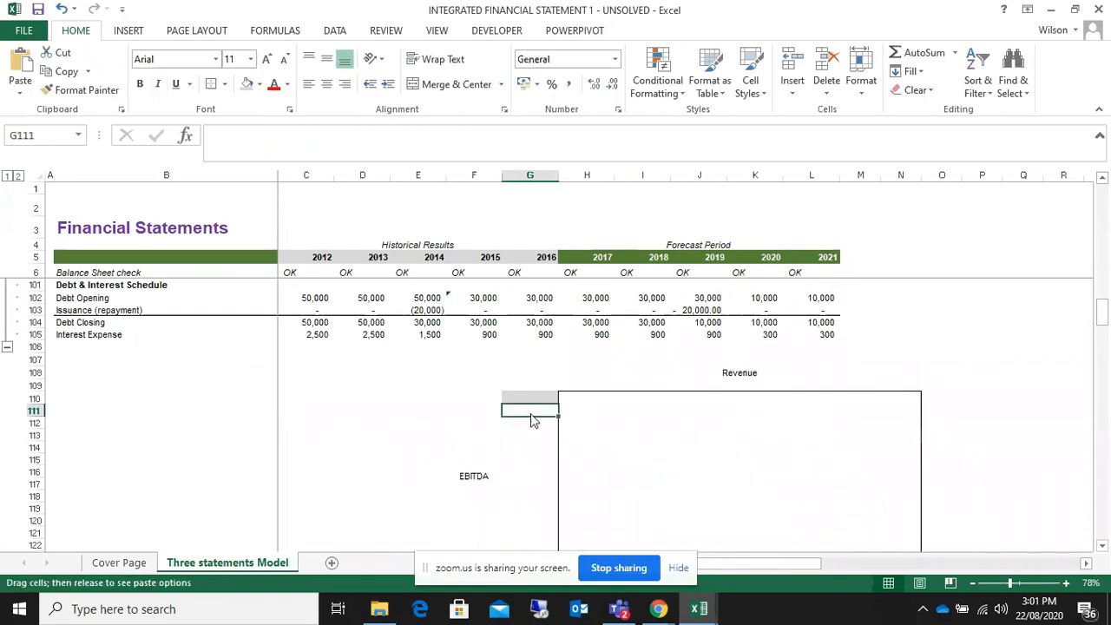
pyautogui.rightClick(531, 413)
pyautogui.click(589, 160)
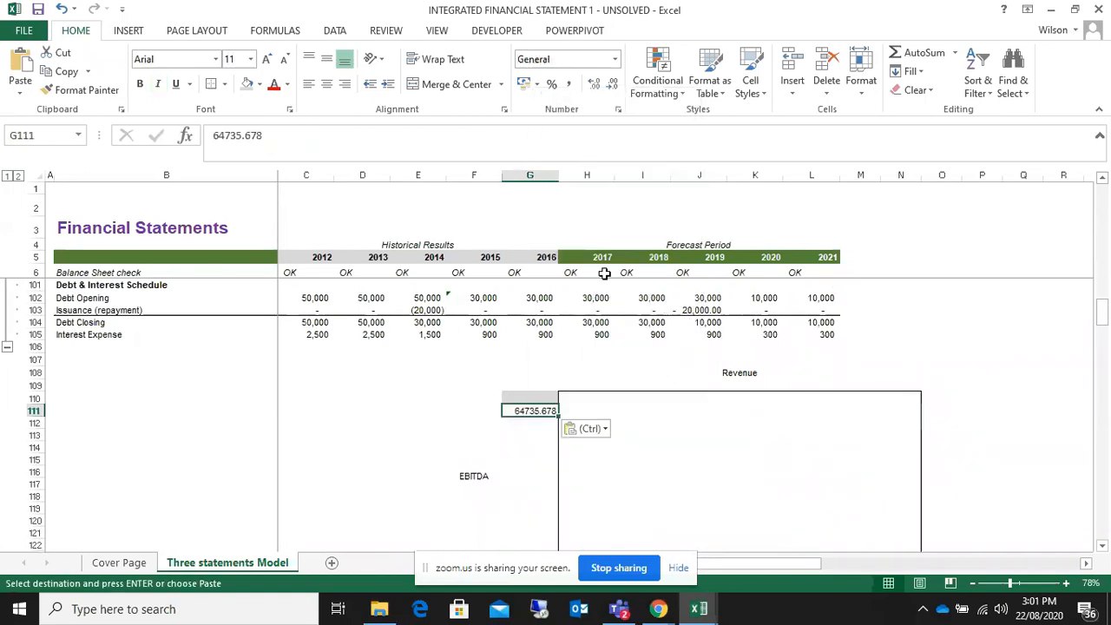
# - Enter the EBITDA test values 70,000, 50000 and 55000 in G112:G114
pyautogui.click(538, 423)
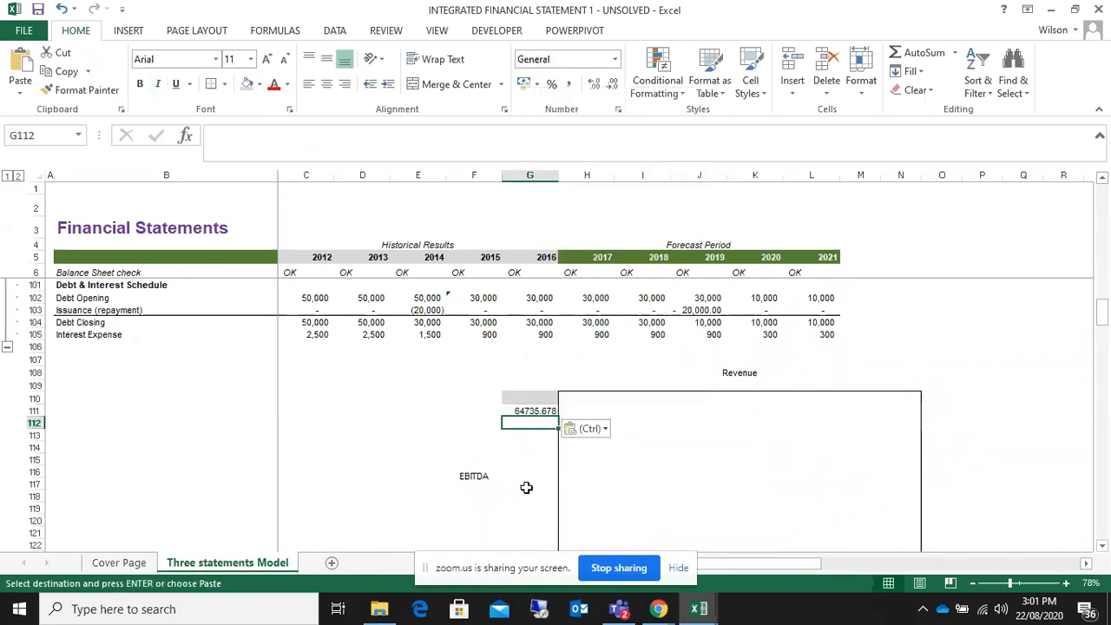
pyautogui.click(534, 412)
pyautogui.click(538, 424)
pyautogui.write('70')
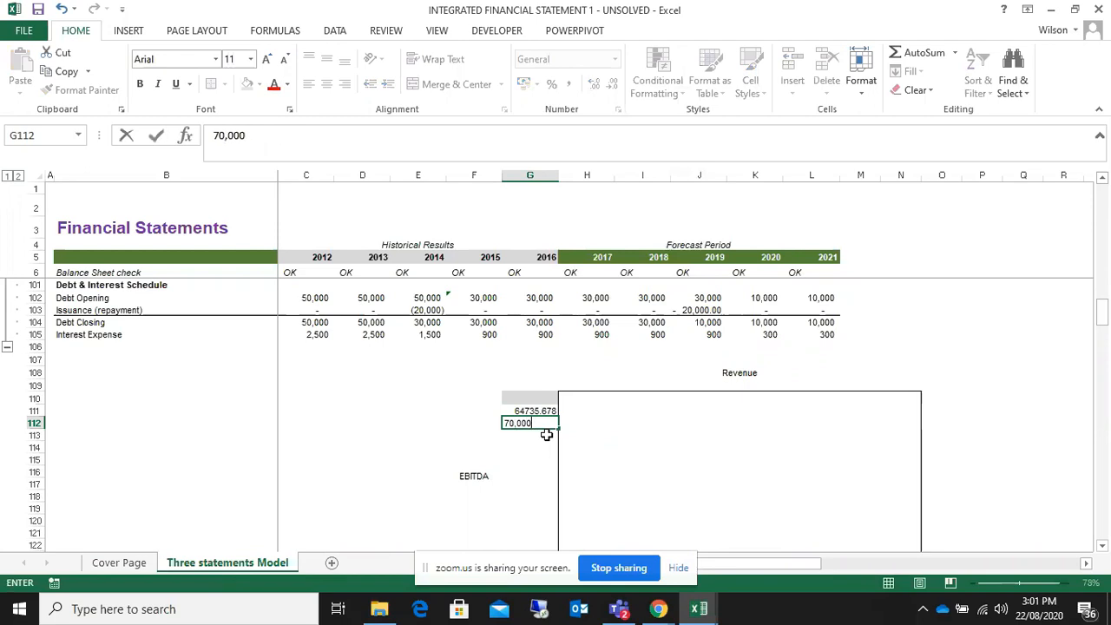
pyautogui.press('Return')
pyautogui.write('50')
pyautogui.press('Return')
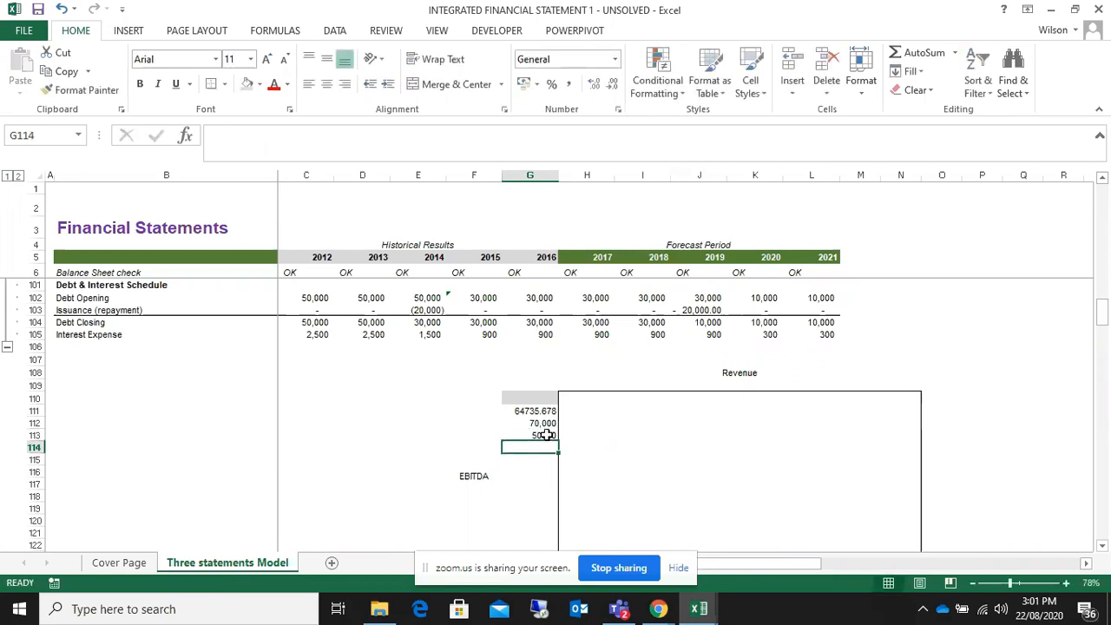
pyautogui.write('55000')
pyautogui.press('Return')
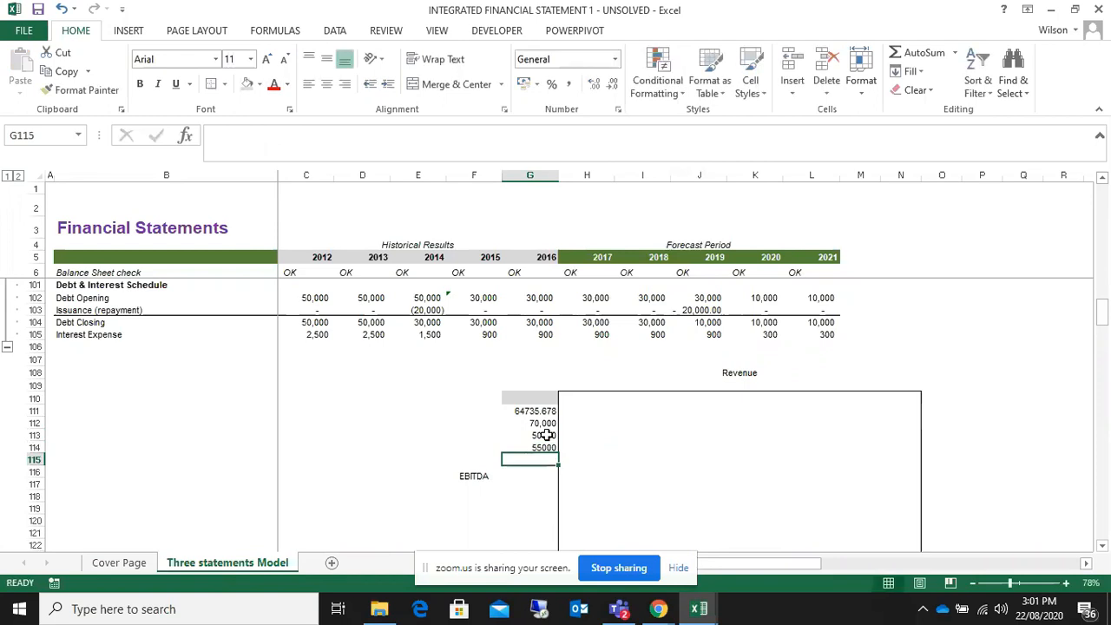
# - Format G111:G115 to show two decimal places
pyautogui.moveTo(542, 410); pyautogui.dragTo(538, 458)
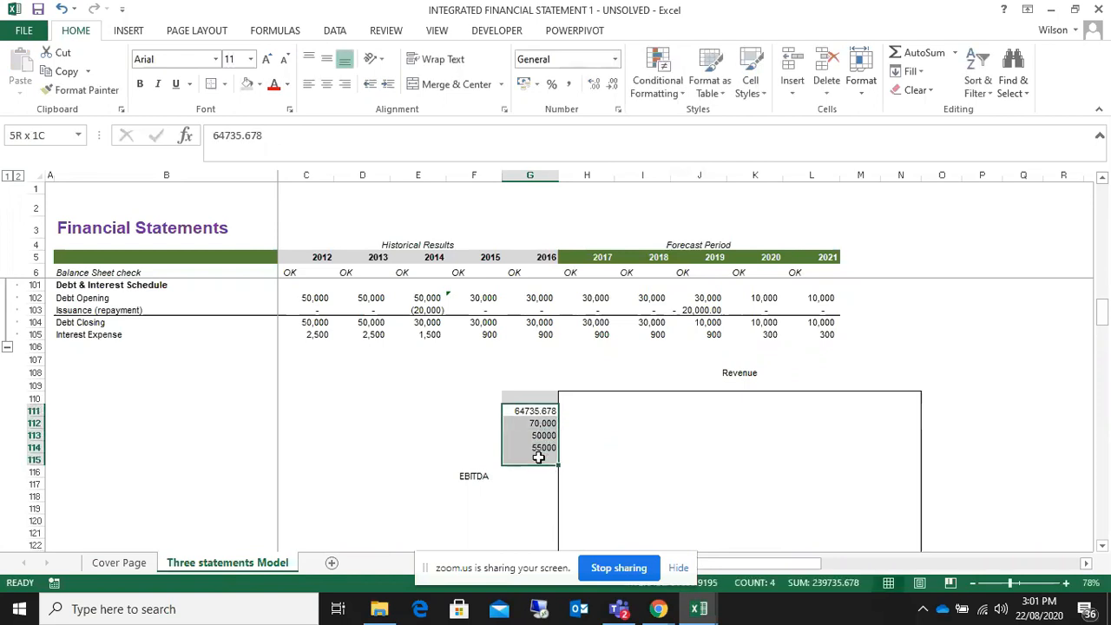
pyautogui.click(594, 83)
pyautogui.click(612, 83)
pyautogui.click(613, 83)
pyautogui.click(612, 83)
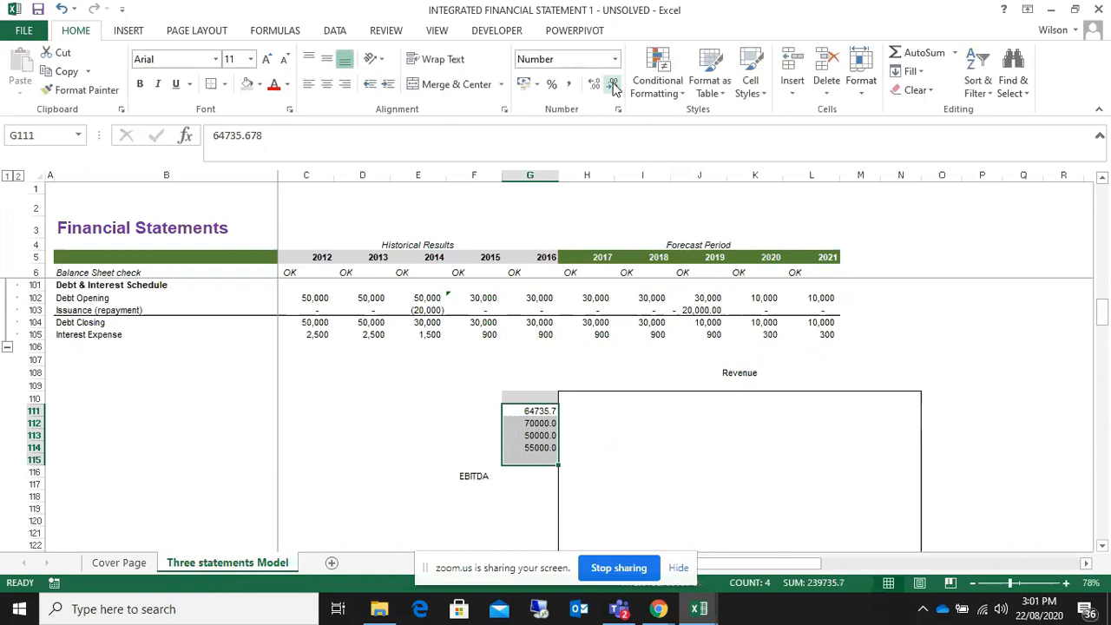
pyautogui.click(594, 83)
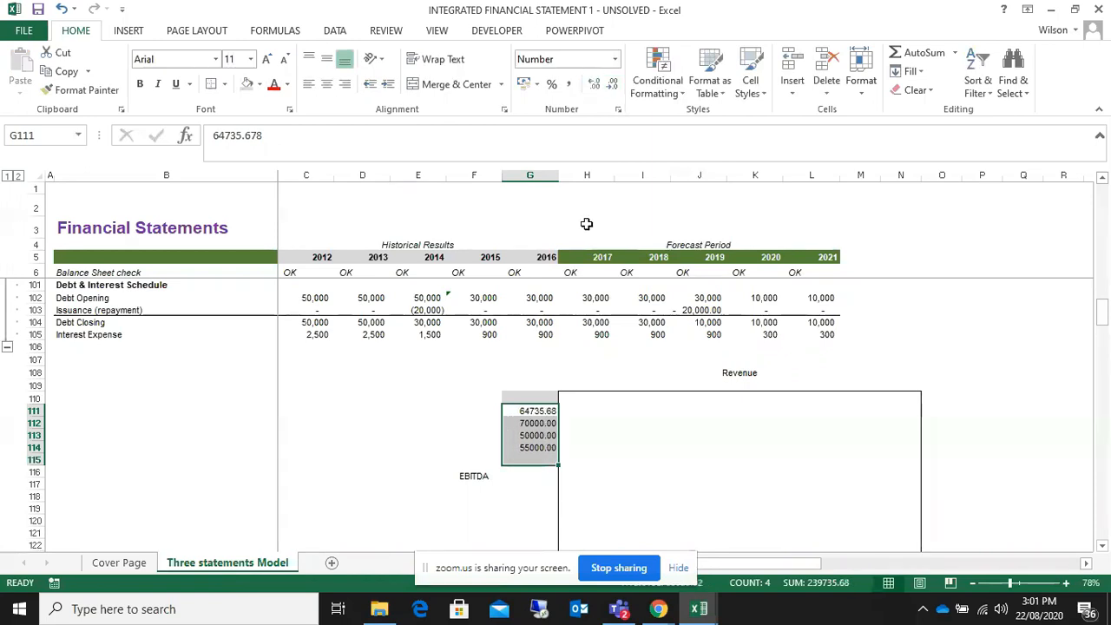
# - Copy the values of G112:G113 into G115:G116 as values and show them with two decimal places
pyautogui.moveTo(533, 427); pyautogui.dragTo(533, 437)
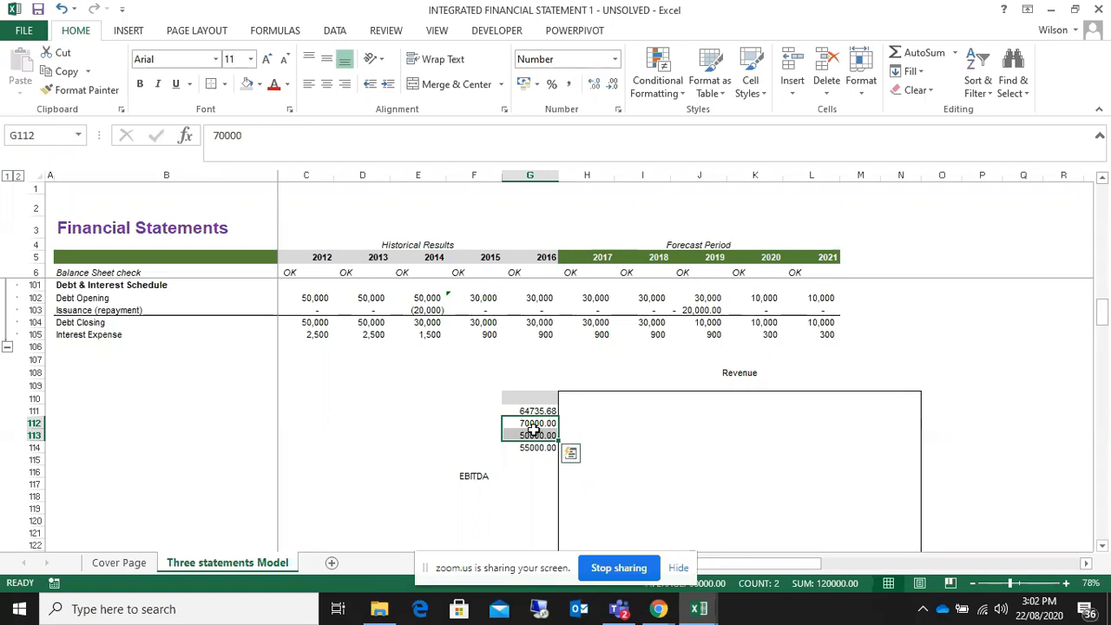
pyautogui.rightClick(534, 437)
pyautogui.click(577, 136)
pyautogui.rightClick(536, 458)
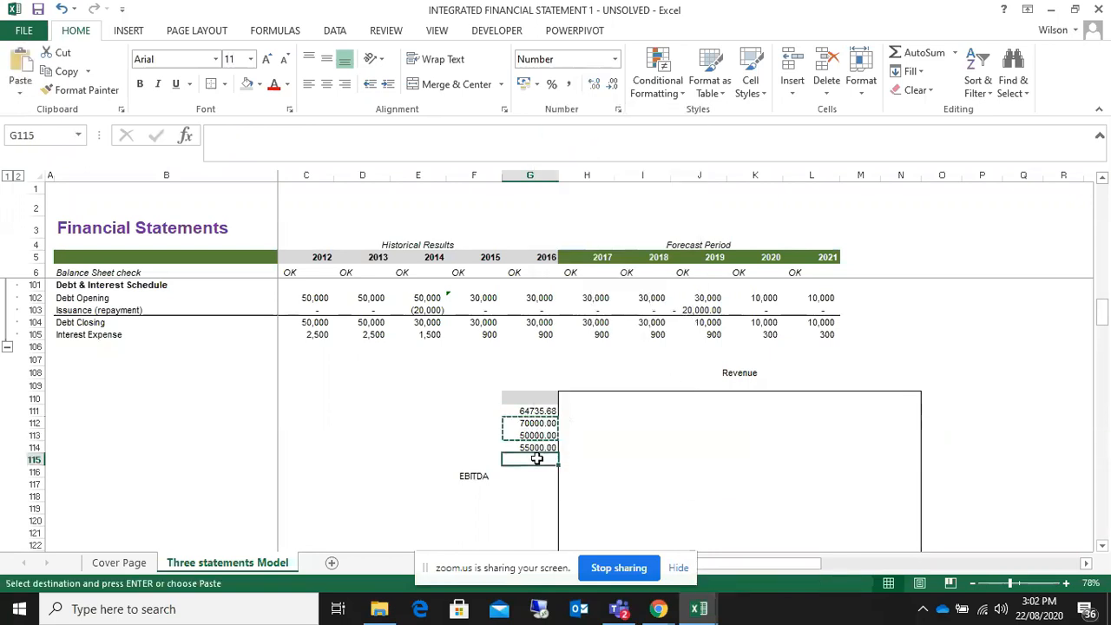
pyautogui.click(595, 206)
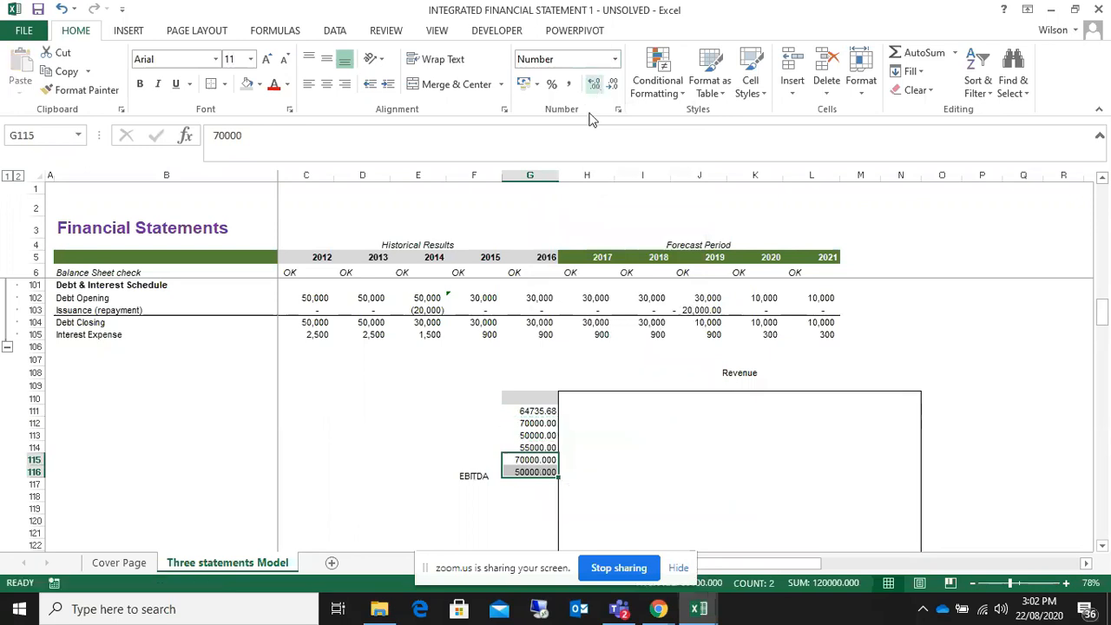
pyautogui.click(613, 84)
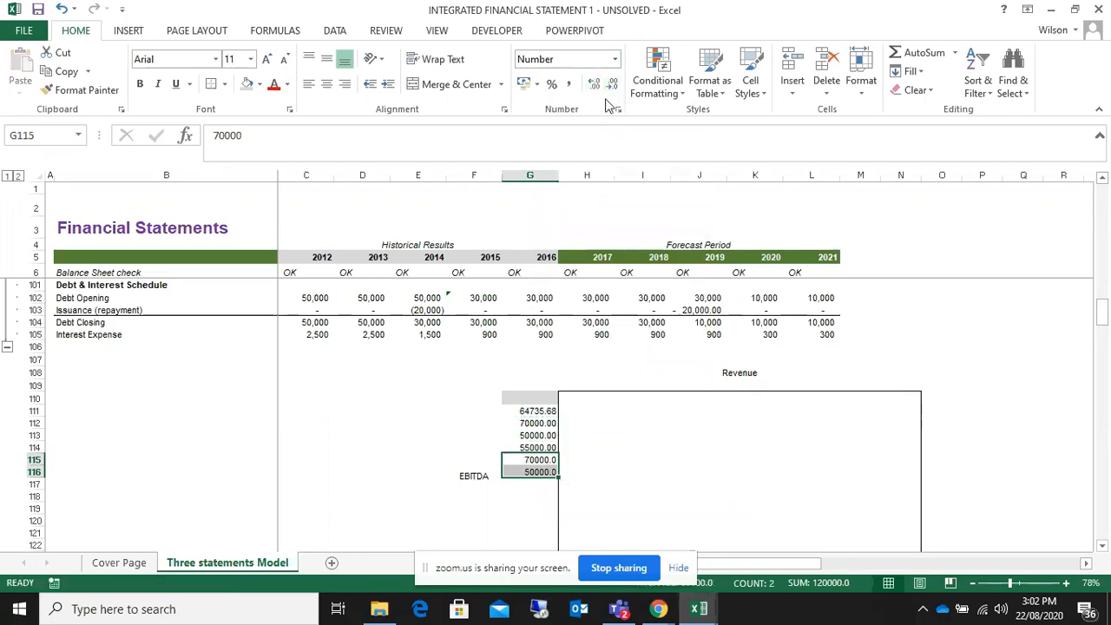
pyautogui.click(593, 85)
# - Enter the EBITDA test values 56700, 70800 and 20800 in G117:G119
pyautogui.click(544, 485)
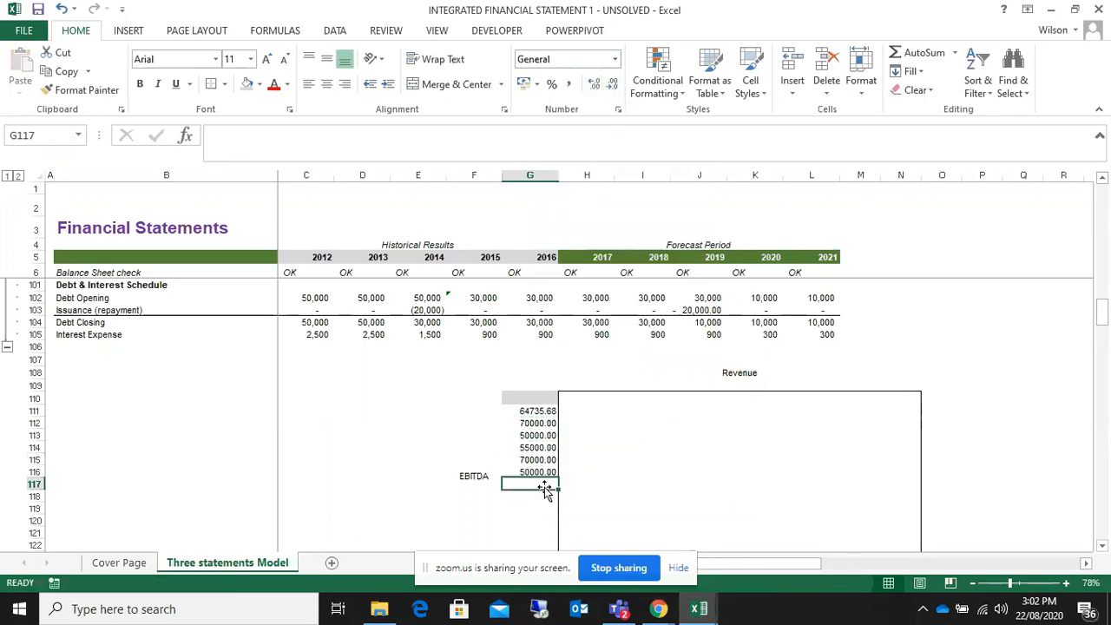
pyautogui.write('56700')
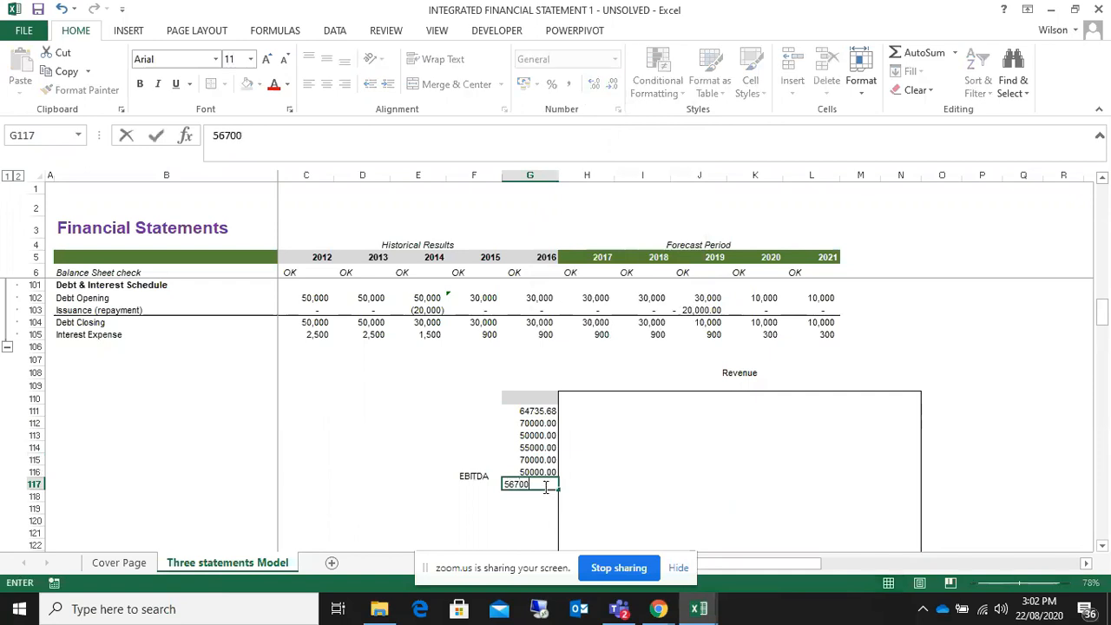
pyautogui.press('Return')
pyautogui.write('7')
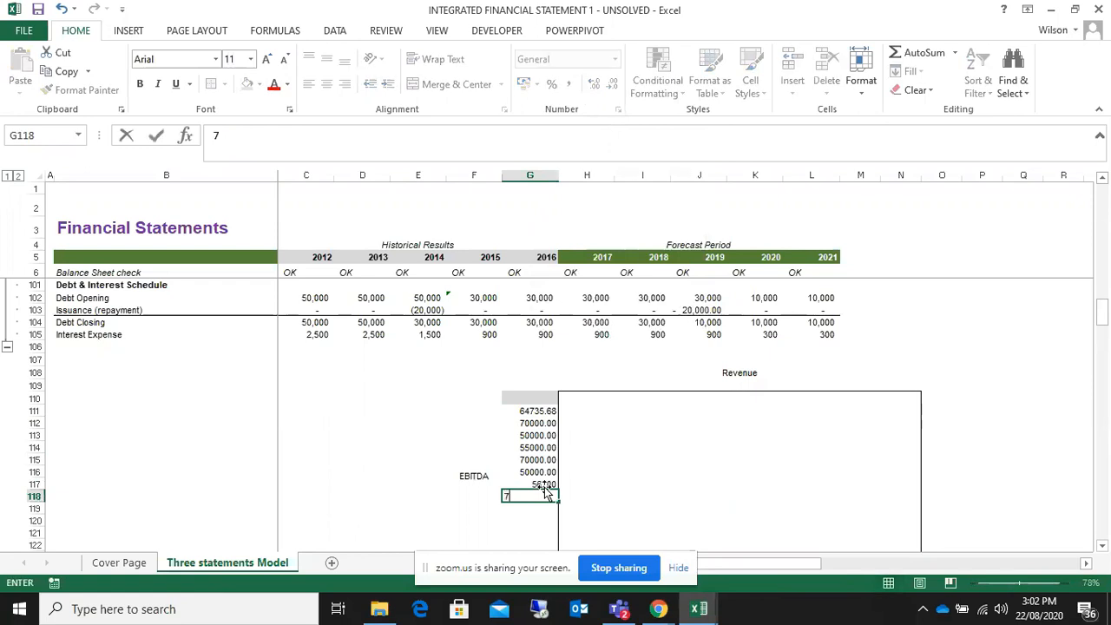
pyautogui.write('0800')
pyautogui.press('Return')
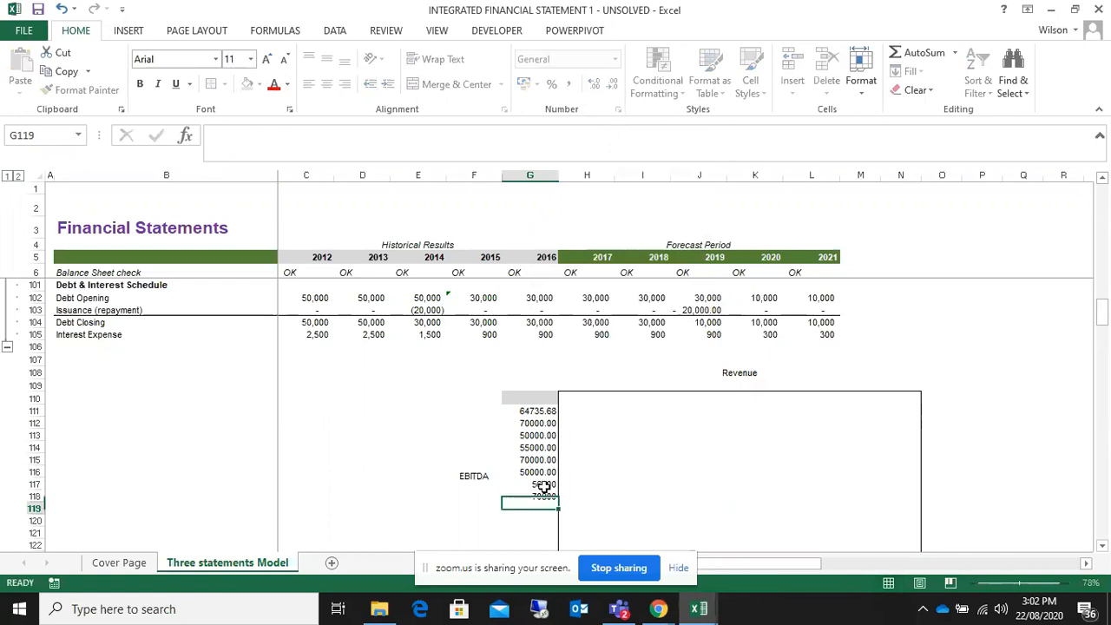
pyautogui.write('2080')
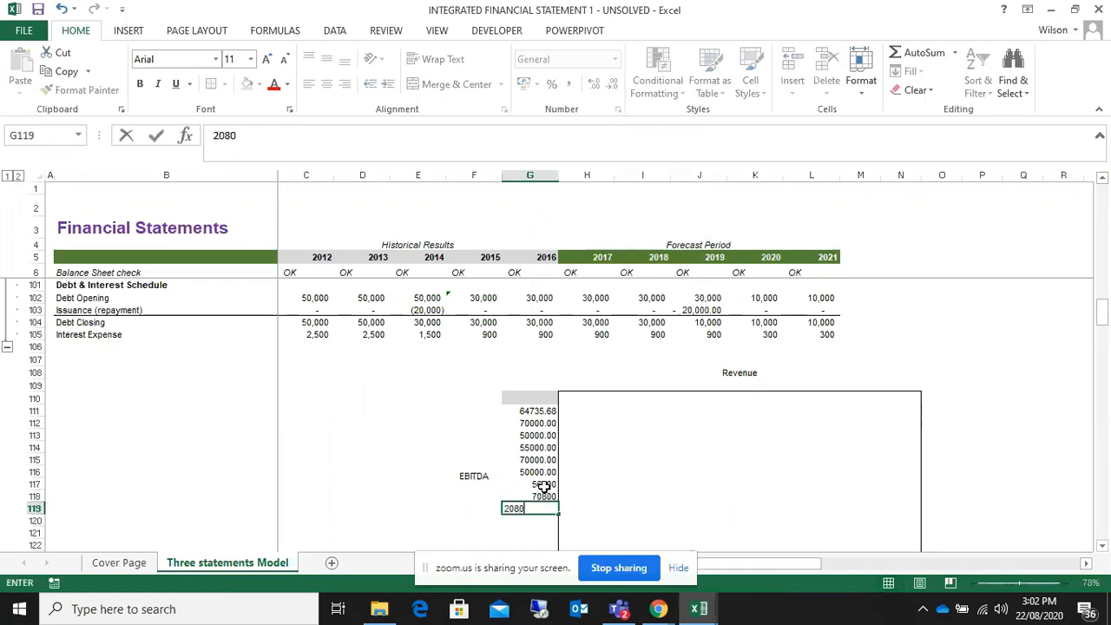
pyautogui.press('Return')
# - Copy G117:G119 and paste them as values into G120:G122
pyautogui.moveTo(542, 486); pyautogui.dragTo(542, 509)
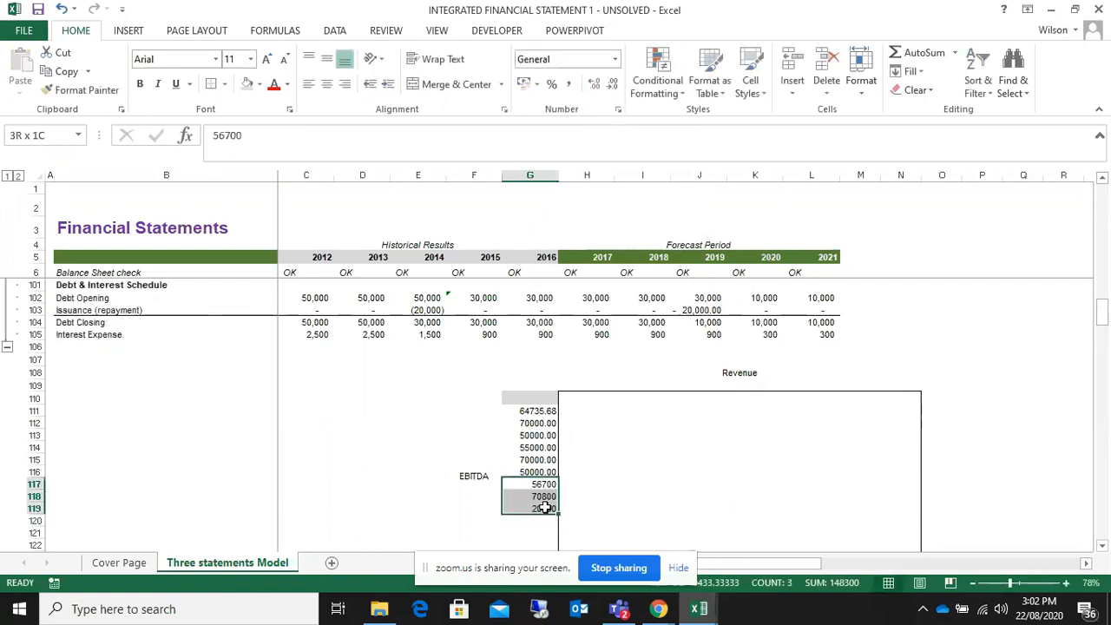
pyautogui.scroll(-2, 547, 512)
pyautogui.rightClick(538, 417)
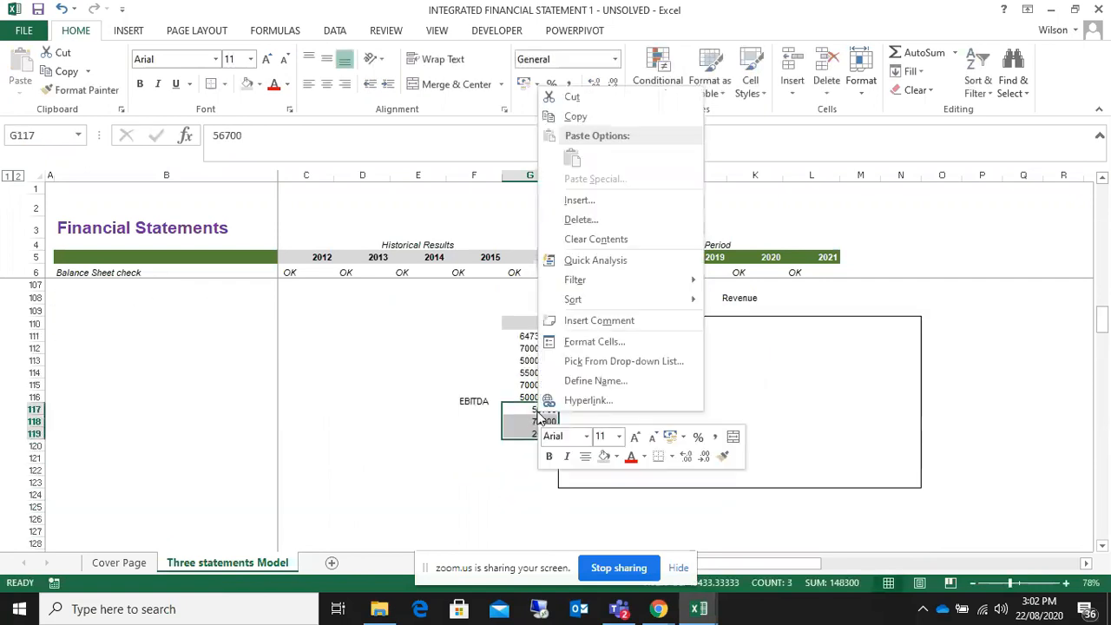
pyautogui.click(572, 116)
pyautogui.rightClick(544, 449)
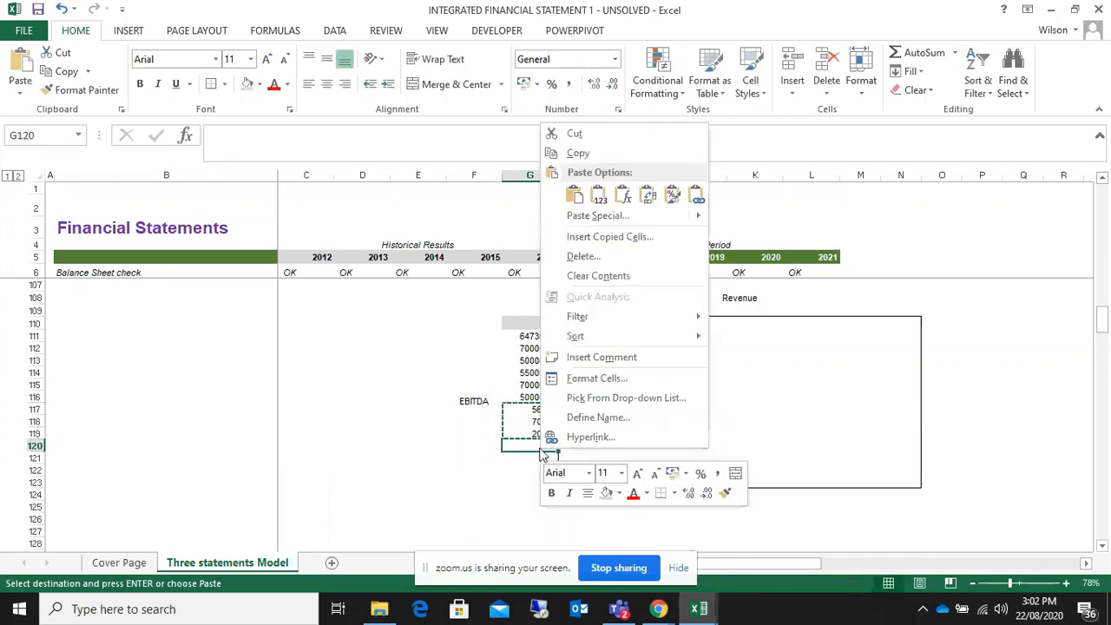
pyautogui.click(598, 195)
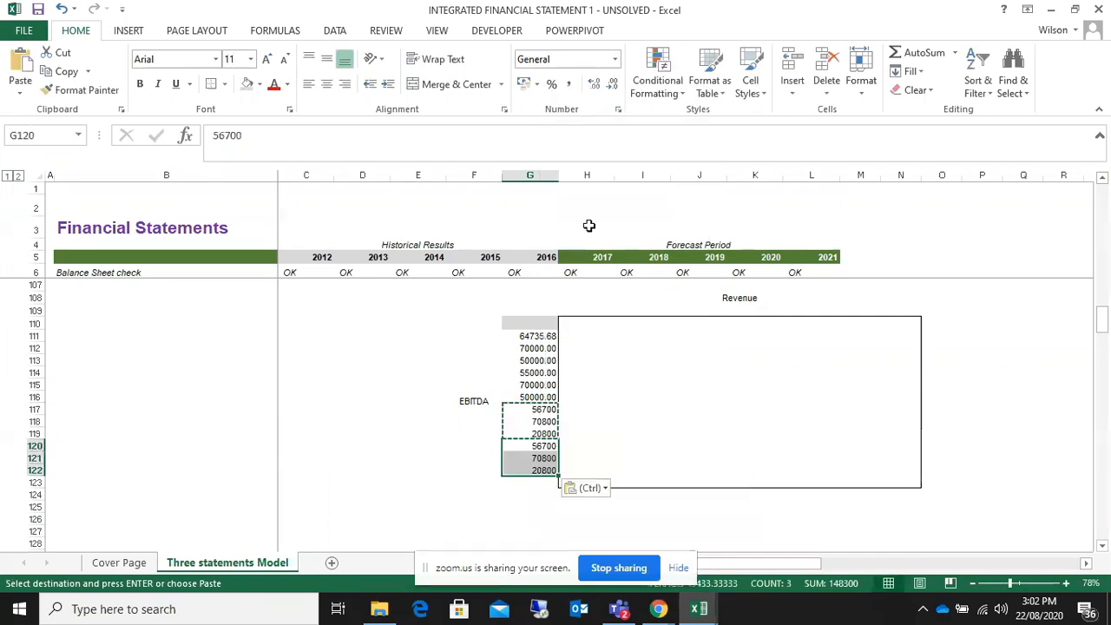
# - Copy G117 and paste it as a value into G123, the last row of the bordered box
pyautogui.click(530, 409)
pyautogui.rightClick(531, 410)
pyautogui.click(572, 116)
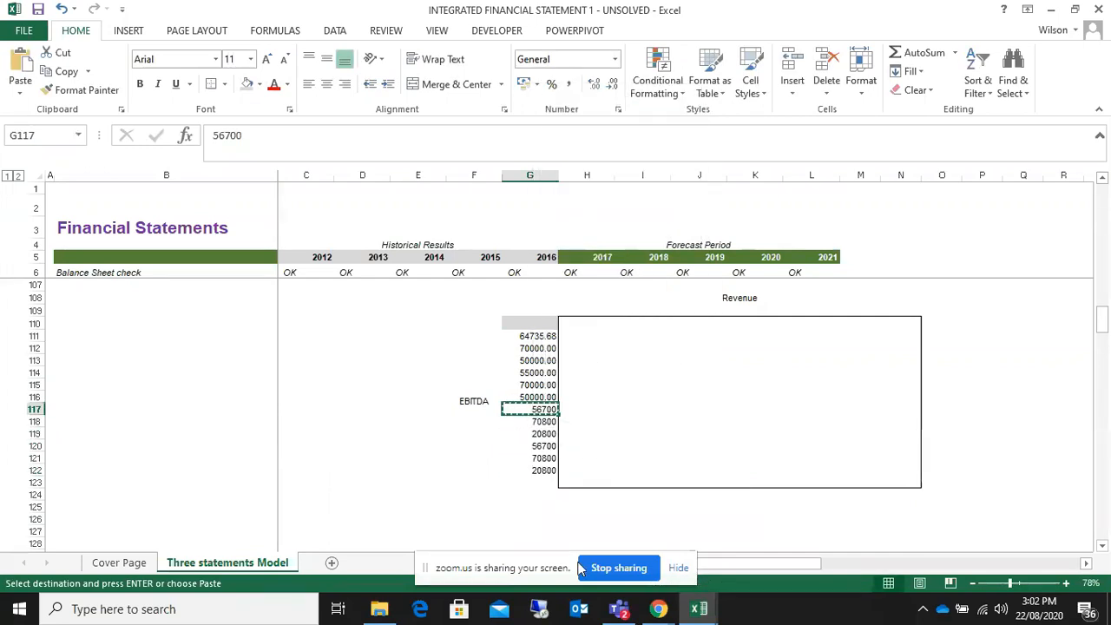
pyautogui.click(549, 482)
pyautogui.rightClick(548, 482)
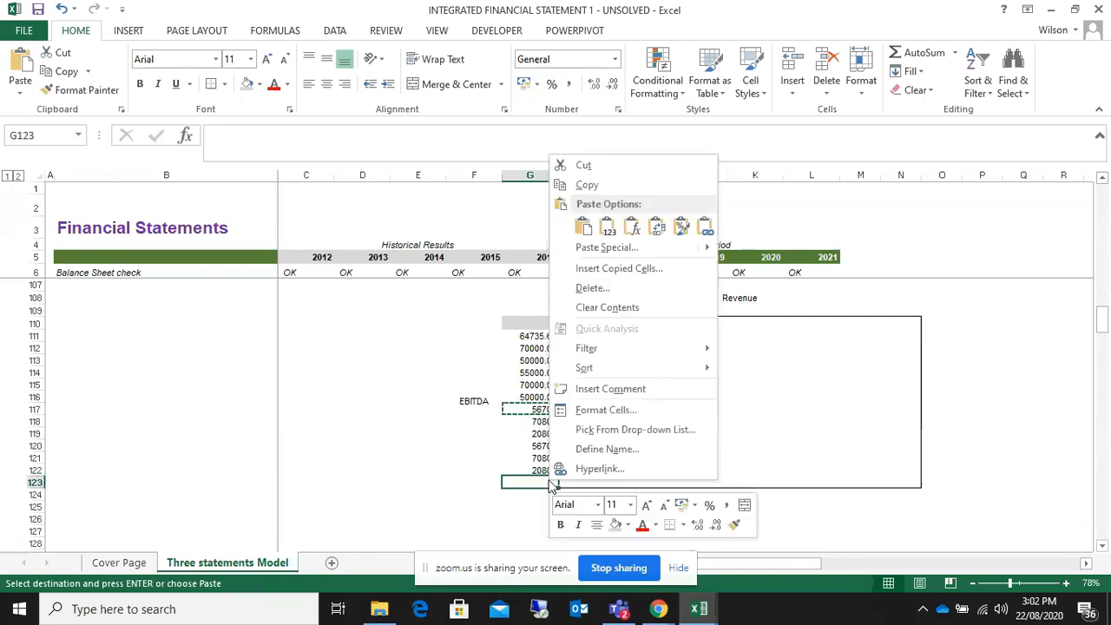
pyautogui.click(606, 227)
# - Apply the comma number style to the EBITDA values in G112:G123
pyautogui.moveTo(533, 345); pyautogui.dragTo(525, 482)
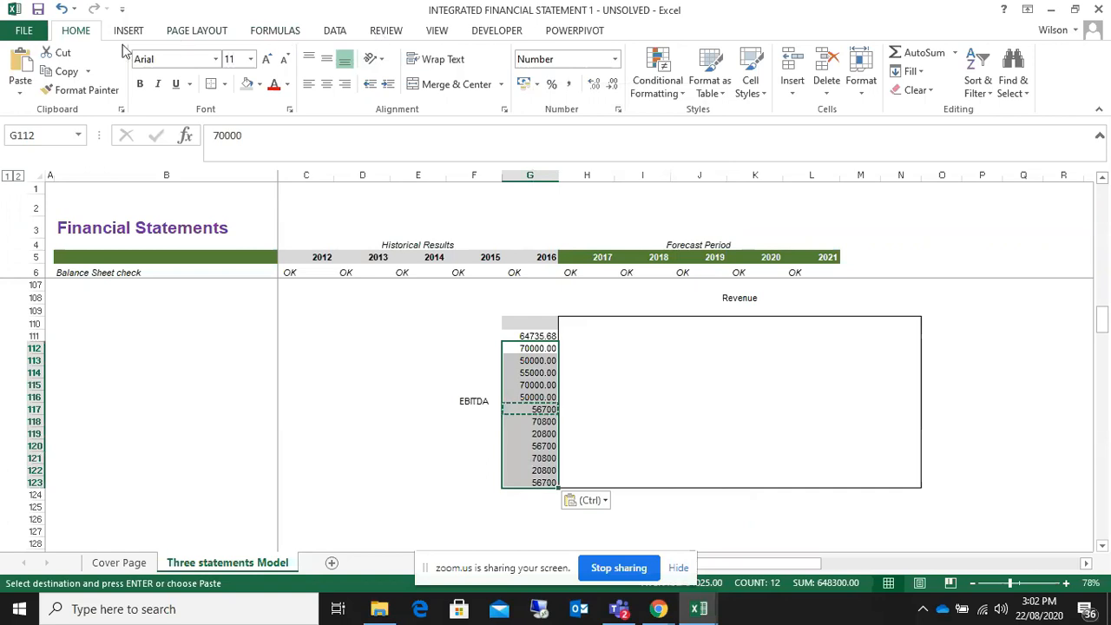
pyautogui.click(568, 86)
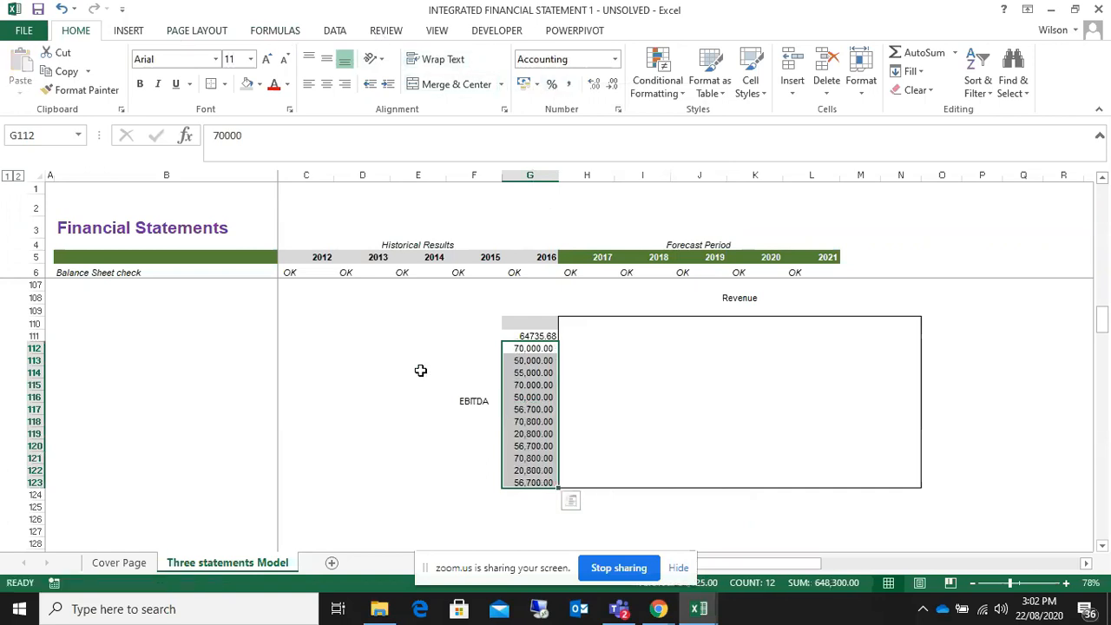
pyautogui.click(422, 371)
pyautogui.click(517, 335)
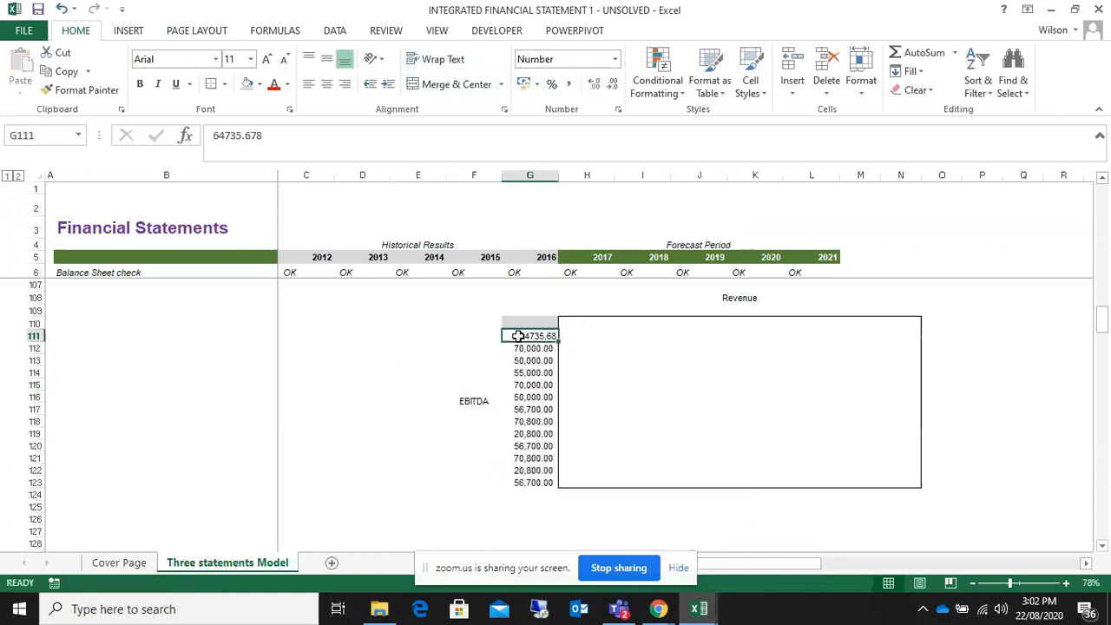
pyautogui.doubleClick(521, 336)
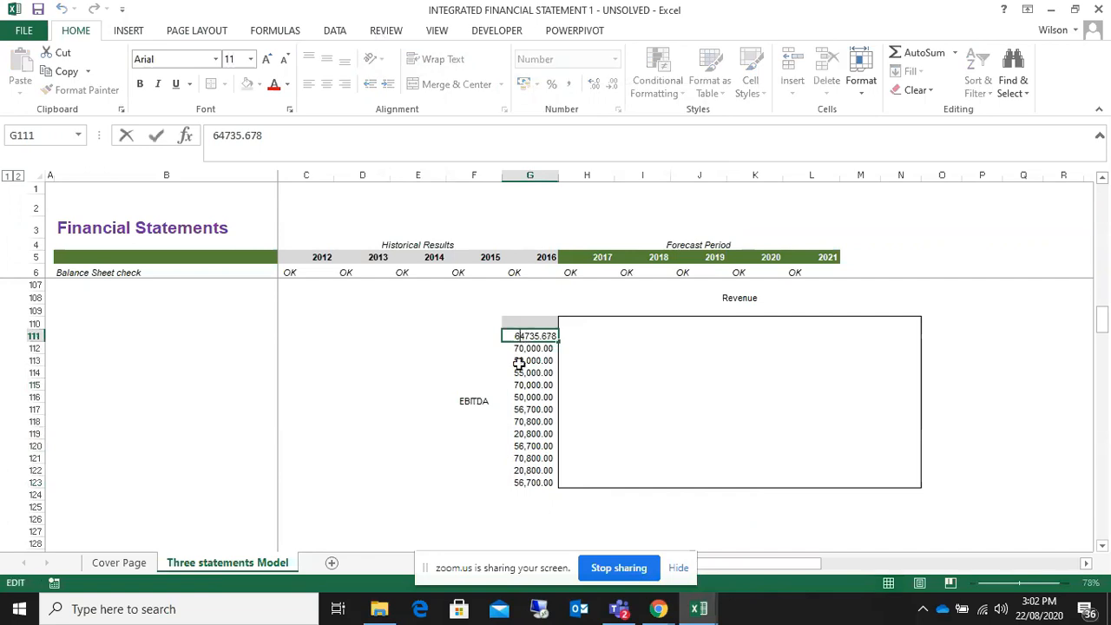
pyautogui.press('Escape')
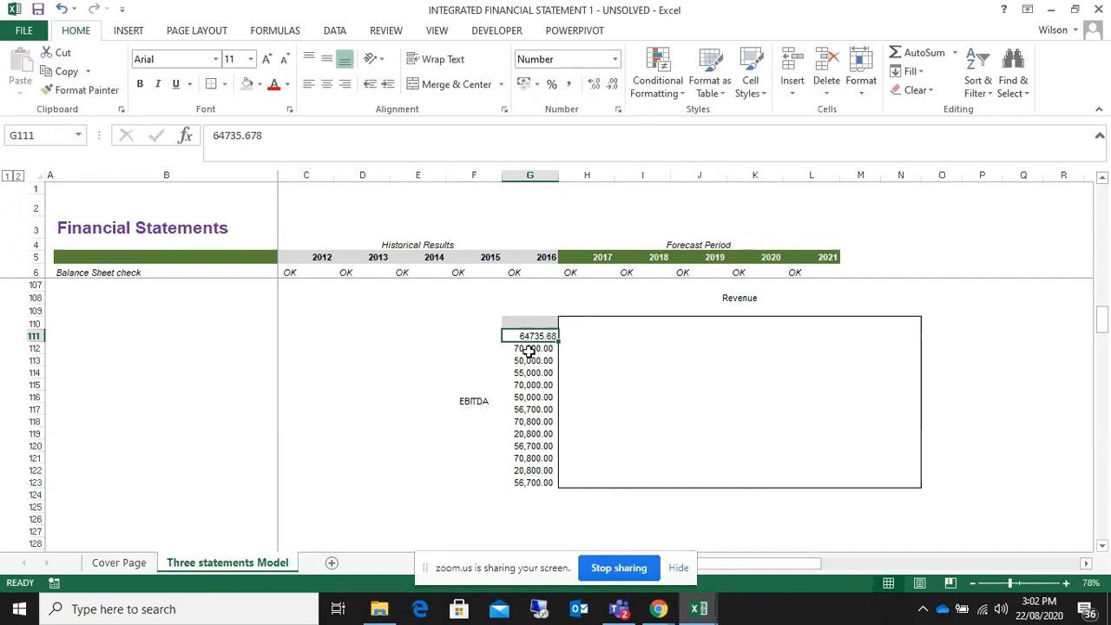
pyautogui.scroll(4, 529, 351)
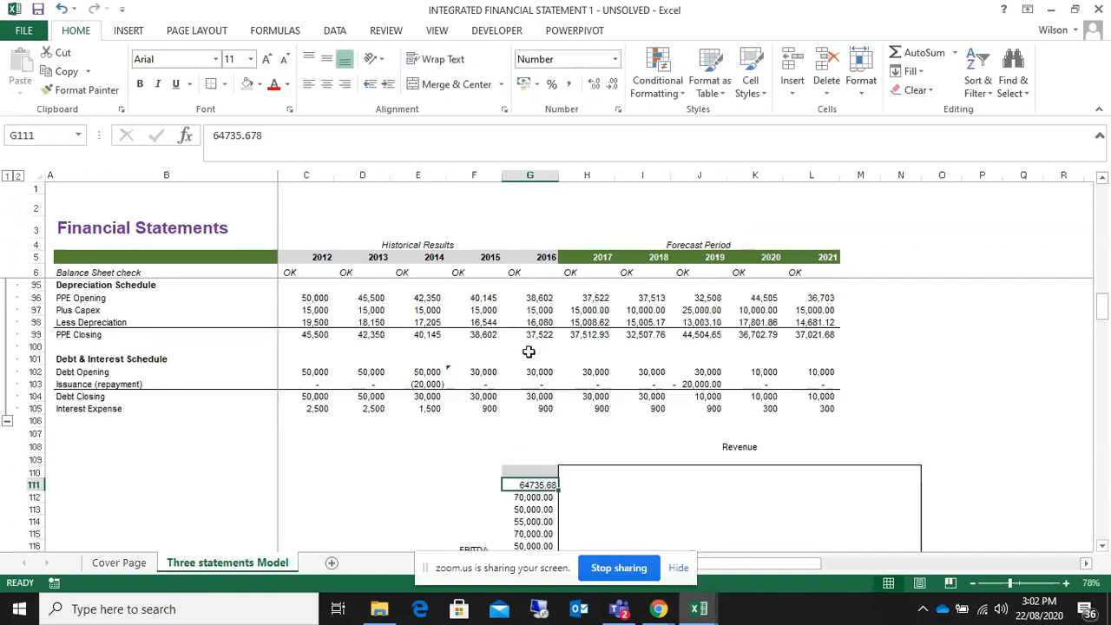
pyautogui.scroll(-2, 529, 351)
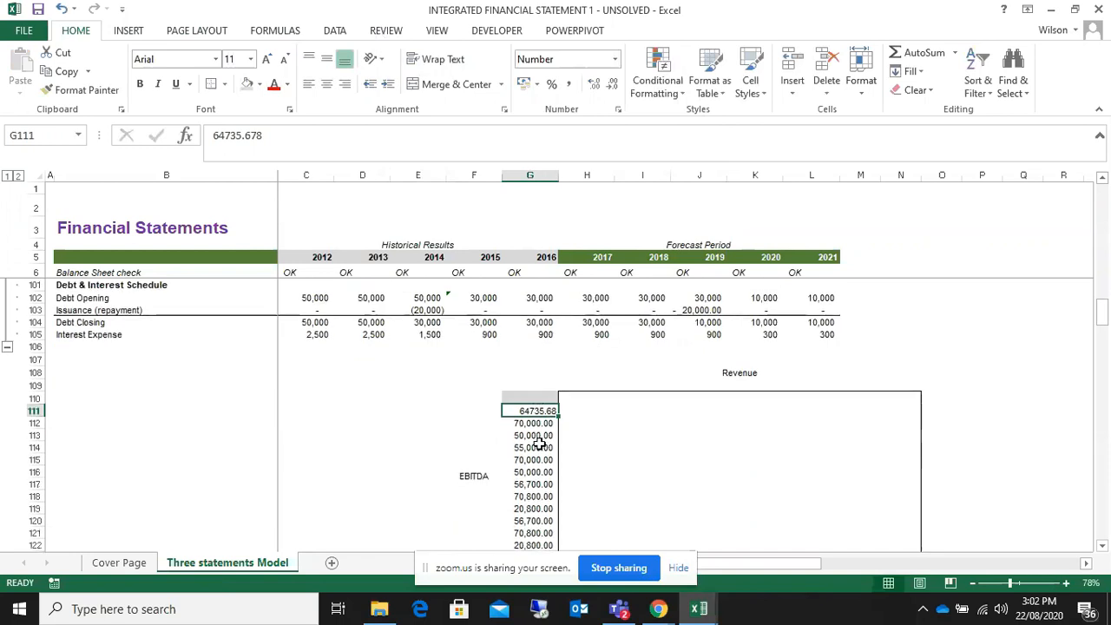
# - Apply the comma number style to the whole EBITDA column G111:G123, including the 2017 value in G111
pyautogui.moveTo(527, 411); pyautogui.dragTo(529, 532)
pyautogui.click(611, 83)
pyautogui.click(611, 83)
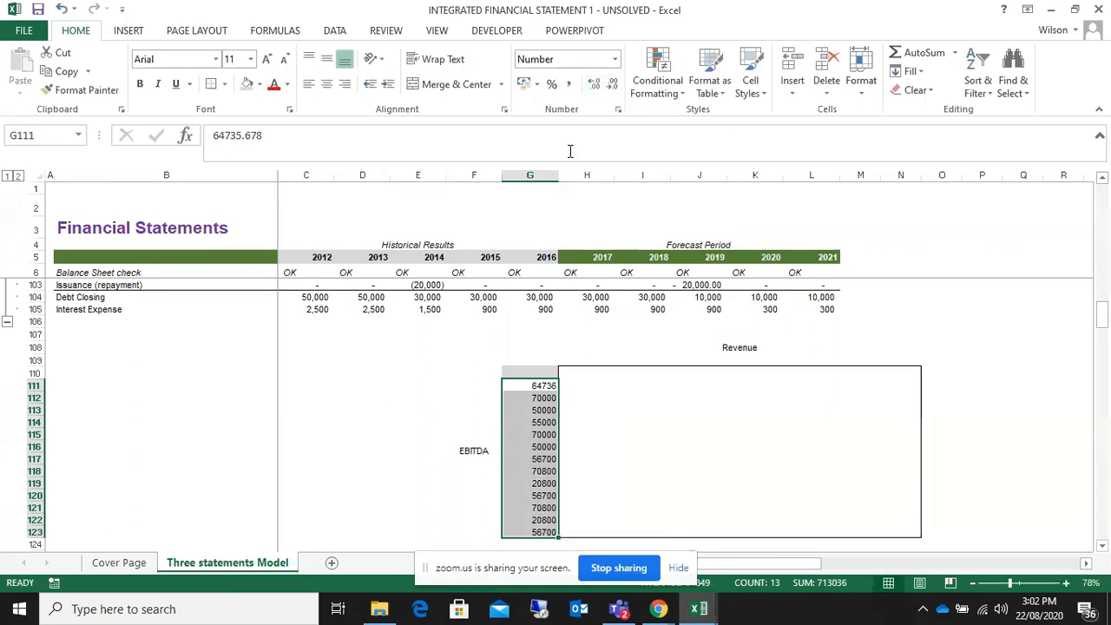
pyautogui.click(568, 84)
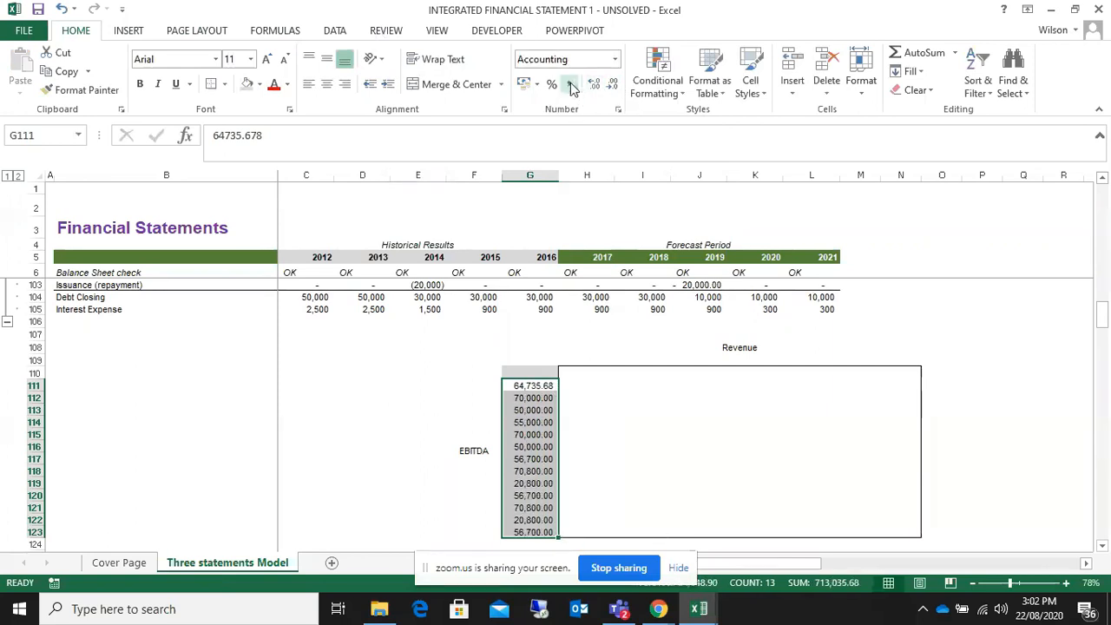
pyautogui.click(618, 387)
pyautogui.click(587, 356)
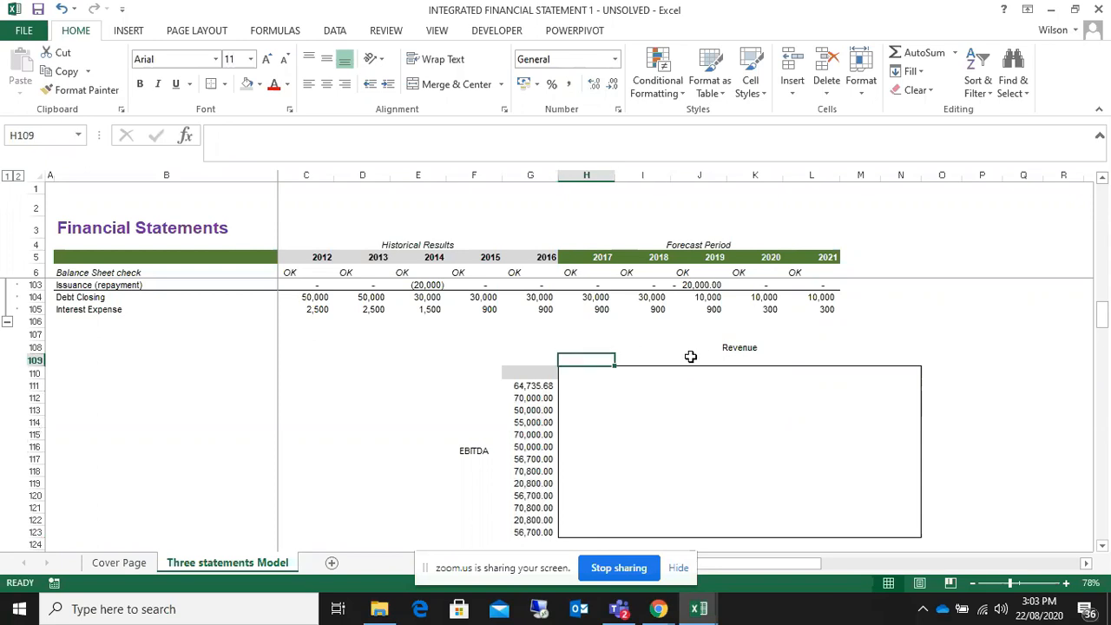
pyautogui.write('=')
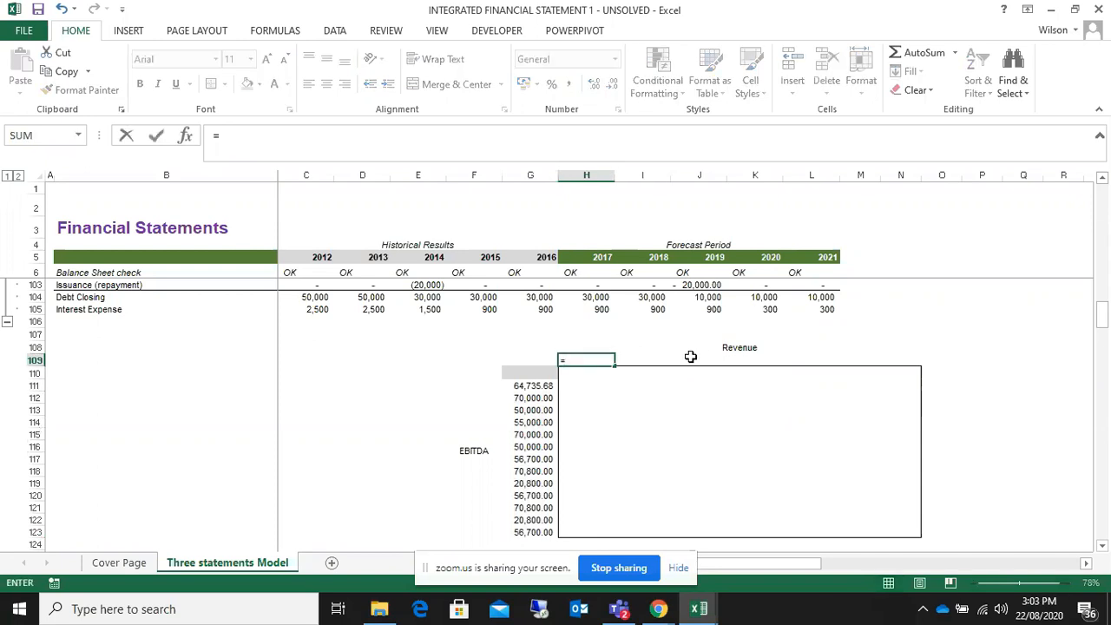
pyautogui.scroll(5, 690, 357)
pyautogui.scroll(-3, 690, 356)
pyautogui.press('Escape')
# - Copy the 2017 Revenue from the income statement, paste it as a value into H109 and apply the comma style
pyautogui.scroll(20, 692, 359)
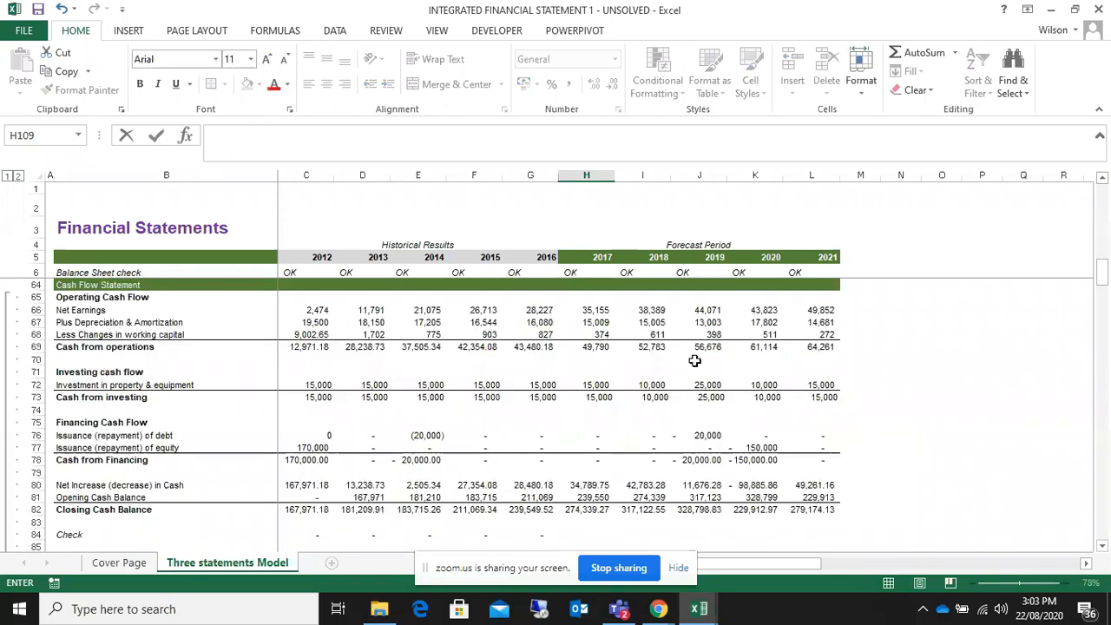
pyautogui.scroll(6, 696, 361)
pyautogui.scroll(-5, 698, 365)
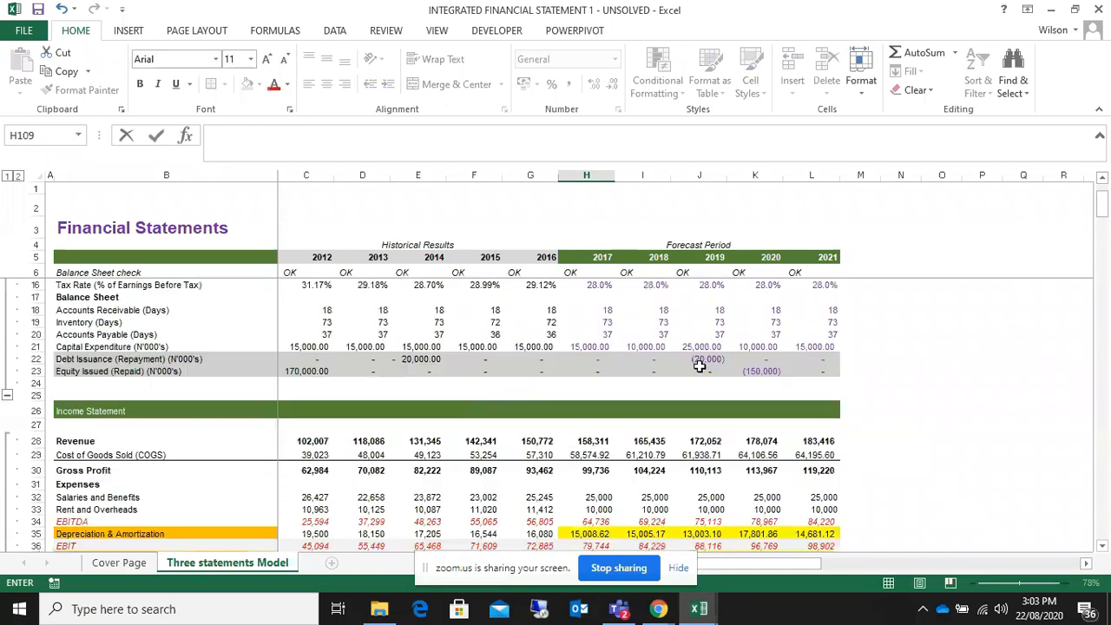
pyautogui.scroll(-1, 701, 373)
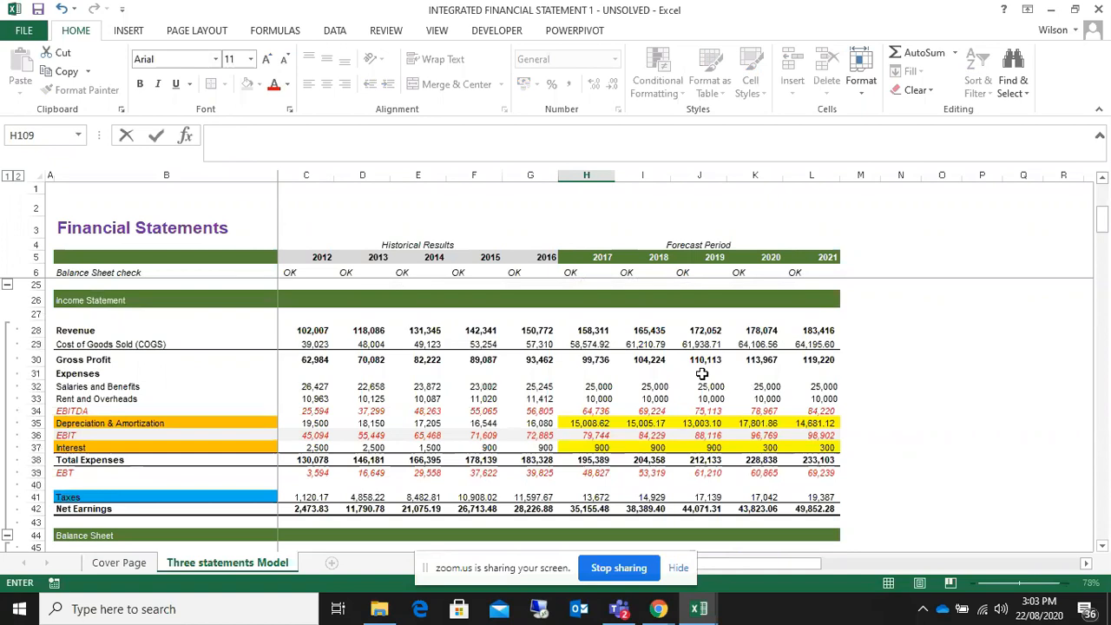
pyautogui.click(588, 330)
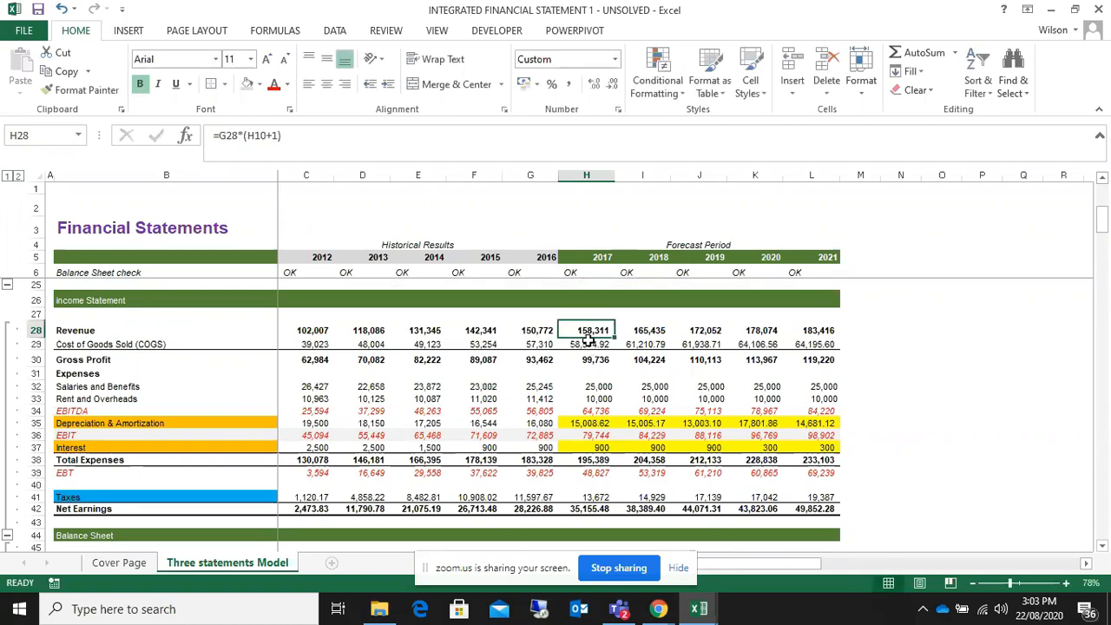
pyautogui.rightClick(582, 327)
pyautogui.click(642, 31)
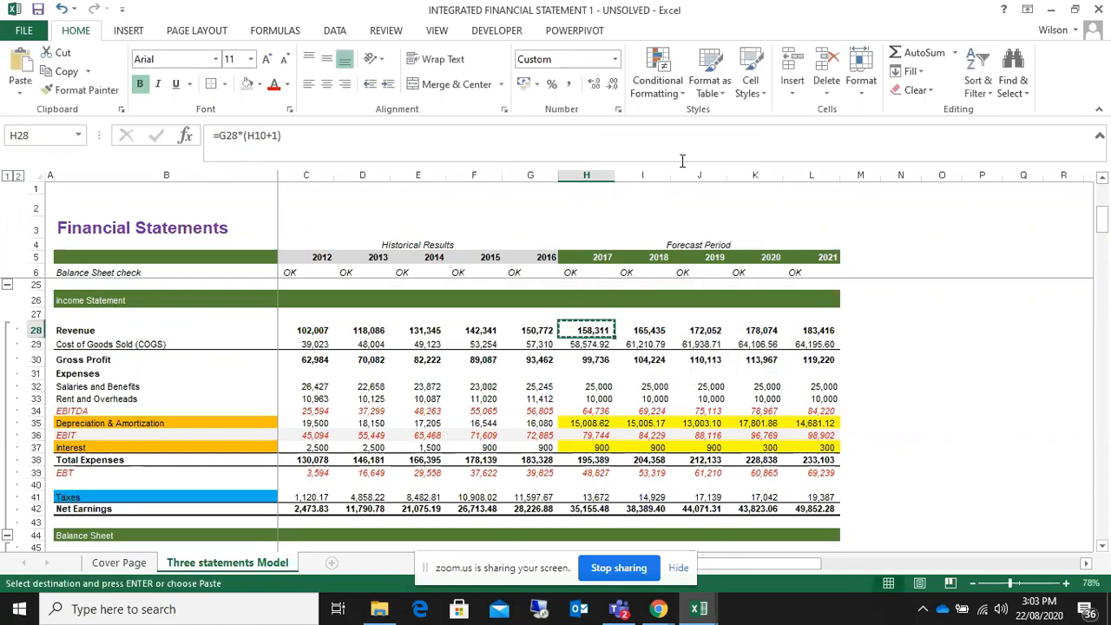
pyautogui.scroll(-3, 680, 175)
pyautogui.scroll(-20, 685, 198)
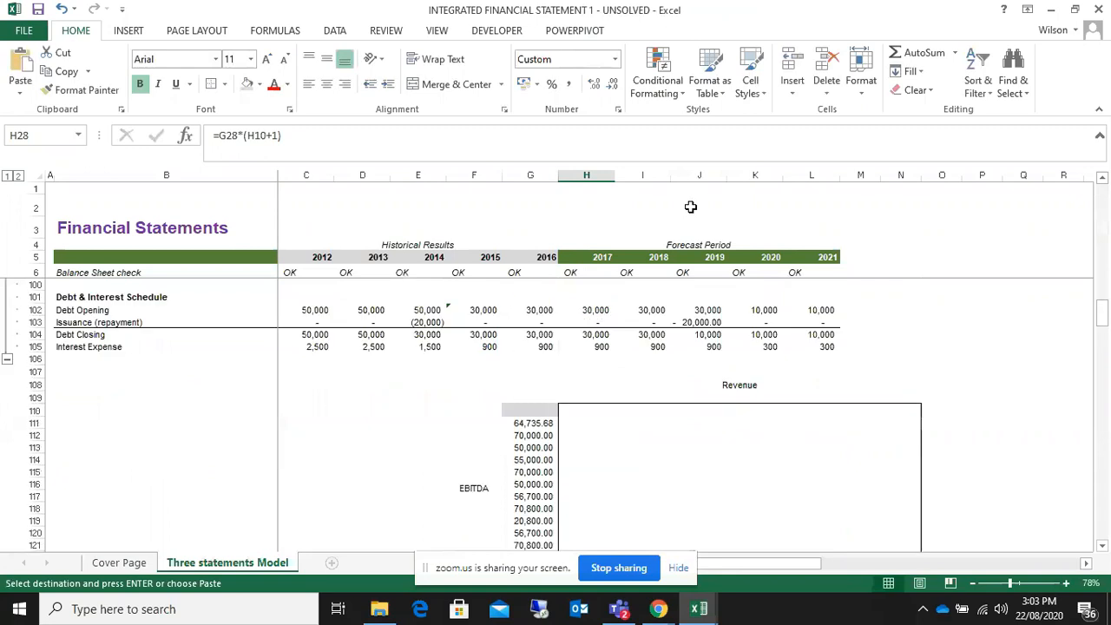
pyautogui.rightClick(575, 399)
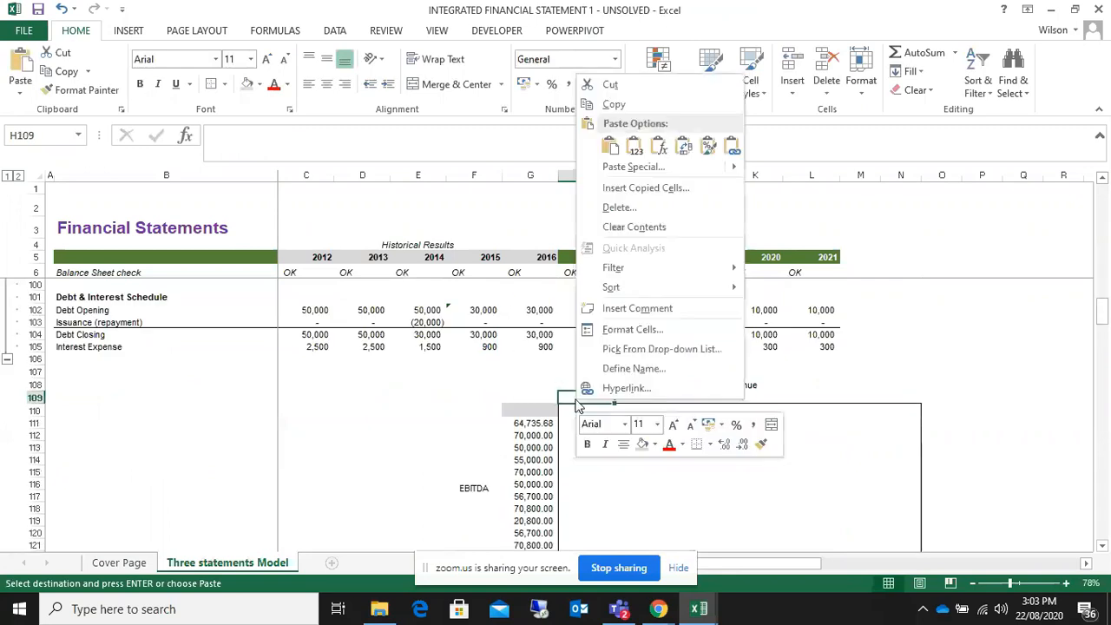
pyautogui.click(634, 150)
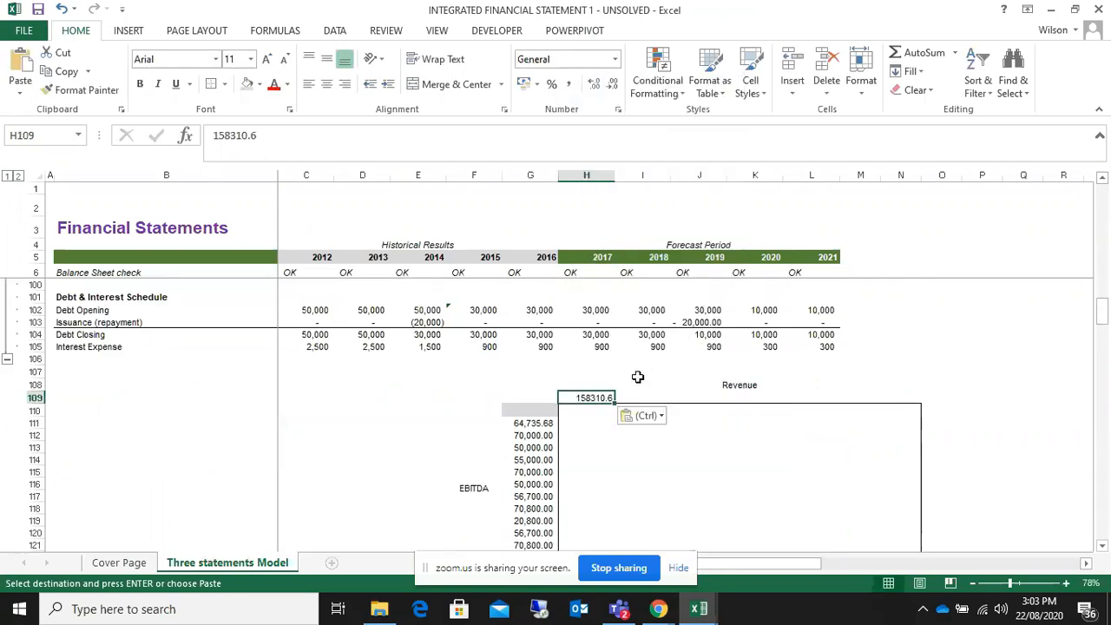
pyautogui.click(568, 83)
# - Enter the Revenue test values 200000, 150000 and 170000 in I109:K109
pyautogui.click(639, 396)
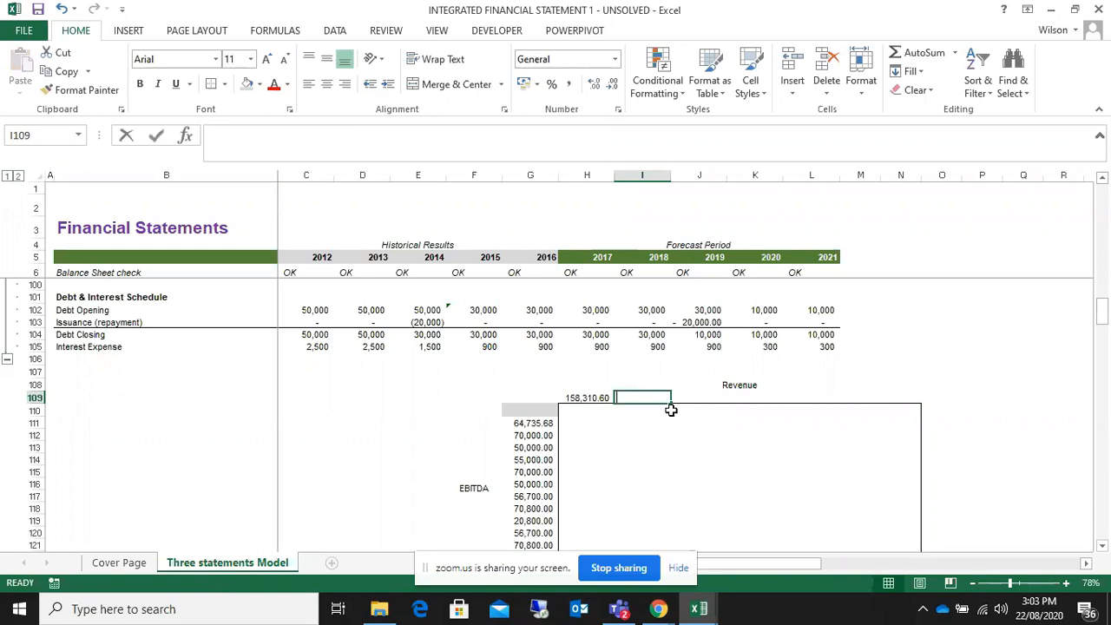
pyautogui.write('200000')
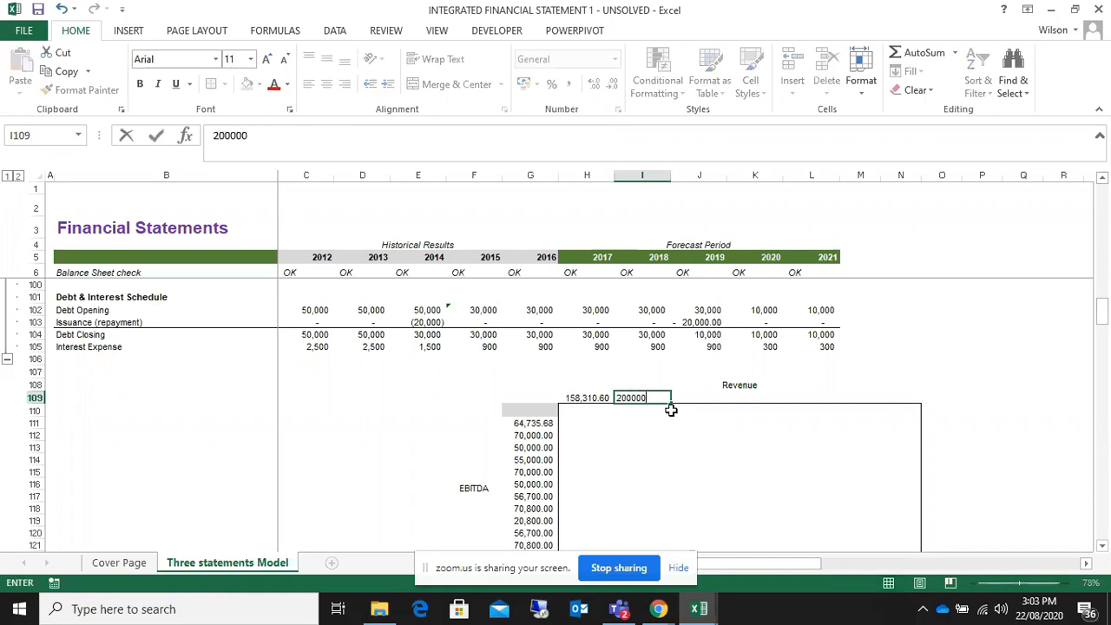
pyautogui.press('Tab')
pyautogui.write('15')
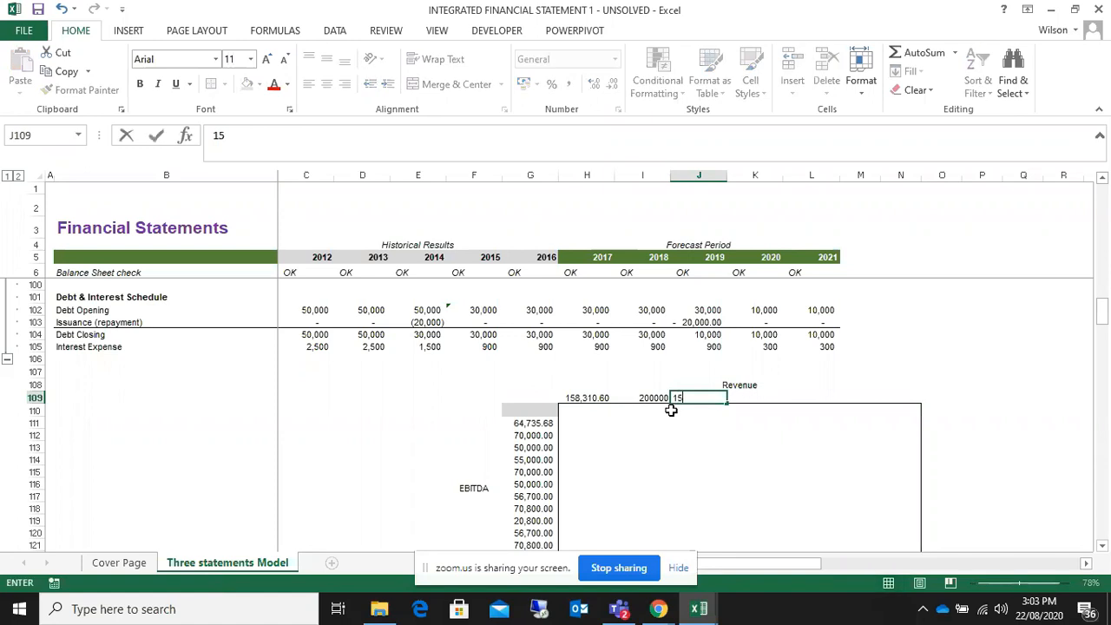
pyautogui.press('Tab')
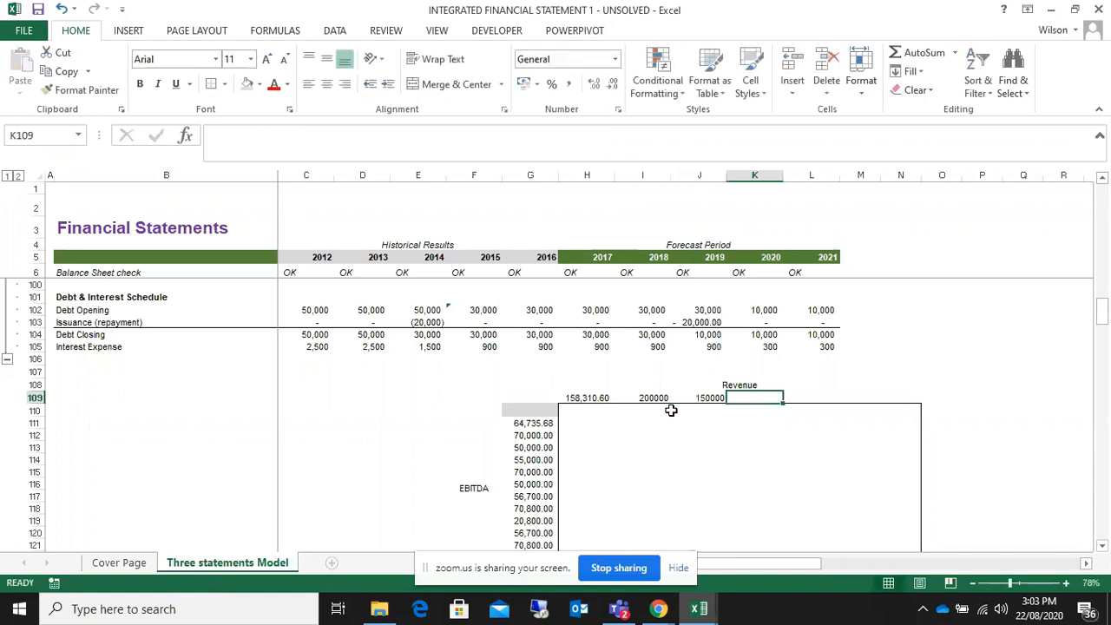
pyautogui.write('170000')
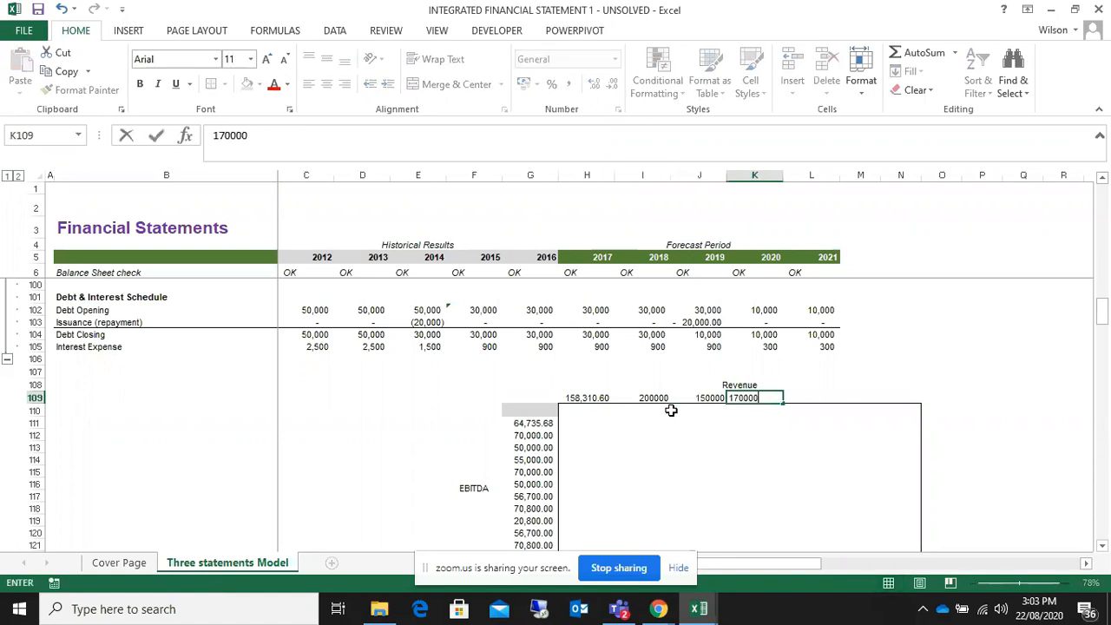
pyautogui.press('Tab')
# - Enter the Revenue test values 250000 in L109 and 185000 in M109
pyautogui.write('200')
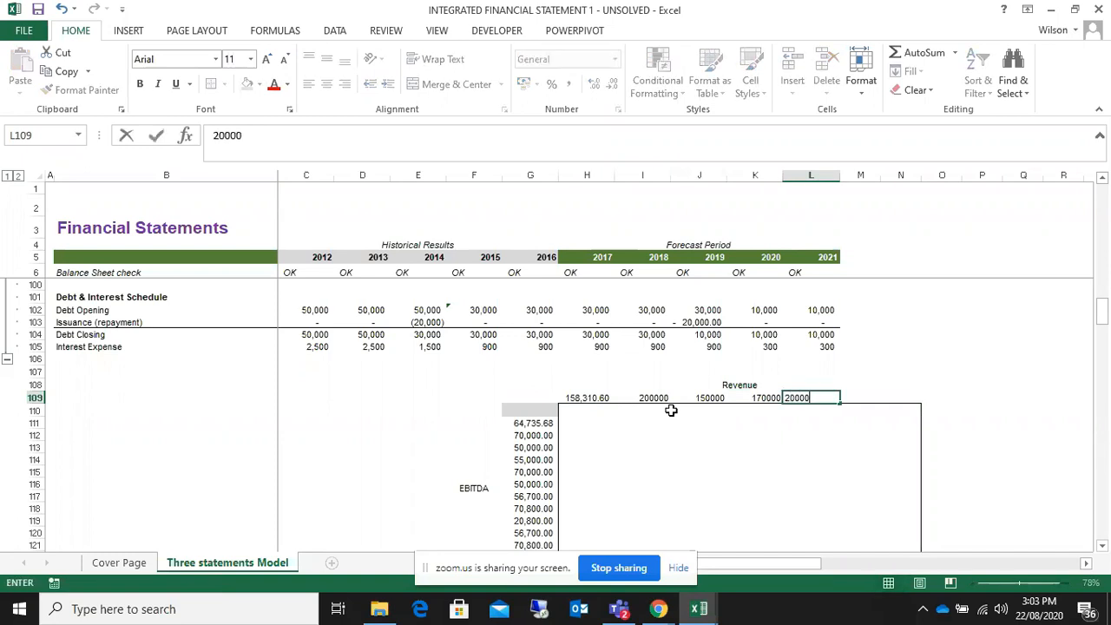
pyautogui.press('BackSpace')
pyautogui.press('BackSpace')
pyautogui.press('BackSpace')
pyautogui.press('Tab')
pyautogui.write('1')
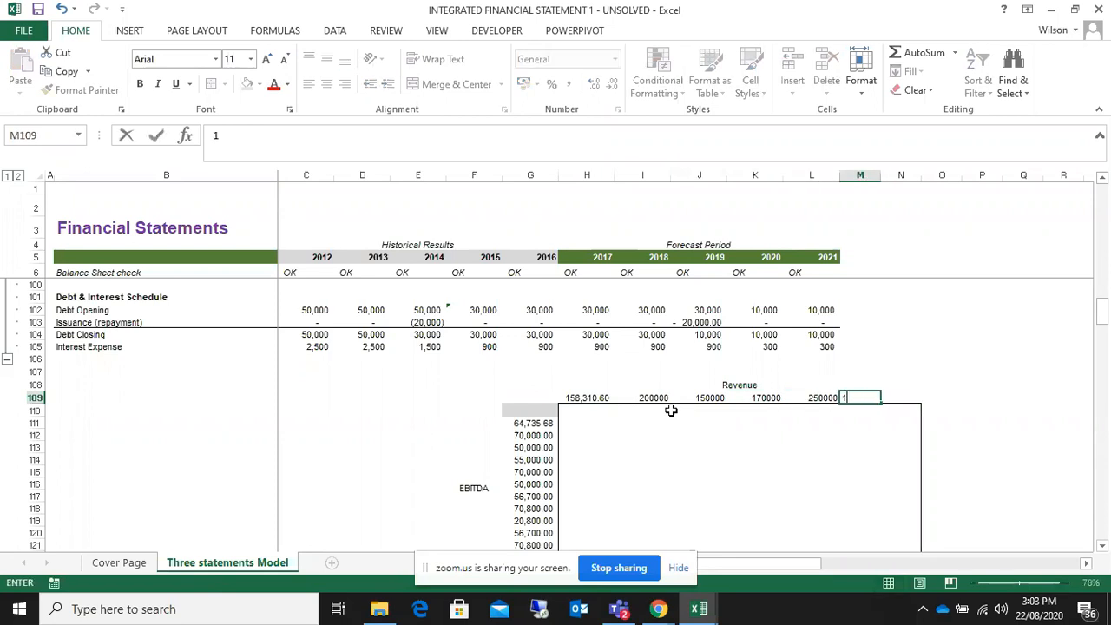
pyautogui.write('85000')
pyautogui.press('Tab')
# - Apply the comma number style to I109:N109 and enter 190000 as the last Revenue value in N109
pyautogui.moveTo(642, 398); pyautogui.dragTo(903, 398)
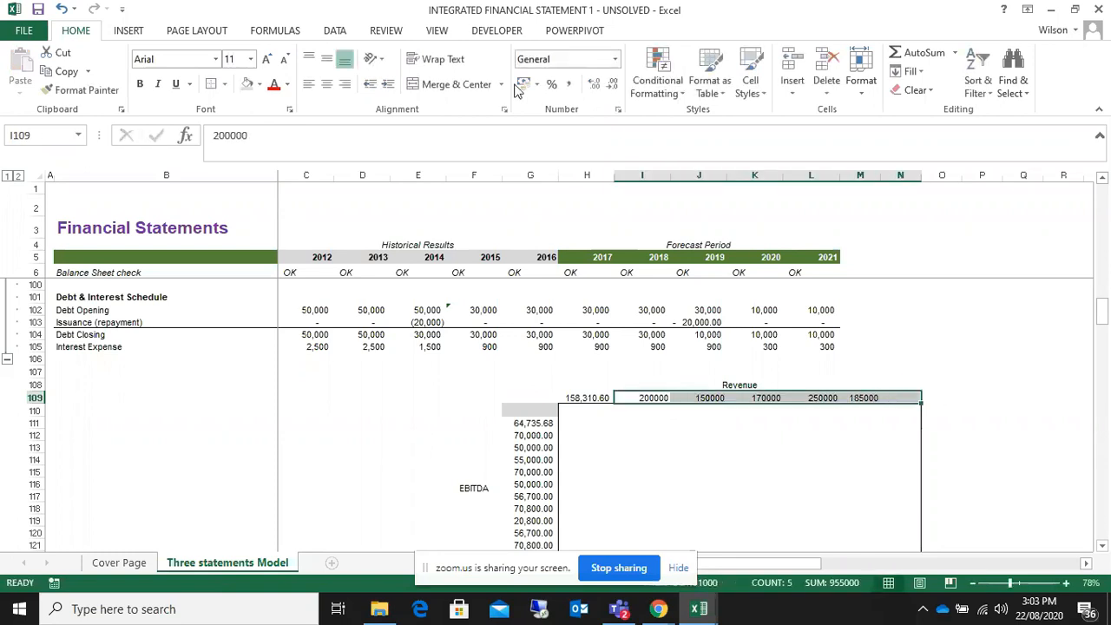
pyautogui.click(571, 87)
pyautogui.click(906, 395)
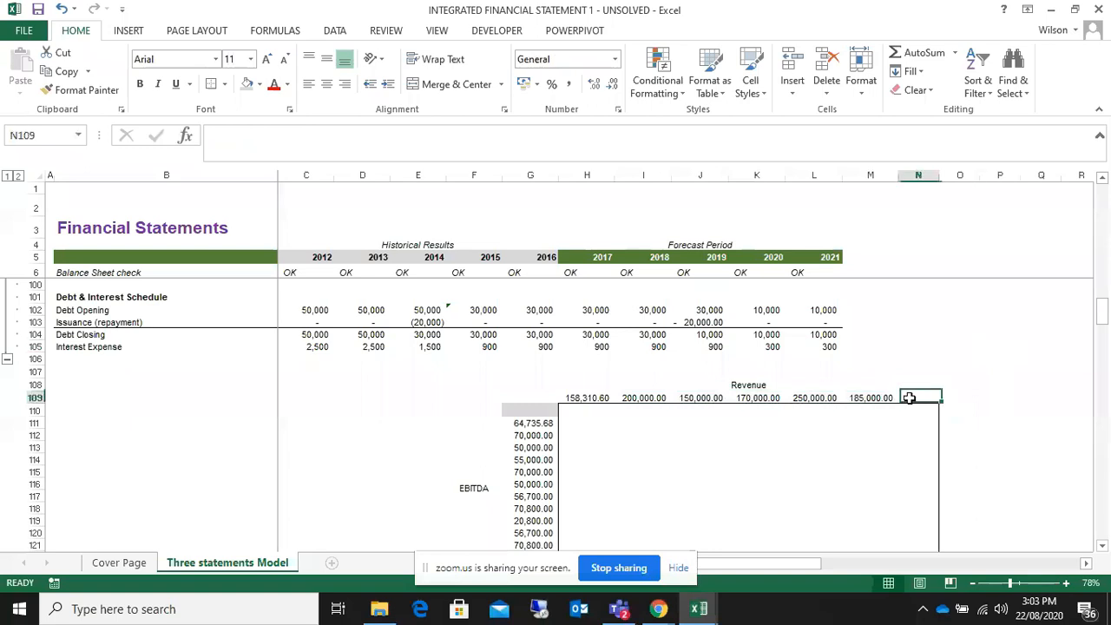
pyautogui.write('190000')
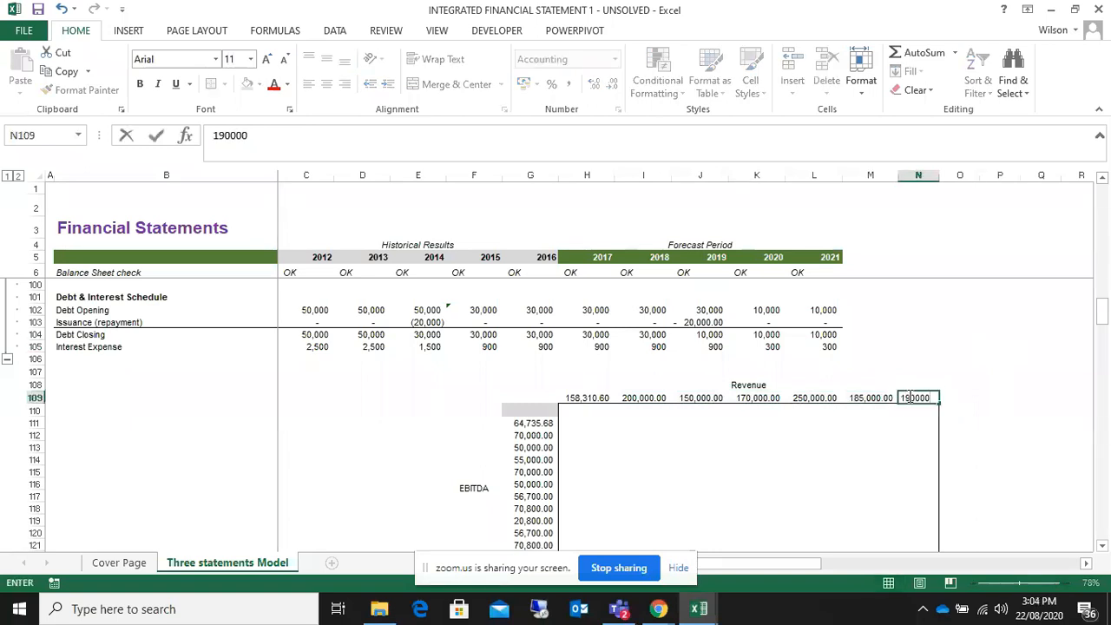
pyautogui.press('Return')
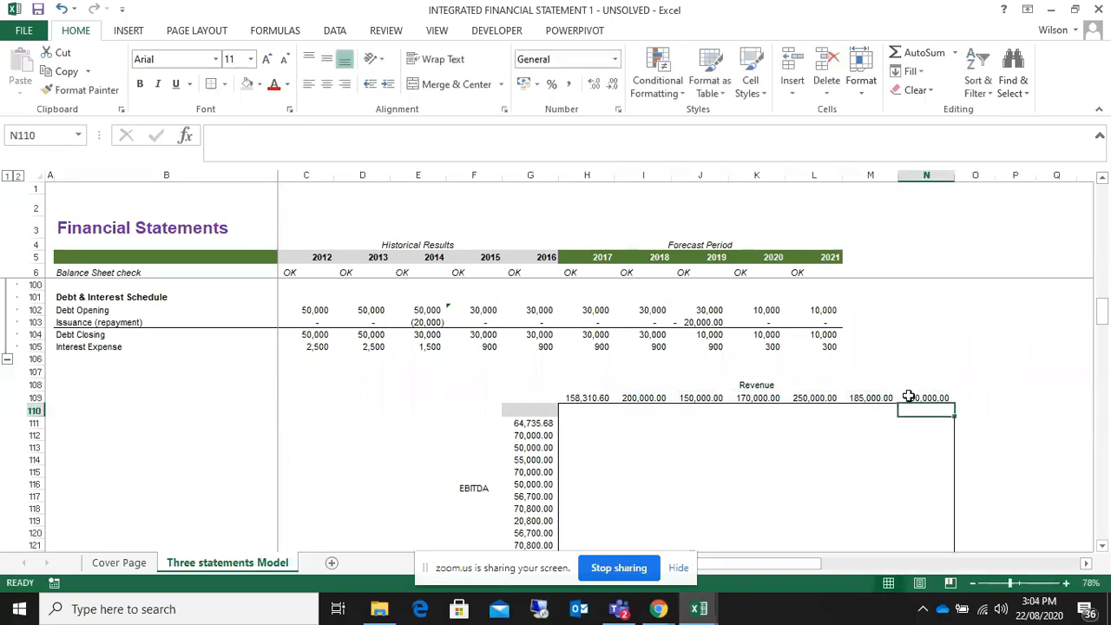
pyautogui.click(940, 378)
pyautogui.click(967, 354)
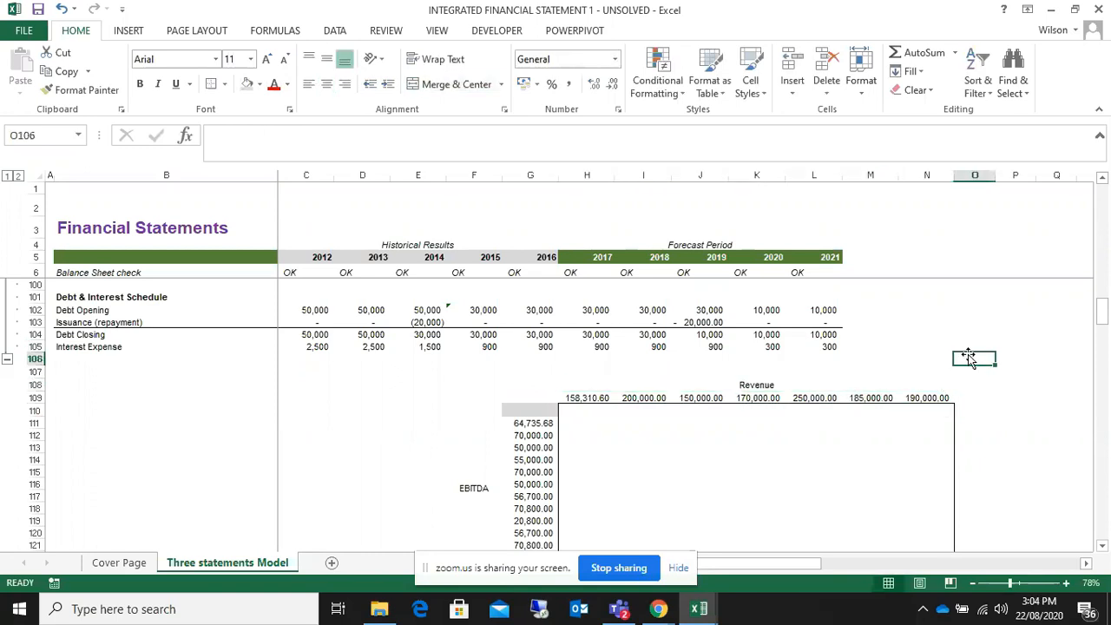
# - Try moving the grey corner fill from G110 up to G109, and undo both fill changes
pyautogui.scroll(-2, 753, 455)
pyautogui.scroll(2, 753, 454)
pyautogui.click(527, 399)
pyautogui.click(526, 410)
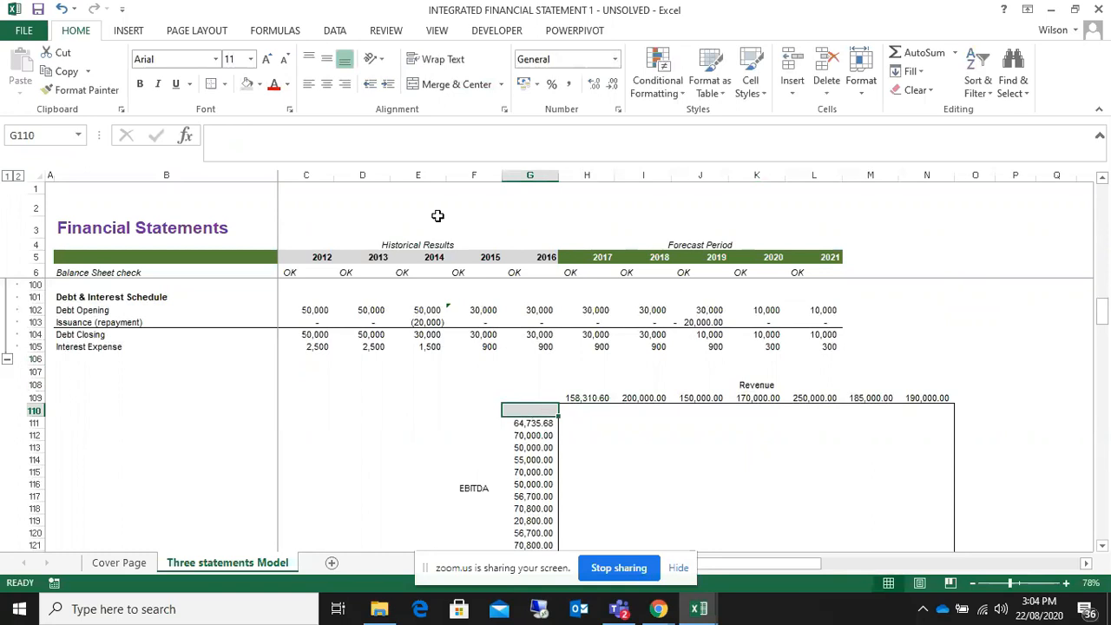
pyautogui.click(259, 85)
pyautogui.click(262, 228)
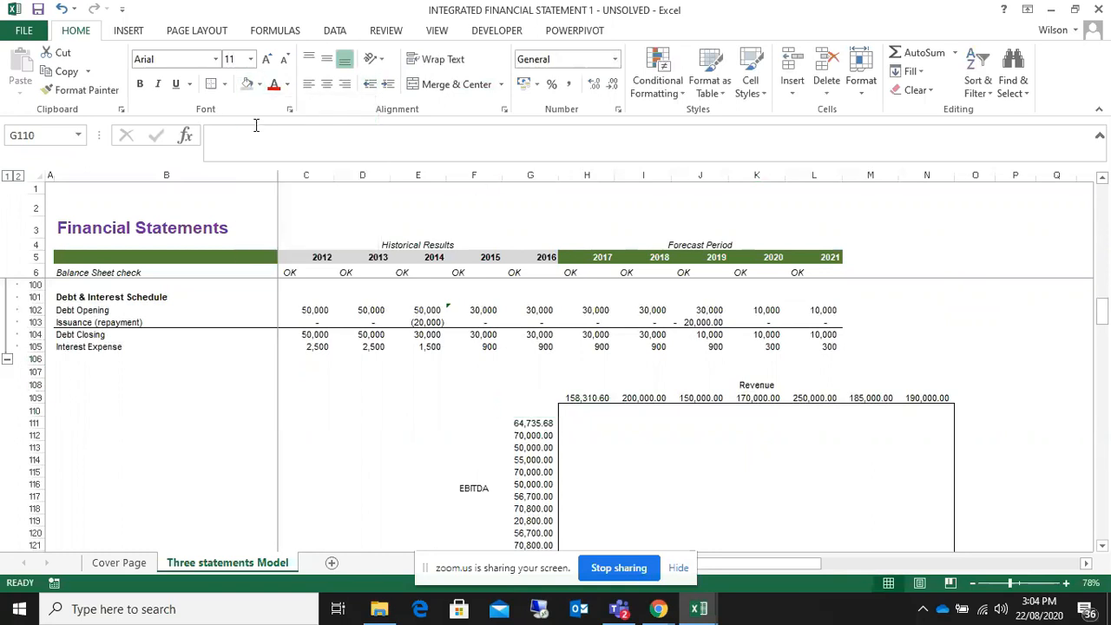
pyautogui.click(528, 396)
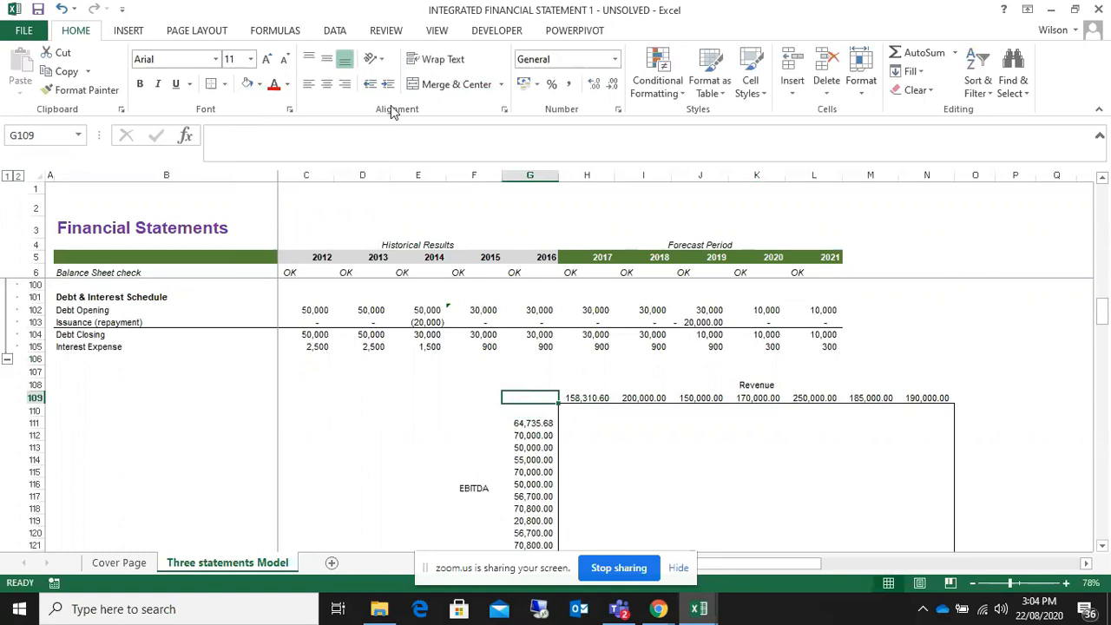
pyautogui.click(260, 85)
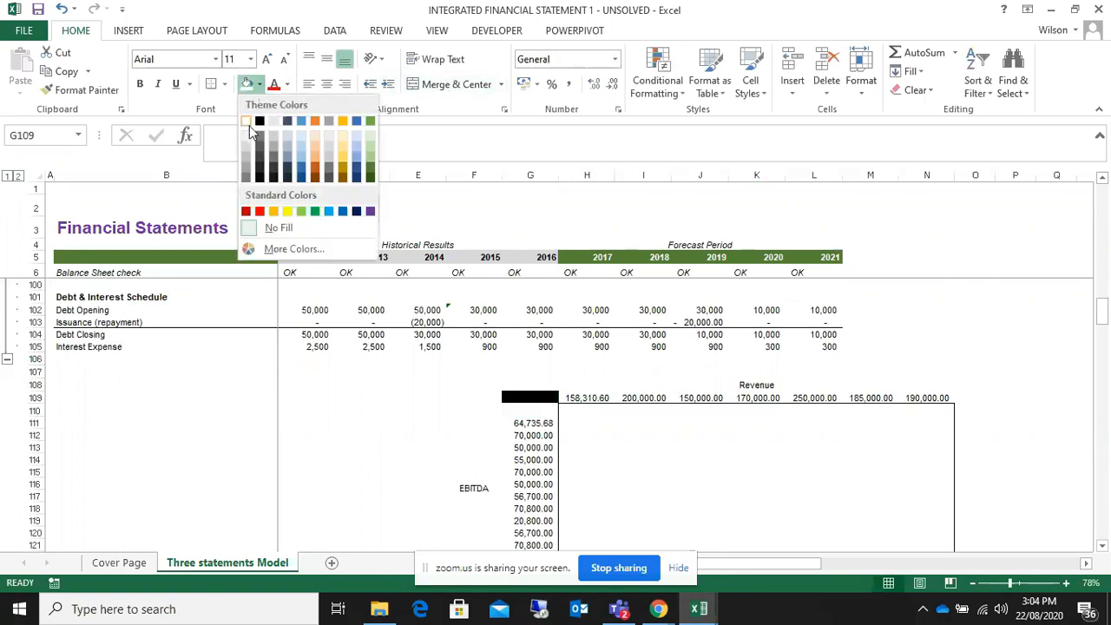
pyautogui.click(248, 130)
pyautogui.click(421, 471)
pyautogui.click(532, 410)
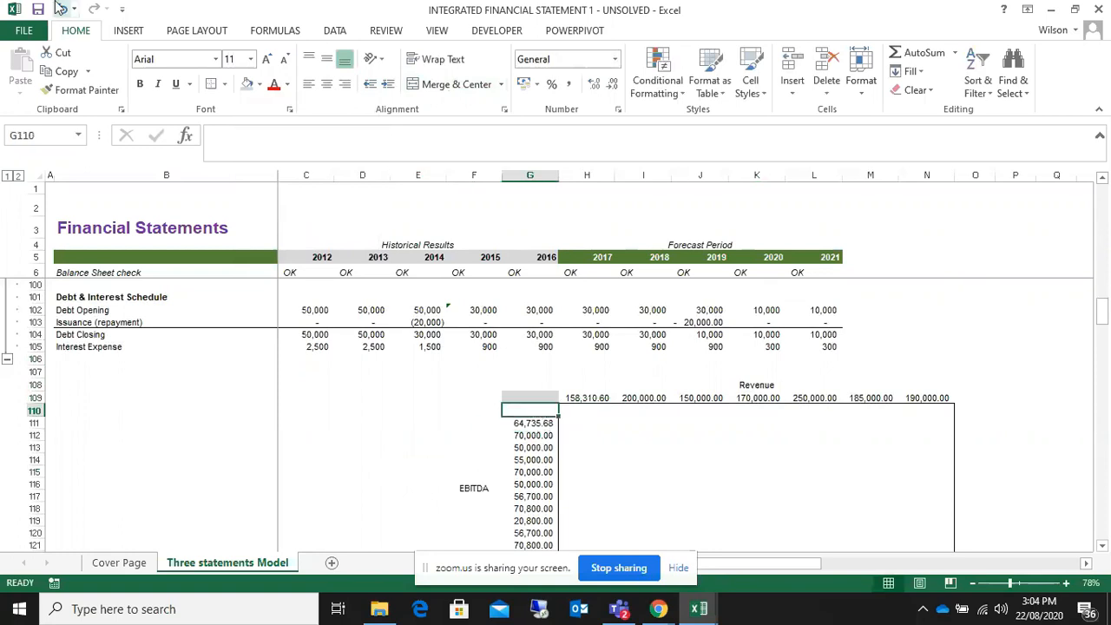
pyautogui.click(62, 10)
pyautogui.click(63, 11)
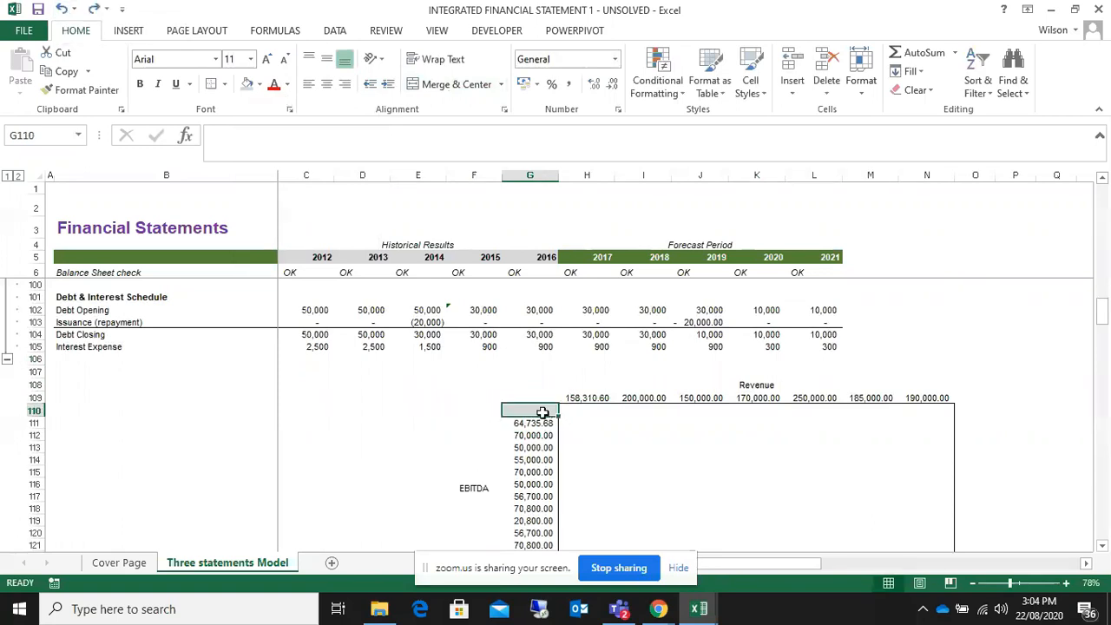
pyautogui.moveTo(556, 397); pyautogui.dragTo(651, 459)
pyautogui.moveTo(531, 409); pyautogui.dragTo(925, 398)
pyautogui.hotkey('ctrl', 'c')
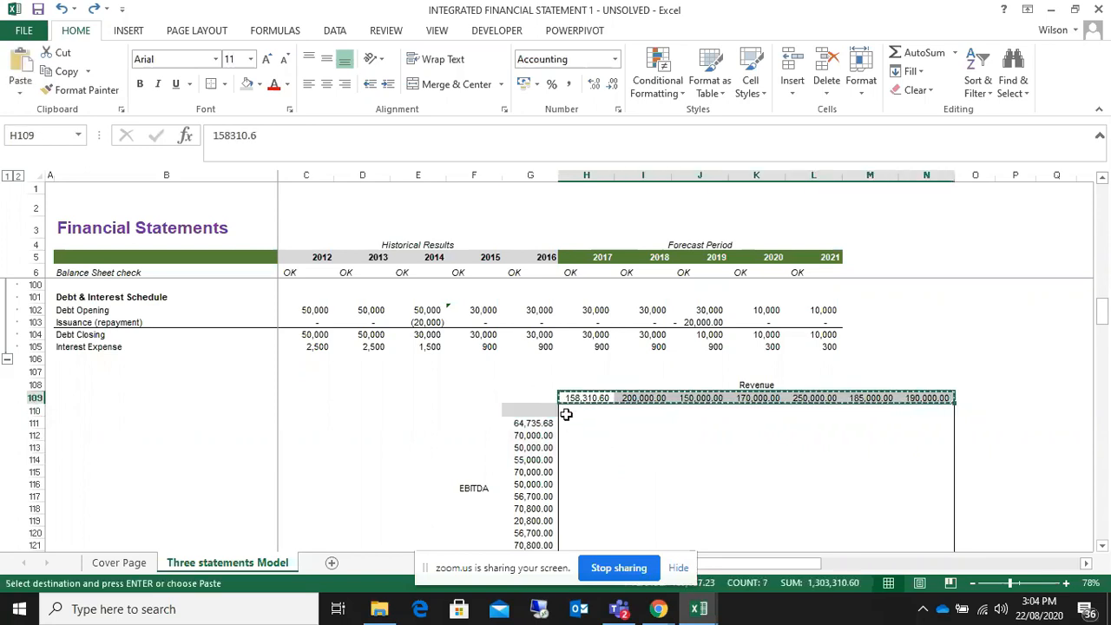
pyautogui.click(568, 409)
pyautogui.hotkey('ctrl', 'c')
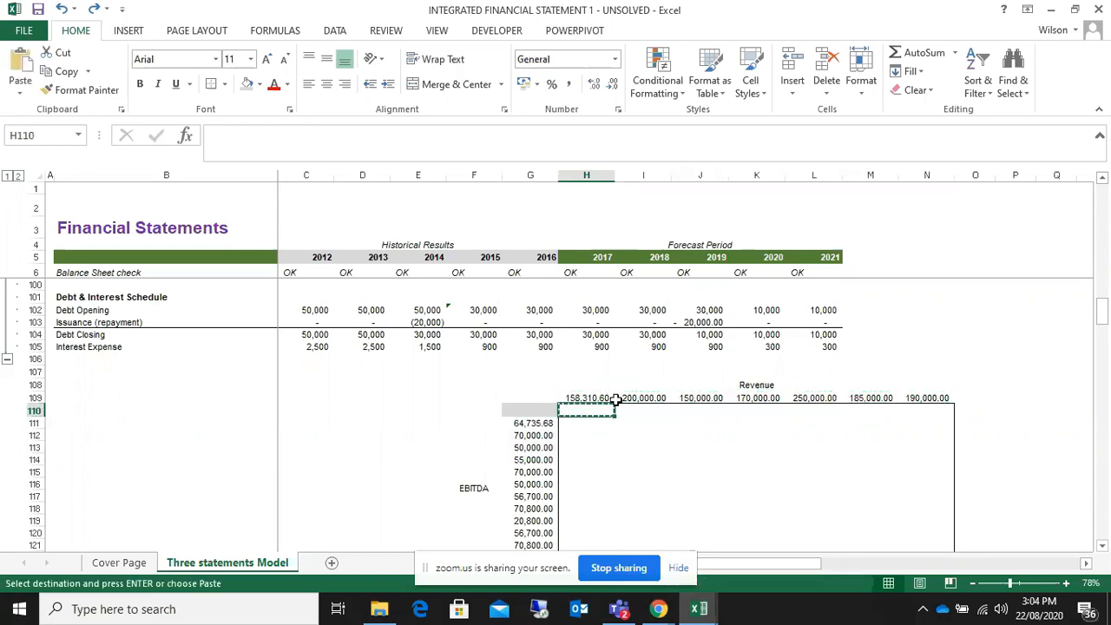
# - Move the Revenue values from H109:N109 down to H110:N110, in line with the grey corner cell
pyautogui.moveTo(579, 397); pyautogui.dragTo(916, 398)
pyautogui.hotkey('ctrl', 'c')
pyautogui.click(584, 412)
pyautogui.press('Return')
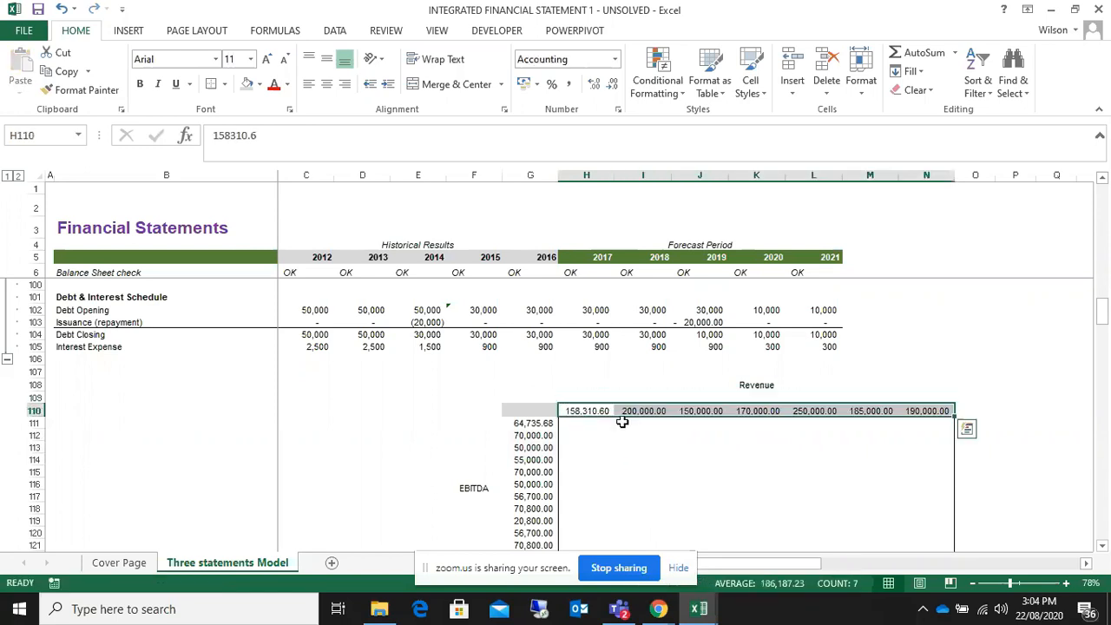
pyautogui.click(582, 396)
pyautogui.moveTo(568, 414); pyautogui.dragTo(940, 526)
pyautogui.moveTo(517, 374); pyautogui.dragTo(893, 373)
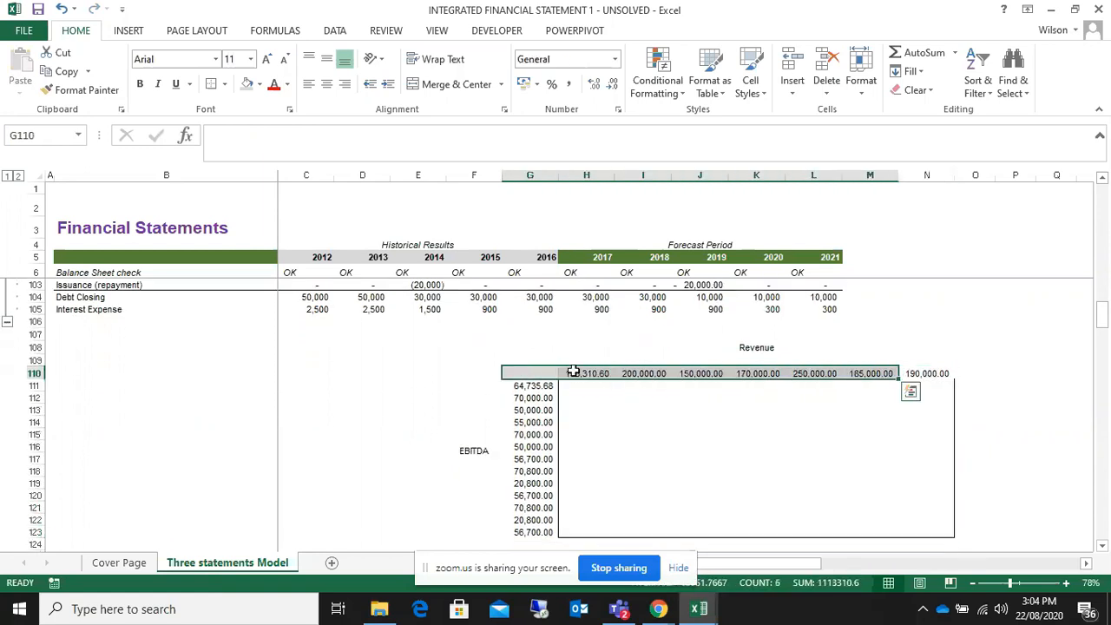
pyautogui.click(532, 372)
pyautogui.click(600, 372)
pyautogui.moveTo(654, 372); pyautogui.dragTo(908, 376)
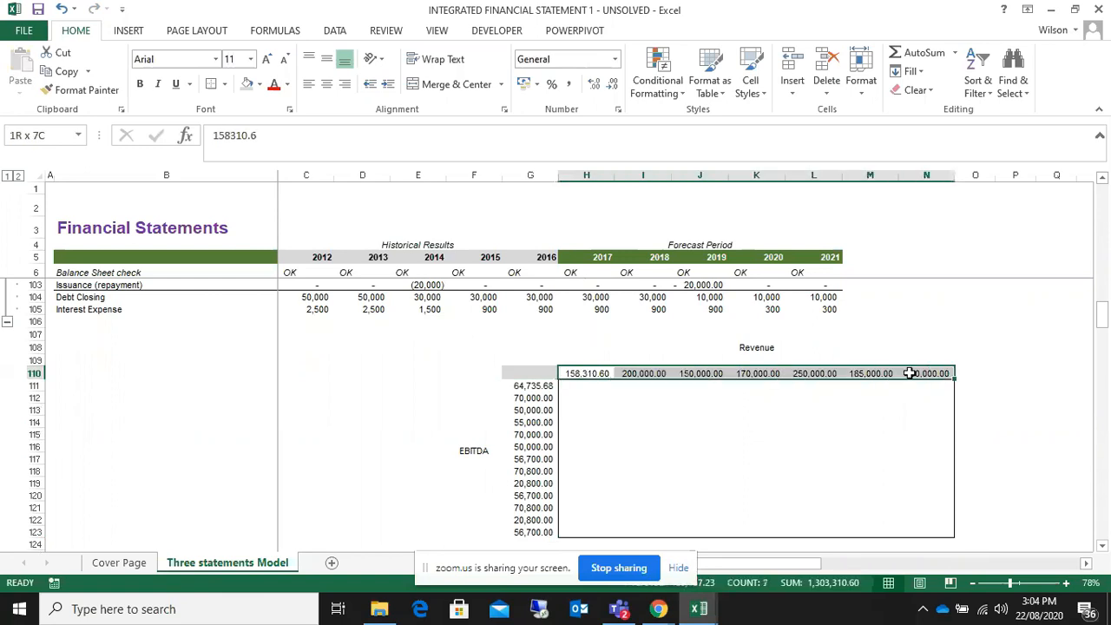
# - Reapply the outside border around the empty grid body H111:N123
pyautogui.click(664, 414)
pyautogui.moveTo(561, 384); pyautogui.dragTo(937, 531)
pyautogui.click(212, 83)
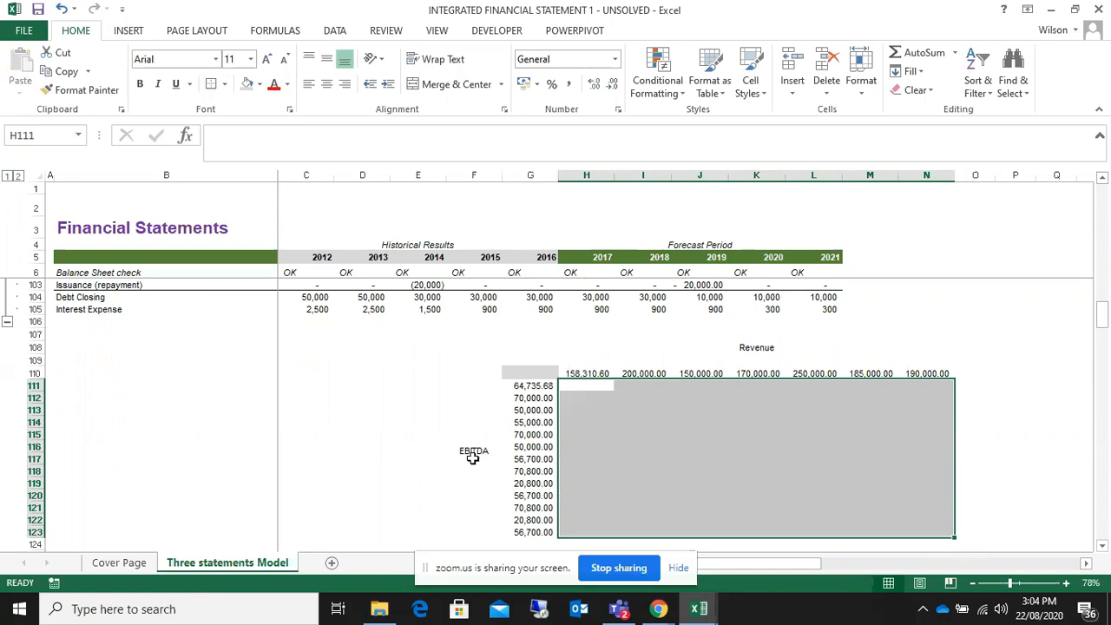
pyautogui.click(472, 453)
pyautogui.click(339, 396)
# - Move the merged Revenue heading from row 108 down to H109:N109, directly above the Revenue values
pyautogui.click(737, 348)
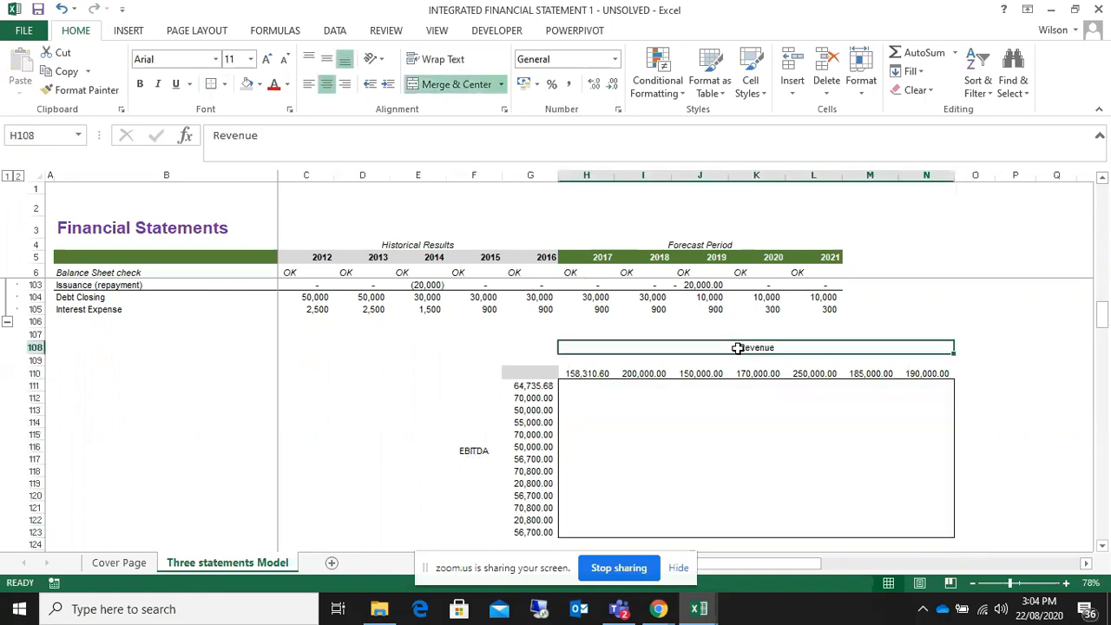
pyautogui.hotkey('ctrl', 'c')
pyautogui.click(647, 359)
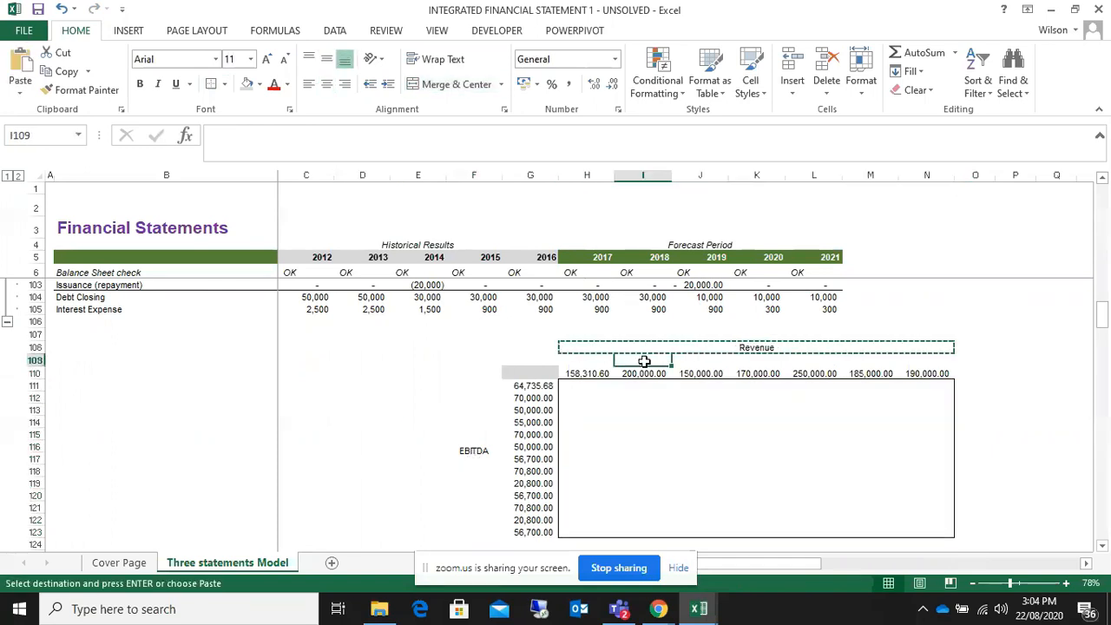
pyautogui.click(580, 362)
pyautogui.press('Return')
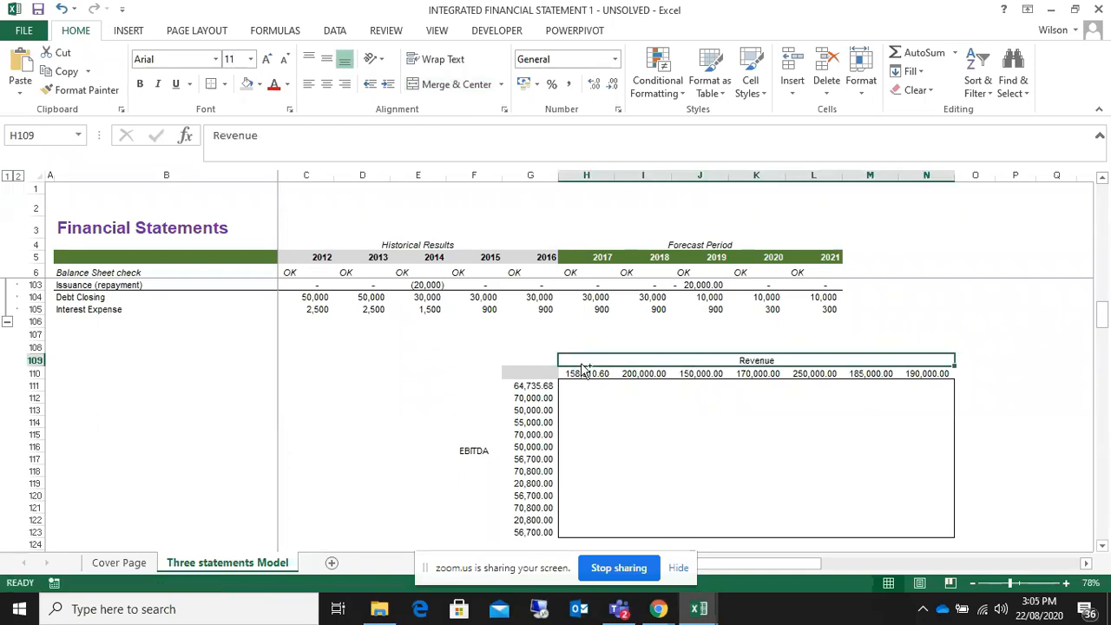
pyautogui.click(457, 362)
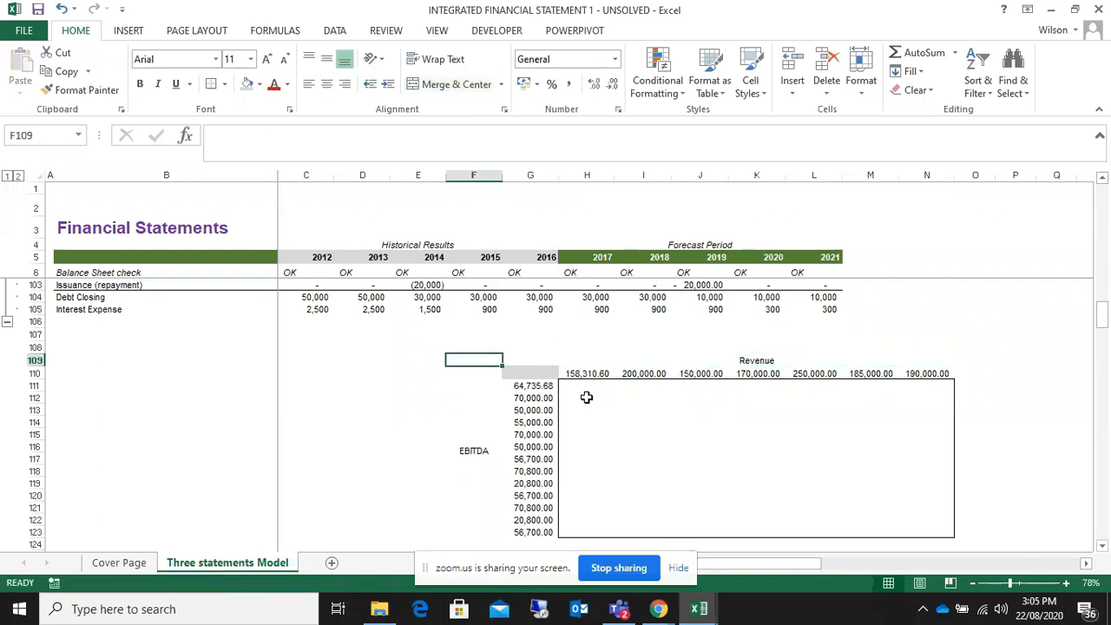
# - Enter the title "Sensitivity Analysis" in G107 above the grid
pyautogui.click(527, 338)
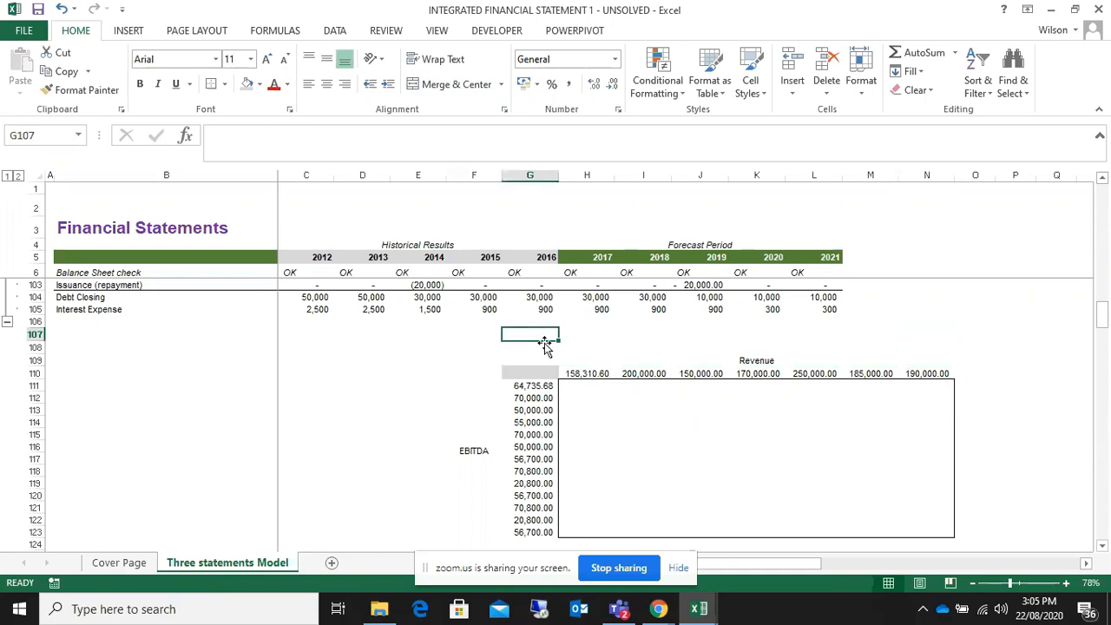
pyautogui.click(541, 348)
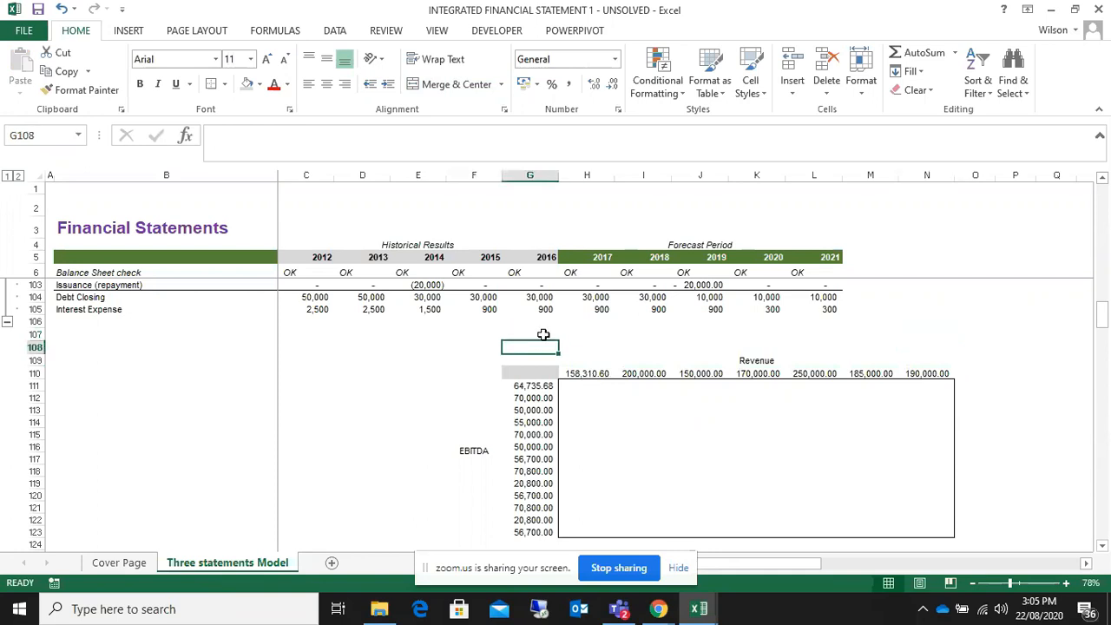
pyautogui.click(543, 334)
pyautogui.write('Sensit')
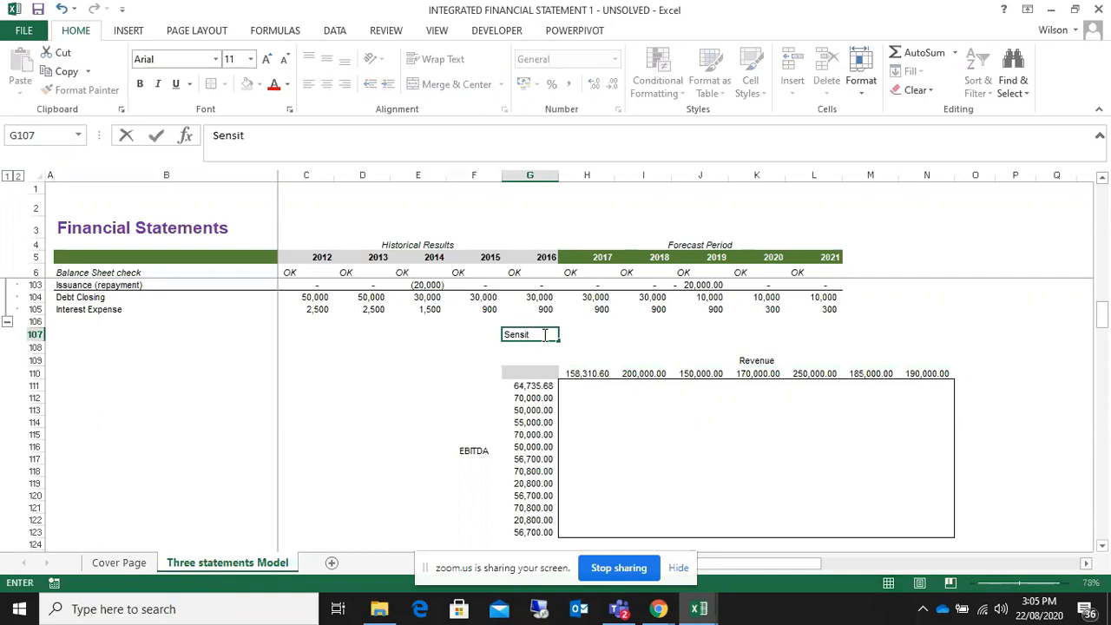
pyautogui.write('ivity Anal')
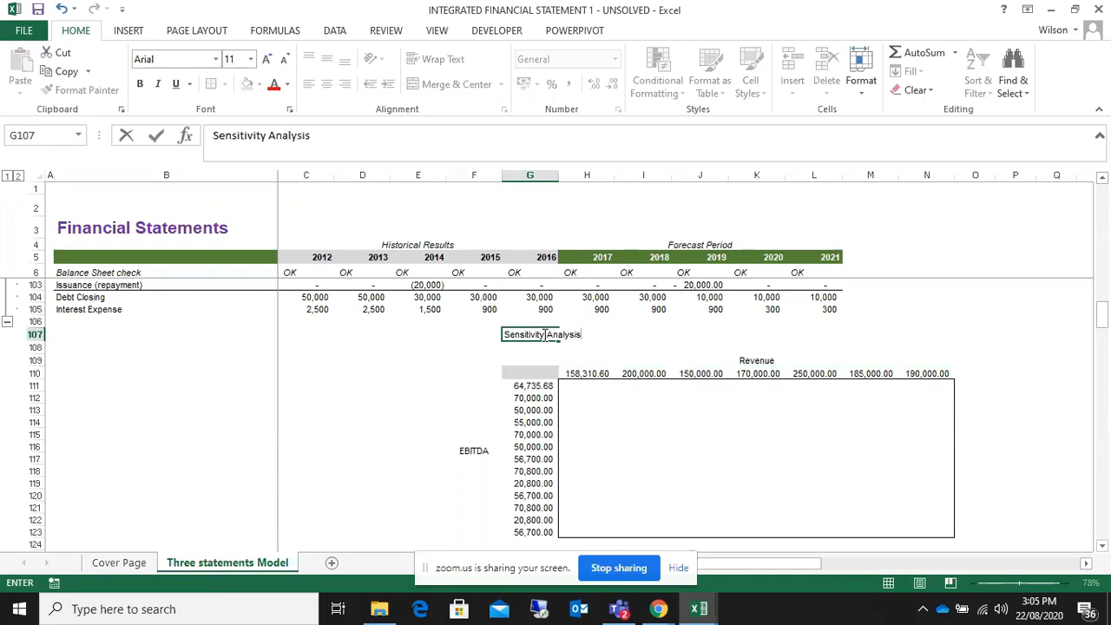
pyautogui.write('ysis')
pyautogui.click(473, 357)
# - Format the Sensitivity Analysis title in G107 as red italic text
pyautogui.click(519, 336)
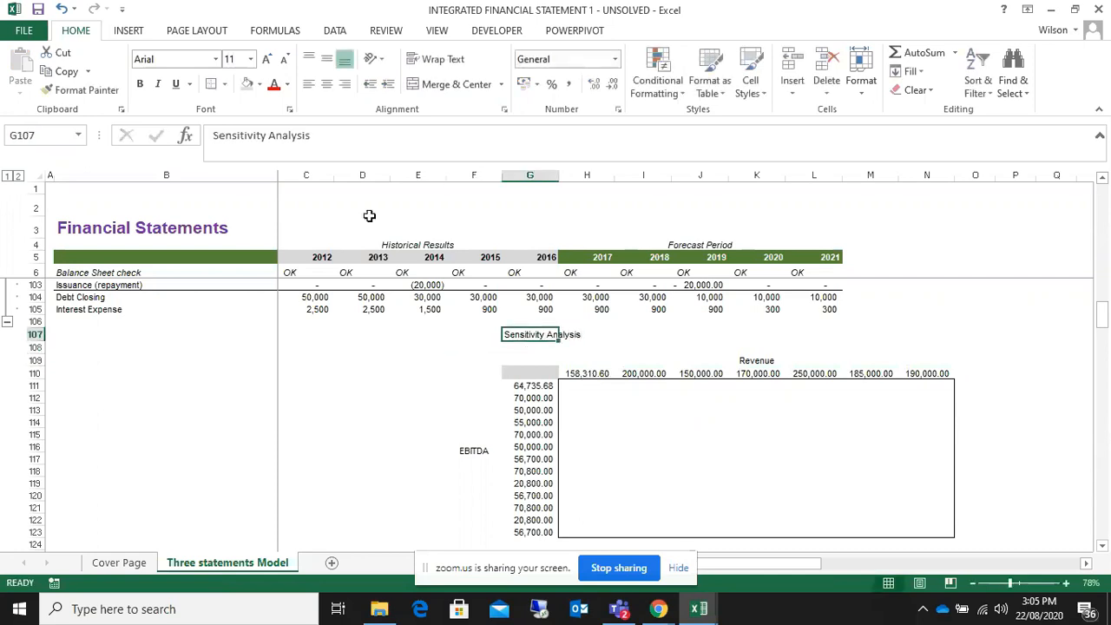
pyautogui.click(158, 90)
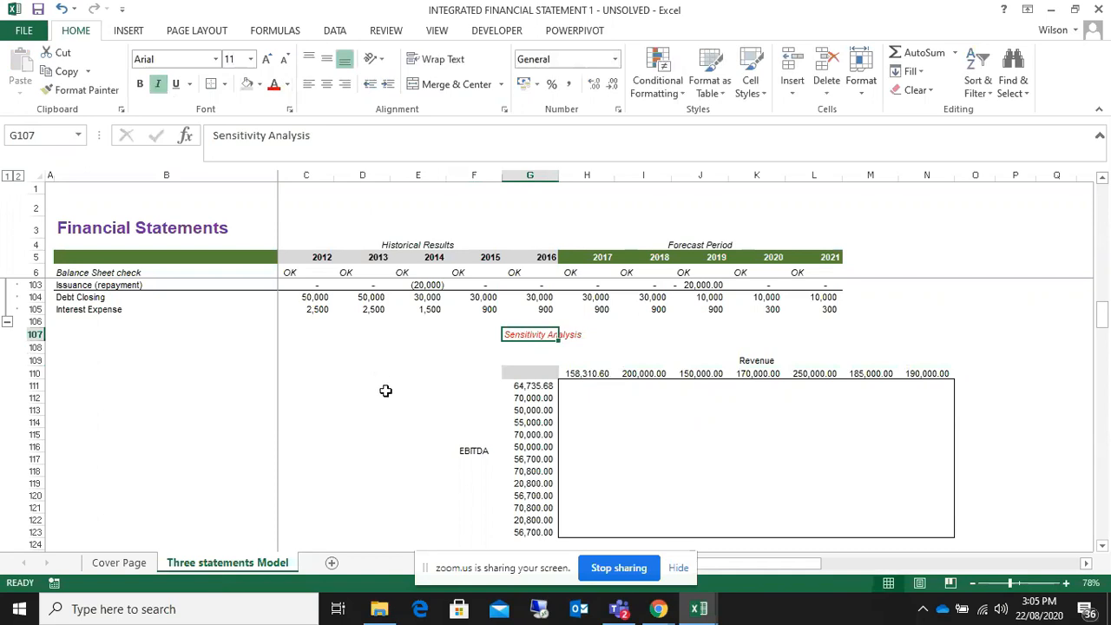
pyautogui.click(384, 389)
pyautogui.click(652, 420)
# - Link the grey corner cell G110 to the 2017 EBITDA in the income statement with =H34
pyautogui.click(535, 372)
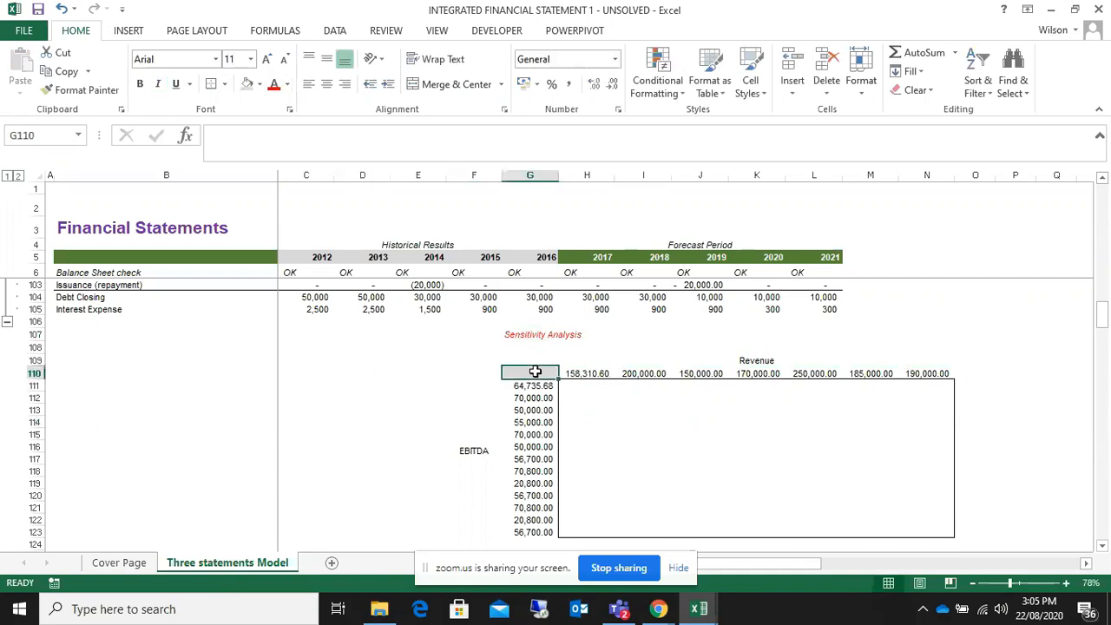
pyautogui.write('=')
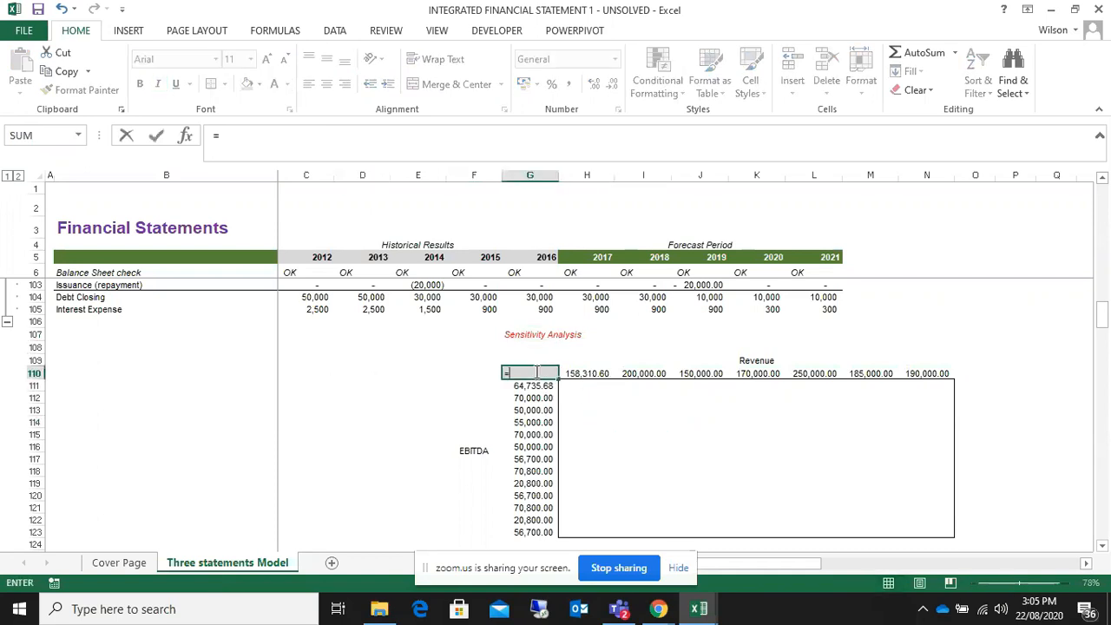
pyautogui.scroll(17, 536, 373)
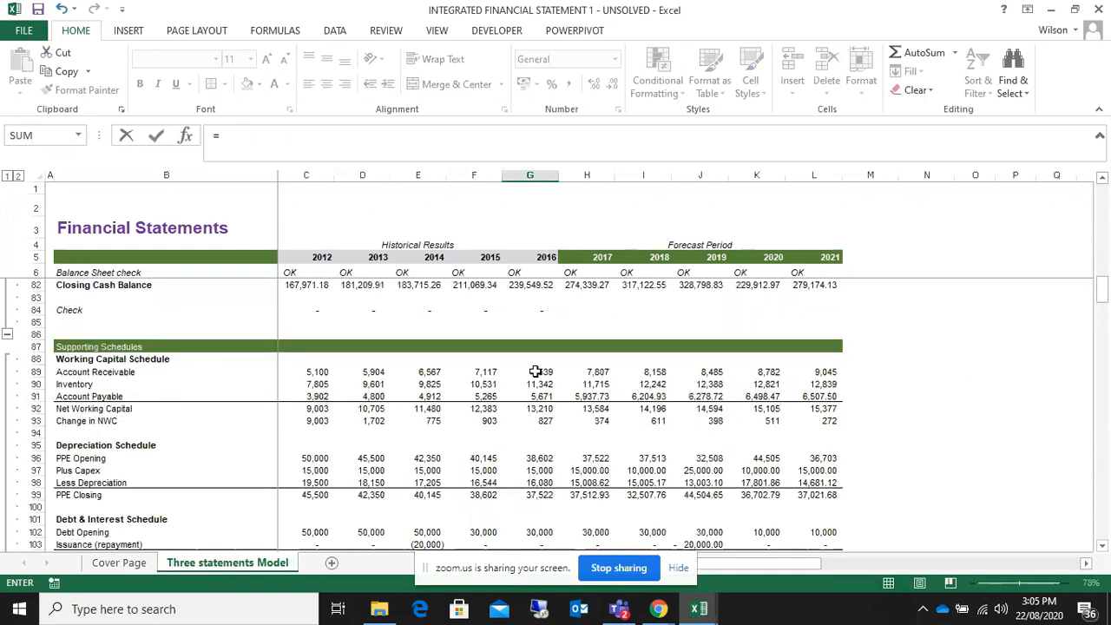
pyautogui.scroll(8, 532, 368)
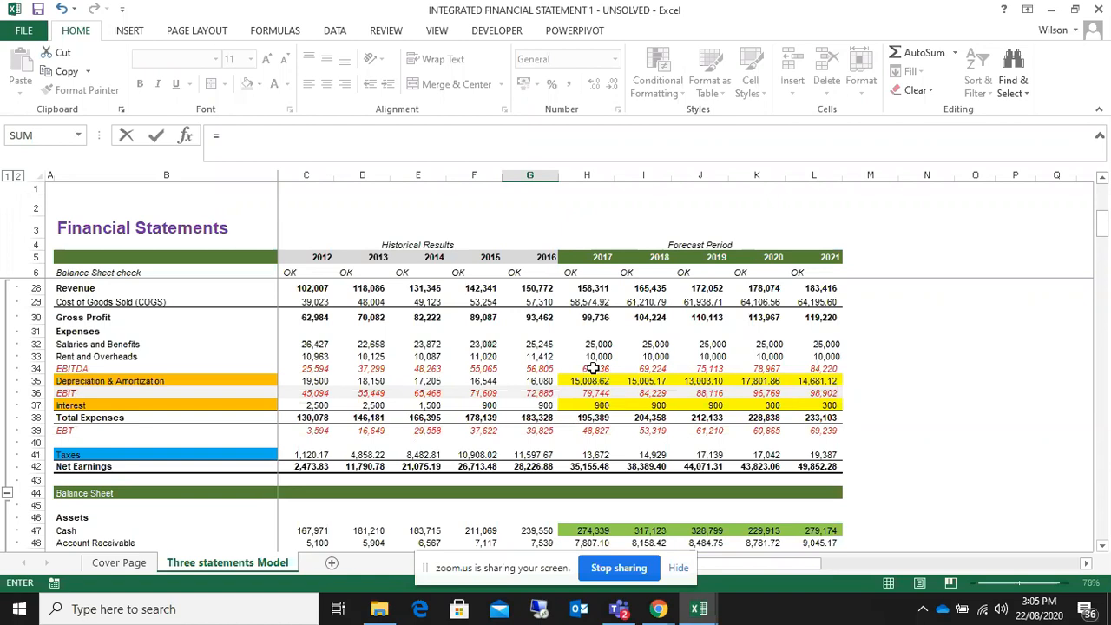
pyautogui.click(592, 368)
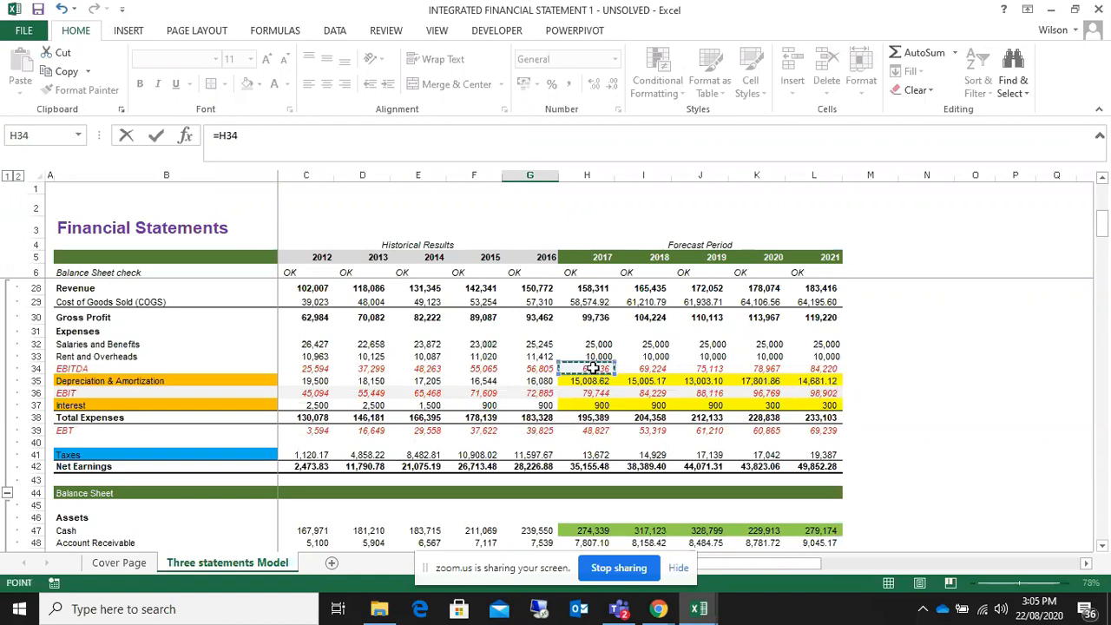
pyautogui.press('Return')
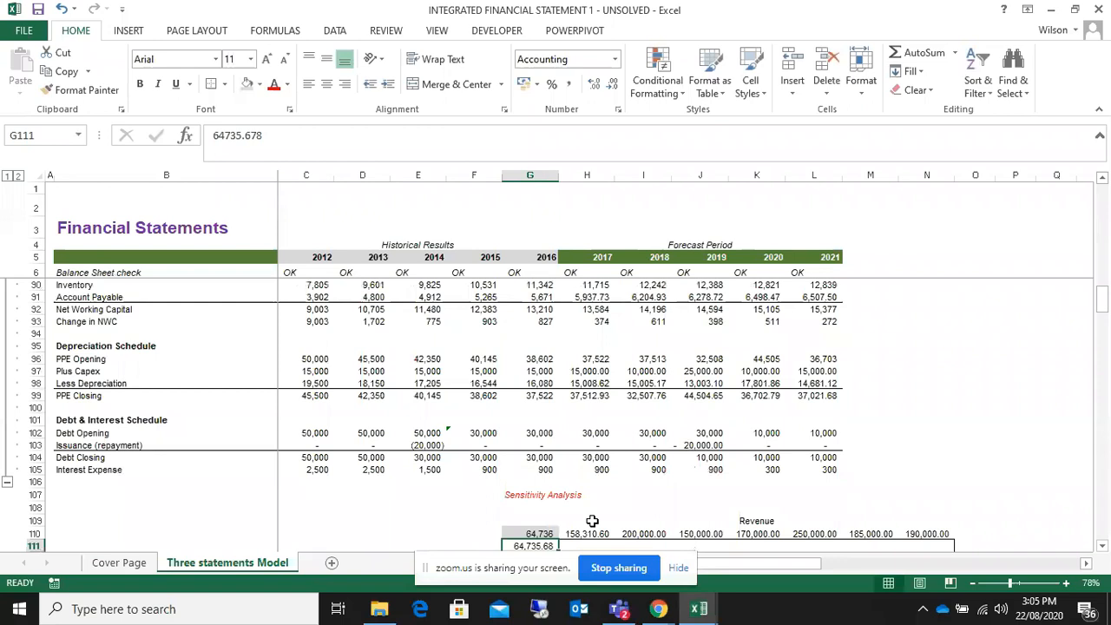
# - Re-enter the corner formula in G110 as =H34, pointing to the 2017 EBITDA cell
pyautogui.click(526, 534)
pyautogui.scroll(-1, 526, 534)
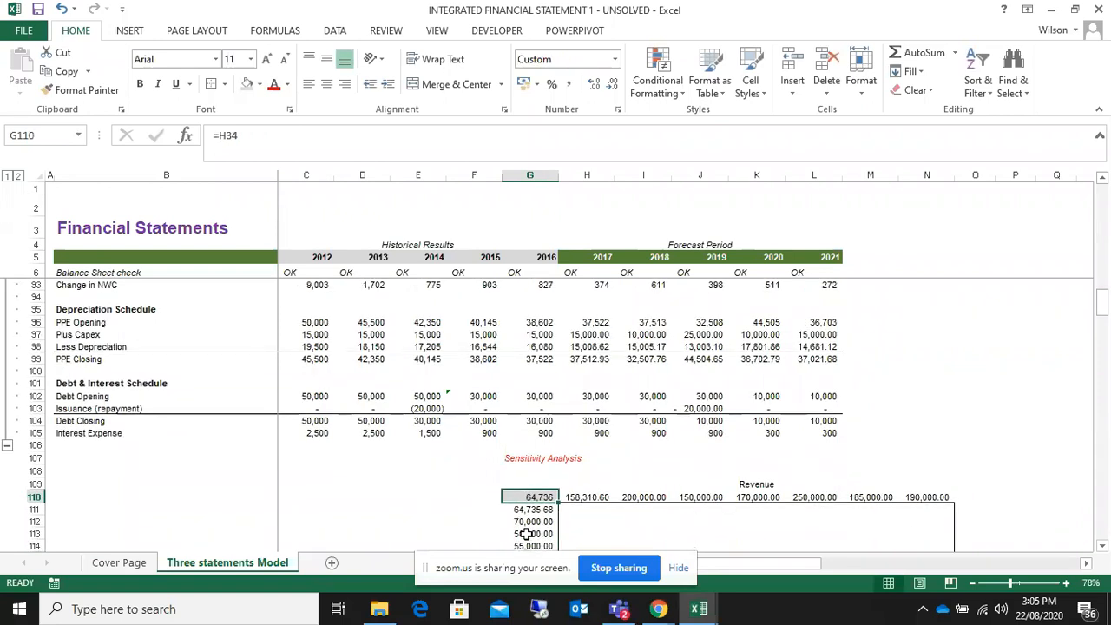
pyautogui.write('=')
pyautogui.press('Up')
pyautogui.press('Up')
pyautogui.press('Up')
pyautogui.press('Up')
pyautogui.press('Up')
pyautogui.press('Up')
pyautogui.press('Up')
pyautogui.press('Up')
pyautogui.press('Up')
pyautogui.press('Up')
pyautogui.press('Up')
pyautogui.press('Up')
pyautogui.press('Up')
pyautogui.press('Up')
pyautogui.press('Up')
pyautogui.press('Up')
pyautogui.press('Up')
pyautogui.press('Up')
pyautogui.press('Up')
pyautogui.press('Up')
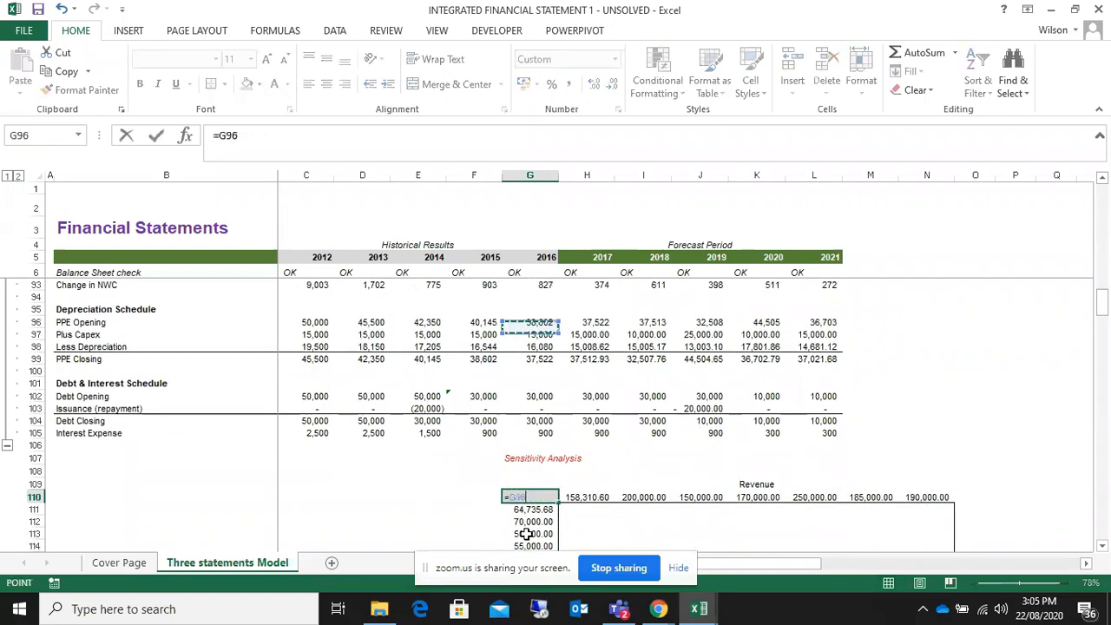
pyautogui.press('Up')
pyautogui.press('Up')
pyautogui.press('Up')
pyautogui.press('Up')
pyautogui.press('Up')
pyautogui.press('Up')
pyautogui.press('Up')
pyautogui.press('Up')
pyautogui.press('Up')
pyautogui.press('Up')
pyautogui.press('Up')
pyautogui.press('Up')
pyautogui.press('Up')
pyautogui.press('Up')
pyautogui.press('Up')
pyautogui.press('Up')
pyautogui.press('Up')
pyautogui.press('Up')
pyautogui.press('Up')
pyautogui.press('Up')
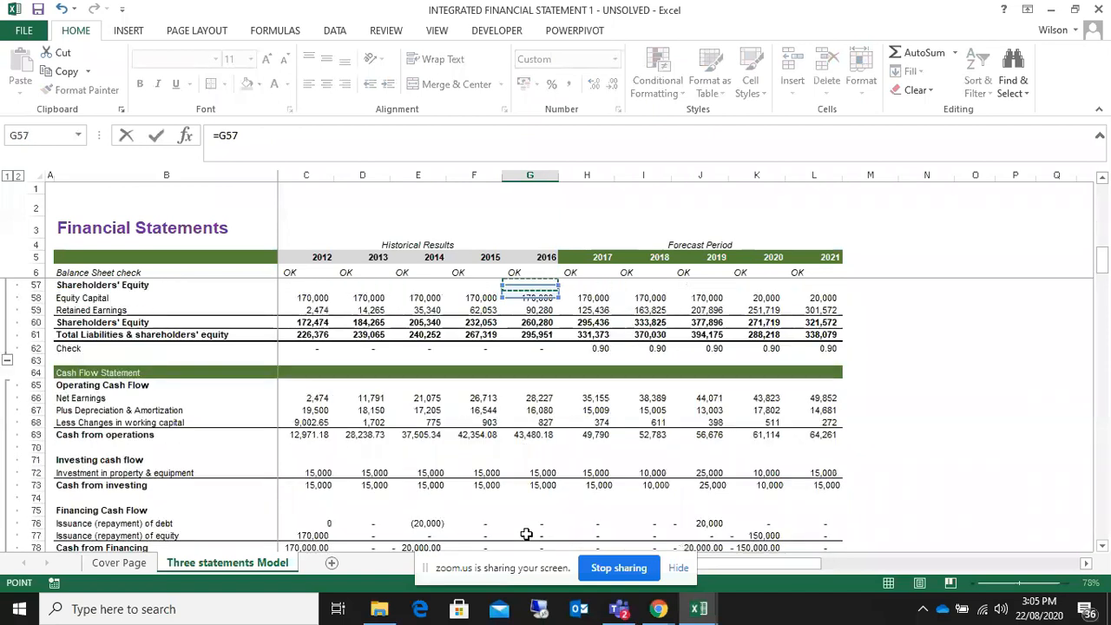
pyautogui.press('Up')
pyautogui.press('Up')
pyautogui.press('Up')
pyautogui.press('Up')
pyautogui.press('Up')
pyautogui.press('Up')
pyautogui.press('Up')
pyautogui.press('Up')
pyautogui.press('Up')
pyautogui.press('Up')
pyautogui.press('Up')
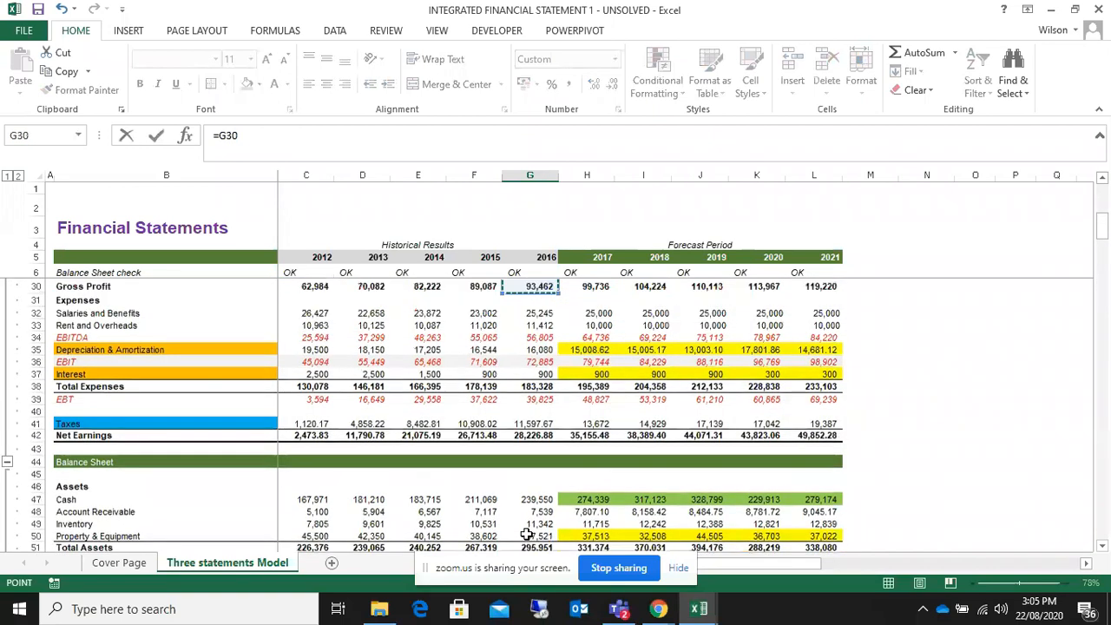
pyautogui.press('Down')
pyautogui.press('Right')
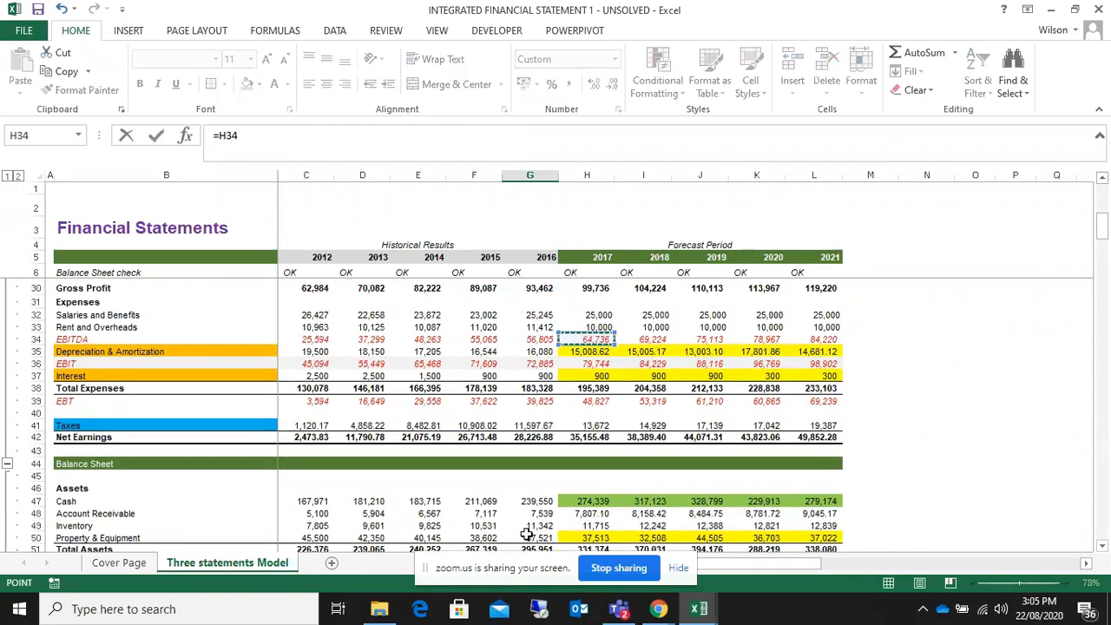
pyautogui.press('Return')
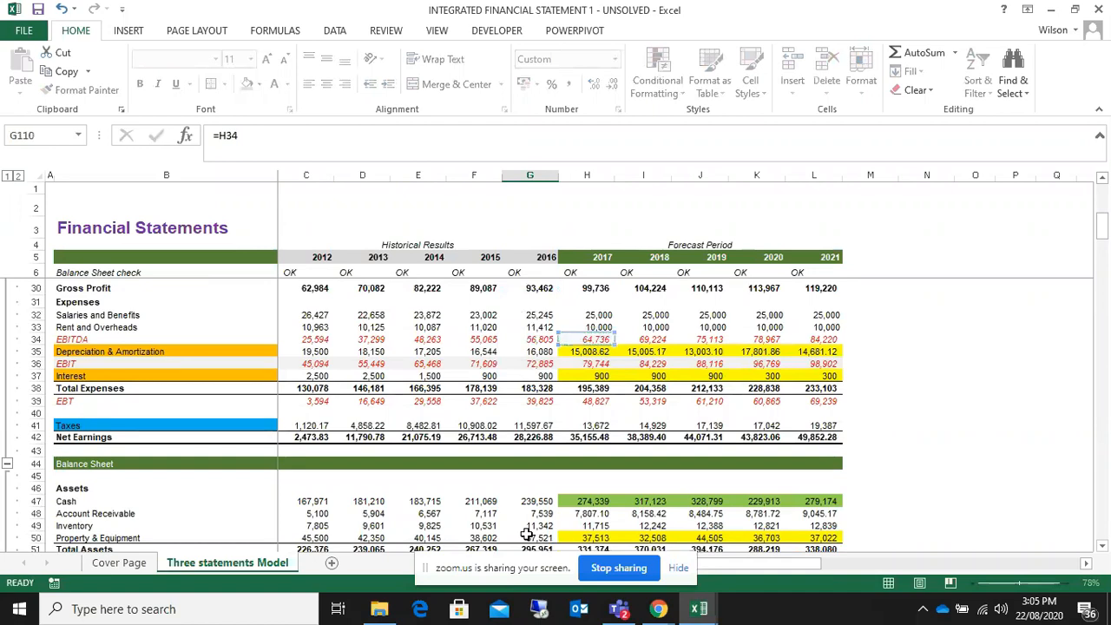
# - Start a What-If Data Table on the whole grid G110:N123, including the corner formula and both sets of test values
pyautogui.scroll(-2, 648, 496)
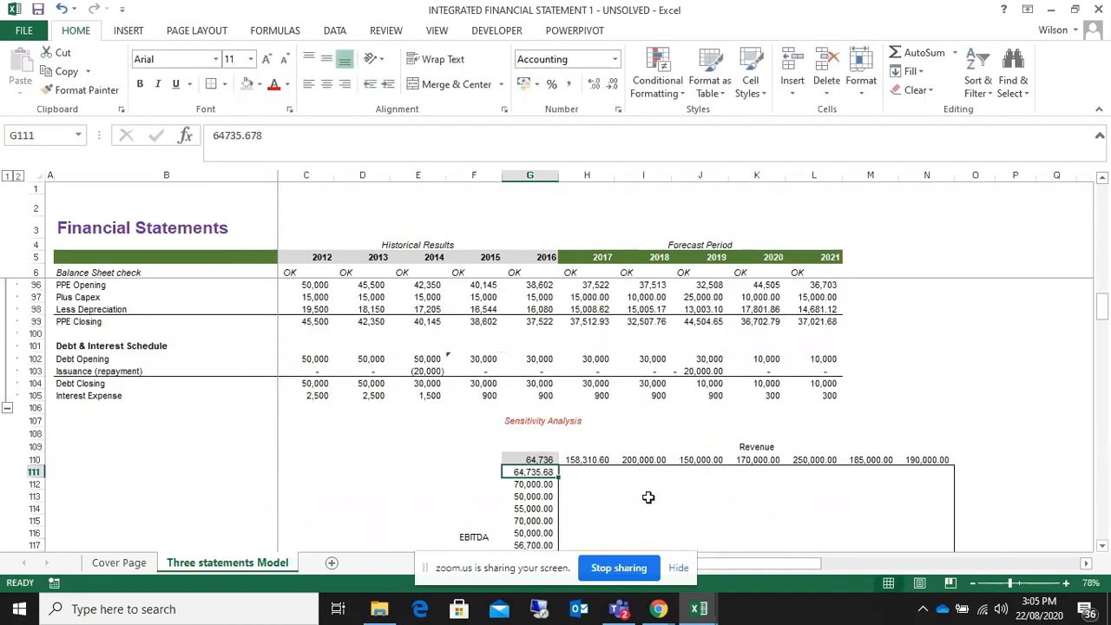
pyautogui.click(526, 456)
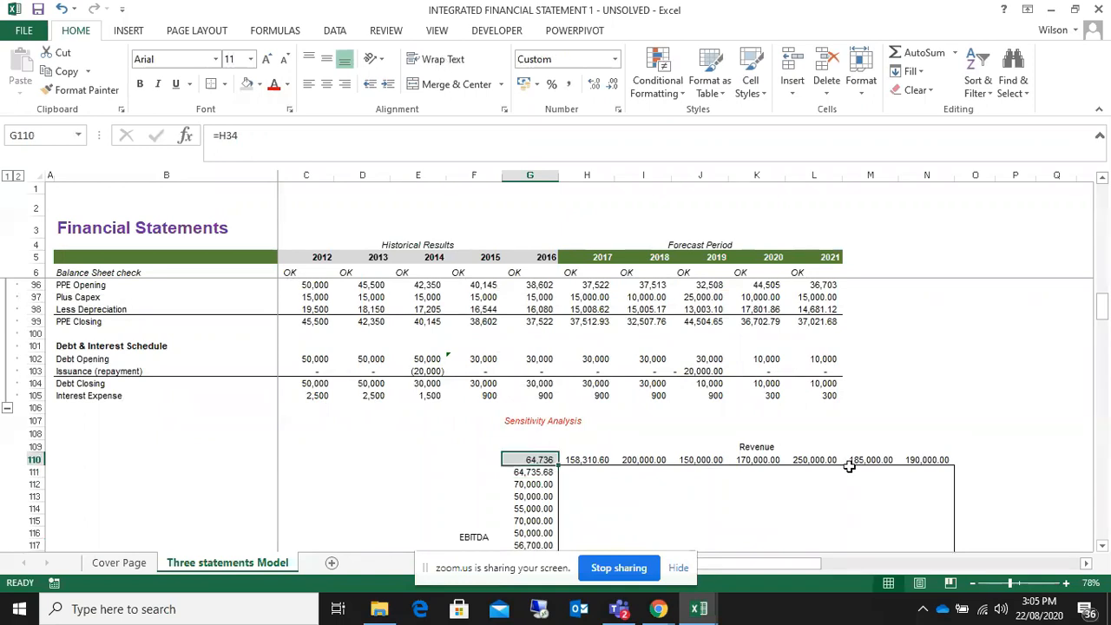
pyautogui.scroll(-3, 725, 412)
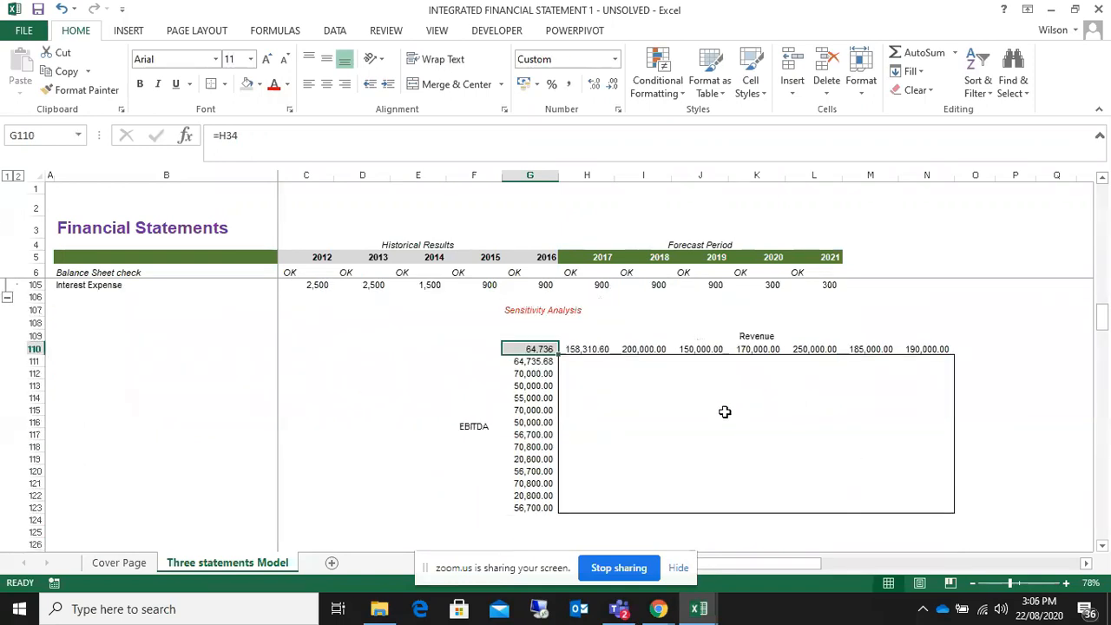
pyautogui.moveTo(510, 349); pyautogui.dragTo(939, 508)
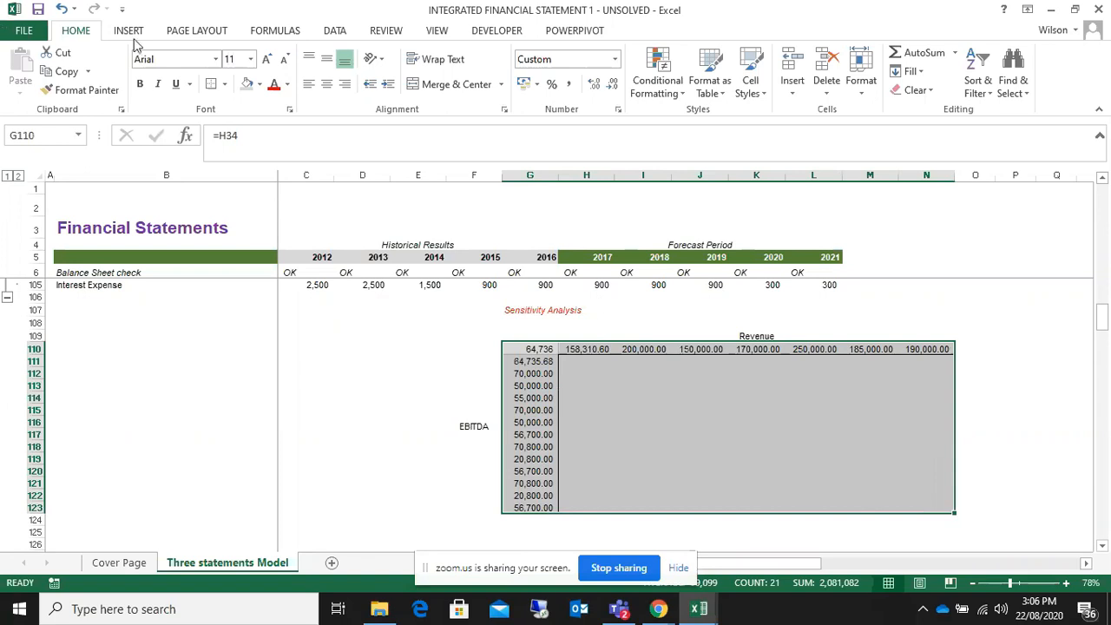
pyautogui.click(334, 33)
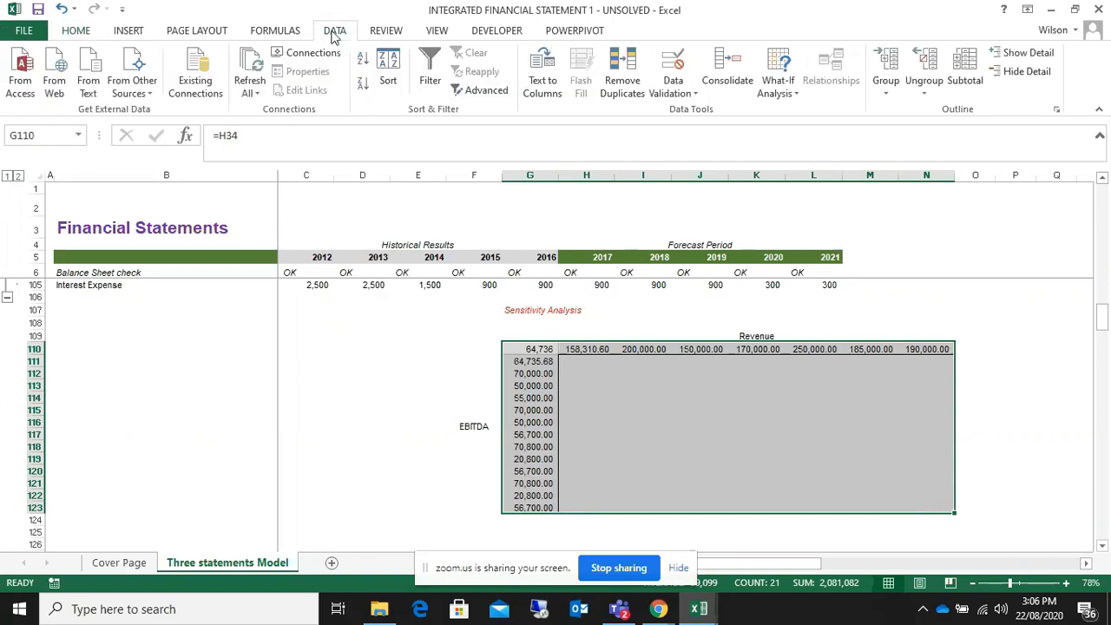
pyautogui.click(794, 95)
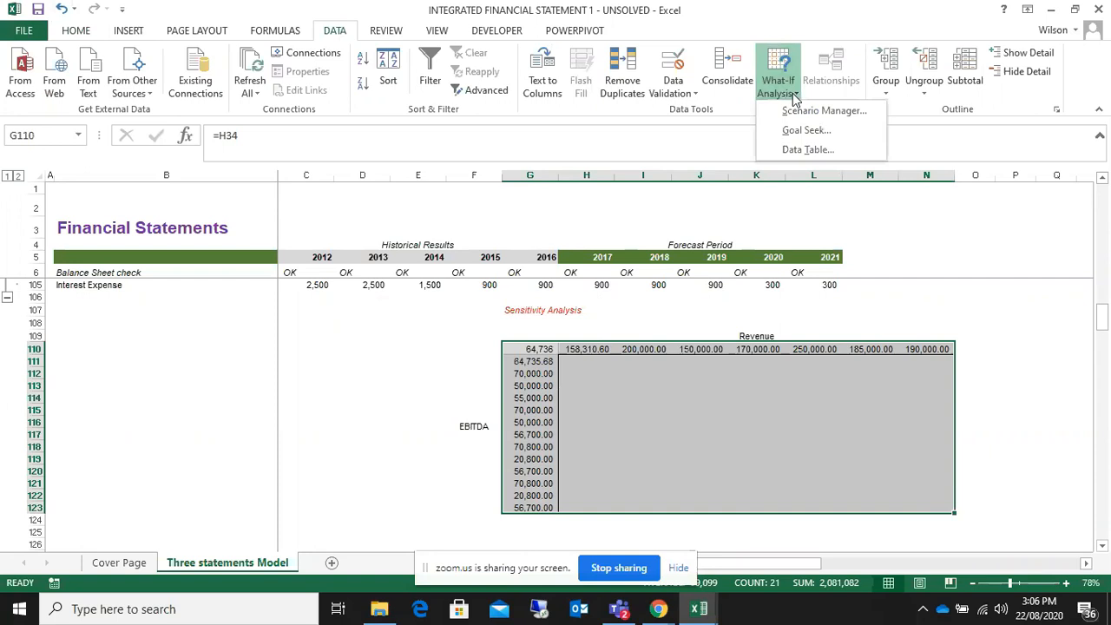
pyautogui.click(809, 149)
pyautogui.moveTo(835, 368); pyautogui.dragTo(275, 349)
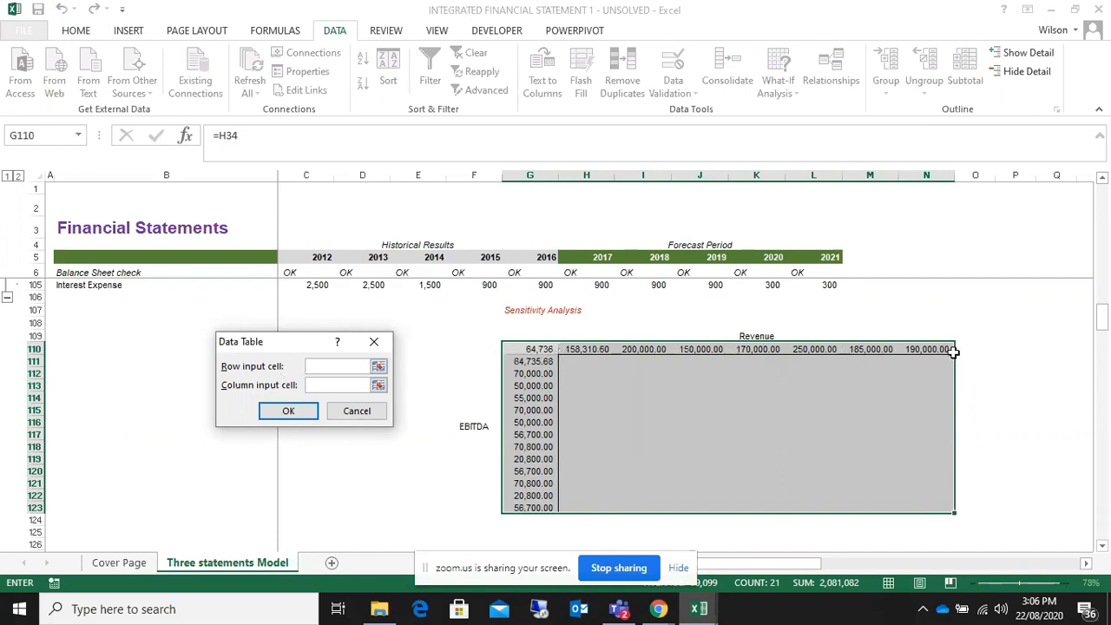
# - Set the Data Table's row input cell to the 2017 Revenue Growth assumption, $H$10
pyautogui.moveTo(1097, 330); pyautogui.dragTo(1102, 209)
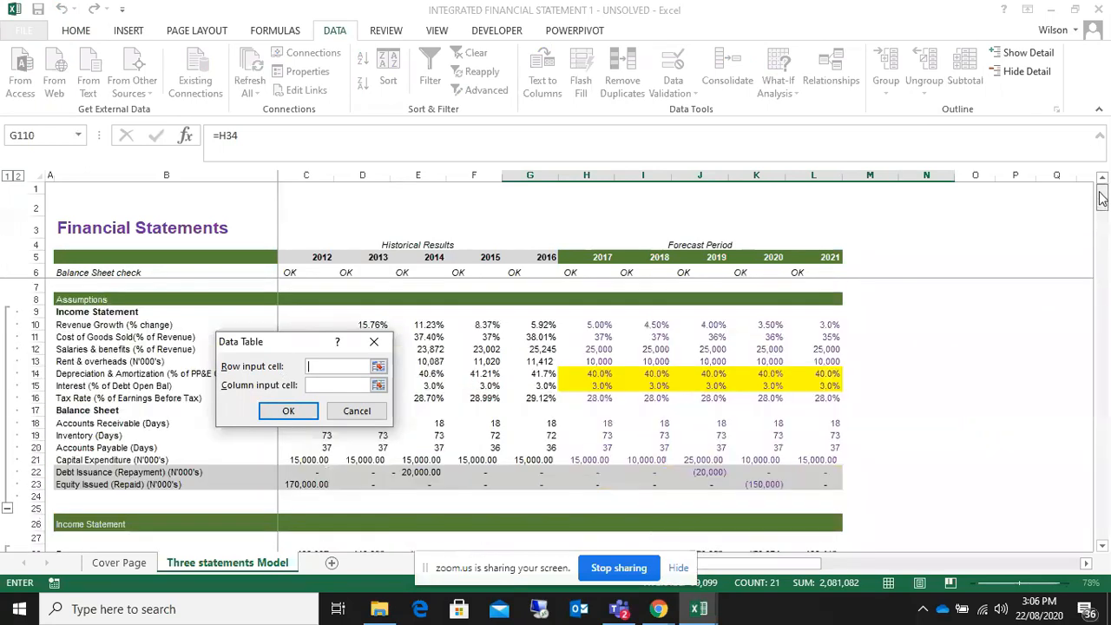
pyautogui.moveTo(1101, 211)
pyautogui.mouseDown()
pyautogui.moveTo(1102, 221)
pyautogui.moveTo(1102, 198)
pyautogui.mouseUp()
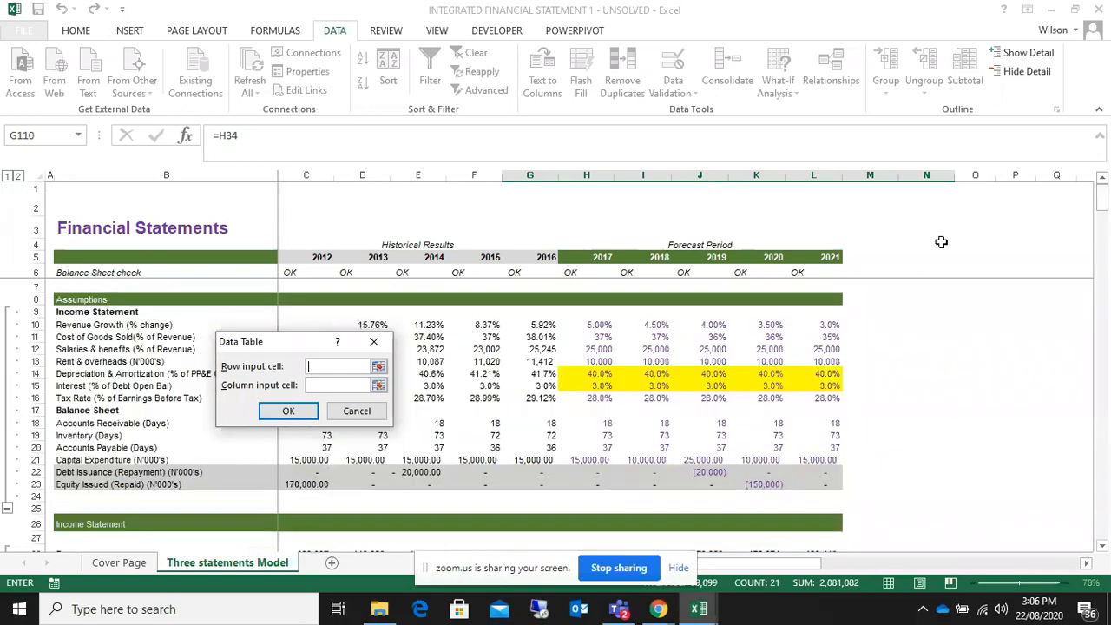
pyautogui.click(603, 324)
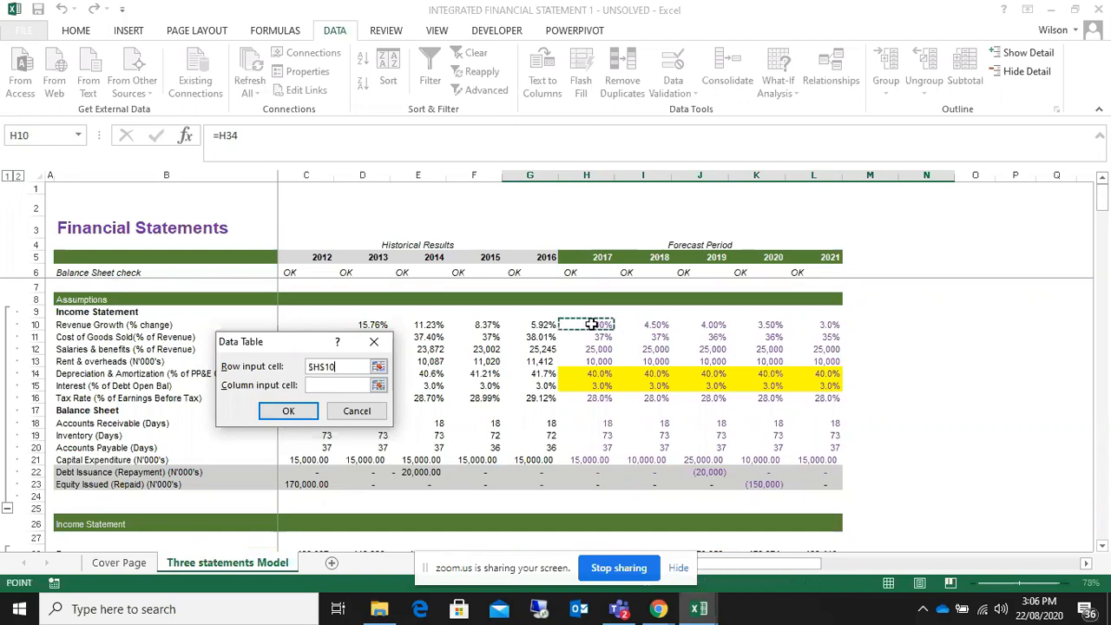
# - Set the Data Table's column input cell to the 2017 EBITDA, $H$34, and generate the table
pyautogui.click(334, 385)
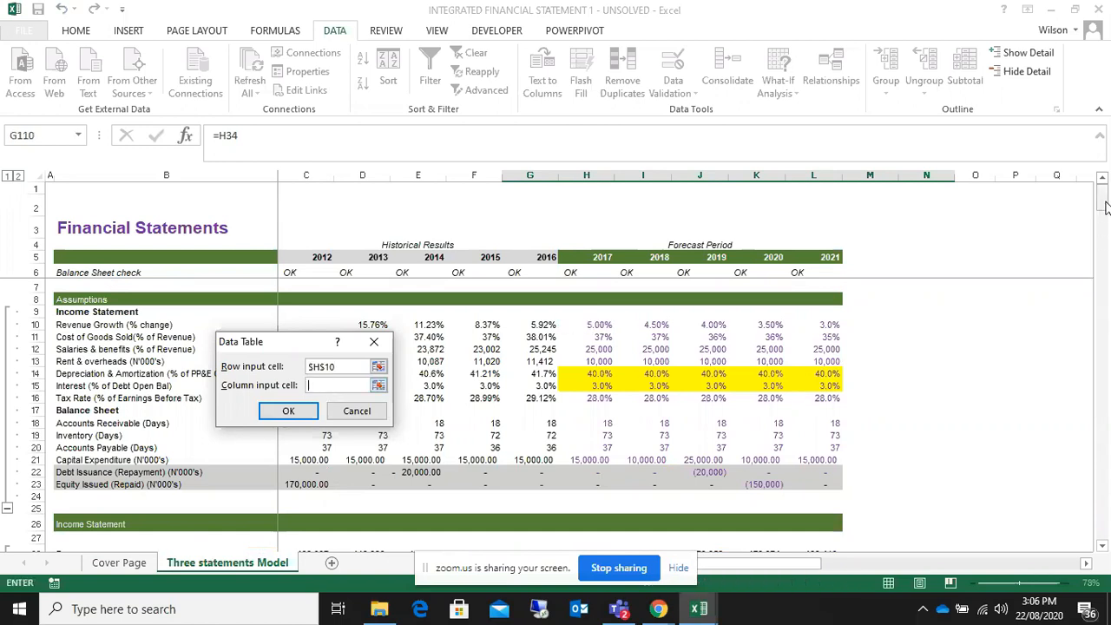
pyautogui.moveTo(1103, 204)
pyautogui.mouseDown()
pyautogui.moveTo(1103, 328)
pyautogui.moveTo(1096, 224)
pyautogui.mouseUp()
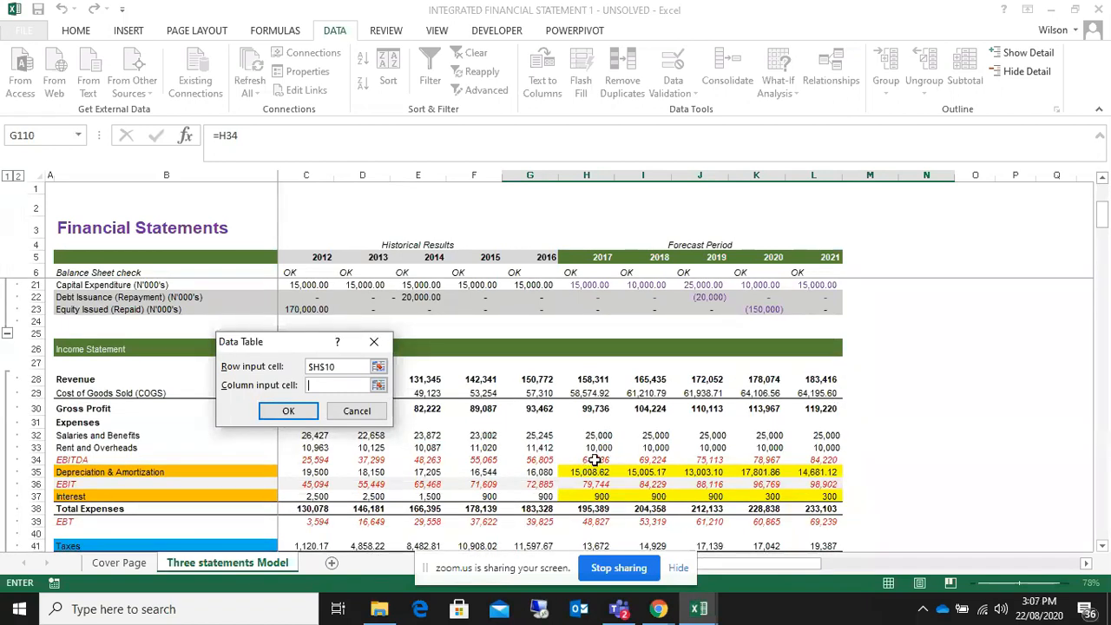
pyautogui.click(594, 459)
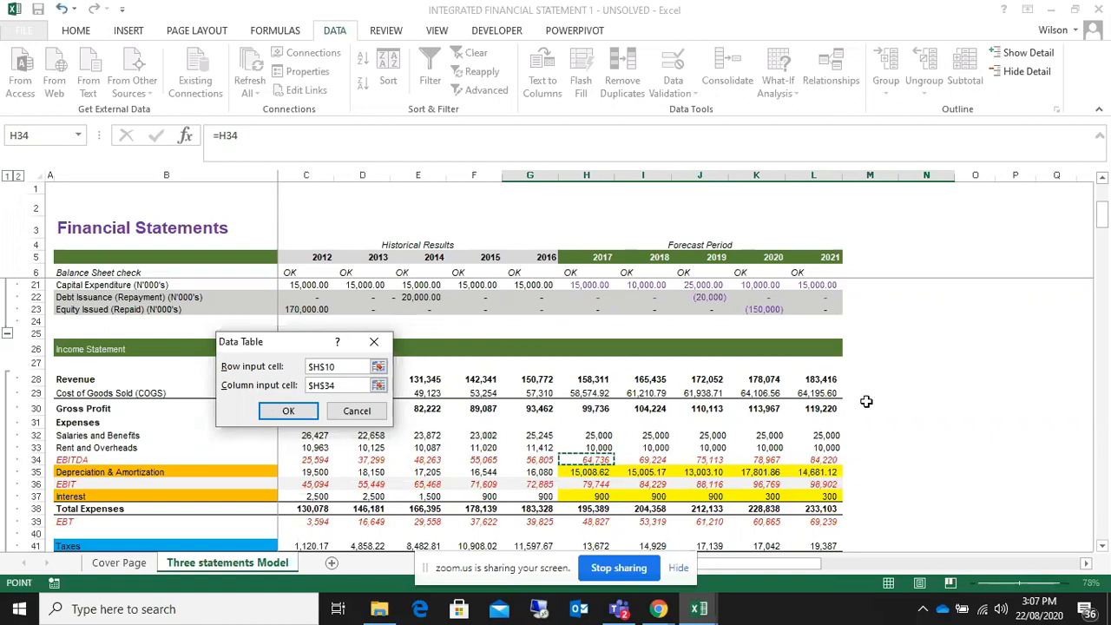
pyautogui.moveTo(1103, 226)
pyautogui.mouseDown()
pyautogui.moveTo(1100, 202)
pyautogui.moveTo(1104, 232)
pyautogui.mouseUp()
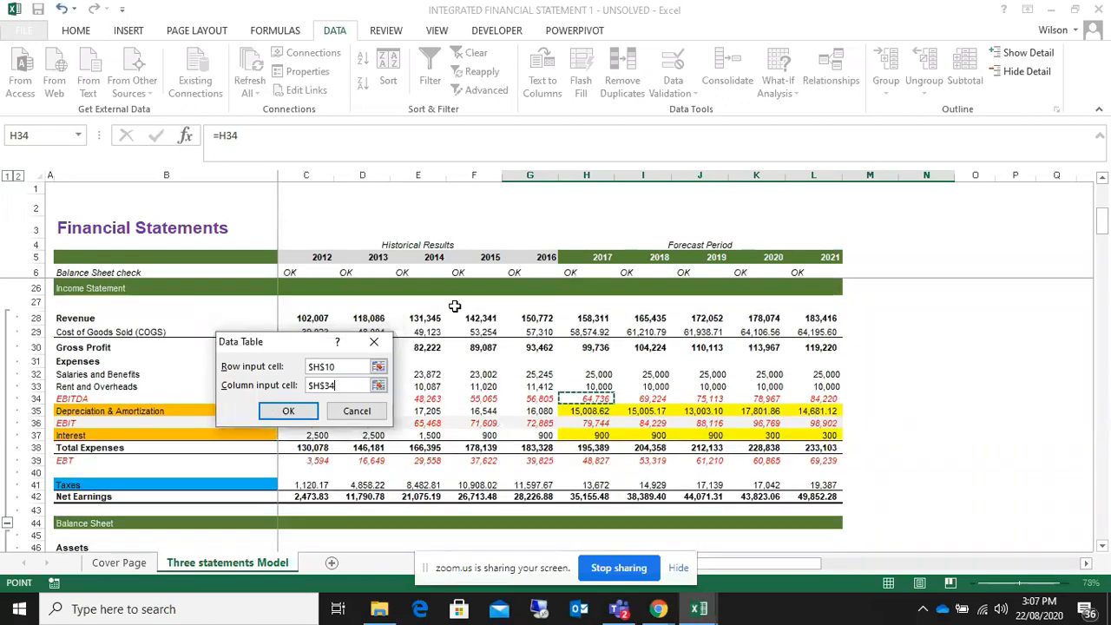
pyautogui.click(279, 411)
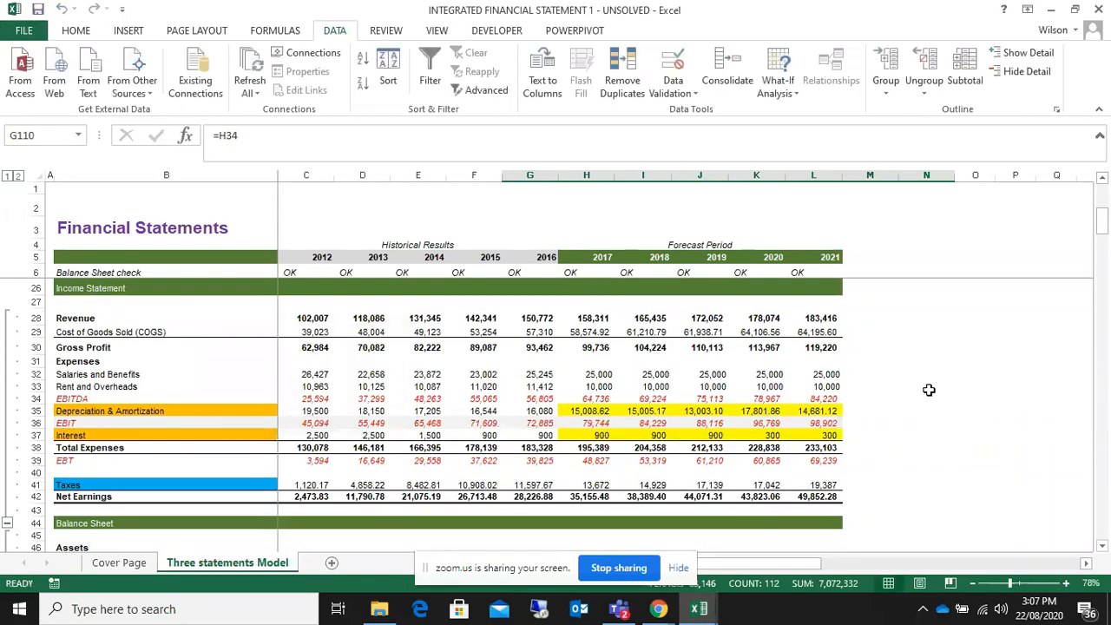
# - Format the Data Table results in H111:N123 with the comma number style
pyautogui.scroll(-20, 928, 390)
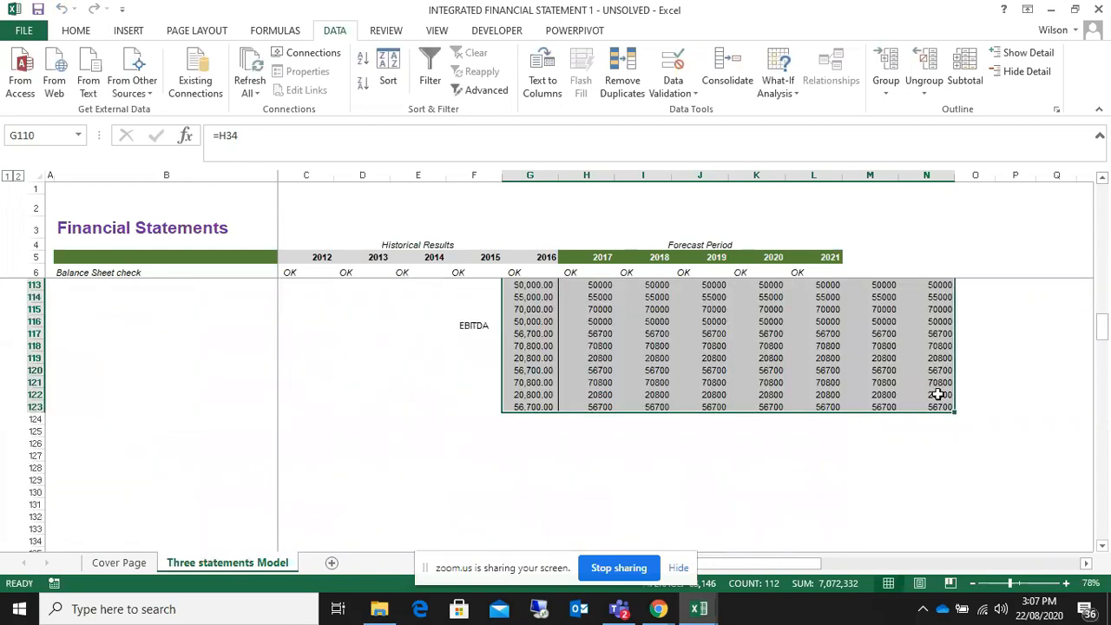
pyautogui.scroll(3, 937, 394)
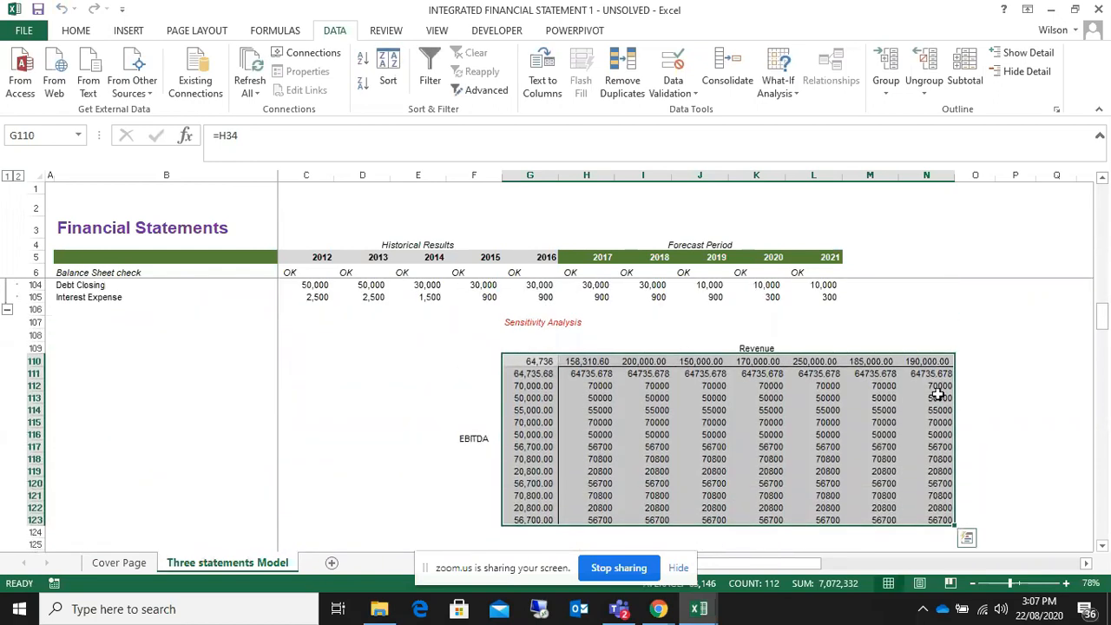
pyautogui.moveTo(570, 373); pyautogui.dragTo(912, 519)
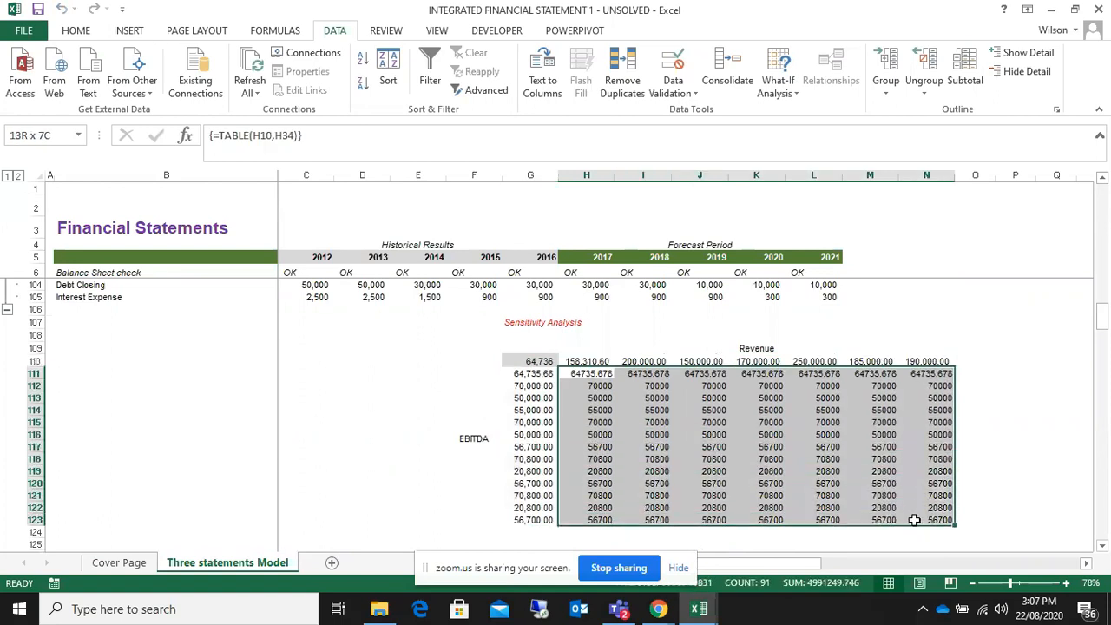
pyautogui.click(70, 33)
pyautogui.click(568, 83)
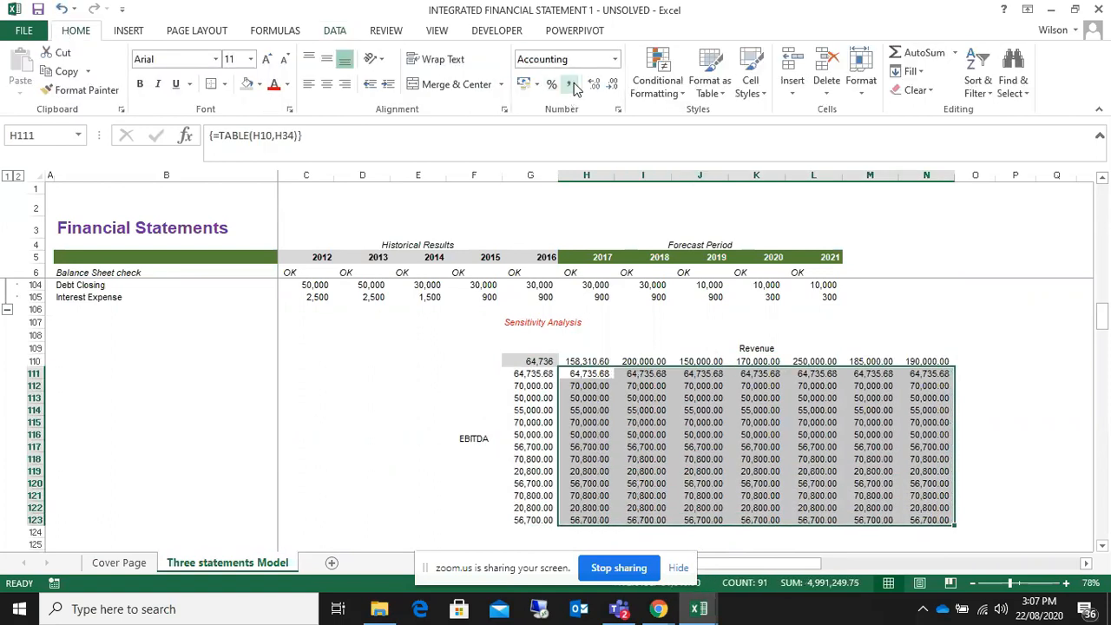
pyautogui.click(1038, 293)
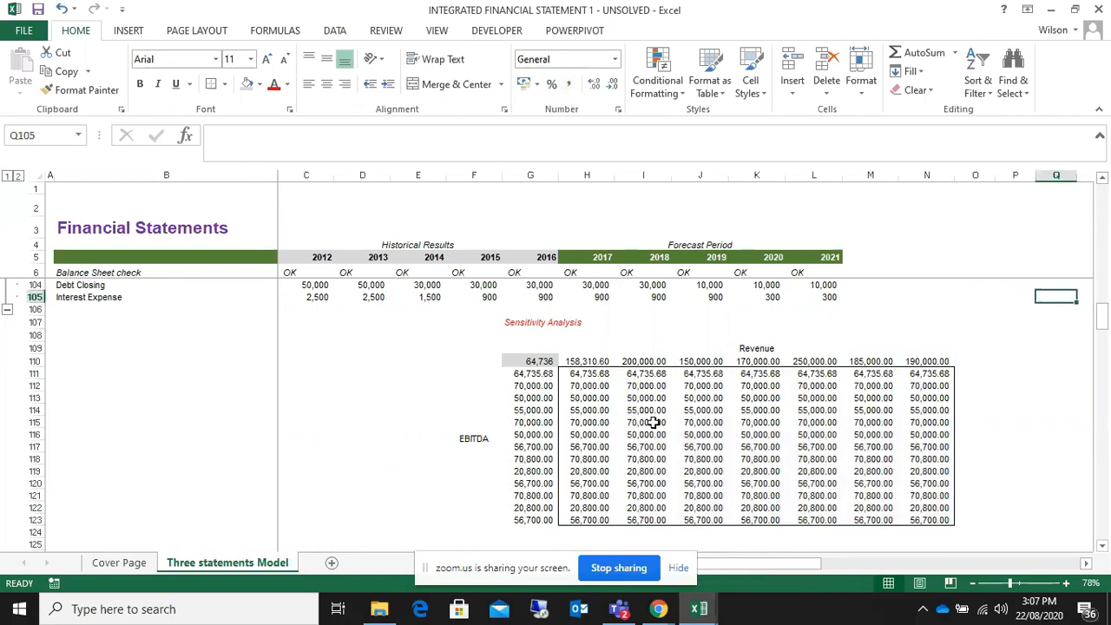
# - Examine the Sensitivity Analysis results in H111:N123 against the Revenue test values in row 110 and the EBITDA values in column G
pyautogui.moveTo(578, 373); pyautogui.dragTo(917, 518)
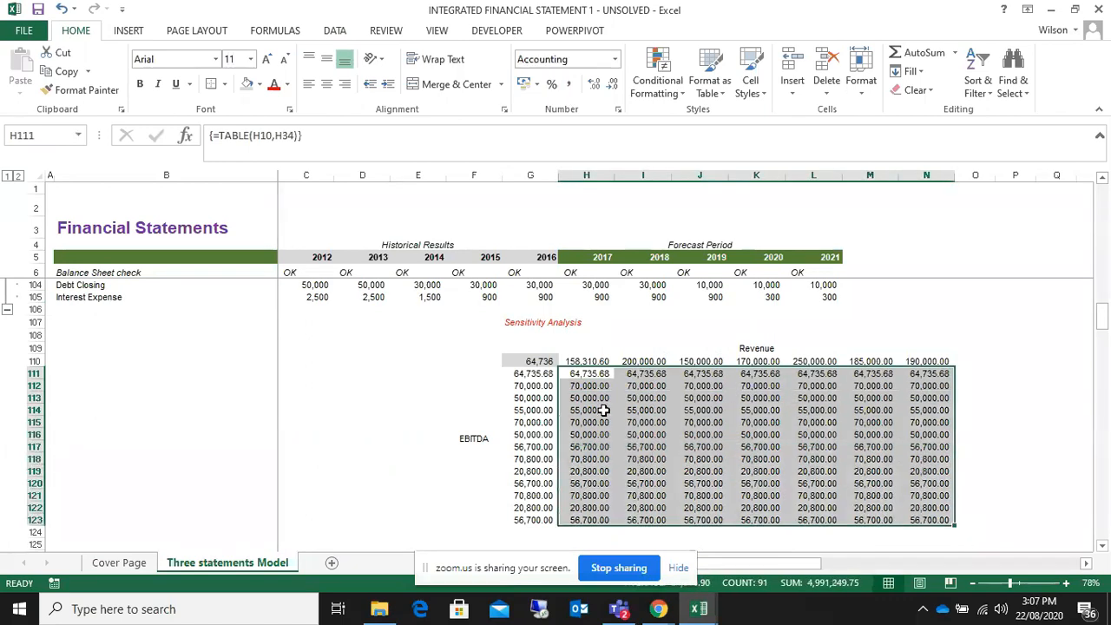
pyautogui.moveTo(587, 373); pyautogui.dragTo(929, 518)
pyautogui.scroll(1, 928, 515)
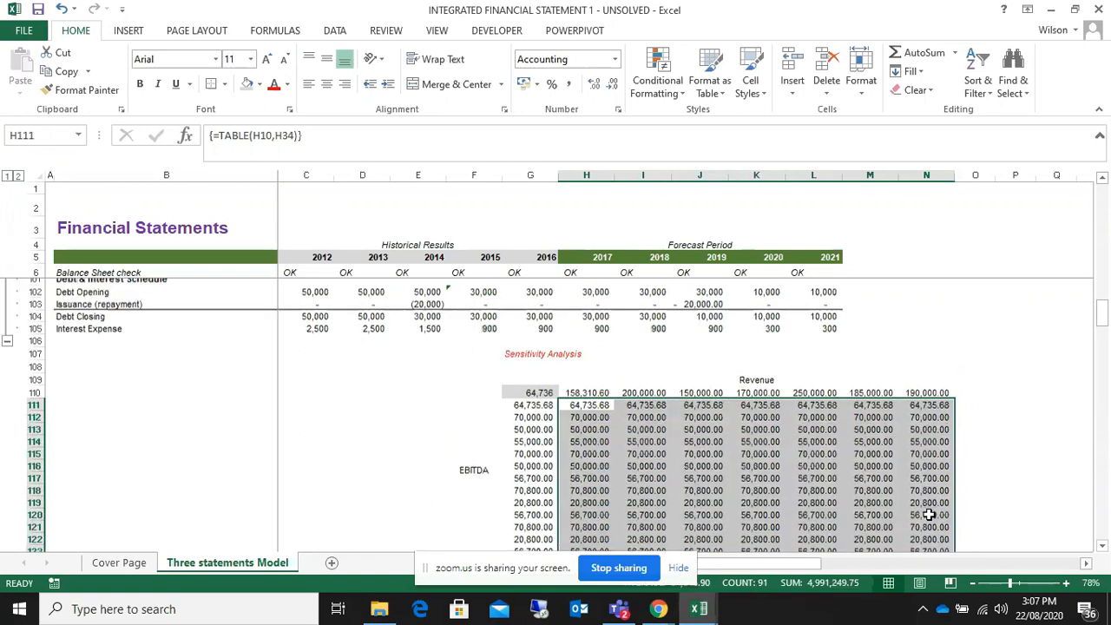
pyautogui.scroll(2, 927, 515)
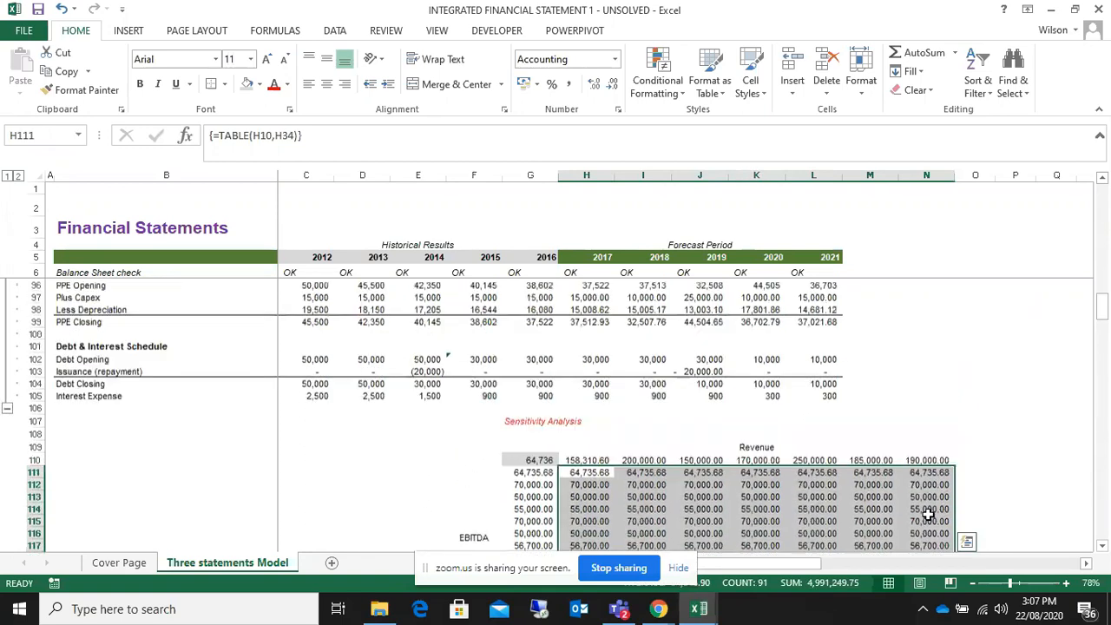
pyautogui.scroll(-4, 645, 456)
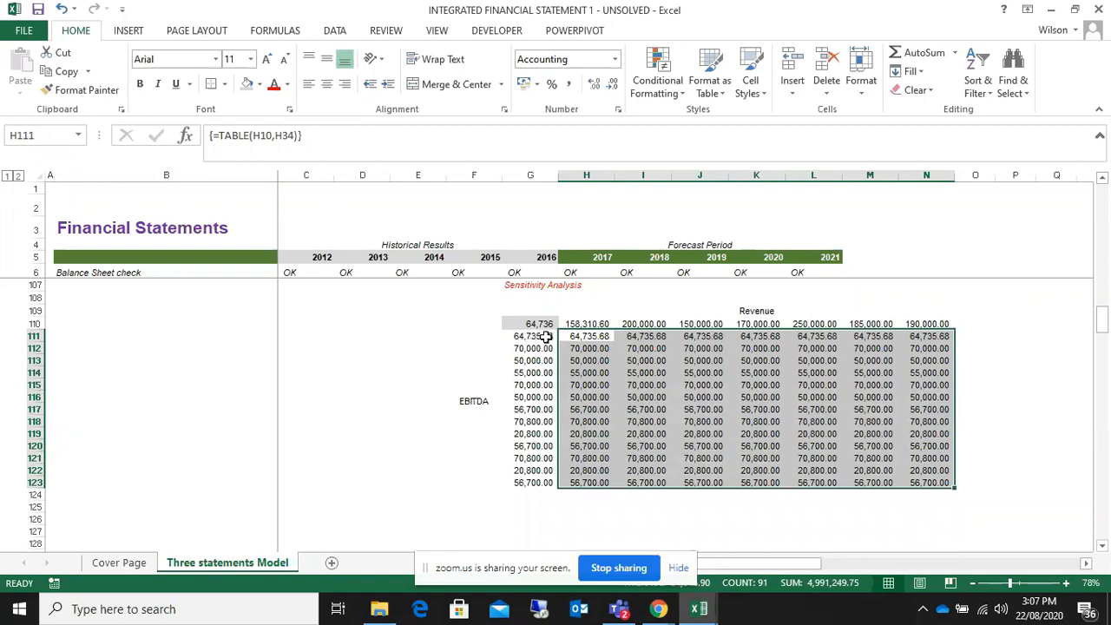
pyautogui.moveTo(574, 323); pyautogui.dragTo(930, 328)
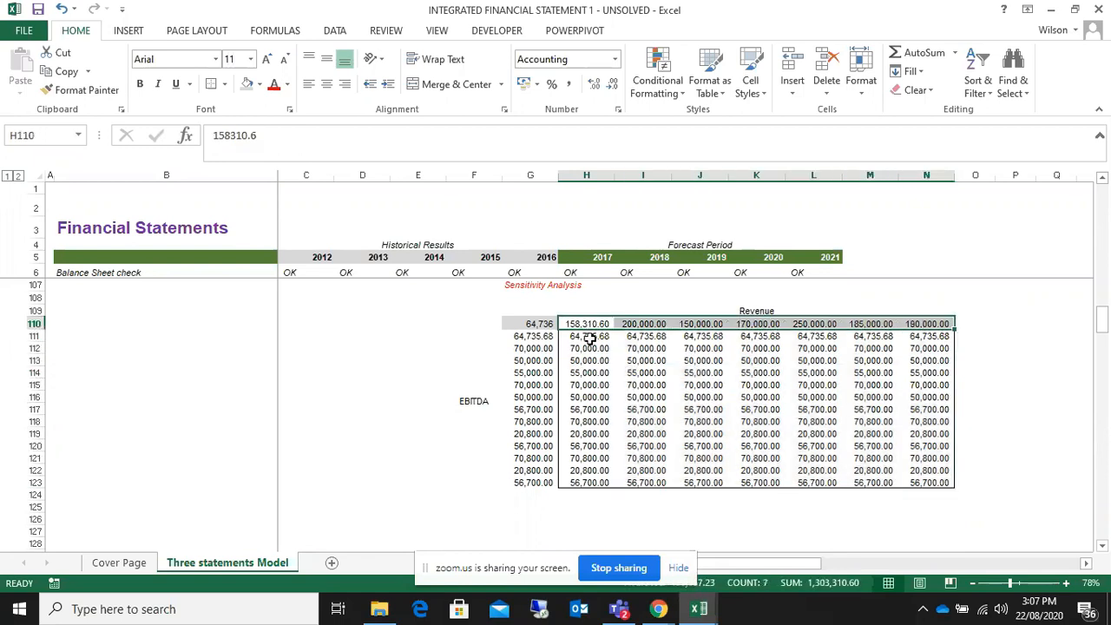
pyautogui.moveTo(590, 323); pyautogui.dragTo(922, 321)
pyautogui.click(529, 335)
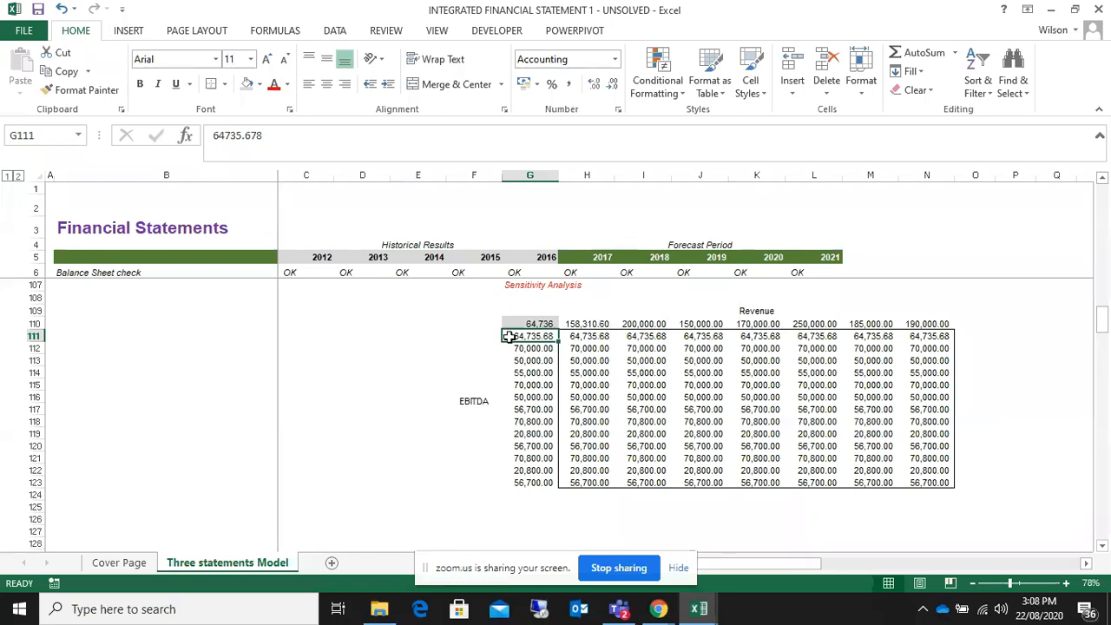
# - Insert a blank row directly below the EBITDA row in the income statement
pyautogui.scroll(18, 535, 399)
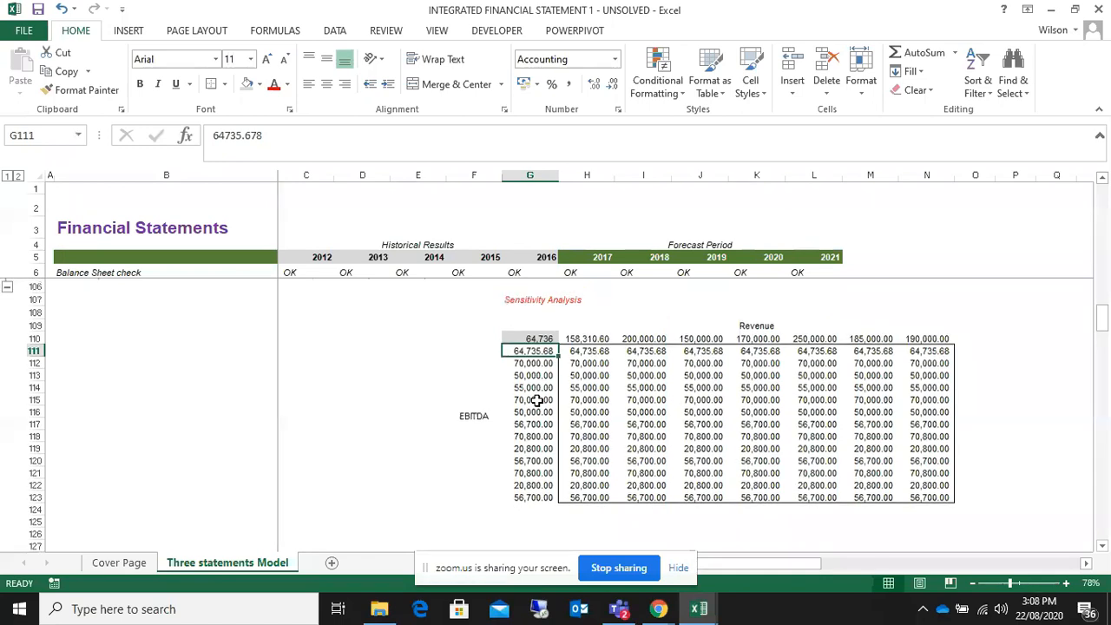
pyautogui.scroll(3, 537, 401)
pyautogui.scroll(-2, 537, 401)
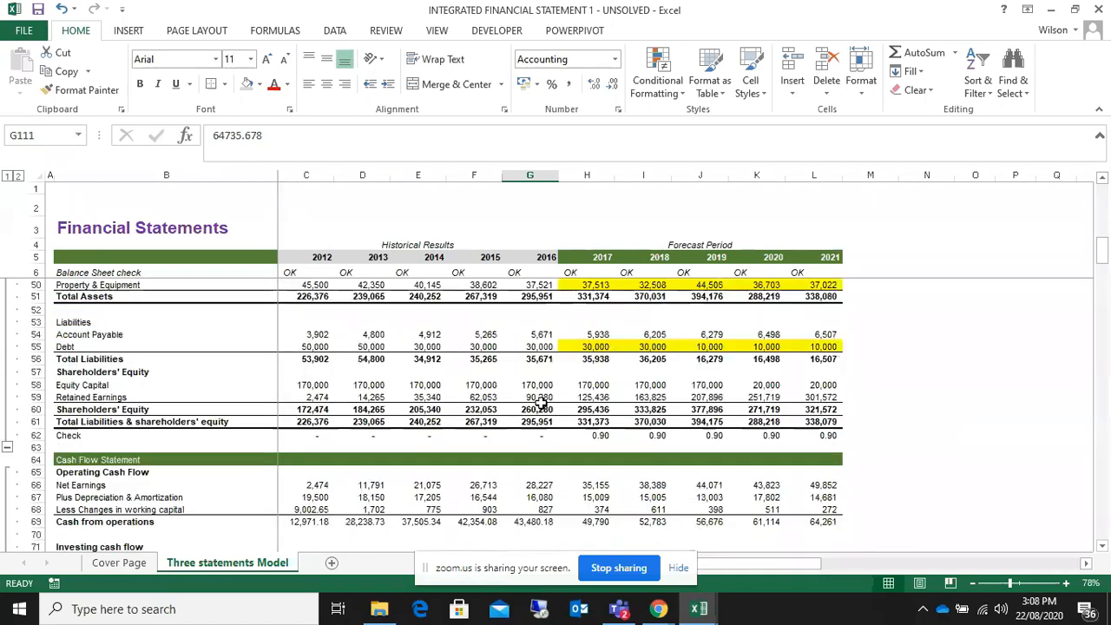
pyautogui.scroll(3, 538, 400)
pyautogui.scroll(5, 540, 401)
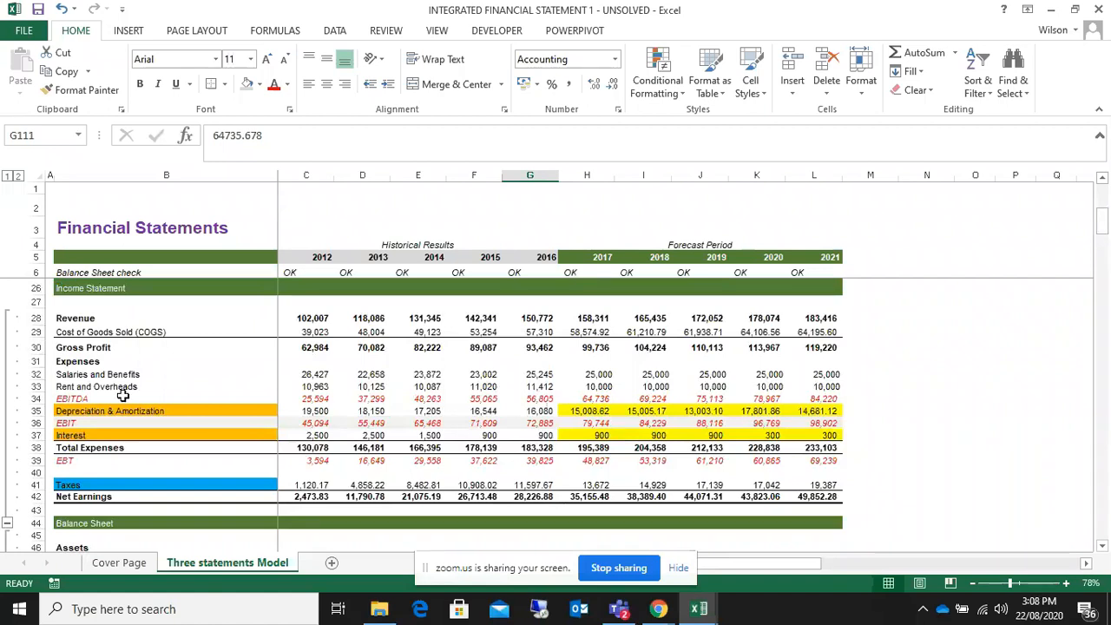
pyautogui.click(77, 398)
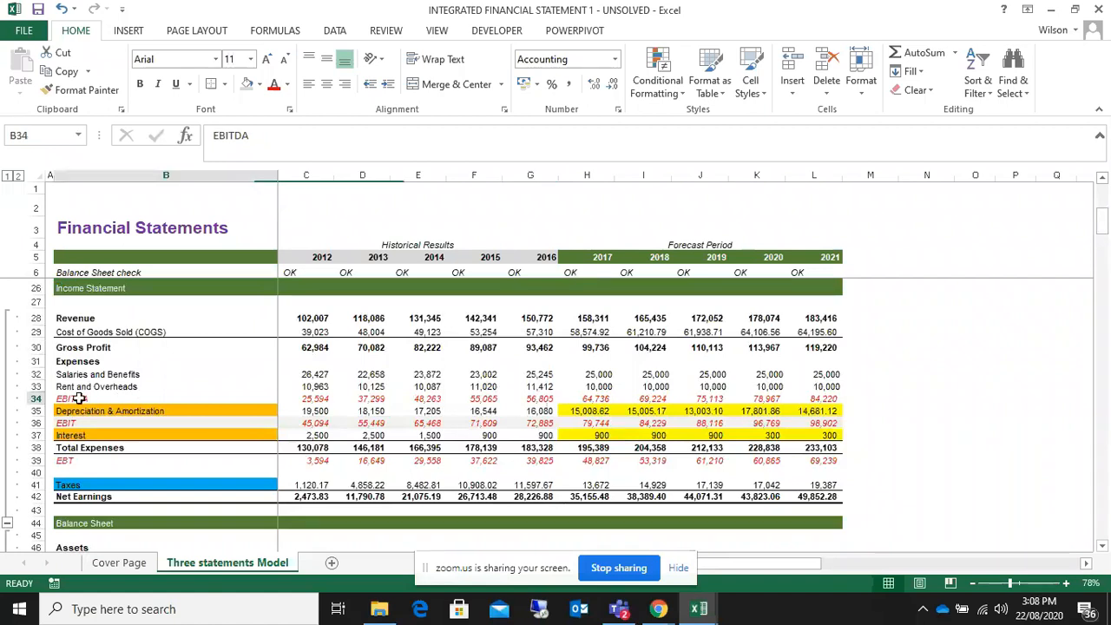
pyautogui.click(606, 397)
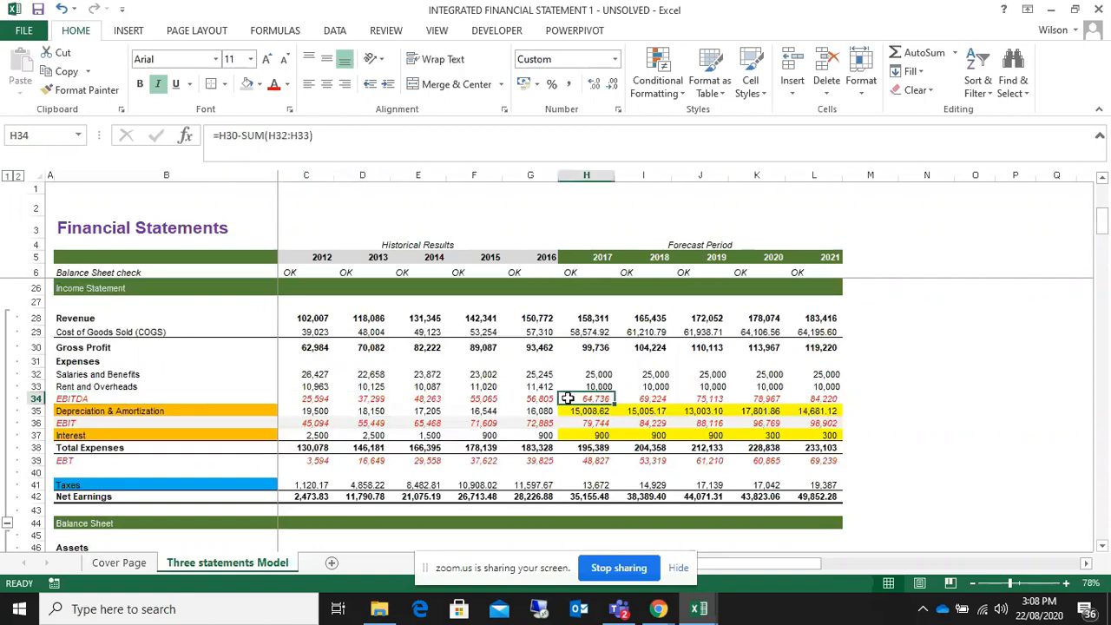
pyautogui.scroll(-3, 640, 390)
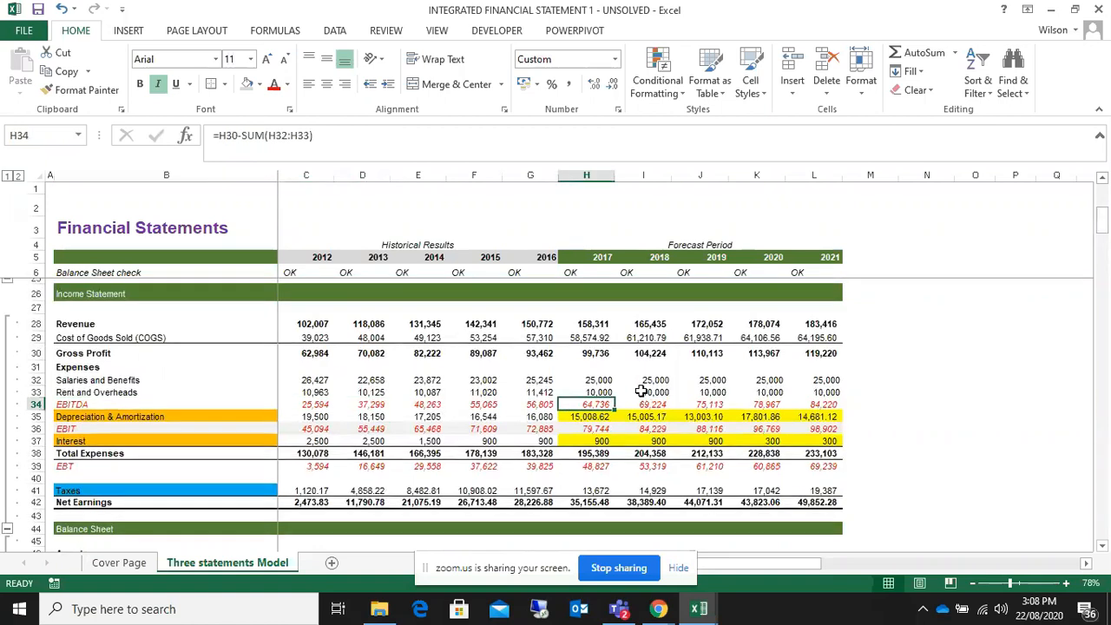
pyautogui.click(31, 363)
pyautogui.rightClick(30, 363)
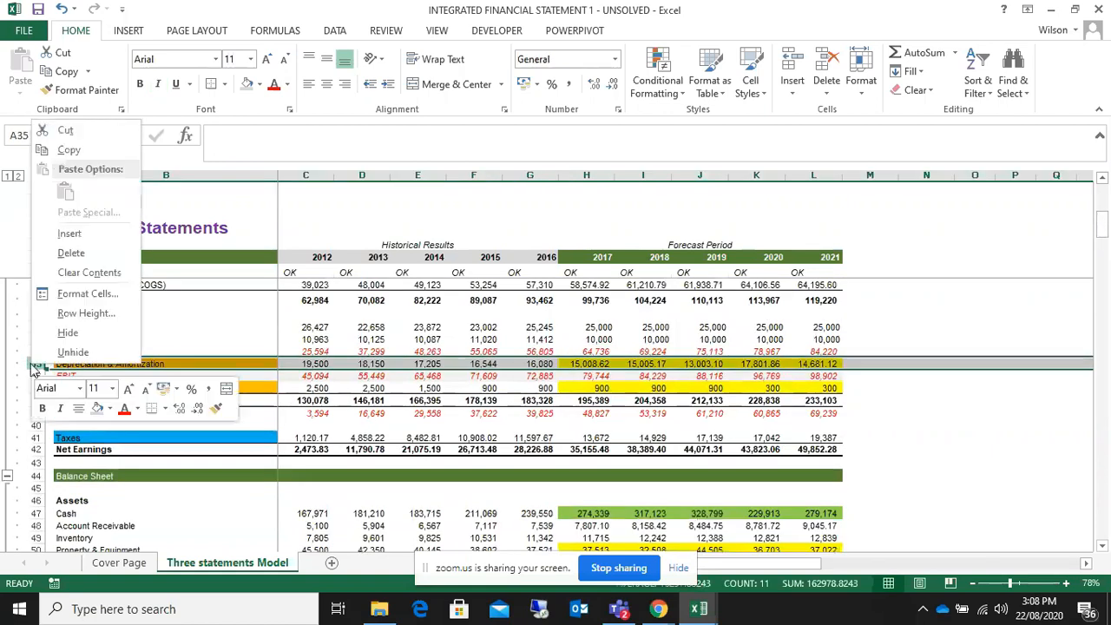
pyautogui.click(83, 234)
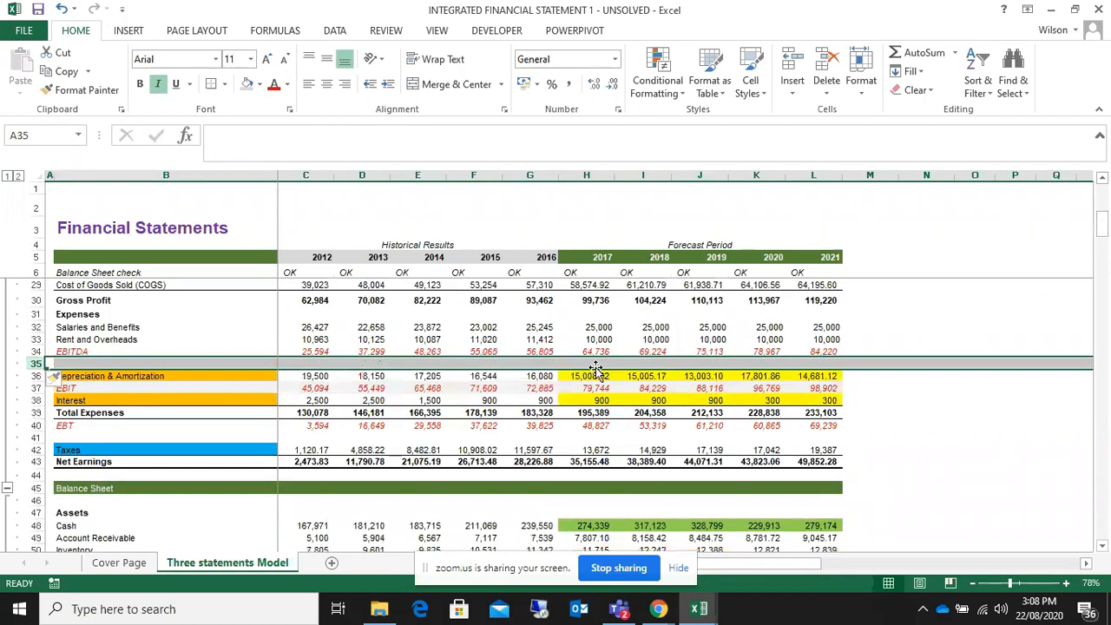
# - Calculate the 2017 EBITDA margin on revenue in H35 with the formula =H34/H28
pyautogui.click(591, 363)
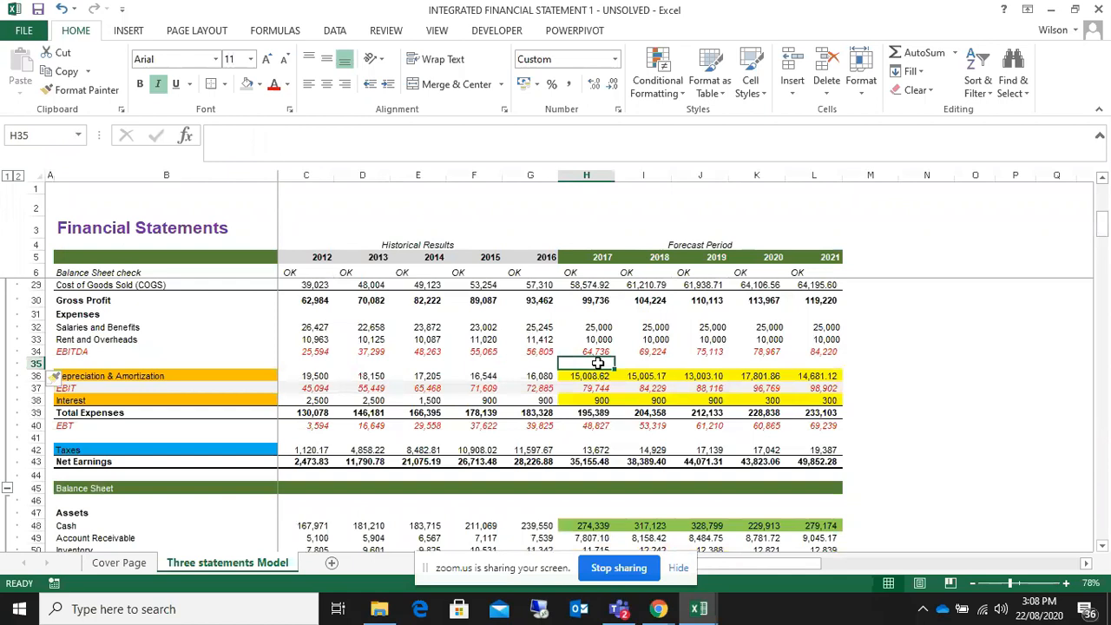
pyautogui.write('=')
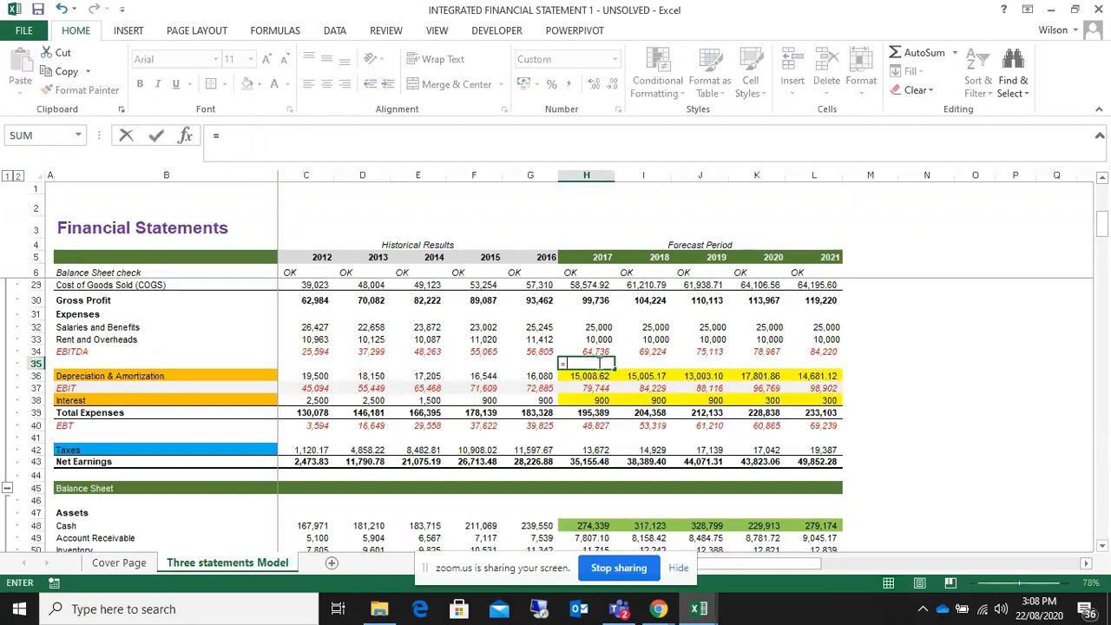
pyautogui.click(596, 352)
pyautogui.write('/')
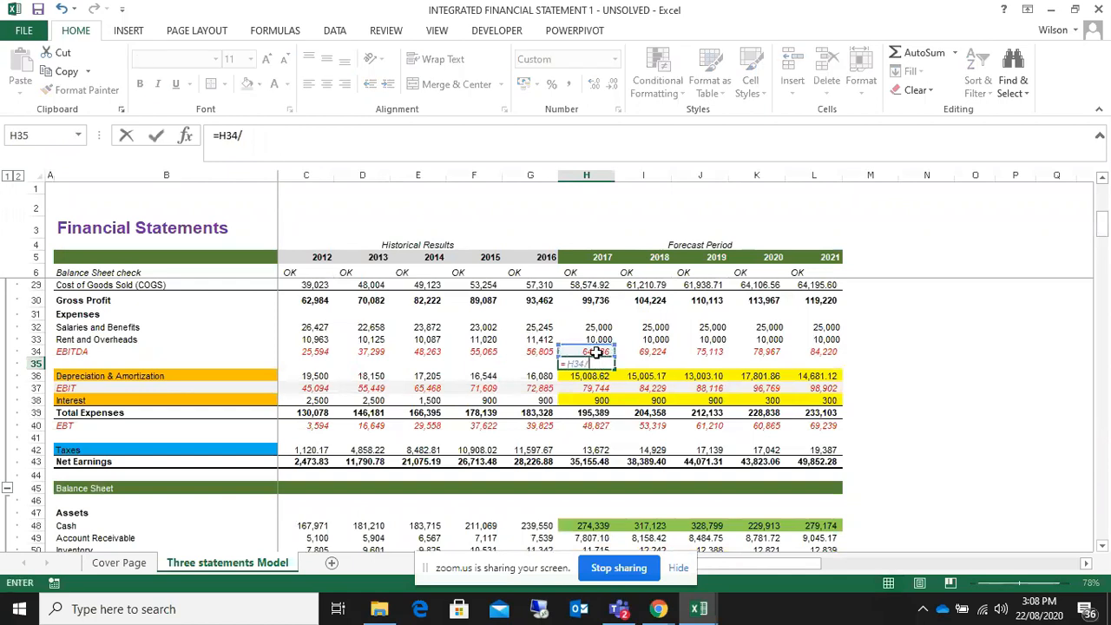
pyautogui.scroll(3, 595, 352)
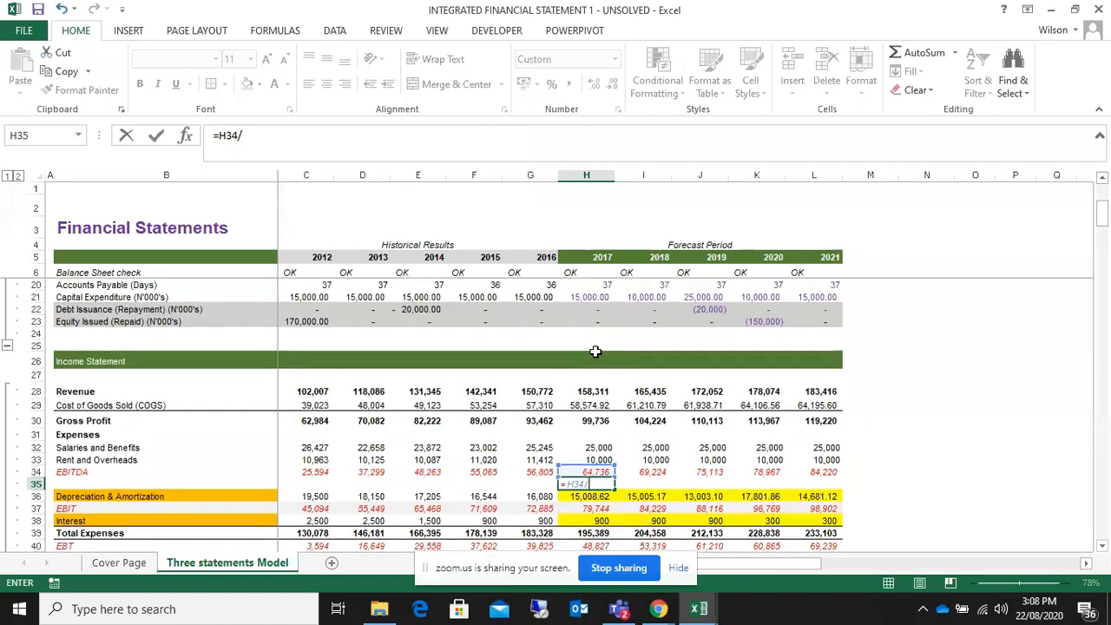
pyautogui.click(592, 392)
pyautogui.press('Return')
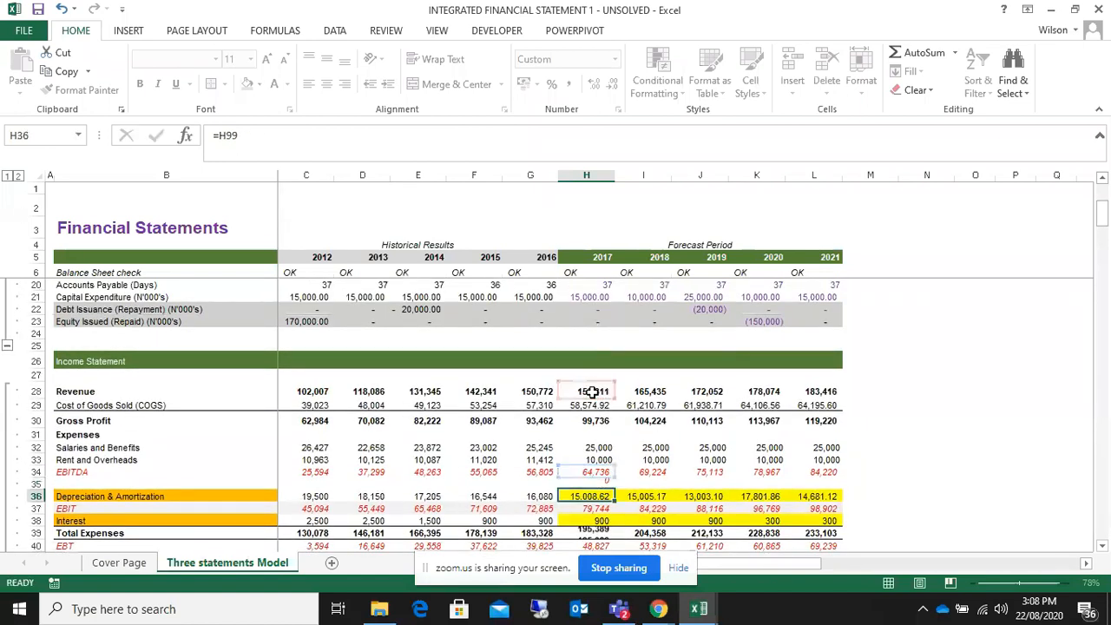
# - Copy the EBITDA margin formula across 2018 to 2021 and format H35:L35 as percentages
pyautogui.click(597, 483)
pyautogui.moveTo(614, 489); pyautogui.dragTo(835, 492)
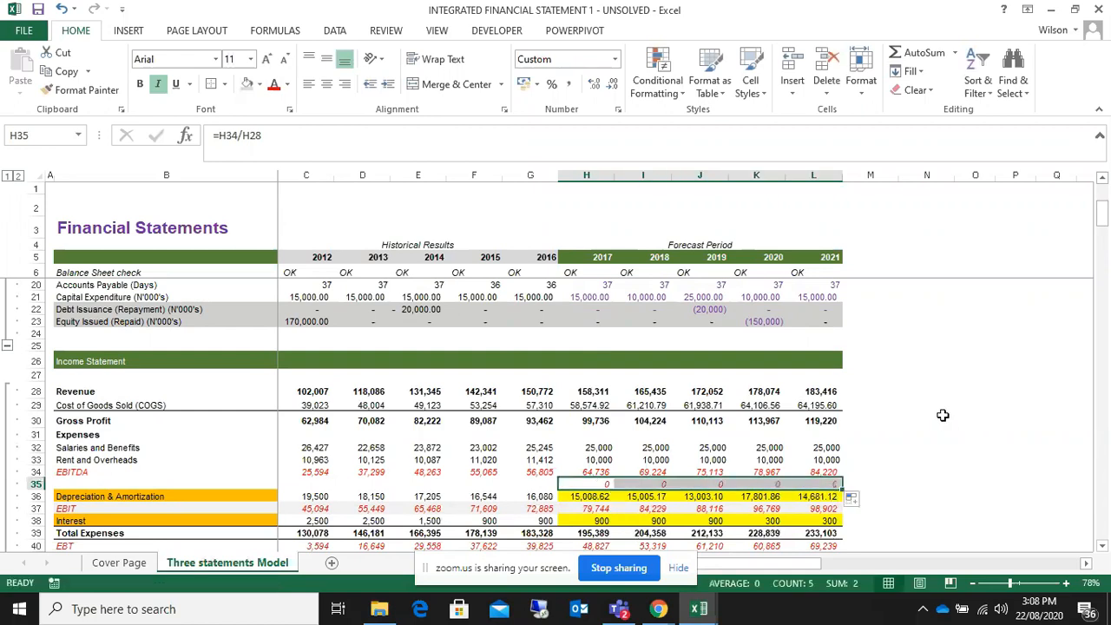
pyautogui.click(553, 85)
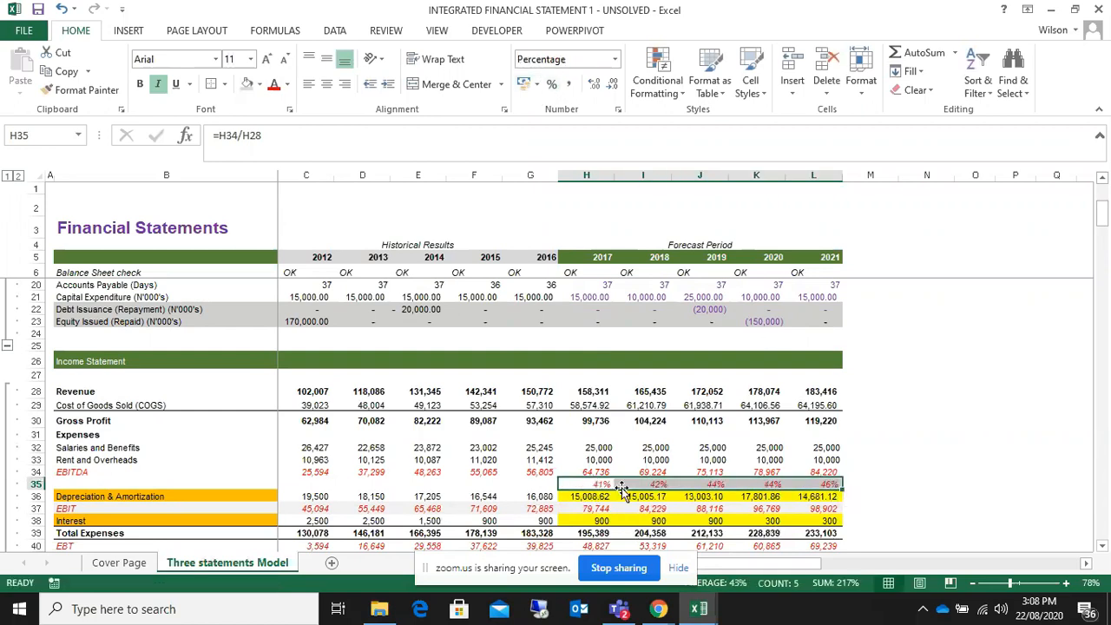
pyautogui.scroll(-5, 587, 486)
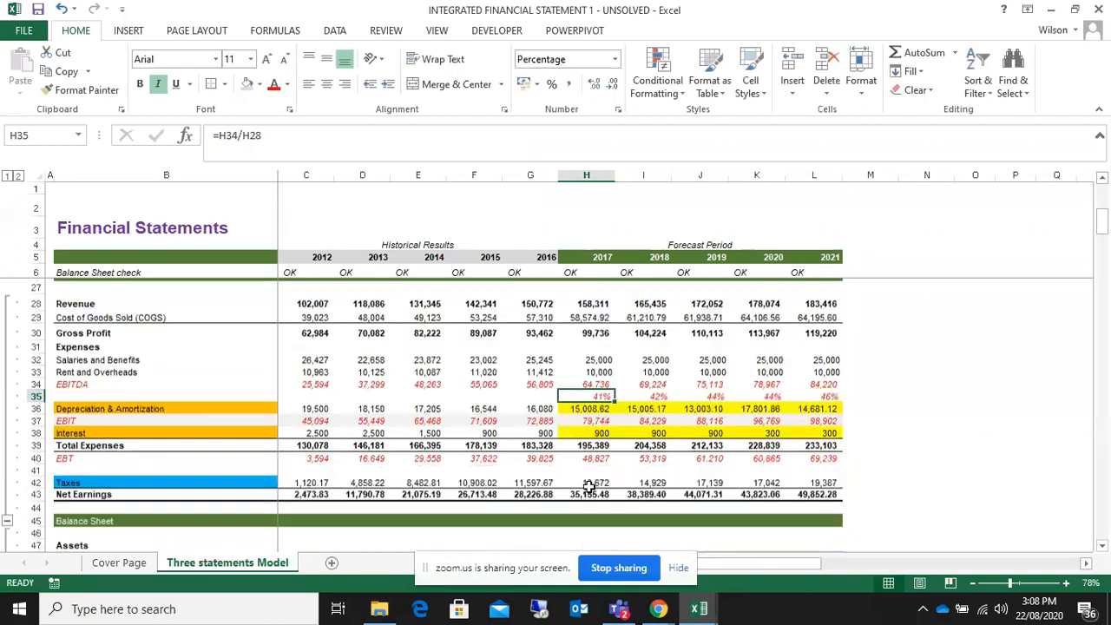
pyautogui.scroll(3, 588, 485)
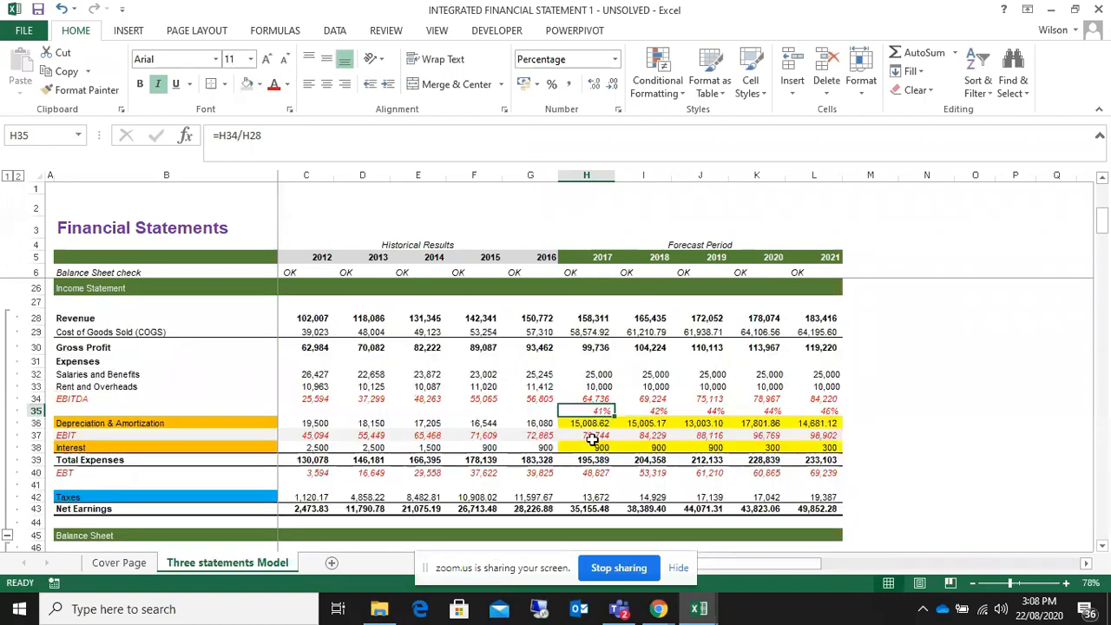
pyautogui.scroll(-4, 586, 445)
pyautogui.scroll(3, 588, 434)
pyautogui.scroll(1, 589, 434)
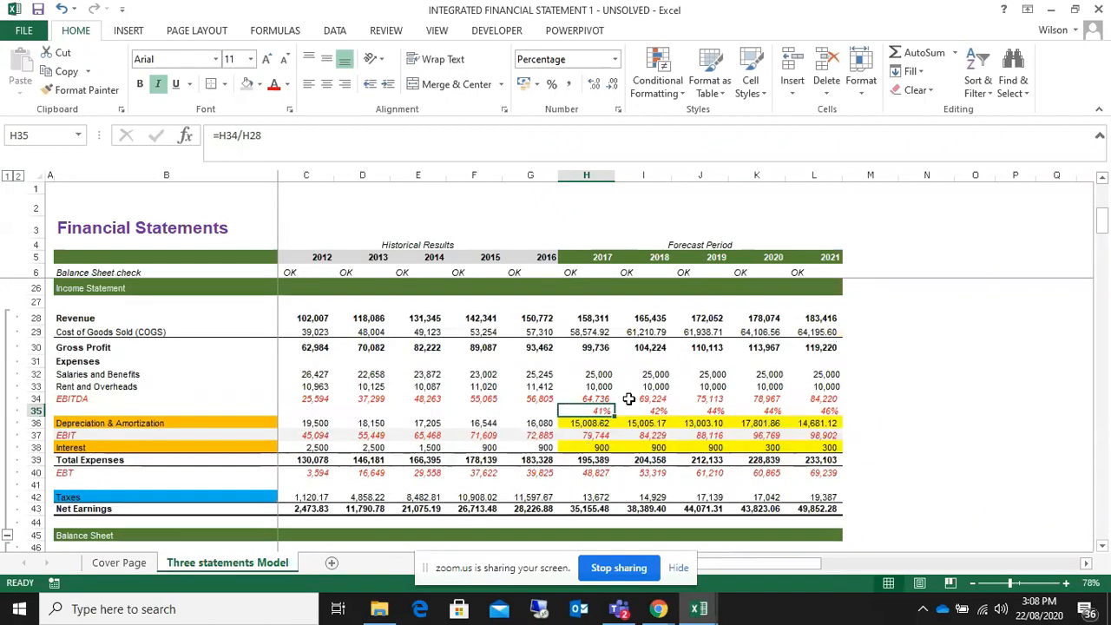
pyautogui.scroll(-2, 621, 398)
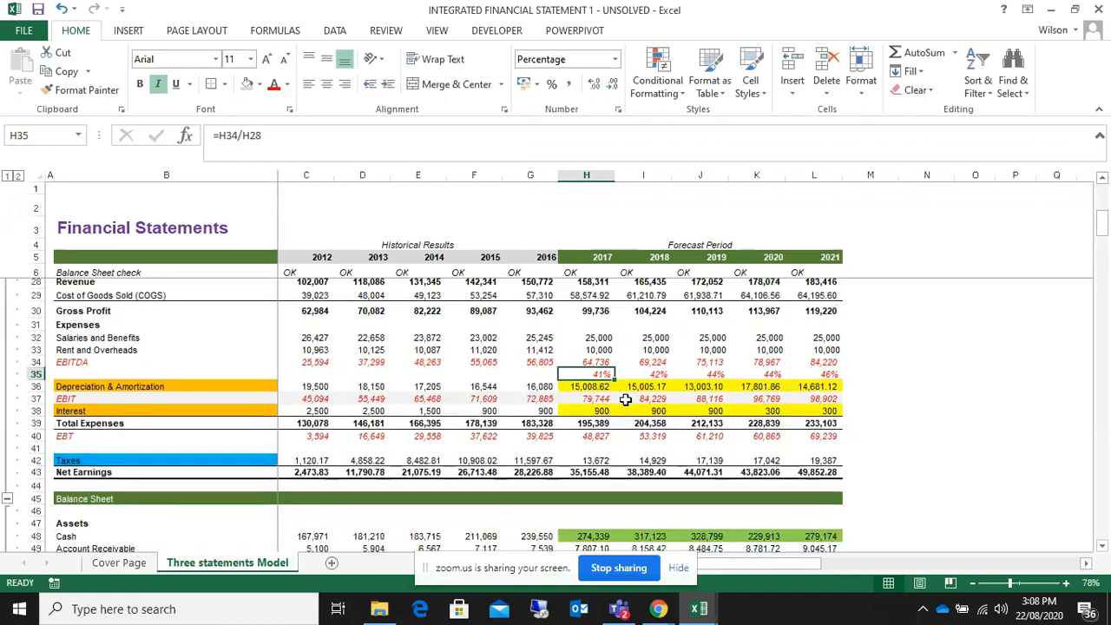
# - Examine the Sensitivity Analysis table in H112:N124 against the Revenue values in row 111 and the EBITDA values in column G
pyautogui.scroll(-19, 579, 321)
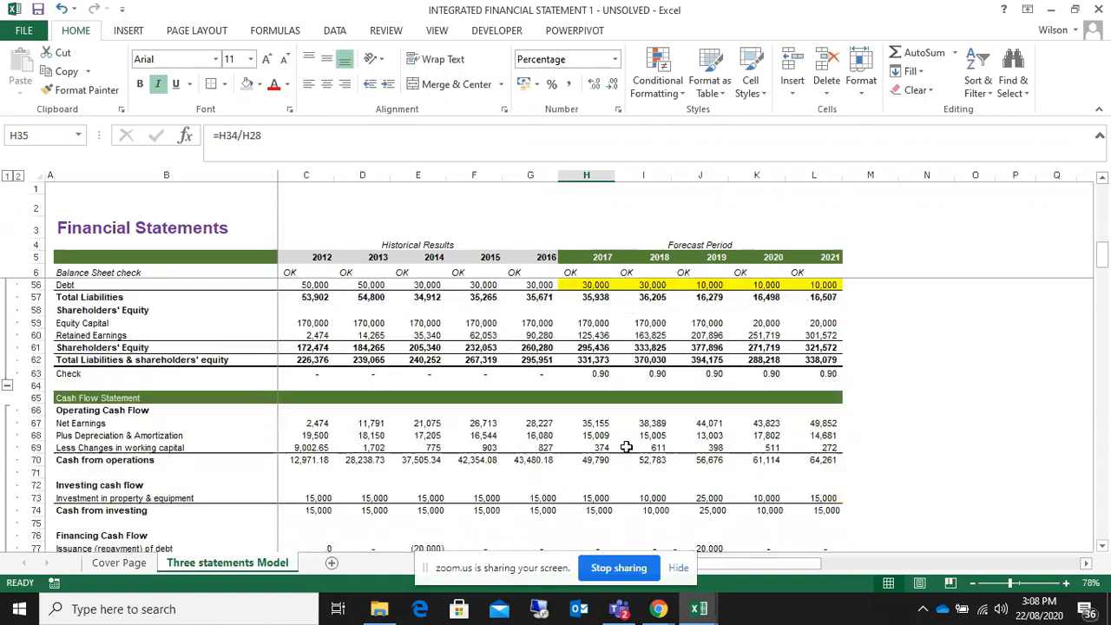
pyautogui.scroll(-5, 575, 470)
pyautogui.scroll(2, 574, 470)
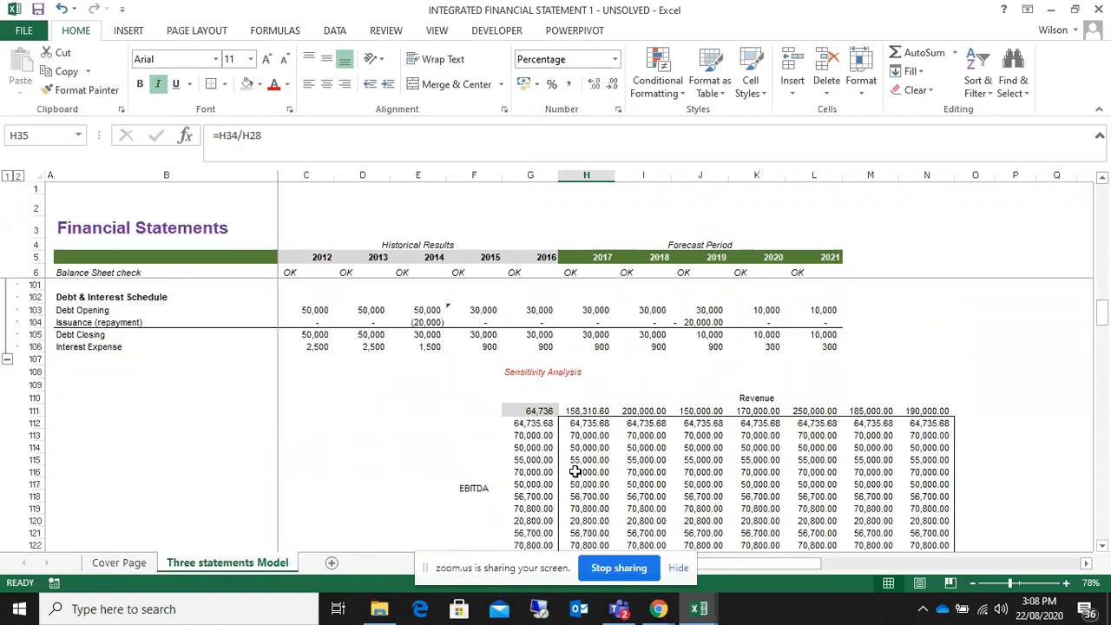
pyautogui.scroll(-3, 574, 470)
pyautogui.scroll(1, 574, 470)
pyautogui.moveTo(585, 387); pyautogui.dragTo(920, 482)
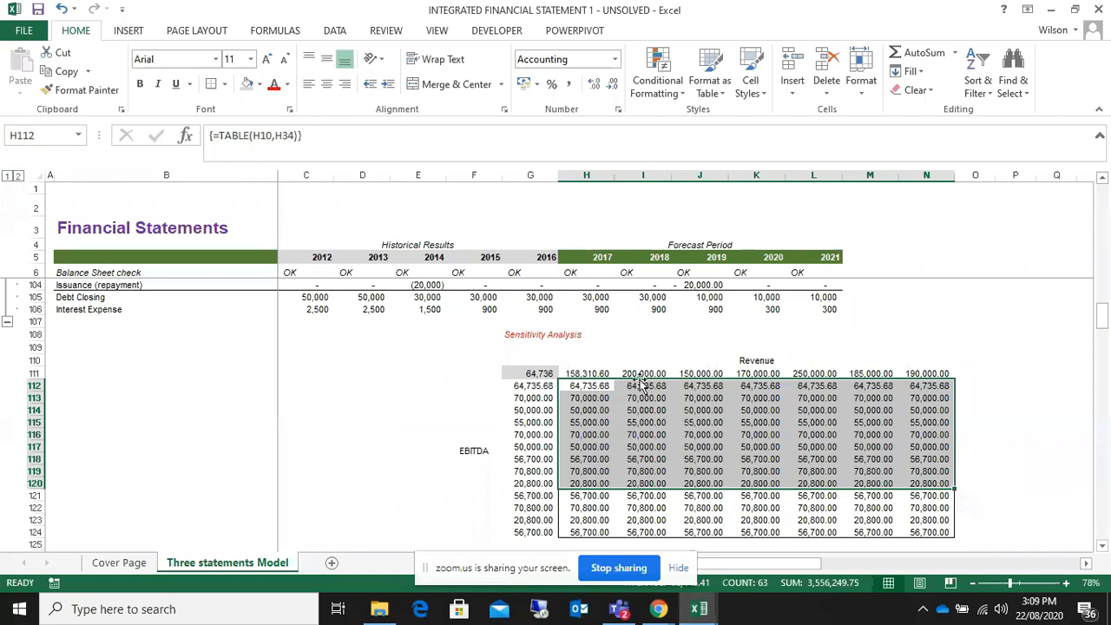
pyautogui.click(754, 360)
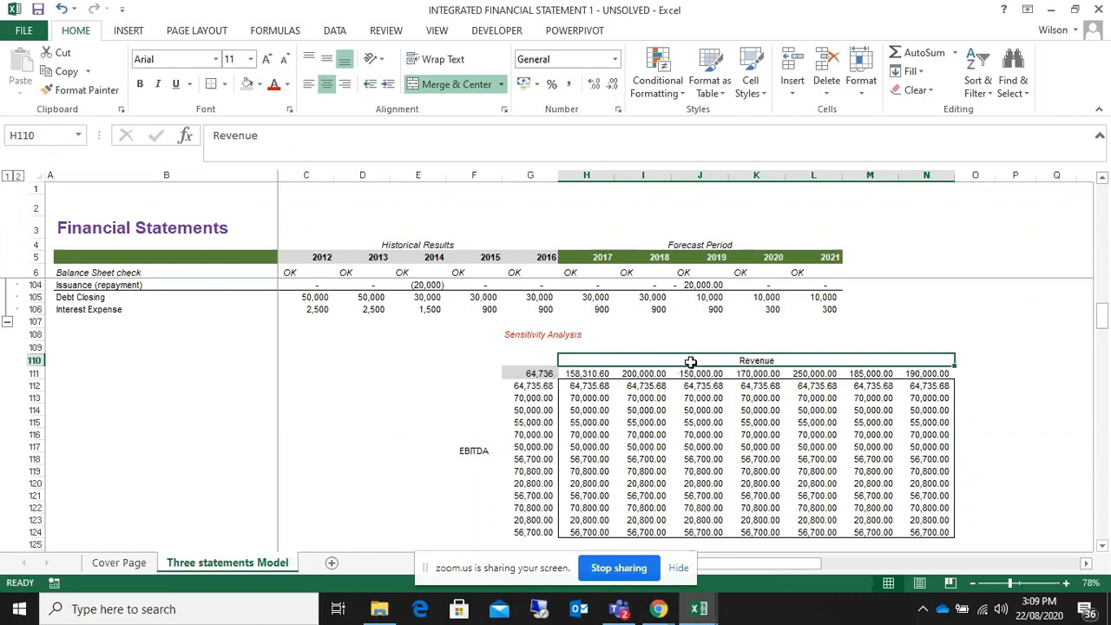
pyautogui.click(465, 453)
pyautogui.click(646, 398)
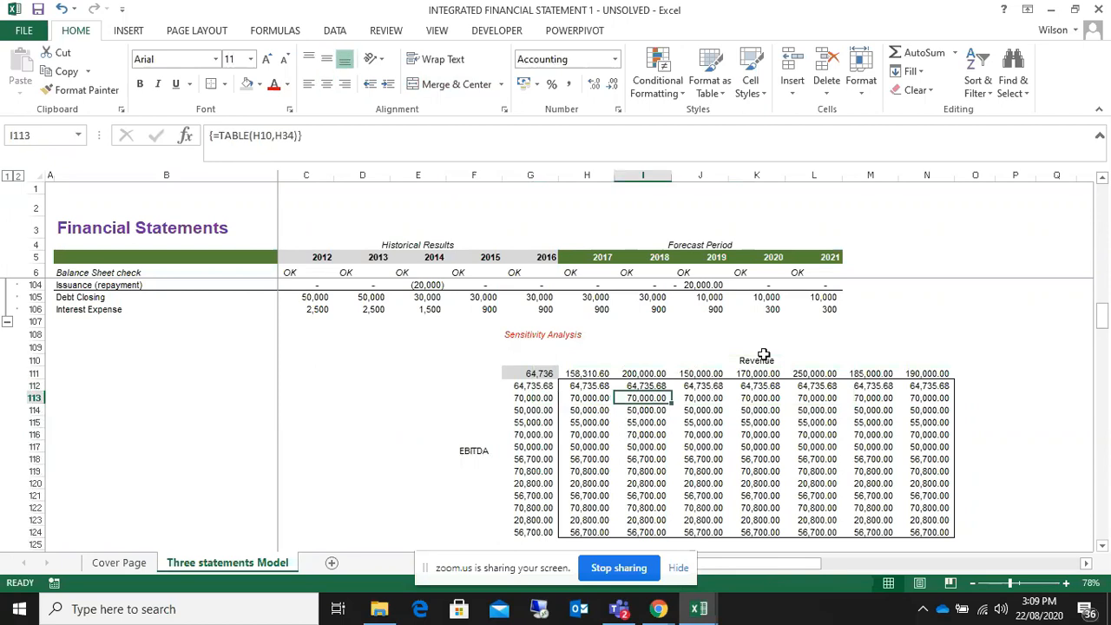
pyautogui.click(759, 363)
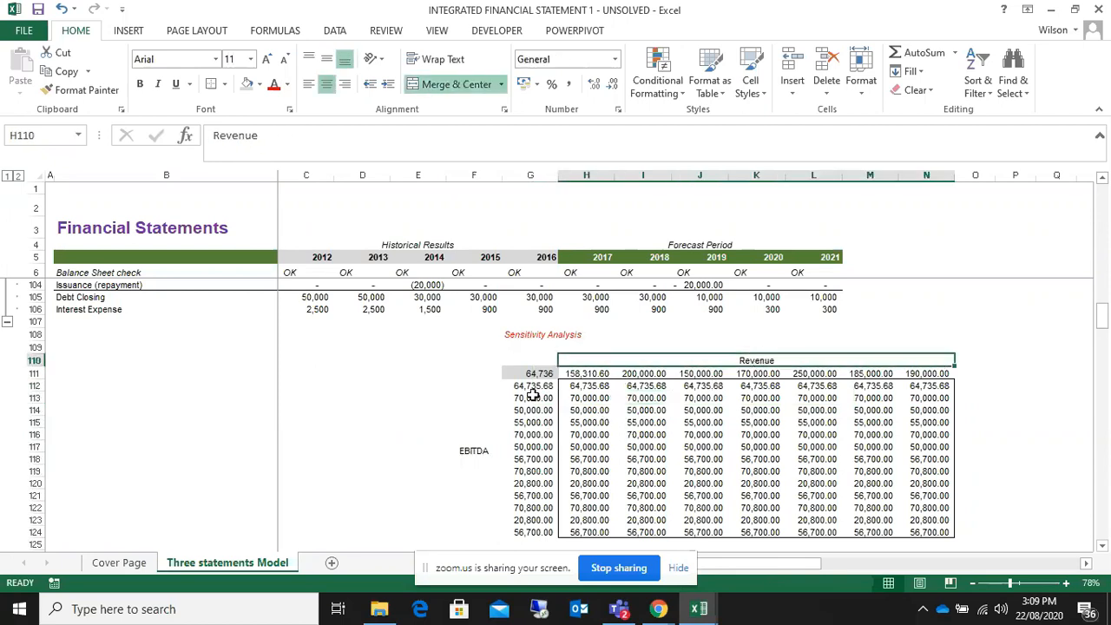
pyautogui.moveTo(587, 374); pyautogui.dragTo(911, 374)
pyautogui.moveTo(570, 390); pyautogui.dragTo(930, 530)
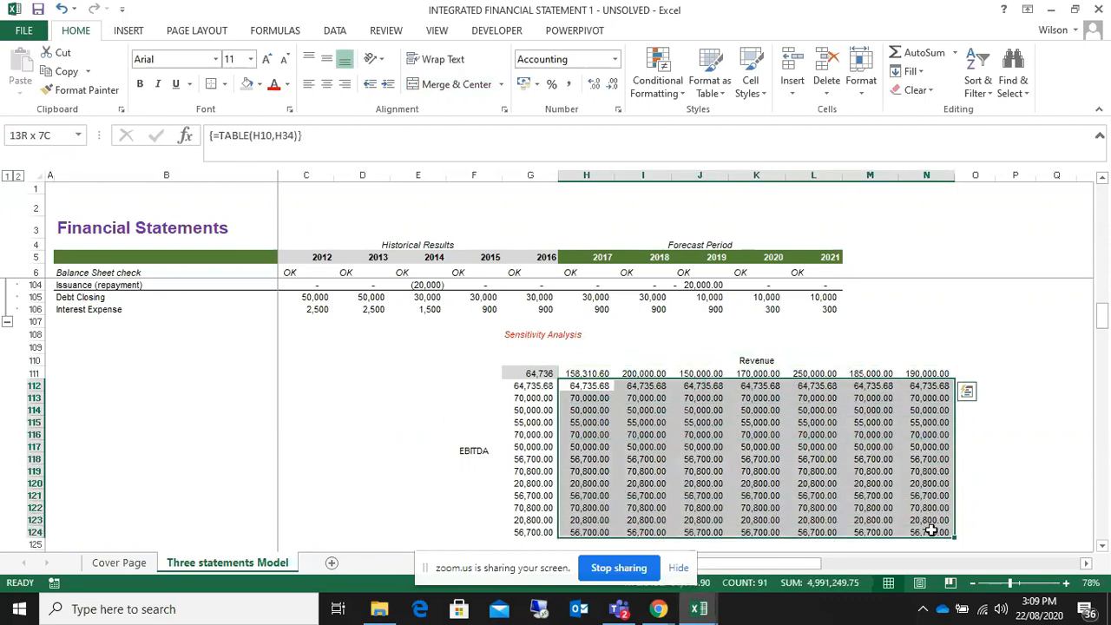
pyautogui.click(625, 389)
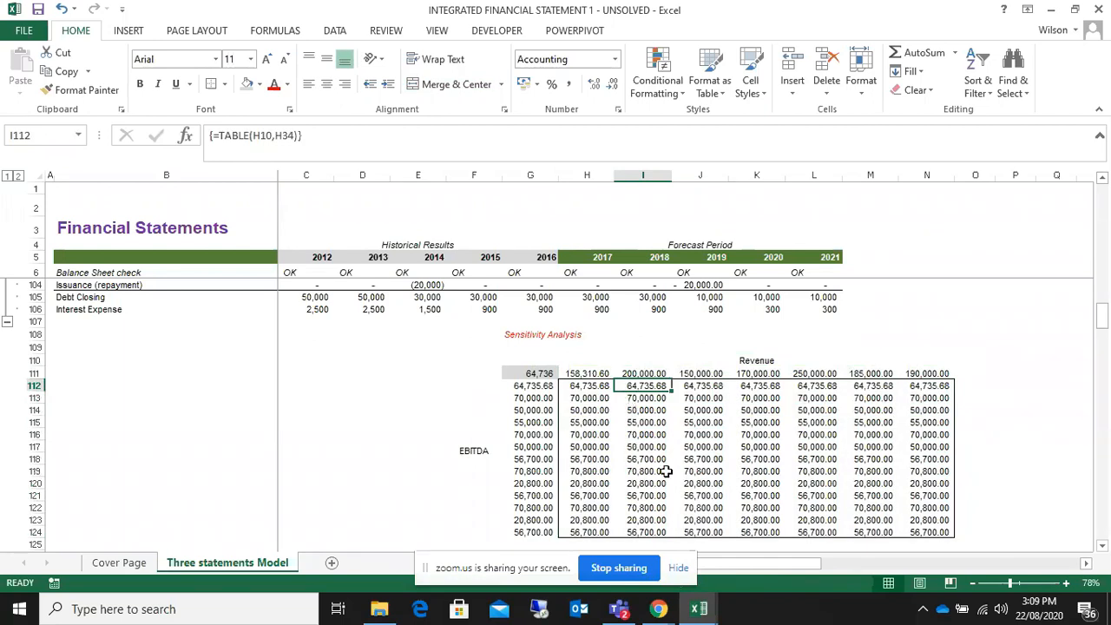
pyautogui.click(587, 375)
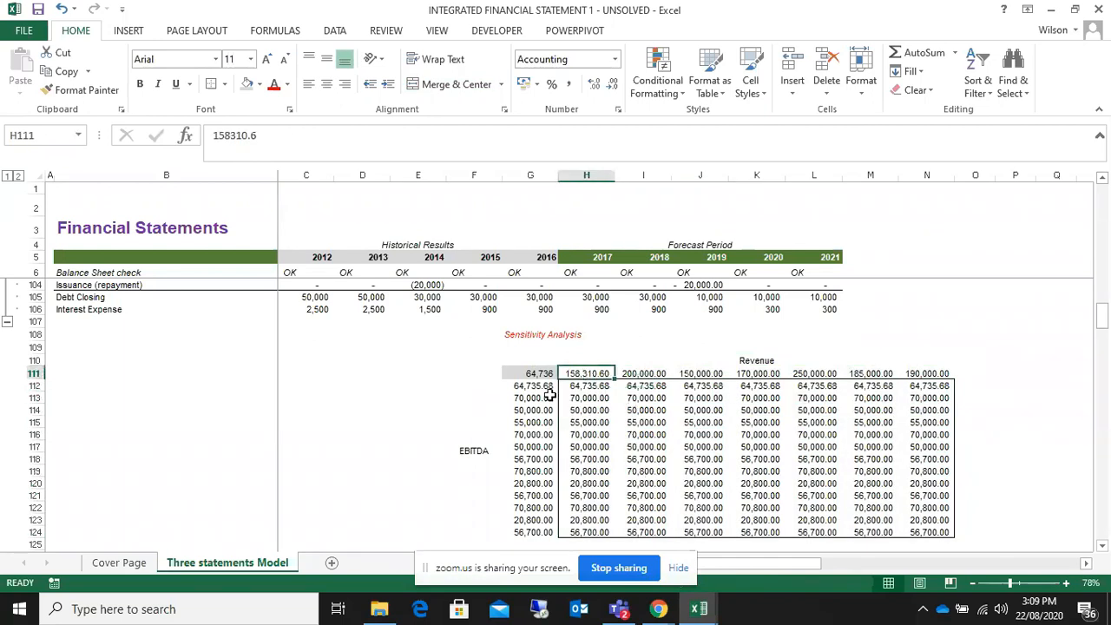
pyautogui.click(518, 388)
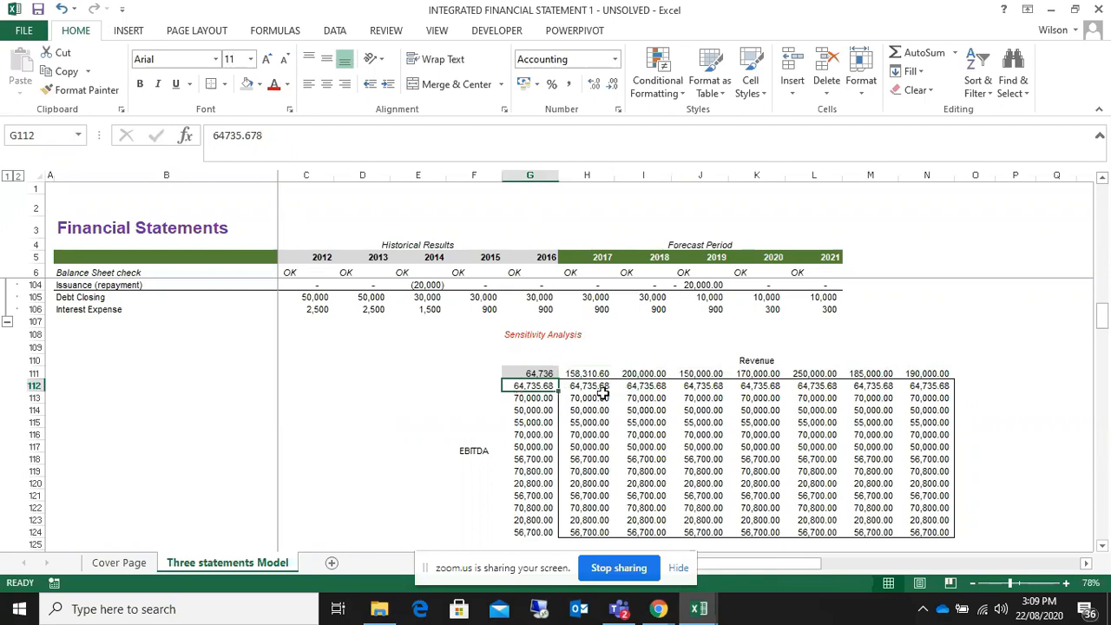
# - Compare the data table results in row 113 for the 200,000 and 150,000 Revenue cases and across H113:N113
pyautogui.scroll(18, 605, 387)
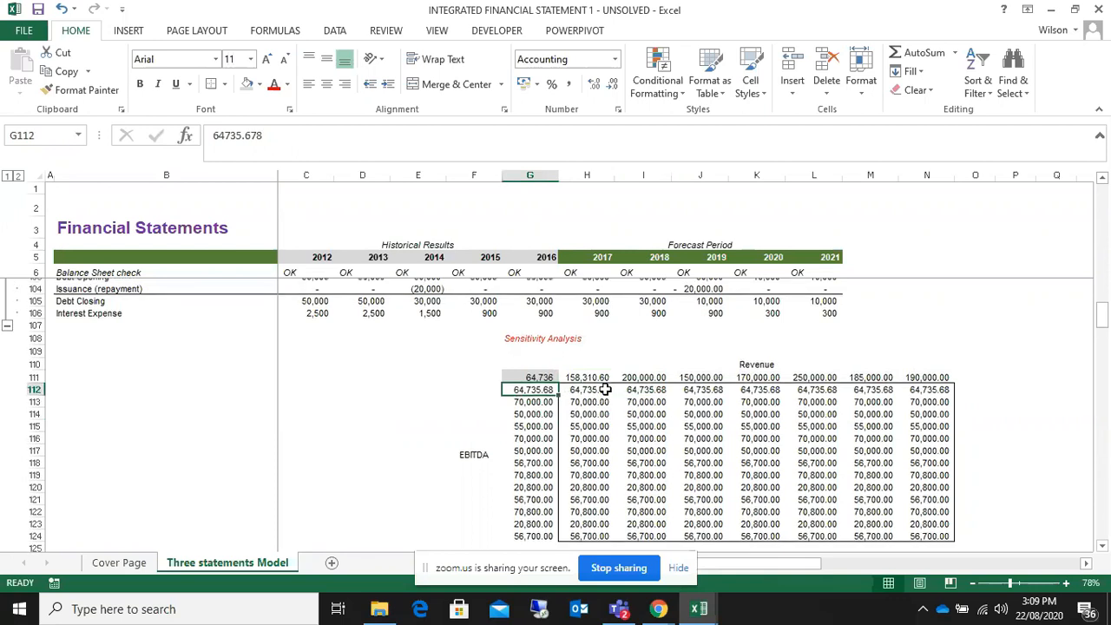
pyautogui.scroll(14, 605, 388)
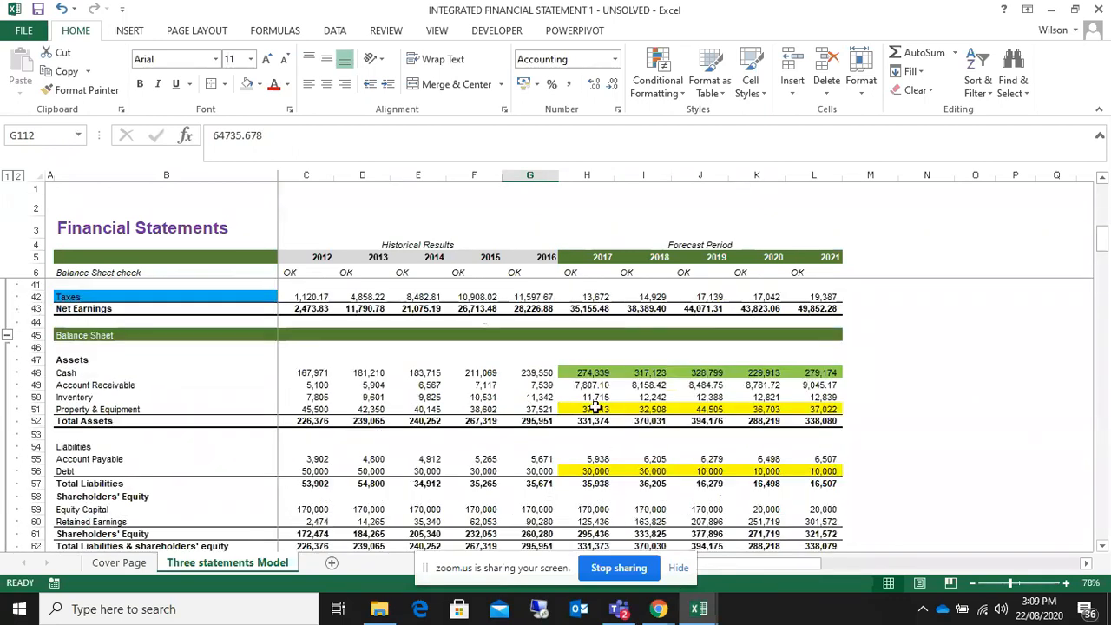
pyautogui.scroll(-16, 598, 399)
pyautogui.scroll(-17, 599, 398)
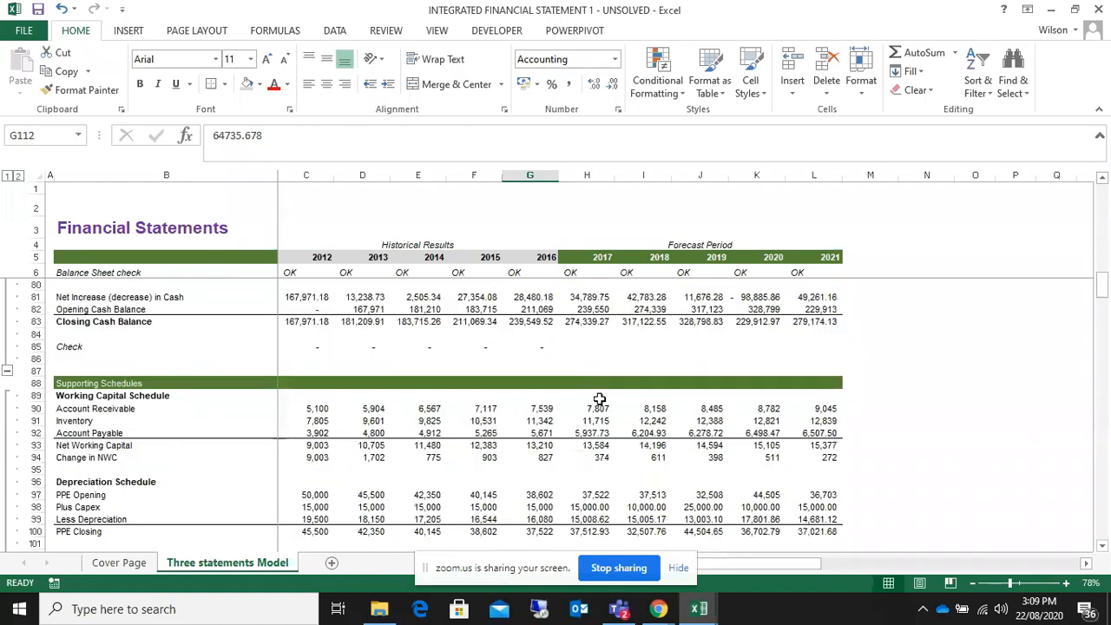
pyautogui.scroll(1, 583, 323)
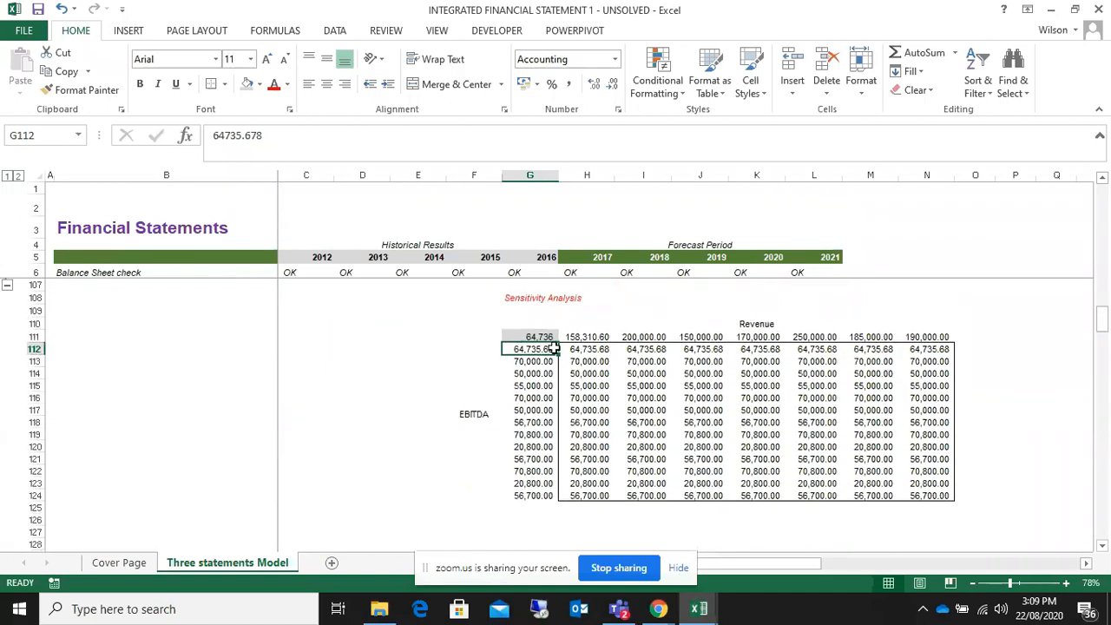
pyautogui.click(644, 337)
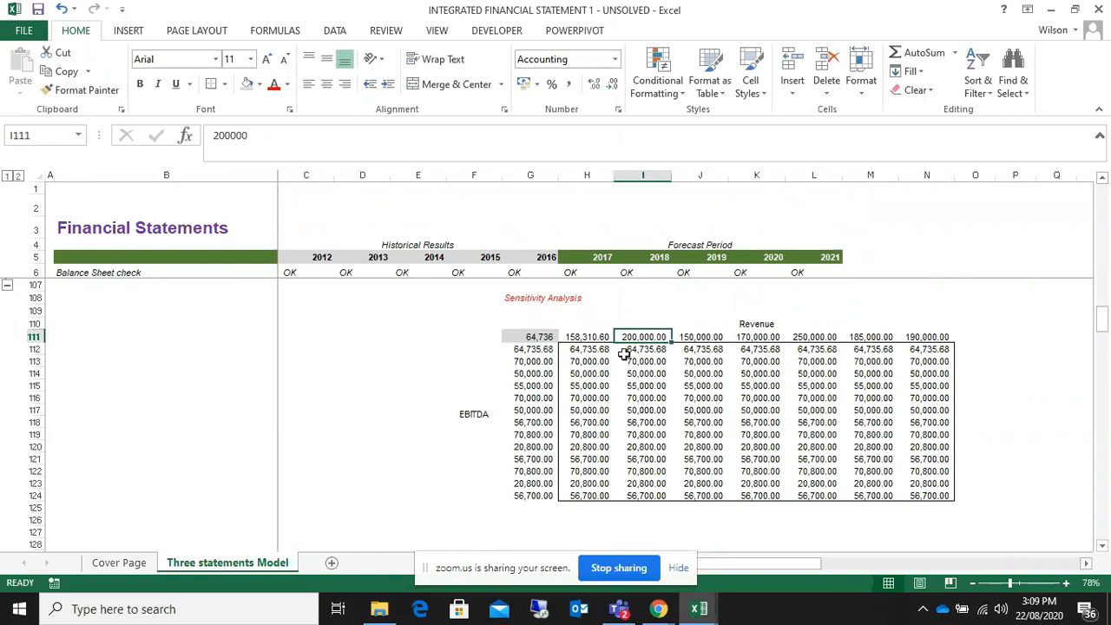
pyautogui.click(642, 361)
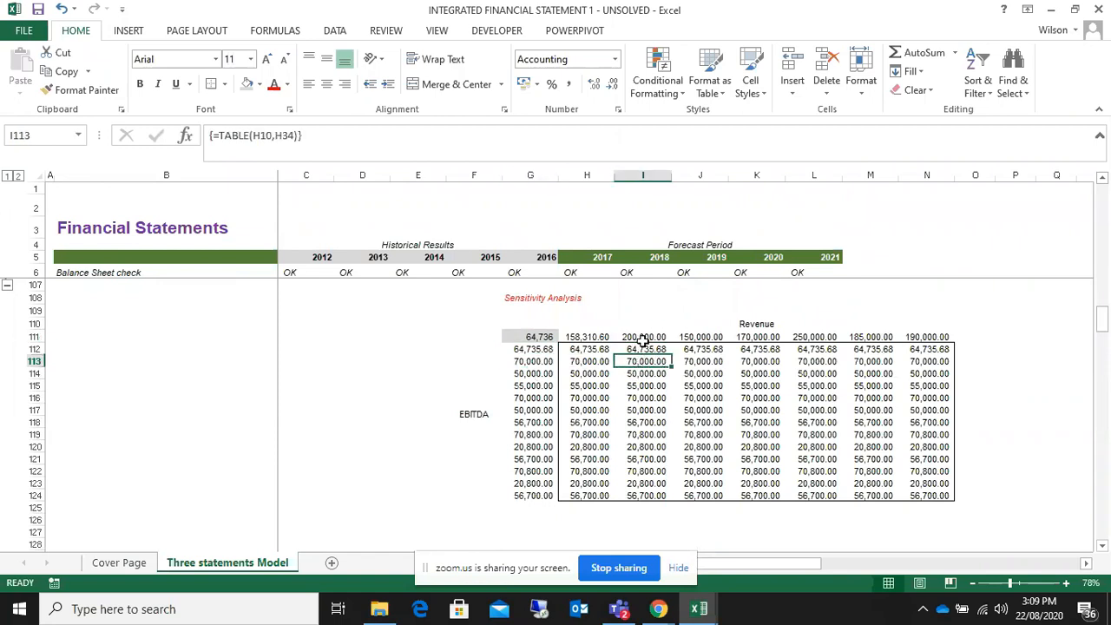
pyautogui.click(547, 337)
pyautogui.click(699, 337)
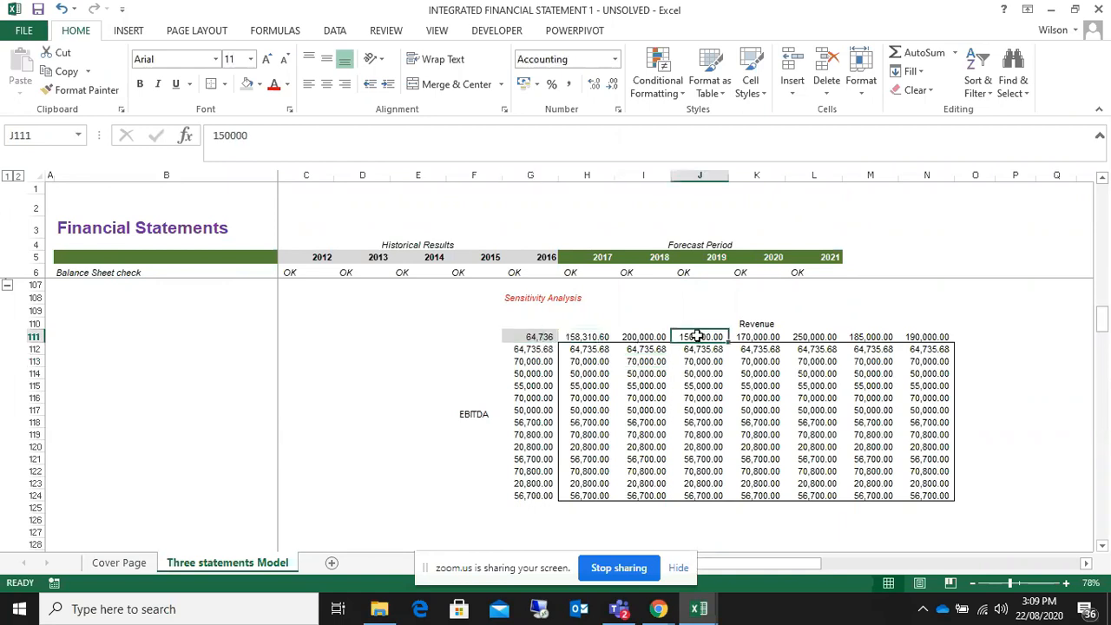
pyautogui.click(703, 360)
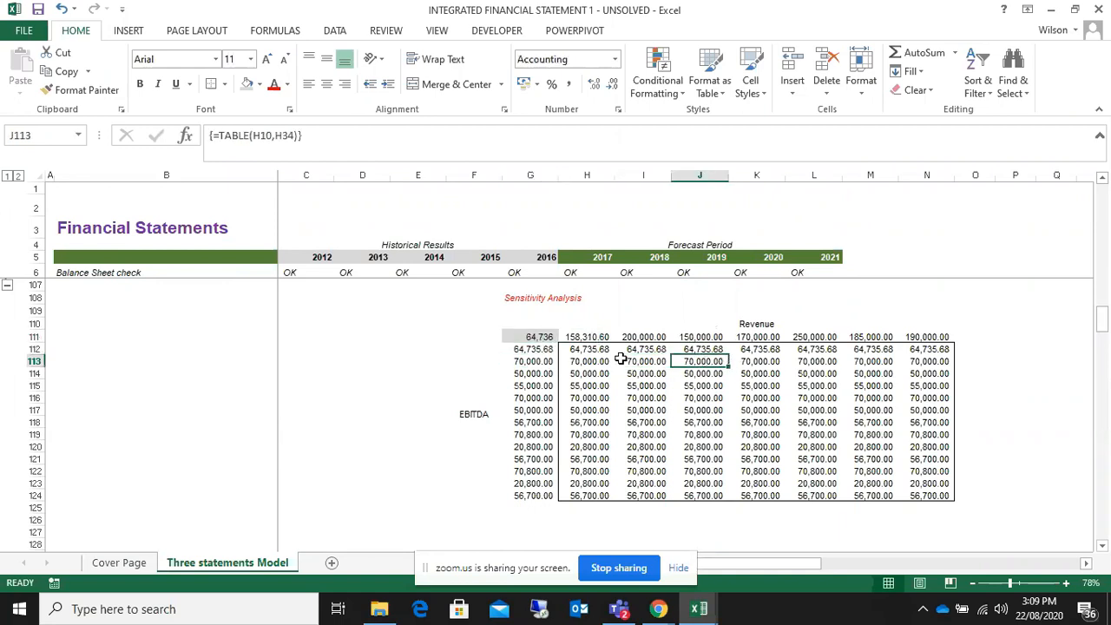
pyautogui.moveTo(587, 360); pyautogui.dragTo(920, 361)
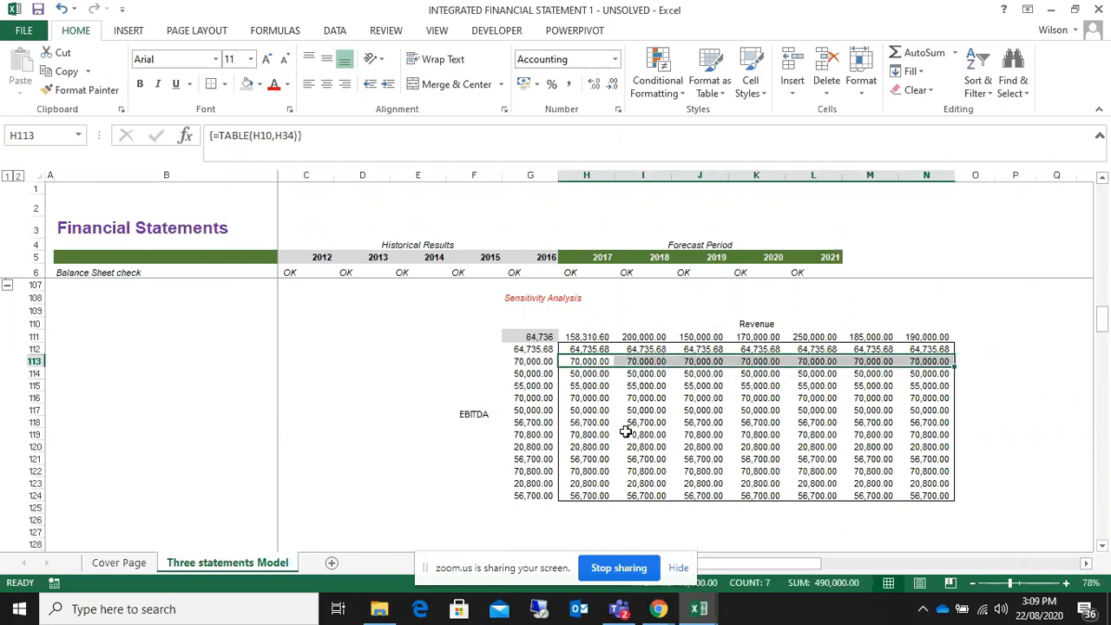
pyautogui.click(739, 395)
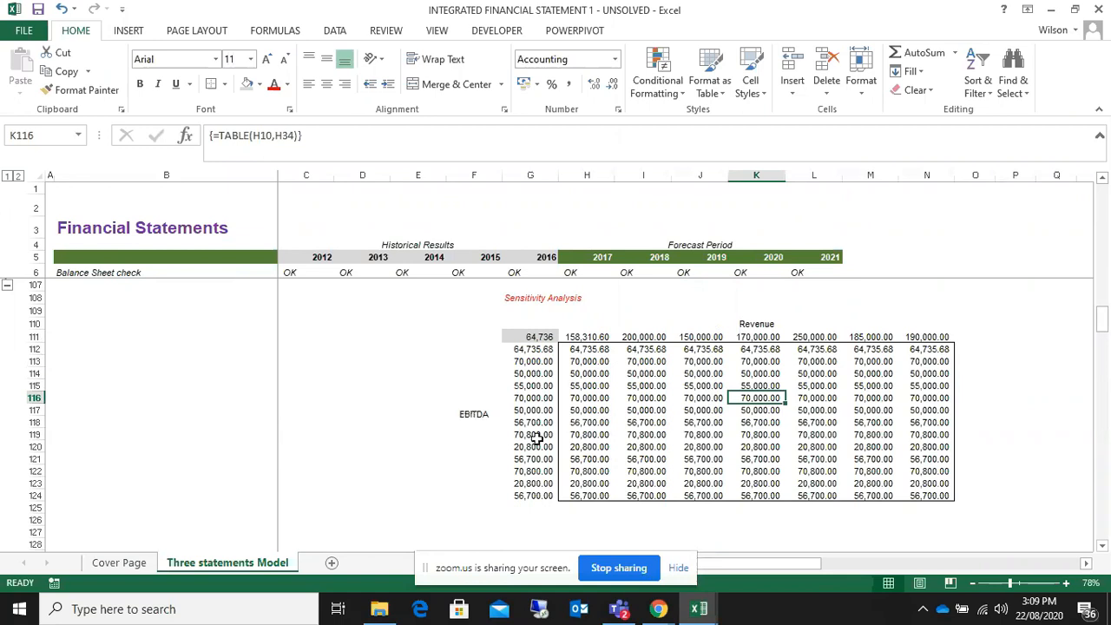
# - Check the 2017 EBITDA margin in H35 alongside the data table results in H113:N123
pyautogui.scroll(4, 537, 438)
pyautogui.scroll(20, 537, 438)
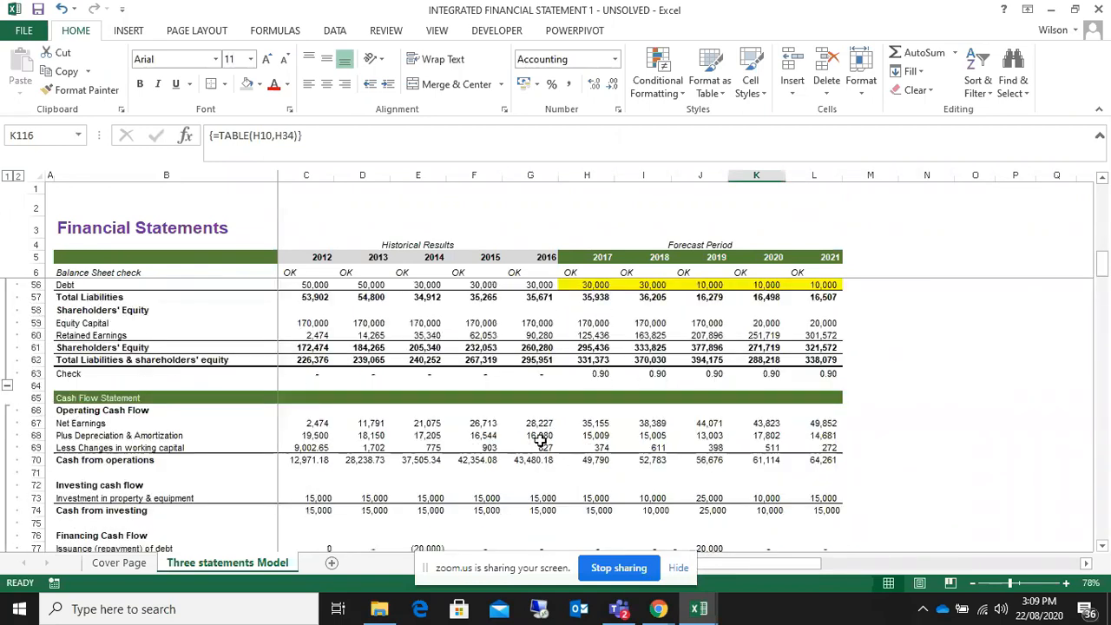
pyautogui.click(594, 448)
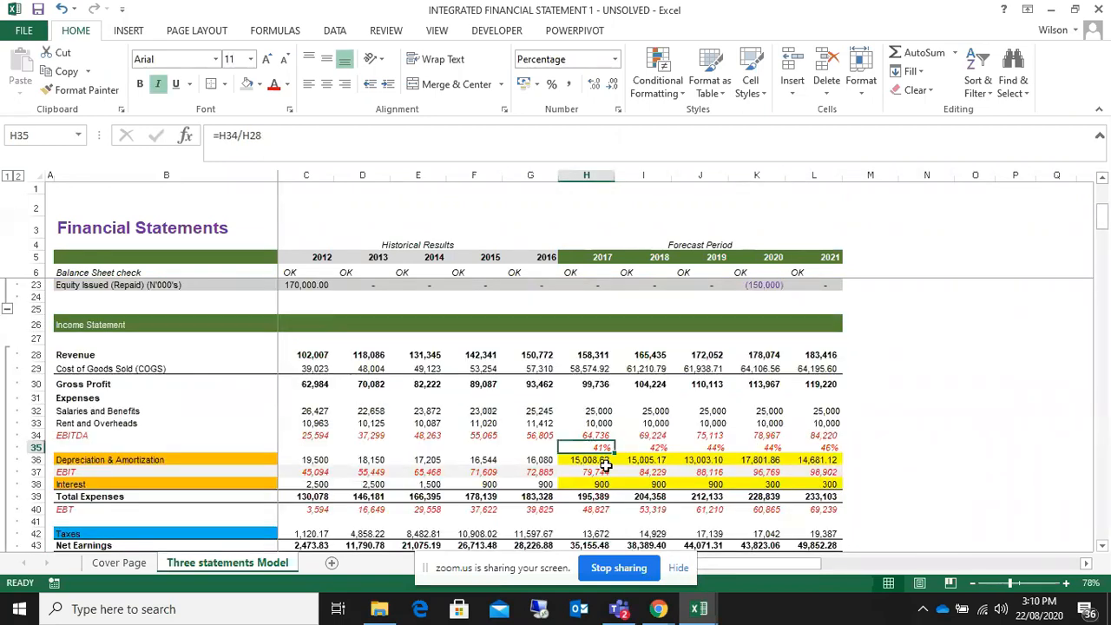
pyautogui.scroll(-12, 614, 516)
pyautogui.scroll(-17, 719, 515)
pyautogui.moveTo(590, 322); pyautogui.dragTo(940, 441)
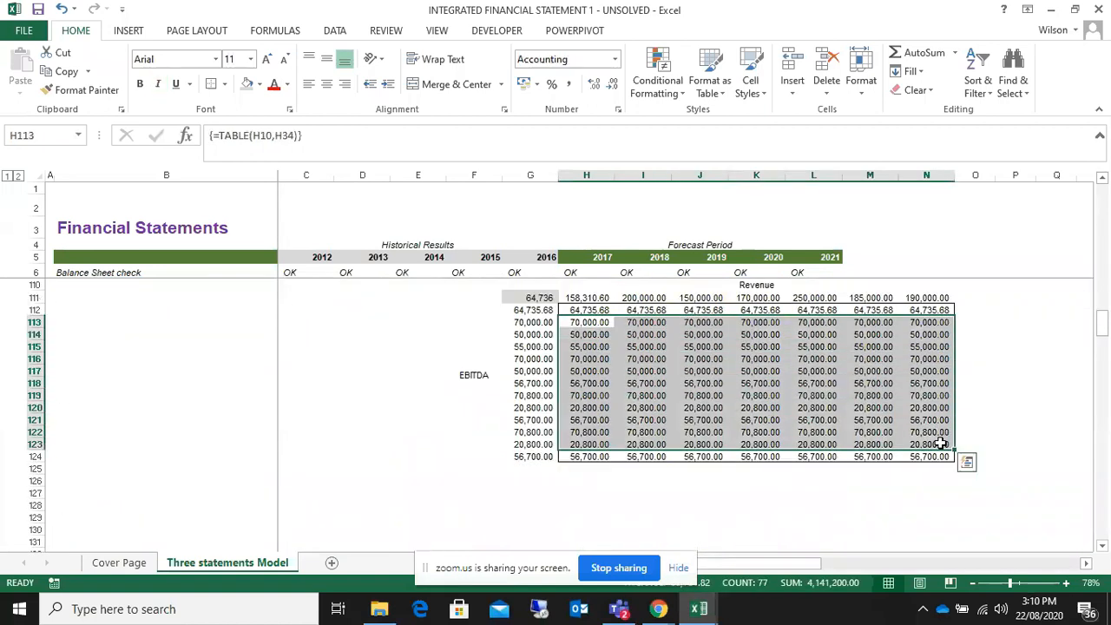
# - Delete the EBITDA margin row 35 from the income statement
pyautogui.scroll(12, 939, 441)
pyautogui.scroll(16, 939, 445)
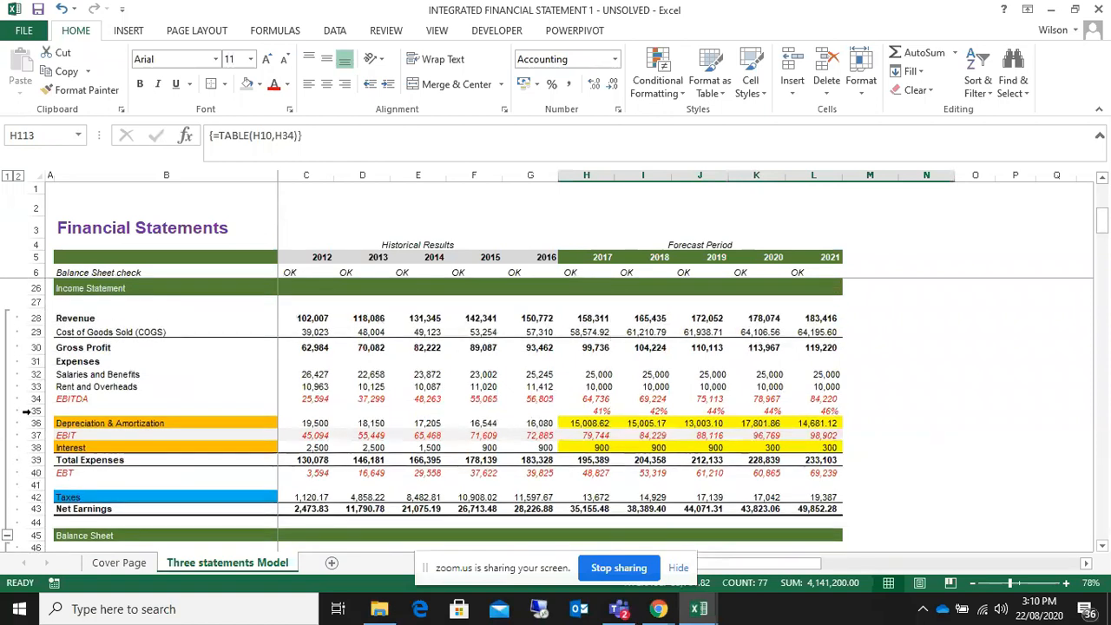
pyautogui.rightClick(26, 411)
pyautogui.click(80, 301)
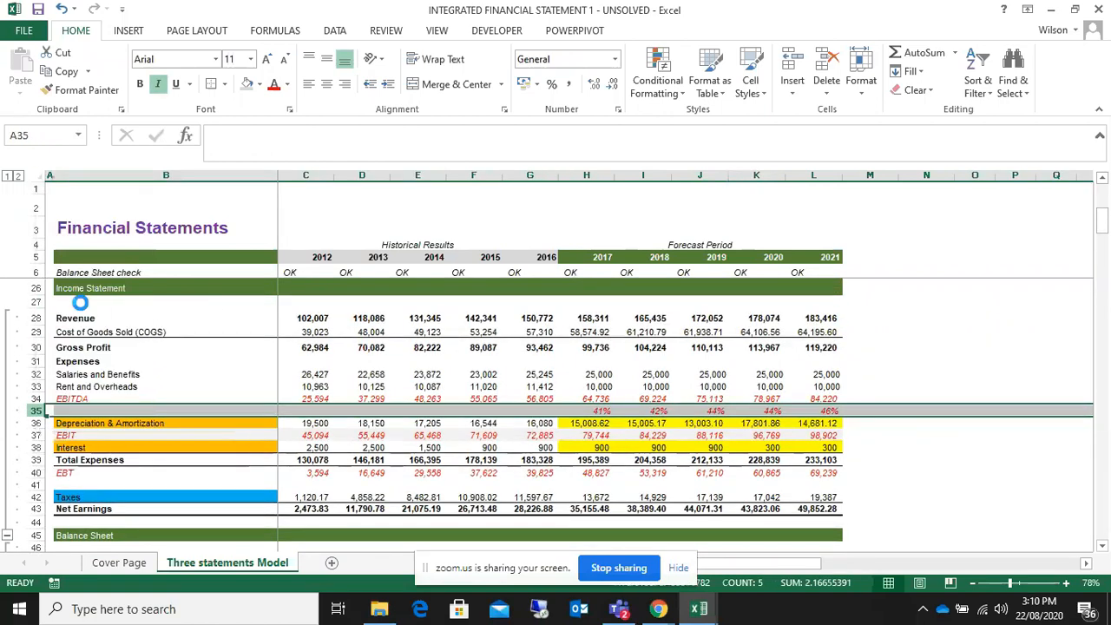
pyautogui.click(930, 359)
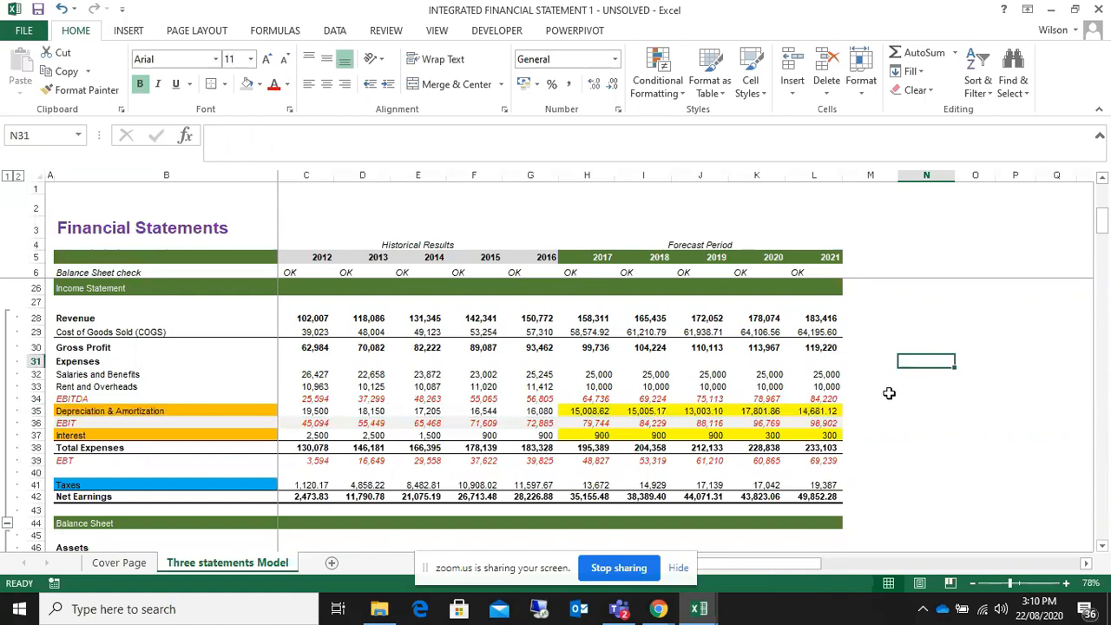
# - Switch to the Zoom meeting in Chrome and open the options for ending the meeting
pyautogui.scroll(-1, 925, 444)
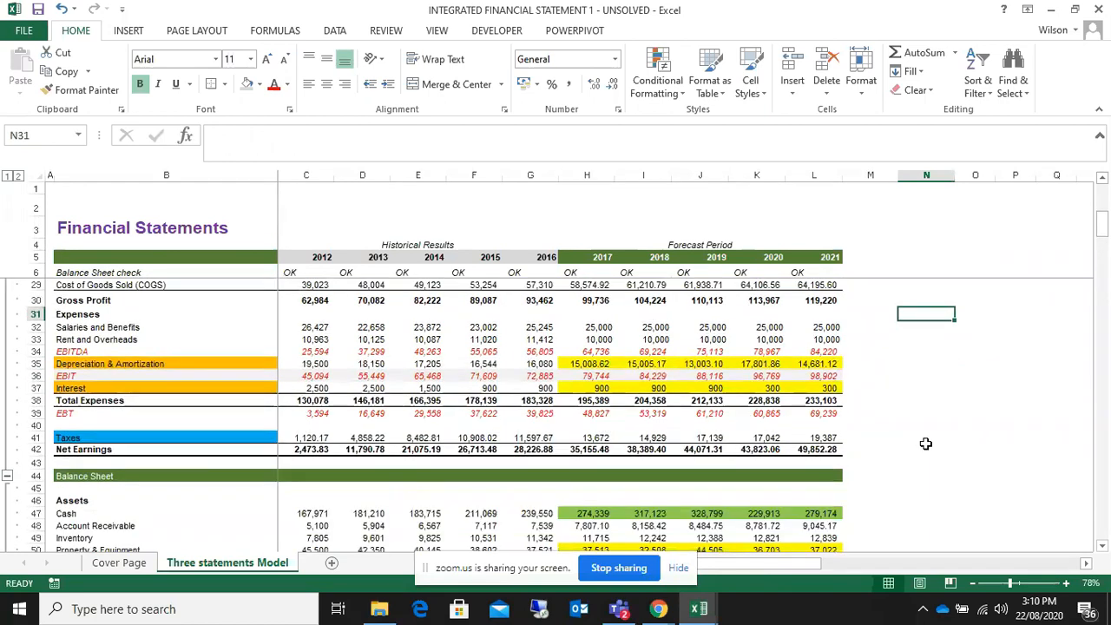
pyautogui.scroll(-1, 925, 443)
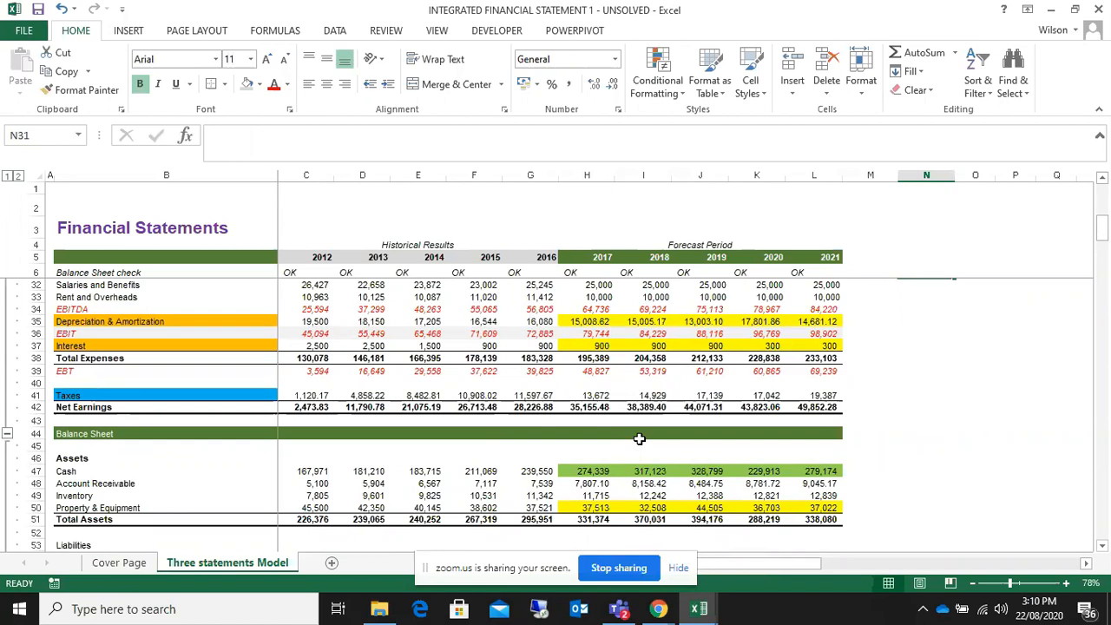
pyautogui.moveTo(659, 608)
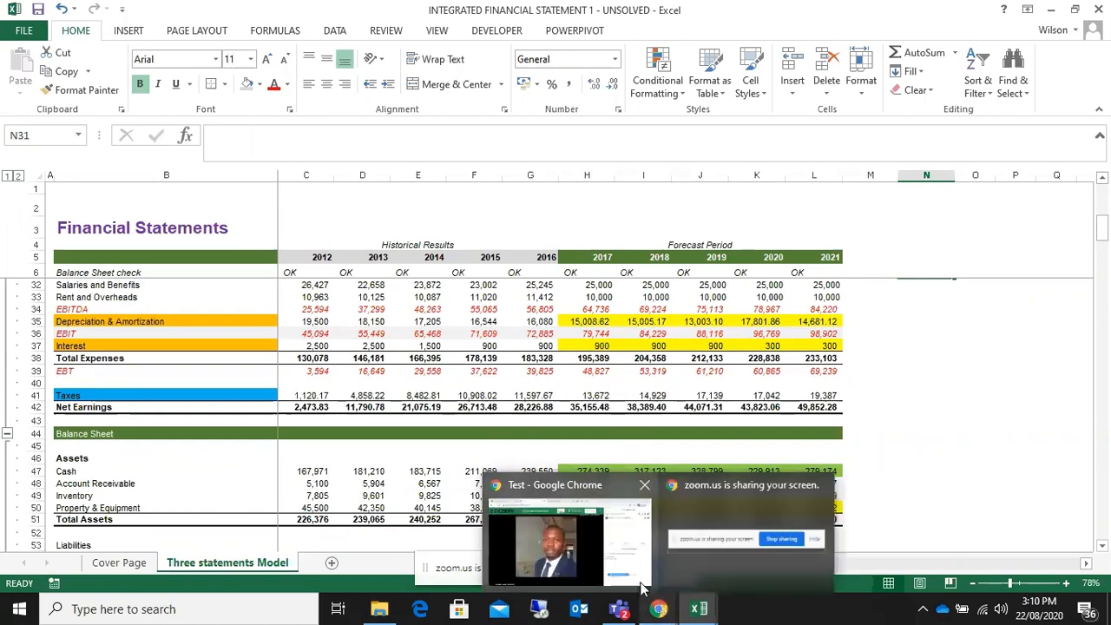
pyautogui.click(594, 545)
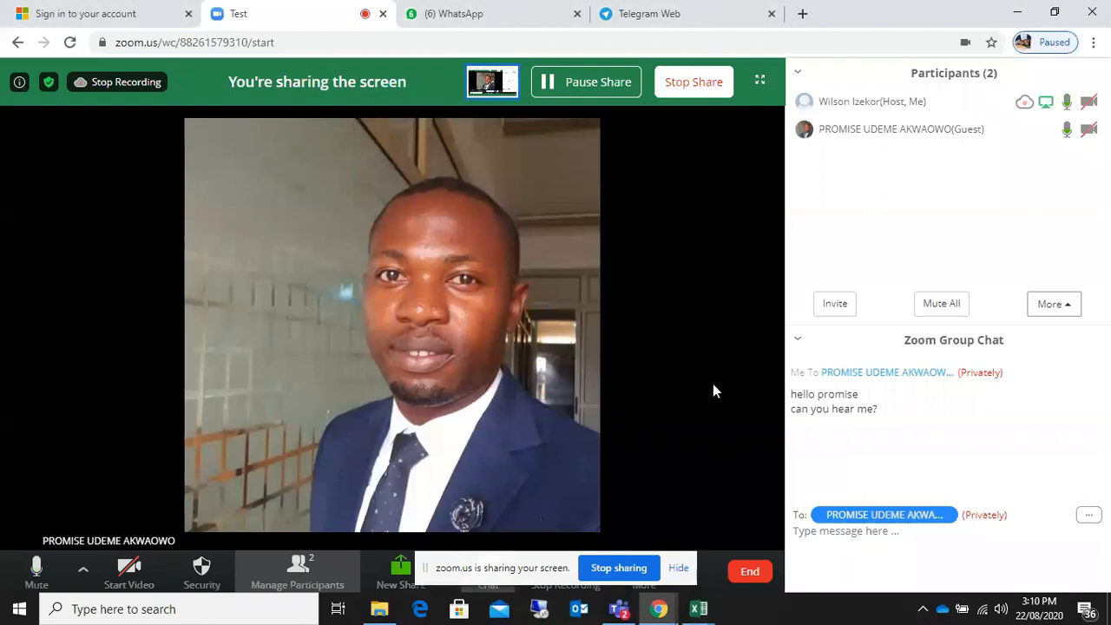
pyautogui.click(747, 576)
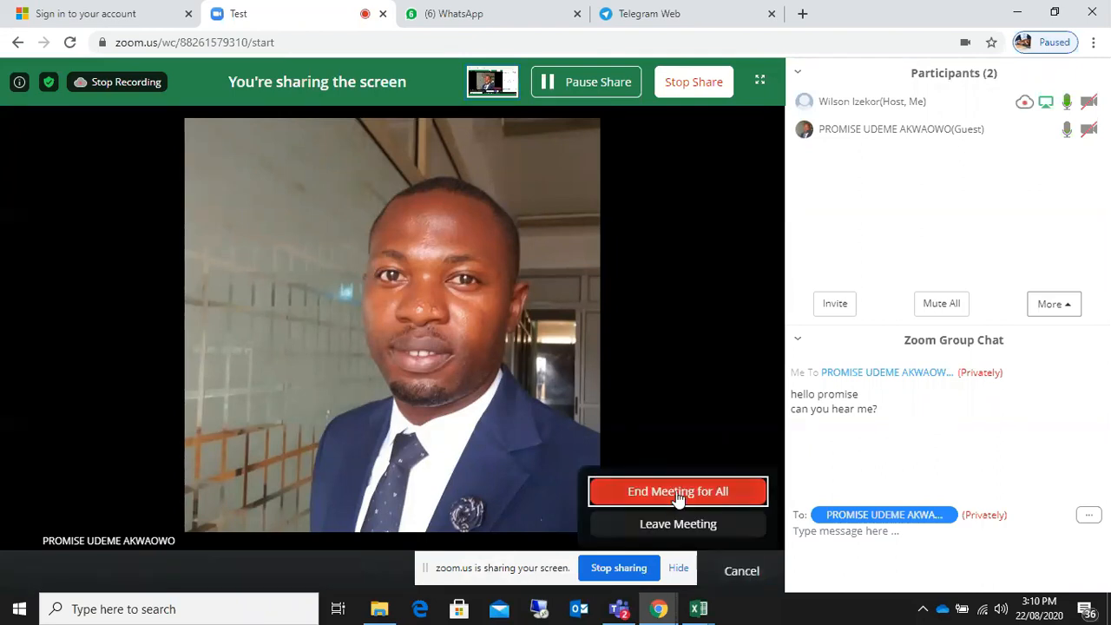